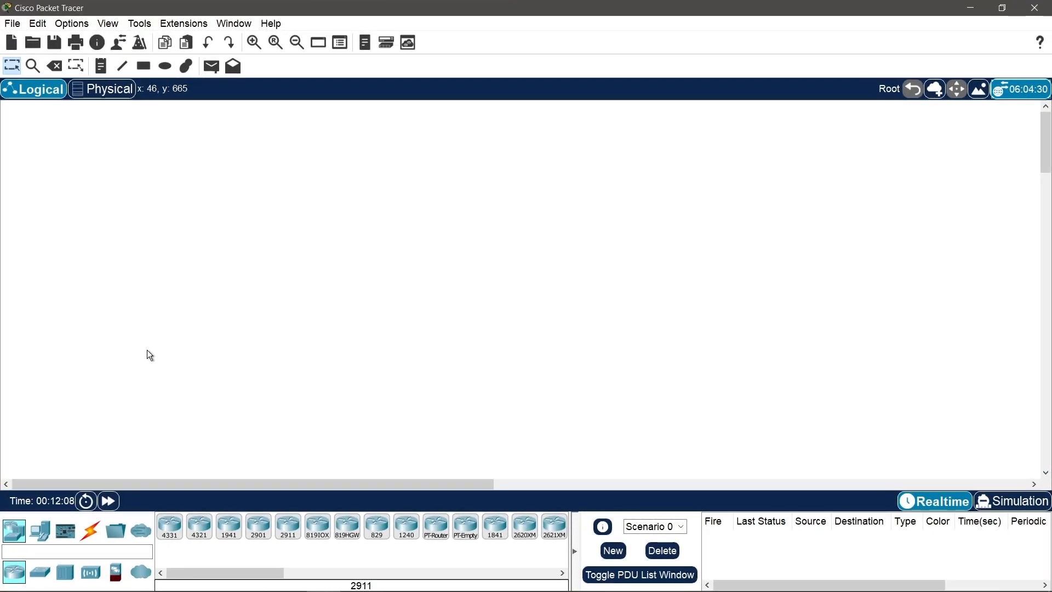
Step: Place four 2911 routers in the workspace in a two-by-two arrangement
{"action": "left_click", "coordinate": [296, 532]}
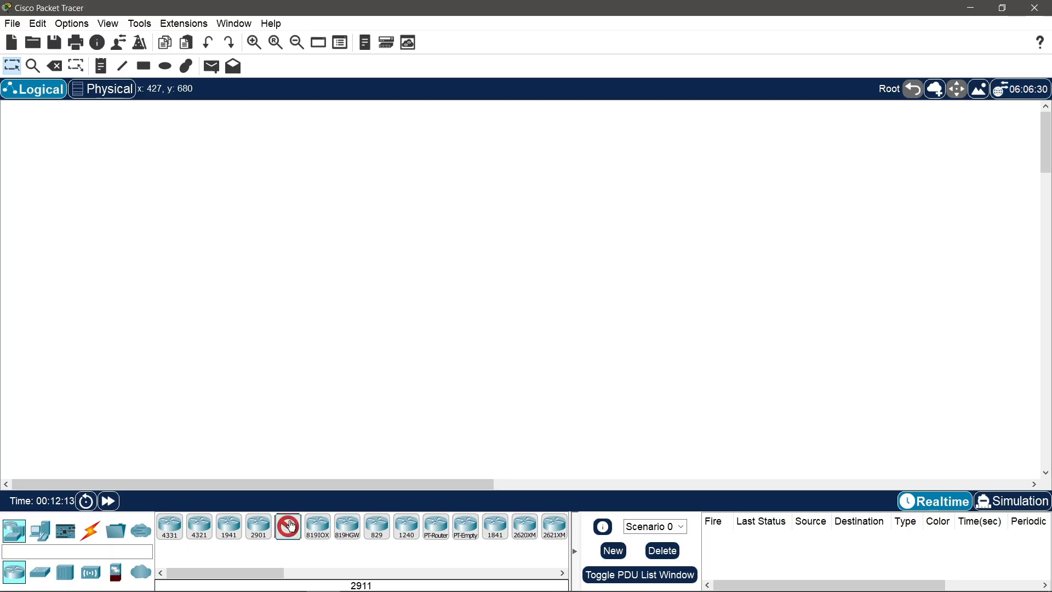
{"action": "left_click", "coordinate": [365, 222]}
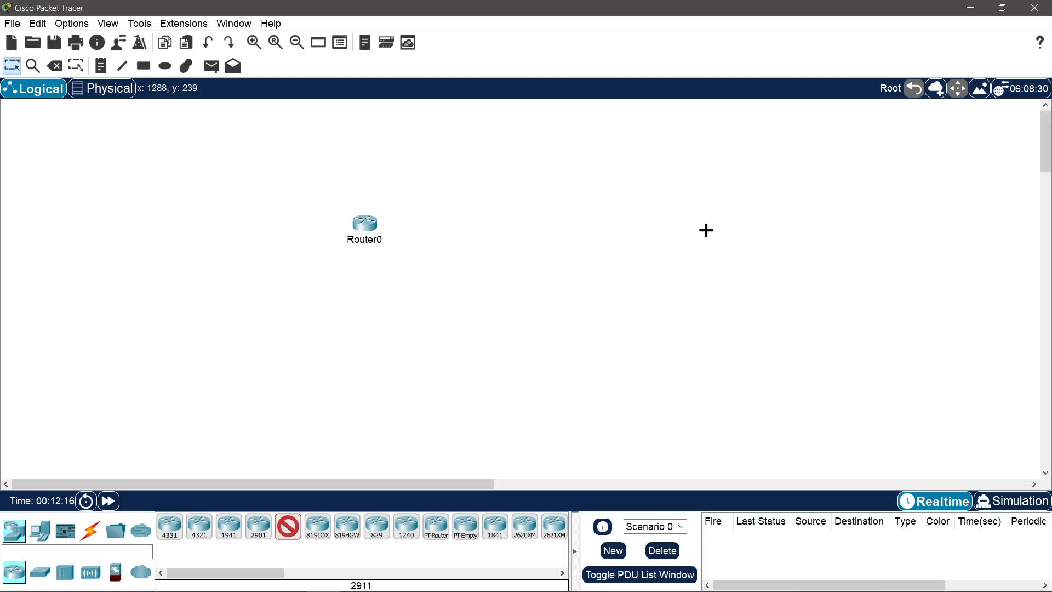
{"action": "left_click", "coordinate": [713, 222]}
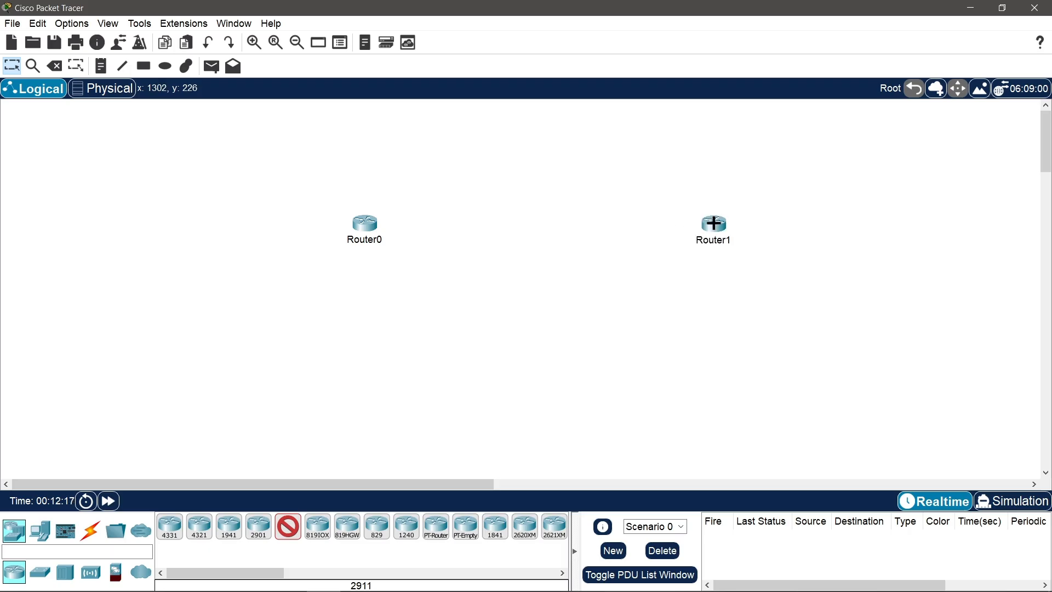
{"action": "left_click", "coordinate": [361, 436]}
{"action": "left_click", "coordinate": [729, 428]}
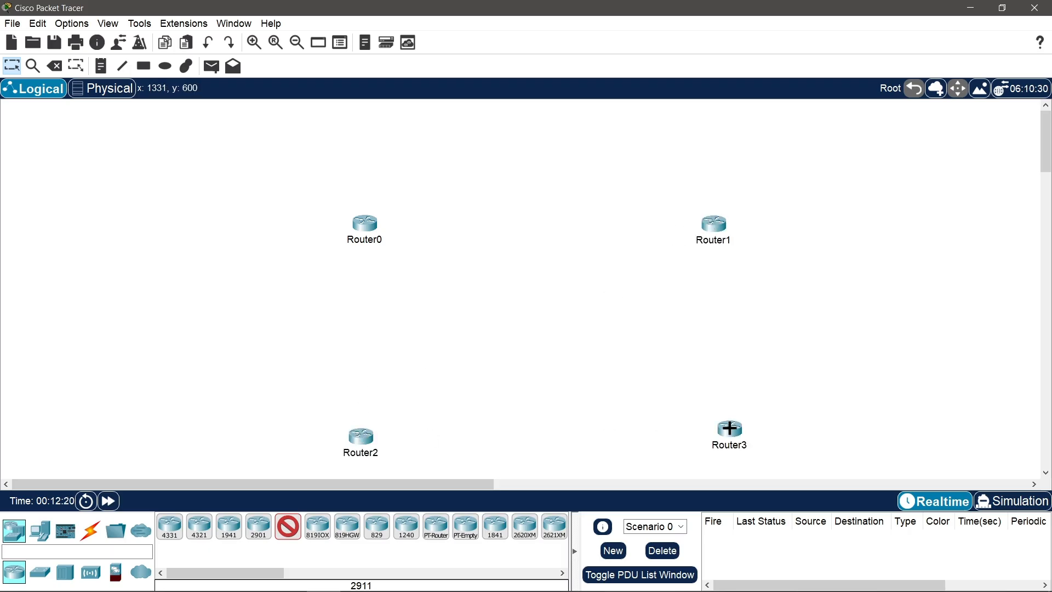
{"action": "key", "text": "Escape"}
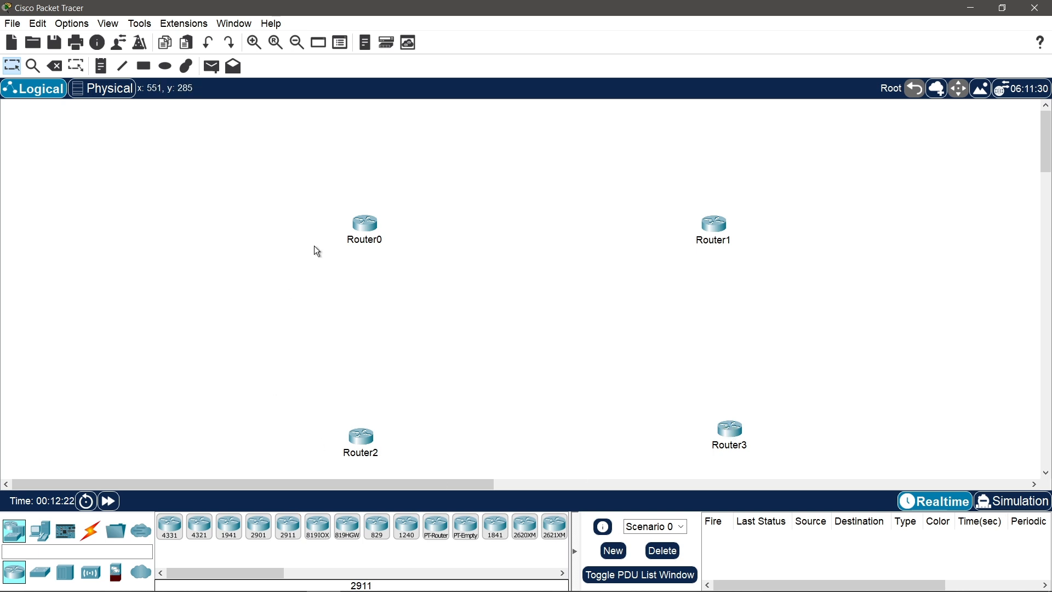
Step: Rename the upper-left router, Router0, as R1
{"action": "left_click", "coordinate": [375, 240]}
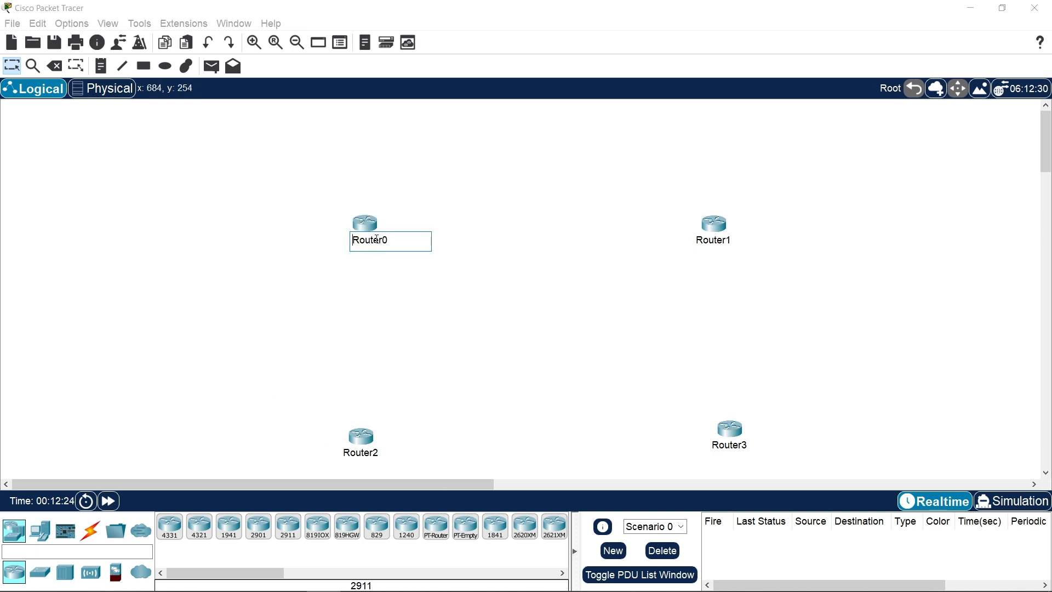
{"action": "key", "text": "Delete"}
{"action": "key", "text": "Delete"}
{"action": "key", "text": "Delete"}
{"action": "key", "text": "Delete"}
{"action": "key", "text": "Delete"}
{"action": "key", "text": "Delete"}
{"action": "type", "text": "1"}
{"action": "key", "text": "Return"}
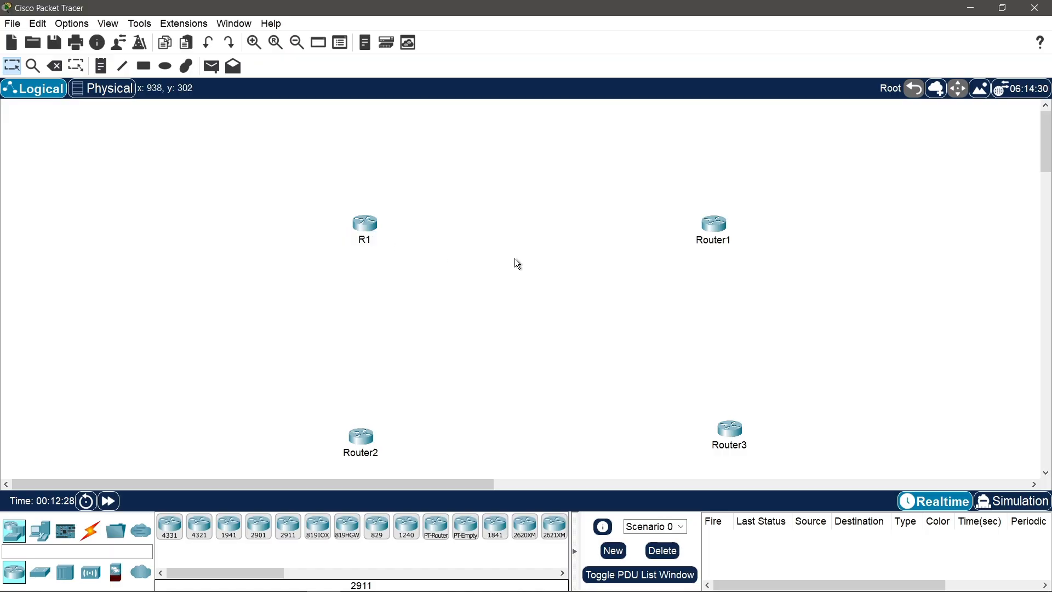
Step: Rename the upper-right router, Router1, as R2
{"action": "left_click", "coordinate": [718, 242]}
{"action": "key", "text": "Right"}
{"action": "key", "text": "Delete"}
{"action": "key", "text": "Delete"}
{"action": "key", "text": "Delete"}
{"action": "key", "text": "Delete"}
{"action": "key", "text": "Delete"}
{"action": "key", "text": "Delete"}
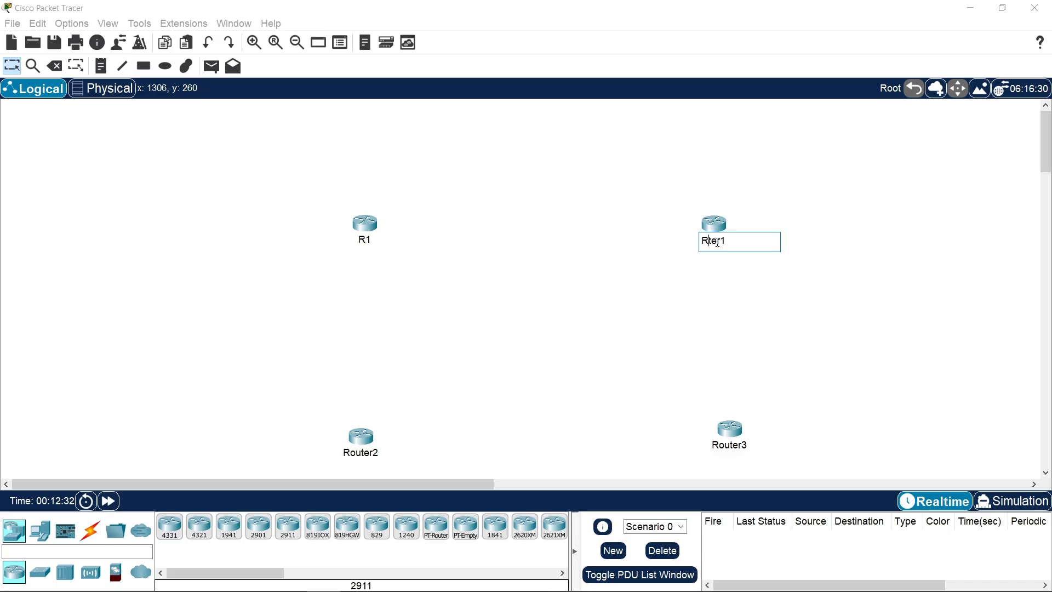
{"action": "type", "text": "2"}
{"action": "key", "text": "Return"}
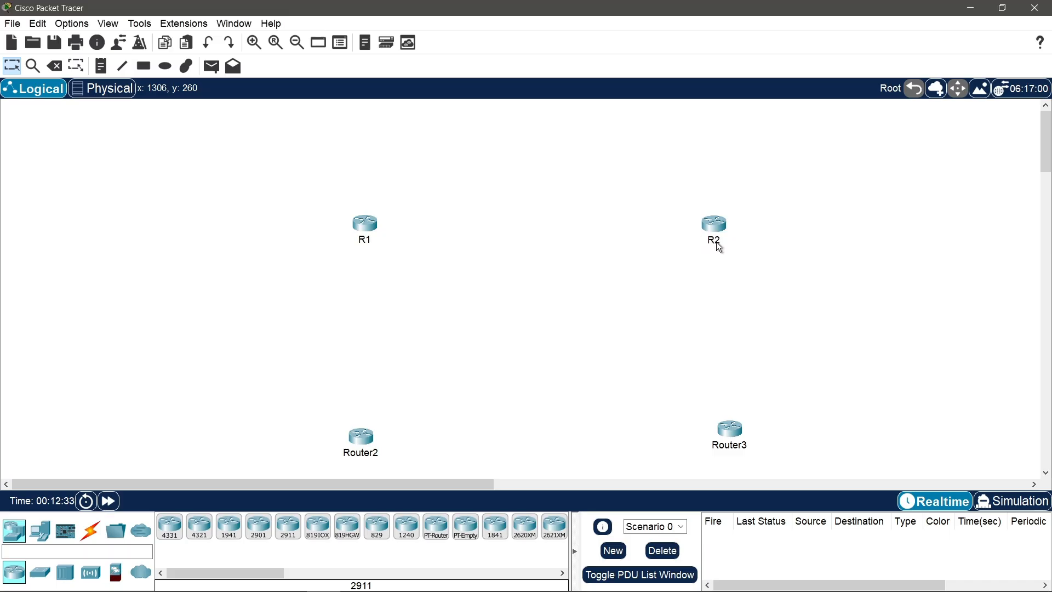
Step: Rename the lower-left router, Router2, as R3
{"action": "left_click", "coordinate": [371, 452]}
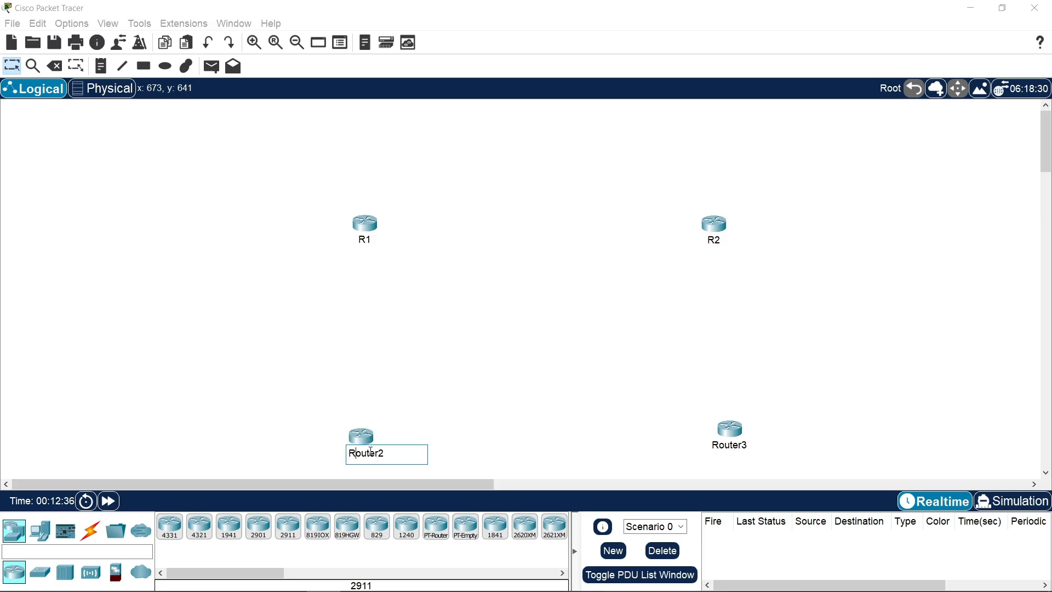
{"action": "key", "text": "Right"}
{"action": "key", "text": "Delete"}
{"action": "key", "text": "Delete"}
{"action": "key", "text": "Delete"}
{"action": "key", "text": "Delete"}
{"action": "key", "text": "Delete"}
{"action": "key", "text": "Delete"}
{"action": "type", "text": "3"}
{"action": "key", "text": "Return"}
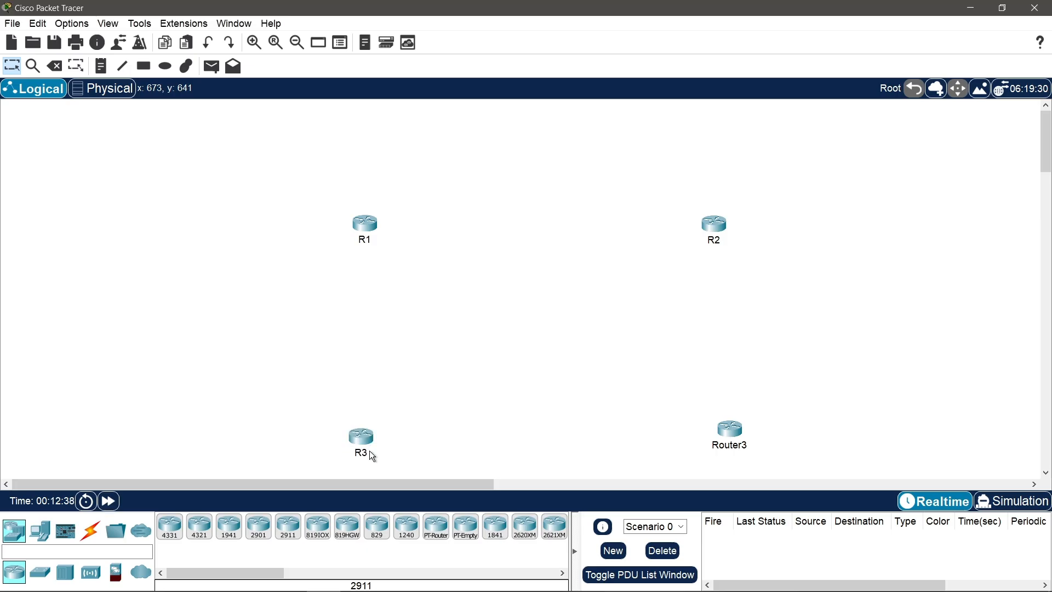
Step: Rename the lower-right router, Router3, as R4 and shift it slightly to line up better beneath R2
{"action": "left_click", "coordinate": [728, 446]}
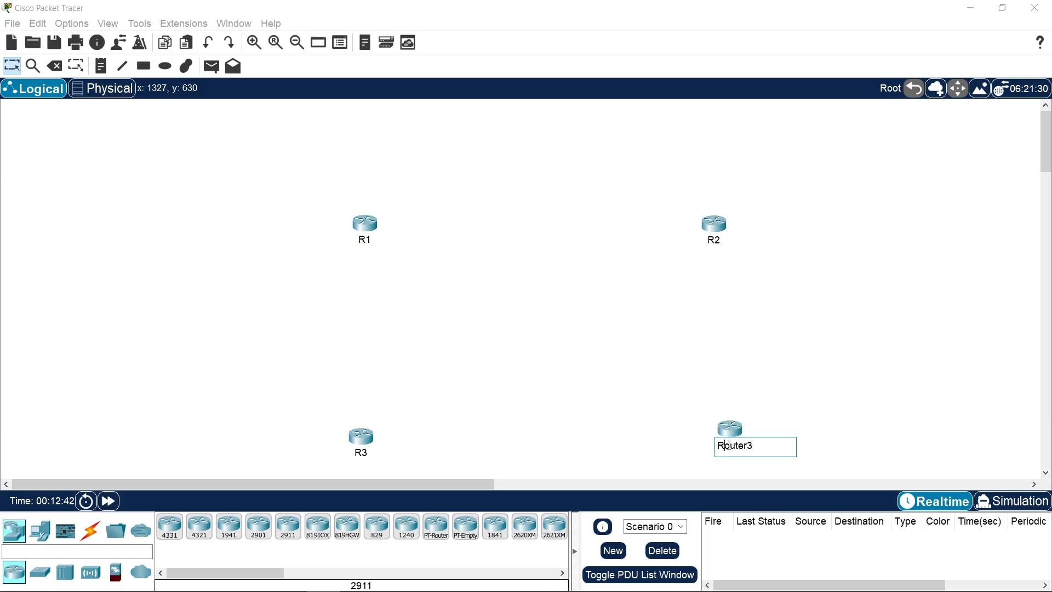
{"action": "key", "text": "Delete"}
{"action": "key", "text": "Delete"}
{"action": "key", "text": "Delete"}
{"action": "key", "text": "Delete"}
{"action": "key", "text": "Delete"}
{"action": "key", "text": "Delete"}
{"action": "type", "text": "4"}
{"action": "key", "text": "Return"}
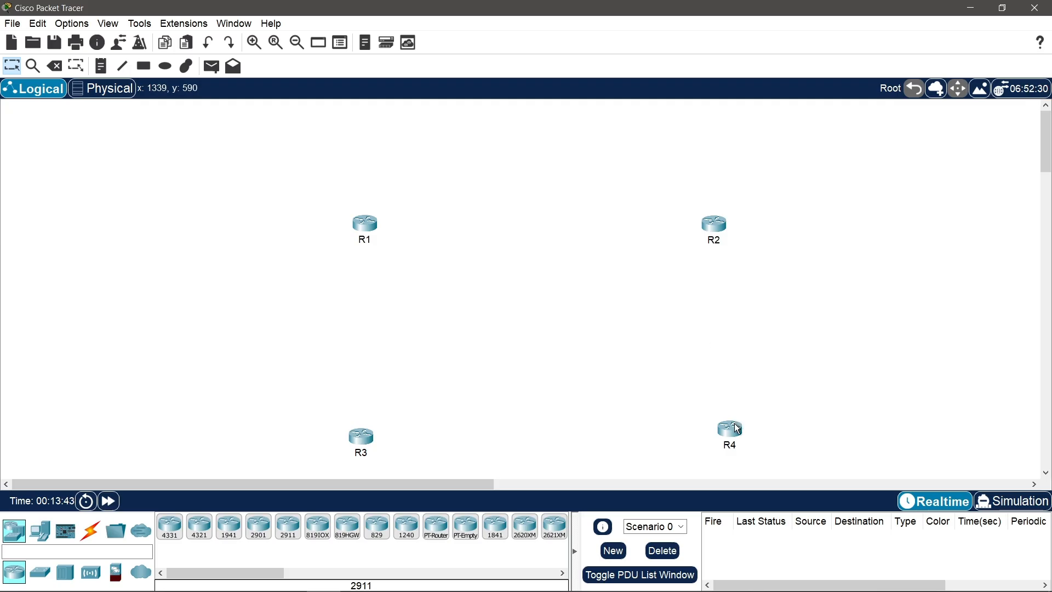
{"action": "left_click_drag", "start_coordinate": [735, 431], "coordinate": [727, 434]}
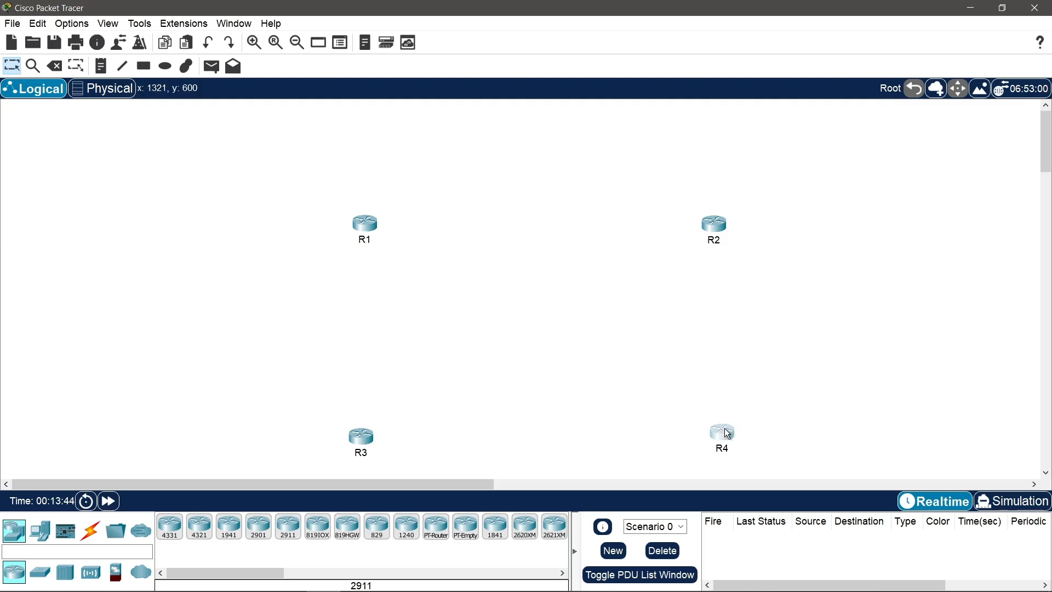
Step: Power off R1, install an HWIC-2T module in its rightmost HWIC slot, and power it back on
{"action": "left_click", "coordinate": [365, 225]}
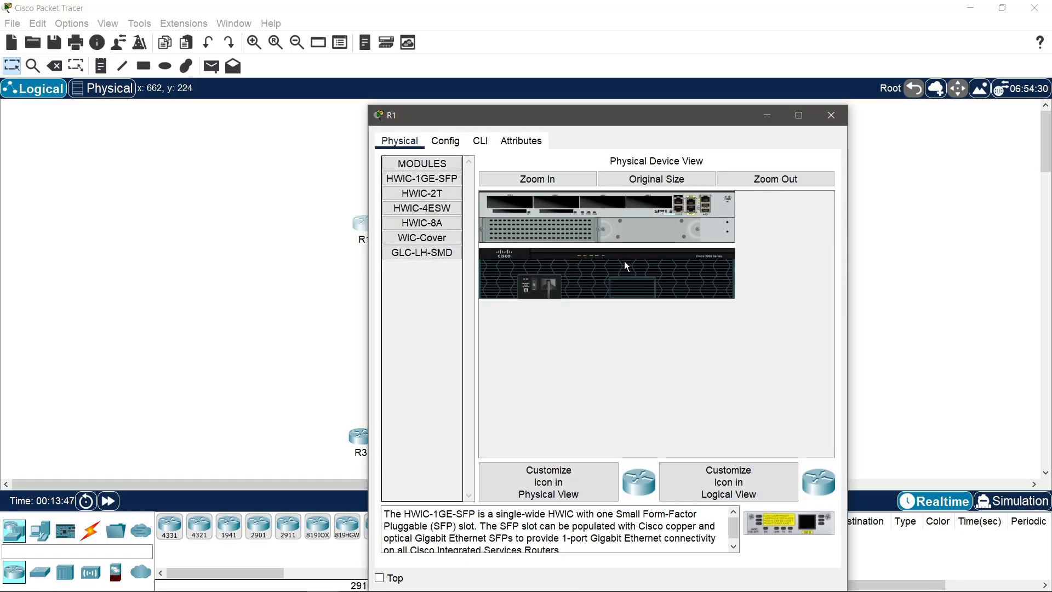
{"action": "left_click", "coordinate": [546, 290]}
{"action": "left_click_drag", "start_coordinate": [446, 192], "coordinate": [654, 198]}
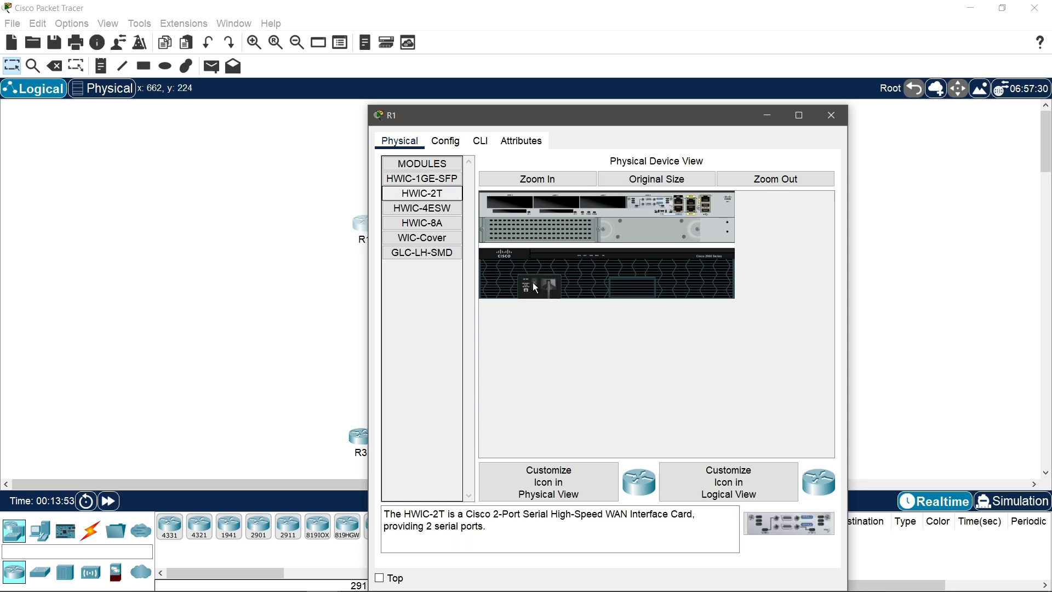
{"action": "left_click", "coordinate": [534, 284]}
{"action": "left_click", "coordinate": [842, 116]}
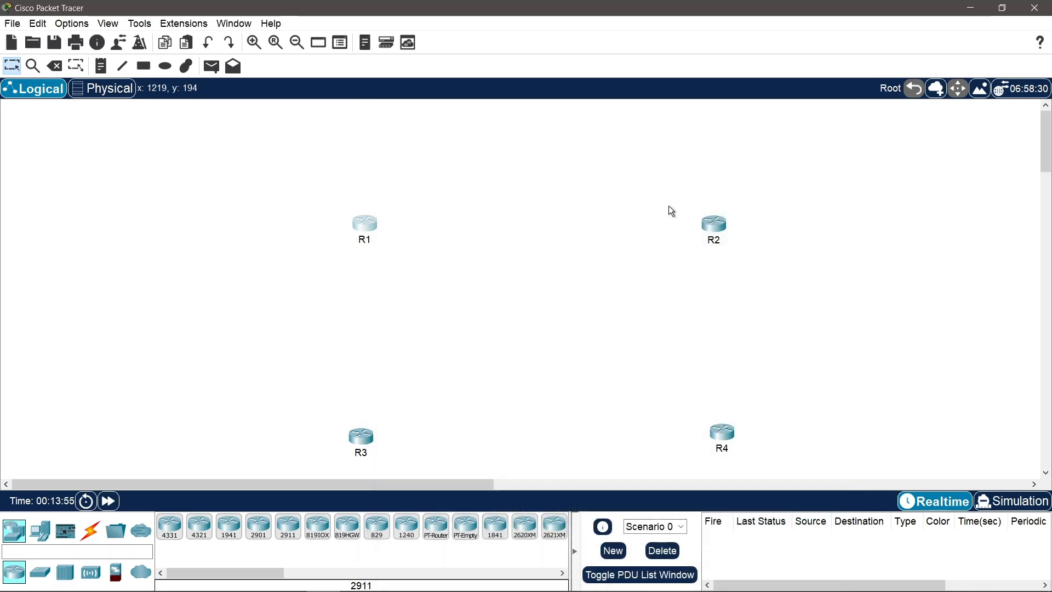
Step: Power off R2, fit an HWIC-2T module in its rightmost HWIC slot, and restore its power
{"action": "left_click", "coordinate": [713, 225]}
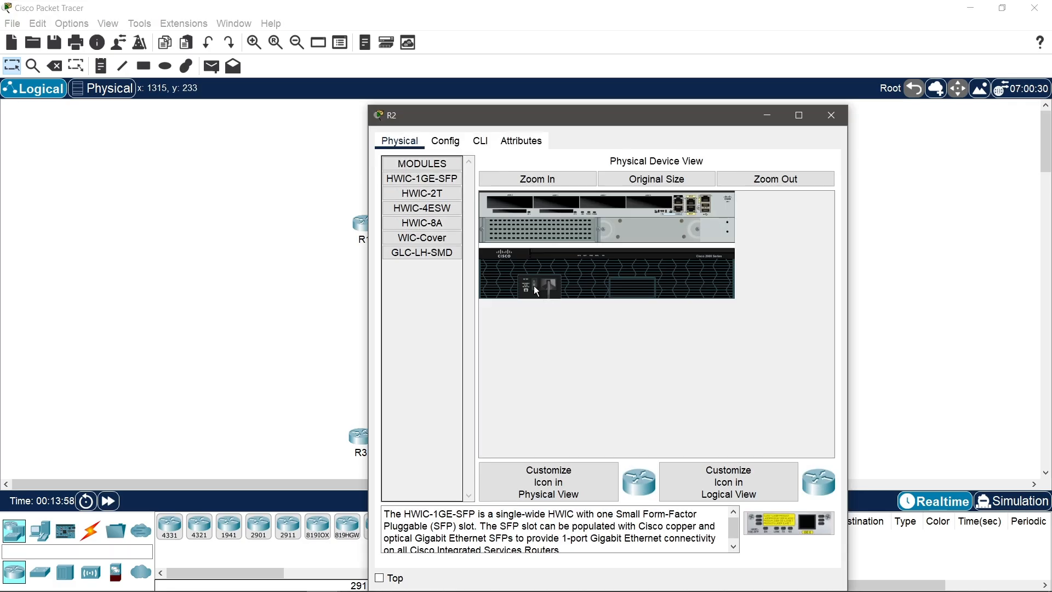
{"action": "left_click", "coordinate": [534, 285]}
{"action": "left_click_drag", "start_coordinate": [438, 196], "coordinate": [656, 208]}
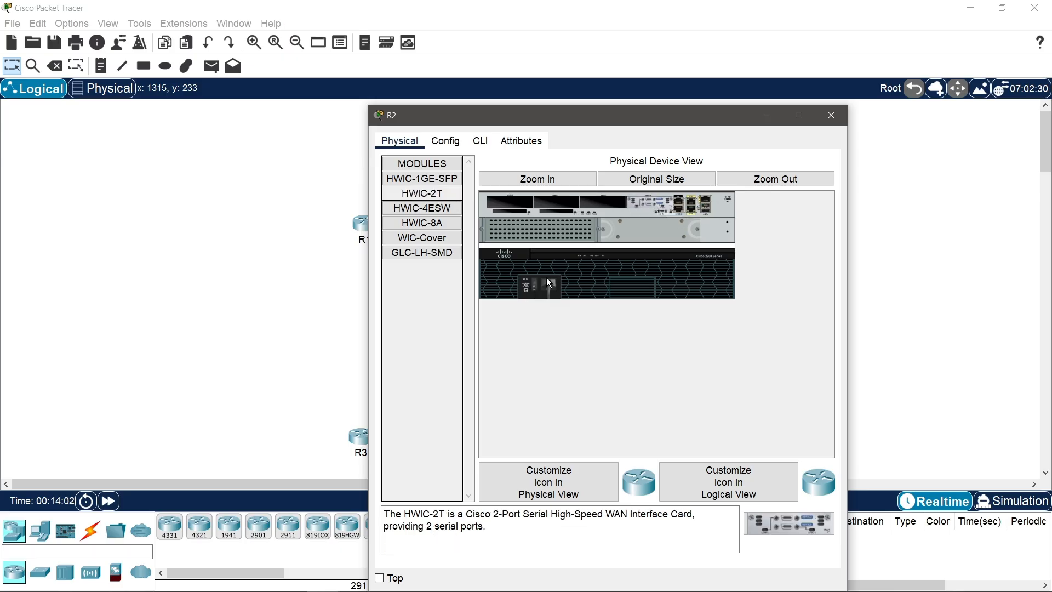
{"action": "left_click", "coordinate": [831, 115]}
Step: Add an HWIC-2T module to R3's rightmost HWIC slot with the power off, and switch the router back on
{"action": "left_click", "coordinate": [356, 438]}
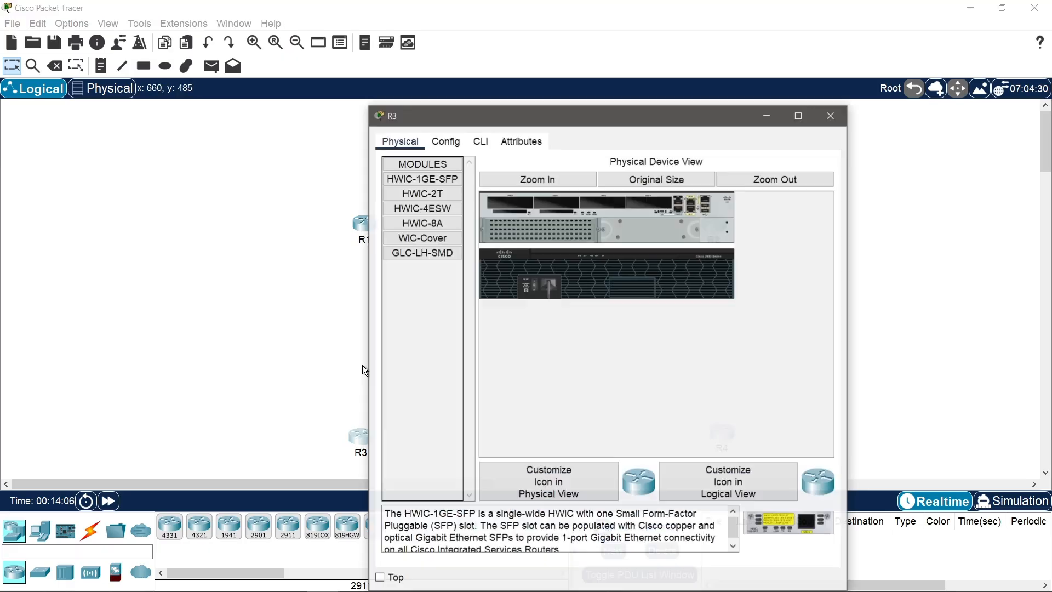
{"action": "left_click_drag", "start_coordinate": [455, 185], "coordinate": [653, 202]}
{"action": "left_click", "coordinate": [695, 374]}
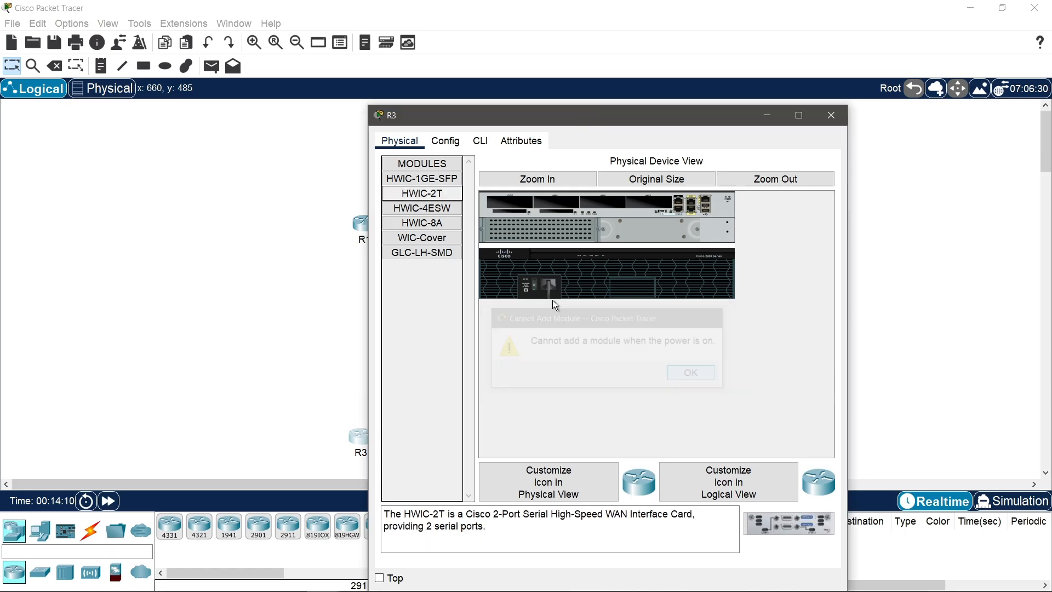
{"action": "left_click_drag", "start_coordinate": [422, 194], "coordinate": [649, 199]}
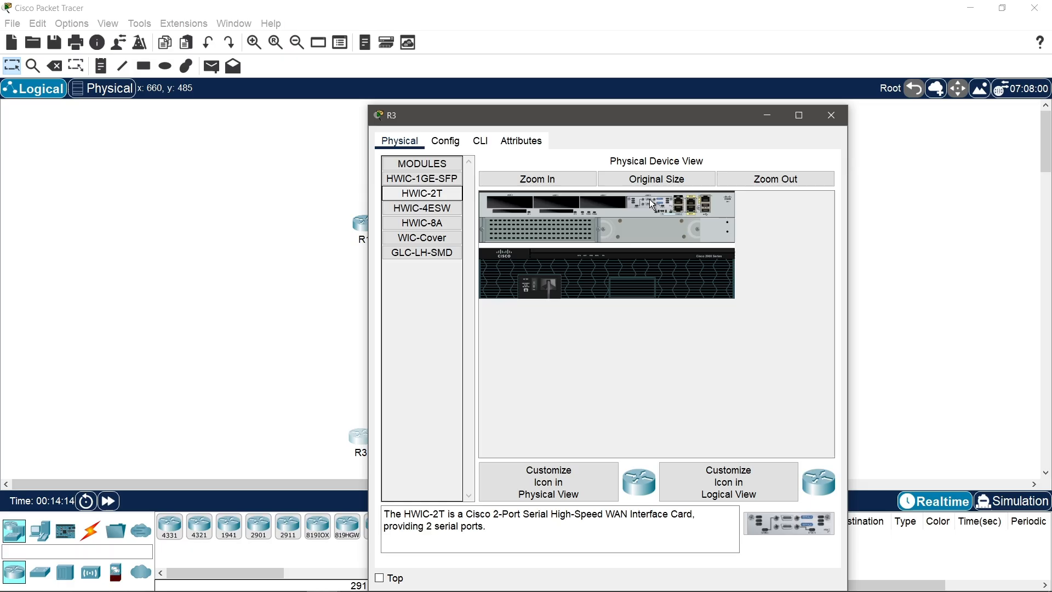
{"action": "left_click", "coordinate": [535, 288]}
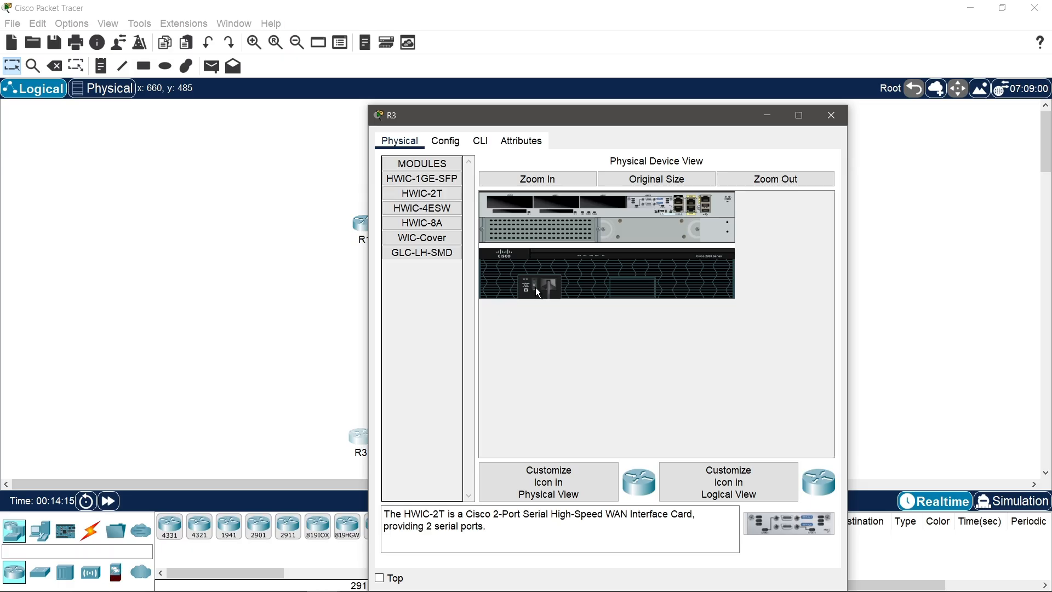
{"action": "left_click", "coordinate": [837, 116]}
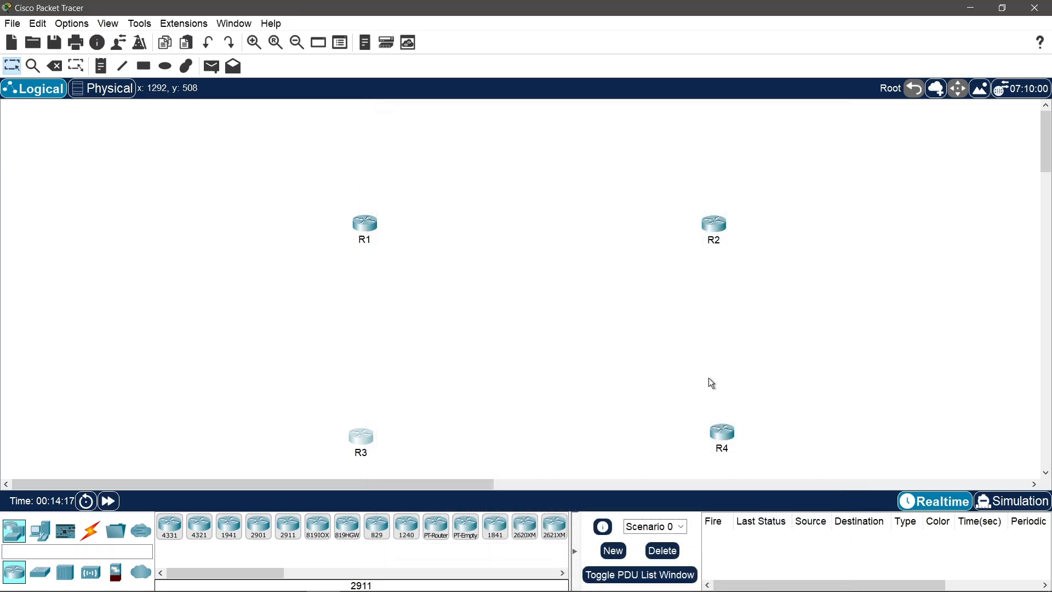
Step: Install an HWIC-2T module in R4's rightmost HWIC slot with the power off, and switch the router back on
{"action": "left_click", "coordinate": [723, 433]}
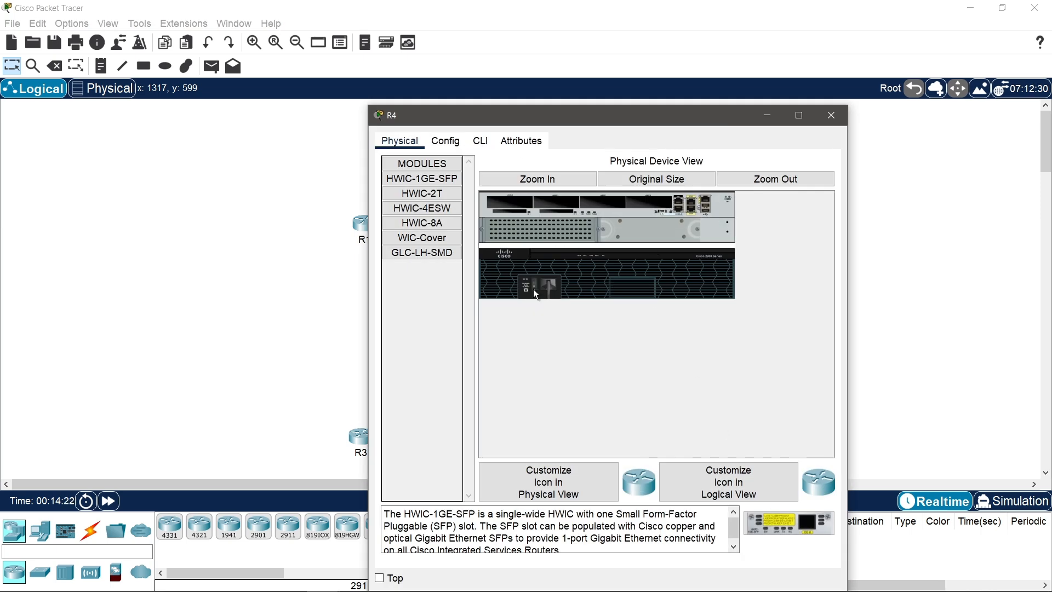
{"action": "left_click_drag", "start_coordinate": [416, 191], "coordinate": [653, 203]}
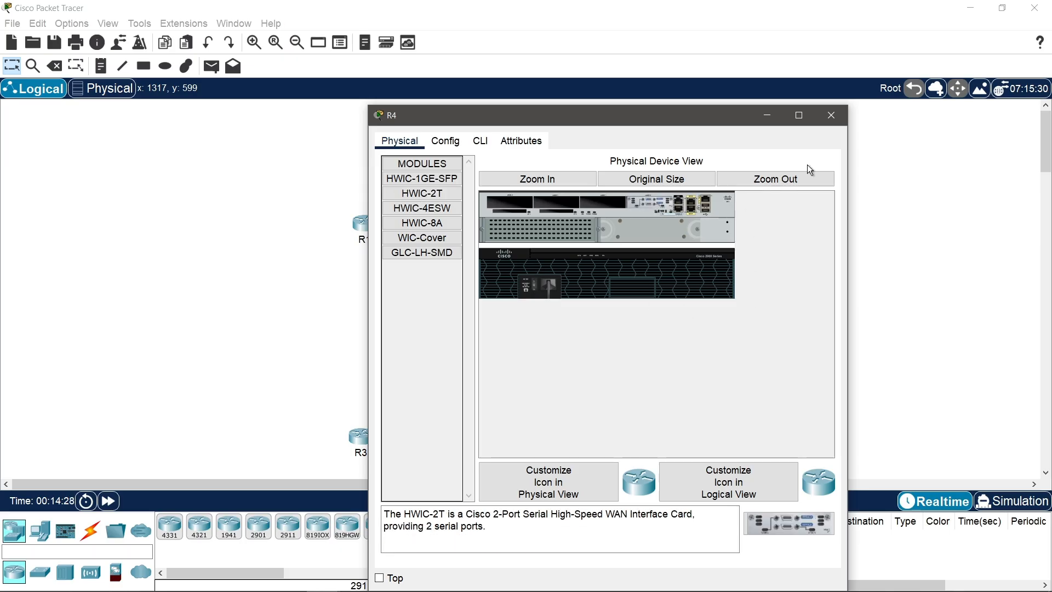
{"action": "left_click", "coordinate": [830, 116]}
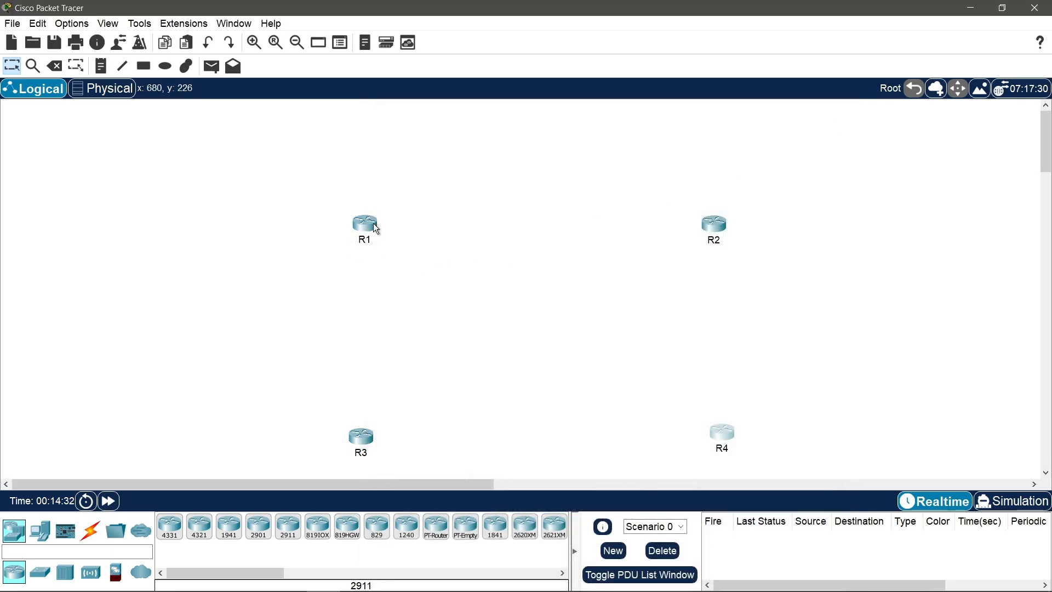
Step: Connect R1's Serial0/0/0 port to R2's Serial0/0/0 port with a Serial DCE cable
{"action": "mouse_move", "coordinate": [362, 226]}
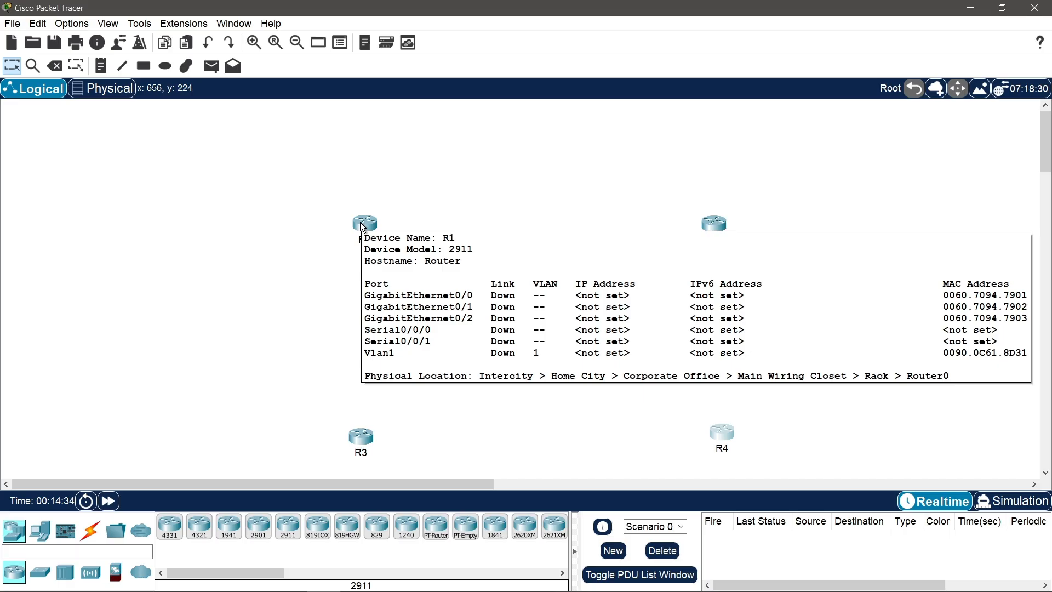
{"action": "left_click", "coordinate": [91, 530]}
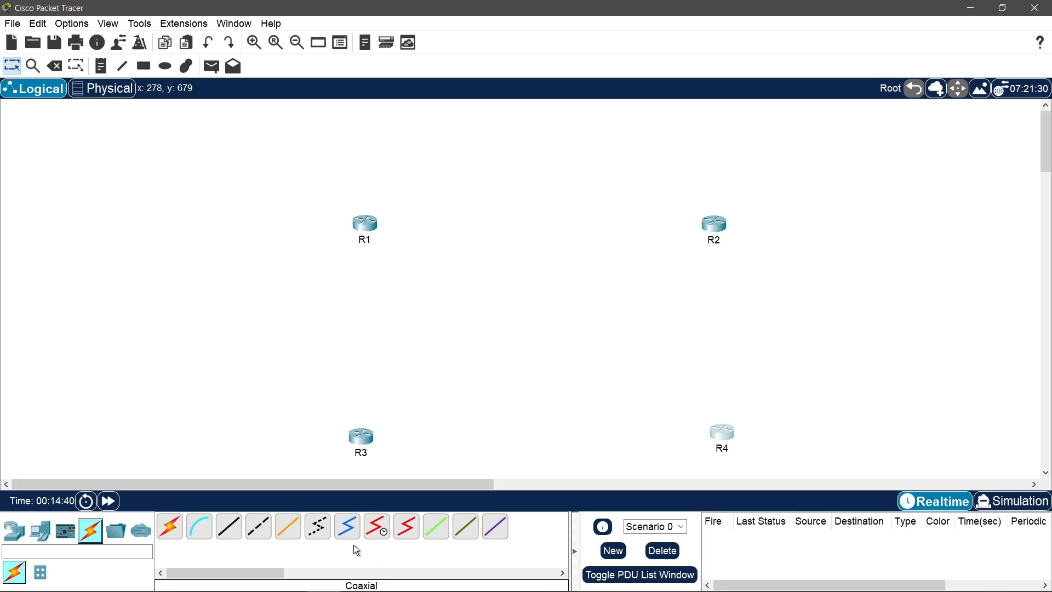
{"action": "left_click", "coordinate": [383, 534]}
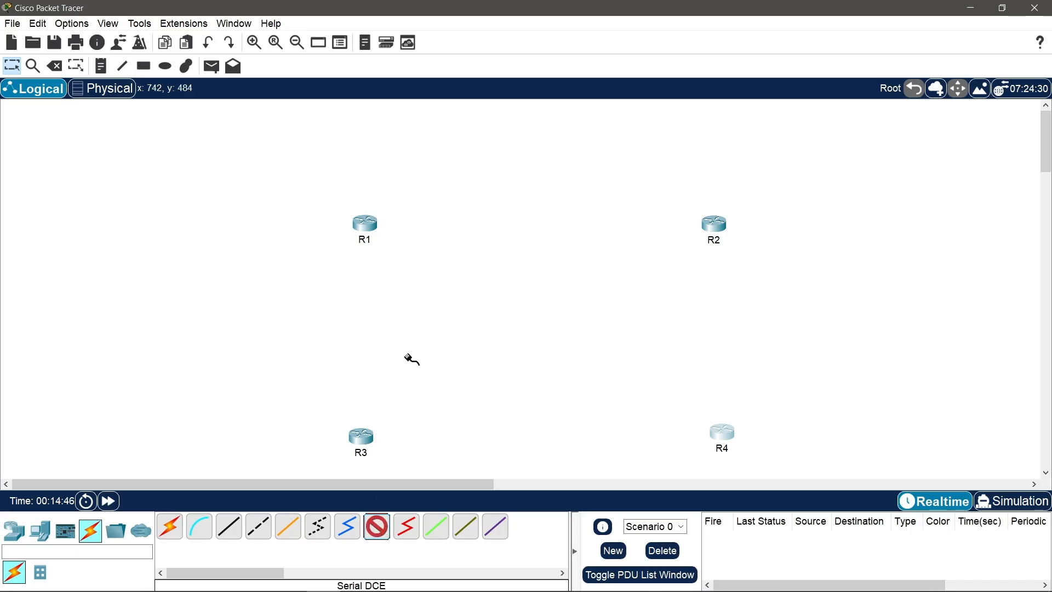
{"action": "left_click", "coordinate": [370, 225]}
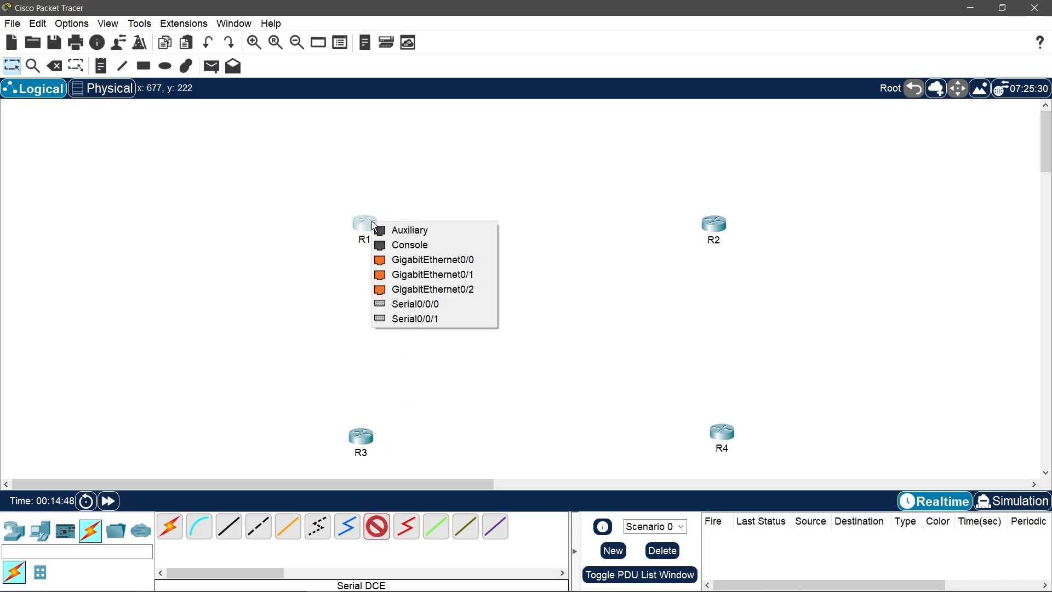
{"action": "left_click", "coordinate": [404, 304]}
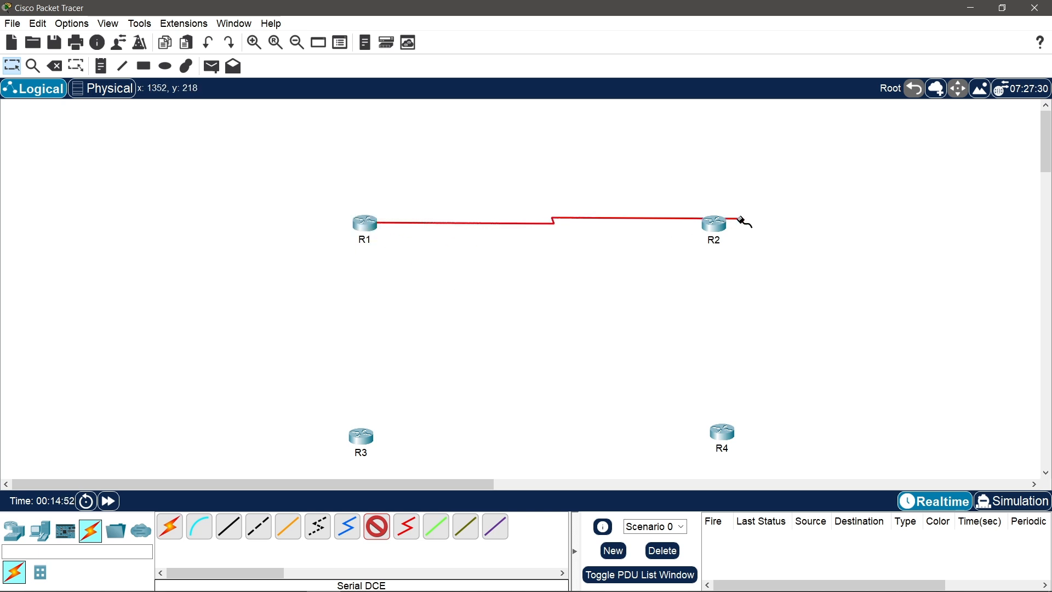
{"action": "mouse_move", "coordinate": [715, 225]}
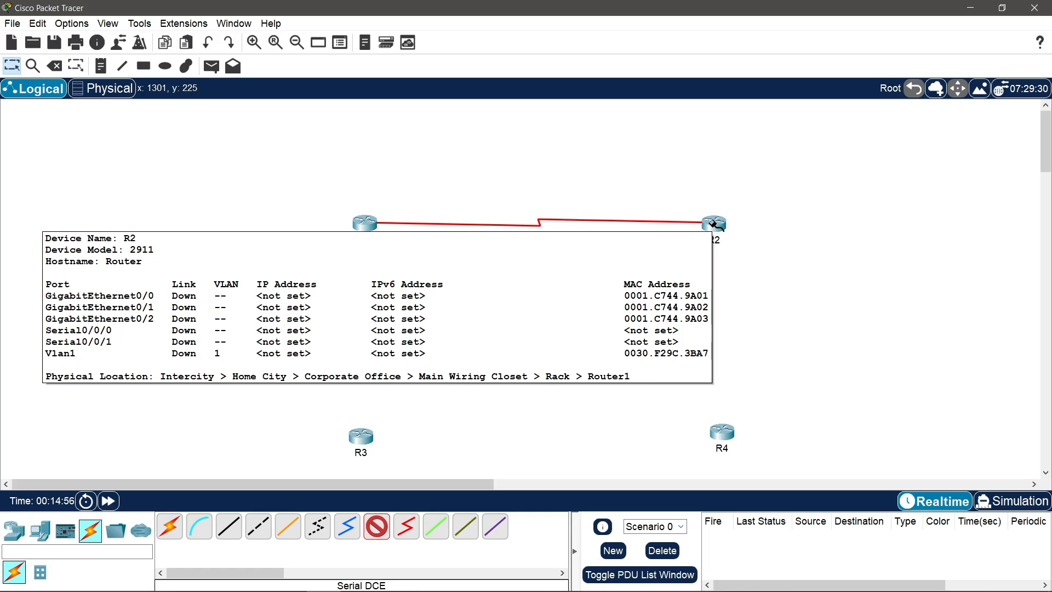
{"action": "left_click", "coordinate": [714, 225]}
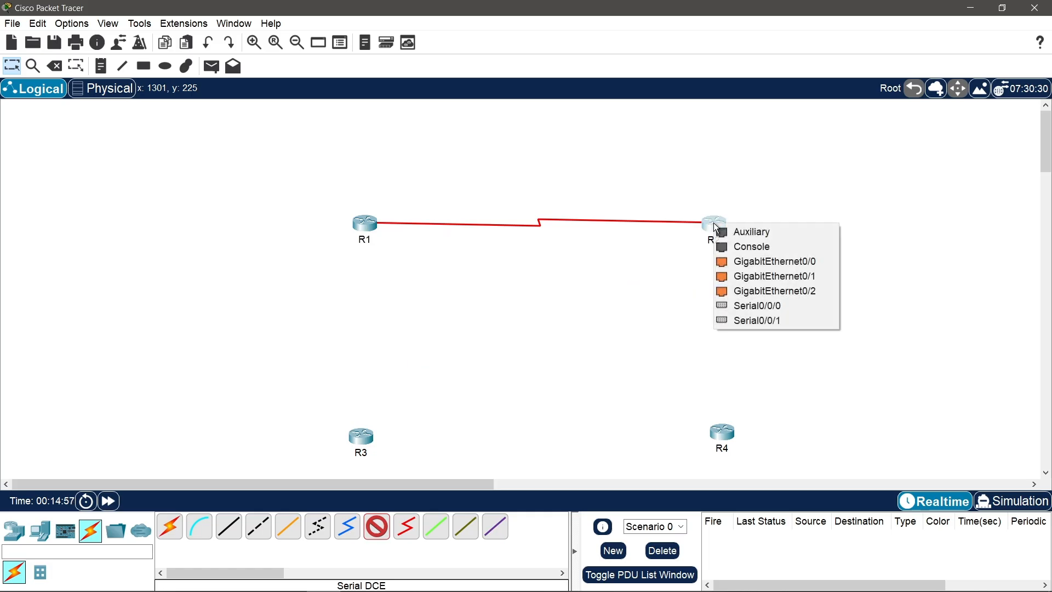
{"action": "left_click", "coordinate": [763, 305]}
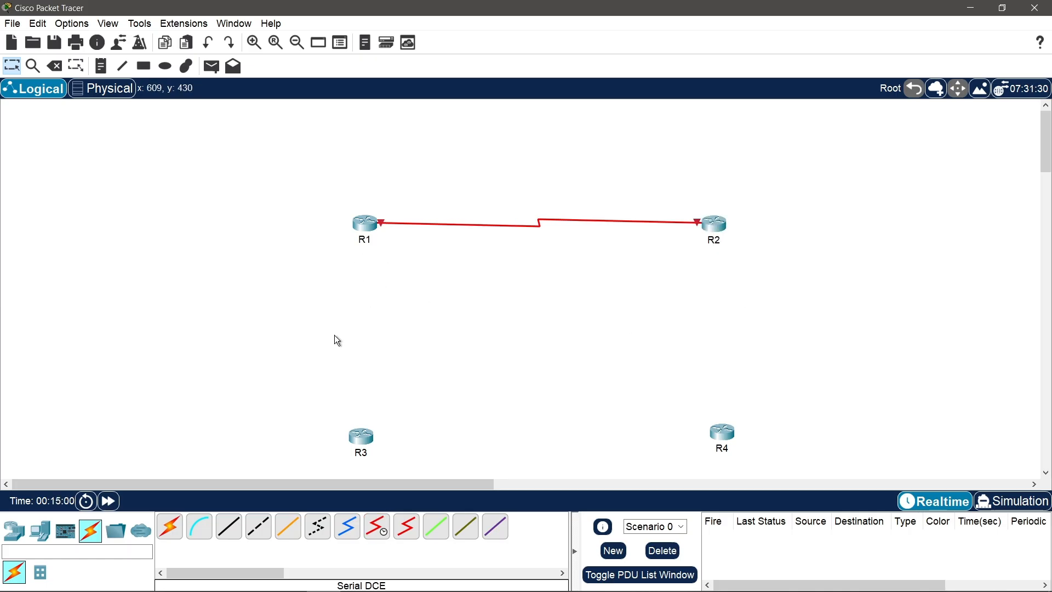
Step: Connect R1's Serial0/0/1 port to R3's Serial0/0/0 port with a Serial DCE cable
{"action": "left_click", "coordinate": [377, 526]}
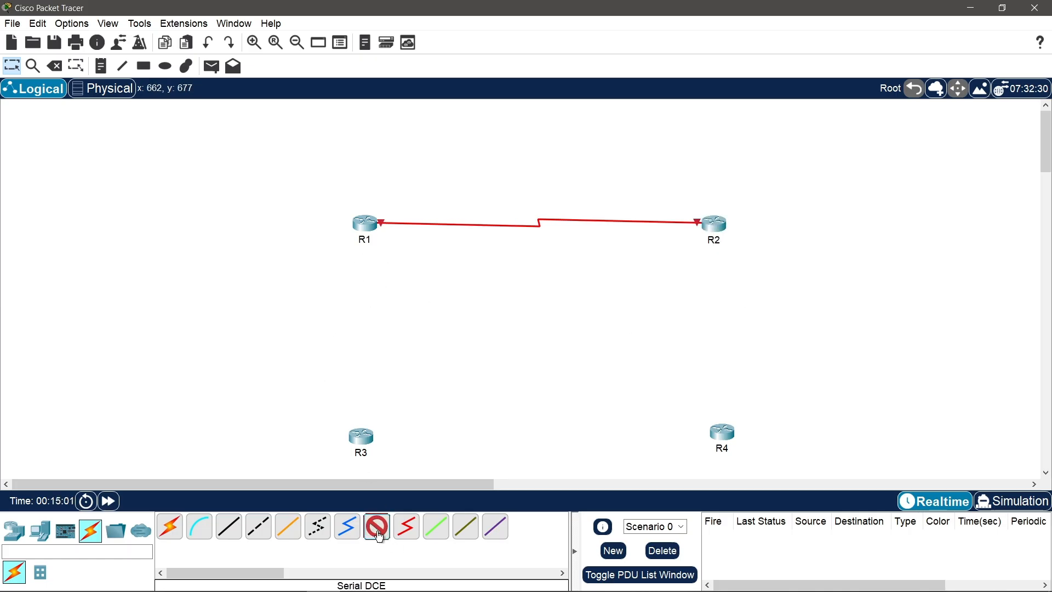
{"action": "left_click", "coordinate": [365, 231]}
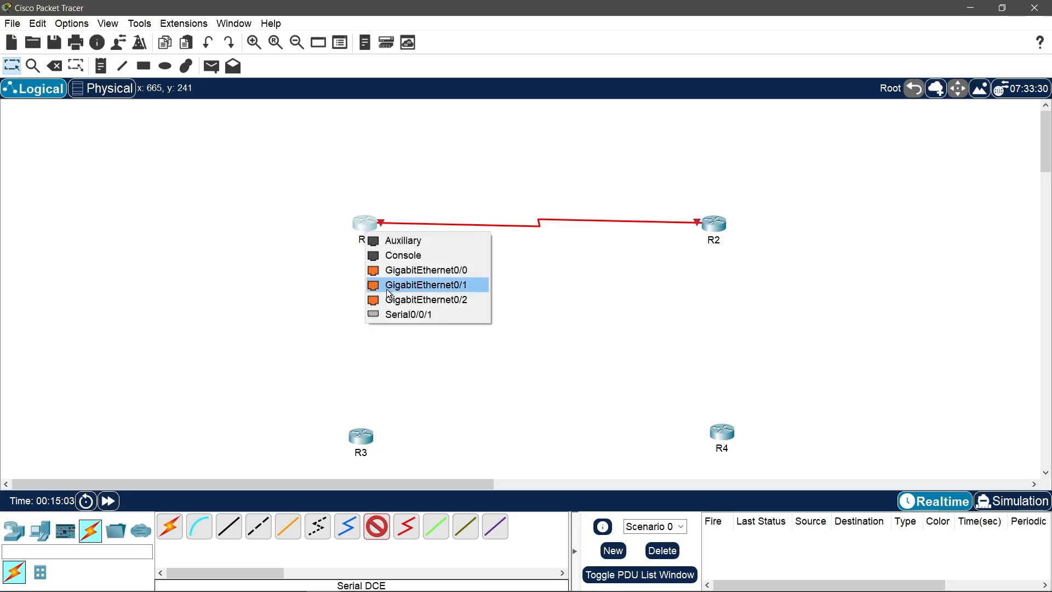
{"action": "left_click", "coordinate": [405, 316]}
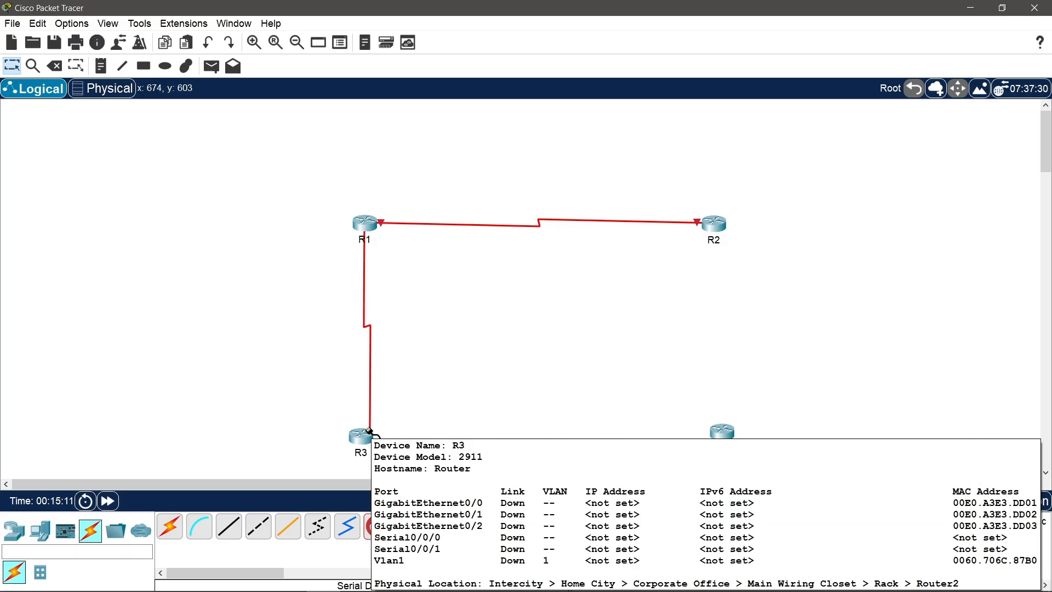
{"action": "left_click", "coordinate": [362, 431]}
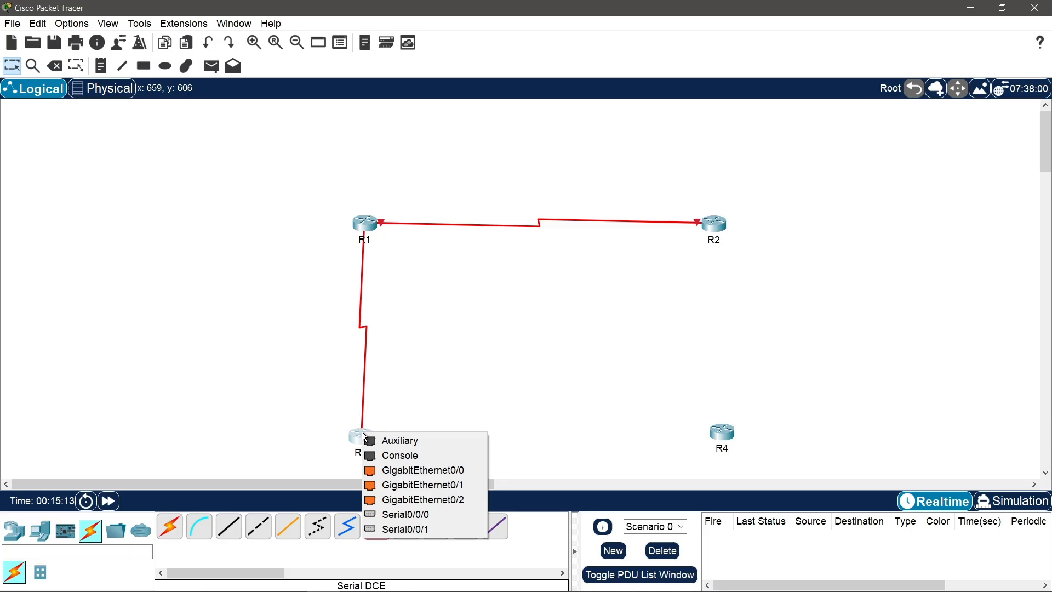
{"action": "left_click", "coordinate": [413, 515]}
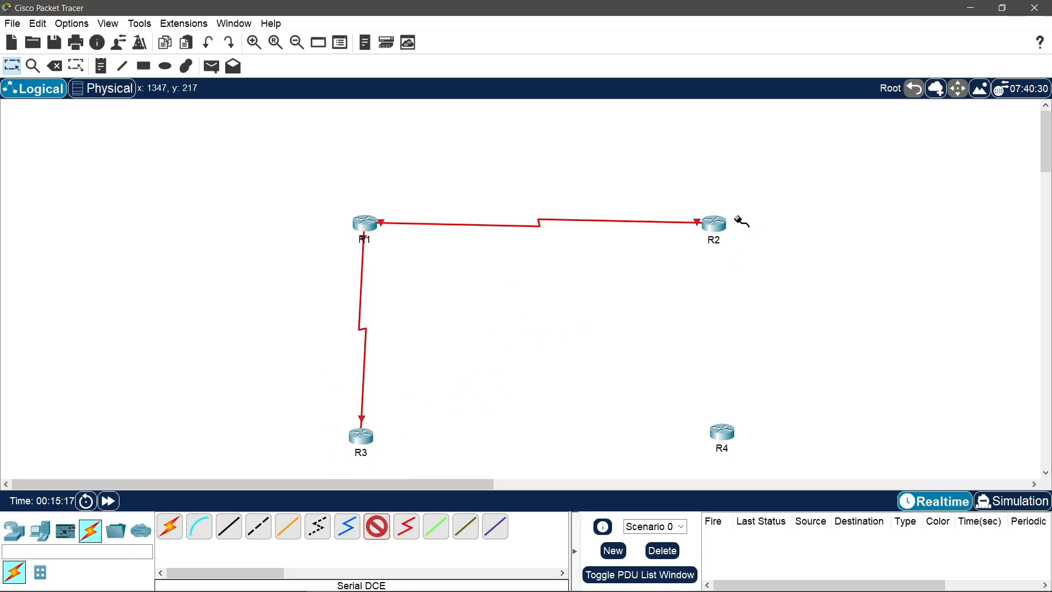
Step: Run a Serial DCE cable from R3's Serial0/0/1 port to R4's Serial0/0/1 port
{"action": "left_click", "coordinate": [362, 438]}
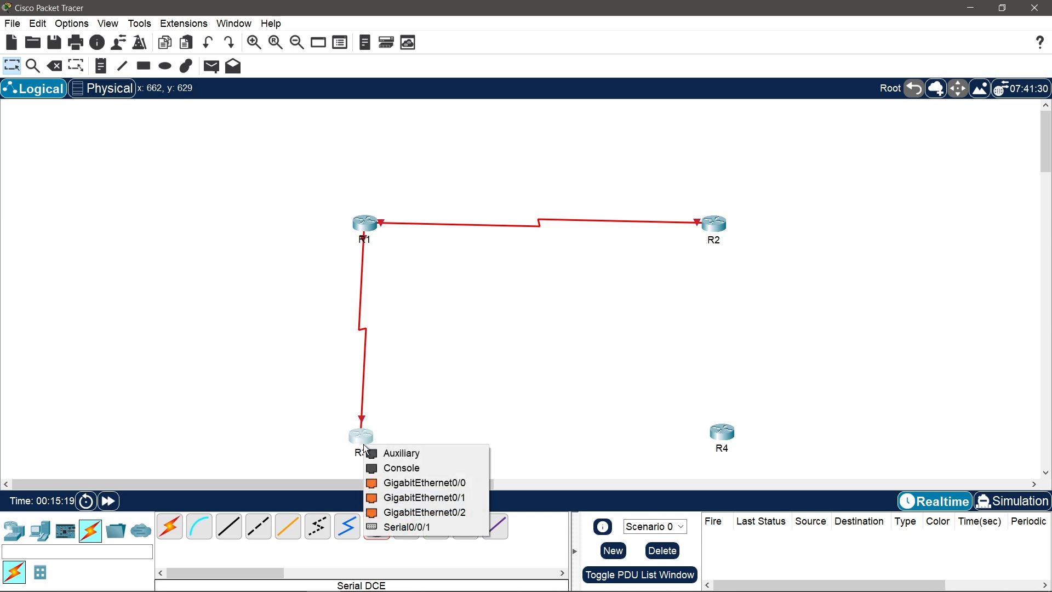
{"action": "left_click", "coordinate": [414, 528]}
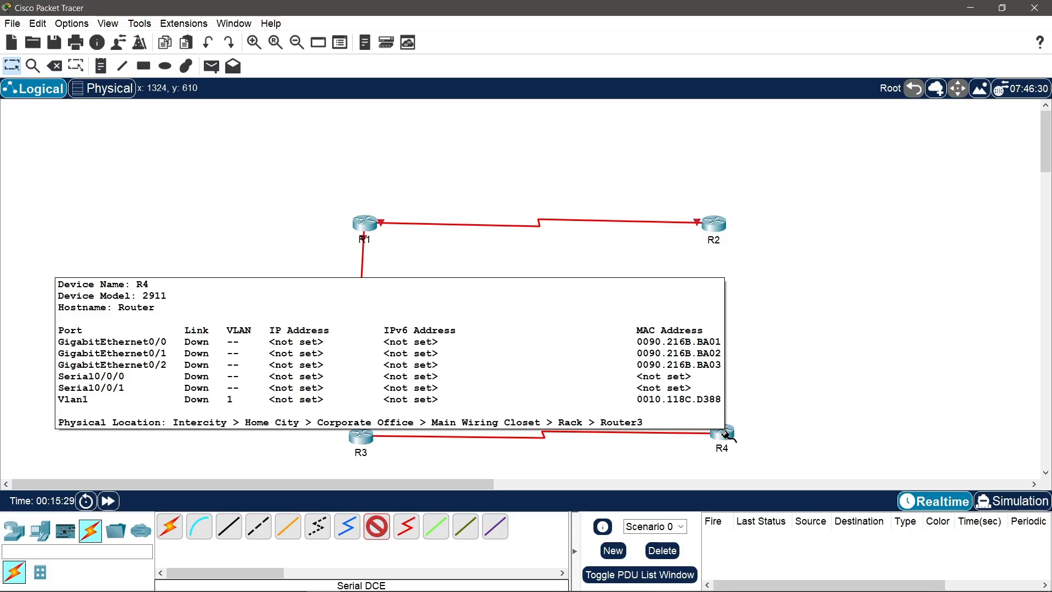
{"action": "left_click", "coordinate": [726, 435]}
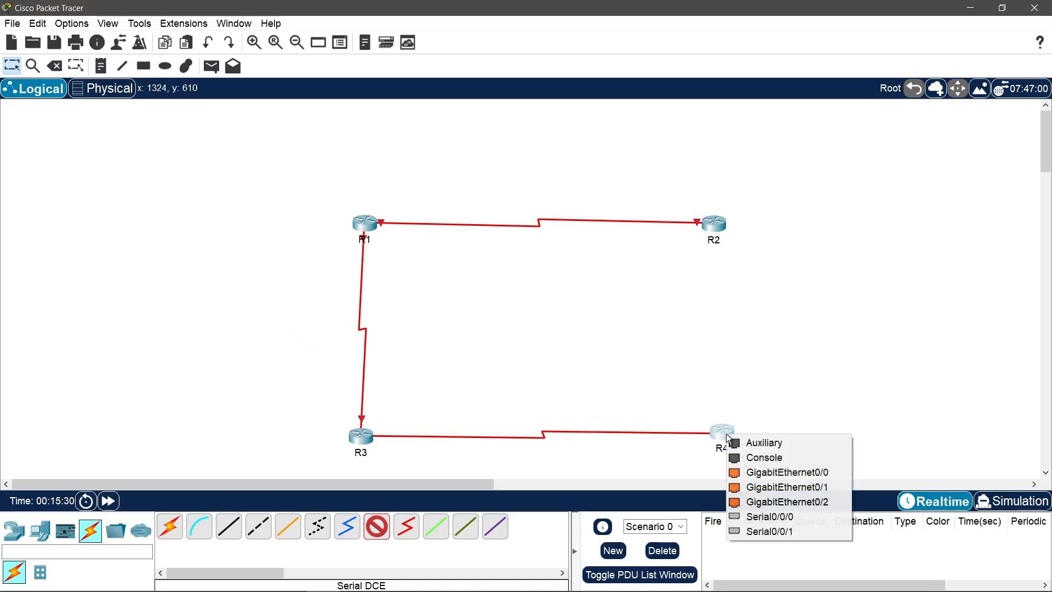
{"action": "left_click", "coordinate": [772, 530]}
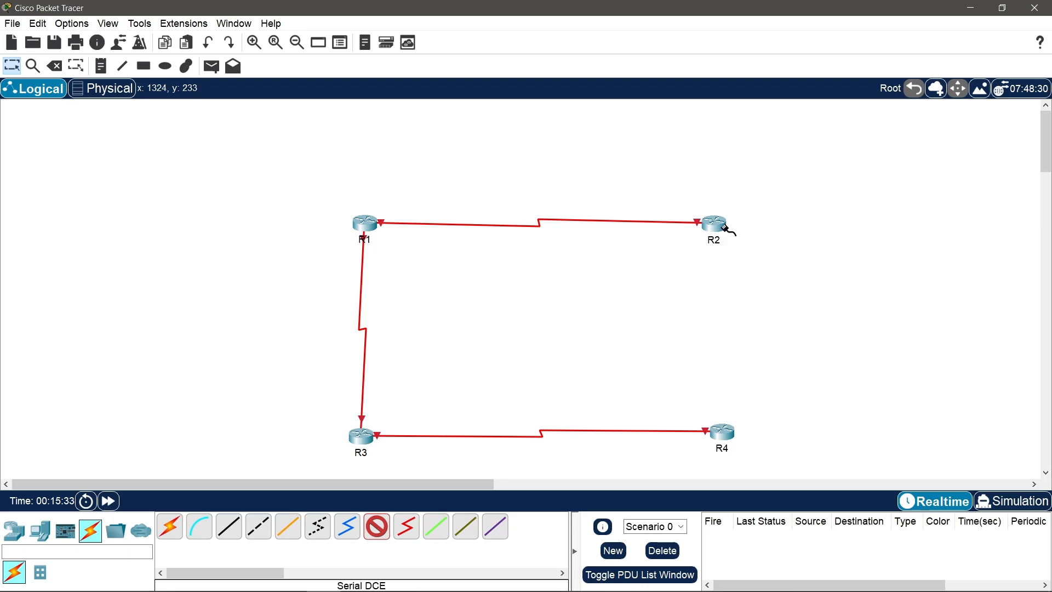
Step: Link R2's Serial0/0/1 port to R4's Serial0/0/0 port with a Serial DCE cable, and leave cabling mode
{"action": "left_click", "coordinate": [722, 229]}
{"action": "left_click", "coordinate": [767, 307]}
{"action": "left_click", "coordinate": [722, 432]}
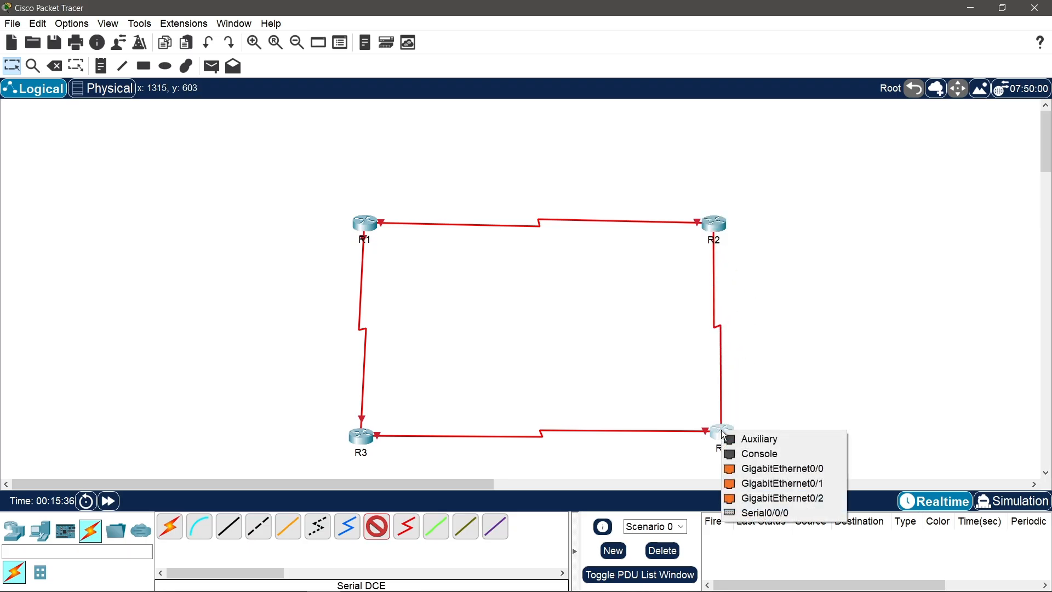
{"action": "left_click", "coordinate": [764, 514]}
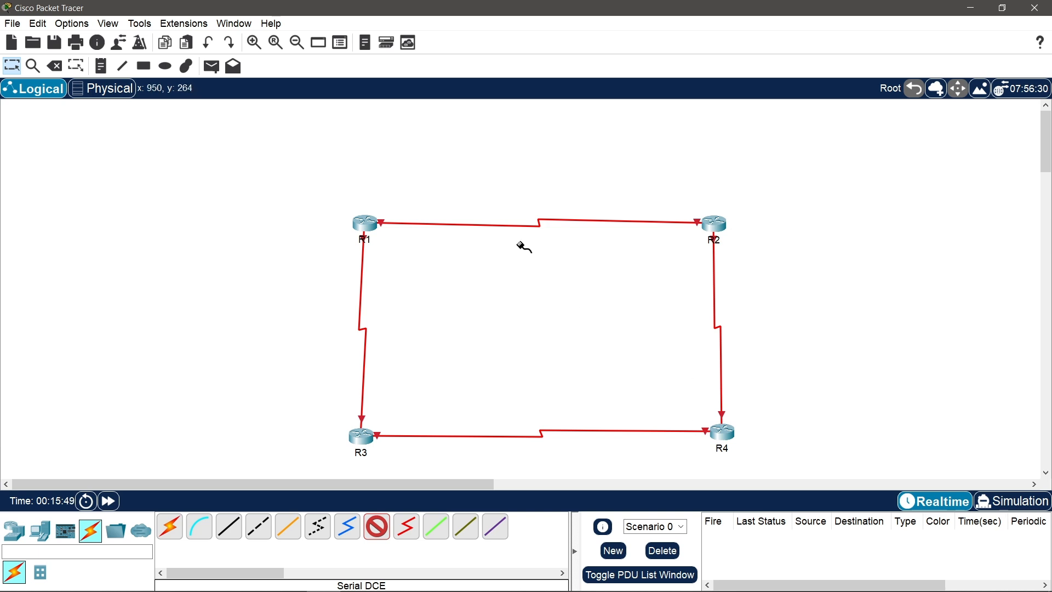
{"action": "key", "text": "Escape"}
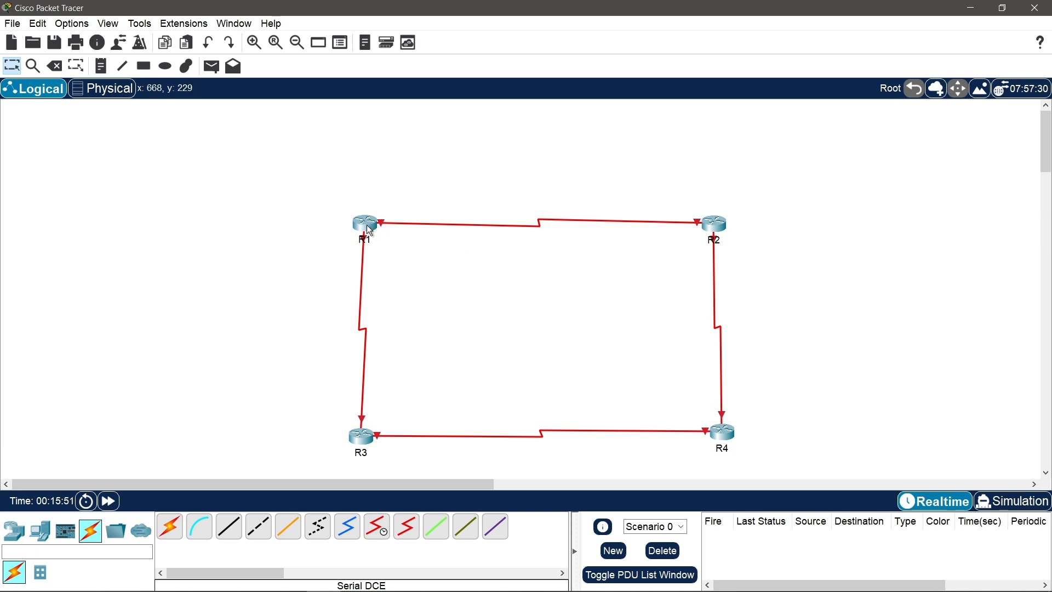
Step: Nudge R1 and R2 slightly so they line up better with R3 and R4 below them
{"action": "mouse_move", "coordinate": [370, 231]}
{"action": "left_mouse_down"}
{"action": "mouse_move", "coordinate": [345, 226]}
{"action": "mouse_move", "coordinate": [361, 225]}
{"action": "left_mouse_up"}
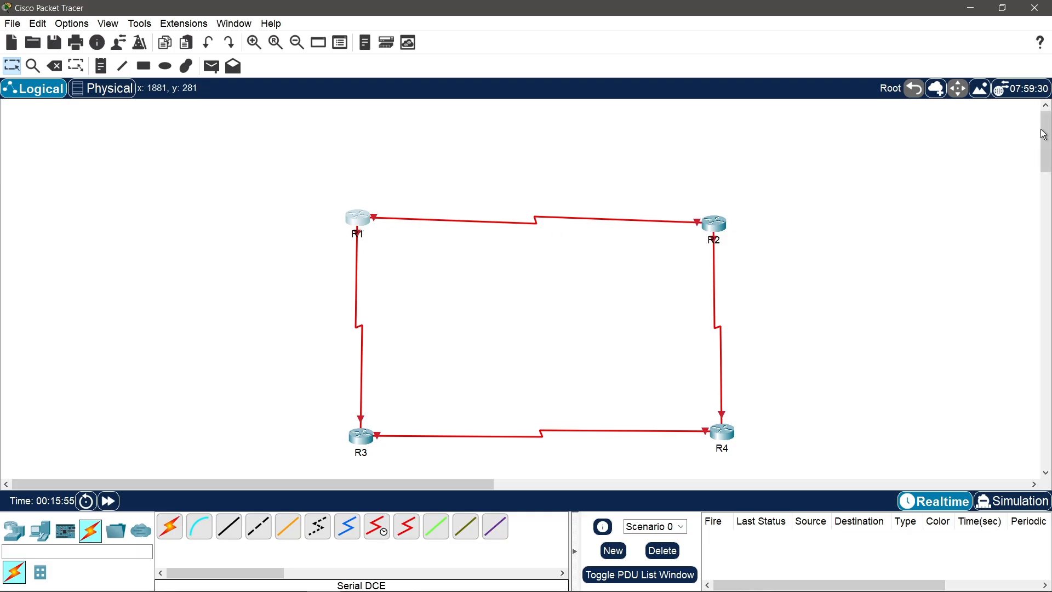
{"action": "left_click_drag", "start_coordinate": [1046, 138], "coordinate": [1045, 147]}
{"action": "left_click_drag", "start_coordinate": [717, 174], "coordinate": [722, 167]}
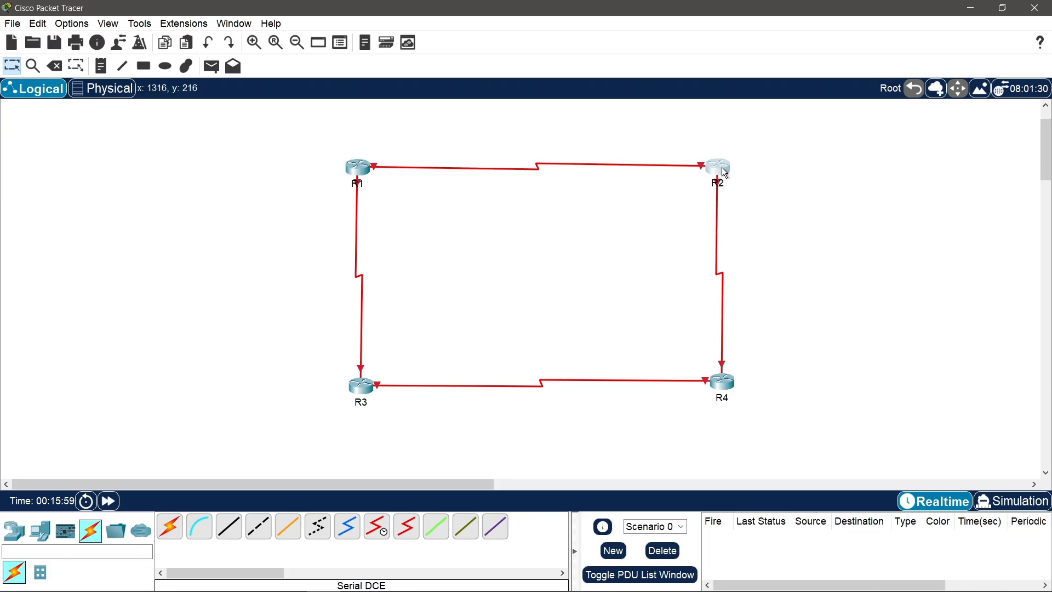
Step: Open R1's command line, decline the initial configuration dialog, and enter privileged EXEC mode
{"action": "mouse_move", "coordinate": [367, 168]}
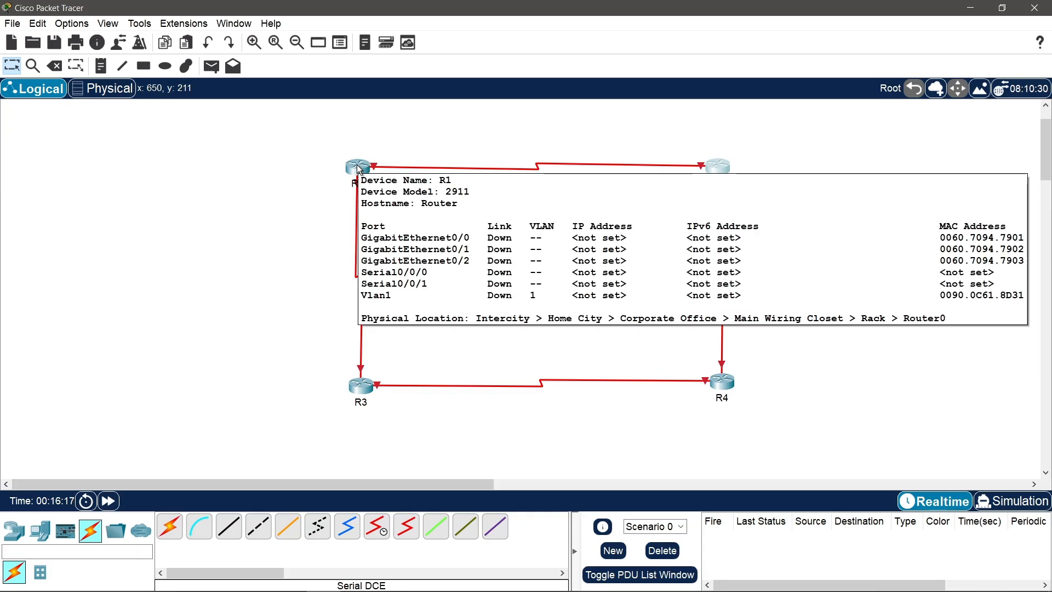
{"action": "left_click", "coordinate": [359, 170]}
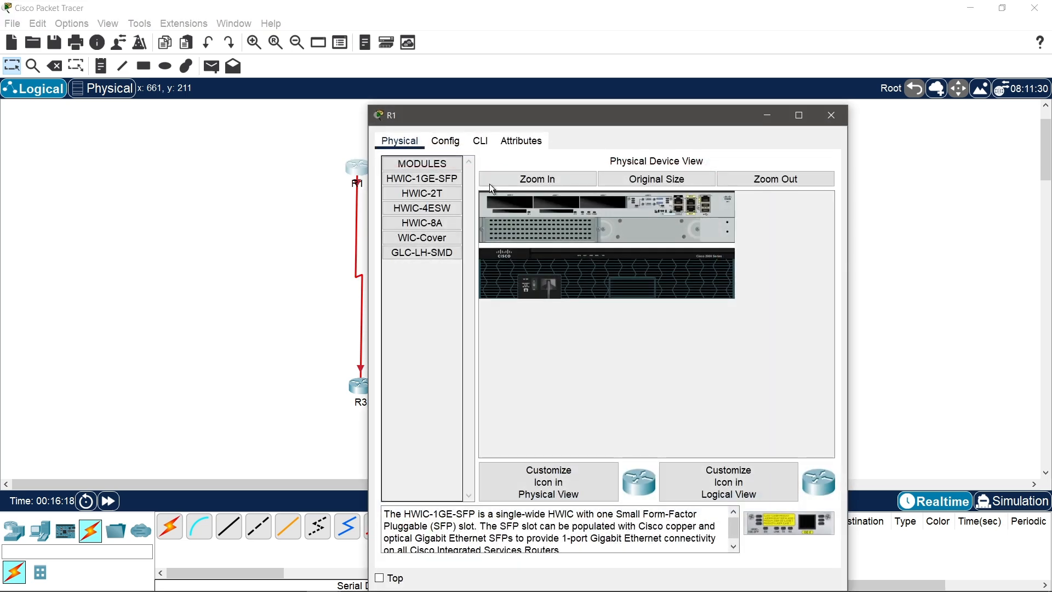
{"action": "left_click", "coordinate": [489, 139]}
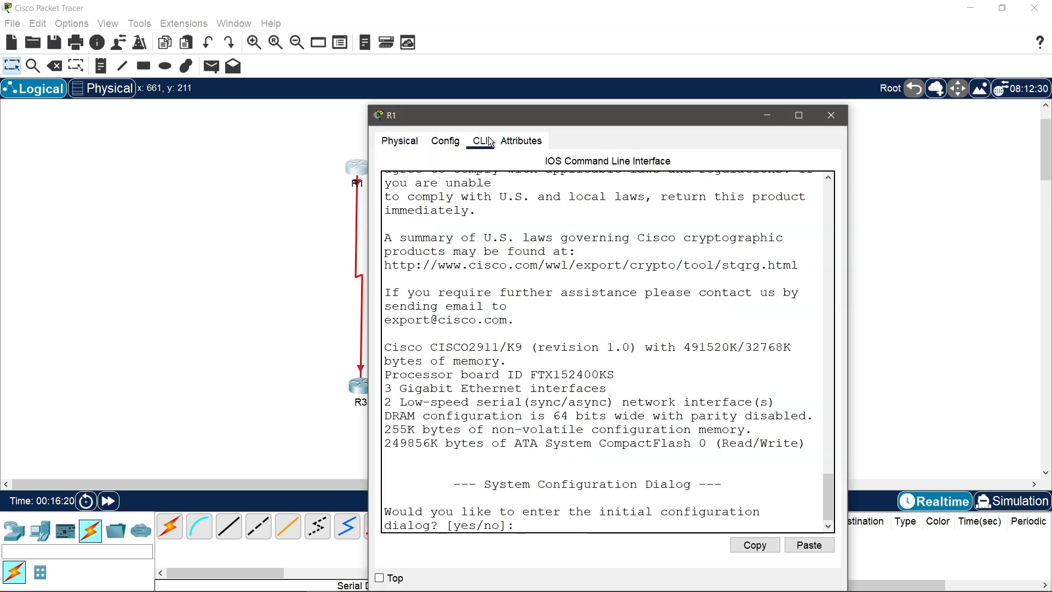
{"action": "type", "text": "n"}
{"action": "key", "text": "Return"}
{"action": "key", "text": "Return"}
{"action": "key", "text": "Return"}
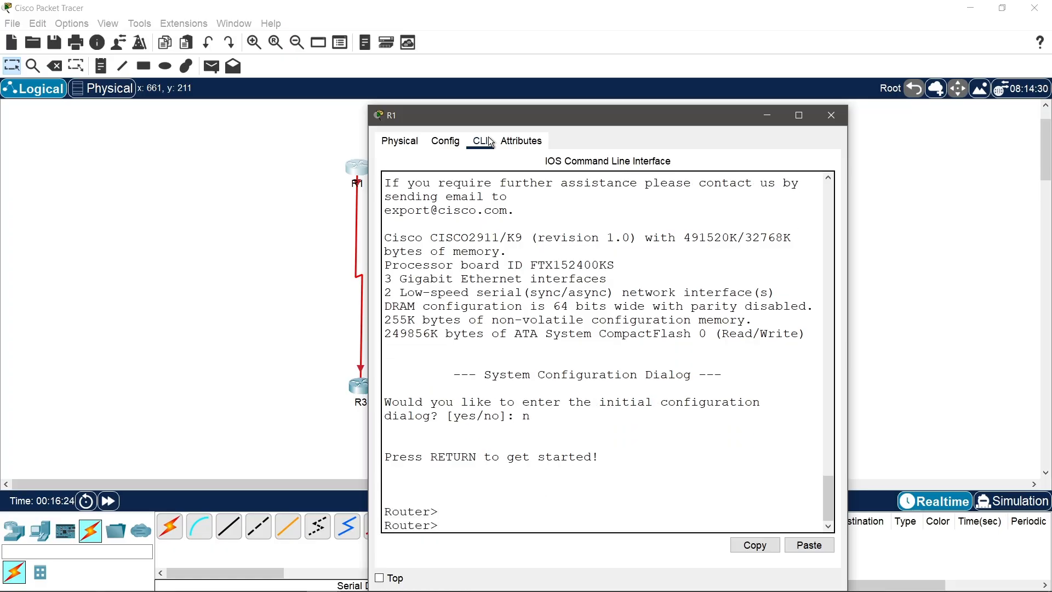
{"action": "type", "text": "en"}
{"action": "key", "text": "Return"}
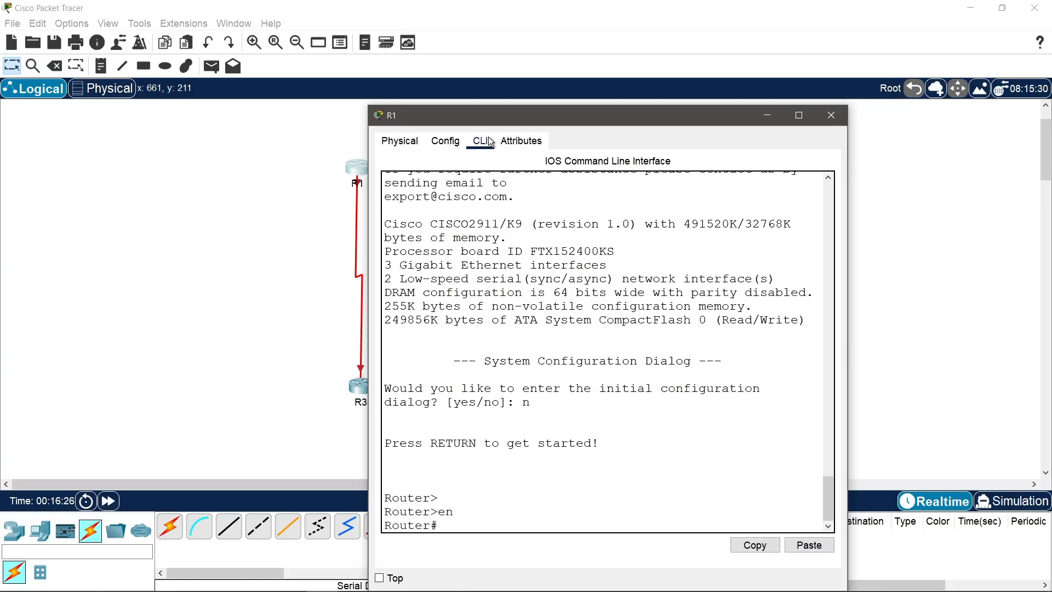
Step: Enter global configuration mode on R1 and set its hostname to R1
{"action": "type", "text": "conf t"}
{"action": "key", "text": "Return"}
{"action": "key", "text": "Return"}
{"action": "key", "text": "Return"}
{"action": "key", "text": "Return"}
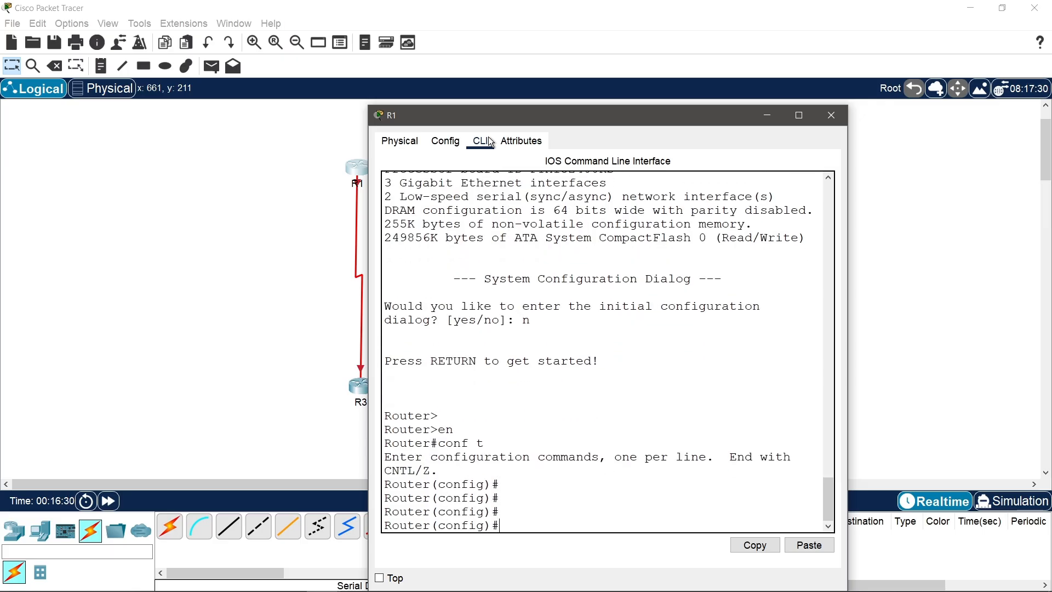
{"action": "type", "text": "hostname R1"}
{"action": "key", "text": "Return"}
{"action": "key", "text": "Return"}
{"action": "key", "text": "Return"}
{"action": "key", "text": "Return"}
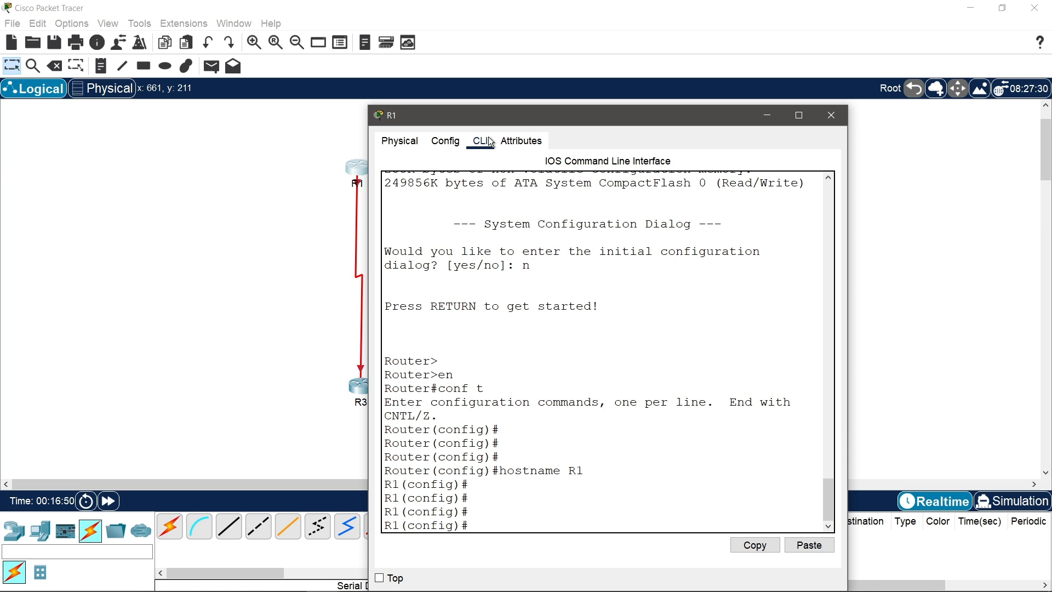
Step: Enter interface g0/0 configuration on R1, begin the ip address command, and consult the IP Addressing Table PDF for its address
{"action": "type", "text": "int g0/0"}
{"action": "key", "text": "Return"}
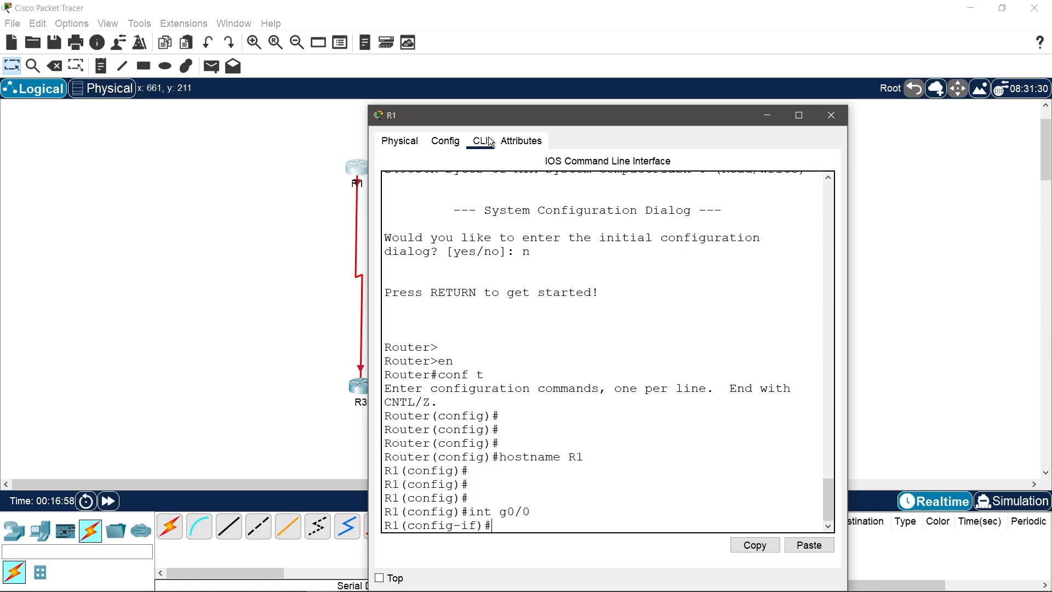
{"action": "type", "text": "ip address"}
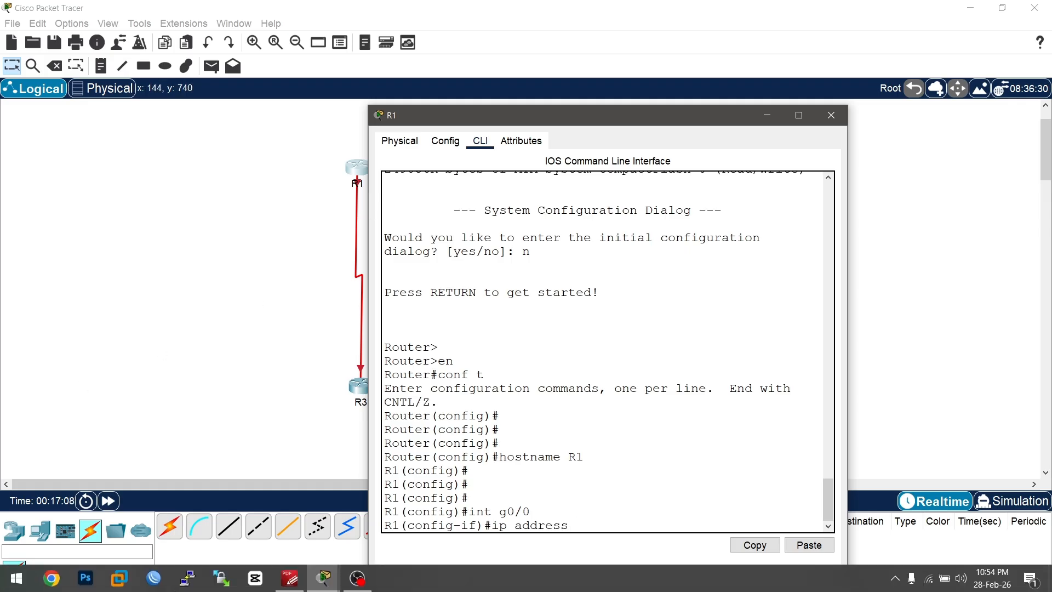
{"action": "left_click", "coordinate": [287, 581]}
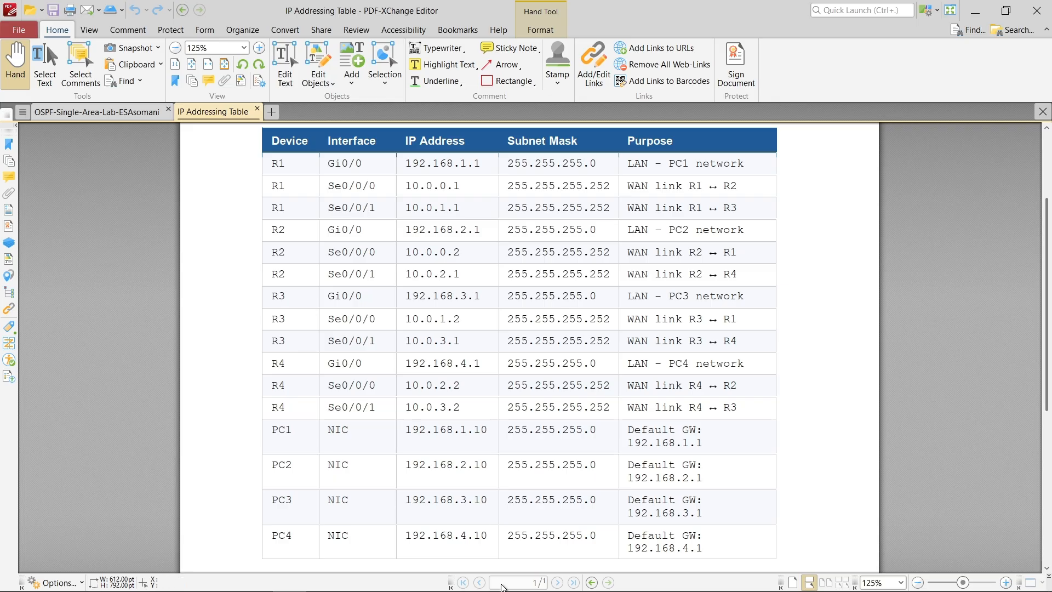
{"action": "mouse_move", "coordinate": [387, 589]}
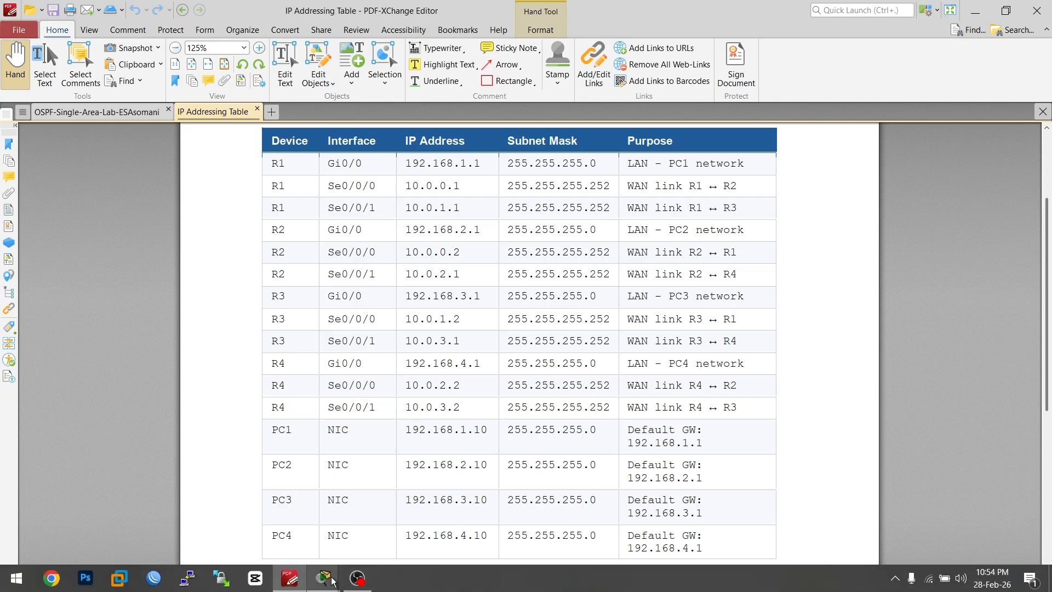
{"action": "mouse_move", "coordinate": [332, 581]}
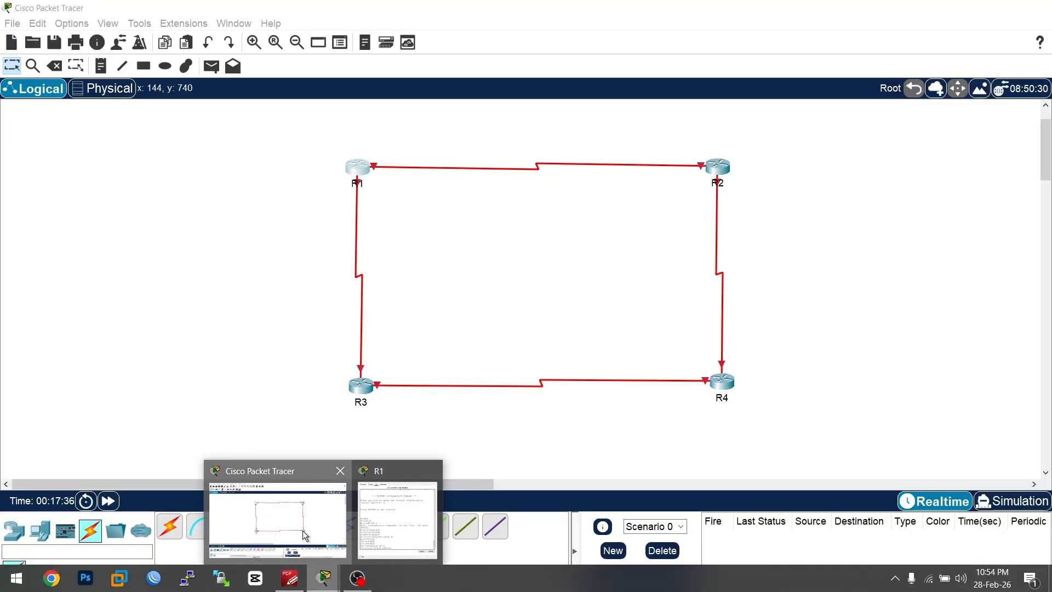
{"action": "left_click", "coordinate": [307, 534]}
{"action": "mouse_move", "coordinate": [327, 588]}
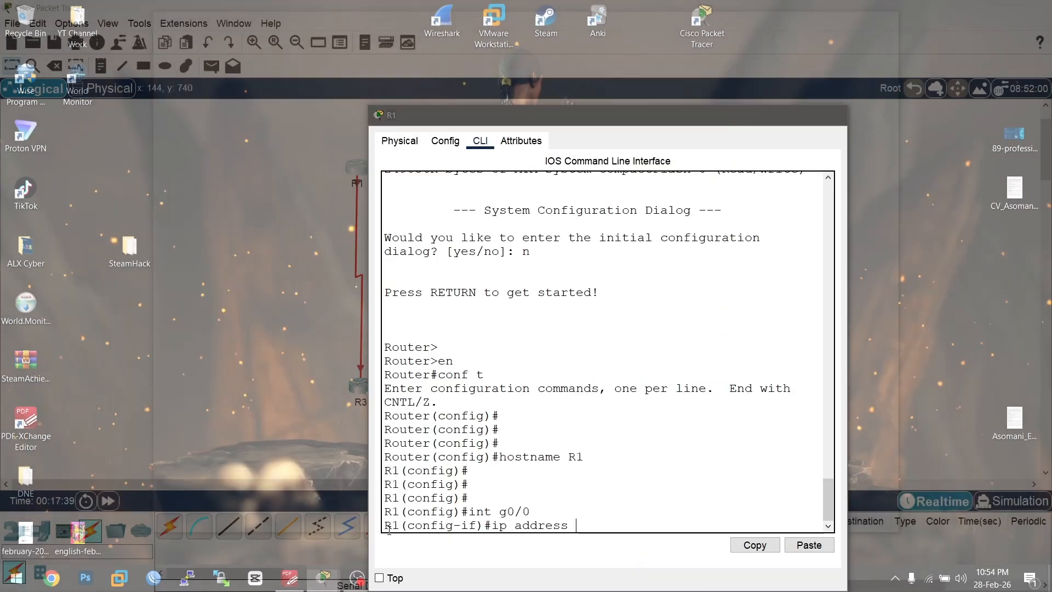
{"action": "left_click", "coordinate": [386, 527]}
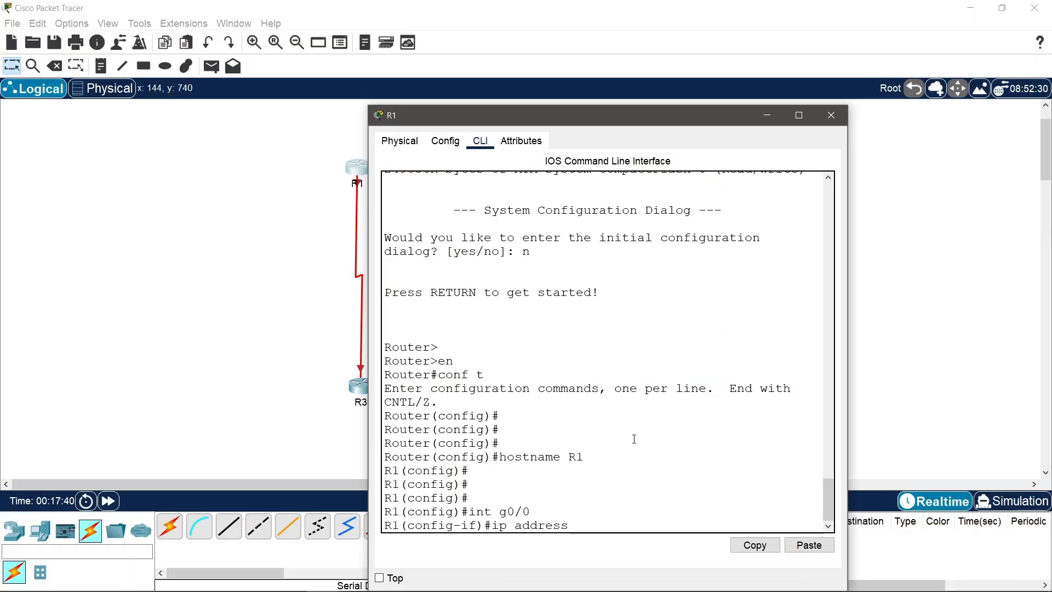
Step: Assign R1's g0/0 interface the IP address 192.168.1.1 with subnet mask 255.255.255.0
{"action": "type", "text": "192.168.1.0"}
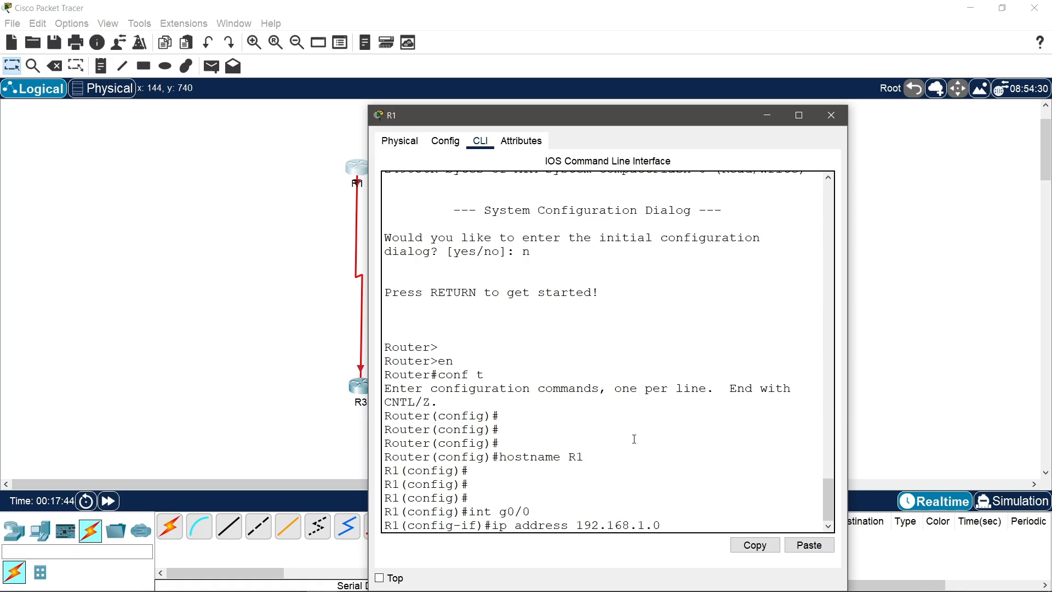
{"action": "key", "text": "BackSpace"}
{"action": "type", "text": "1"}
{"action": "type", "text": " 255.255"}
{"action": "type", "text": ".2"}
{"action": "key", "text": "BackSpace"}
{"action": "type", "text": "255.0"}
{"action": "key", "text": "Return"}
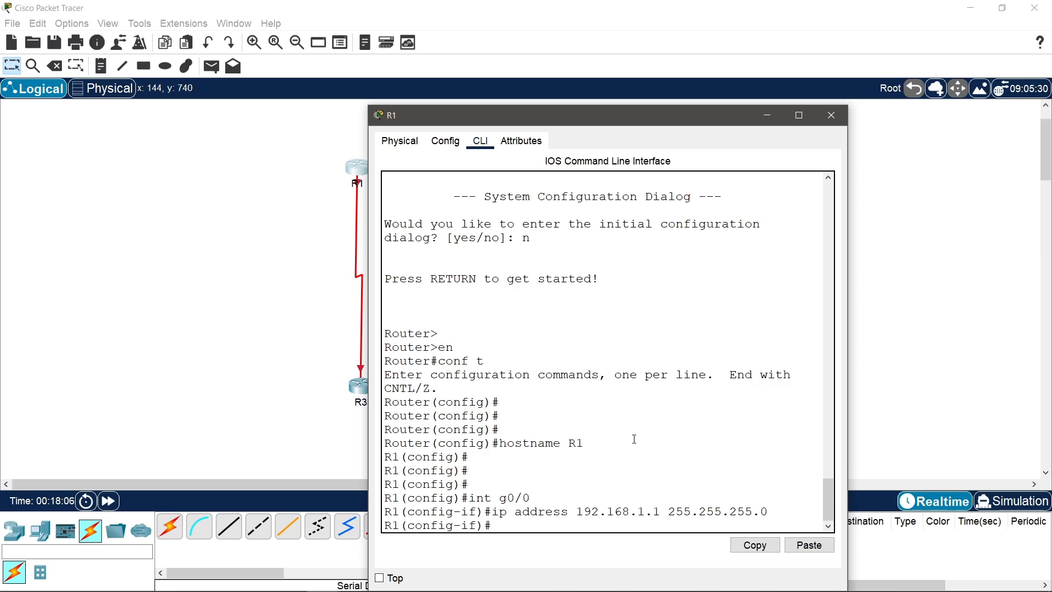
Step: Enable R1's g0/0 interface with no shutdown
{"action": "type", "text": "no shutdown"}
{"action": "key", "text": "Return"}
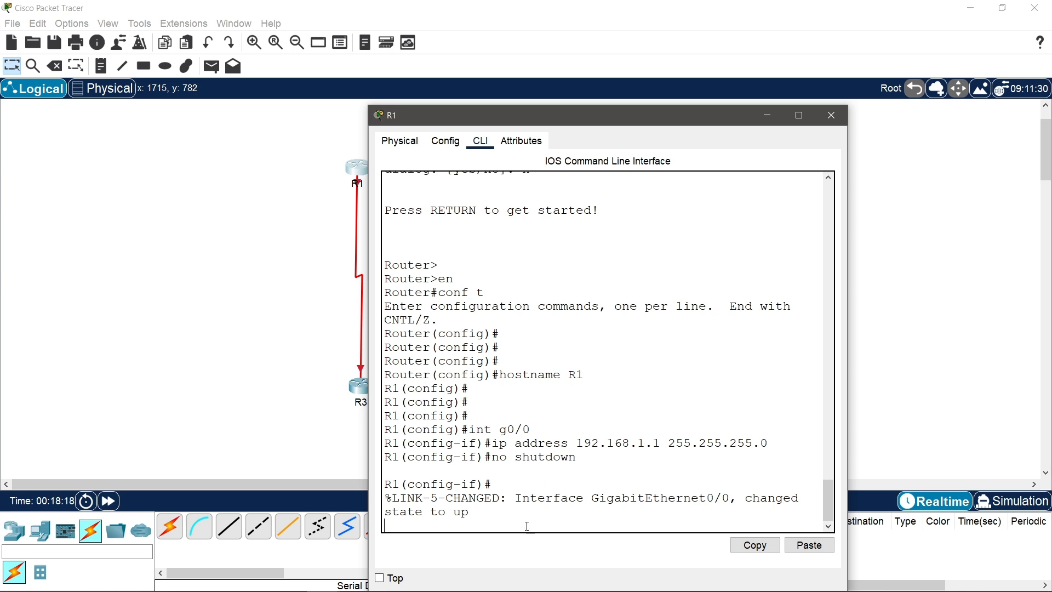
{"action": "key", "text": "Return"}
{"action": "key", "text": "Return"}
{"action": "key", "text": "Return"}
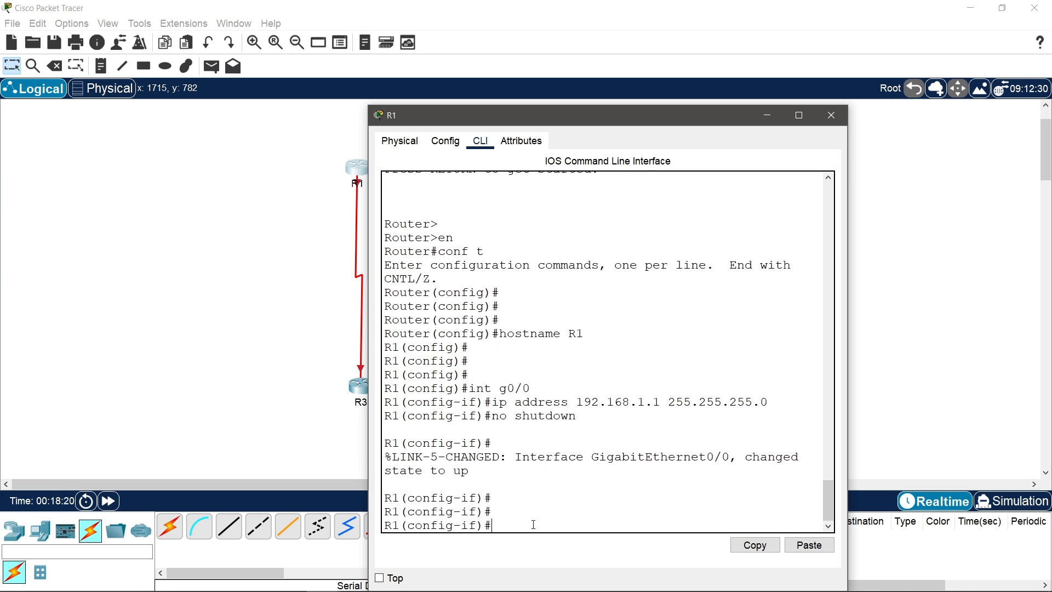
Step: Exit interface configuration on R1 and save the running configuration with do wr
{"action": "type", "text": "exit"}
{"action": "key", "text": "Return"}
{"action": "type", "text": "do"}
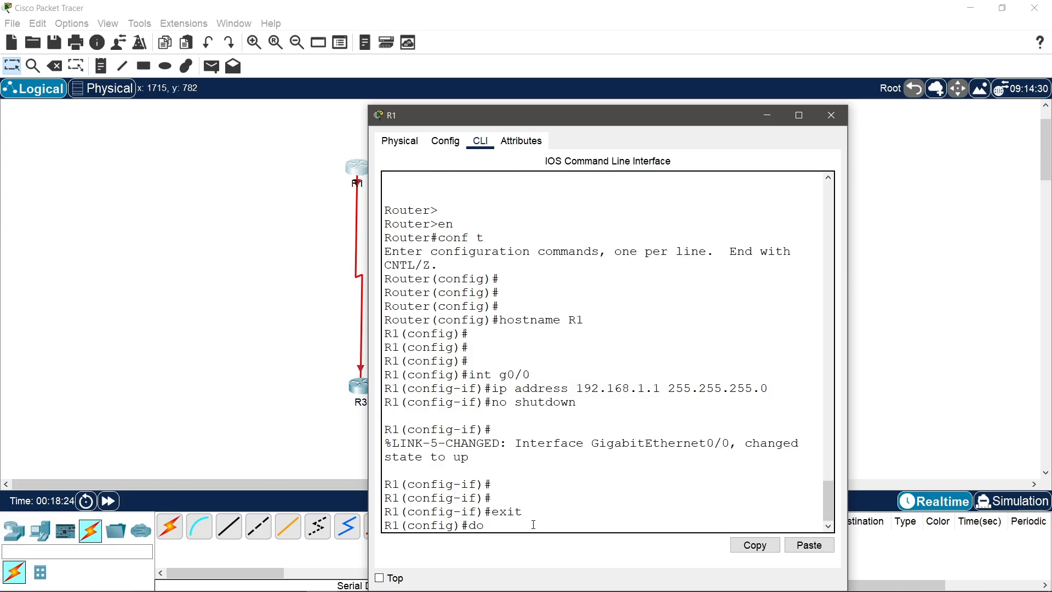
{"action": "type", "text": " wr"}
{"action": "key", "text": "Return"}
{"action": "key", "text": "Return"}
{"action": "key", "text": "Return"}
{"action": "key", "text": "Return"}
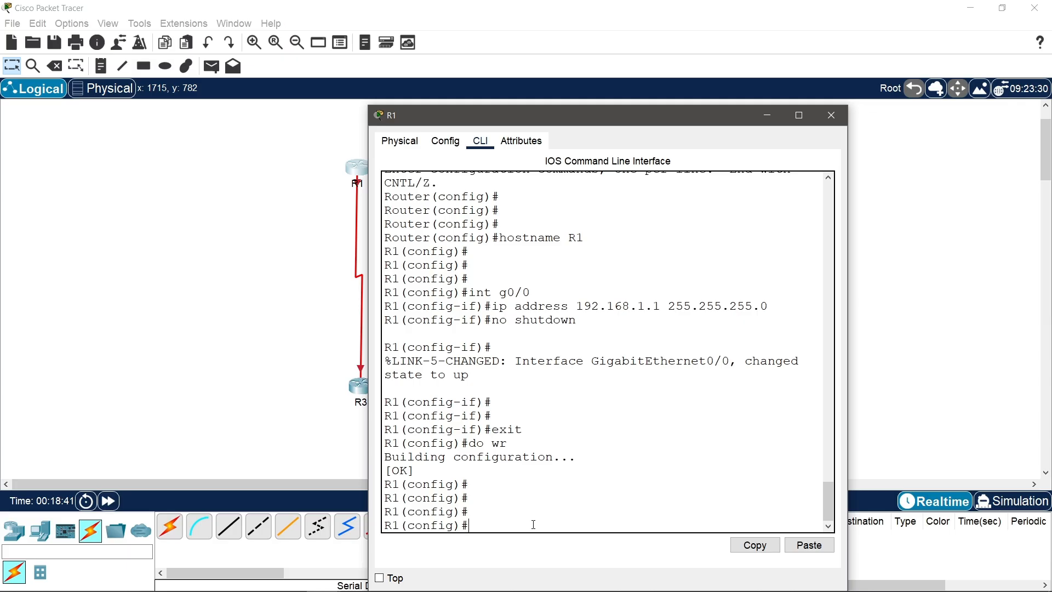
Step: Assign R1's se0/0/0 interface the IP address 10.0.0.1 with subnet mask 255.255.255.252
{"action": "type", "text": "int se0/0/0"}
{"action": "key", "text": "Return"}
{"action": "type", "text": "ip a"}
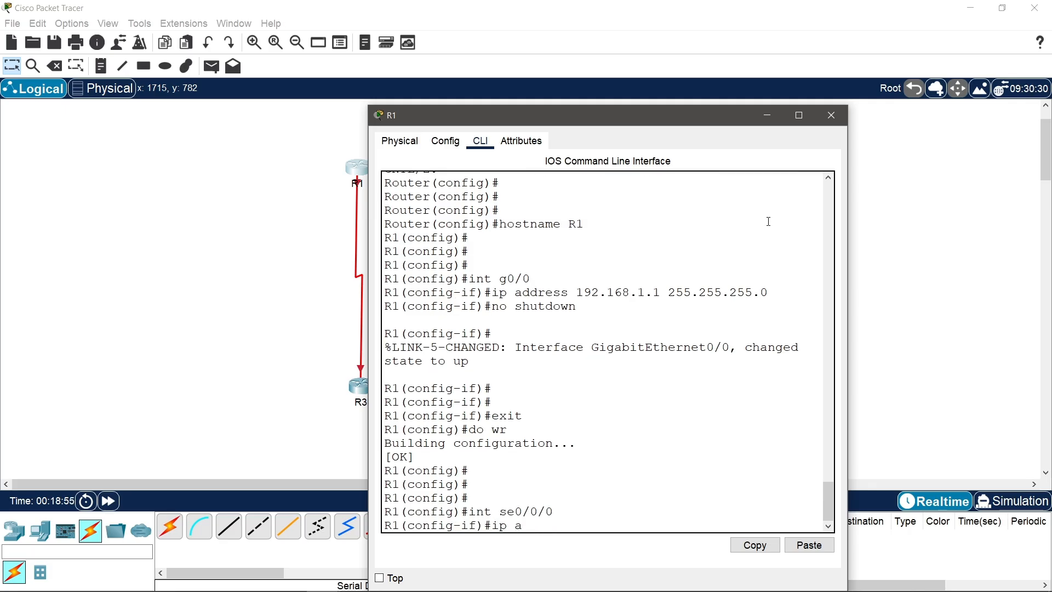
{"action": "type", "text": "ddress"}
{"action": "type", "text": "10.0.0.1 255.2"}
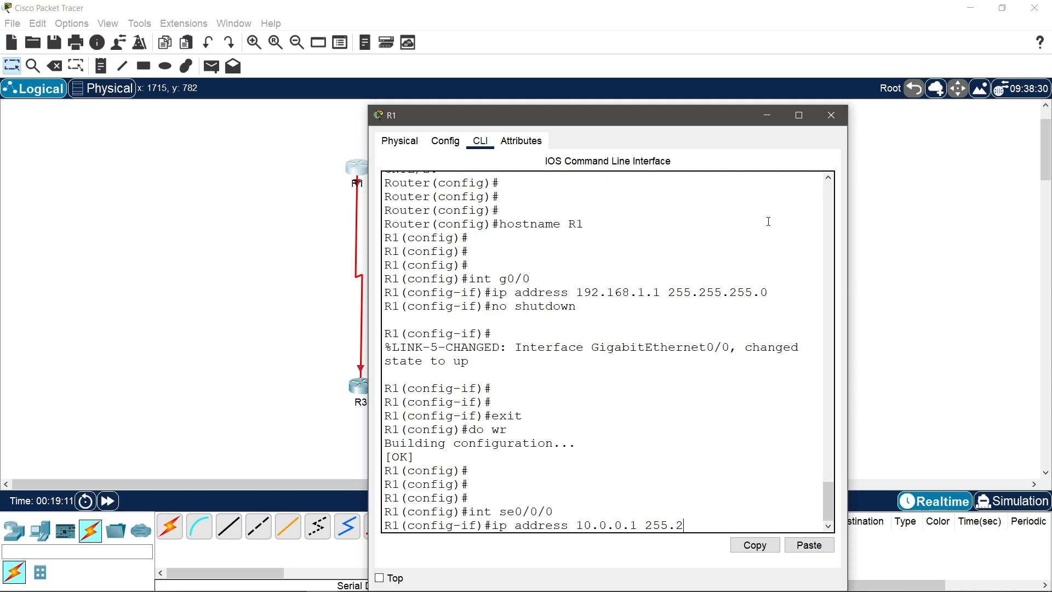
{"action": "type", "text": "55.255.252"}
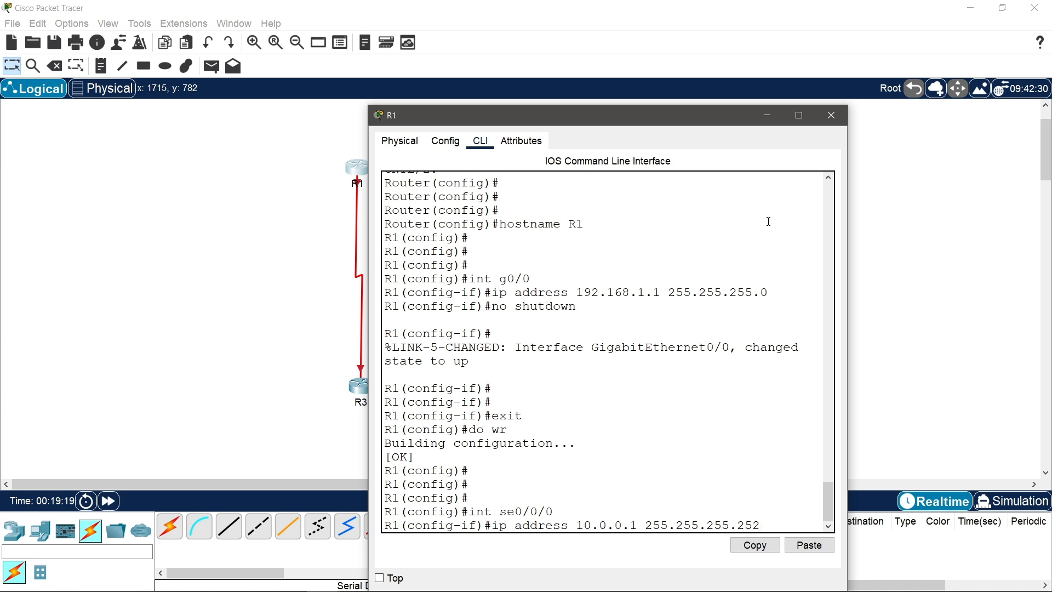
{"action": "key", "text": "Return"}
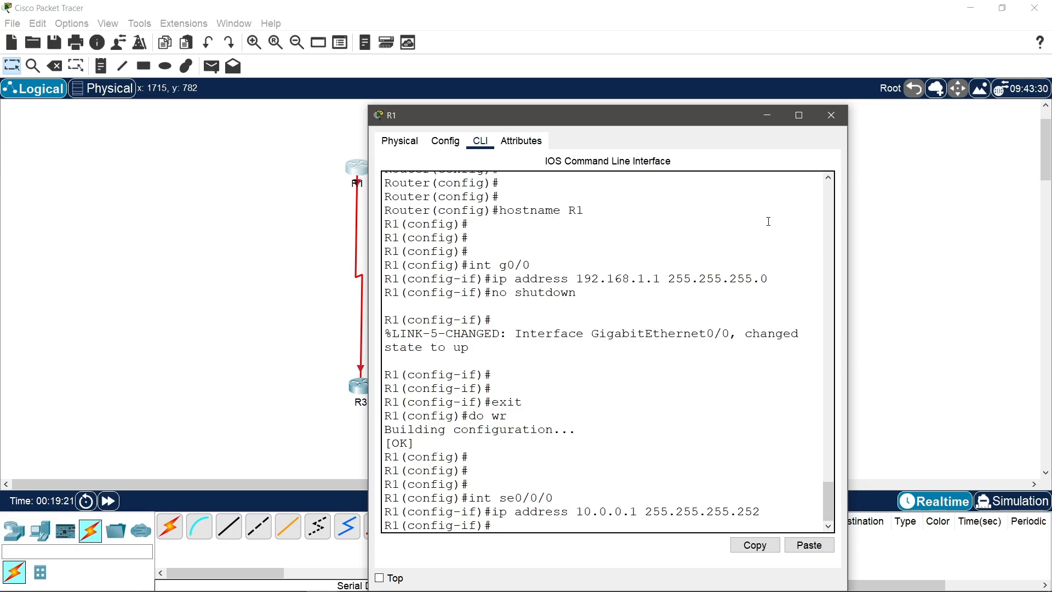
Step: Try to set a clock rate of 6400 on R1's se0/0/0 interface and enable the interface with no shutdown
{"action": "type", "text": "clock rate 6400"}
{"action": "key", "text": "Return"}
{"action": "type", "text": "n"}
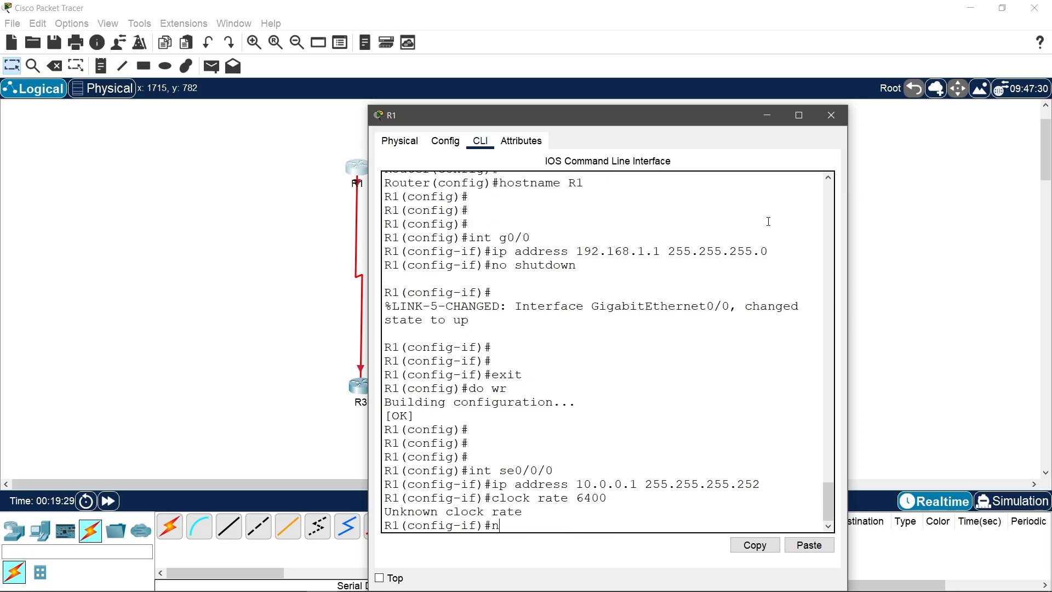
{"action": "type", "text": "o shutdown"}
{"action": "key", "text": "Return"}
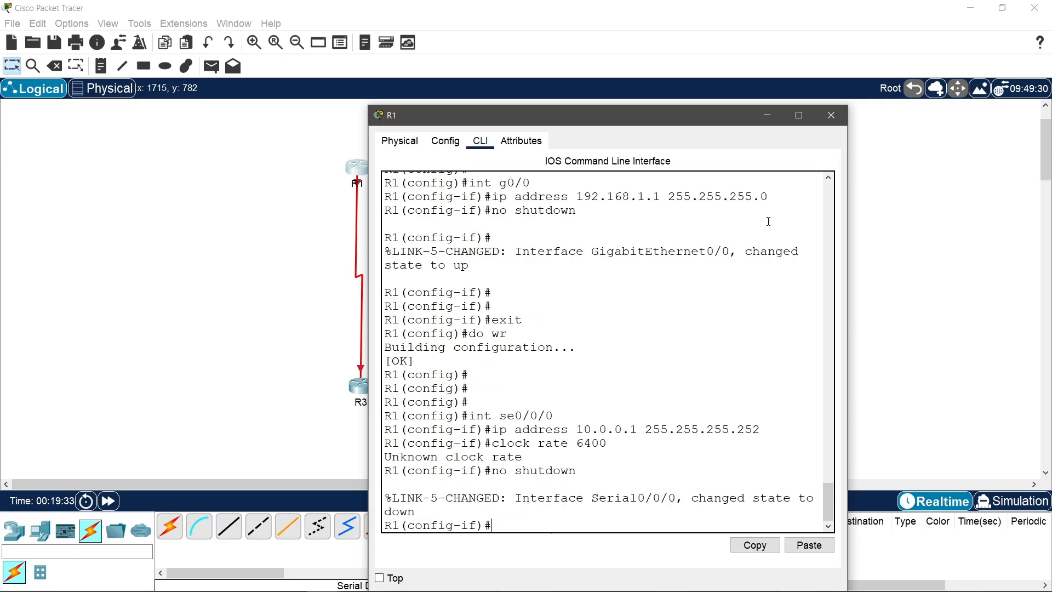
{"action": "key", "text": "Return"}
{"action": "key", "text": "Return"}
{"action": "key", "text": "Return"}
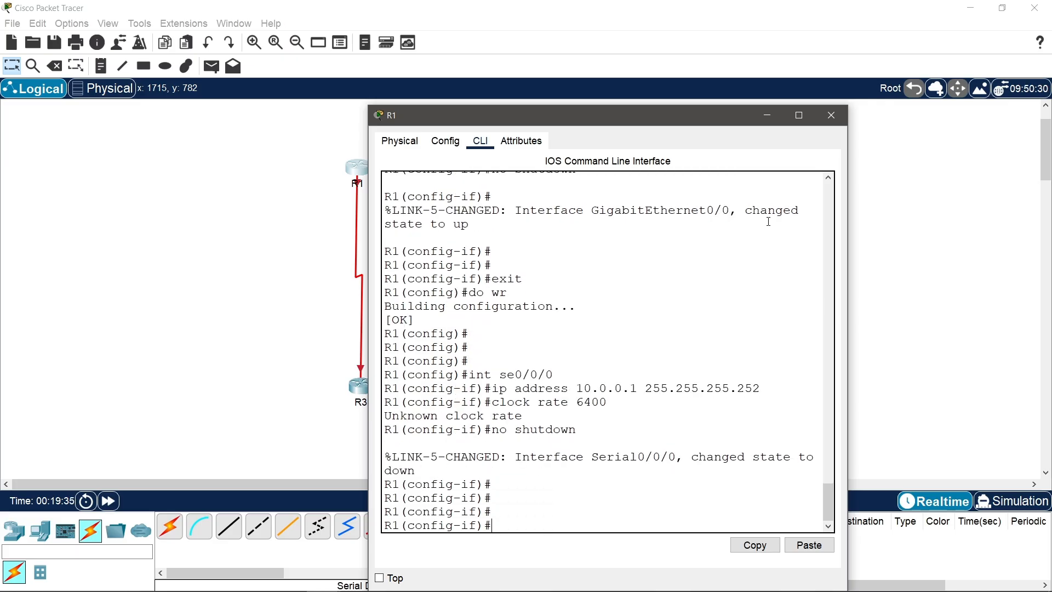
Step: Exit se0/0/0 interface configuration on R1 and save the running configuration with do wr
{"action": "type", "text": "exi"}
{"action": "type", "text": "t"}
{"action": "key", "text": "Return"}
{"action": "type", "text": "do "}
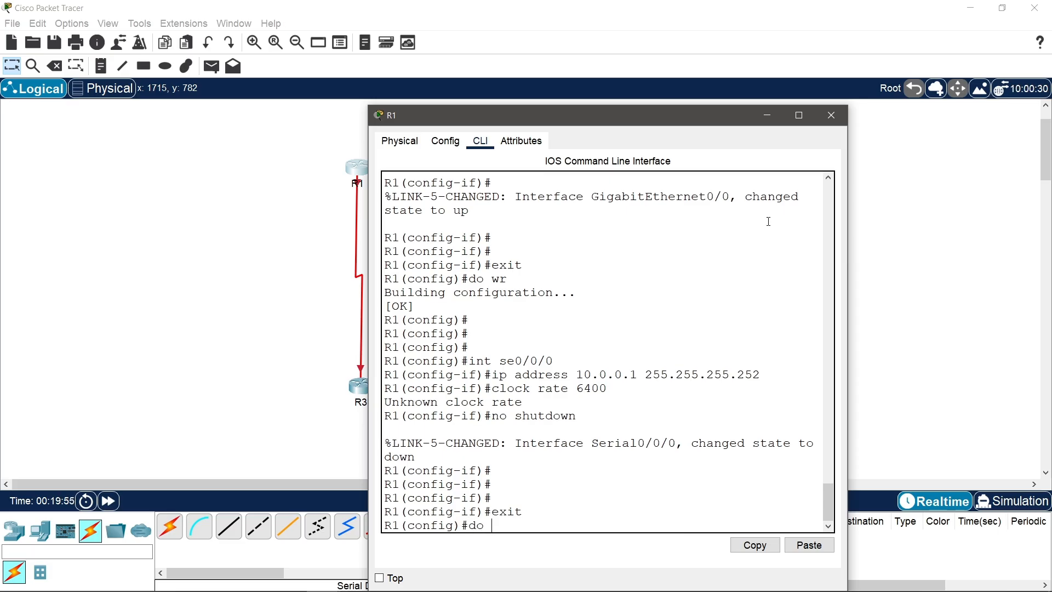
{"action": "type", "text": "wr"}
{"action": "key", "text": "Return"}
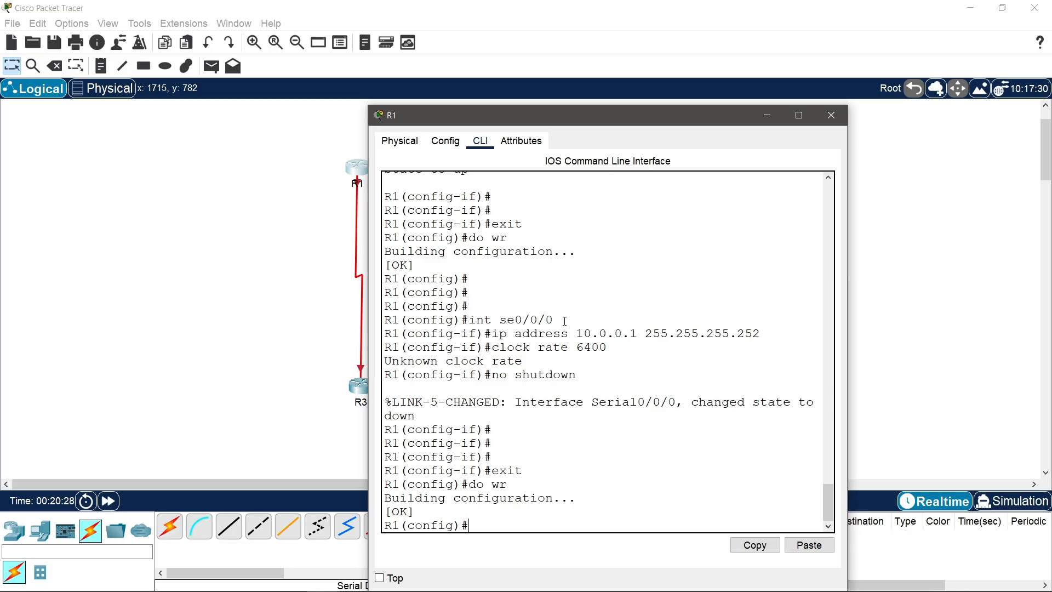
Step: Assign R1's se0/0/1 interface the IP address 10.0.1.1 with mask 255.255.255.252, checking the values against the IP Addressing Table PDF
{"action": "type", "text": "int se0/0/1"}
{"action": "key", "text": "Return"}
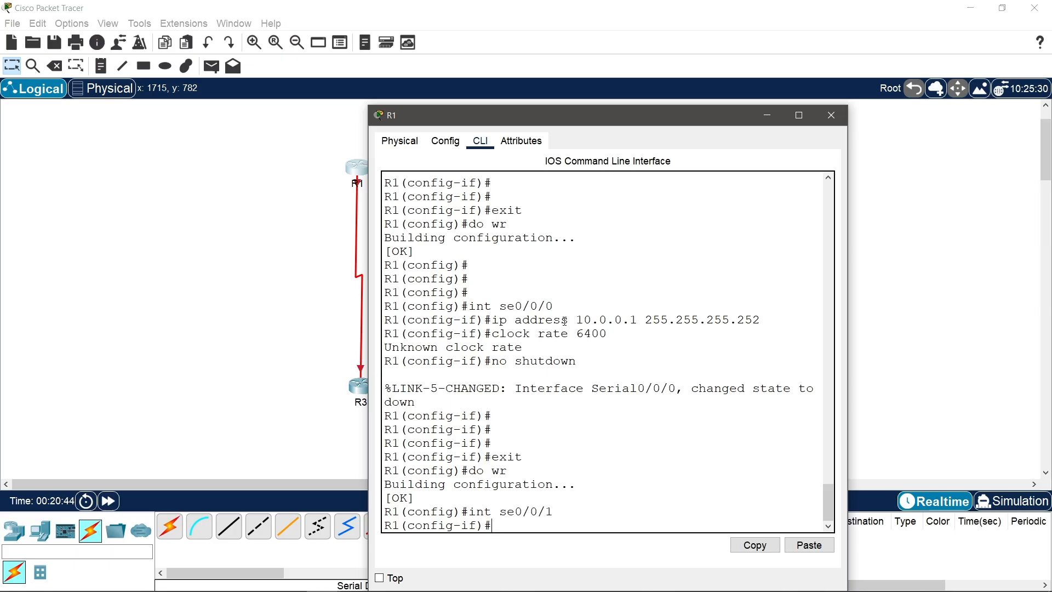
{"action": "type", "text": "ip address 10.0.1.1"}
{"action": "left_click", "coordinate": [289, 578]}
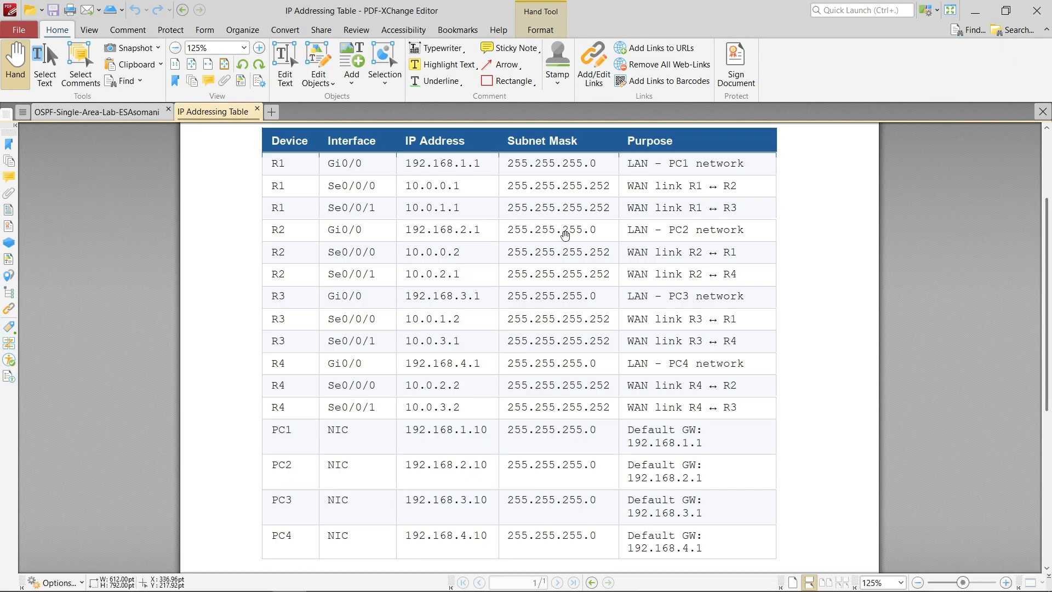
{"action": "mouse_move", "coordinate": [439, 591]}
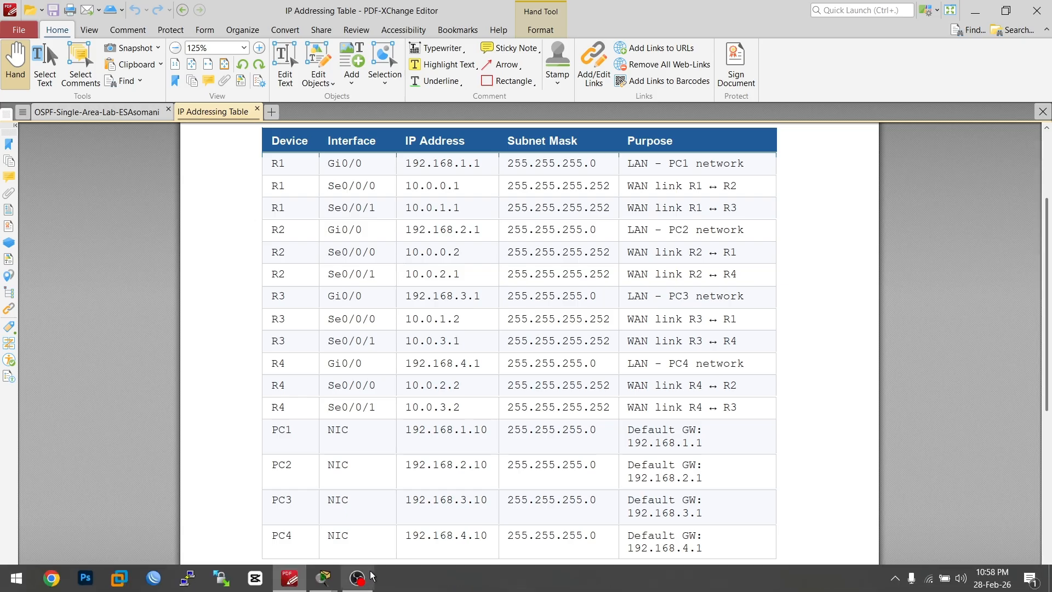
{"action": "mouse_move", "coordinate": [327, 582]}
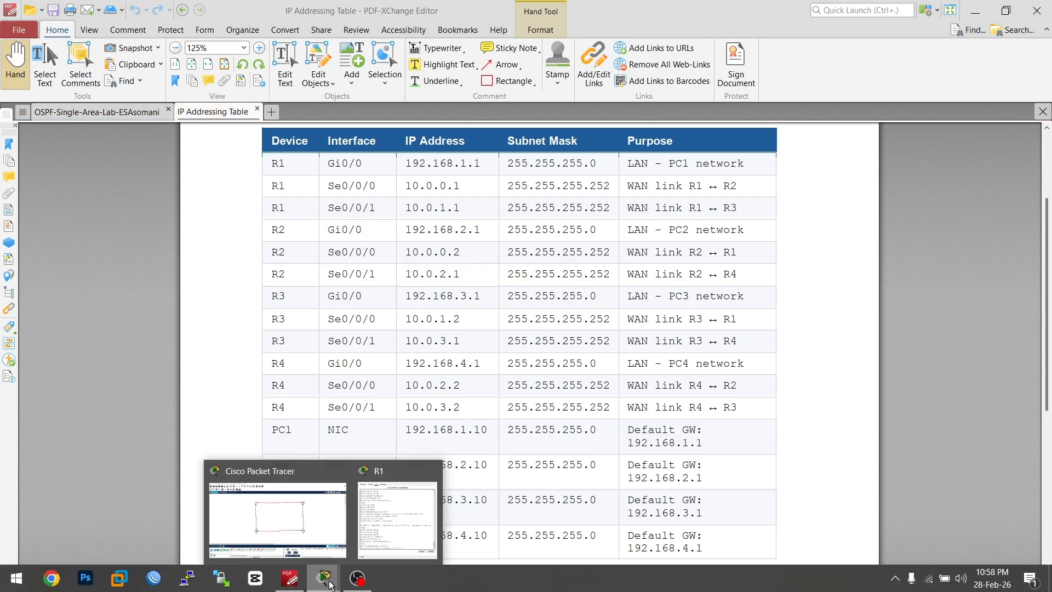
{"action": "left_click", "coordinate": [304, 523]}
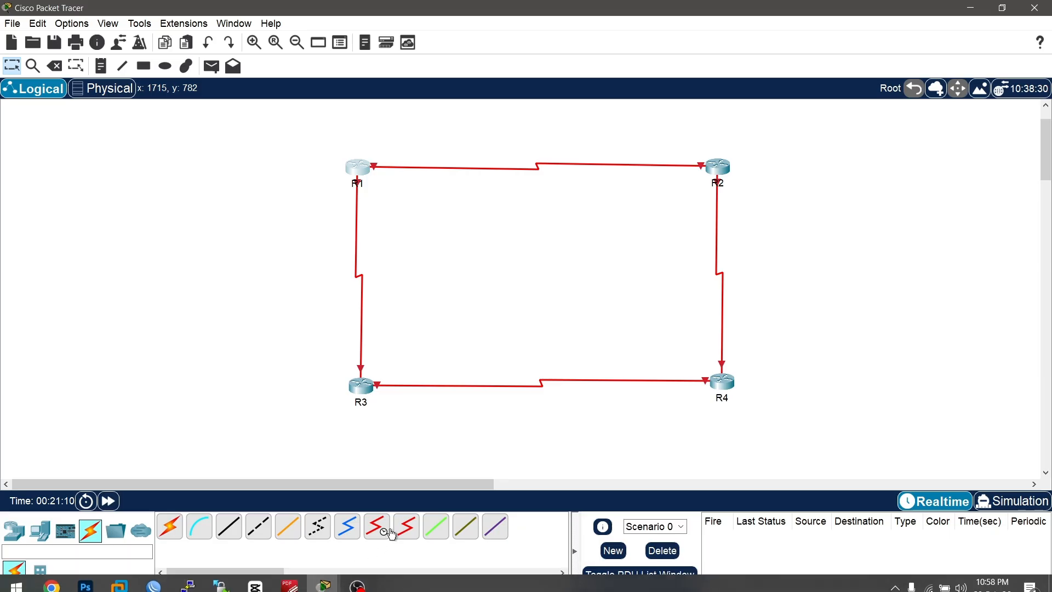
{"action": "mouse_move", "coordinate": [323, 591]}
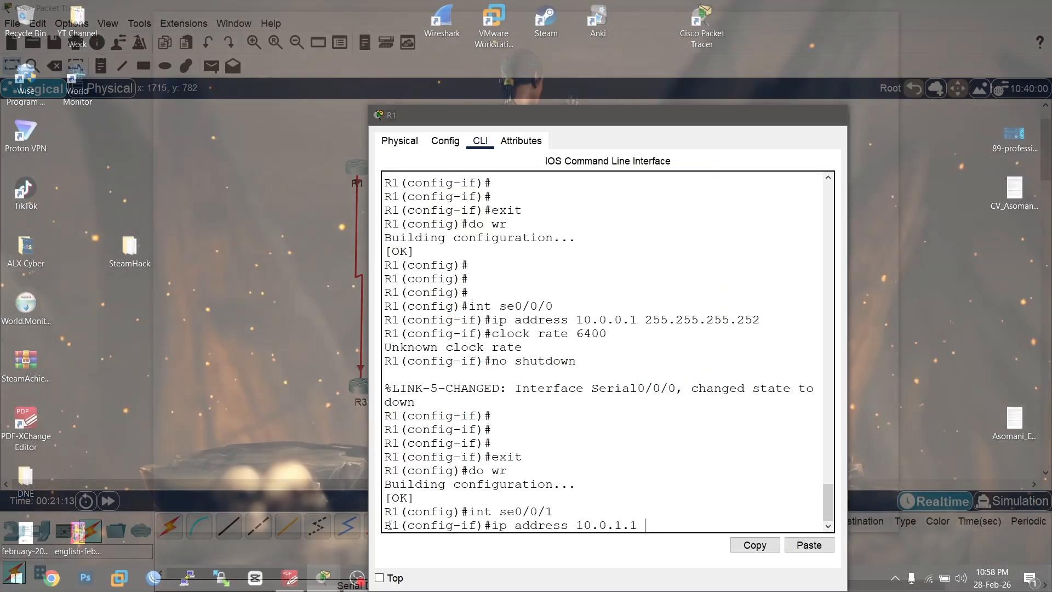
{"action": "left_click", "coordinate": [386, 521]}
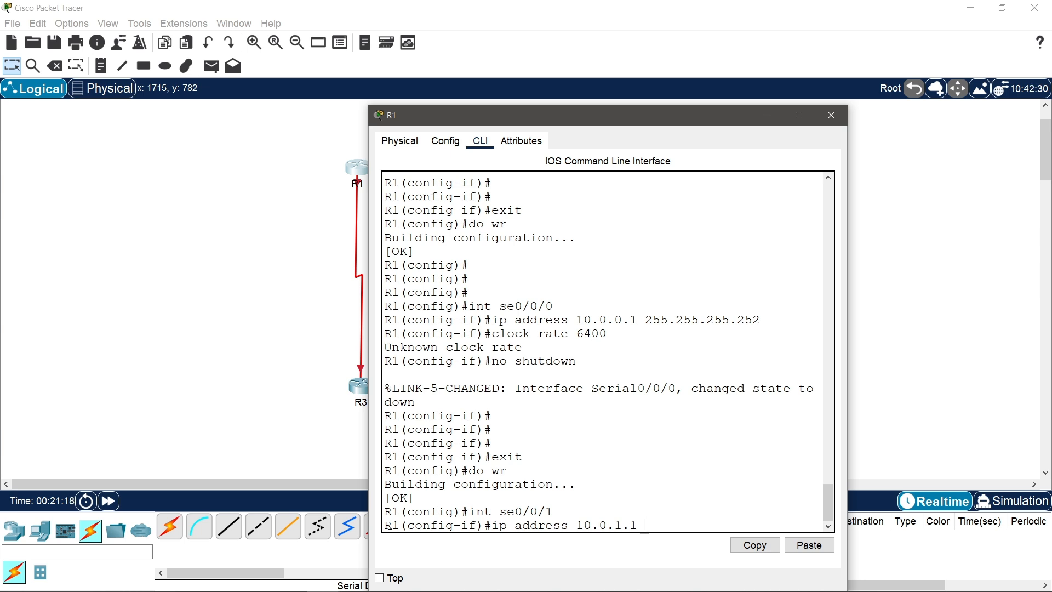
{"action": "type", "text": "255.255.255.252"}
{"action": "key", "text": "Return"}
Step: Try to set a clock rate of 6400 on R1's se0/0/1 interface
{"action": "type", "text": "cl"}
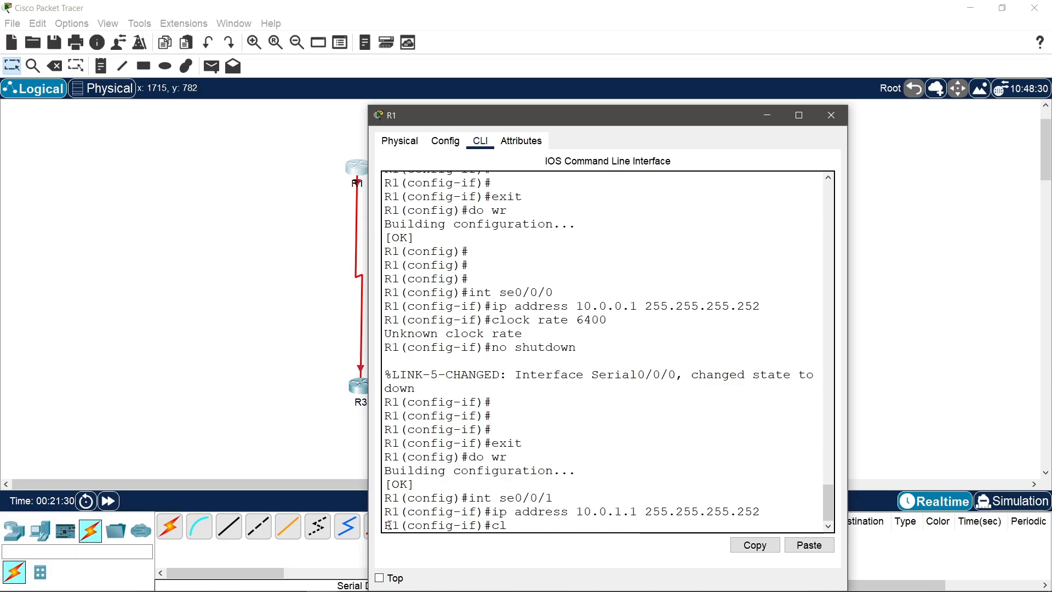
{"action": "type", "text": "ock rate"}
{"action": "key", "text": "Return"}
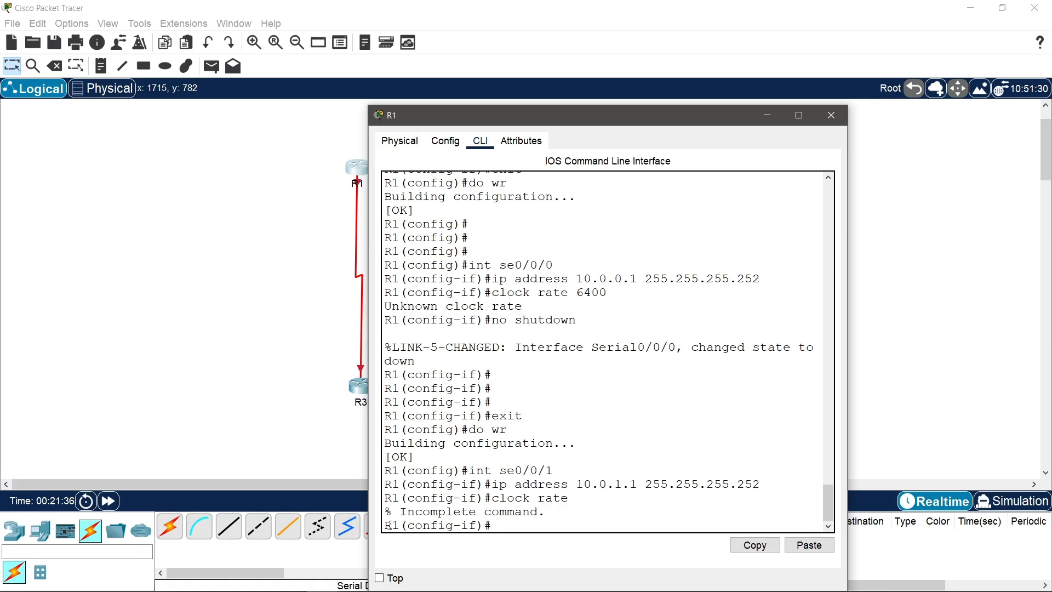
{"action": "key", "text": "Up"}
{"action": "type", "text": "6400"}
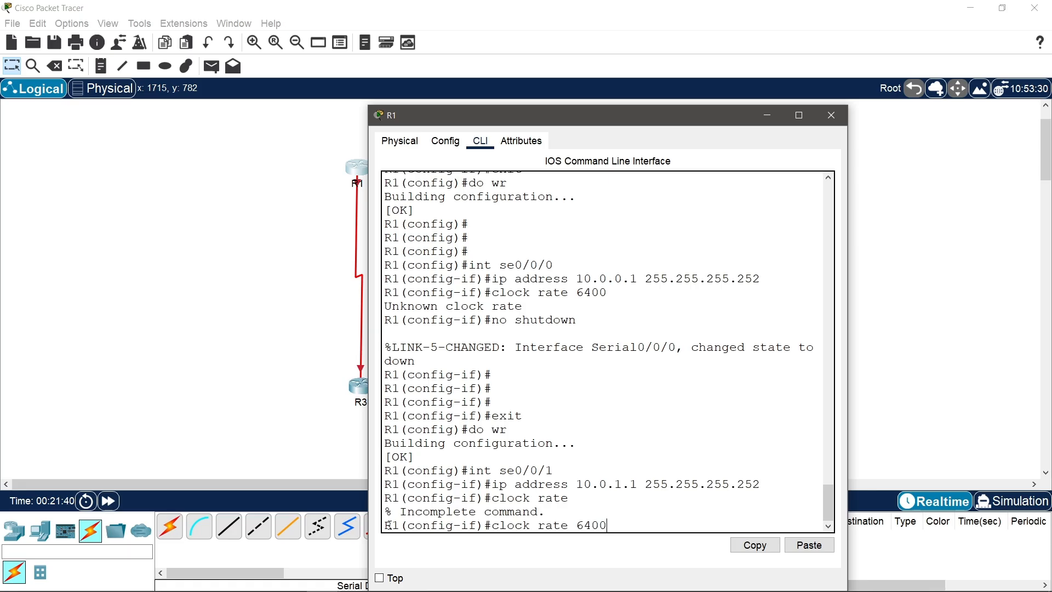
{"action": "key", "text": "Return"}
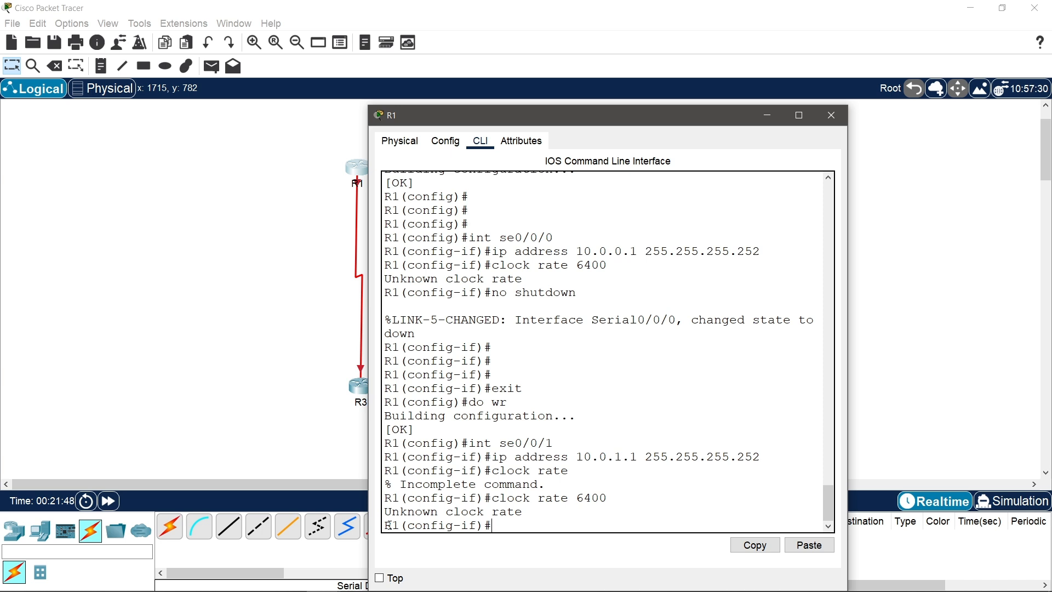
Step: Check the port labels on R1's serial links in the topology and set the se0/0/1 clock rate to 64000
{"action": "left_click", "coordinate": [774, 121]}
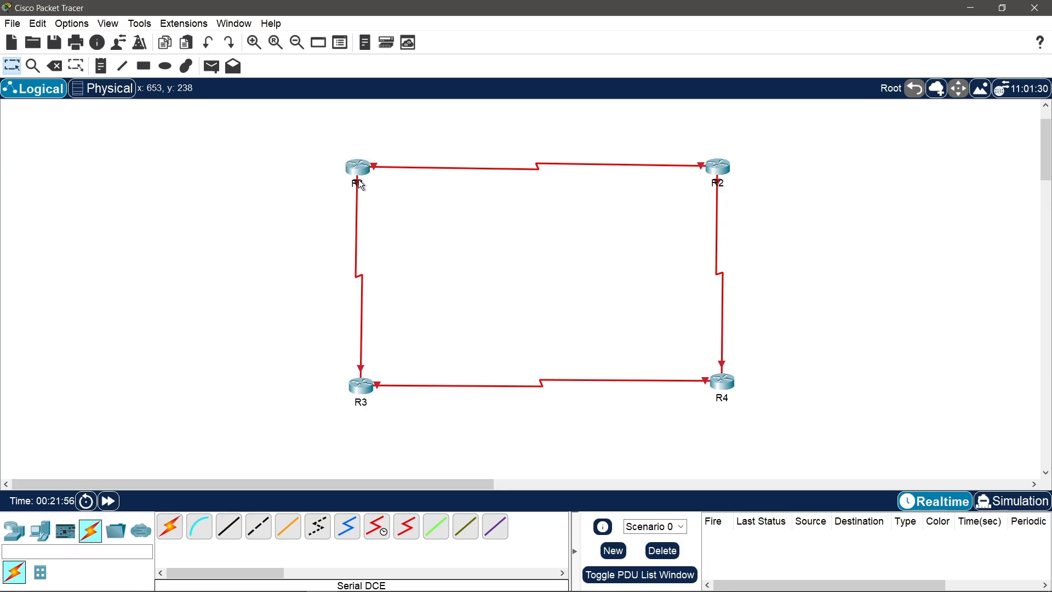
{"action": "mouse_move", "coordinate": [365, 193]}
{"action": "mouse_move", "coordinate": [378, 171]}
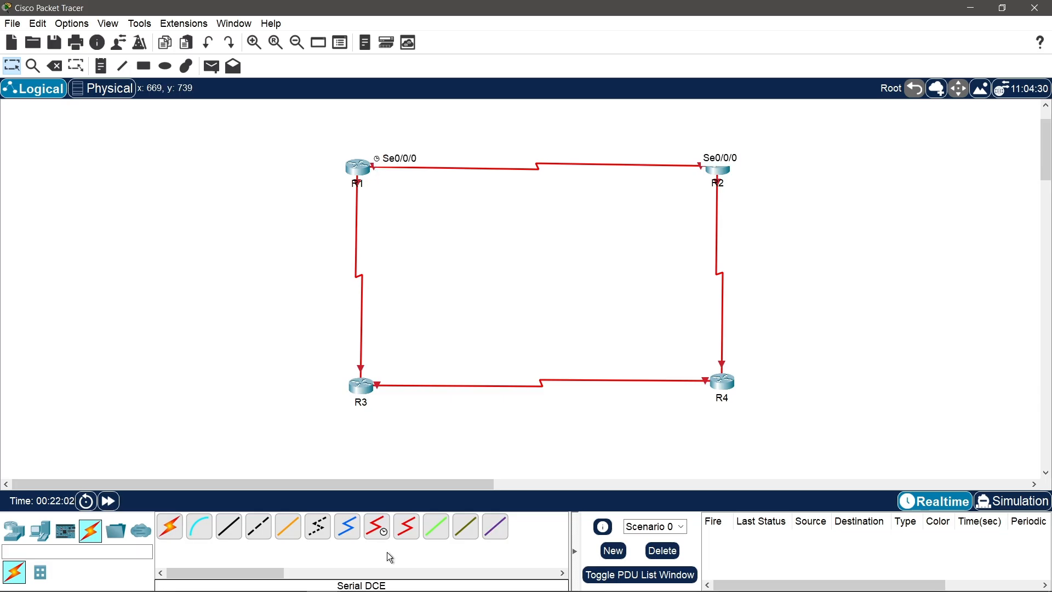
{"action": "mouse_move", "coordinate": [324, 589]}
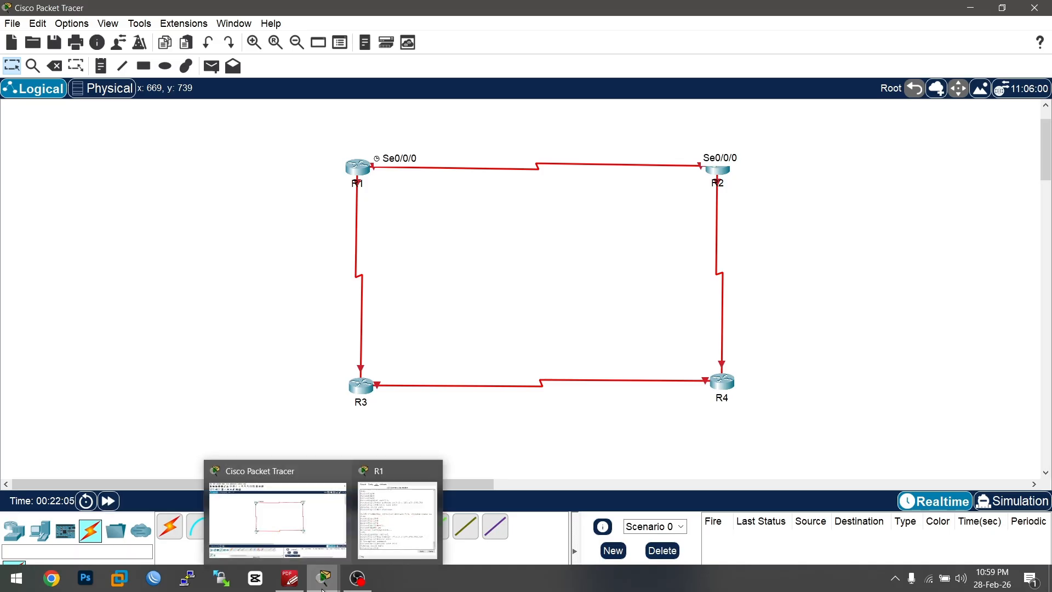
{"action": "left_click", "coordinate": [403, 505]}
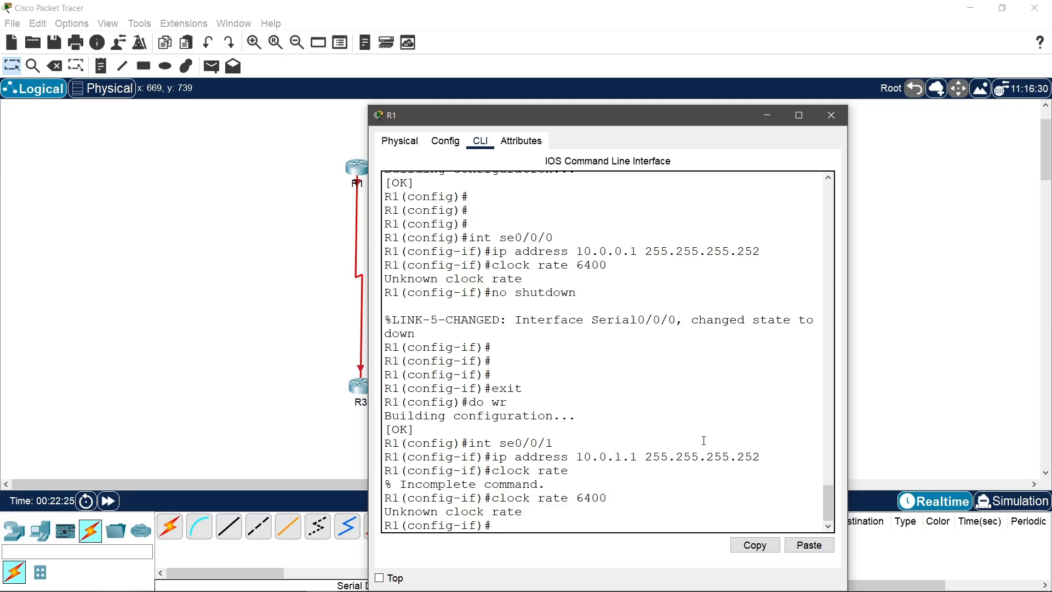
{"action": "key", "text": "Up"}
{"action": "type", "text": "0"}
{"action": "key", "text": "Return"}
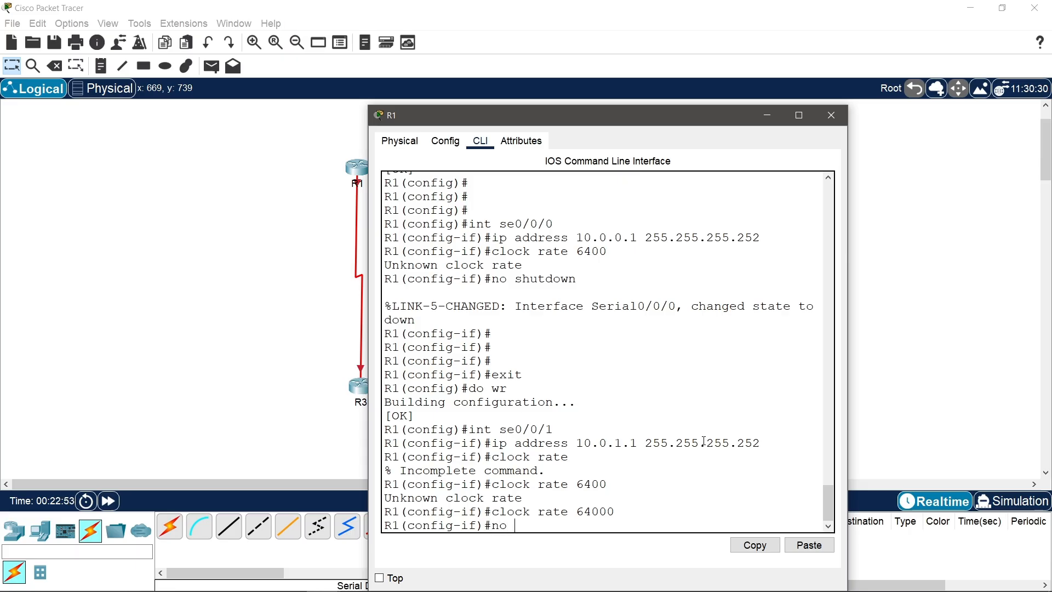
Step: Enable R1's se0/0/1 interface with no shutdown
{"action": "type", "text": "shutdown"}
{"action": "key", "text": "Return"}
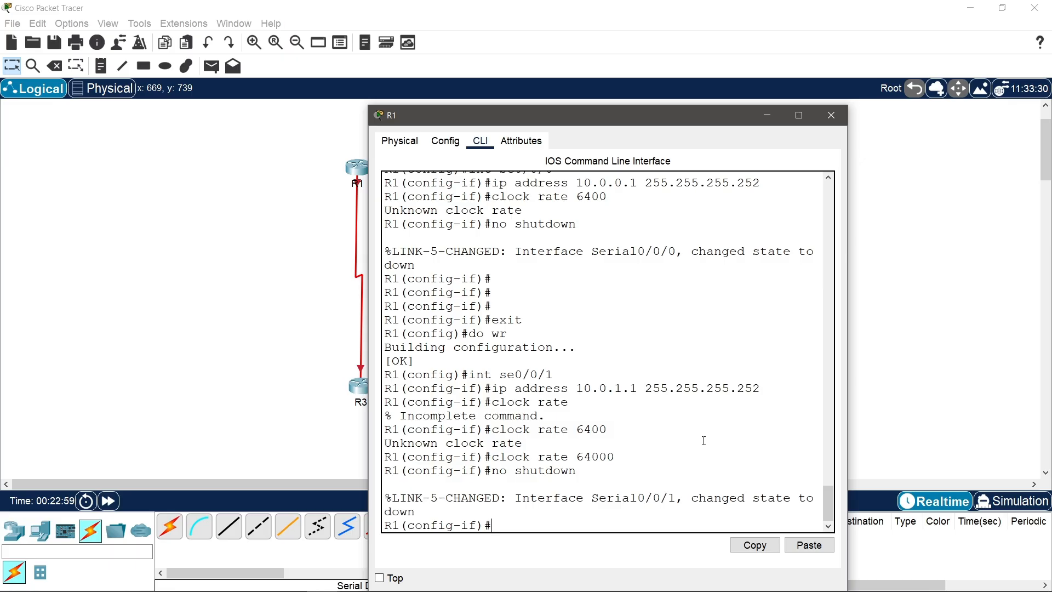
{"action": "key", "text": "Return"}
{"action": "key", "text": "Return"}
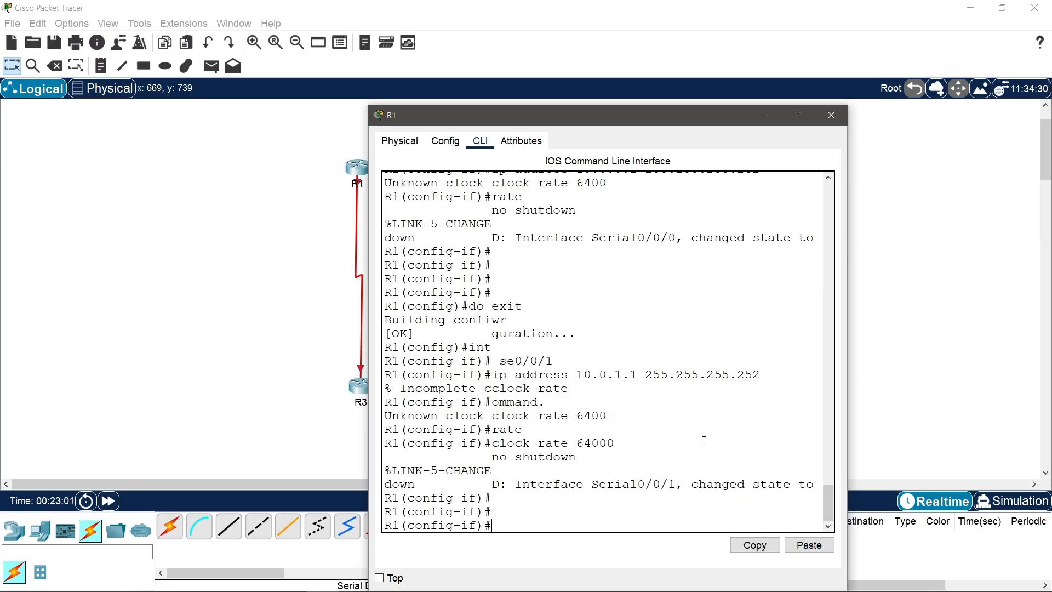
Step: Exit se0/0/1 interface configuration on R1 and save the running configuration with do wr
{"action": "type", "text": "exit"}
{"action": "key", "text": "Return"}
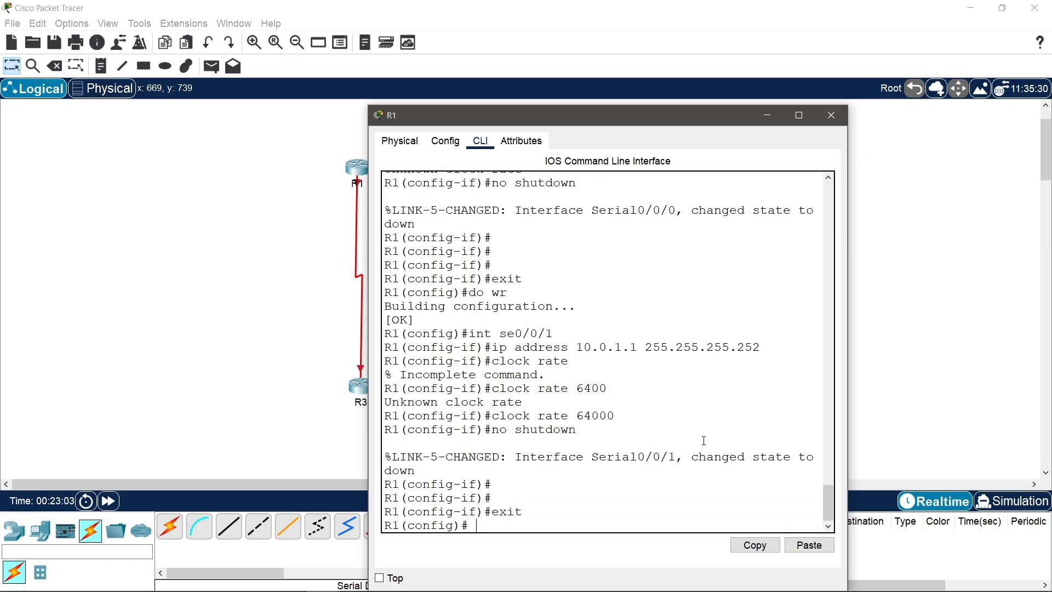
{"action": "type", "text": "do wr"}
{"action": "key", "text": "Return"}
{"action": "key", "text": "Return"}
{"action": "key", "text": "Return"}
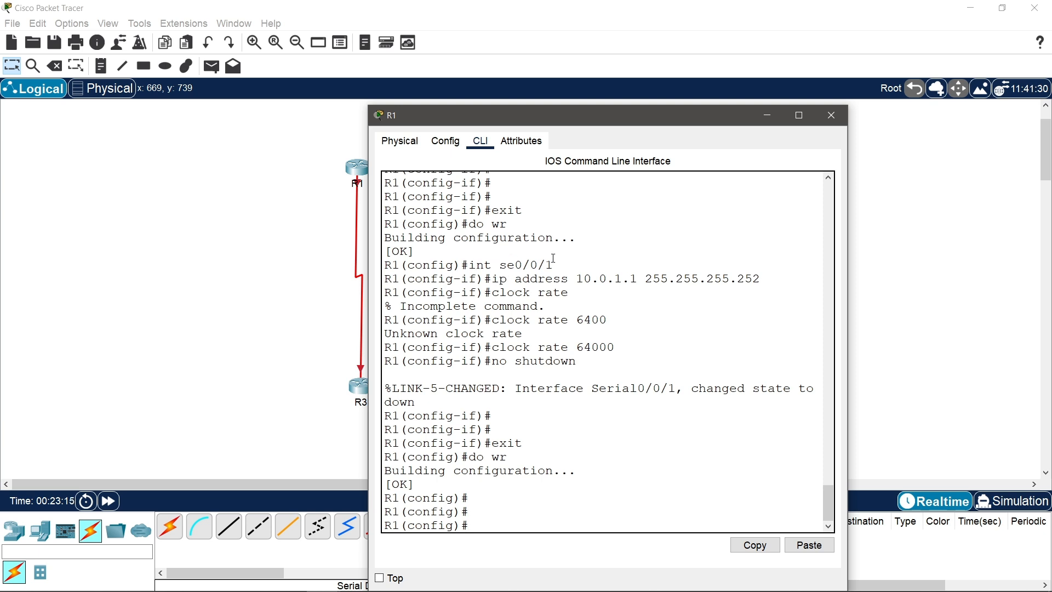
{"action": "type", "text": "int se0/0/1"}
{"action": "key", "text": "Return"}
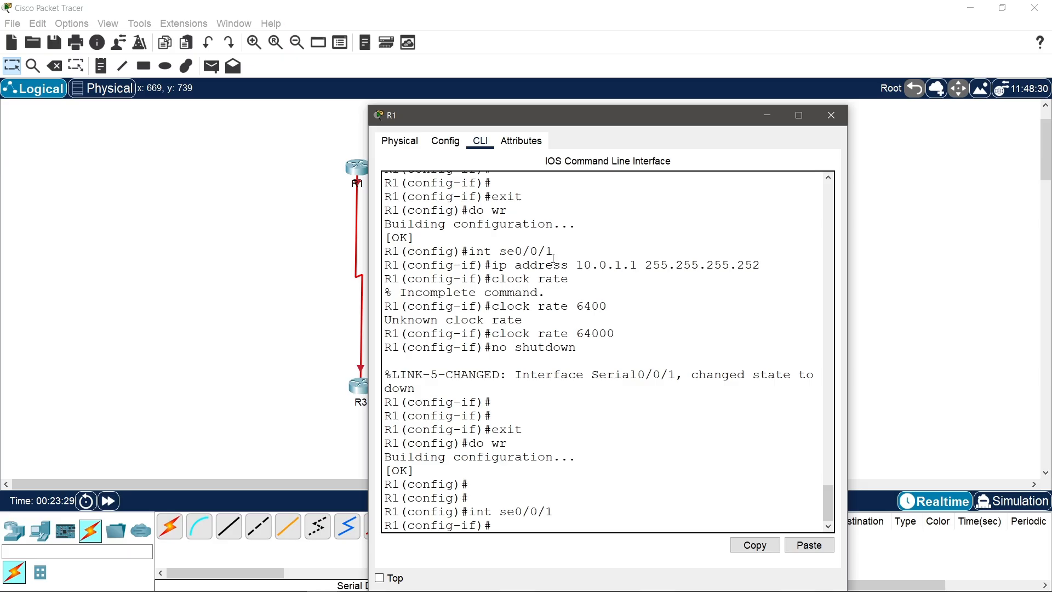
{"action": "type", "text": "exit"}
{"action": "key", "text": "Return"}
Step: Enter se0/0/0 interface configuration on R1 and set its clock rate to 64000
{"action": "key", "text": "Up"}
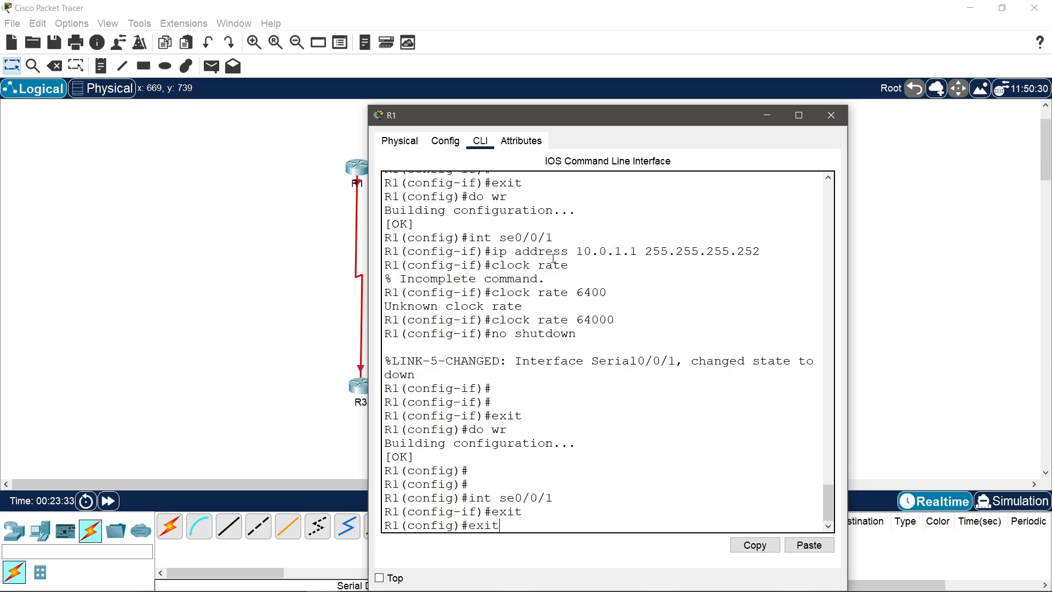
{"action": "key", "text": "Up"}
{"action": "key", "text": "BackSpace"}
{"action": "type", "text": "0/0/0"}
{"action": "key", "text": "Return"}
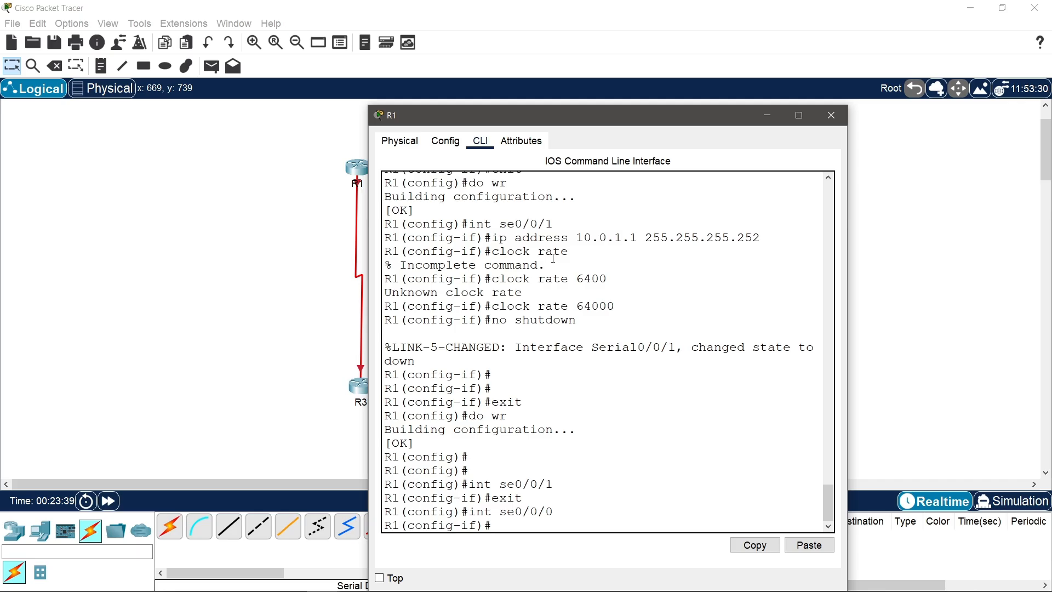
{"action": "type", "text": "clock rate 64000"}
{"action": "key", "text": "Return"}
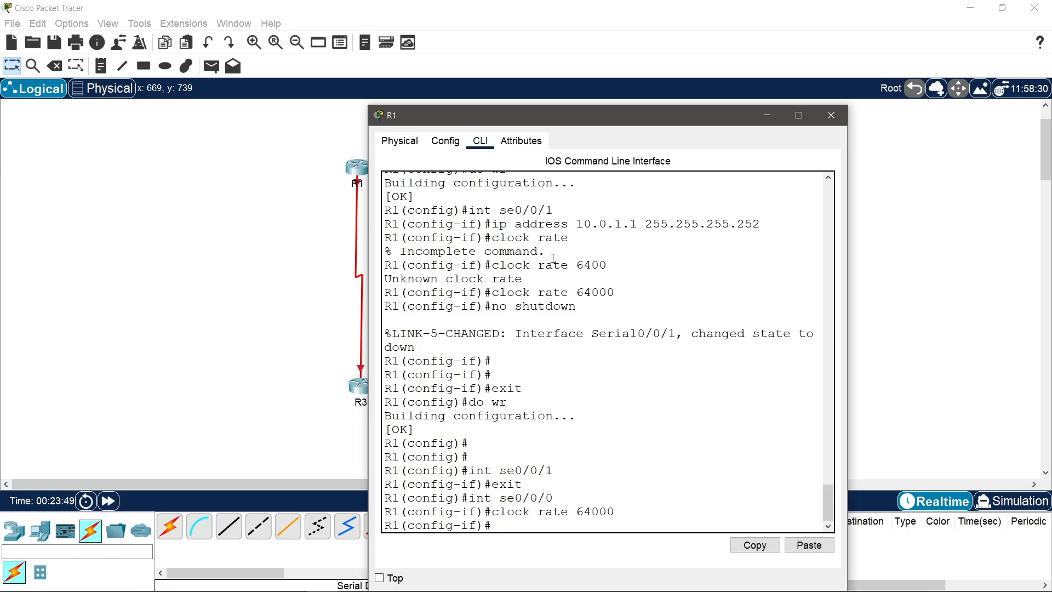
Step: Try to leave interface configuration and save R1's configuration with the single command exit do wr
{"action": "key", "text": "Return"}
{"action": "key", "text": "Return"}
{"action": "type", "text": "exit"}
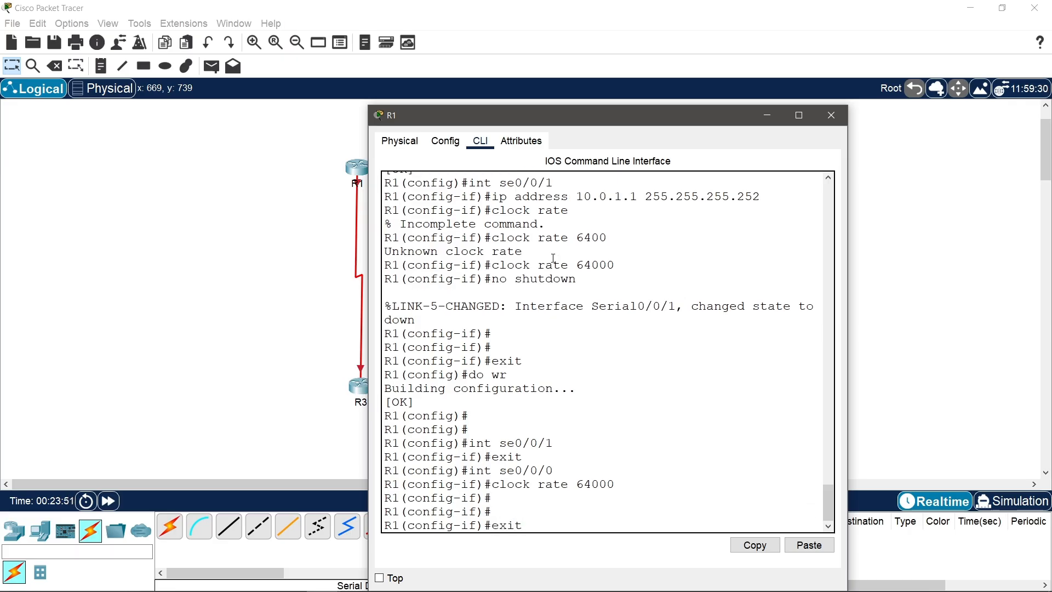
{"action": "type", "text": " do wr"}
{"action": "key", "text": "Return"}
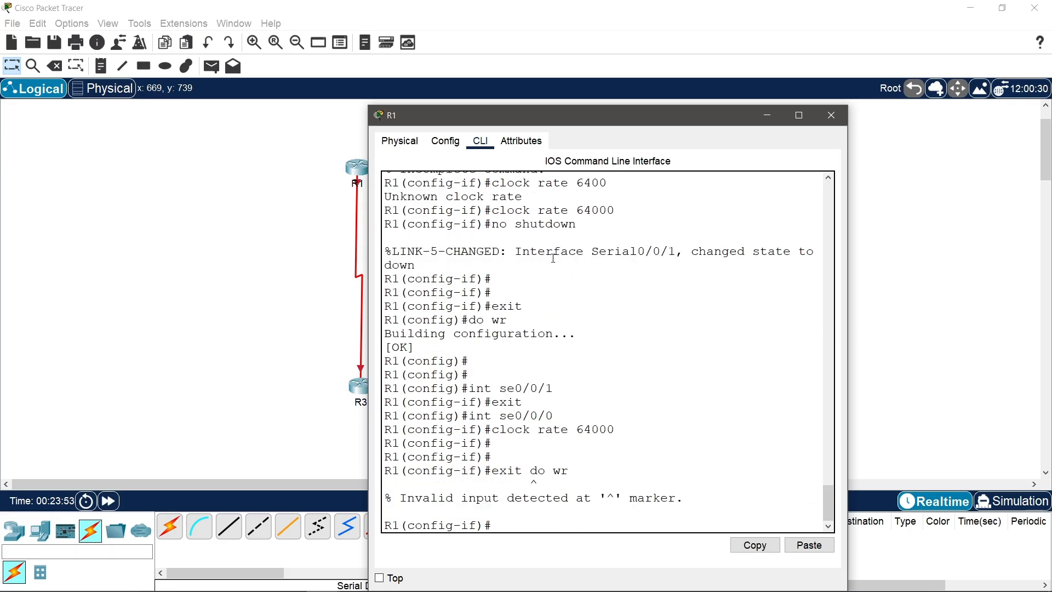
Step: Exit se0/0/0 interface configuration on R1, save the running configuration with do wr and close R1's window
{"action": "type", "text": "exit"}
{"action": "key", "text": "Return"}
{"action": "type", "text": "d"}
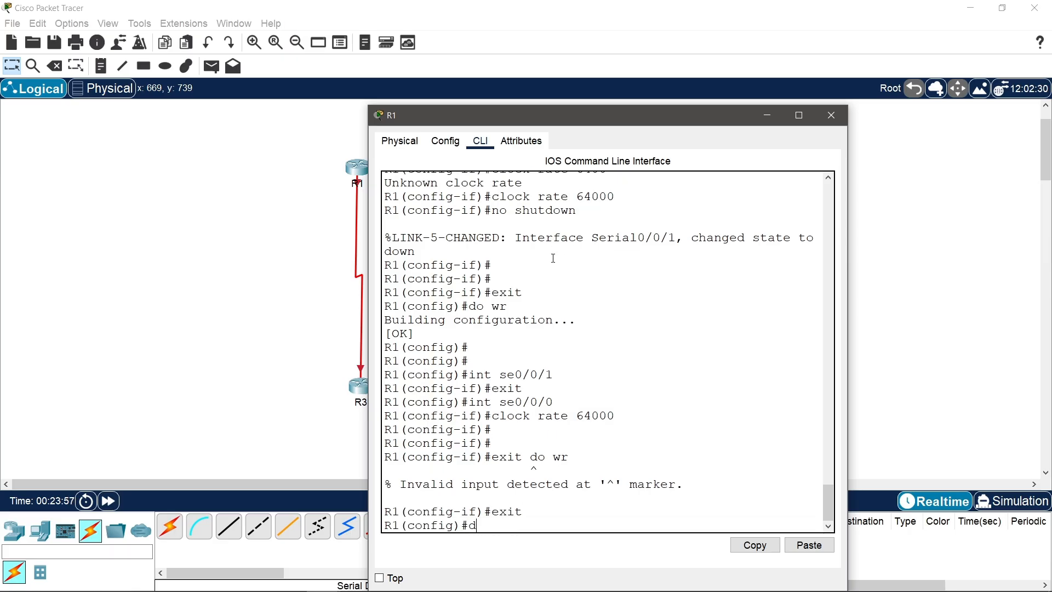
{"action": "type", "text": "o wr"}
{"action": "key", "text": "Return"}
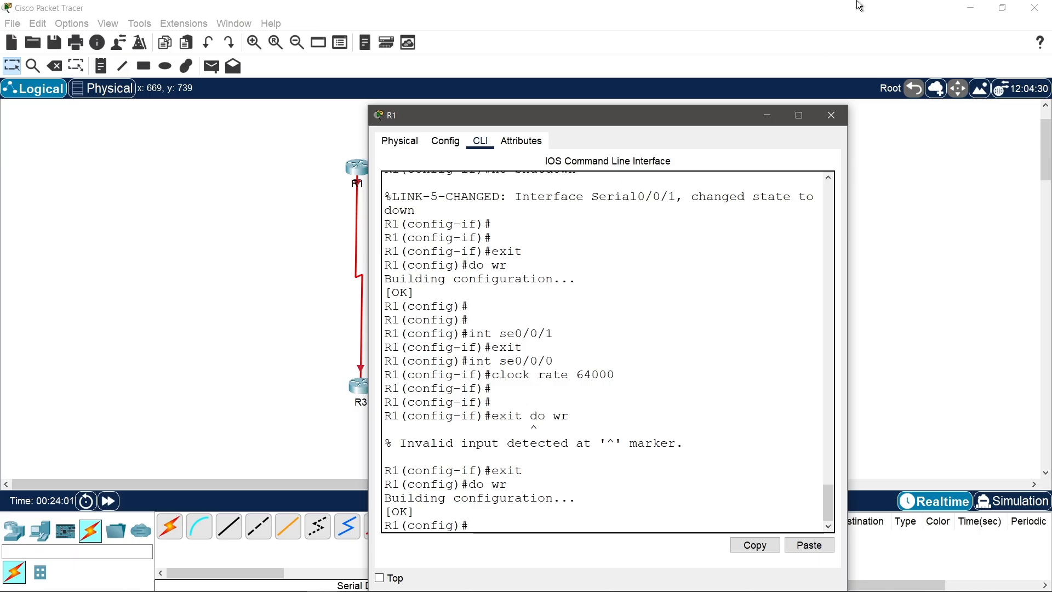
{"action": "left_click", "coordinate": [831, 116]}
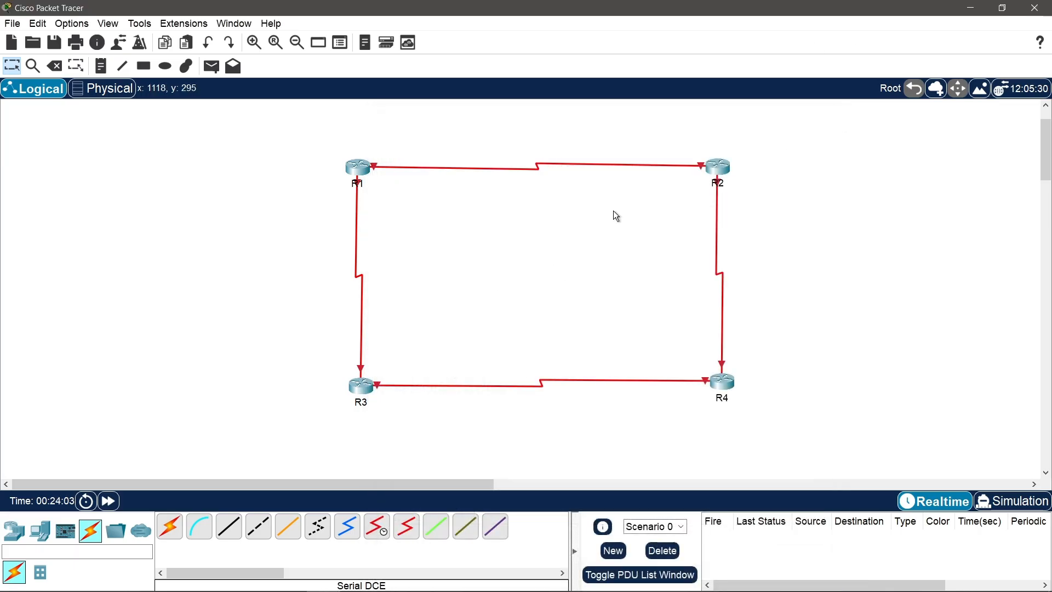
Step: Open router R2's command line and decline the initial configuration dialog
{"action": "mouse_move", "coordinate": [354, 173]}
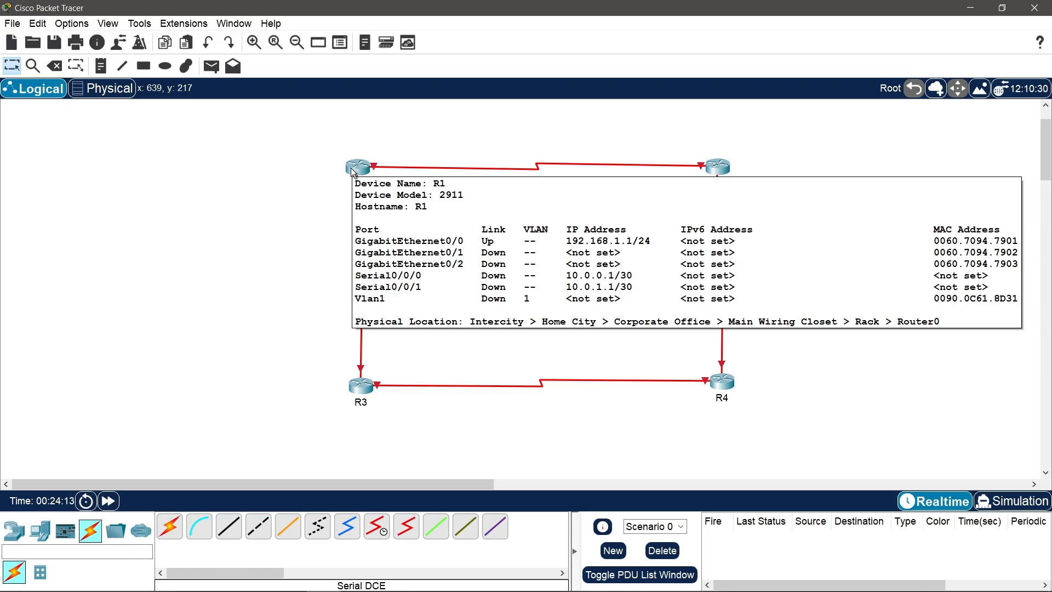
{"action": "left_click", "coordinate": [721, 163]}
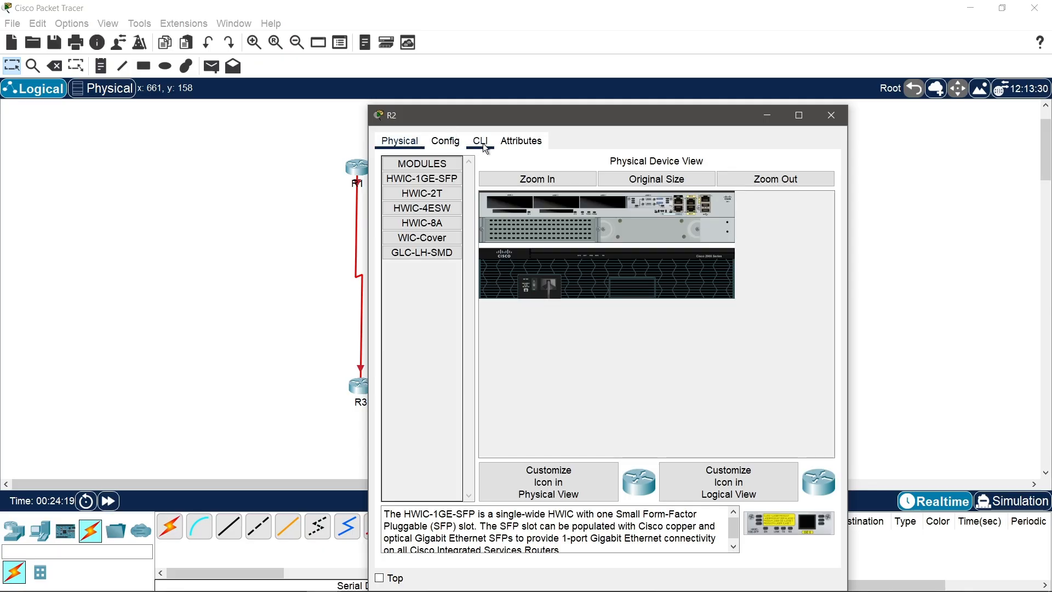
{"action": "left_click", "coordinate": [482, 141]}
{"action": "type", "text": "n"}
{"action": "key", "text": "Return"}
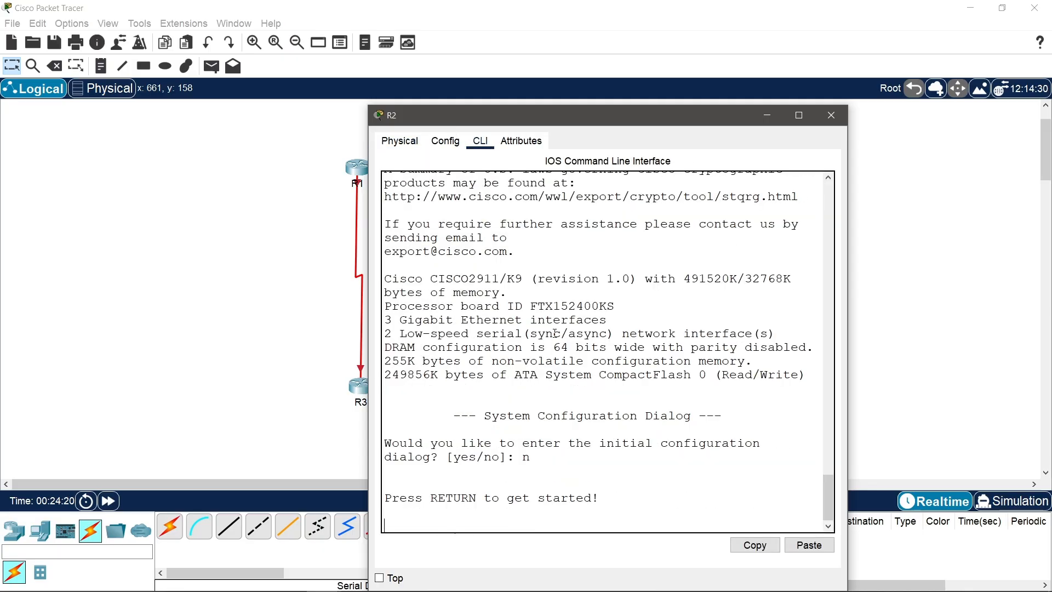
{"action": "key", "text": "Return"}
{"action": "key", "text": "Return"}
Step: Enter global configuration mode on the second router and set its hostname to R2
{"action": "type", "text": "en"}
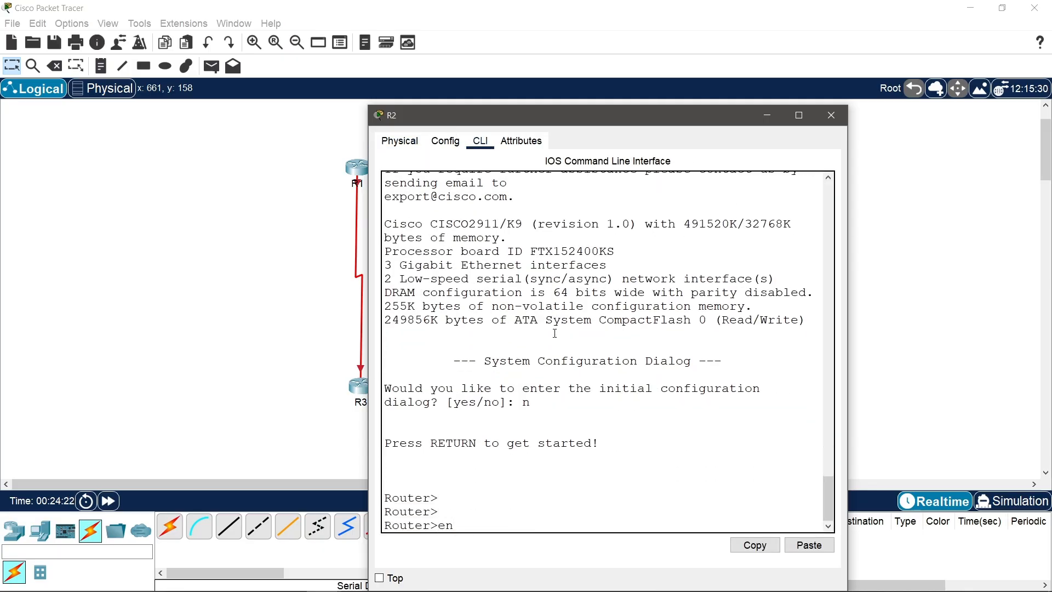
{"action": "key", "text": "Return"}
{"action": "type", "text": "conf t"}
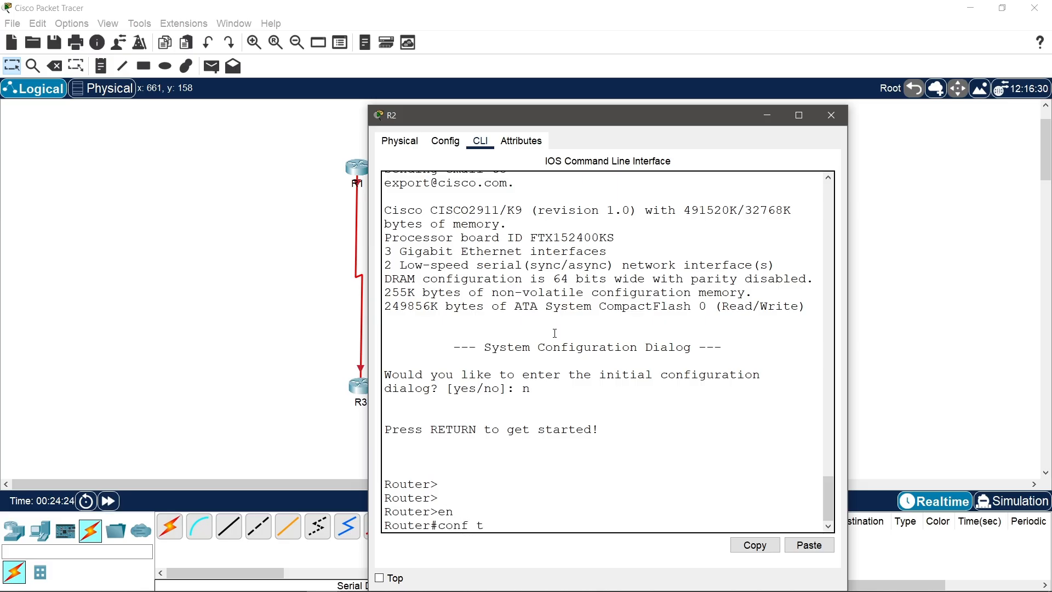
{"action": "key", "text": "Return"}
{"action": "type", "text": "ho"}
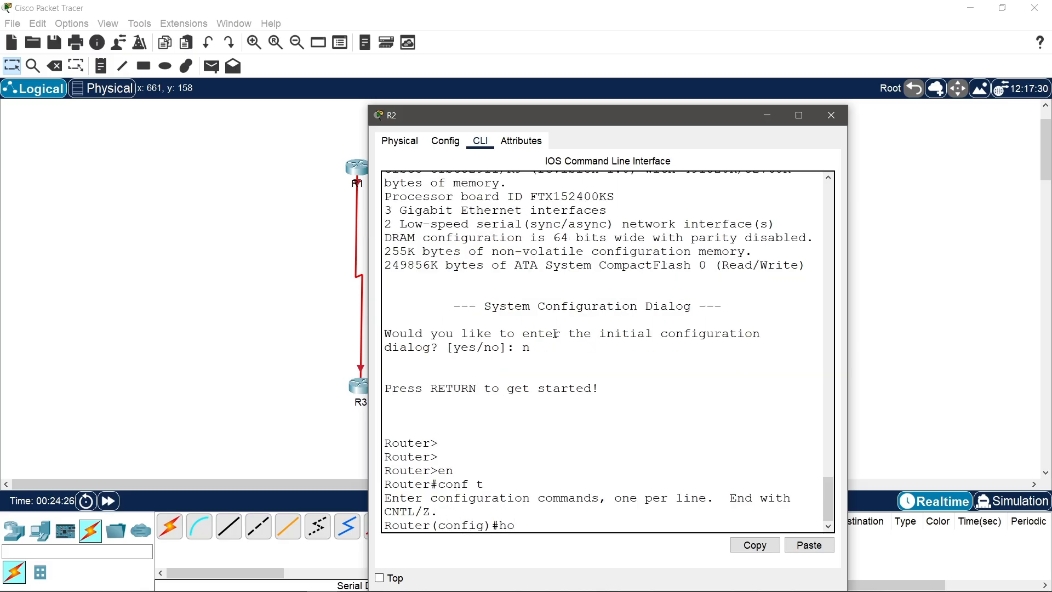
{"action": "type", "text": "stname R2"}
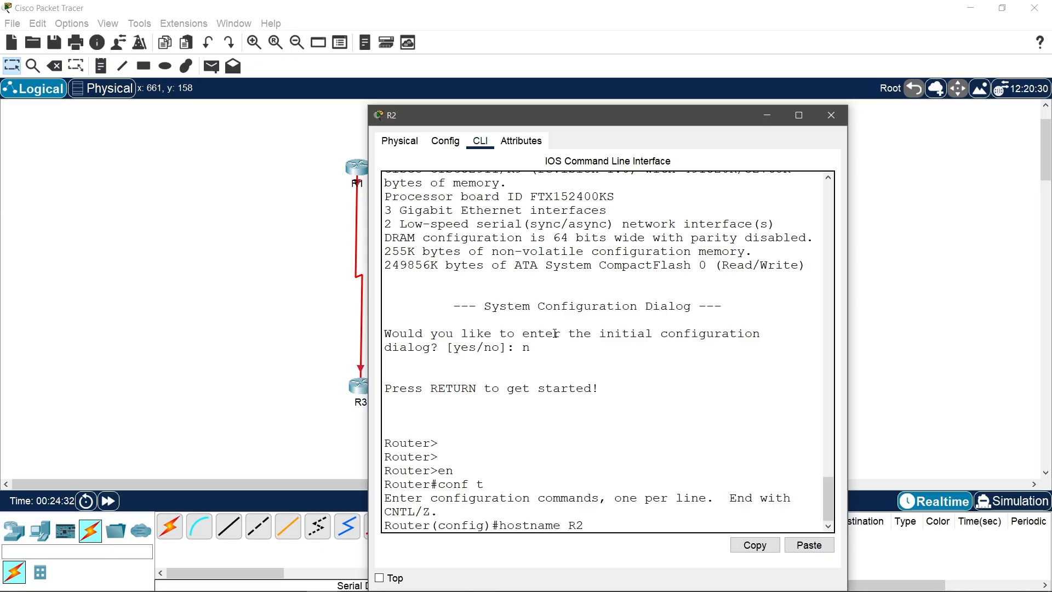
{"action": "key", "text": "Return"}
{"action": "key", "text": "Return"}
{"action": "key", "text": "Return"}
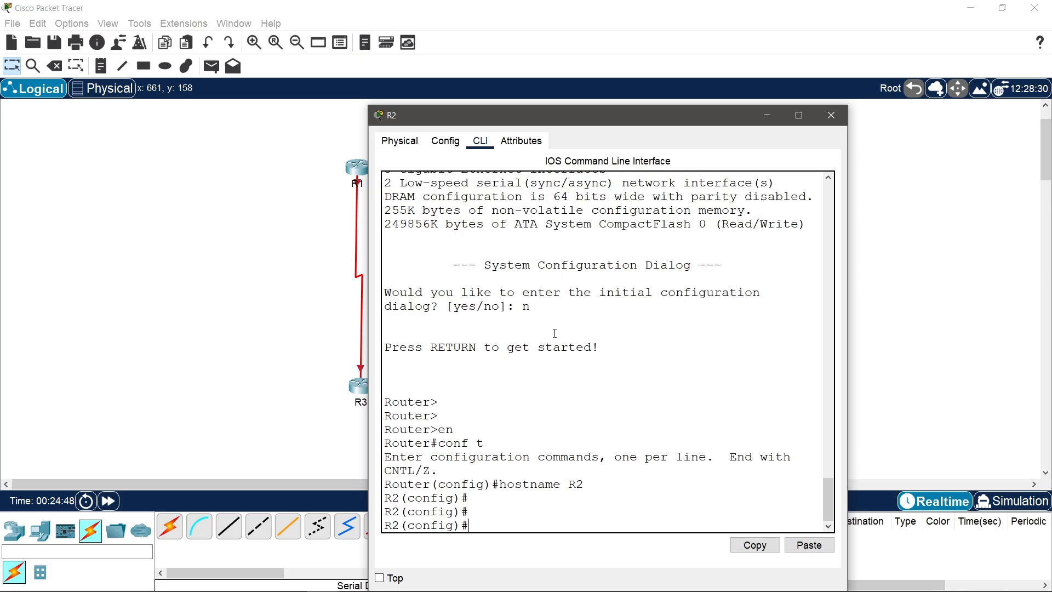
Step: Assign IP address 192.168.2.1 with mask 255.255.255.0 to R2's g0/0 interface and enable it with no shutdown
{"action": "type", "text": "int g0/0"}
{"action": "key", "text": "Return"}
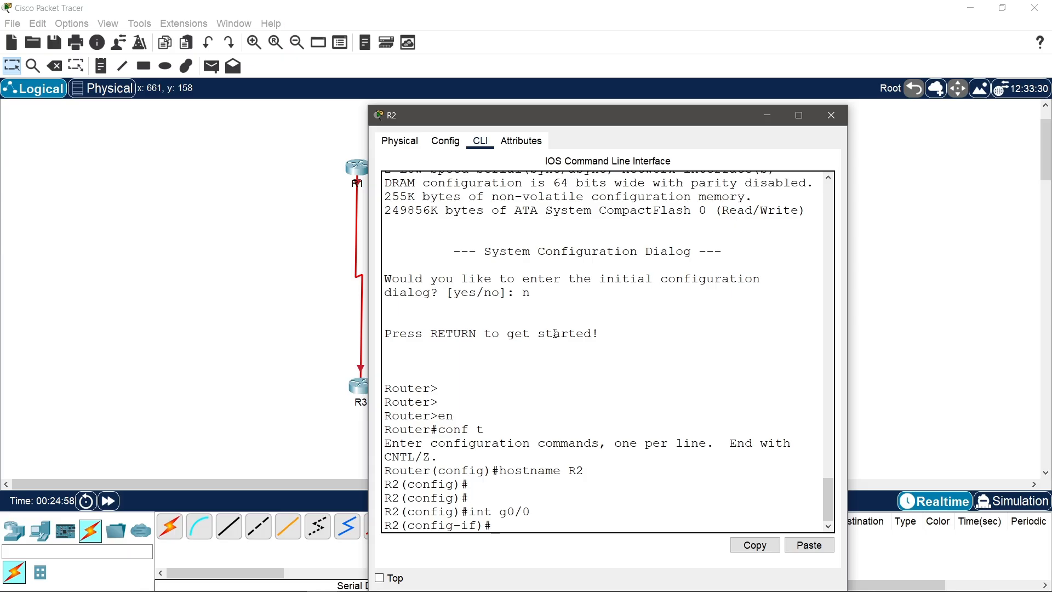
{"action": "type", "text": "ip address 192.168.2."}
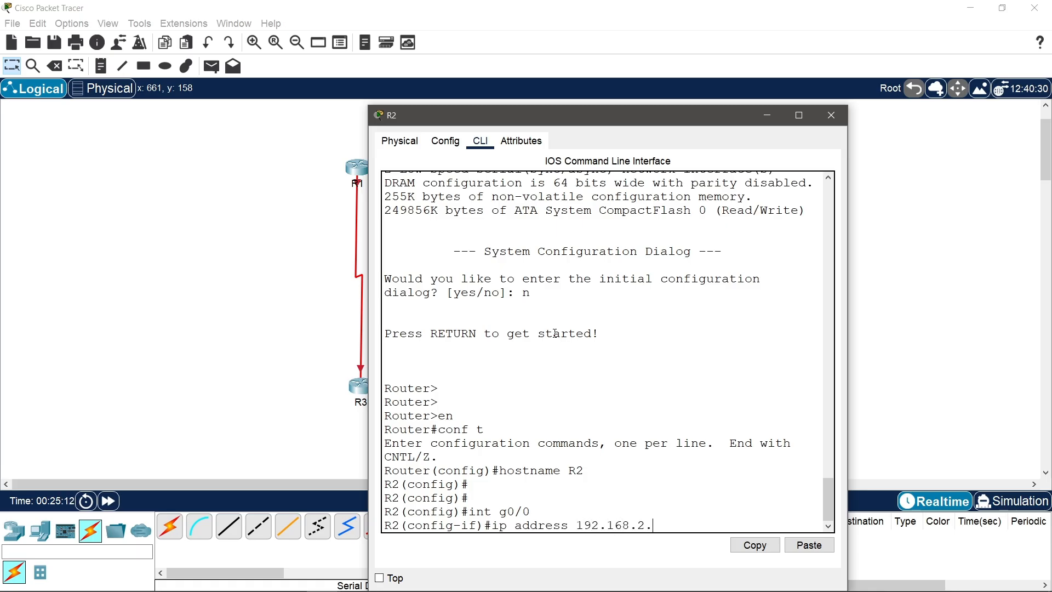
{"action": "type", "text": "1 255.255.255.0"}
{"action": "key", "text": "Return"}
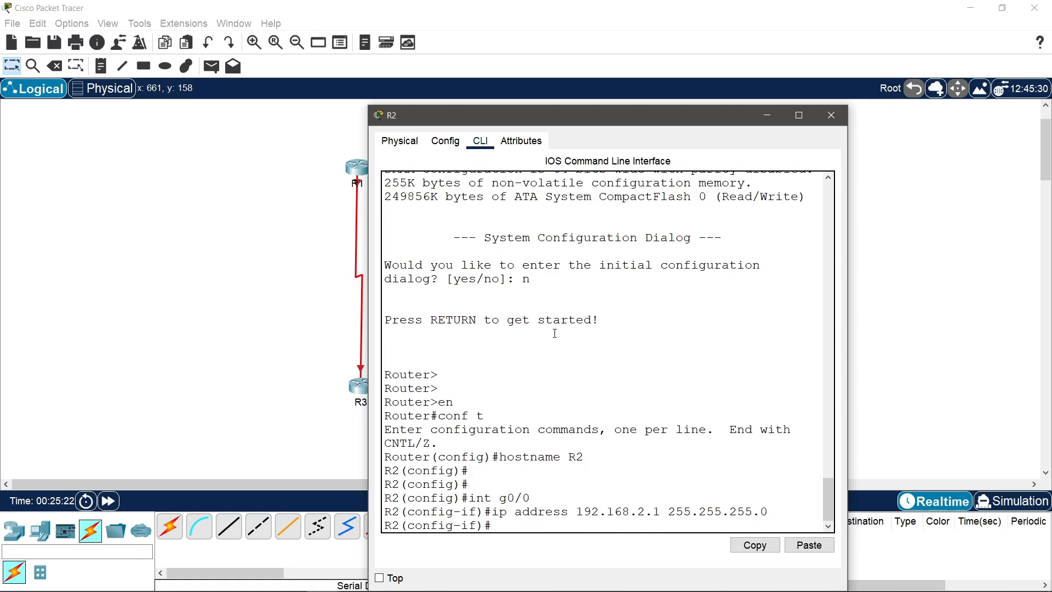
{"action": "type", "text": "no shutdown"}
{"action": "key", "text": "Return"}
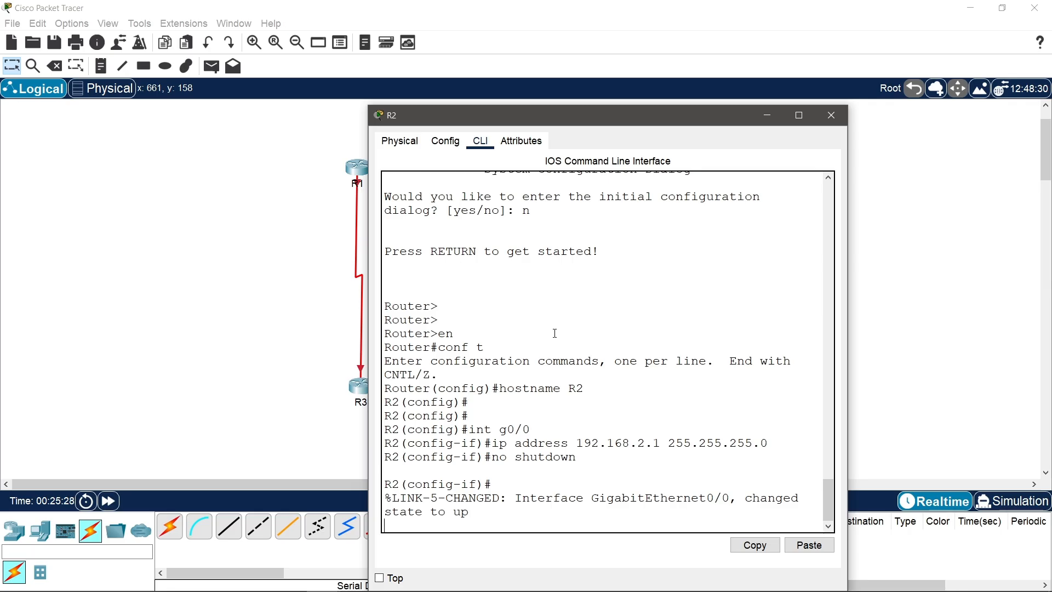
{"action": "key", "text": "Return"}
{"action": "key", "text": "Return"}
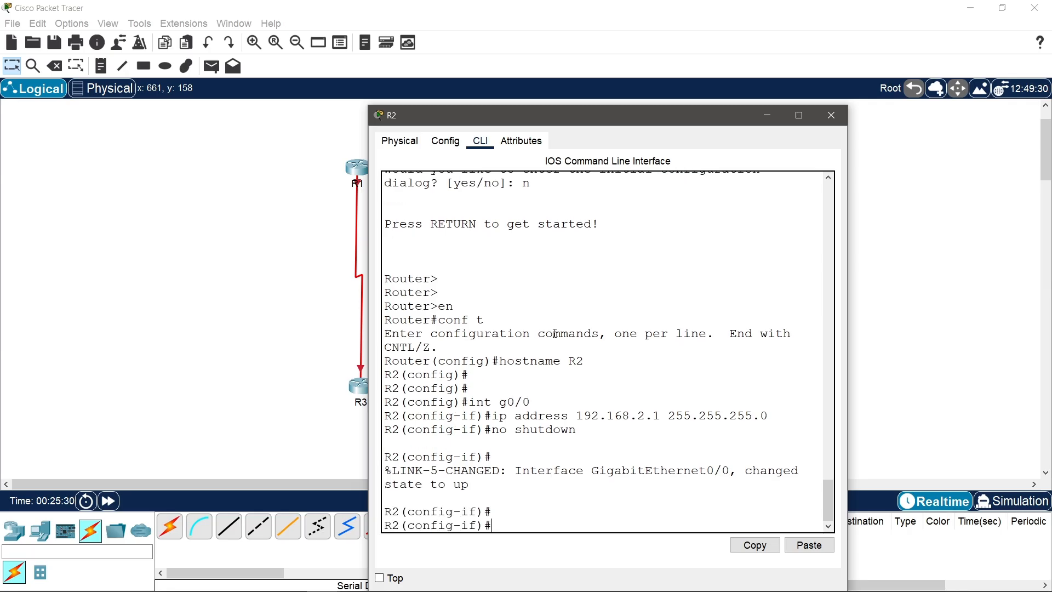
Step: Exit g0/0 interface configuration on R2 and save the running configuration with do wr
{"action": "type", "text": "exit"}
{"action": "key", "text": "Return"}
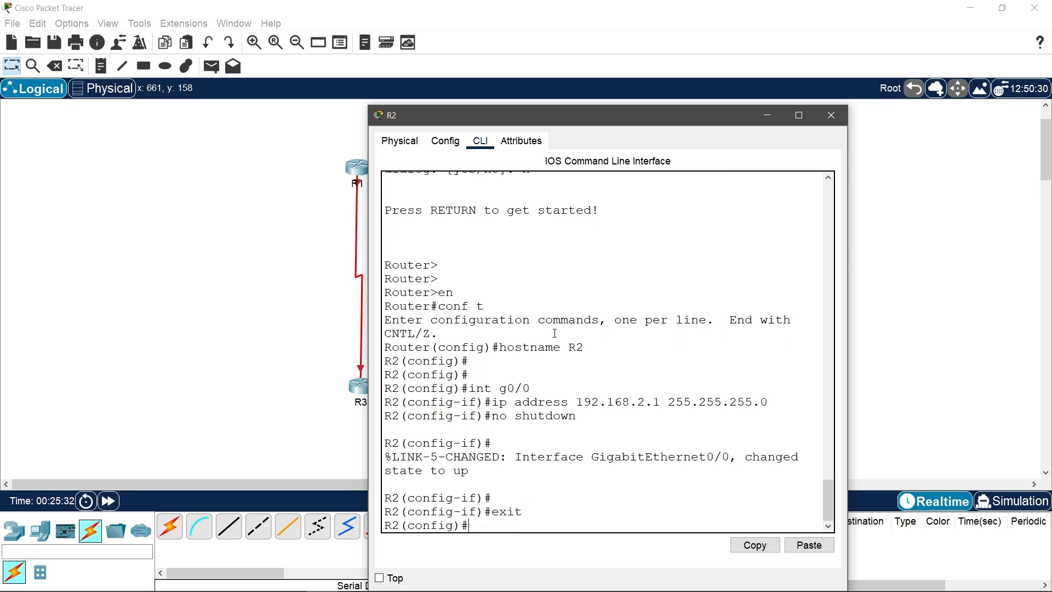
{"action": "key", "text": "Return"}
{"action": "key", "text": "Return"}
{"action": "type", "text": "do "}
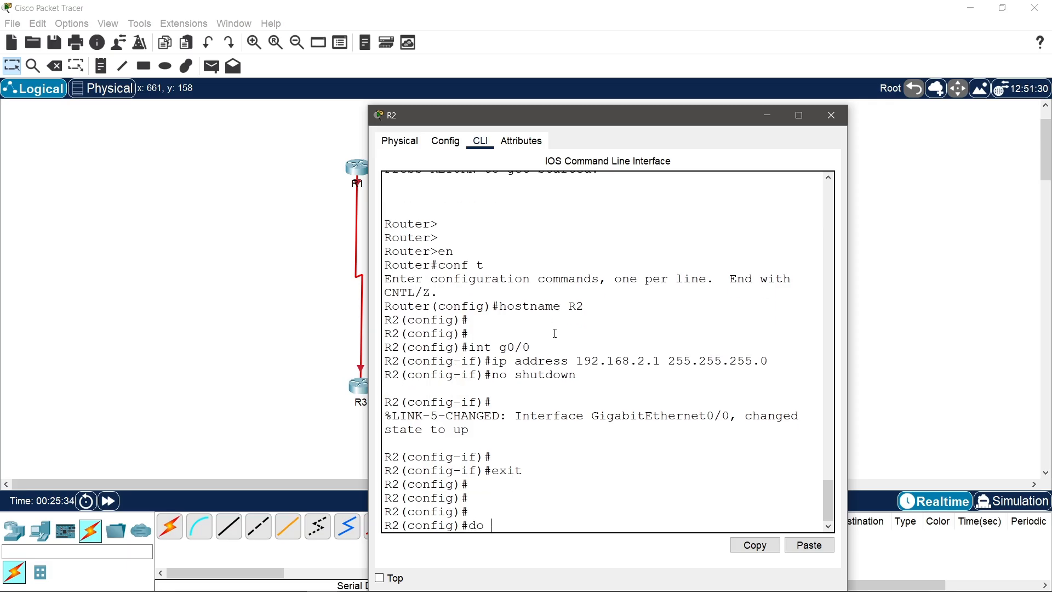
{"action": "type", "text": "wr"}
{"action": "key", "text": "Return"}
{"action": "key", "text": "Return"}
{"action": "key", "text": "Return"}
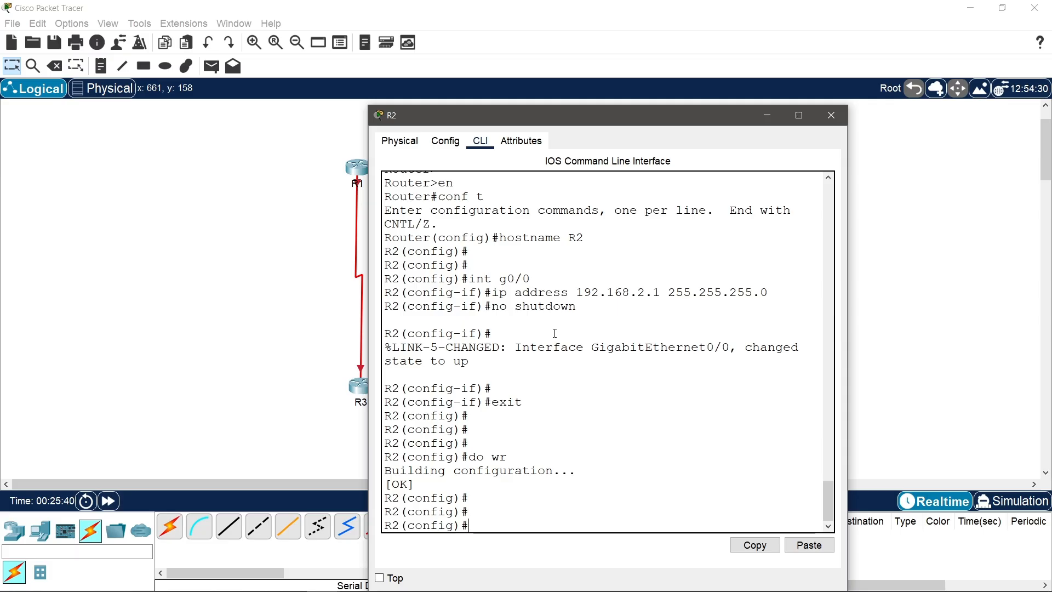
Step: Enter se0/0/0 interface configuration on R2 and assign IP address 10.0.0.2 with mask 255.255.255.252
{"action": "type", "text": "int se"}
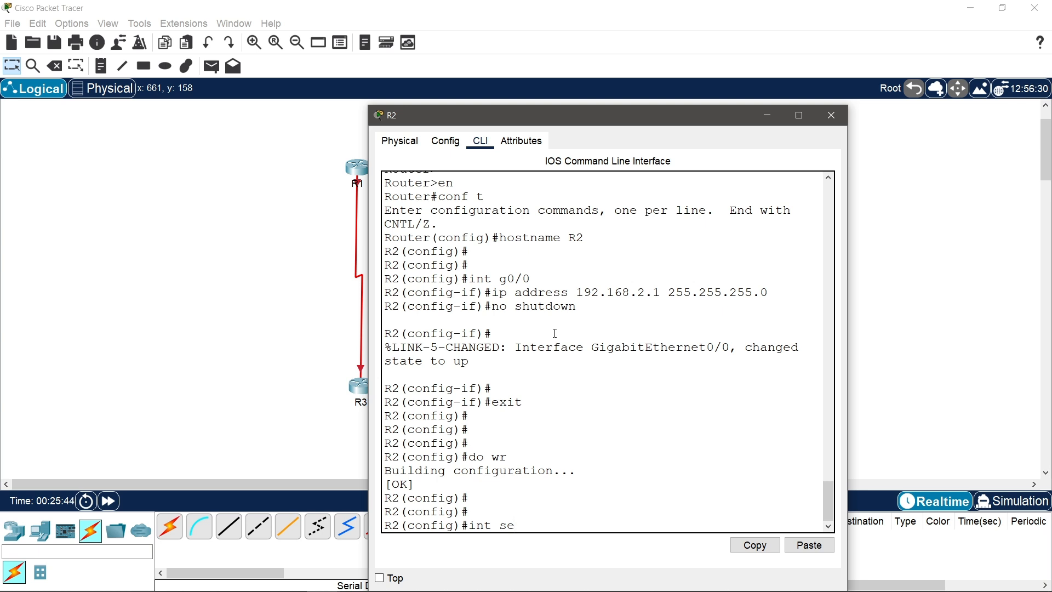
{"action": "type", "text": "0/0/0"}
{"action": "key", "text": "Return"}
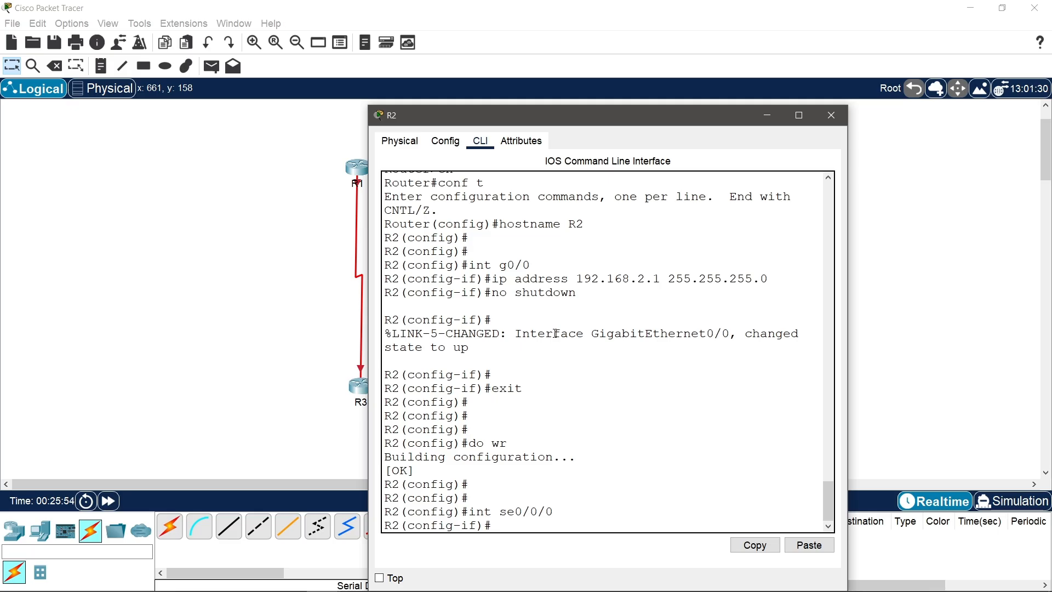
{"action": "type", "text": "ip address"}
{"action": "type", "text": "10.0.0.2"}
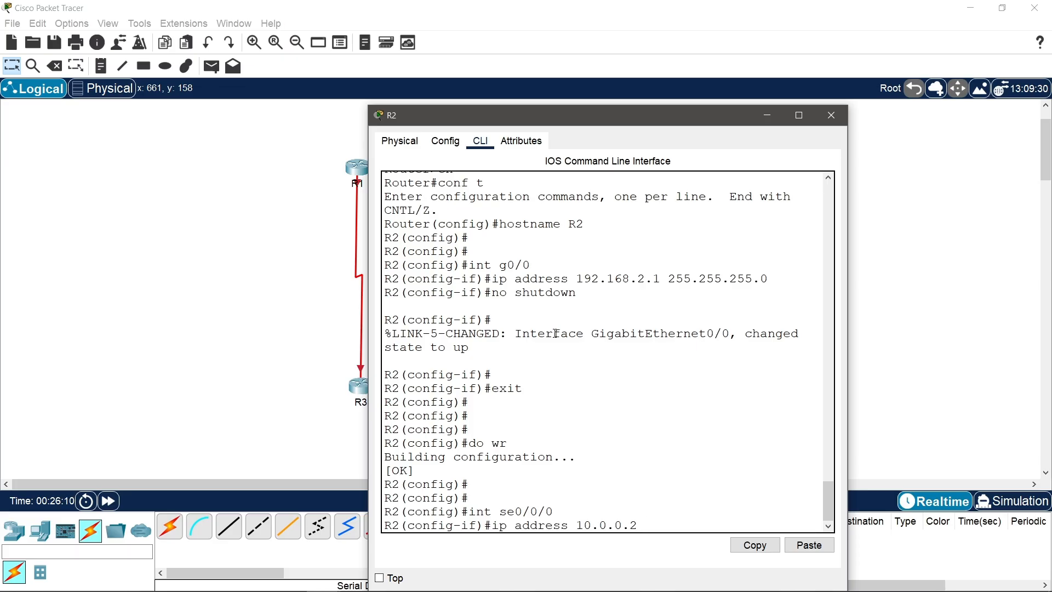
{"action": "type", "text": "255.255.255.252"}
{"action": "key", "text": "Return"}
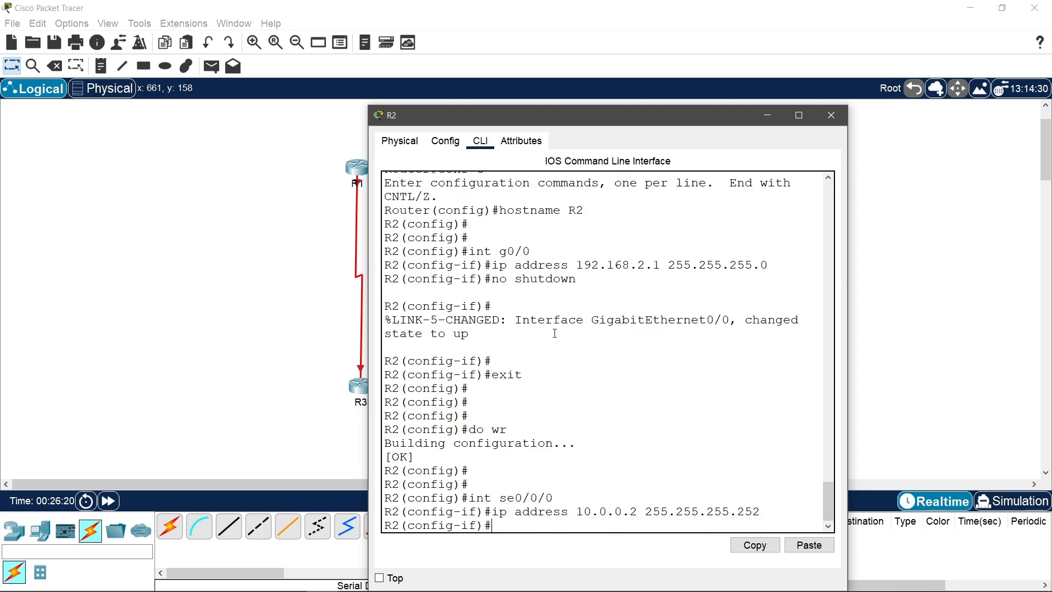
Step: Check the port labels on the R1–R2 serial link, and enable R2's se0/0/0 interface with no shutdown
{"action": "left_click", "coordinate": [831, 115]}
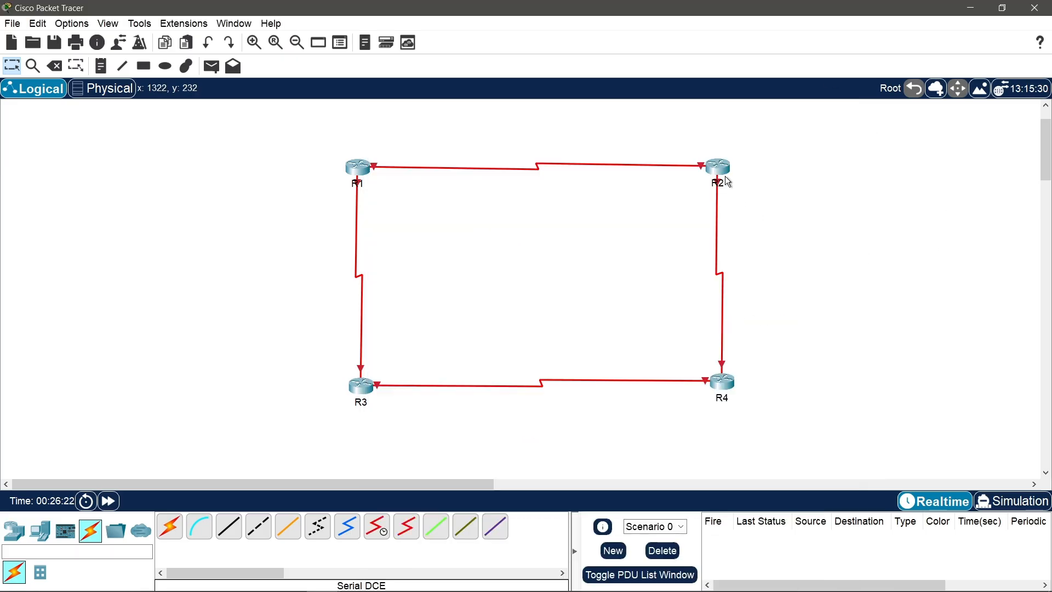
{"action": "mouse_move", "coordinate": [703, 169]}
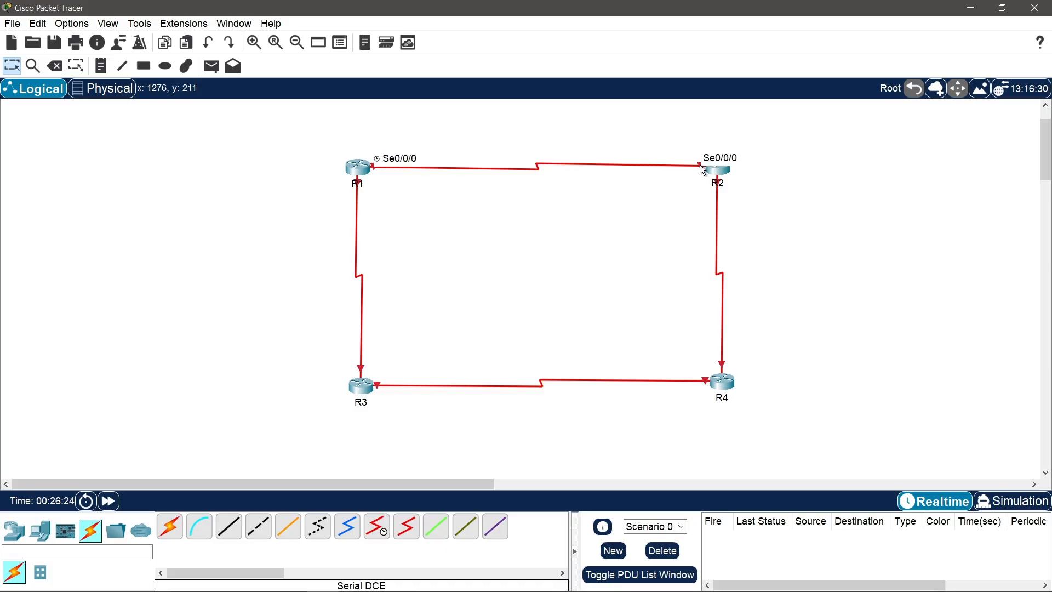
{"action": "mouse_move", "coordinate": [324, 587]}
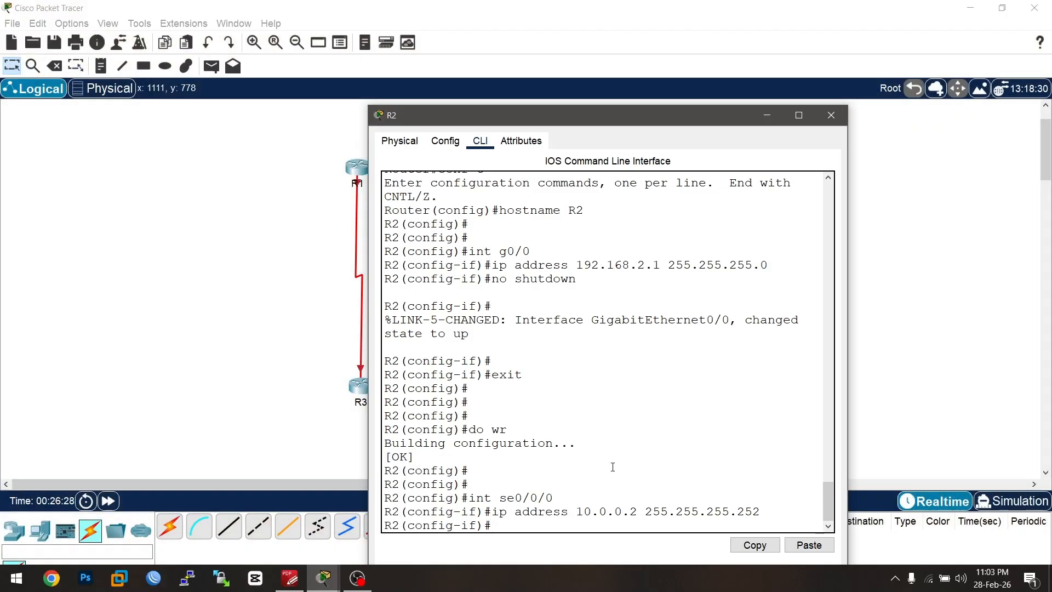
{"action": "left_click", "coordinate": [386, 520]}
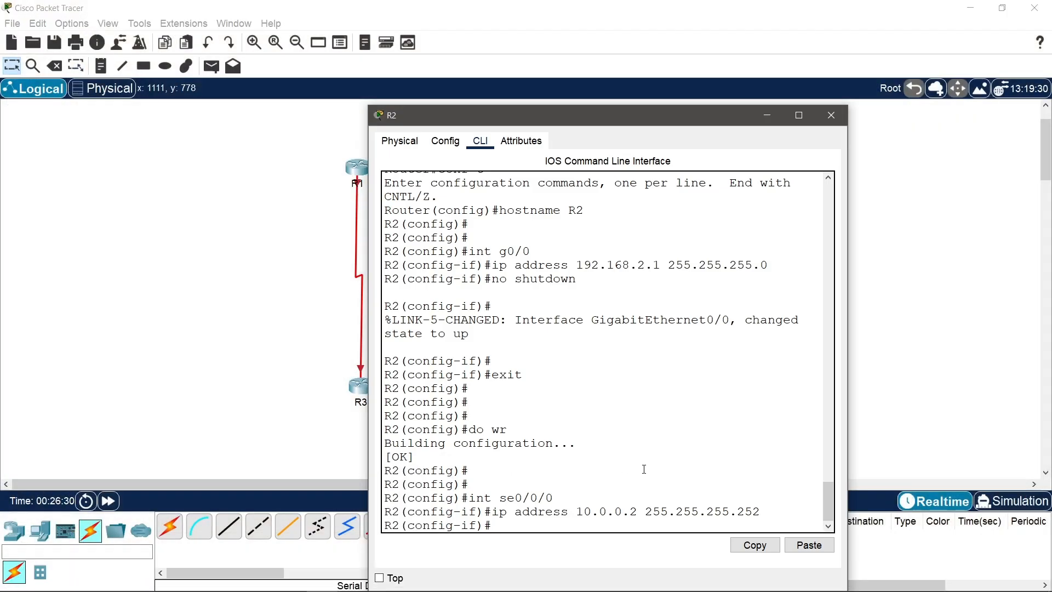
{"action": "key", "text": "Return"}
{"action": "key", "text": "Return"}
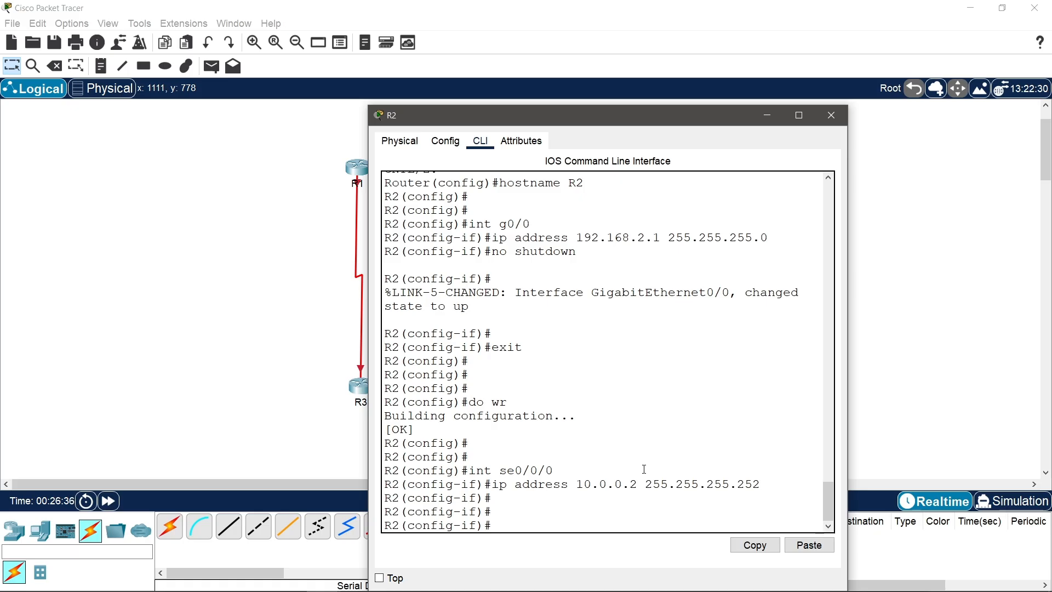
{"action": "type", "text": "no shutdown"}
{"action": "key", "text": "Return"}
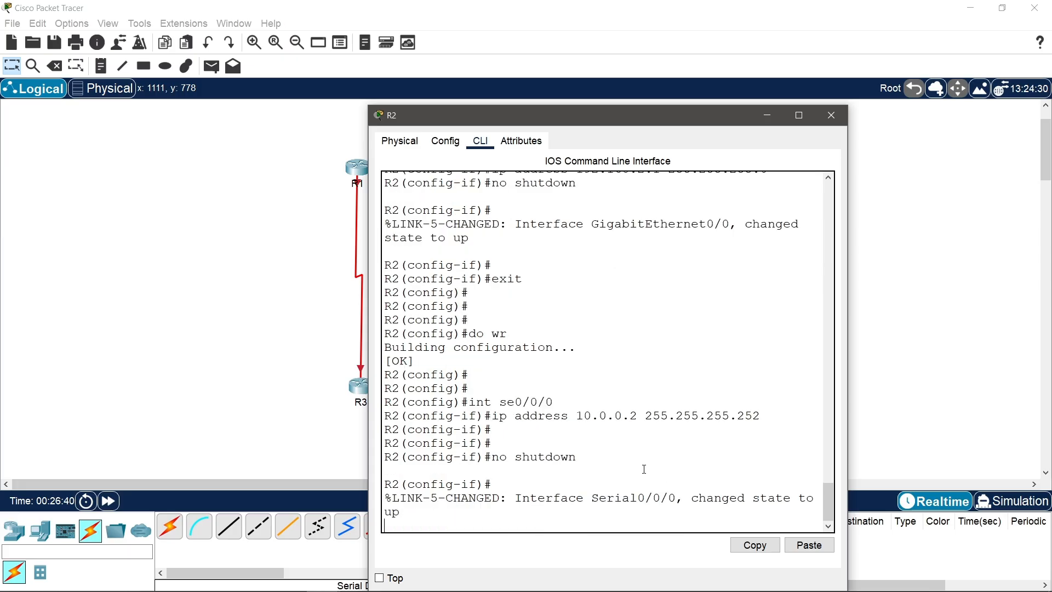
{"action": "key", "text": "Return"}
{"action": "key", "text": "Return"}
Step: Exit se0/0/0 interface configuration on R2 and save the running configuration with do wr
{"action": "type", "text": "exit"}
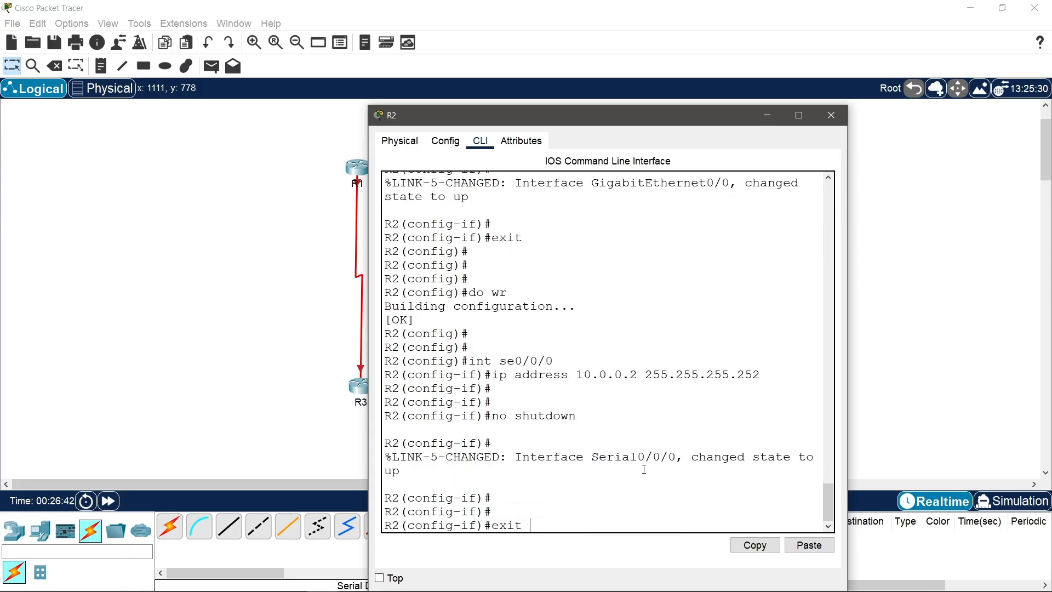
{"action": "key", "text": "Return"}
{"action": "type", "text": "dow"}
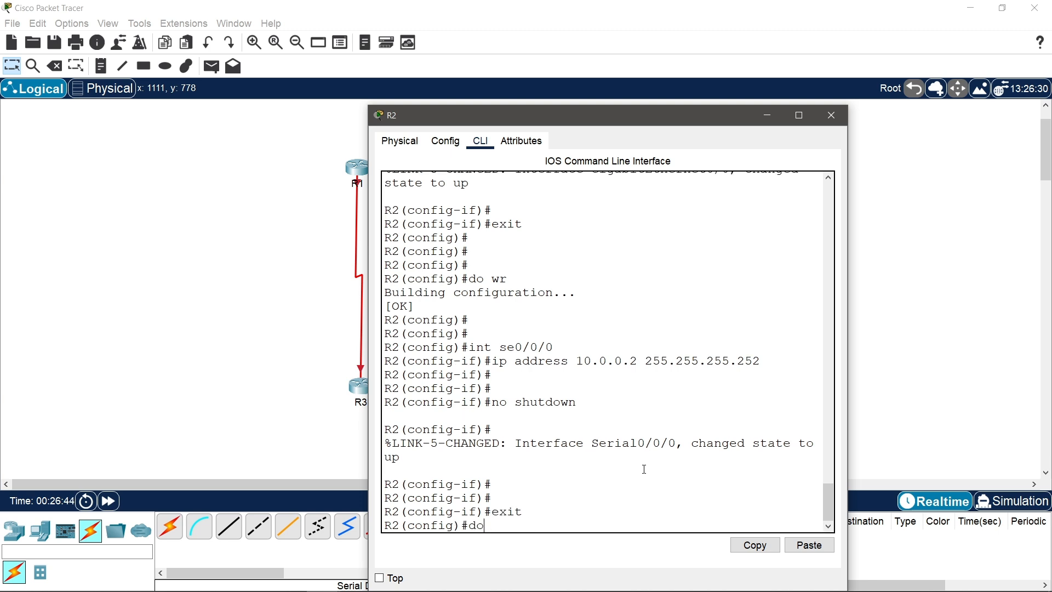
{"action": "key", "text": "BackSpace"}
{"action": "type", "text": "w"}
{"action": "key", "text": "Return"}
{"action": "key", "text": "Return"}
{"action": "key", "text": "Return"}
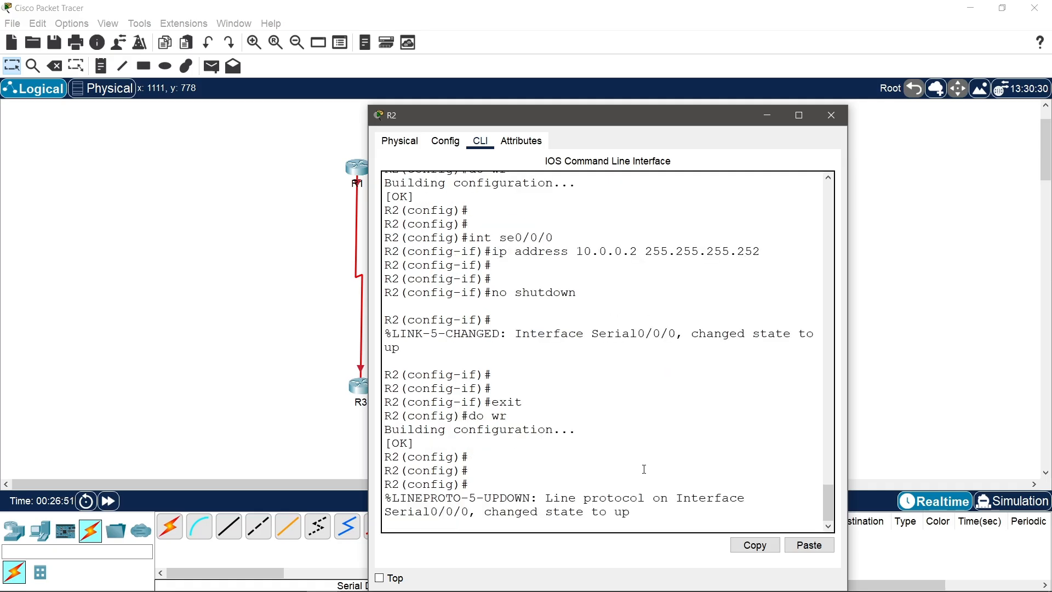
Step: Enter se0/0/1 interface configuration on R2 and assign IP address 10.0.2.1 with mask 255.255.255.252
{"action": "key", "text": "Return"}
{"action": "key", "text": "Return"}
{"action": "type", "text": "ig)#i"}
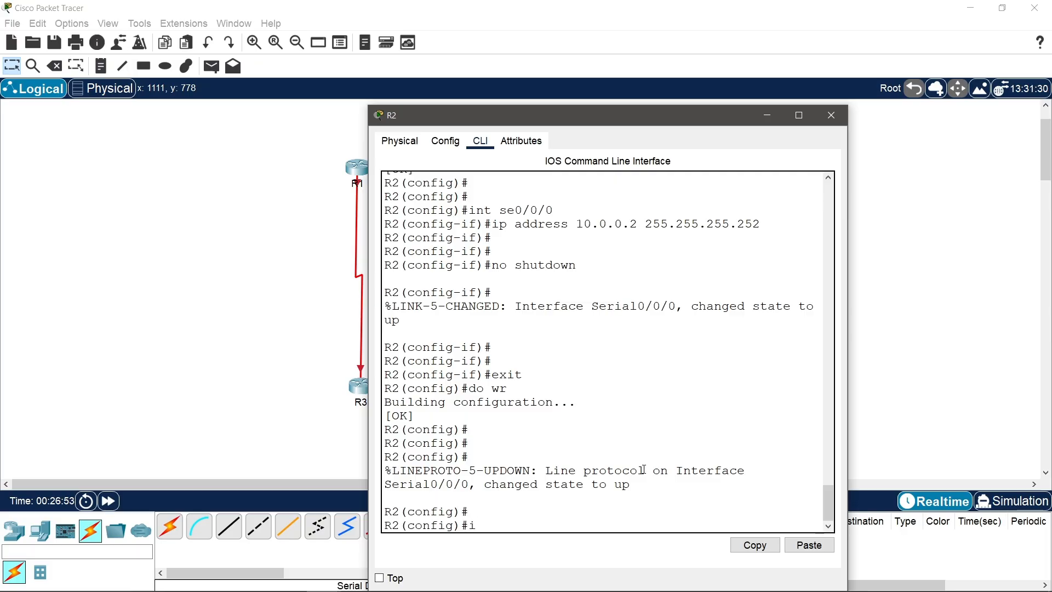
{"action": "type", "text": "nt se"}
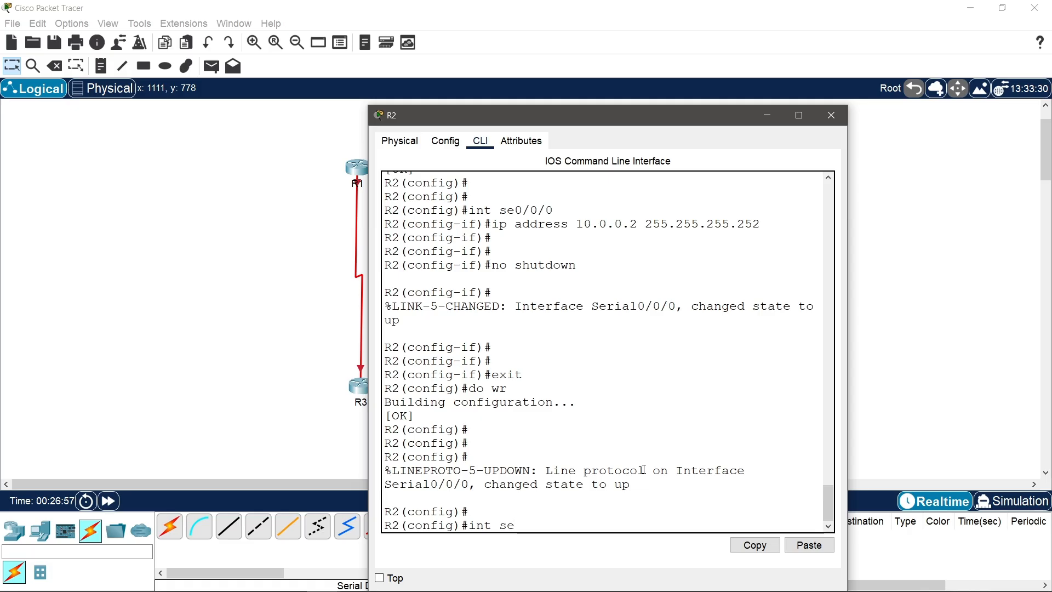
{"action": "type", "text": "0/0/1"}
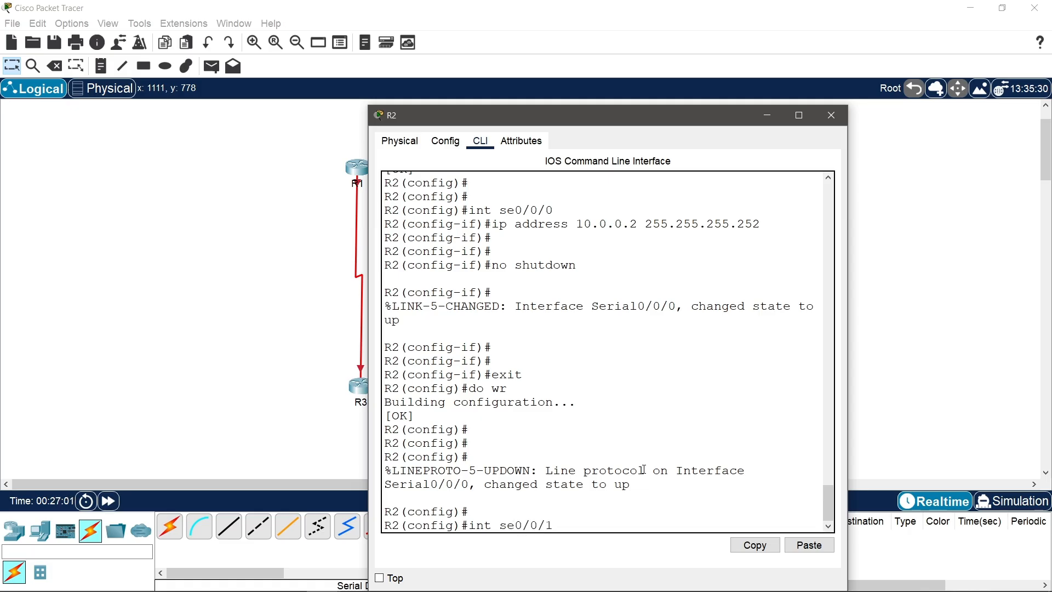
{"action": "key", "text": "Return"}
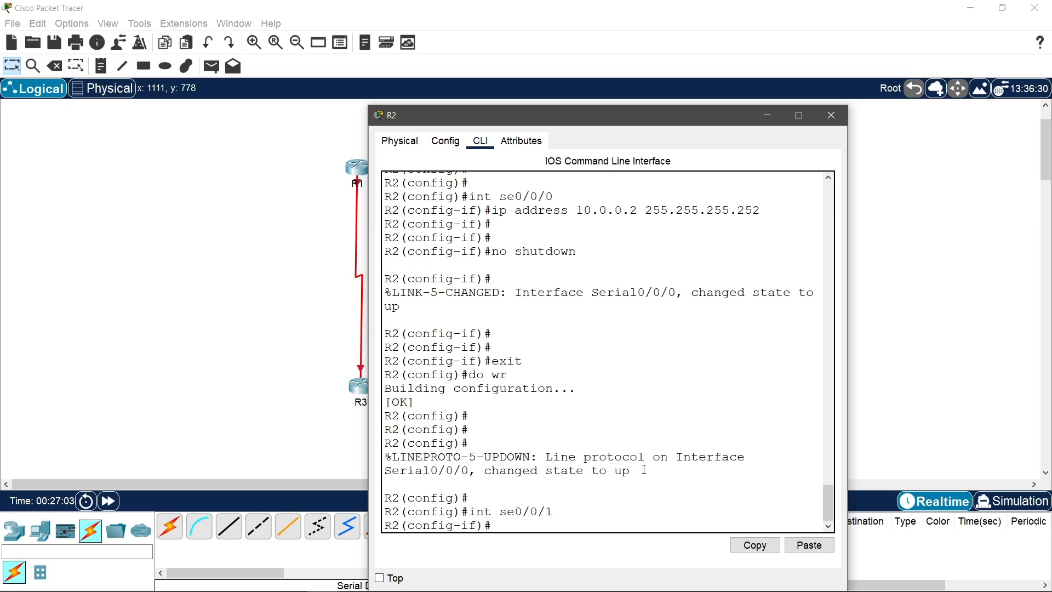
{"action": "type", "text": "ip address 10.0."}
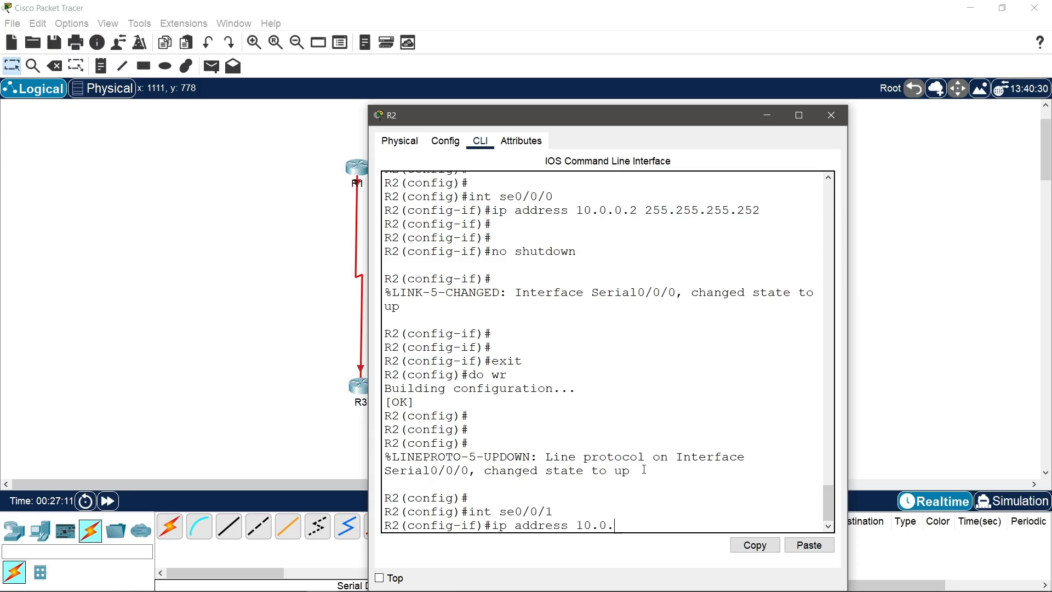
{"action": "type", "text": "2.1 255.255."}
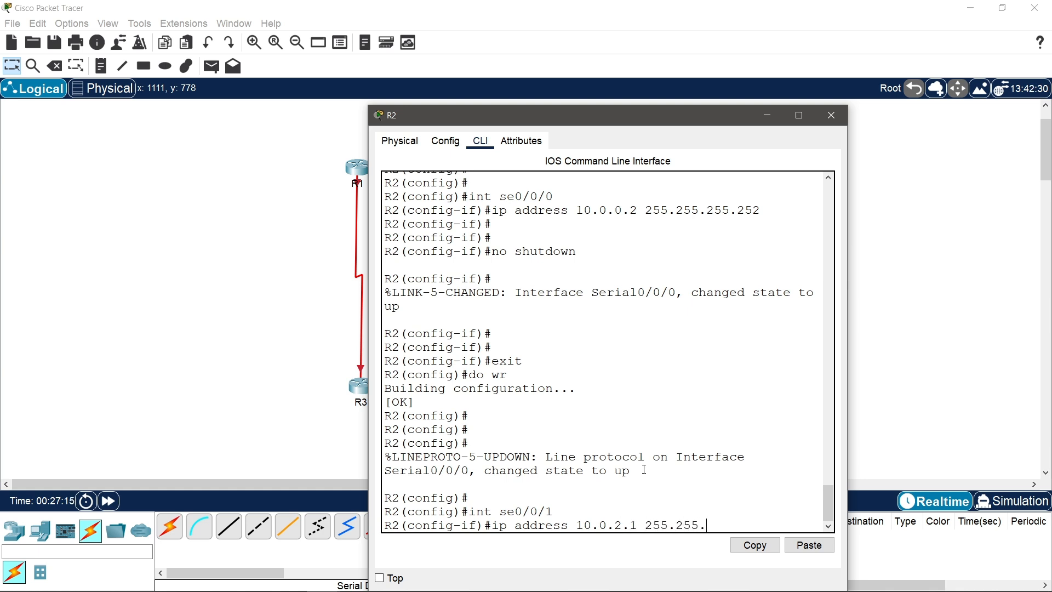
{"action": "type", "text": "255.252"}
{"action": "key", "text": "Return"}
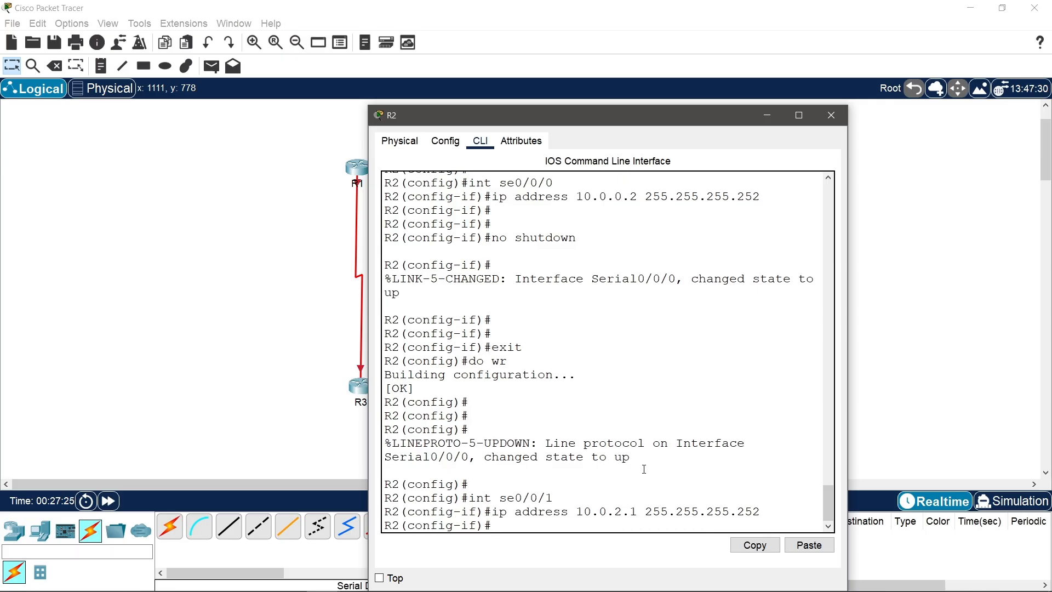
Step: Enable R2's se0/0/1 interface with no shutdown
{"action": "key", "text": "Return"}
{"action": "key", "text": "Return"}
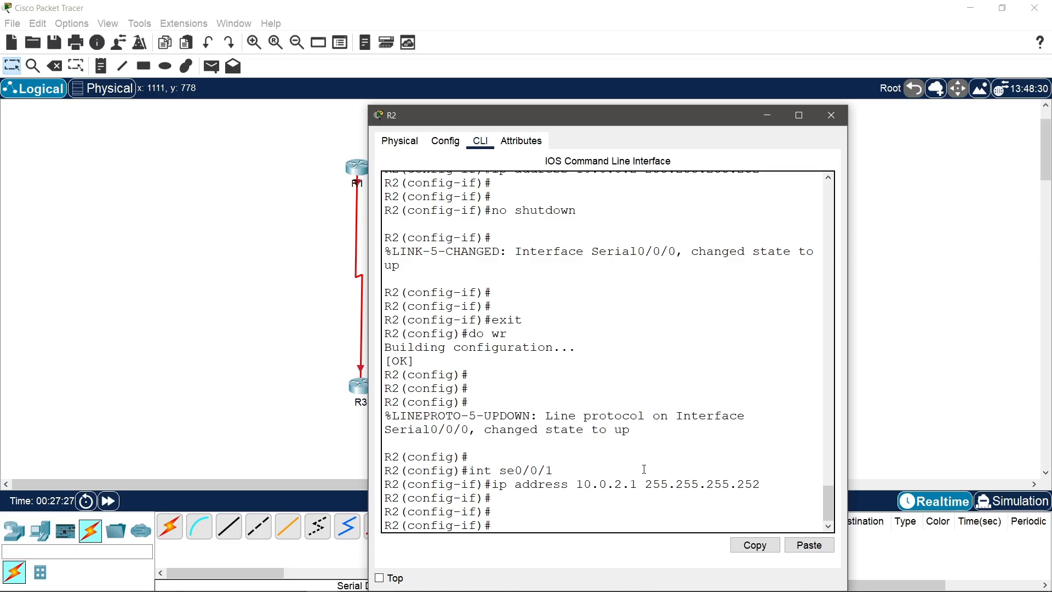
{"action": "type", "text": "no shutdown"}
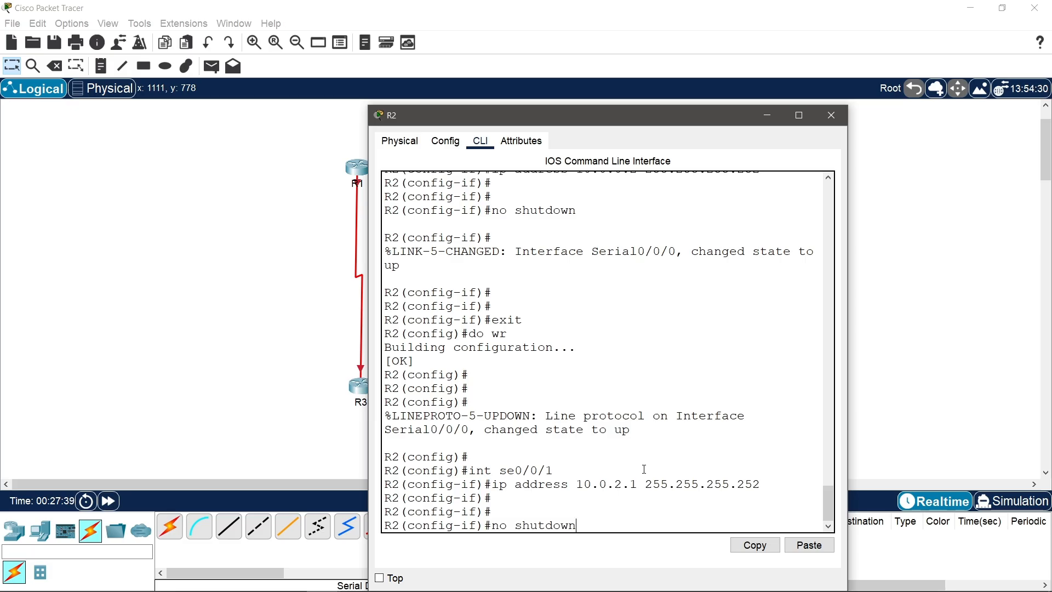
{"action": "key", "text": "Return"}
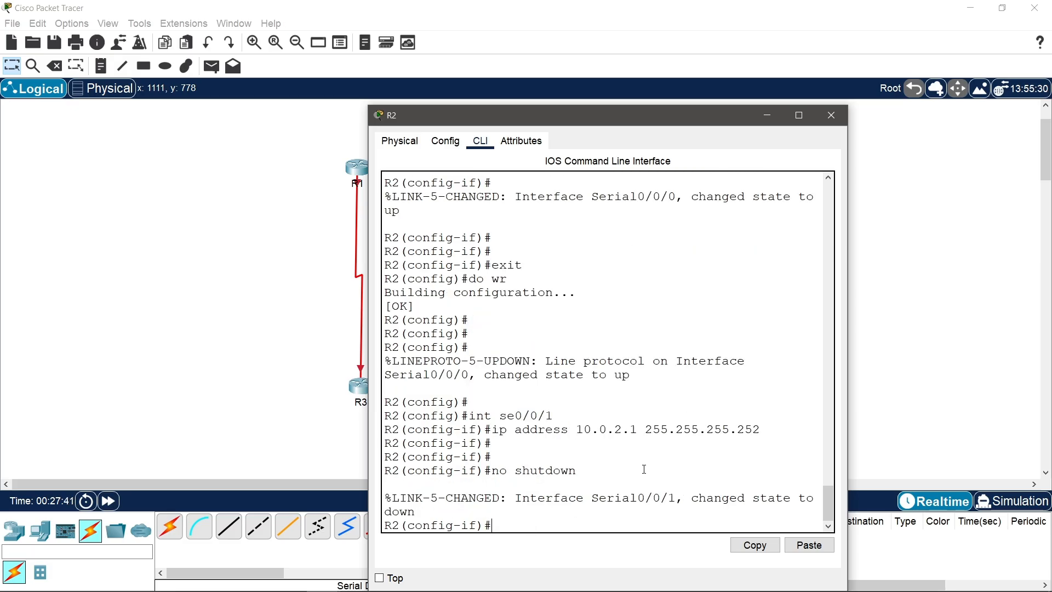
{"action": "key", "text": "Return"}
{"action": "key", "text": "Return"}
{"action": "key", "text": "Return"}
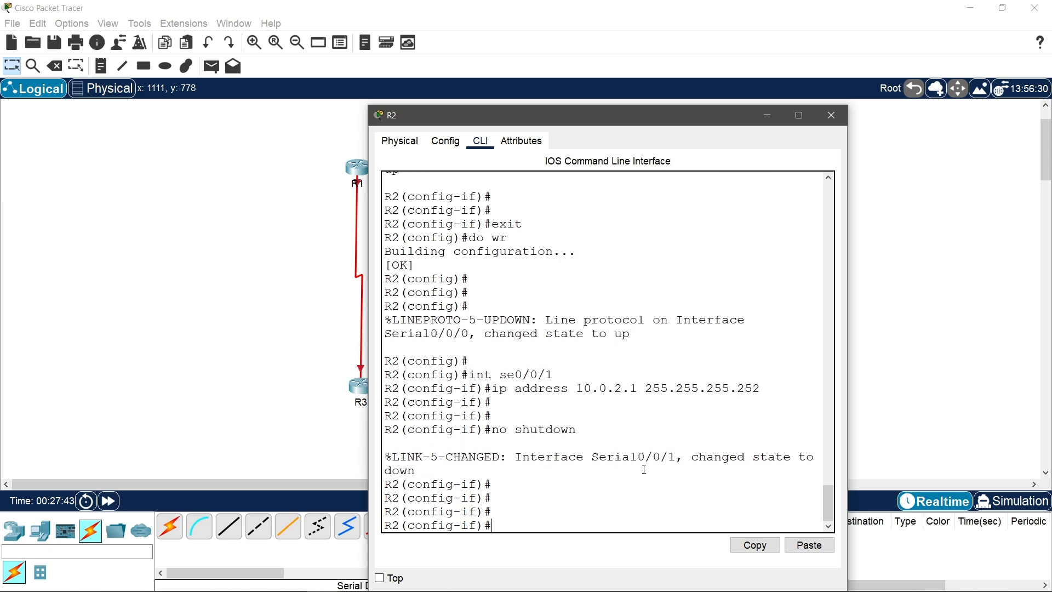
Step: Return R2 to global configuration mode to save the running configuration with do wr, and close R2's window
{"action": "type", "text": "exit"}
{"action": "key", "text": "Return"}
{"action": "type", "text": "d"}
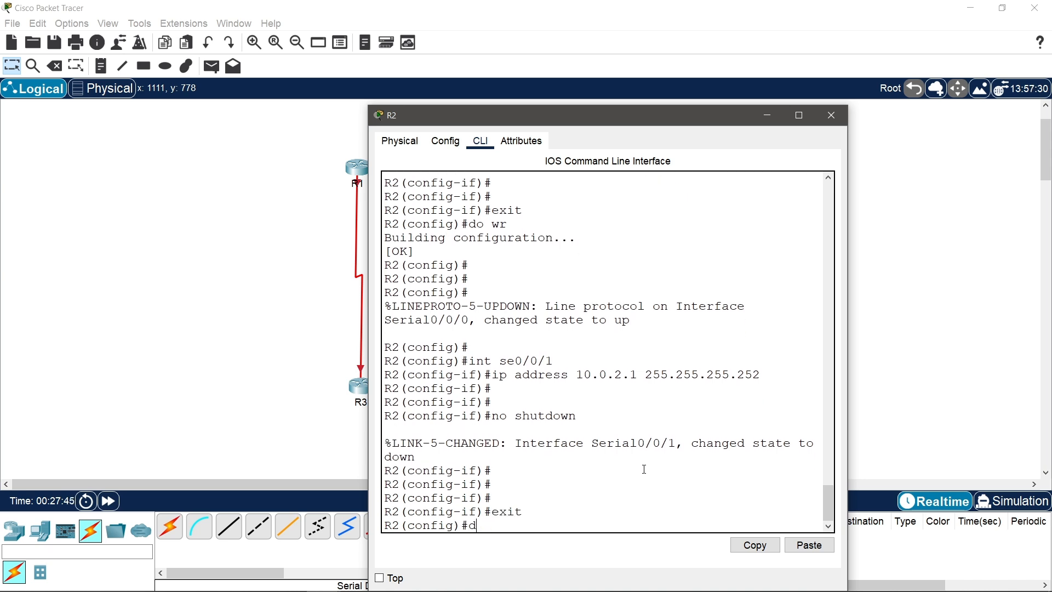
{"action": "type", "text": "o wr"}
{"action": "key", "text": "Return"}
{"action": "key", "text": "Return"}
{"action": "key", "text": "Return"}
{"action": "key", "text": "Return"}
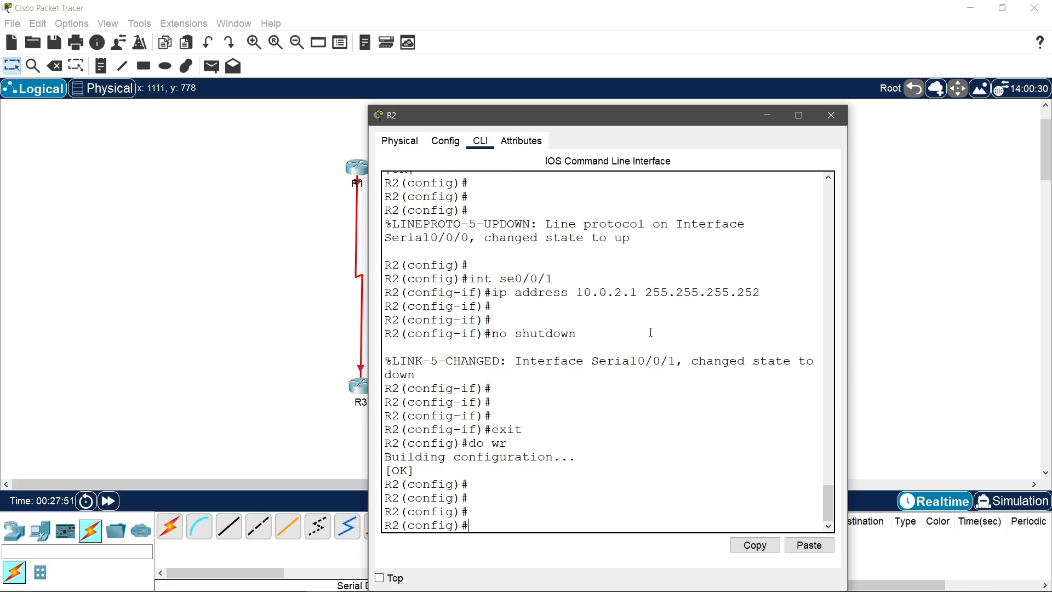
{"action": "scroll", "coordinate": [646, 329], "scroll_direction": "up", "scroll_amount": 4}
{"action": "scroll", "coordinate": [646, 329], "scroll_direction": "down", "scroll_amount": 4}
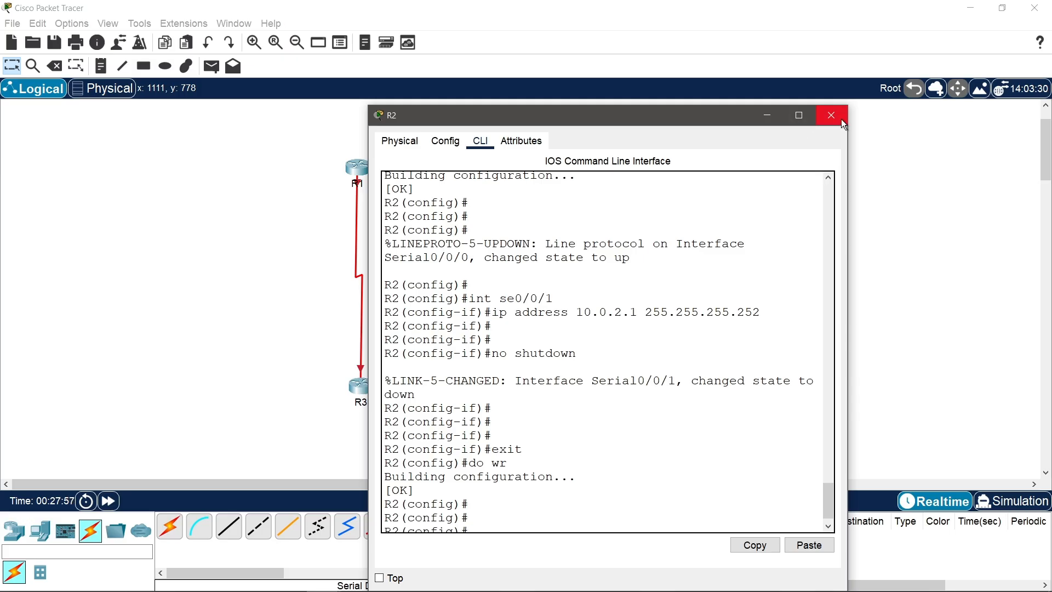
{"action": "scroll", "coordinate": [758, 316], "scroll_direction": "down", "scroll_amount": 1}
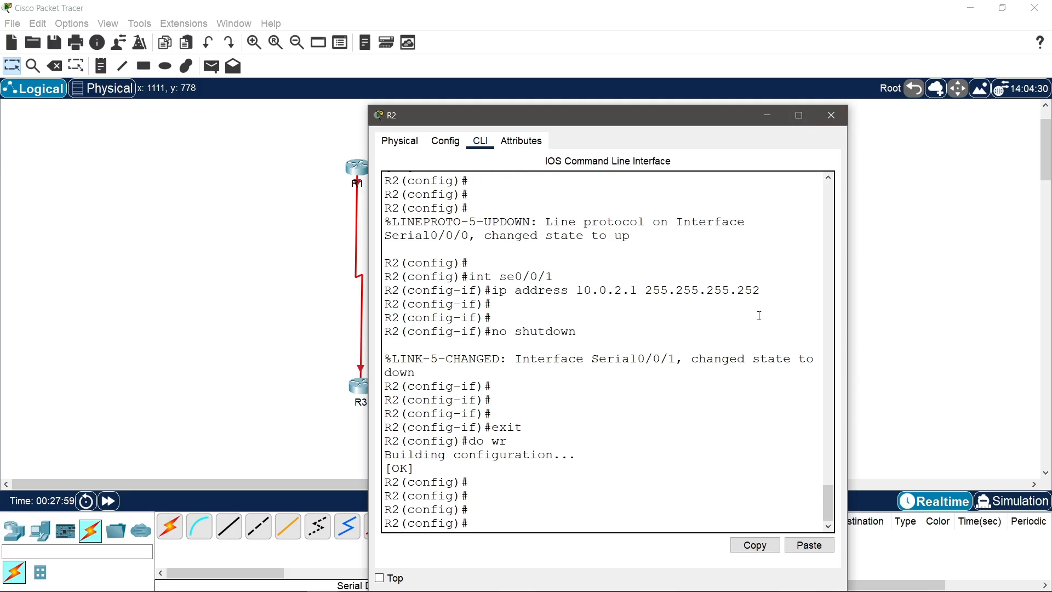
{"action": "left_click", "coordinate": [846, 115]}
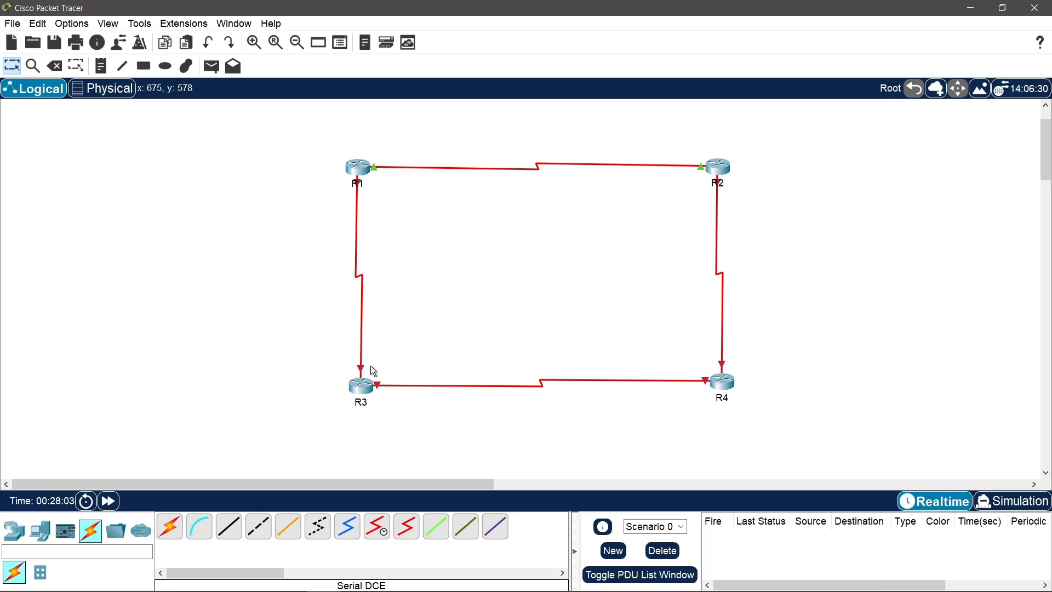
Step: Open R3's command line, decline the initial configuration dialog with n, and enter privileged mode with en
{"action": "mouse_move", "coordinate": [362, 387]}
{"action": "left_click", "coordinate": [363, 389]}
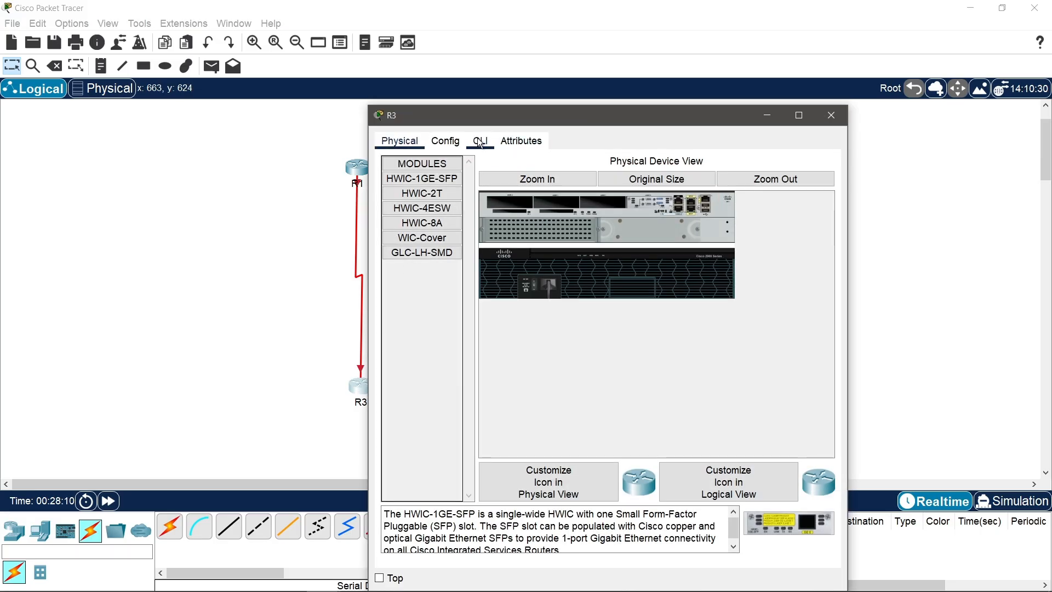
{"action": "left_click", "coordinate": [481, 142]}
{"action": "type", "text": "n"}
{"action": "key", "text": "Return"}
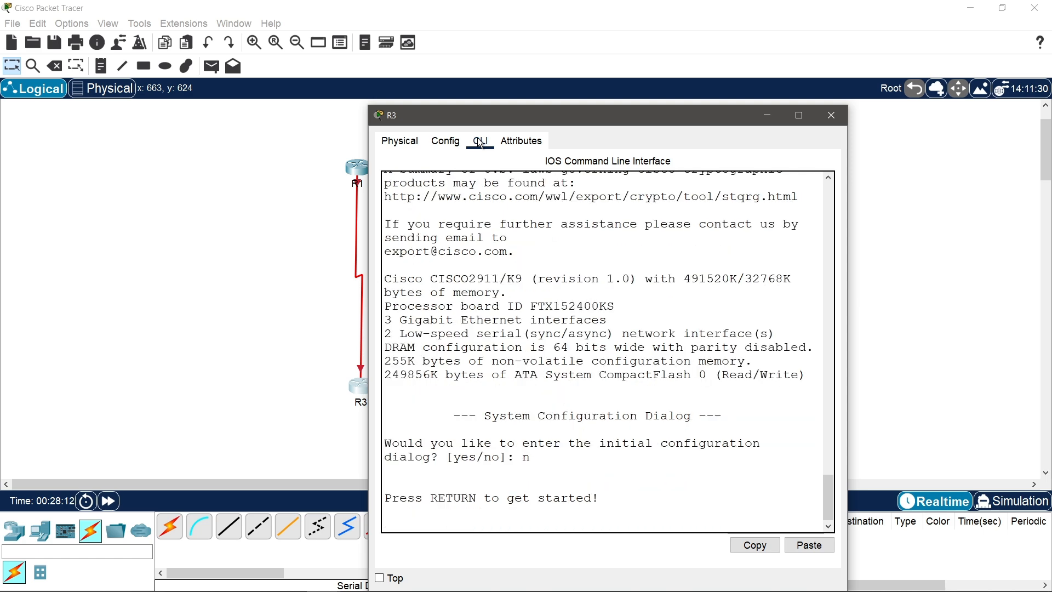
{"action": "key", "text": "Return"}
{"action": "key", "text": "Return"}
{"action": "key", "text": "Return"}
{"action": "key", "text": "Return"}
{"action": "type", "text": "en"}
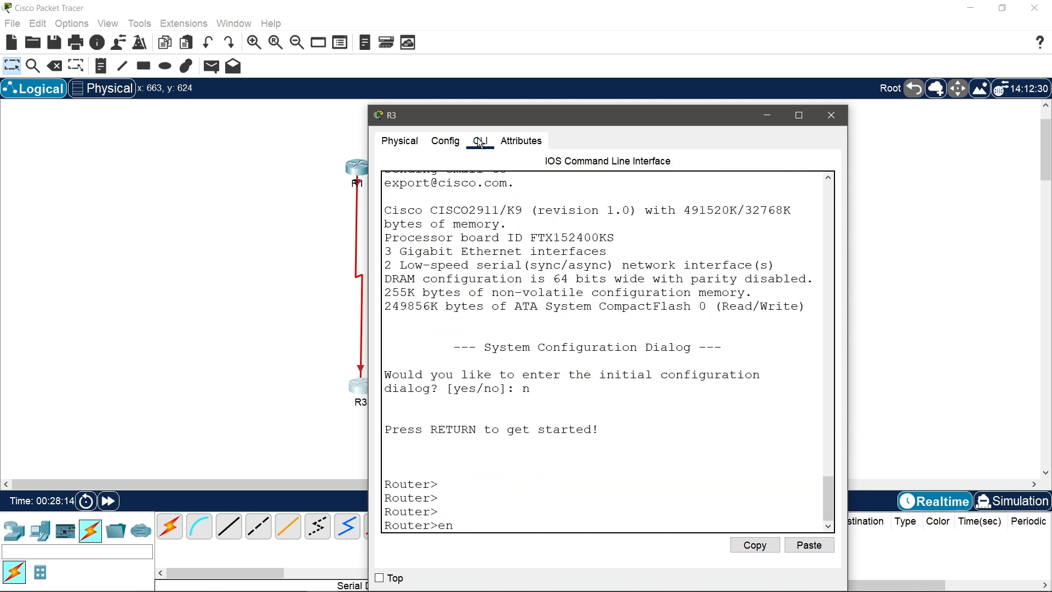
{"action": "key", "text": "Return"}
Step: Enter global configuration mode on R3 with conf t and set the hostname to R3
{"action": "type", "text": "hostname"}
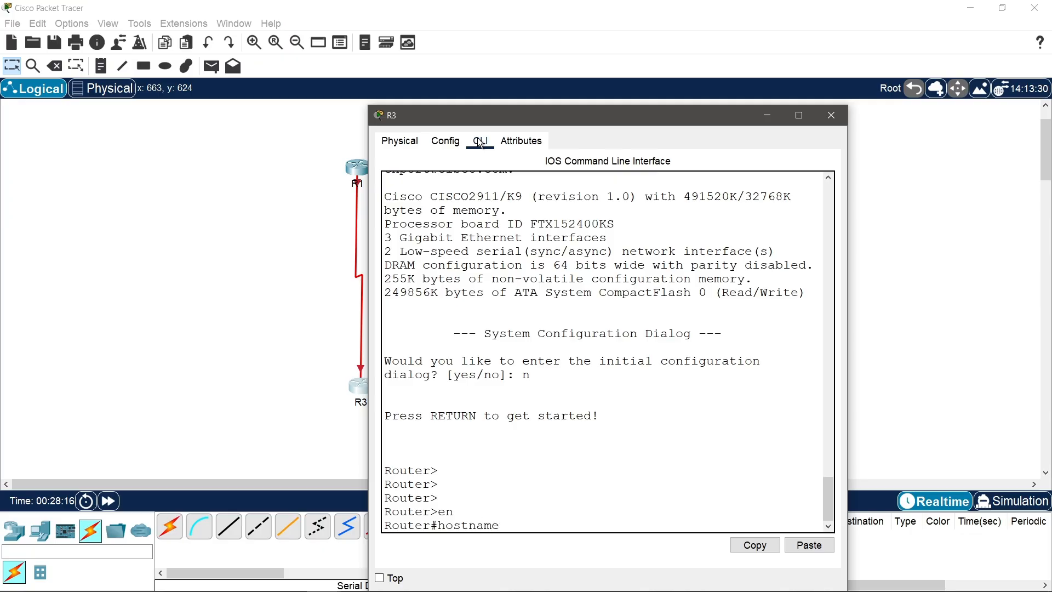
{"action": "key", "text": "BackSpace"}
{"action": "key", "text": "BackSpace"}
{"action": "key", "text": "BackSpace"}
{"action": "key", "text": "BackSpace"}
{"action": "key", "text": "BackSpace"}
{"action": "key", "text": "BackSpace"}
{"action": "key", "text": "BackSpace"}
{"action": "key", "text": "BackSpace"}
{"action": "type", "text": "conf t"}
{"action": "key", "text": "Return"}
{"action": "type", "text": "hostn"}
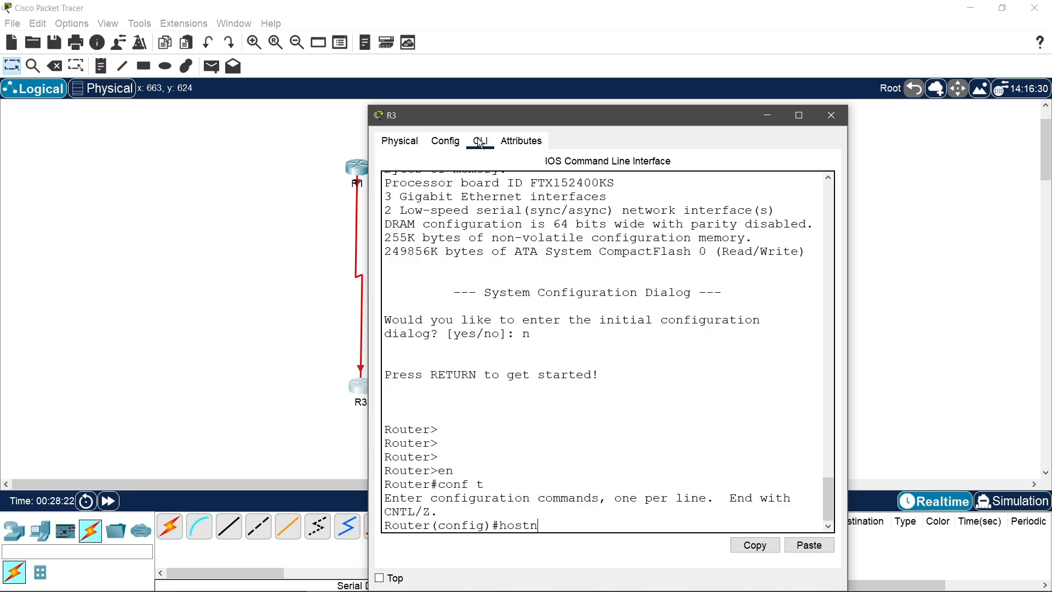
{"action": "type", "text": "ame R3"}
{"action": "key", "text": "Return"}
{"action": "key", "text": "Return"}
{"action": "key", "text": "Return"}
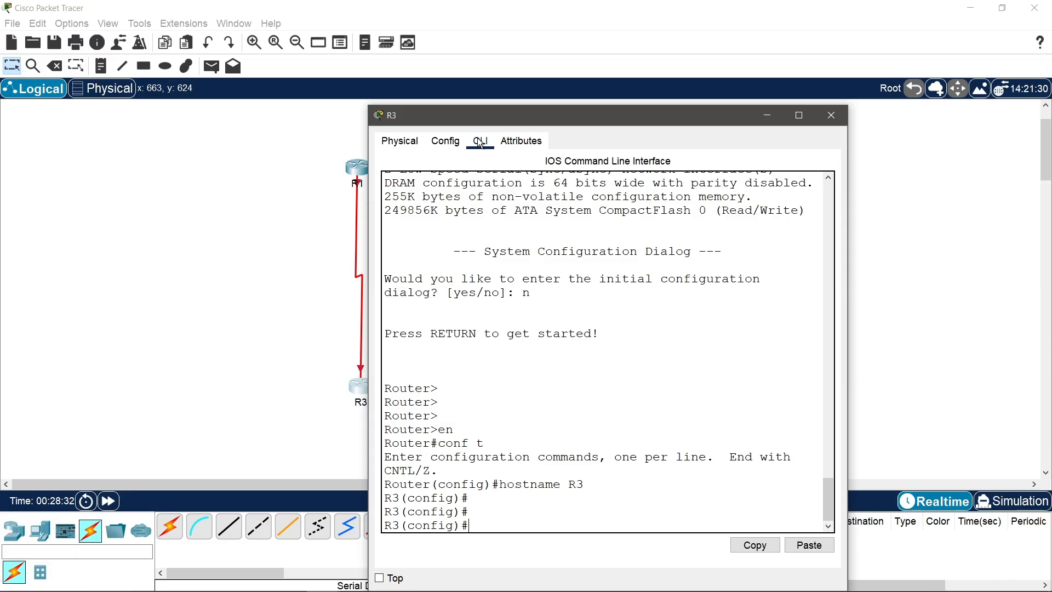
Step: Enter g0/0 interface configuration on R3 and assign IP address 192.168.3.1 with mask 255.255.255.0
{"action": "type", "text": "int"}
{"action": "type", "text": "g0/0"}
{"action": "key", "text": "Return"}
{"action": "type", "text": "ip "}
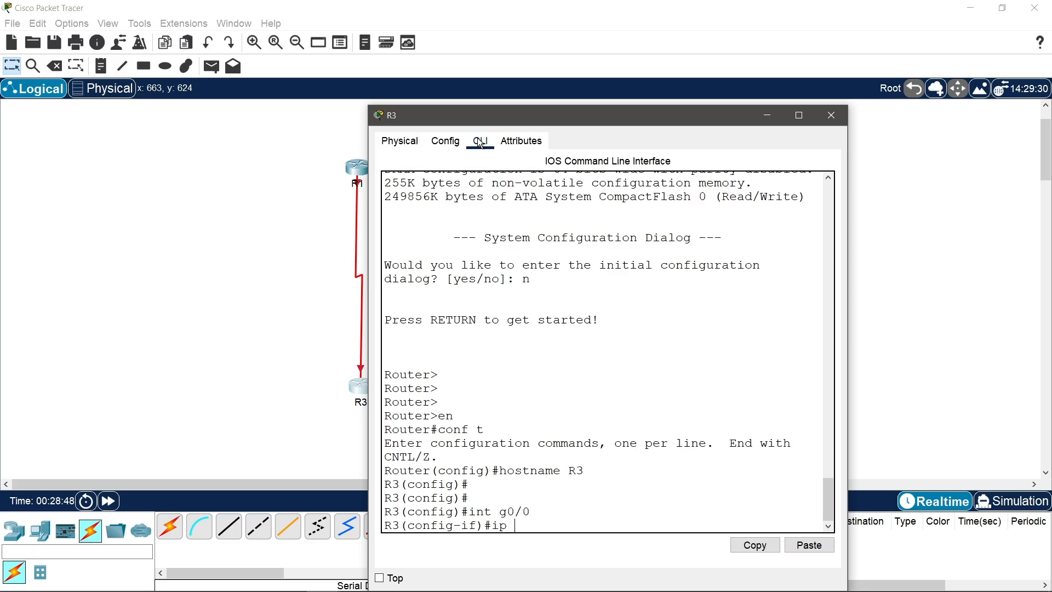
{"action": "type", "text": "address 192.168.3.1 255.255.255.0"}
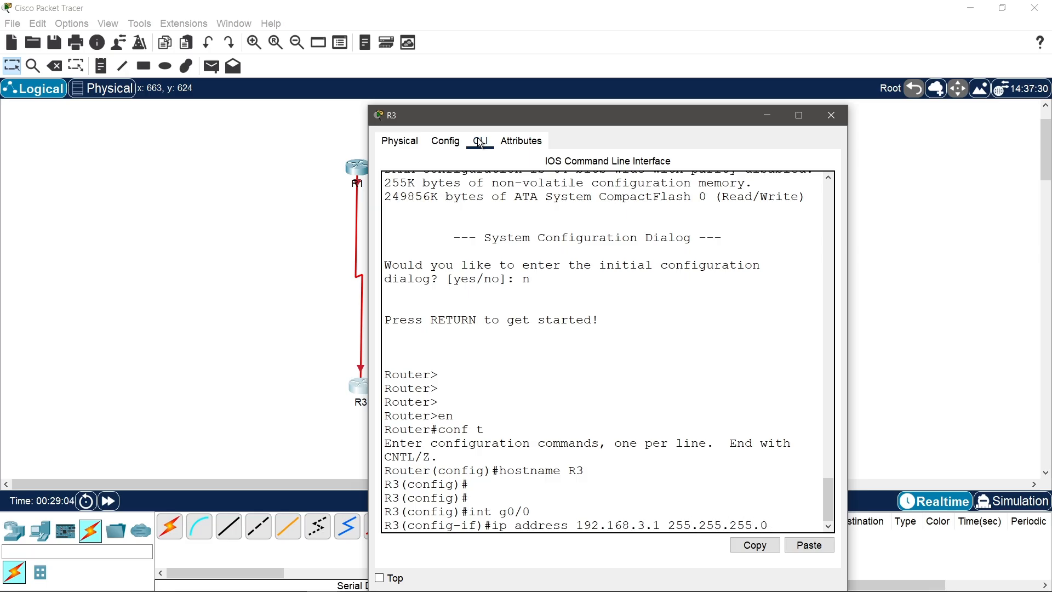
{"action": "key", "text": "Return"}
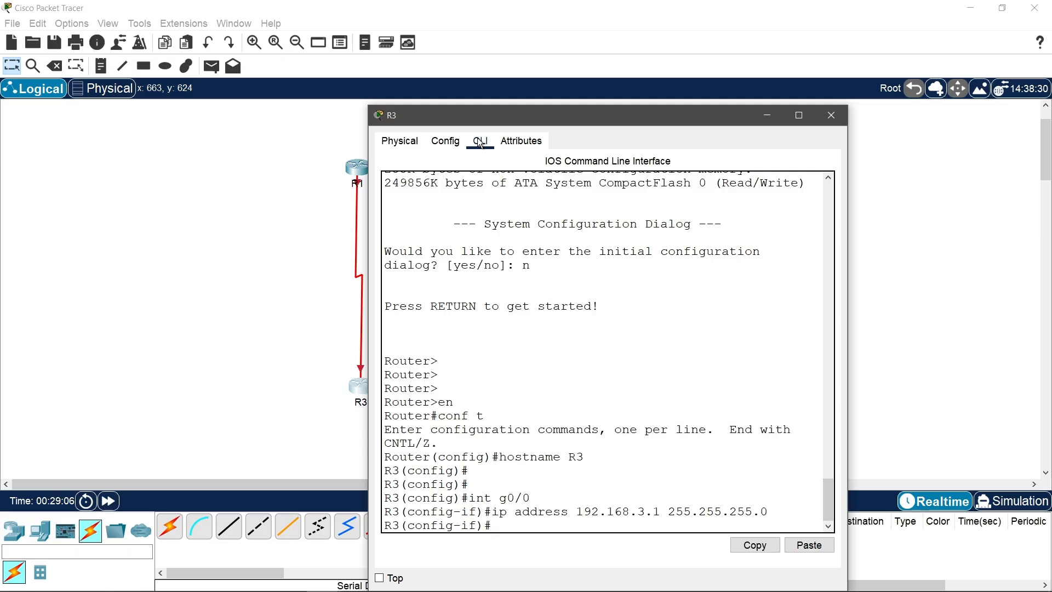
Step: Enable R3's g0/0 interface with no shutdown
{"action": "type", "text": "no shutdown"}
{"action": "key", "text": "Return"}
{"action": "key", "text": "Return"}
{"action": "key", "text": "Return"}
{"action": "key", "text": "Return"}
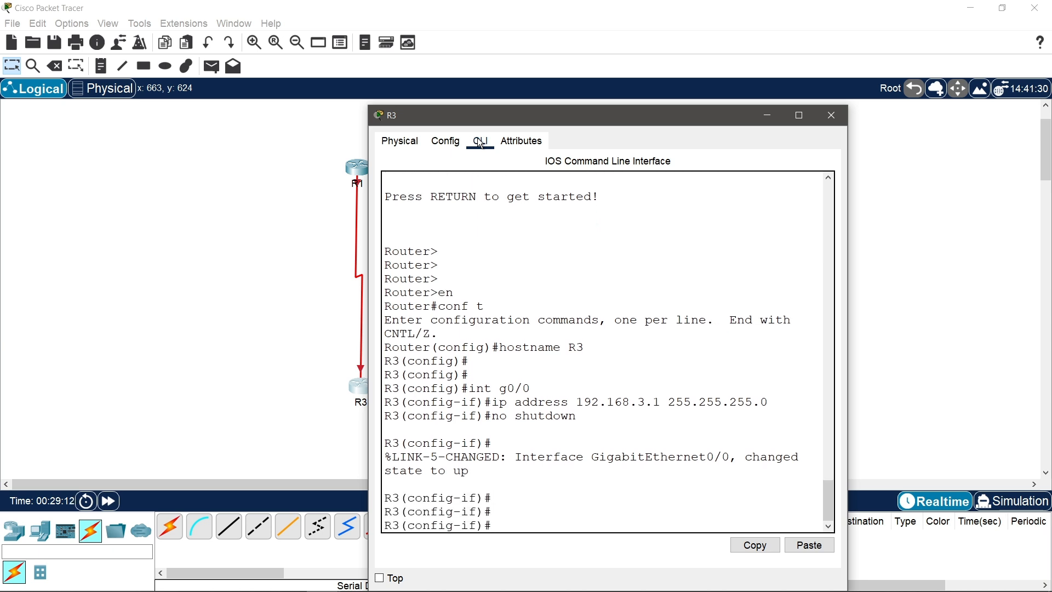
Step: Exit g0/0 interface configuration on R3 and save the running configuration with do wr
{"action": "type", "text": "exit"}
{"action": "key", "text": "Return"}
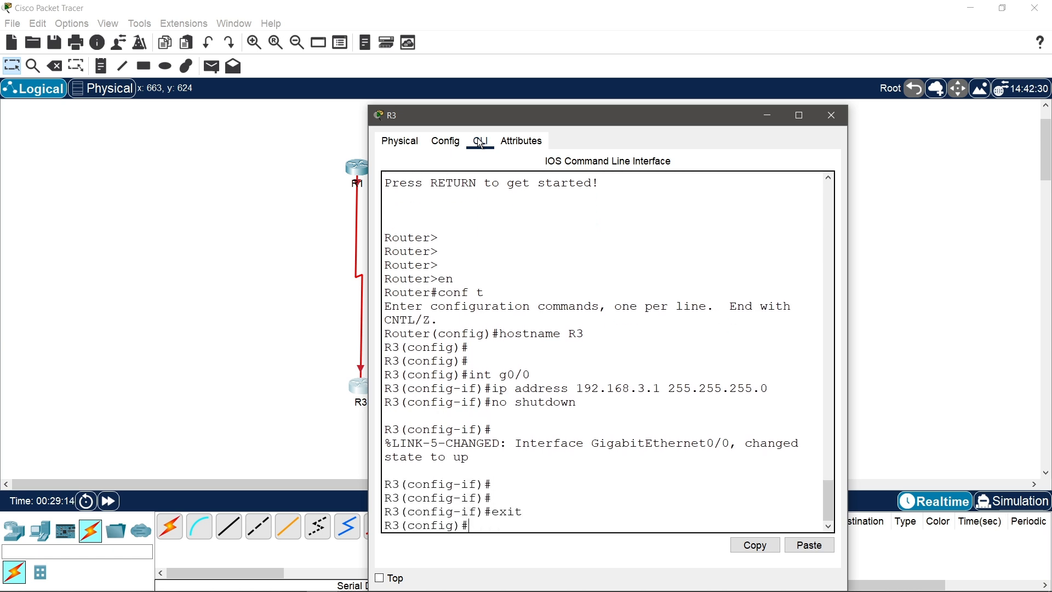
{"action": "type", "text": "do wr"}
{"action": "key", "text": "Return"}
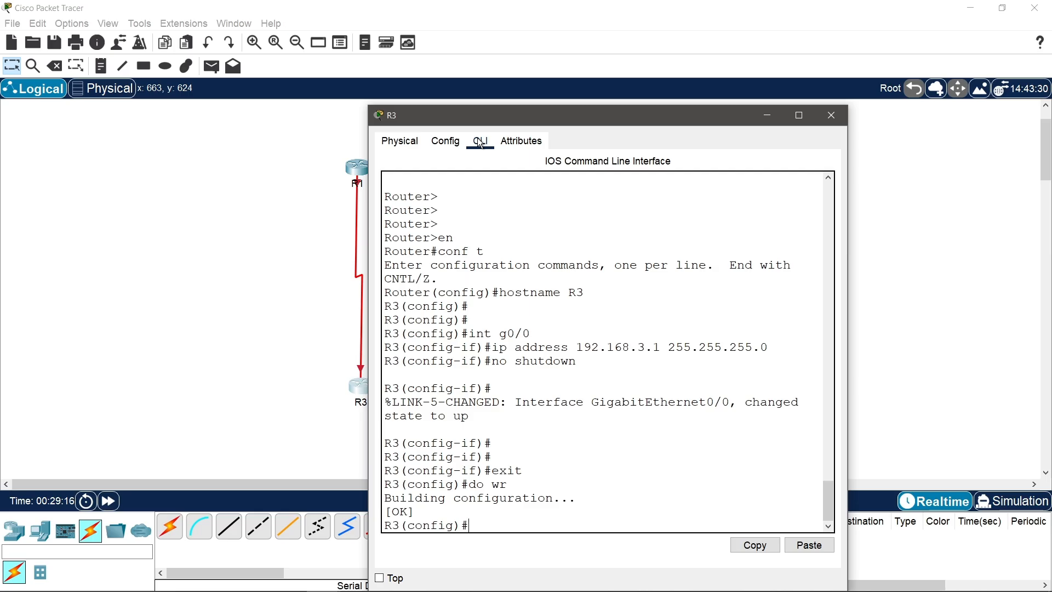
{"action": "key", "text": "Return"}
{"action": "key", "text": "Return"}
{"action": "key", "text": "Return"}
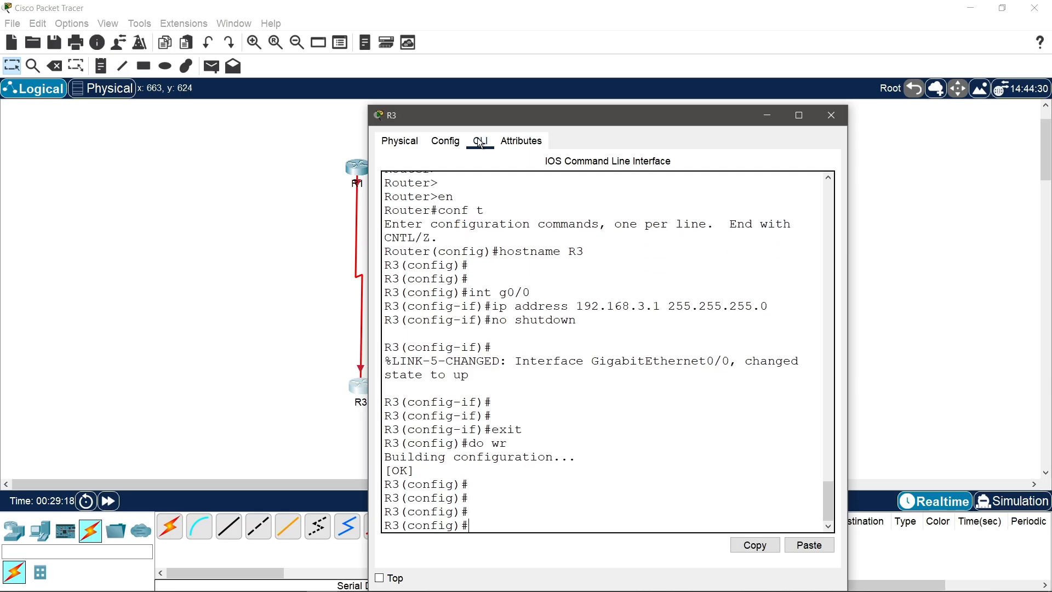
Step: Enter se0/0/0 interface configuration on R3 and assign IP address 10.0.1.2 with mask 255.255.255.252
{"action": "type", "text": "int se0/0/0"}
{"action": "key", "text": "Return"}
{"action": "type", "text": "ip adrd"}
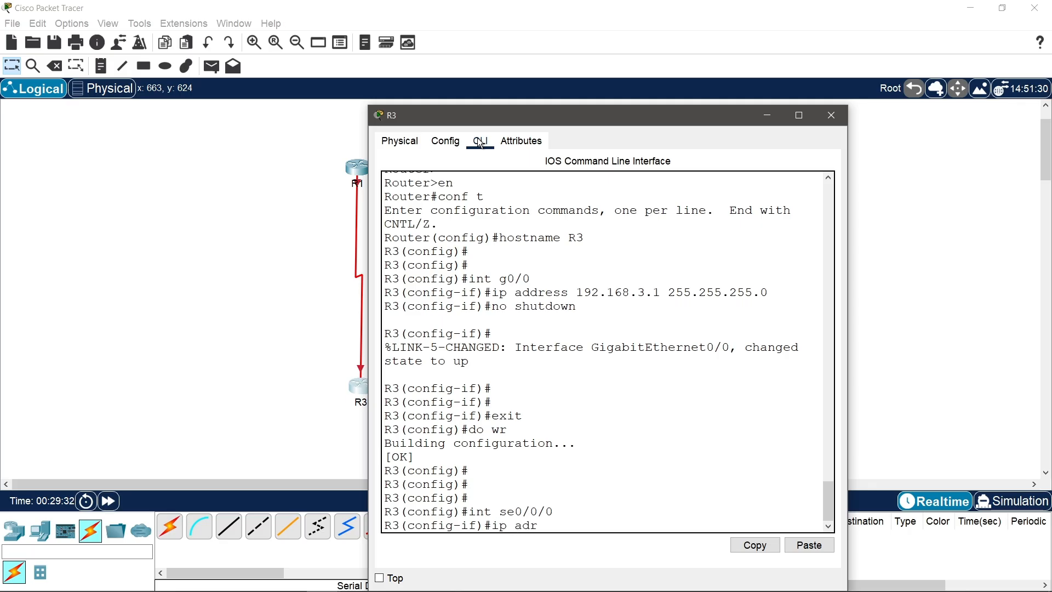
{"action": "key", "text": "BackSpace"}
{"action": "key", "text": "BackSpace"}
{"action": "type", "text": "dress 10.0.1.2 255.255."}
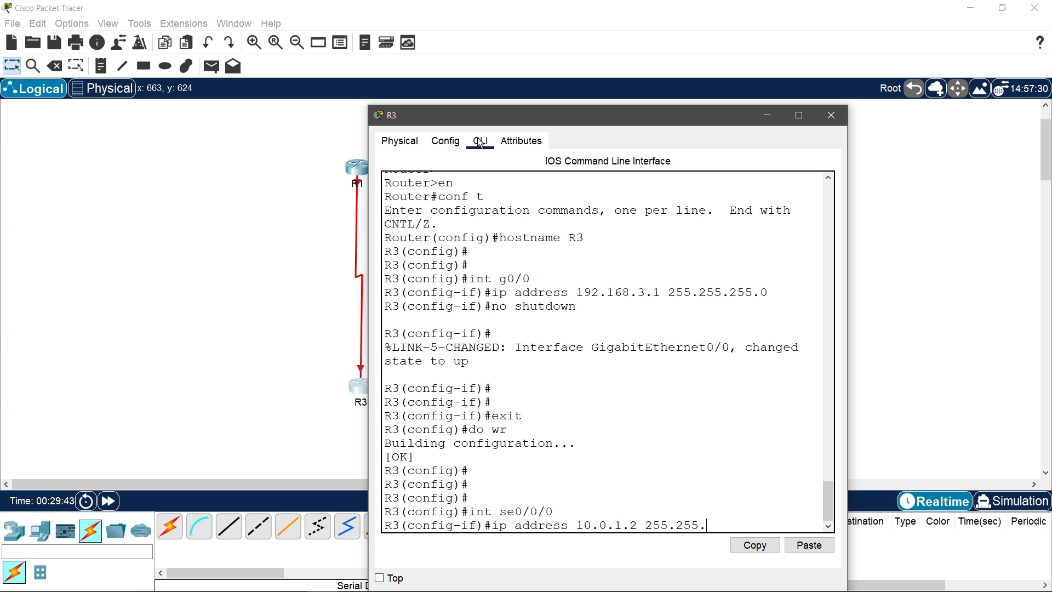
{"action": "type", "text": "255.252"}
{"action": "key", "text": "Return"}
Step: Enable R3's se0/0/0 interface with no shutdown
{"action": "type", "text": "nfig-if)#n"}
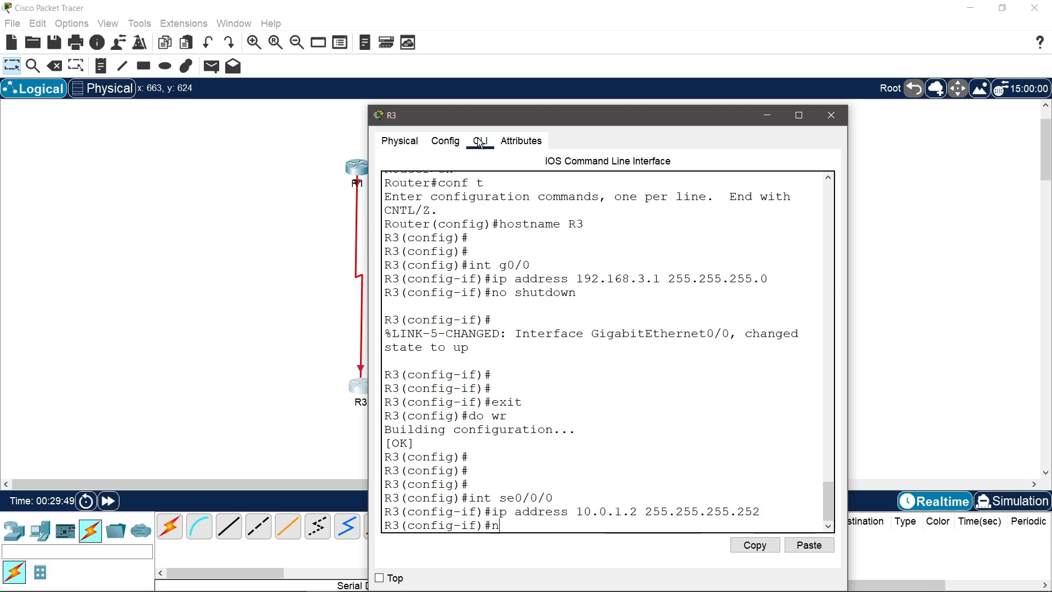
{"action": "type", "text": "o shutdown"}
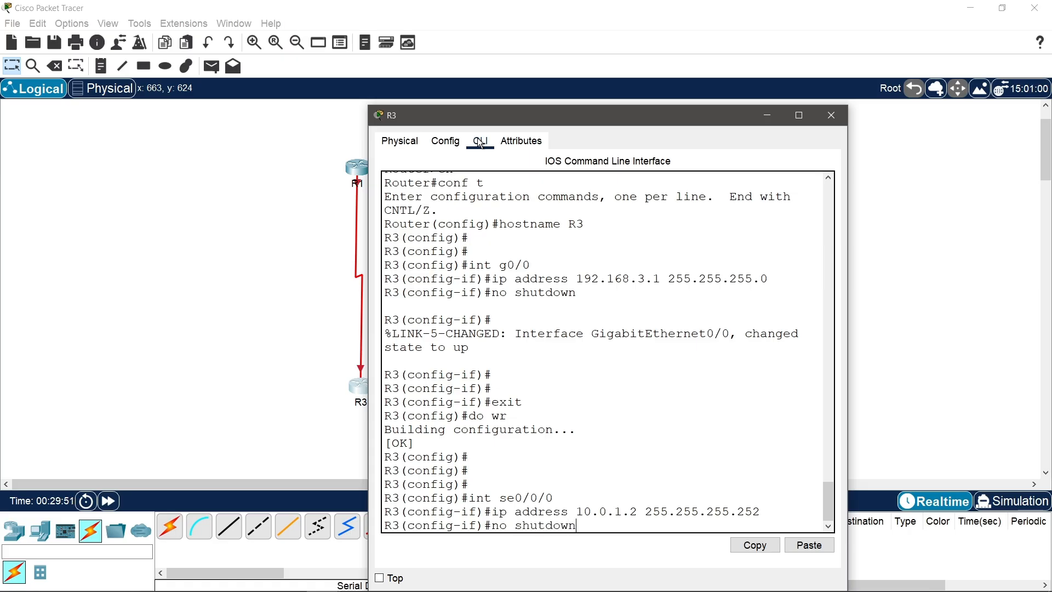
{"action": "key", "text": "Return"}
{"action": "key", "text": "Return"}
{"action": "key", "text": "Return"}
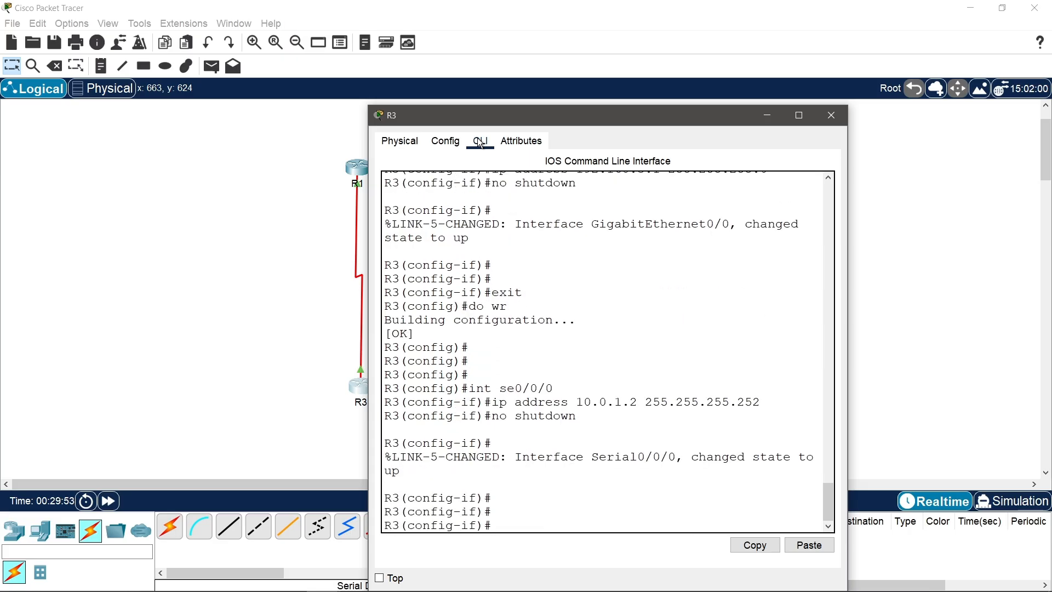
Step: Exit se0/0/0 interface configuration on R3 and save the running configuration with do wr
{"action": "type", "text": "exit do"}
{"action": "key", "text": "BackSpace"}
{"action": "key", "text": "BackSpace"}
{"action": "key", "text": "BackSpace"}
{"action": "key", "text": "BackSpace"}
{"action": "key", "text": "Return"}
{"action": "type", "text": "do"}
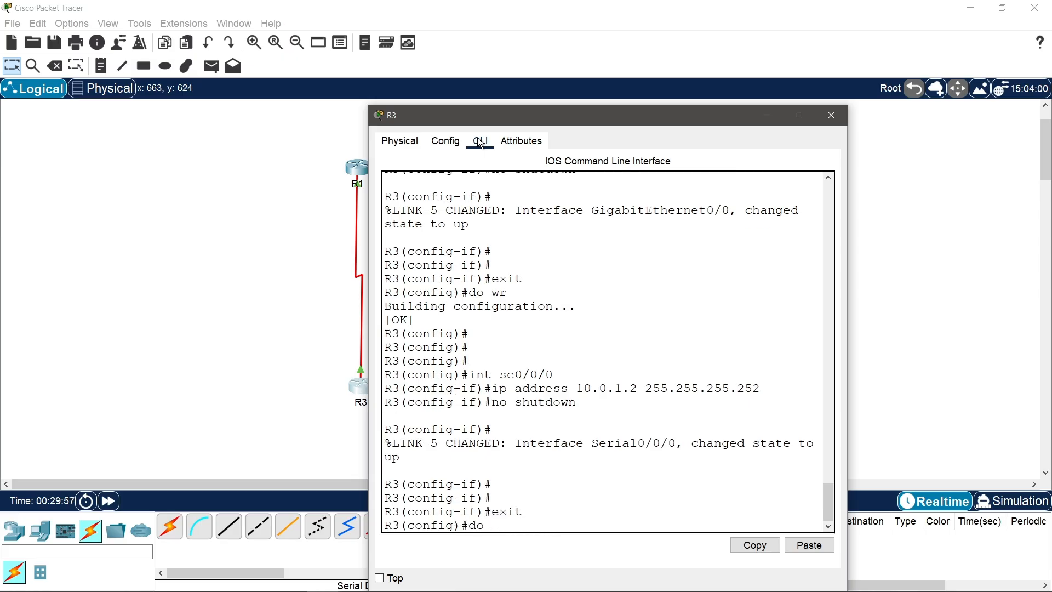
{"action": "type", "text": " wr"}
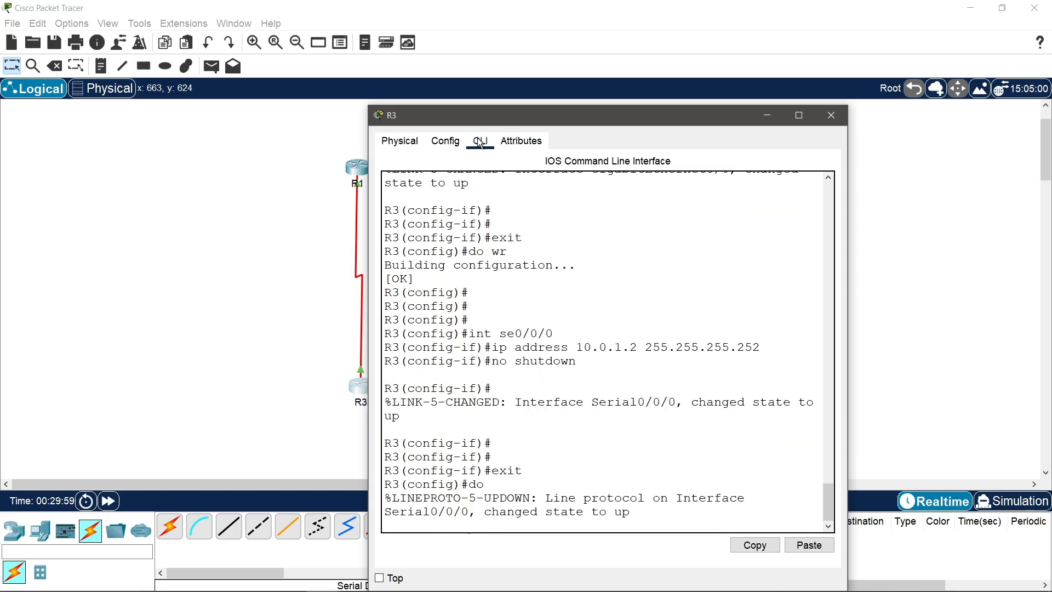
{"action": "key", "text": "Return"}
{"action": "key", "text": "Return"}
{"action": "key", "text": "Return"}
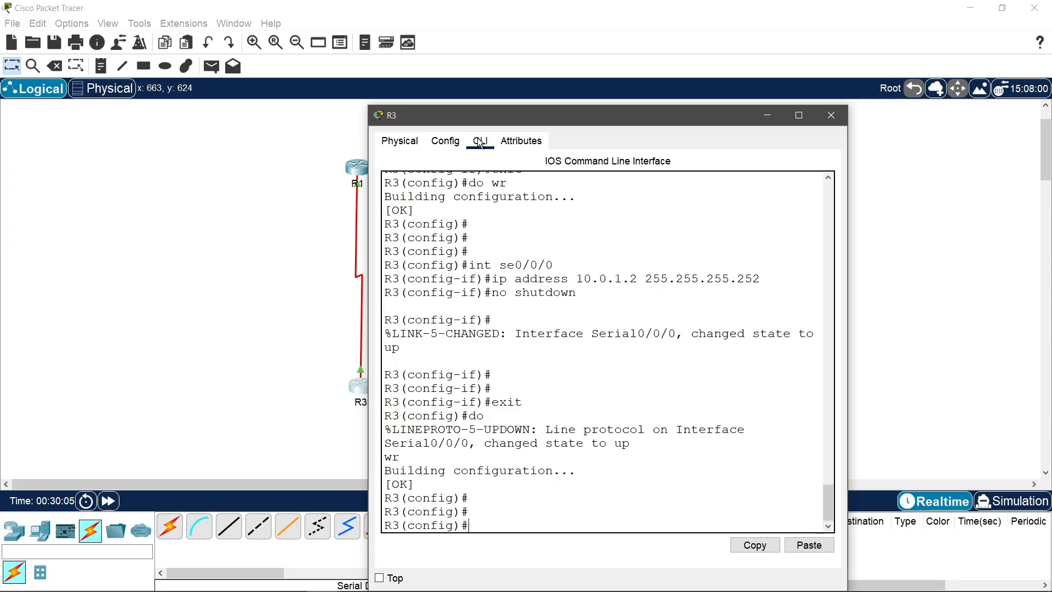
Step: Enter se0/0/1 interface configuration on R3 and assign IP address 10.0.3.1 with mask 255.255.255.252
{"action": "type", "text": "int se"}
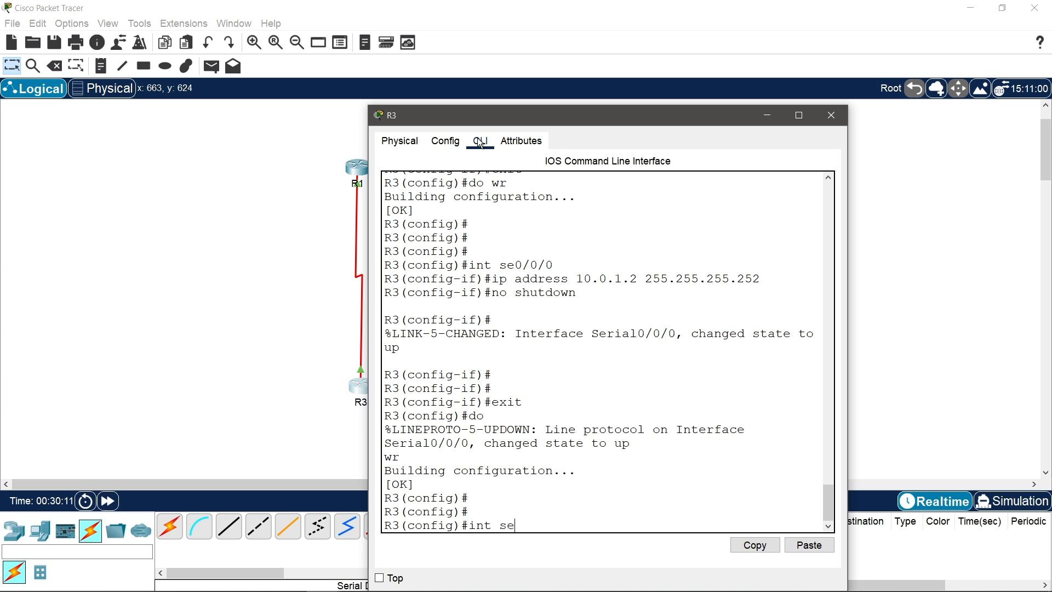
{"action": "type", "text": "0/0"}
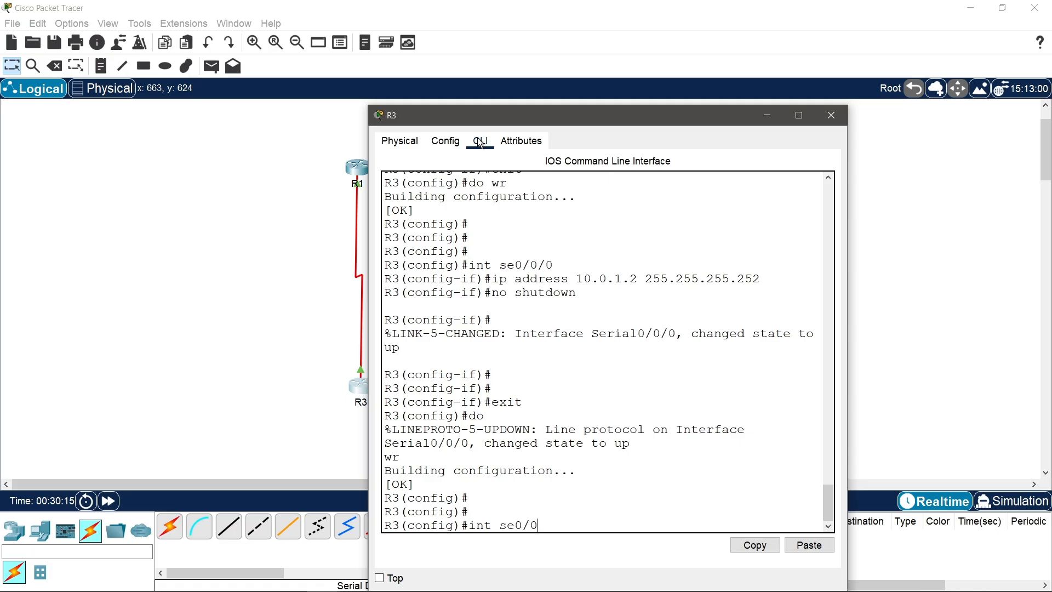
{"action": "type", "text": "/1"}
{"action": "key", "text": "Return"}
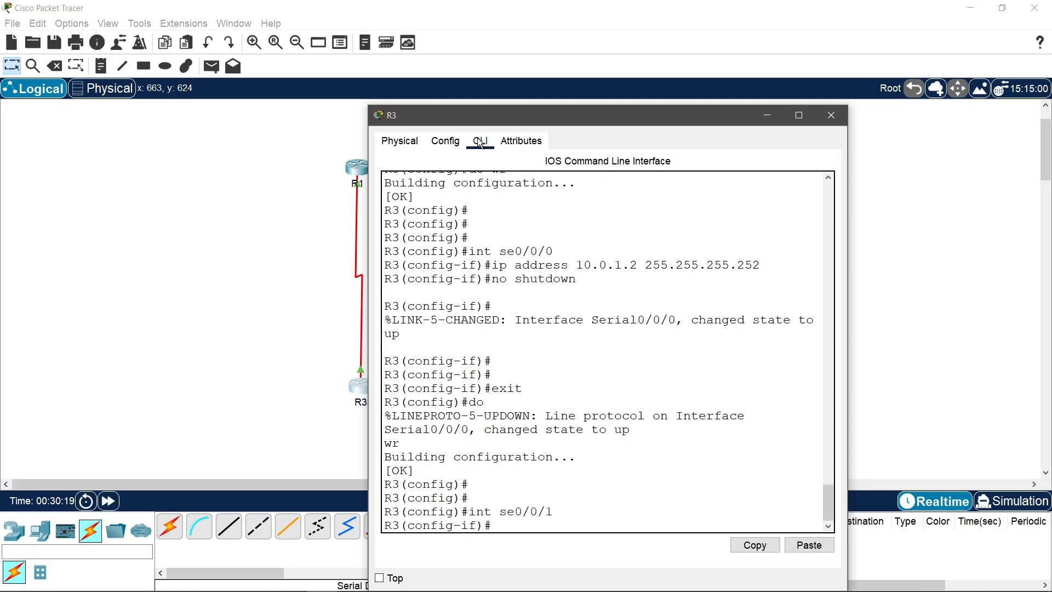
{"action": "type", "text": "ip adddr"}
{"action": "key", "text": "BackSpace"}
{"action": "key", "text": "BackSpace"}
{"action": "type", "text": "ress 10.0.3.1"}
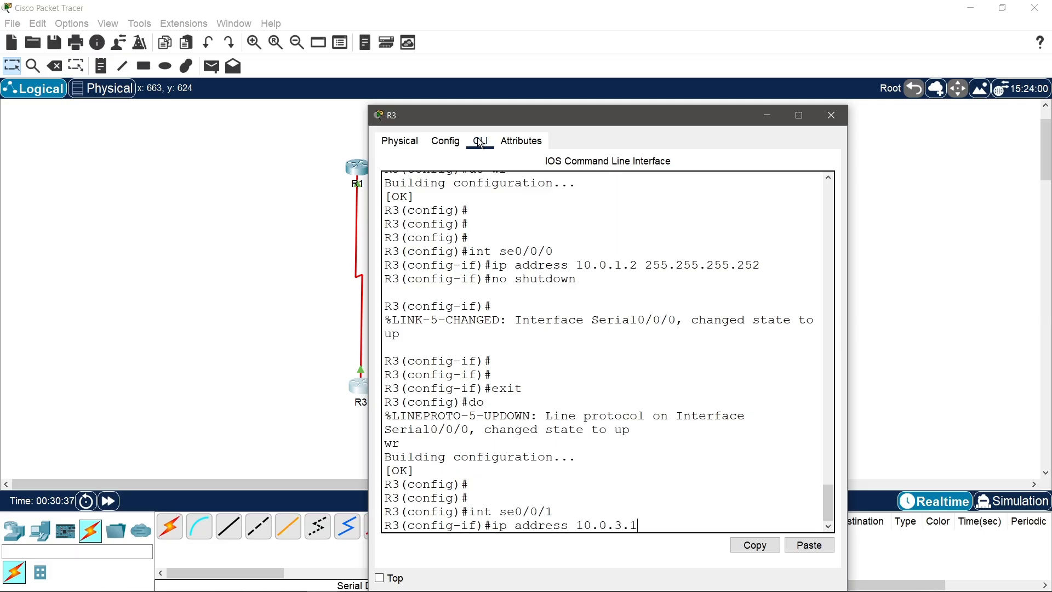
{"action": "type", "text": " 255.255.255.252"}
{"action": "key", "text": "Return"}
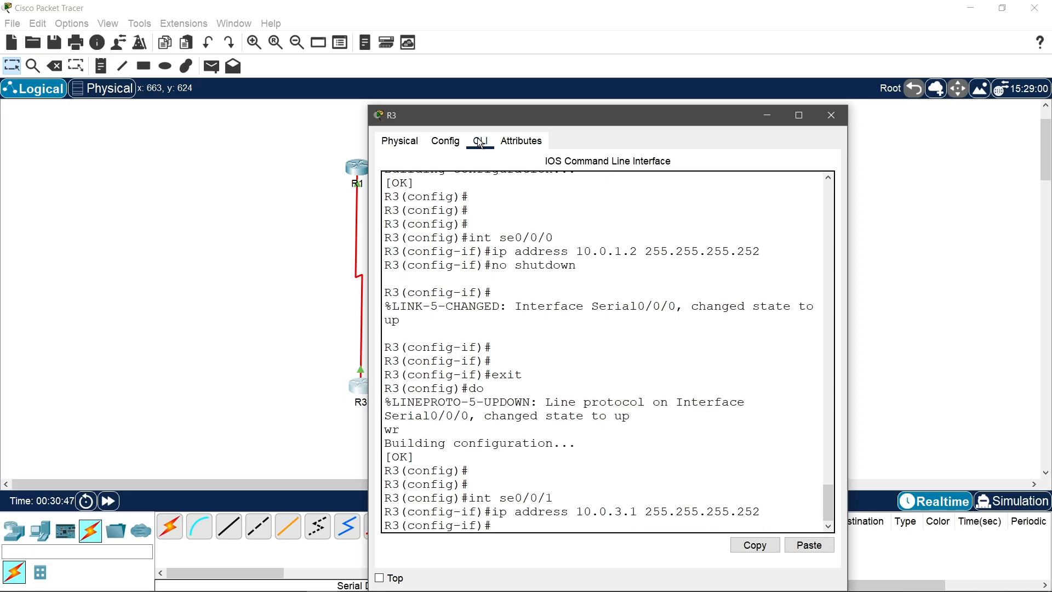
Step: Enable R3's se0/0/1 interface with no shutdown
{"action": "type", "text": "no shutdown"}
{"action": "key", "text": "Return"}
{"action": "key", "text": "Return"}
Step: Exit se0/0/1 interface configuration, save R3's running configuration with do wr and close the R3 window
{"action": "type", "text": "exit"}
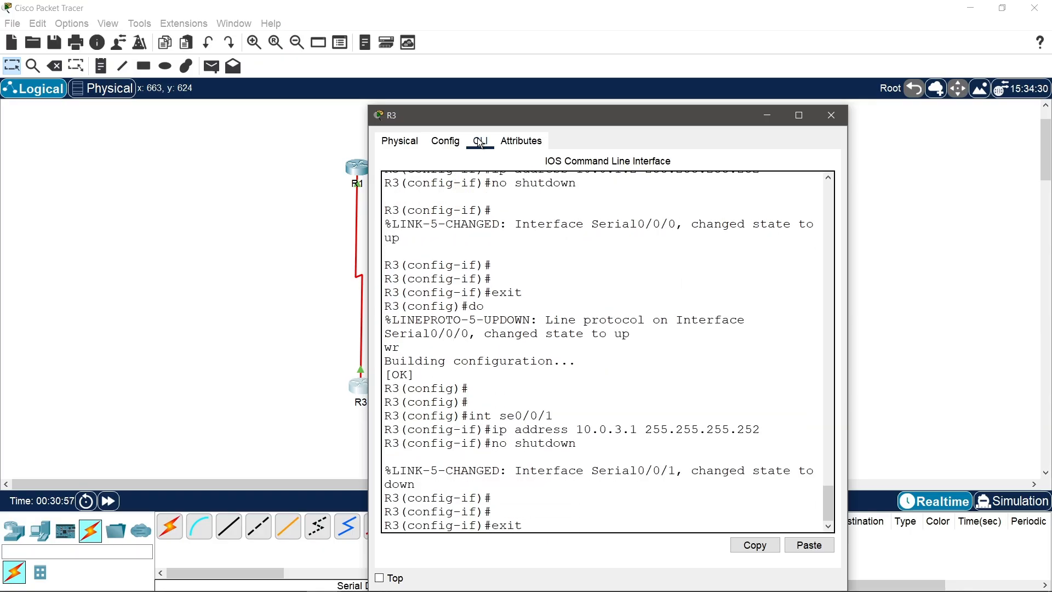
{"action": "key", "text": "Return"}
{"action": "type", "text": "do wr"}
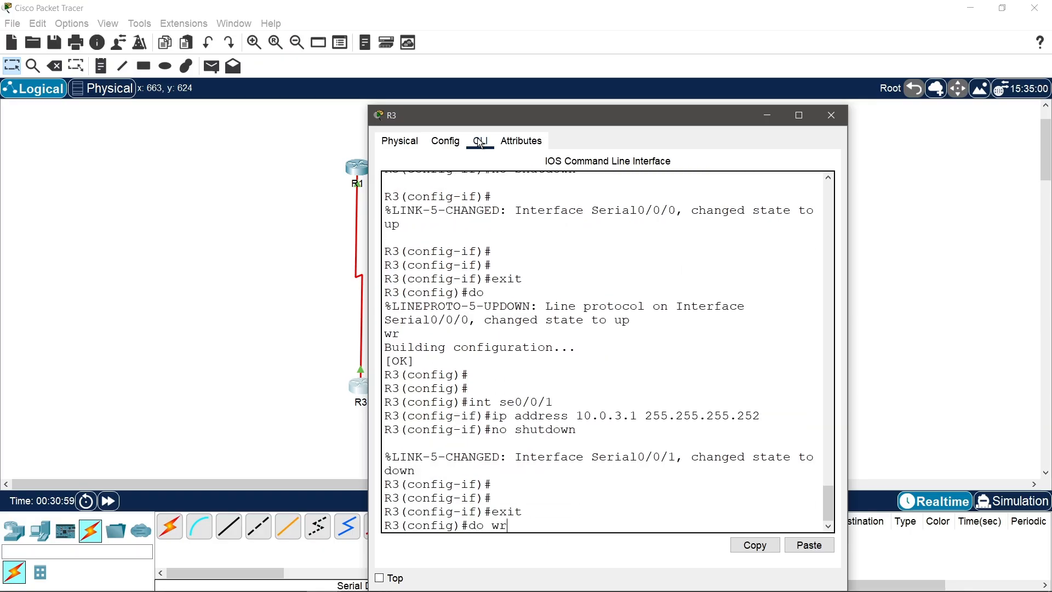
{"action": "key", "text": "Return"}
{"action": "key", "text": "Return"}
{"action": "key", "text": "Return"}
{"action": "key", "text": "Return"}
{"action": "key", "text": "Return"}
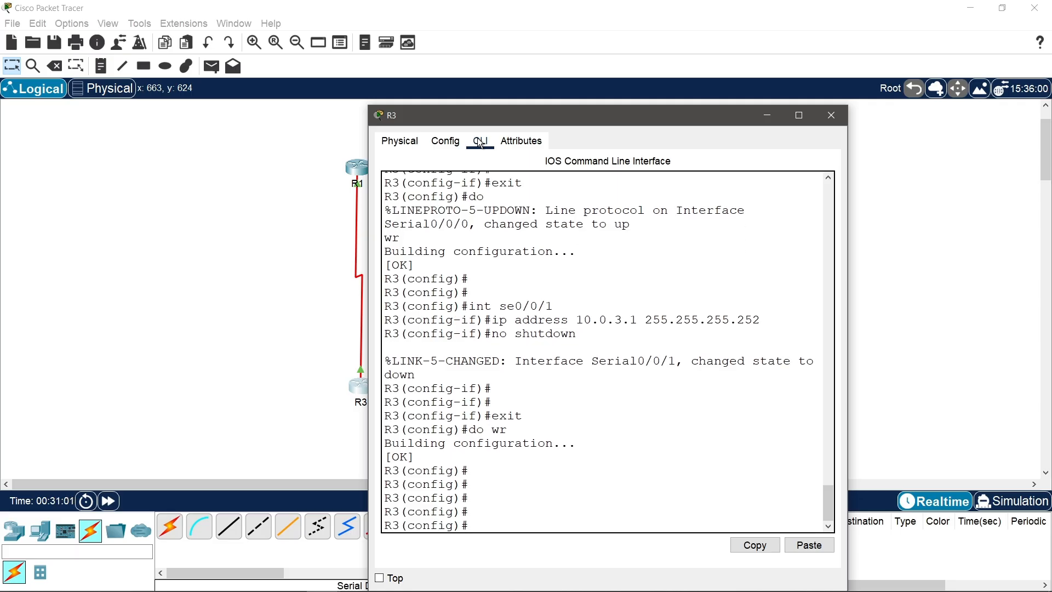
{"action": "left_click", "coordinate": [837, 111]}
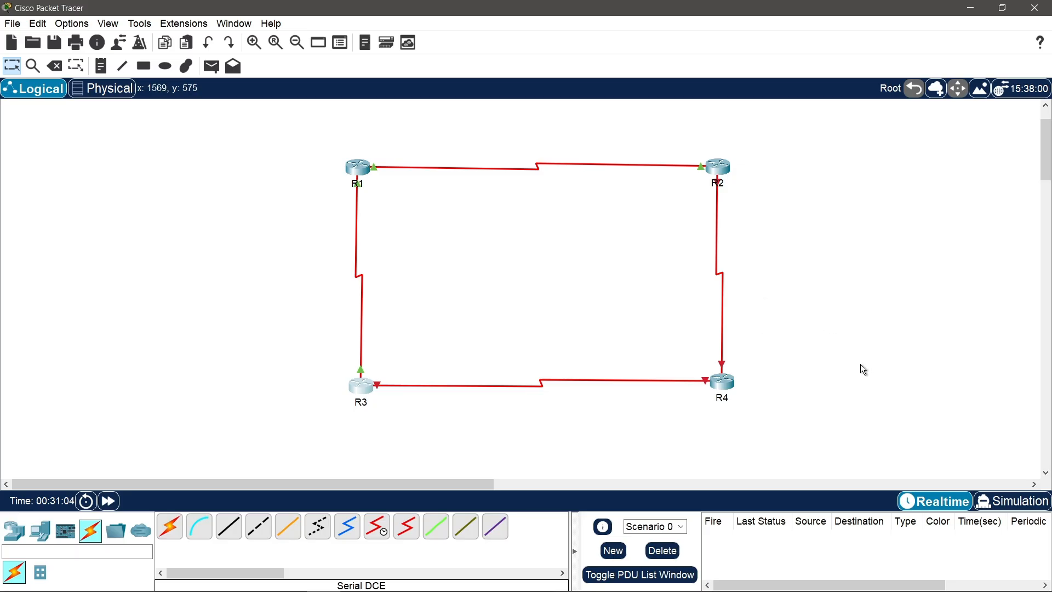
Step: Open R4's command line interface and decline the initial configuration dialog
{"action": "left_click", "coordinate": [723, 382]}
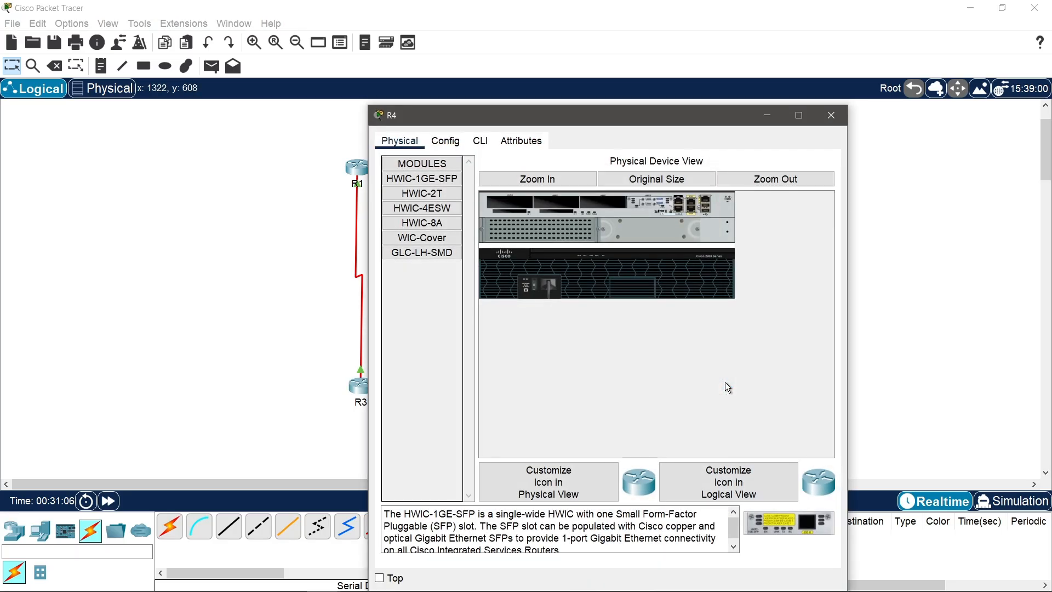
{"action": "left_click", "coordinate": [482, 142]}
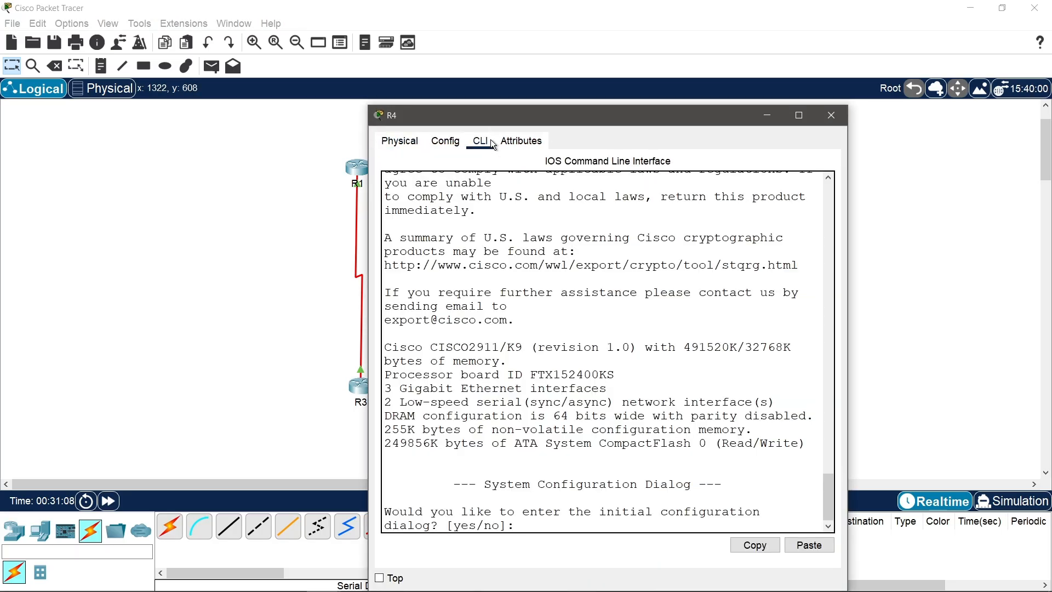
{"action": "type", "text": "n"}
{"action": "key", "text": "Return"}
{"action": "key", "text": "Return"}
{"action": "key", "text": "Return"}
{"action": "key", "text": "Return"}
{"action": "key", "text": "Return"}
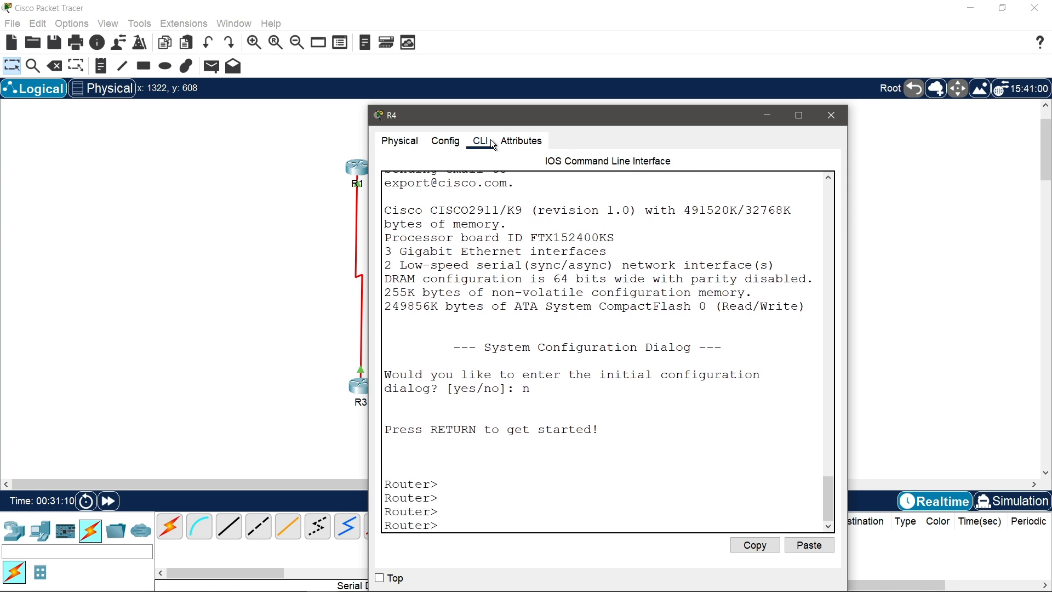
Step: Enter global configuration mode on the fourth router and set its hostname to R4
{"action": "type", "text": "en"}
{"action": "key", "text": "Return"}
{"action": "type", "text": "co"}
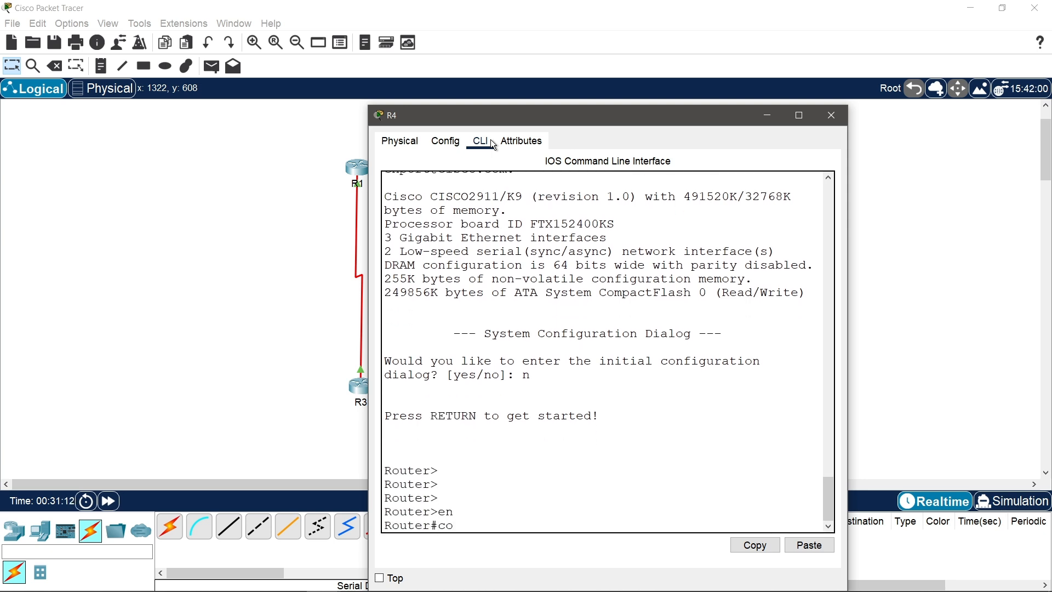
{"action": "type", "text": "nf t"}
{"action": "key", "text": "Return"}
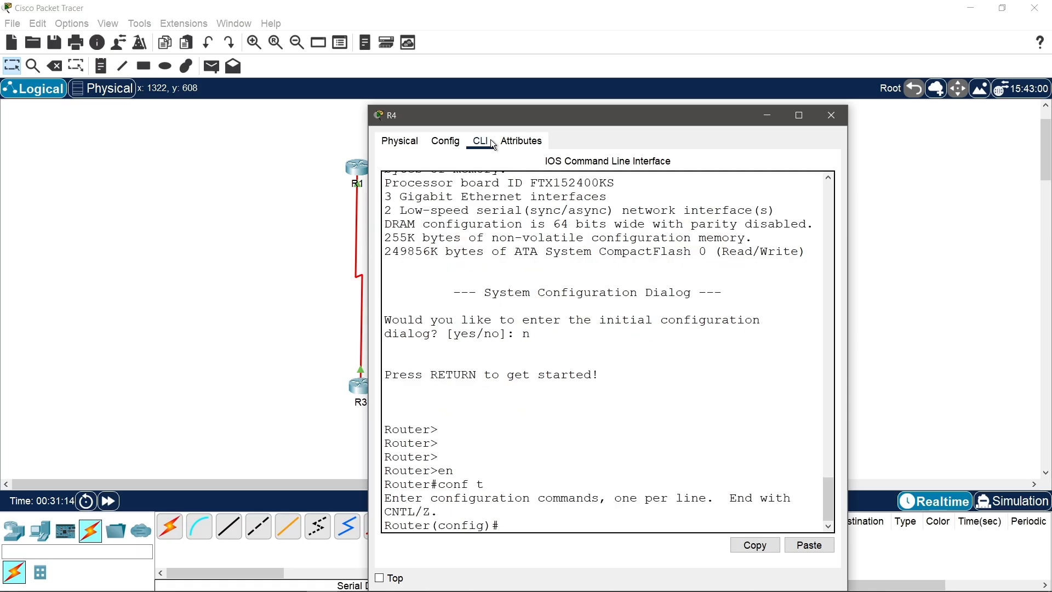
{"action": "type", "text": "hostname R4"}
{"action": "key", "text": "Return"}
{"action": "key", "text": "Return"}
{"action": "key", "text": "Return"}
{"action": "key", "text": "Return"}
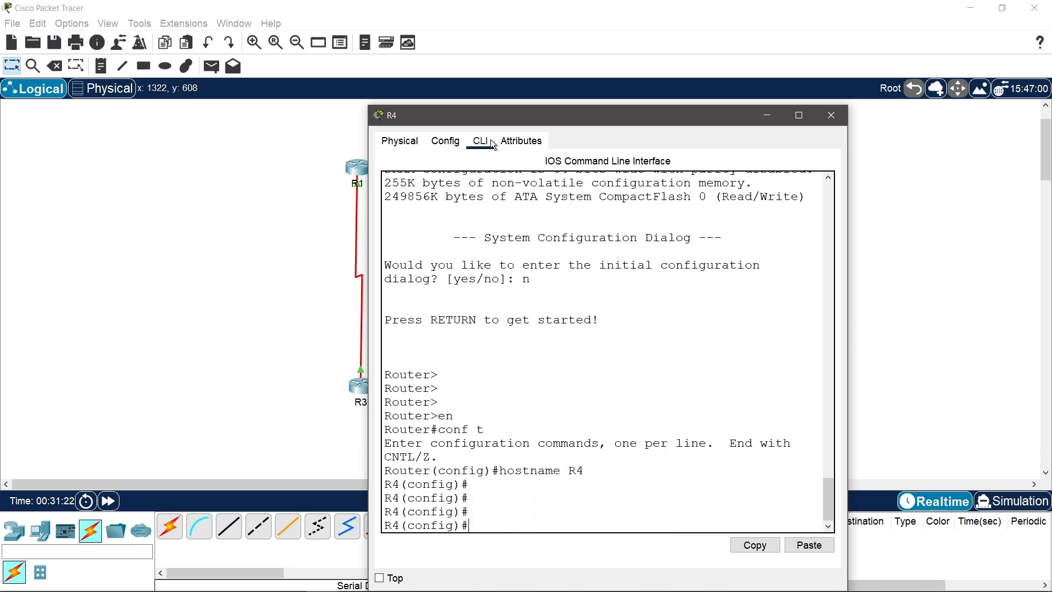
Step: Enter g0/0 interface configuration on R4 and assign IP address 192.168.4.1 with mask 255.255.255.0
{"action": "type", "text": "host"}
{"action": "key", "text": "BackSpace"}
{"action": "key", "text": "BackSpace"}
{"action": "key", "text": "BackSpace"}
{"action": "key", "text": "BackSpace"}
{"action": "type", "text": "int g0/0"}
{"action": "key", "text": "Return"}
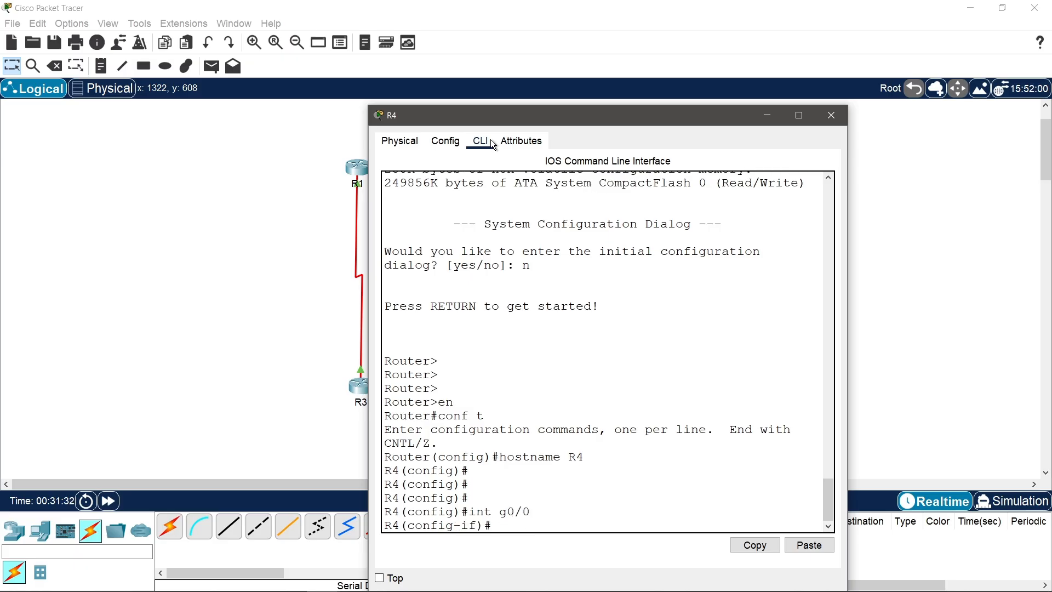
{"action": "type", "text": "ip address 192.168.4.1 255.255.255"}
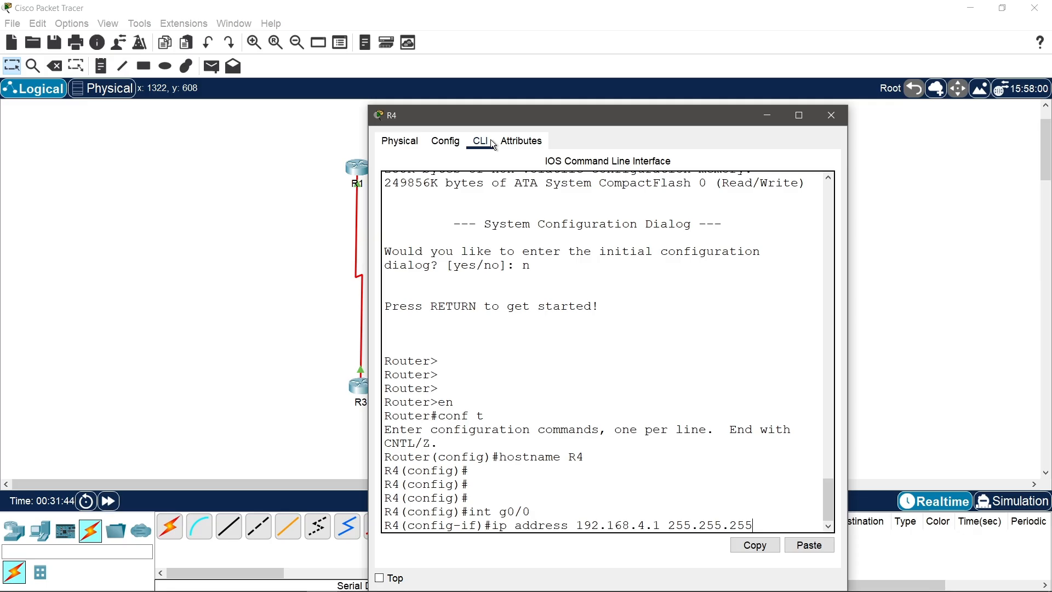
{"action": "type", "text": ".0"}
{"action": "key", "text": "Return"}
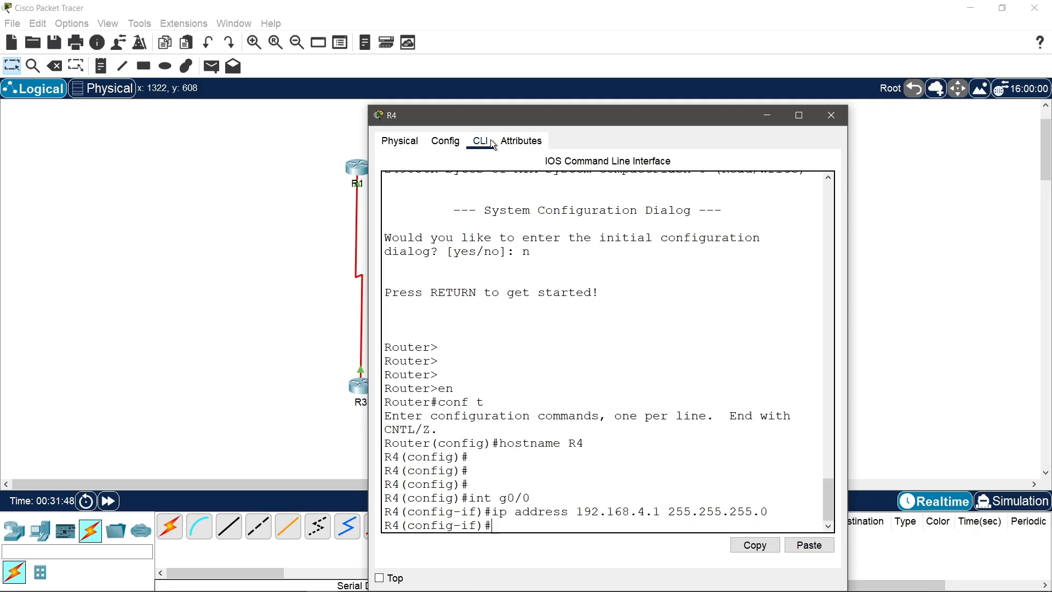
Step: Enable R4's g0/0 interface with no shutdown
{"action": "type", "text": "no shut"}
{"action": "key", "text": "Return"}
{"action": "key", "text": "Return"}
{"action": "key", "text": "Return"}
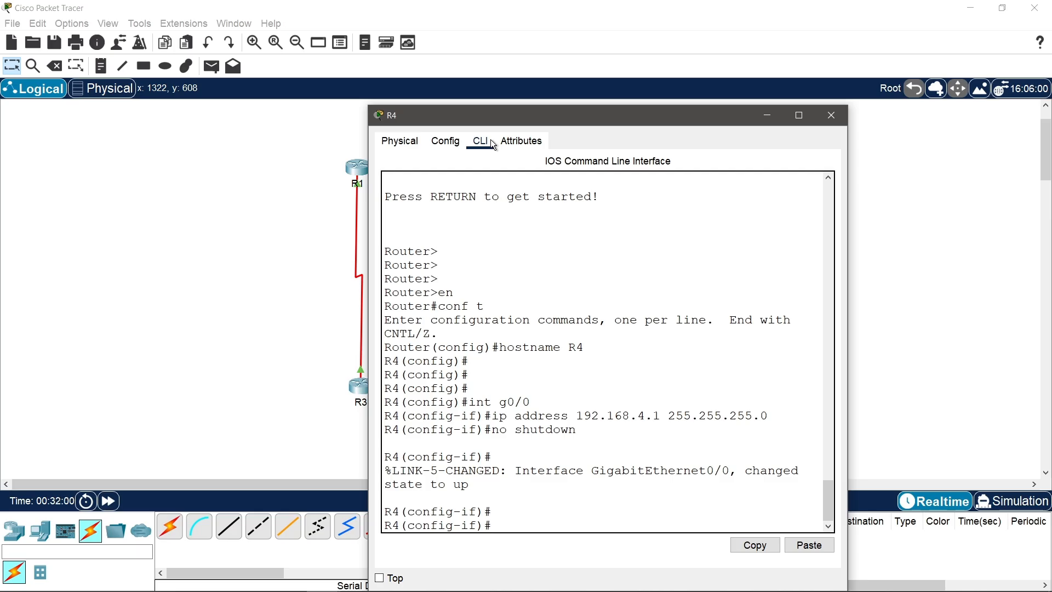
Step: Exit g0/0 interface configuration on R4 and save the running configuration with do wr
{"action": "type", "text": "exit"}
{"action": "key", "text": "Return"}
{"action": "type", "text": "do wr"}
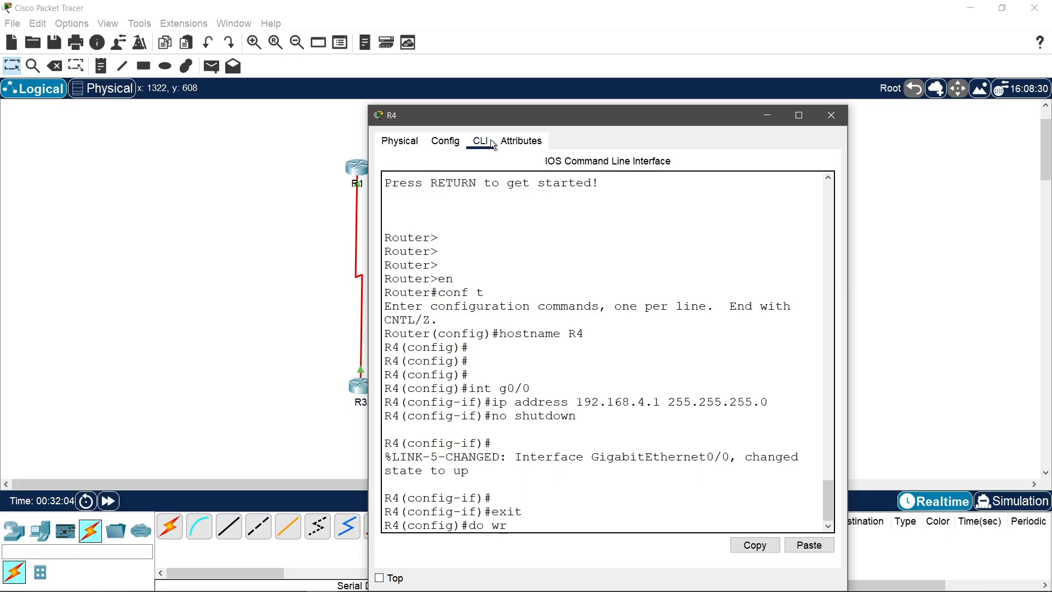
{"action": "key", "text": "Return"}
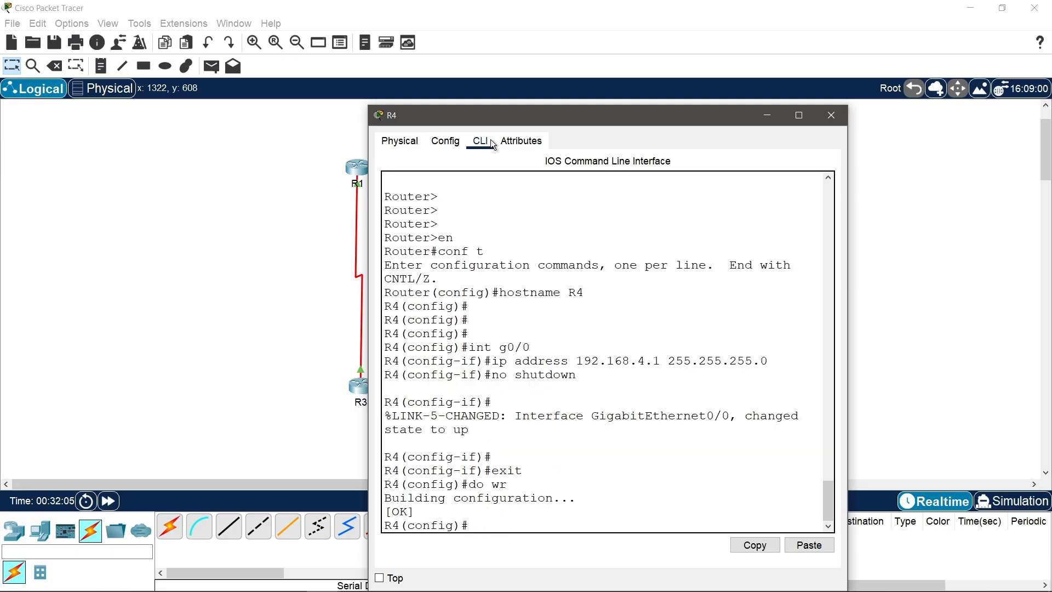
{"action": "key", "text": "Return"}
{"action": "key", "text": "Return"}
{"action": "key", "text": "Return"}
Step: Enter se0/0/0 interface configuration on R4 and assign IP address 10.0.2.2 with mask 255.255.255.252
{"action": "type", "text": "i"}
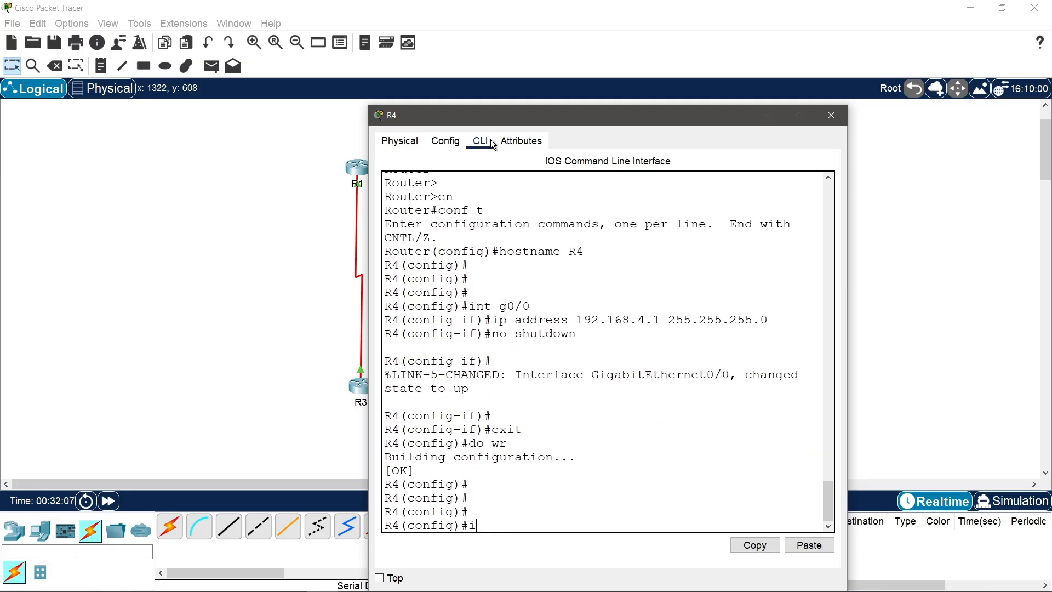
{"action": "type", "text": "nt se"}
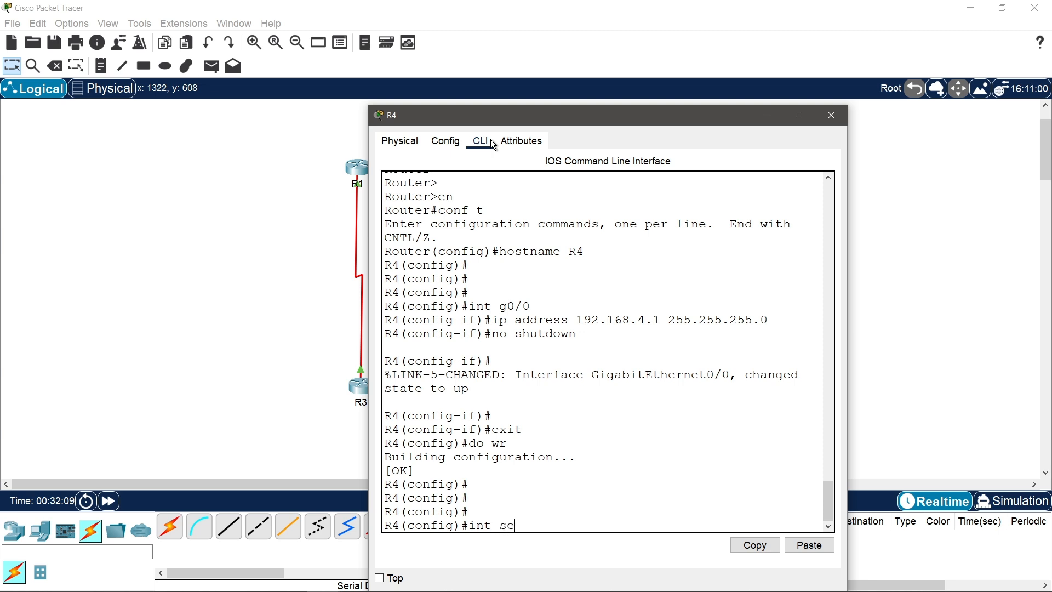
{"action": "type", "text": "0/0/0"}
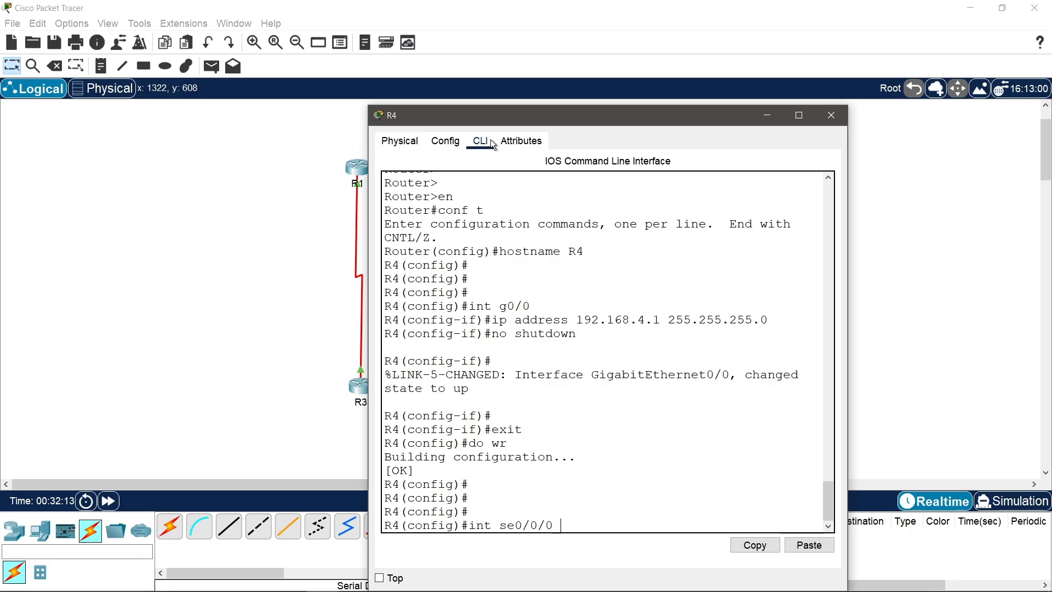
{"action": "key", "text": "Return"}
{"action": "type", "text": "ip "}
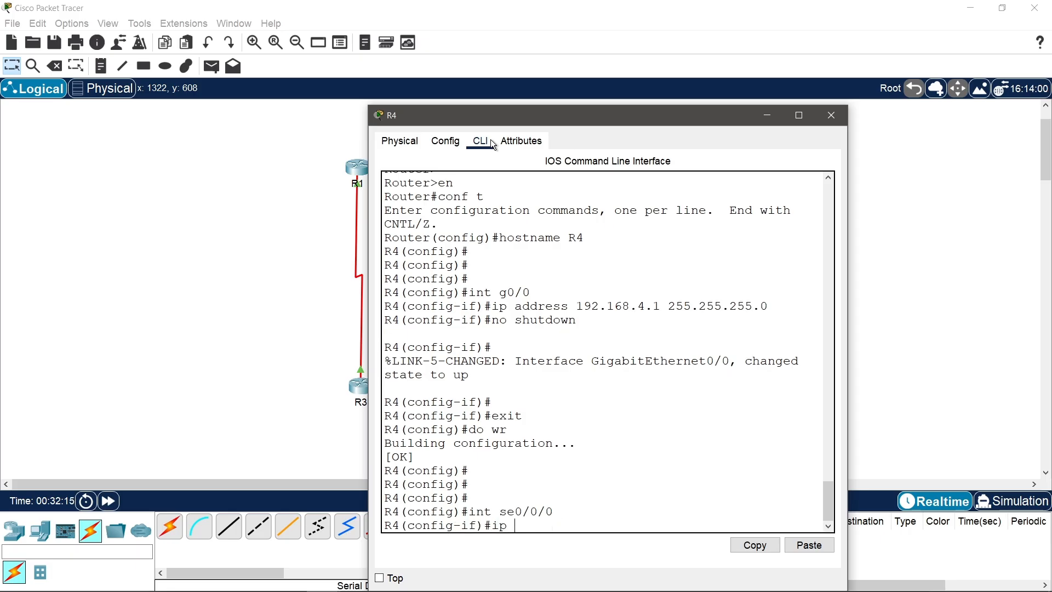
{"action": "type", "text": "address"}
{"action": "type", "text": "100"}
{"action": "key", "text": "BackSpace"}
{"action": "type", "text": ".0.2"}
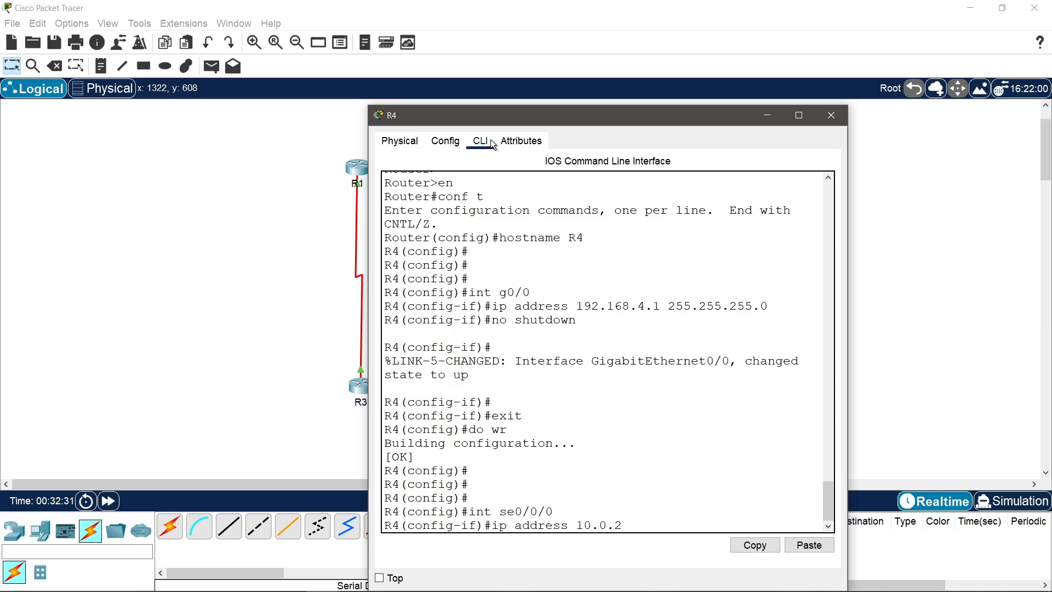
{"action": "type", "text": ".2 255.255.255.2525"}
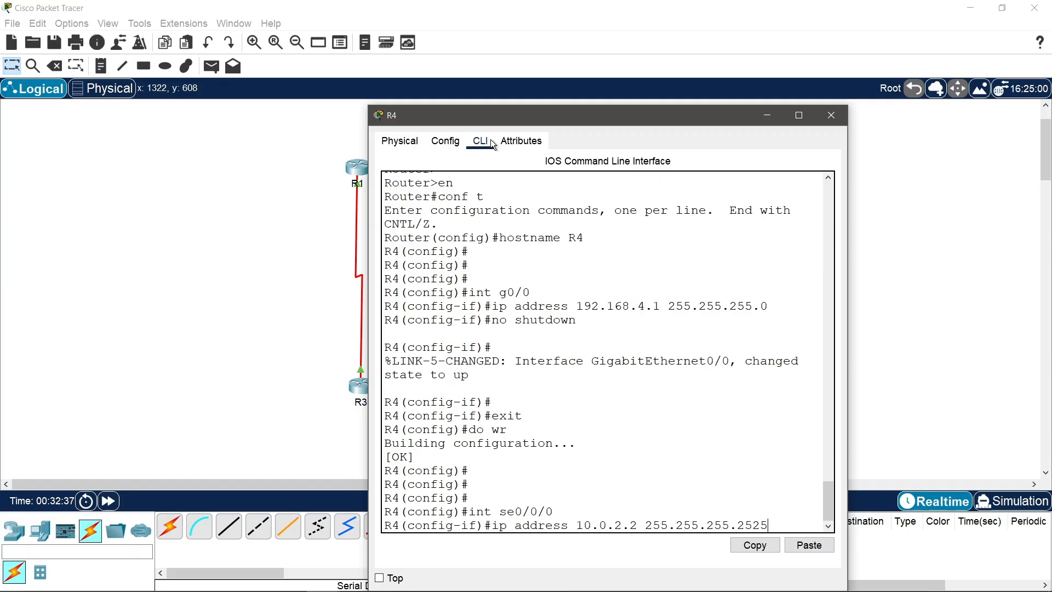
{"action": "key", "text": "BackSpace"}
{"action": "key", "text": "BackSpace"}
{"action": "key", "text": "BackSpace"}
{"action": "key", "text": "BackSpace"}
{"action": "type", "text": "252"}
{"action": "key", "text": "Return"}
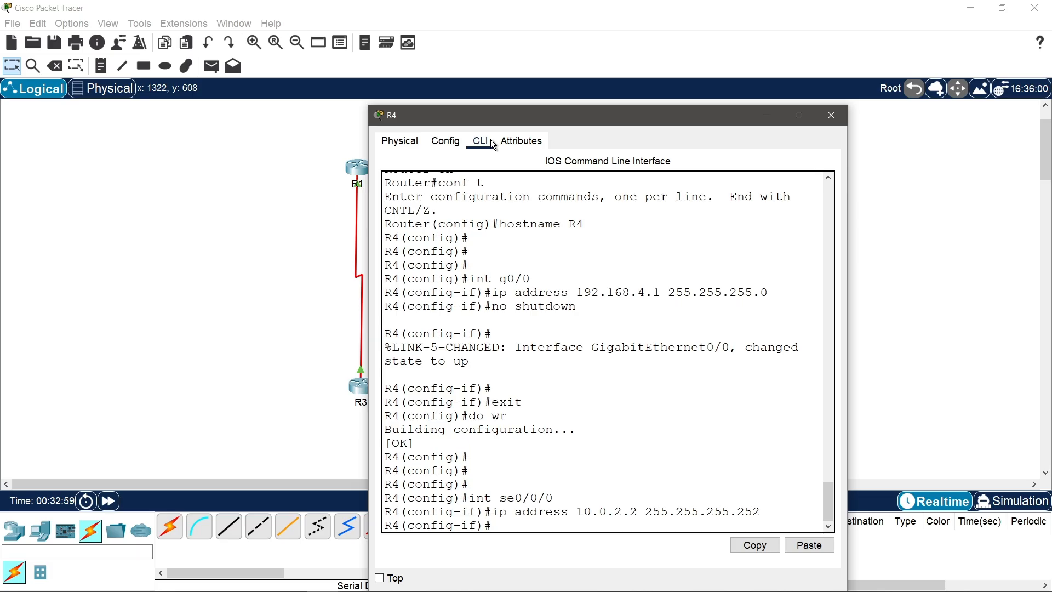
Step: Check the port labels on the routers' serial links in the topology and enable R4's se0/0/0 interface with no shutdown
{"action": "type", "text": "no"}
{"action": "left_click", "coordinate": [1007, 291]}
{"action": "left_click_drag", "start_coordinate": [490, 422], "coordinate": [452, 437]}
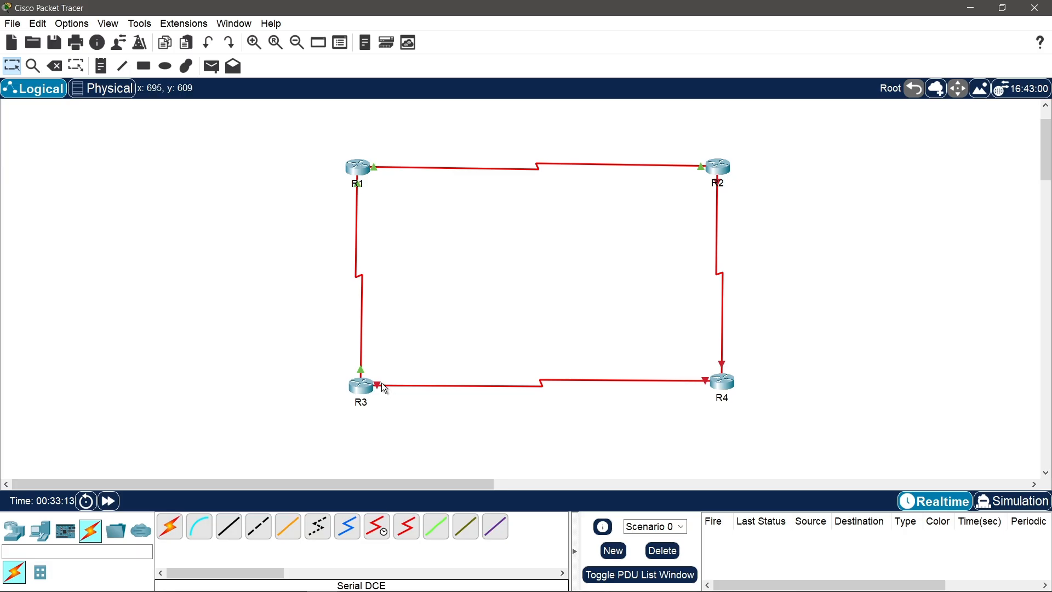
{"action": "mouse_move", "coordinate": [382, 391]}
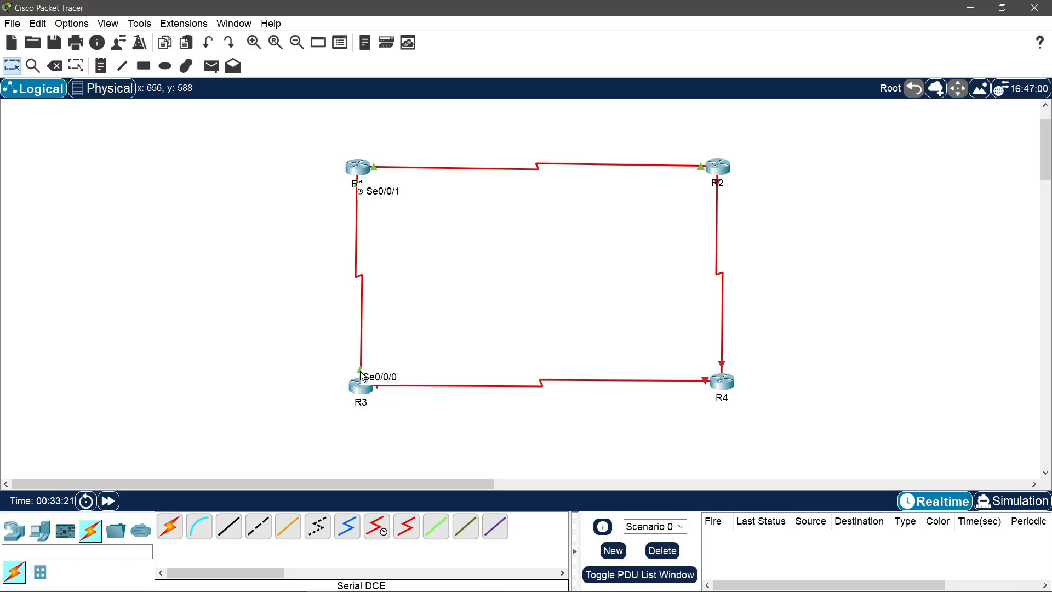
{"action": "mouse_move", "coordinate": [324, 588]}
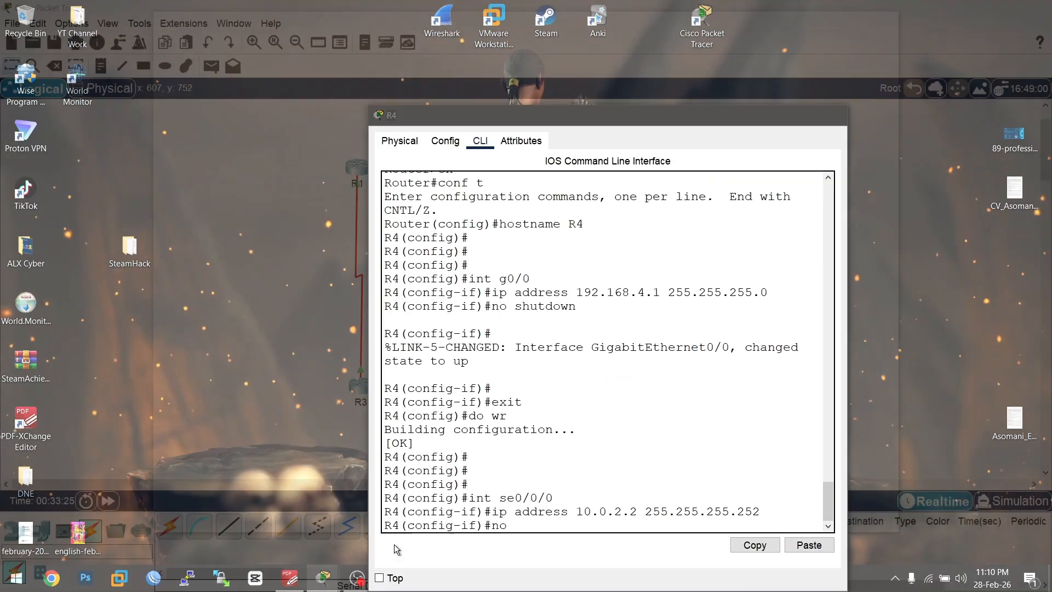
{"action": "left_click", "coordinate": [393, 544]}
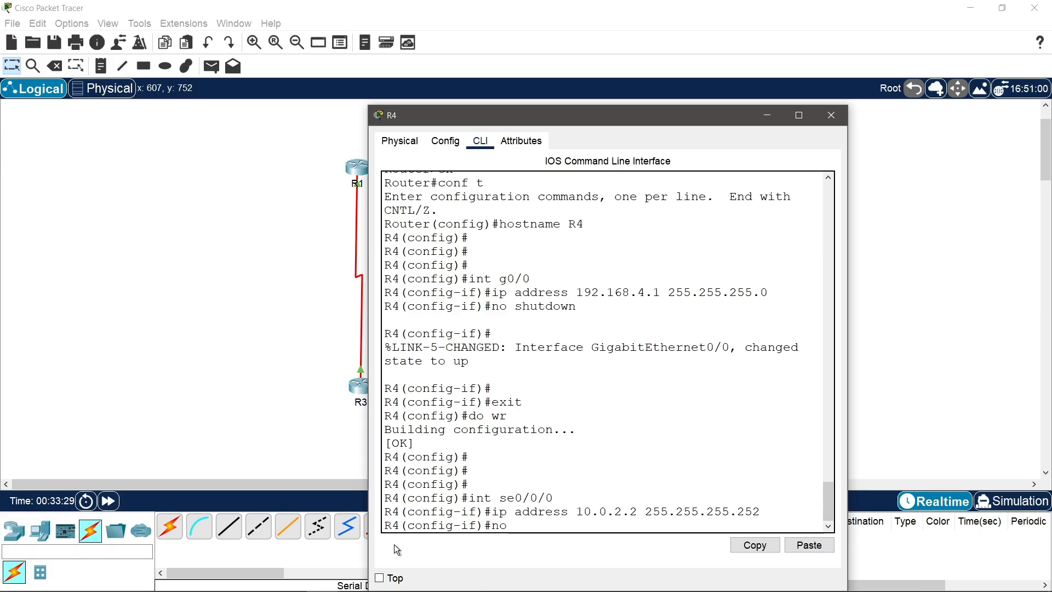
{"action": "left_click", "coordinate": [974, 355]}
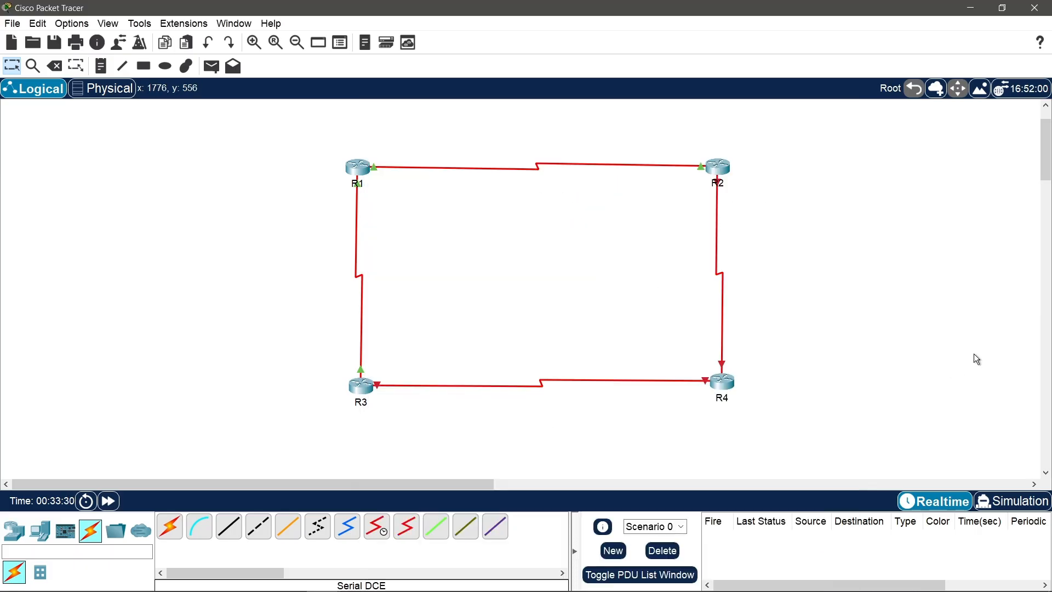
{"action": "mouse_move", "coordinate": [706, 387]}
{"action": "mouse_move", "coordinate": [349, 567]}
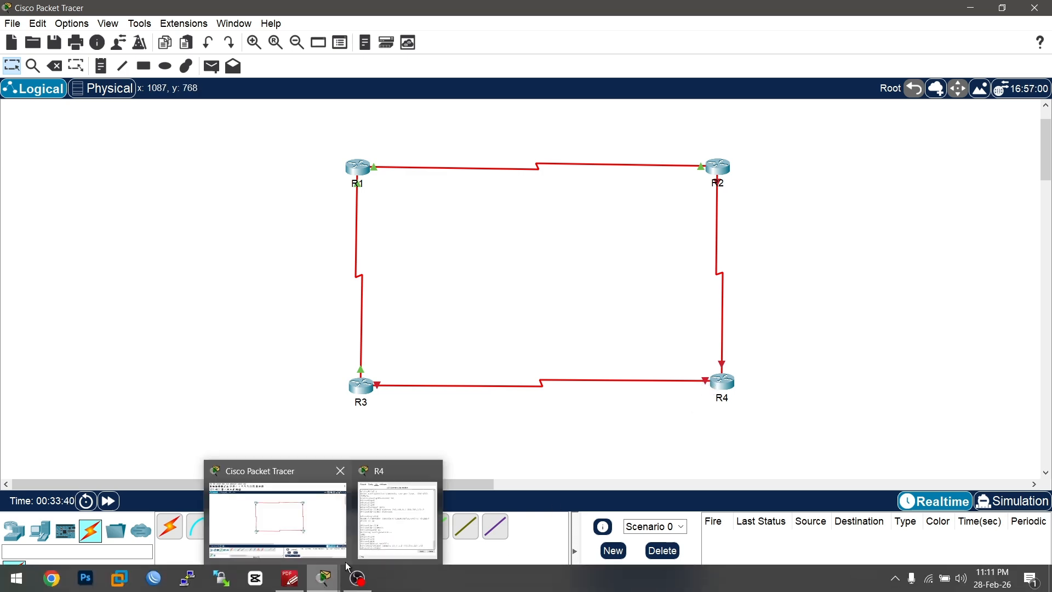
{"action": "left_click", "coordinate": [403, 531]}
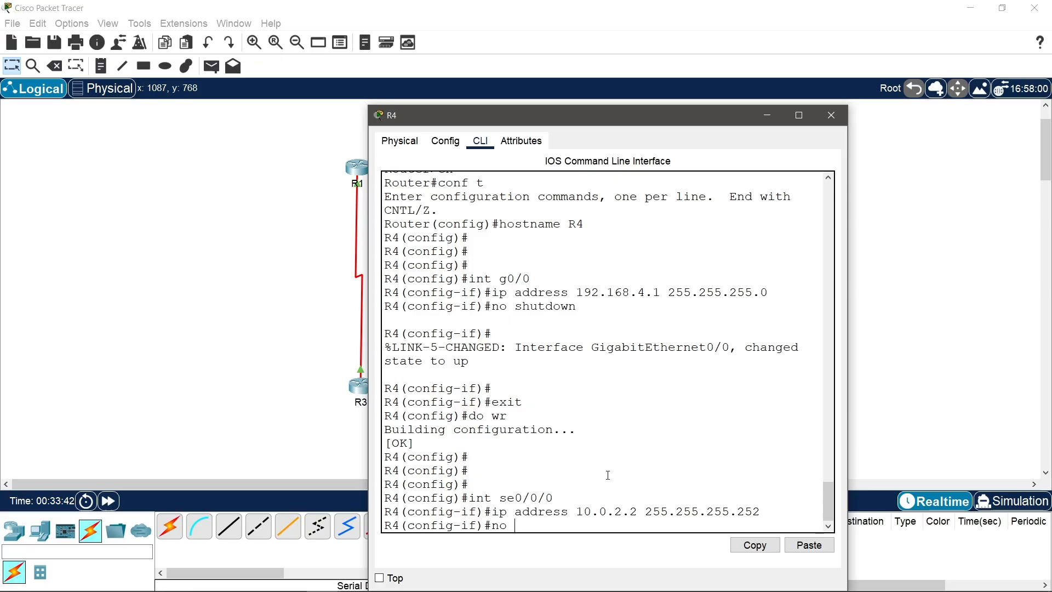
{"action": "type", "text": "no shutdown"}
{"action": "key", "text": "Return"}
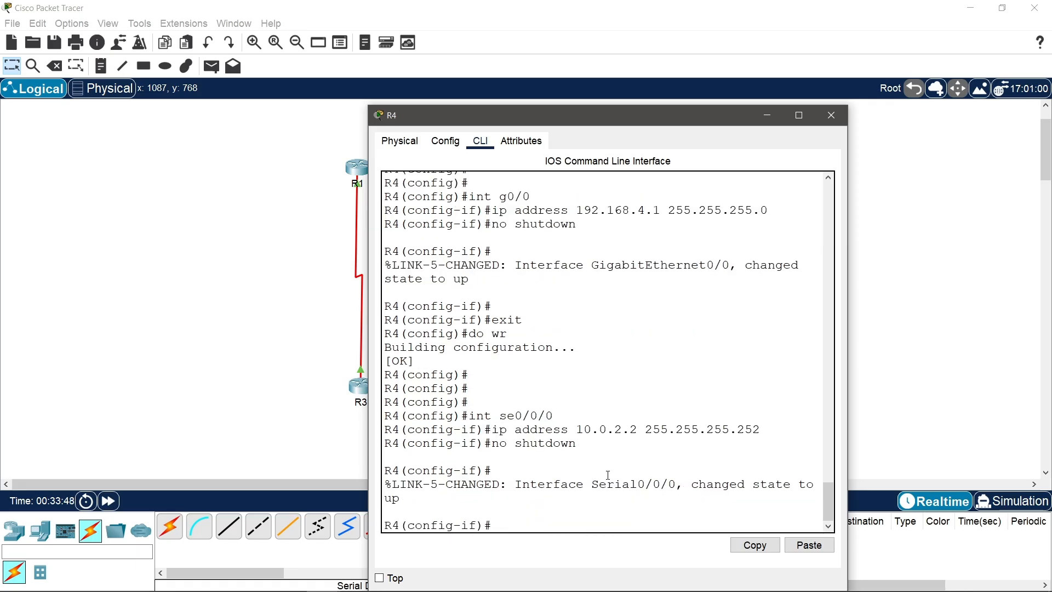
{"action": "key", "text": "Return"}
{"action": "key", "text": "Return"}
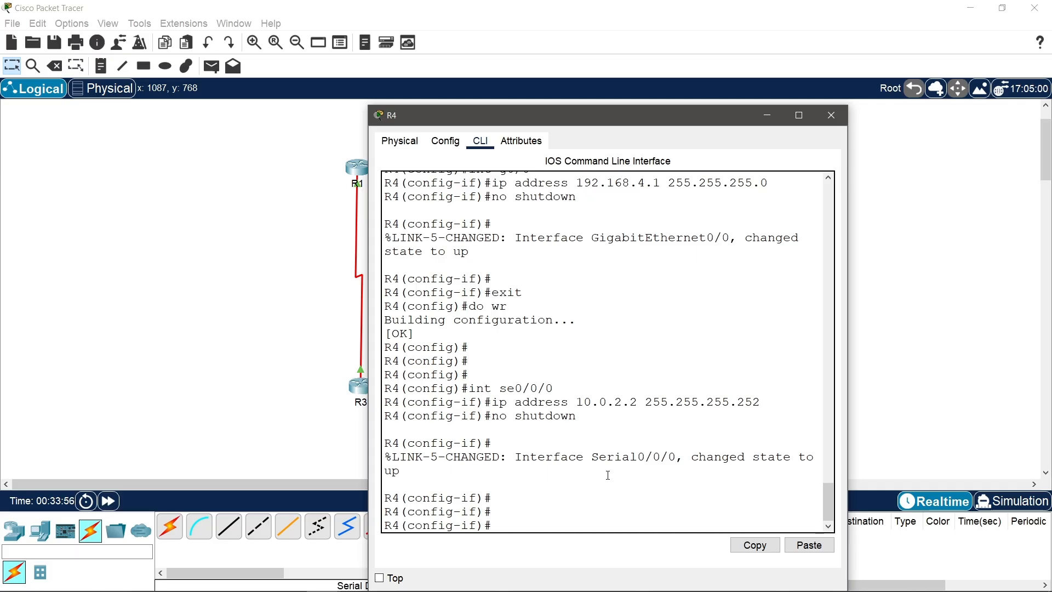
{"action": "key", "text": "Return"}
{"action": "key", "text": "Return"}
{"action": "key", "text": "Return"}
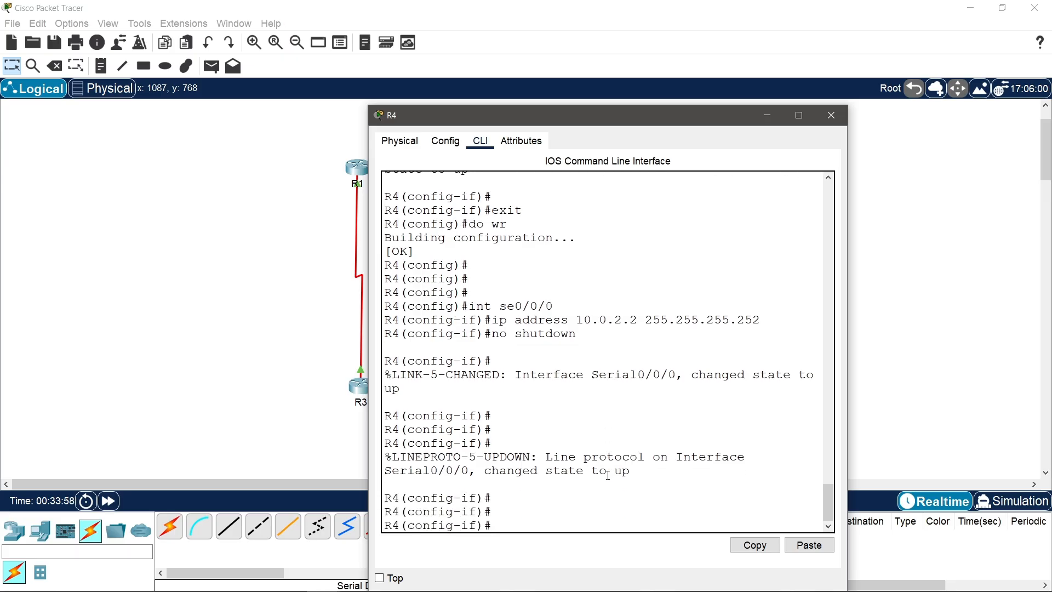
Step: Exit se0/0/0 interface configuration on R4 and save the running configuration with do wr
{"action": "type", "text": "exit"}
{"action": "key", "text": "Return"}
{"action": "type", "text": "do"}
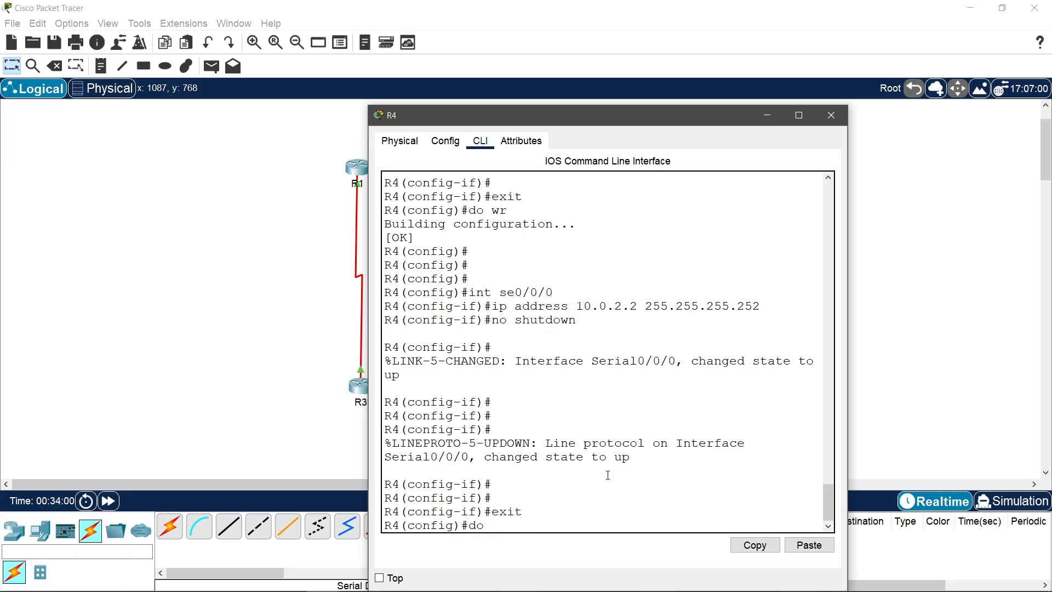
{"action": "type", "text": " wr"}
{"action": "key", "text": "Return"}
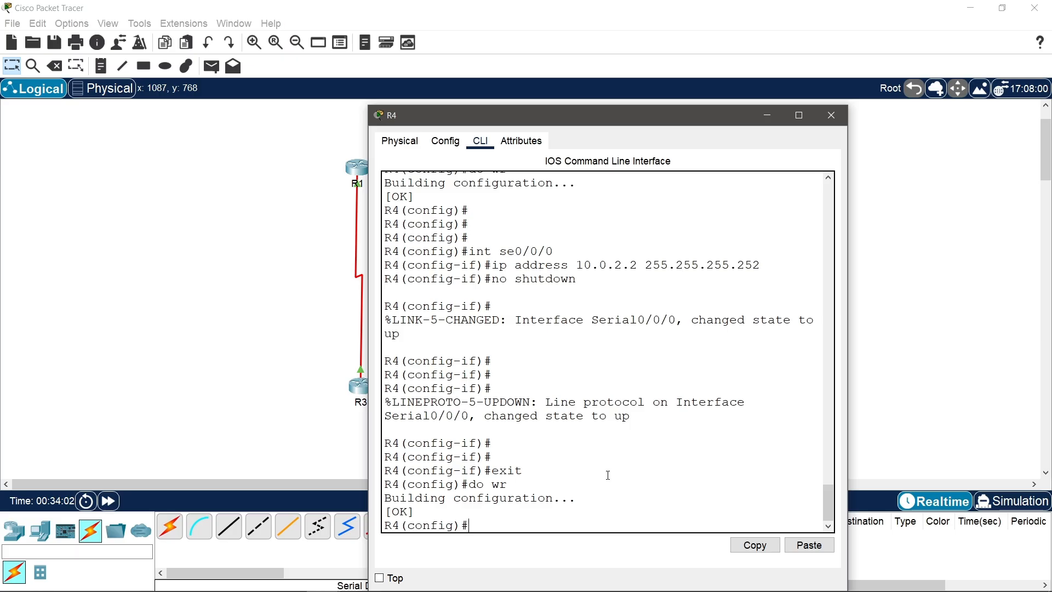
{"action": "key", "text": "Return"}
{"action": "key", "text": "Return"}
{"action": "key", "text": "Return"}
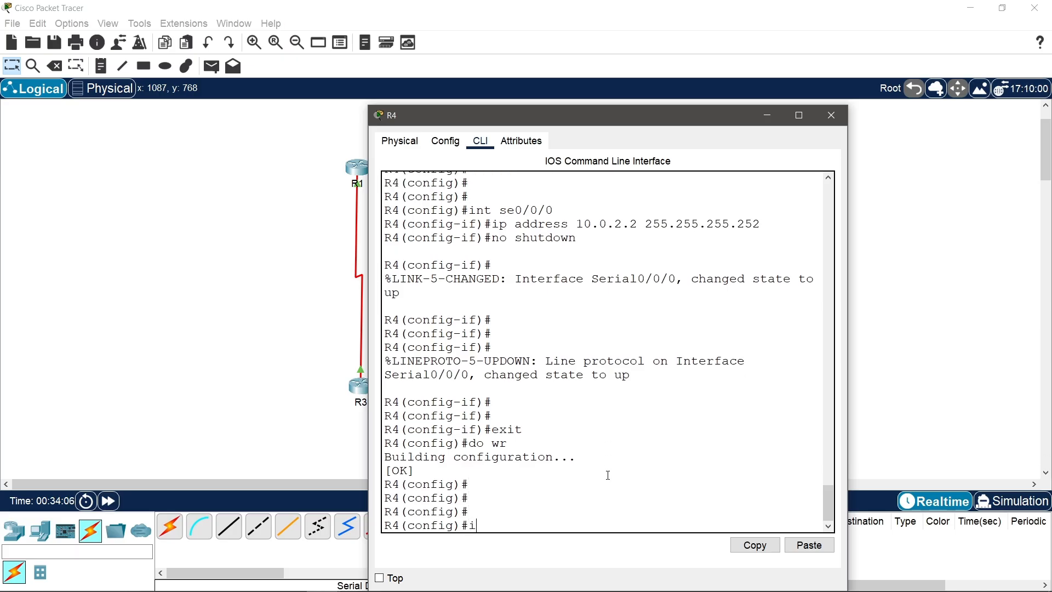
Step: Enter se0/0/1 interface configuration on R4 and assign IP address 10.0.3.2 with mask 255.255.255.252
{"action": "type", "text": "int se"}
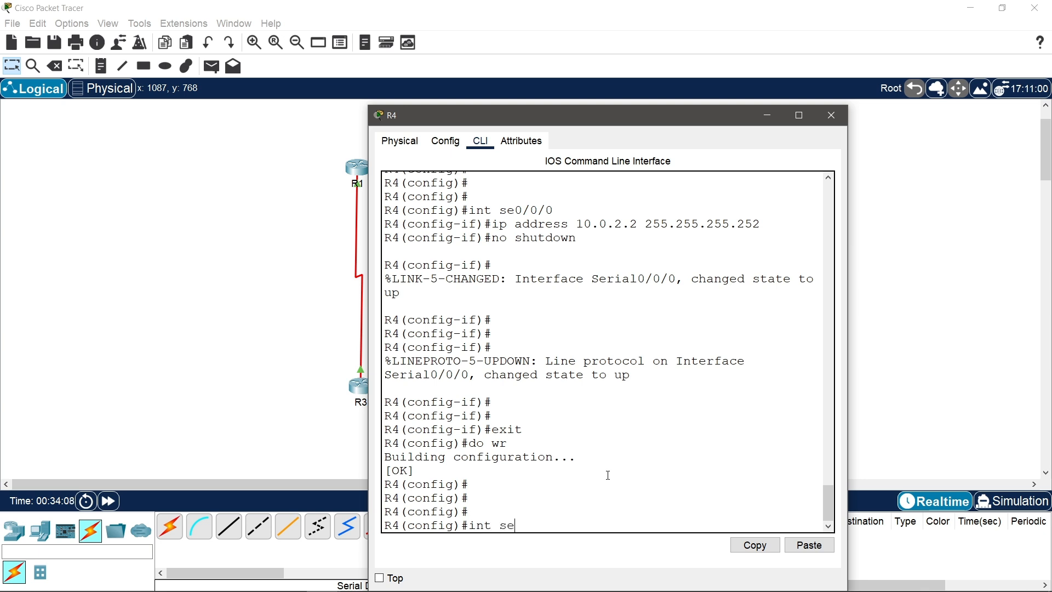
{"action": "type", "text": "0/"}
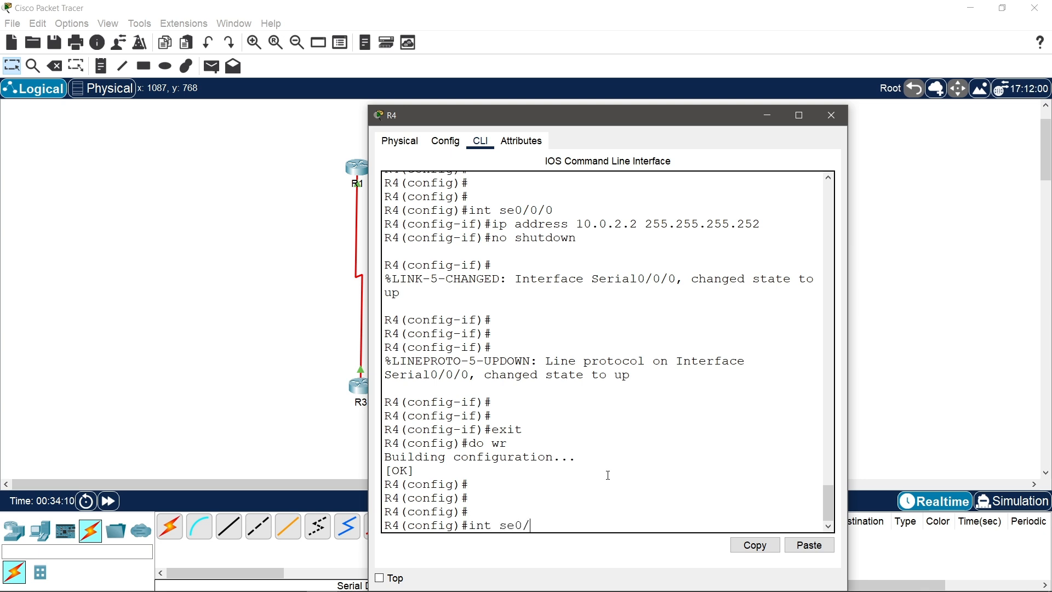
{"action": "type", "text": "0/1"}
{"action": "key", "text": "Return"}
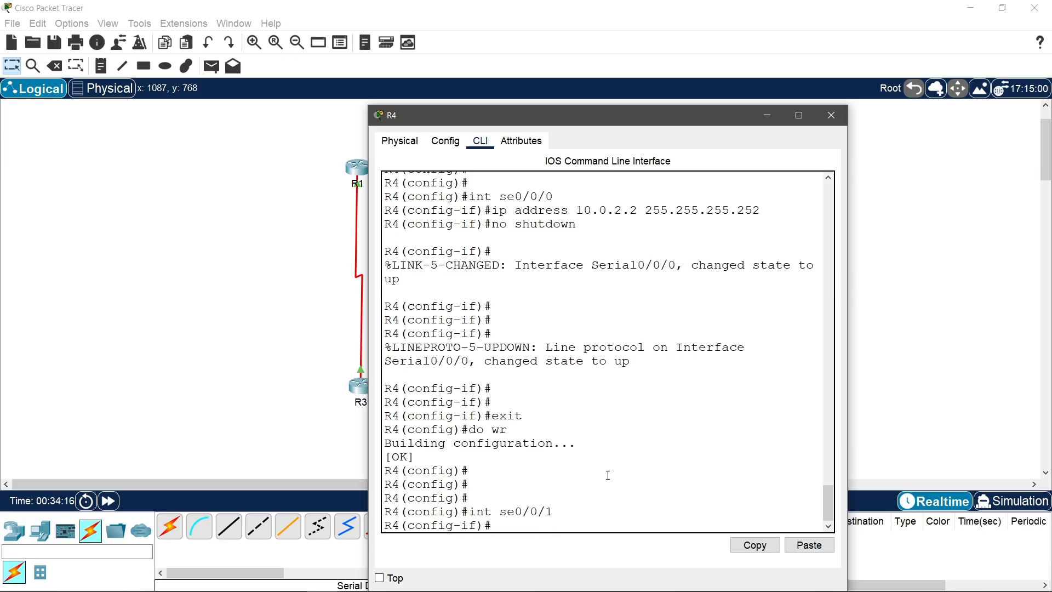
{"action": "type", "text": "ip address 10.0.3.2 255"}
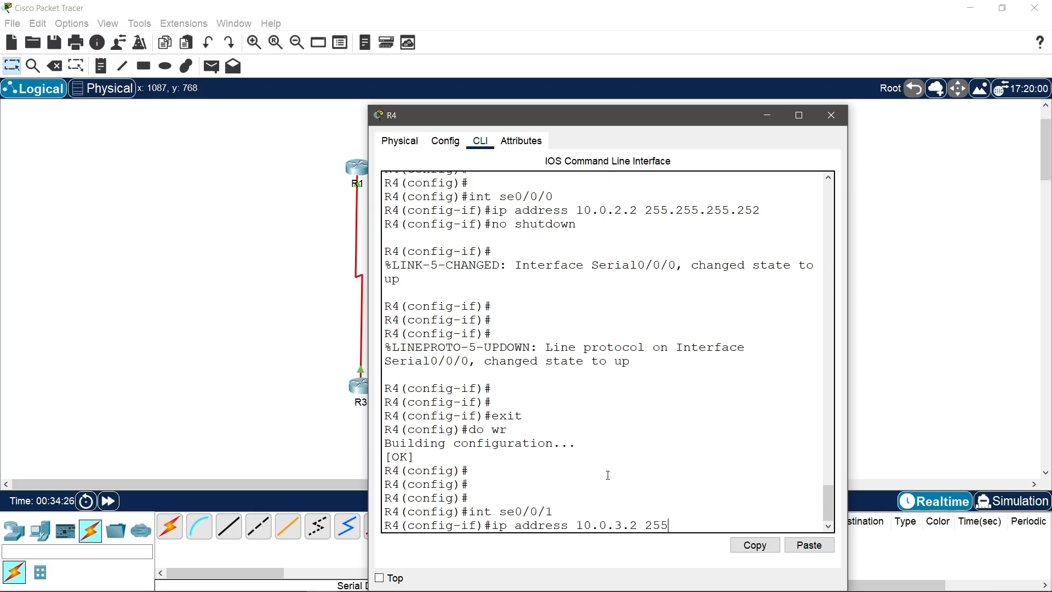
{"action": "type", "text": ".255.255.252"}
{"action": "key", "text": "Return"}
Step: Enable R4's se0/0/1 interface with no shutdown
{"action": "type", "text": "n"}
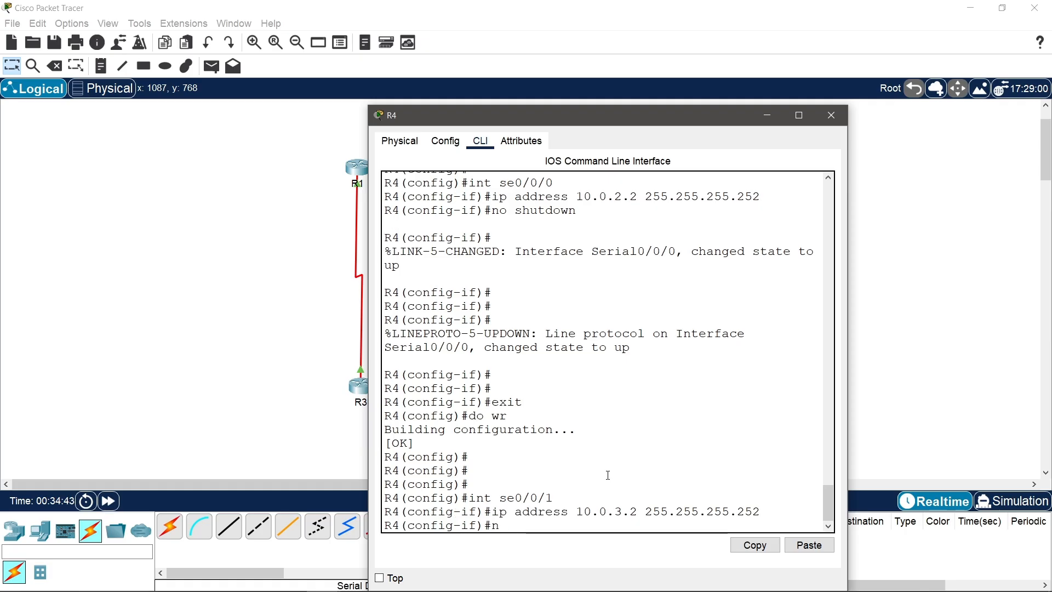
{"action": "type", "text": "o shutdwon"}
{"action": "key", "text": "BackSpace"}
{"action": "key", "text": "BackSpace"}
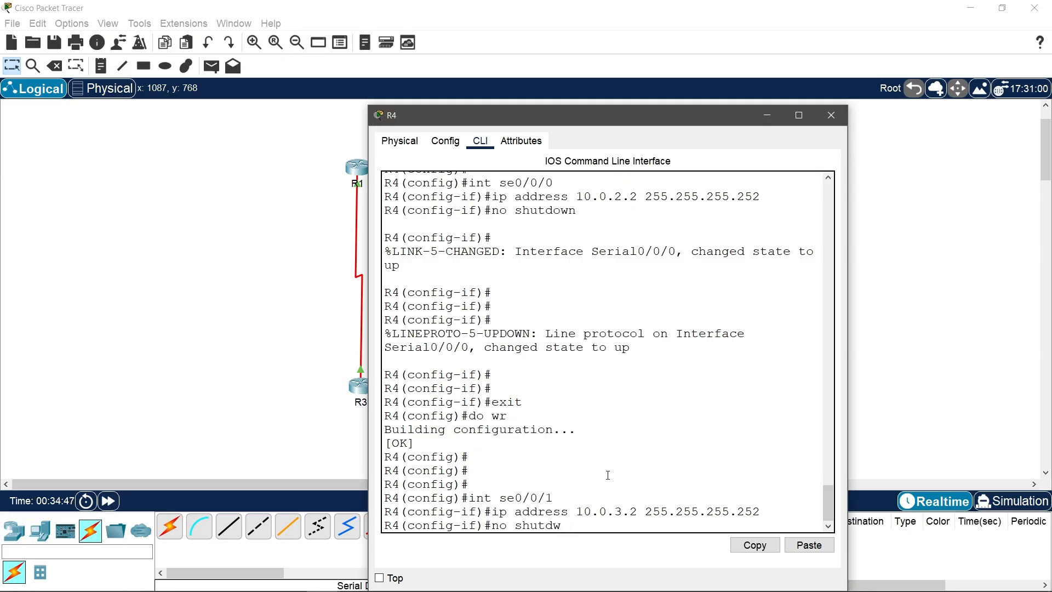
{"action": "key", "text": "BackSpace"}
{"action": "type", "text": "own"}
{"action": "key", "text": "Return"}
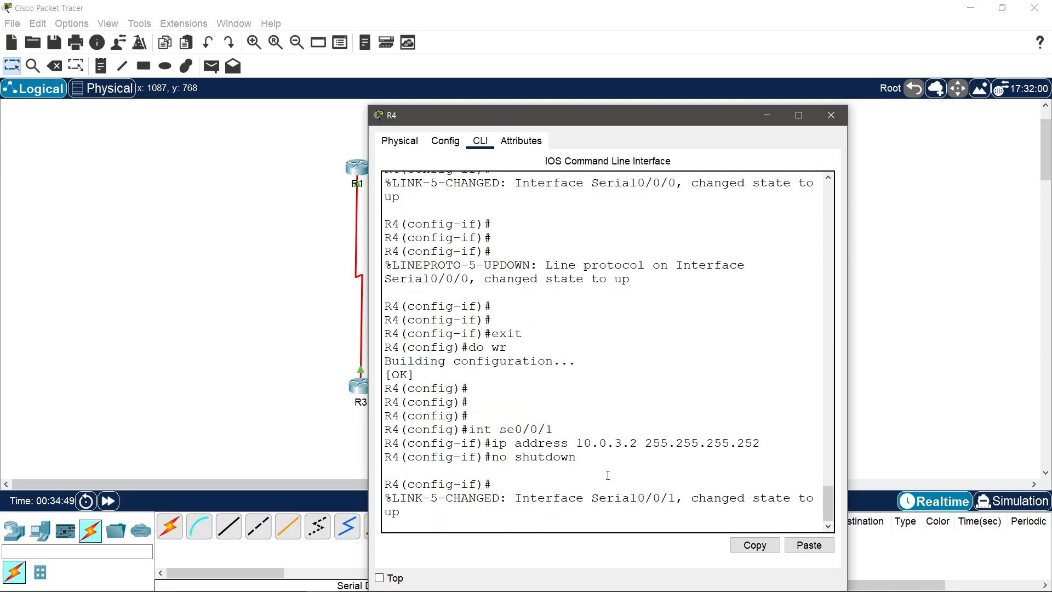
{"action": "key", "text": "Return"}
{"action": "key", "text": "Return"}
{"action": "key", "text": "Return"}
{"action": "key", "text": "Return"}
Step: Exit se0/0/1 interface configuration on R4, save the running configuration with do wr and close R4's window
{"action": "type", "text": "e"}
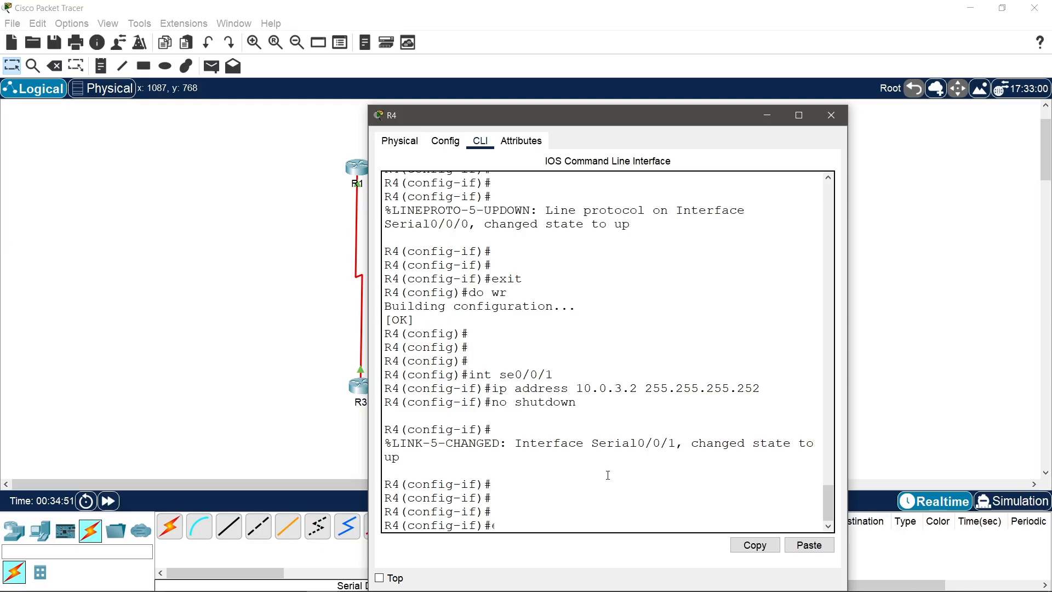
{"action": "type", "text": "xit"}
{"action": "key", "text": "Return"}
{"action": "type", "text": "dow"}
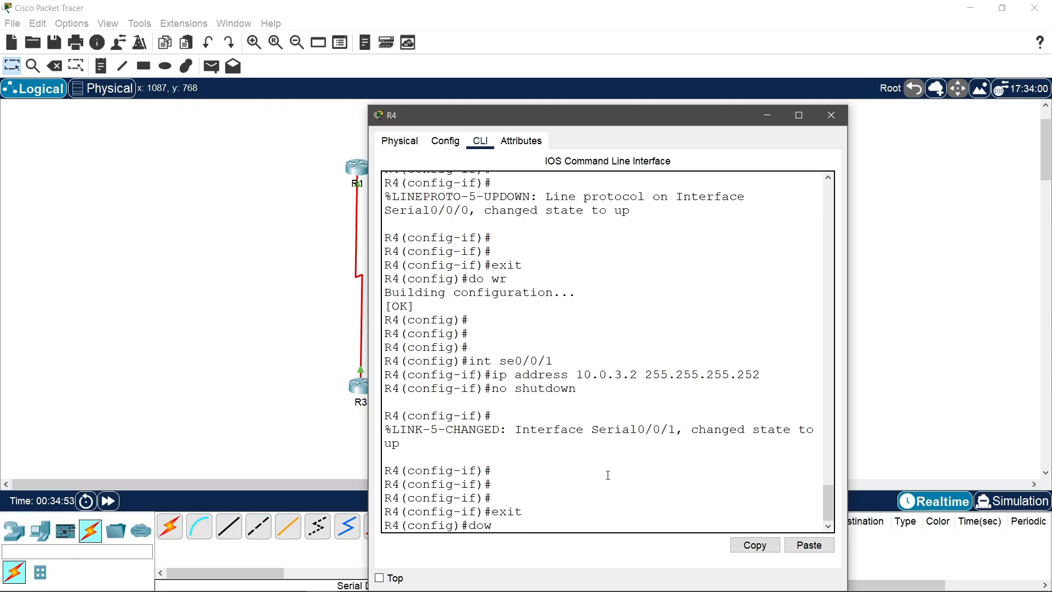
{"action": "key", "text": "BackSpace"}
{"action": "type", "text": "wr"}
{"action": "key", "text": "Return"}
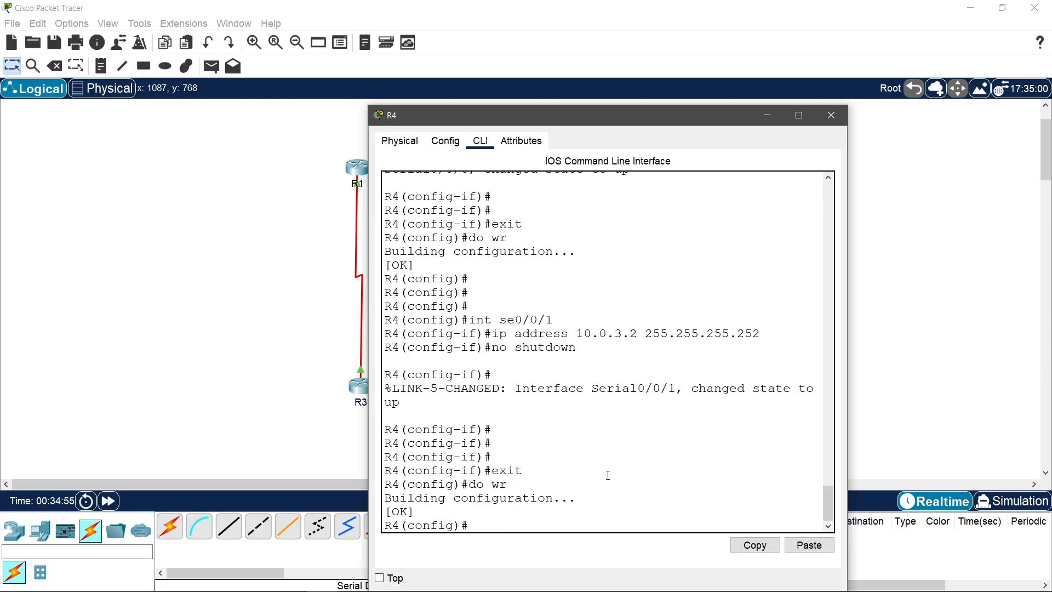
{"action": "key", "text": "Return"}
{"action": "key", "text": "Return"}
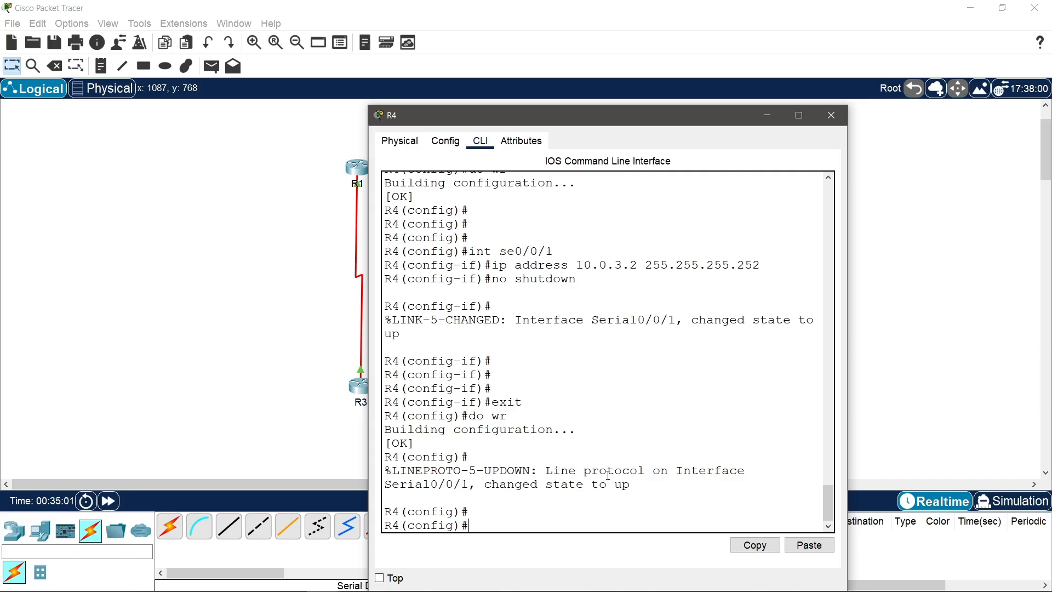
{"action": "left_click", "coordinate": [831, 116]}
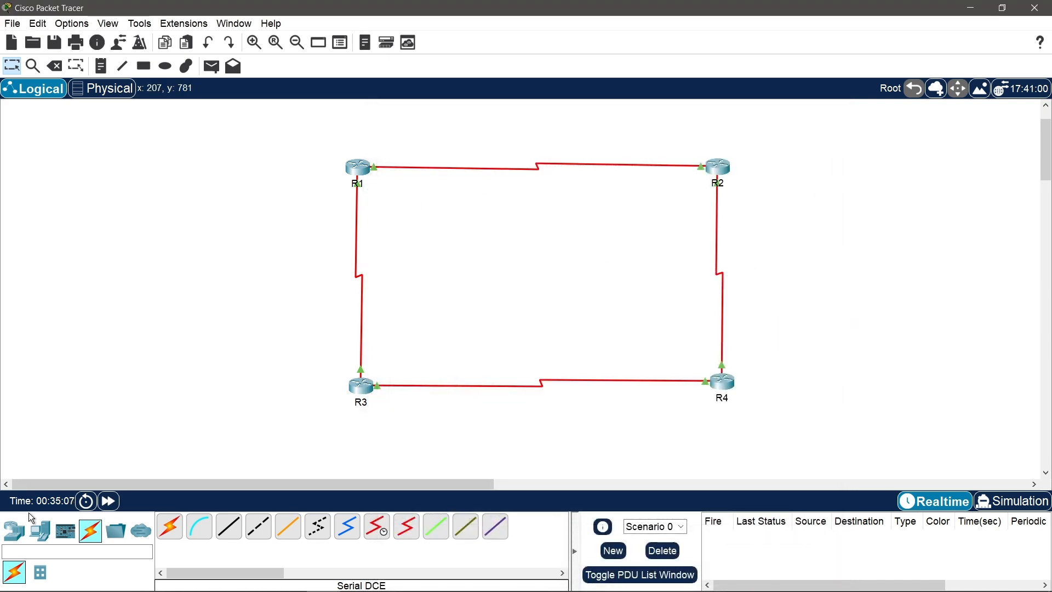
Step: Add four PCs to the workspace, one outward from each of the routers R1, R2, R3 and R4
{"action": "left_click", "coordinate": [38, 530]}
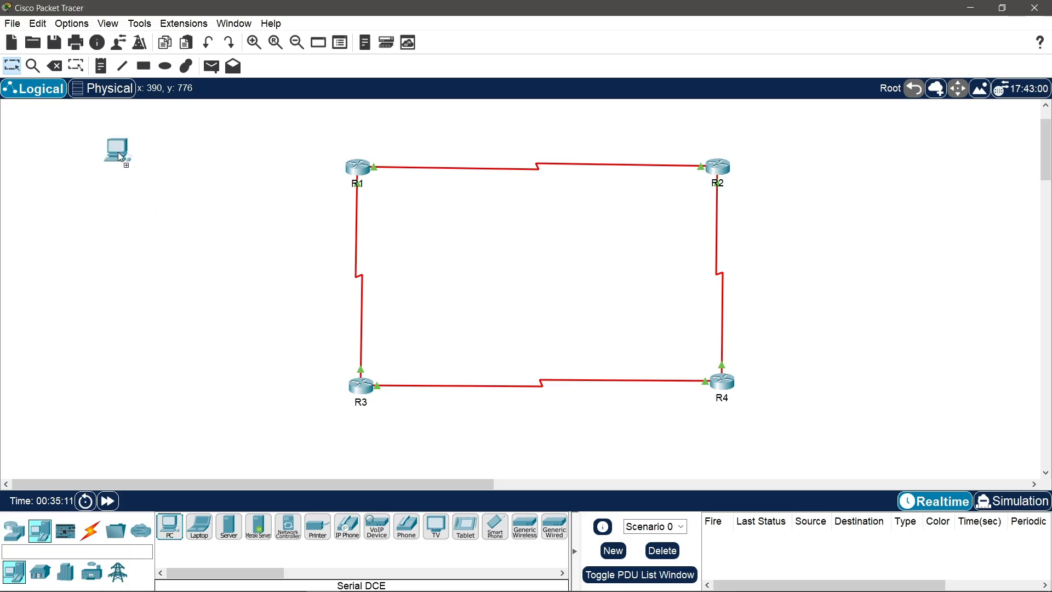
{"action": "left_click", "coordinate": [115, 178]}
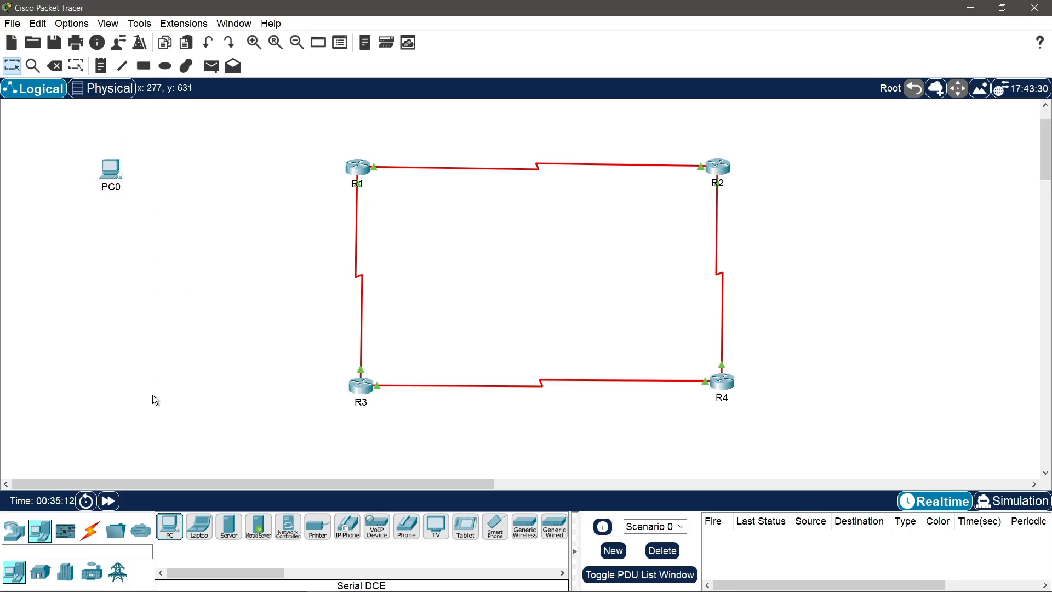
{"action": "left_click", "coordinate": [171, 534]}
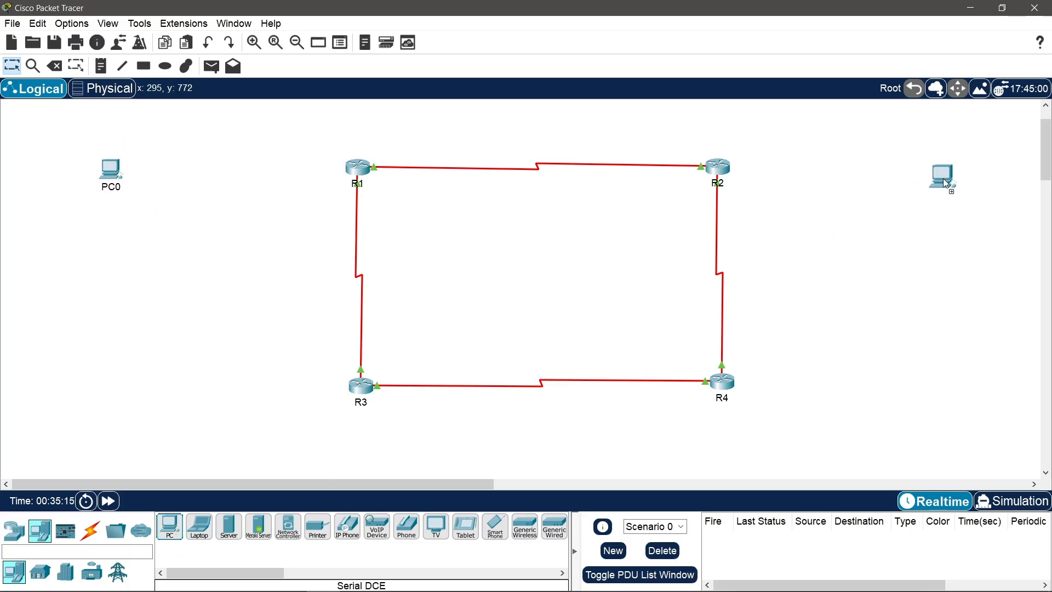
{"action": "left_click", "coordinate": [965, 163]}
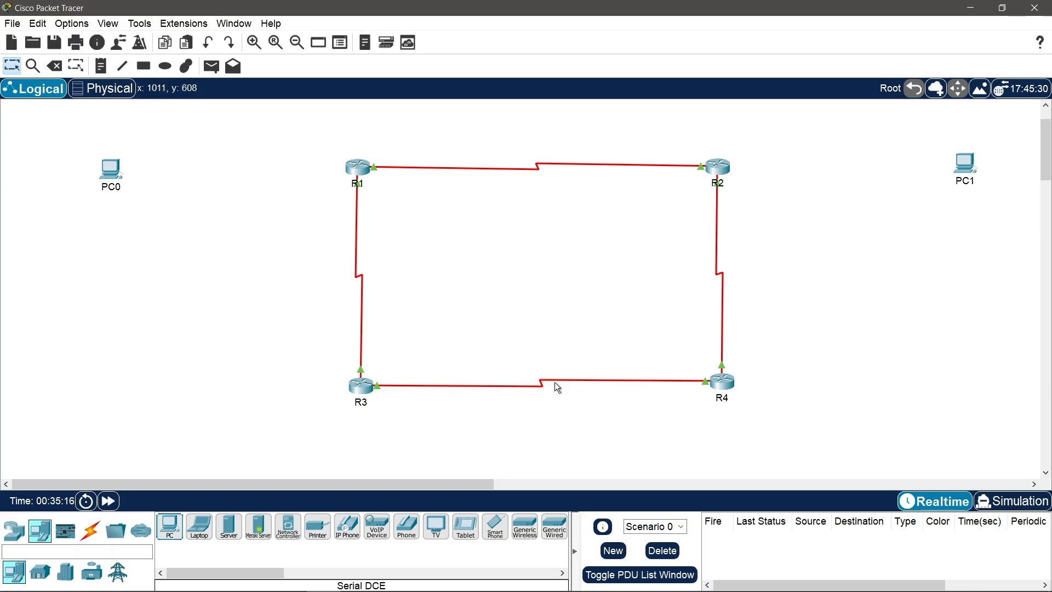
{"action": "left_click", "coordinate": [170, 525]}
{"action": "left_click", "coordinate": [124, 427]}
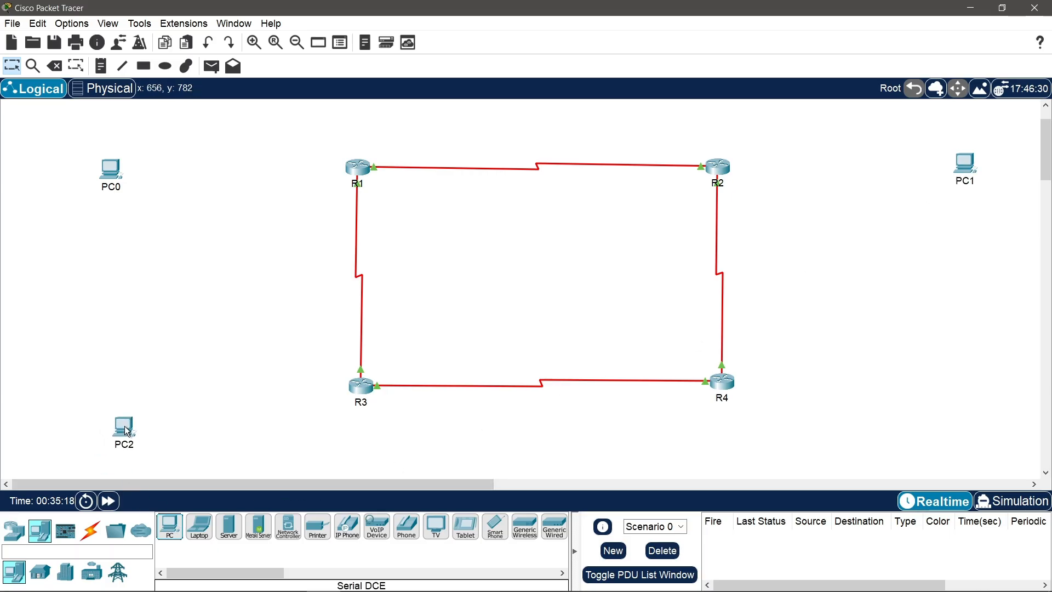
{"action": "left_click", "coordinate": [171, 532]}
{"action": "left_click", "coordinate": [994, 430]}
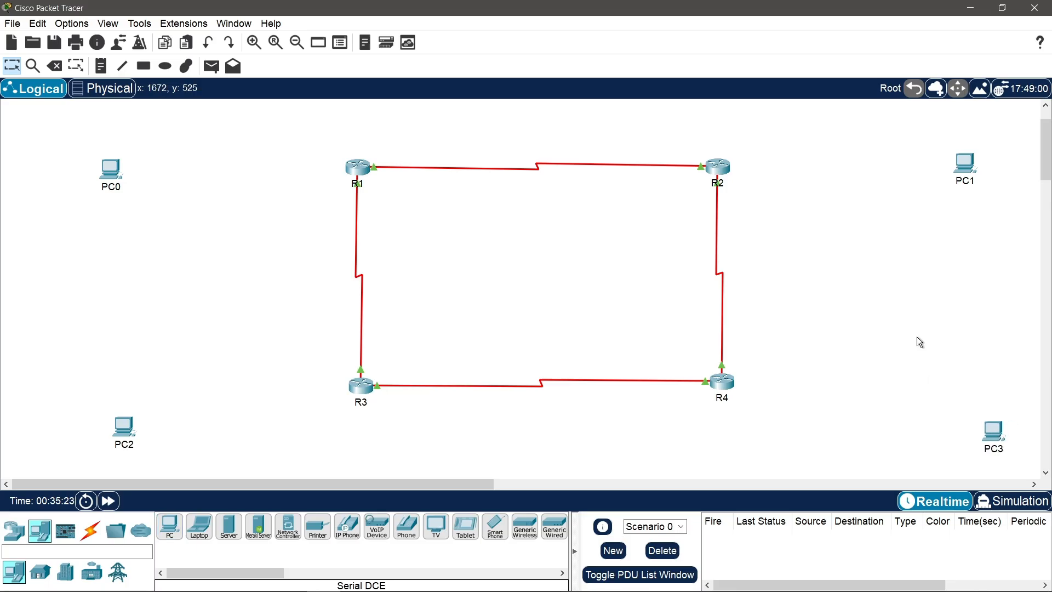
Step: Connect PC0's FastEthernet0 port to R1's GigabitEthernet0/0 port with a Copper Straight-Through cable
{"action": "mouse_move", "coordinate": [359, 172]}
{"action": "mouse_move", "coordinate": [721, 166]}
{"action": "mouse_move", "coordinate": [726, 389]}
{"action": "mouse_move", "coordinate": [370, 391]}
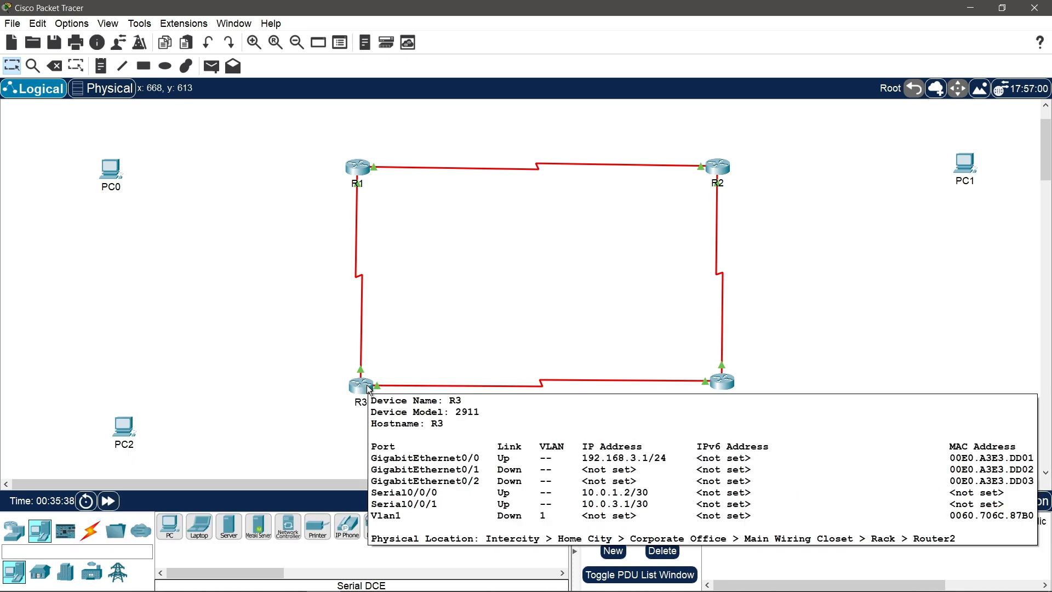
{"action": "left_click", "coordinate": [89, 531]}
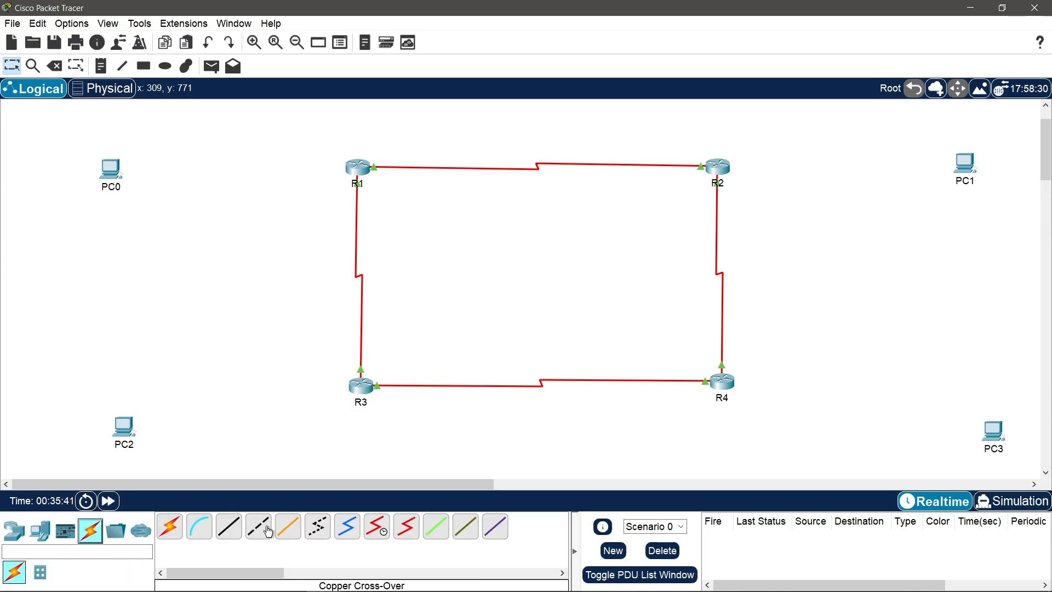
{"action": "left_click", "coordinate": [223, 537]}
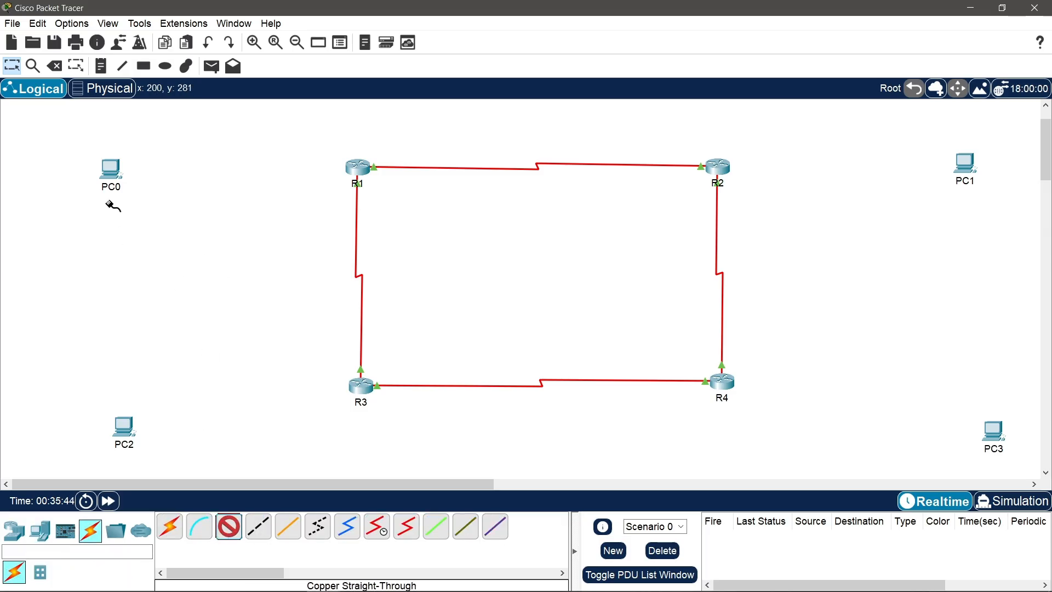
{"action": "left_click", "coordinate": [111, 168]}
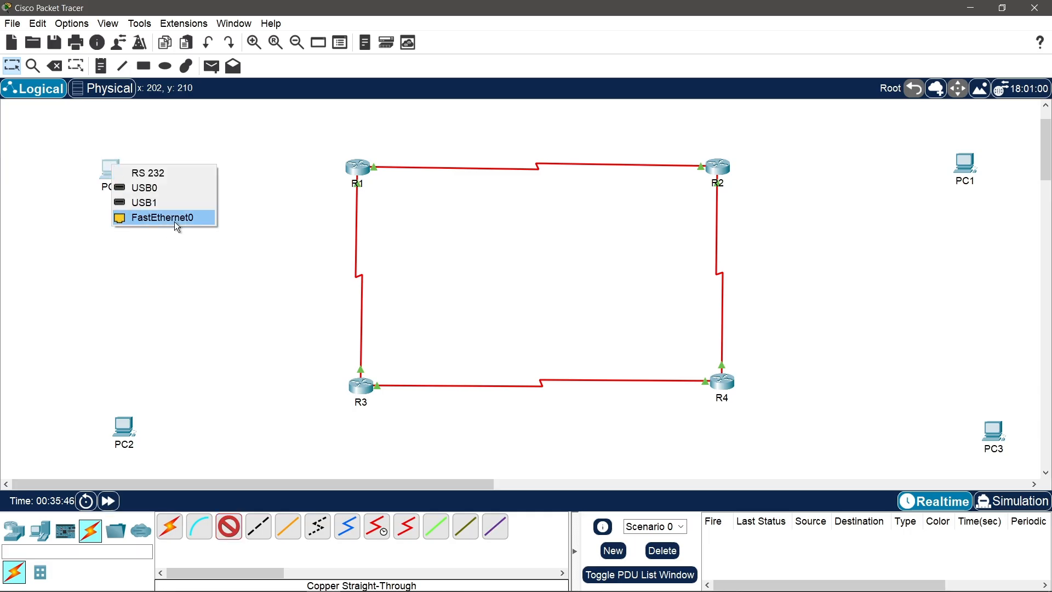
{"action": "left_click", "coordinate": [178, 221]}
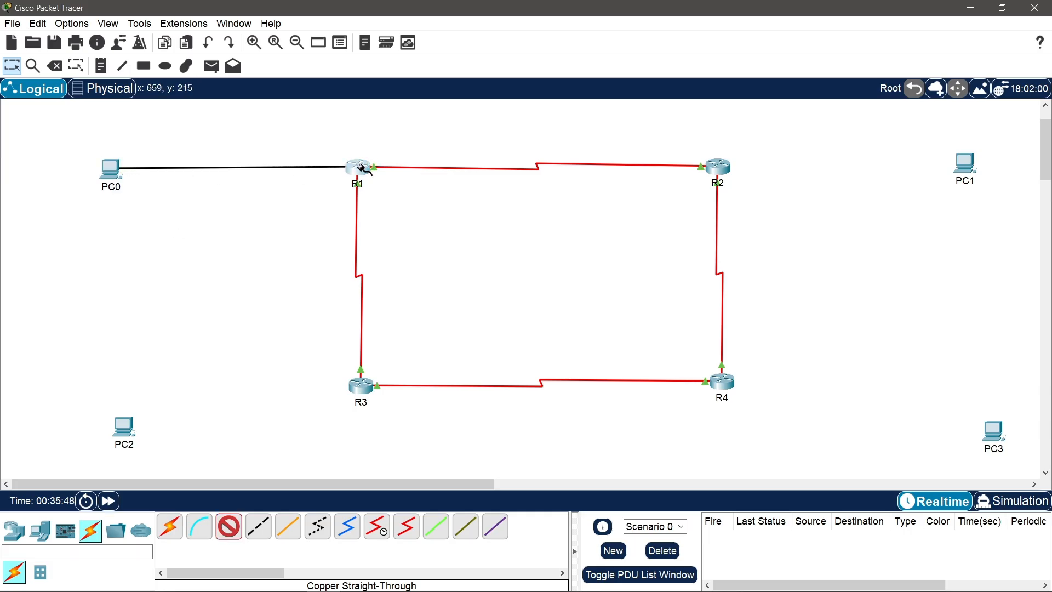
{"action": "left_click", "coordinate": [364, 171]}
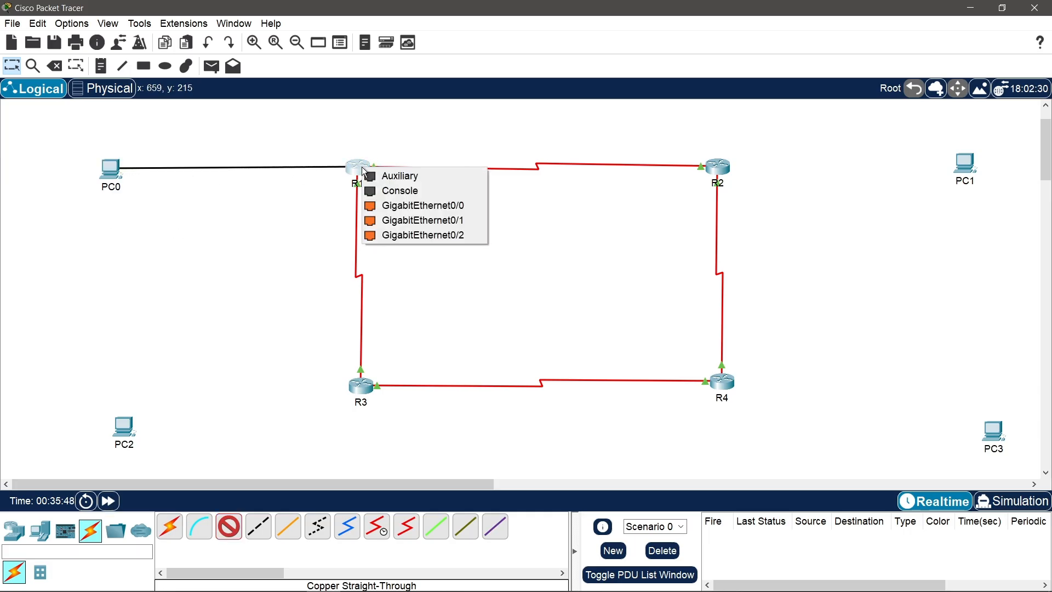
{"action": "left_click", "coordinate": [440, 205]}
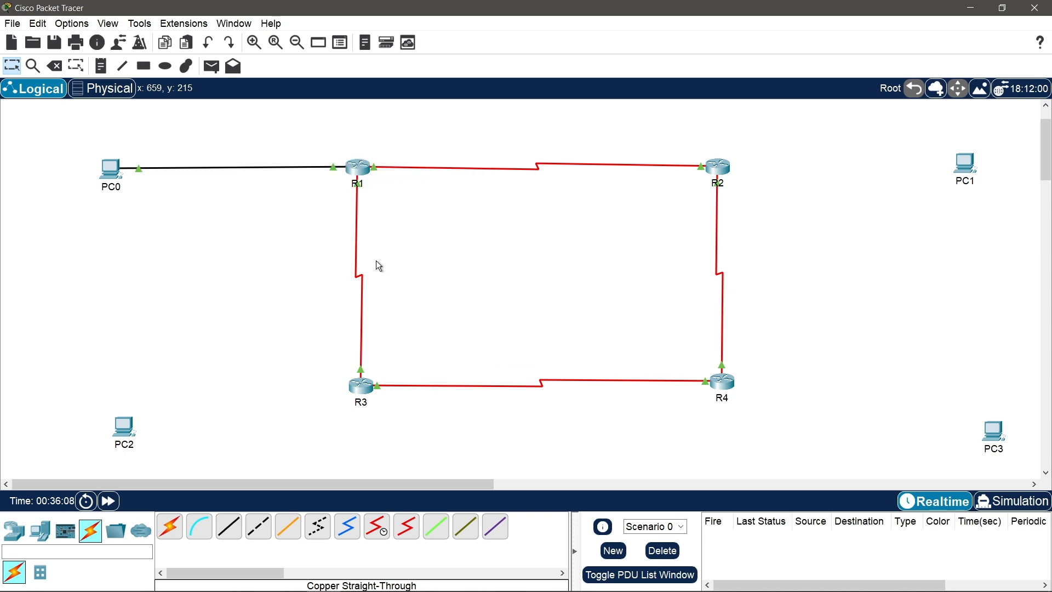
Step: Connect PC2's FastEthernet0 port to R3's GigabitEthernet0/0 port with a Copper Straight-Through cable
{"action": "left_click", "coordinate": [229, 523]}
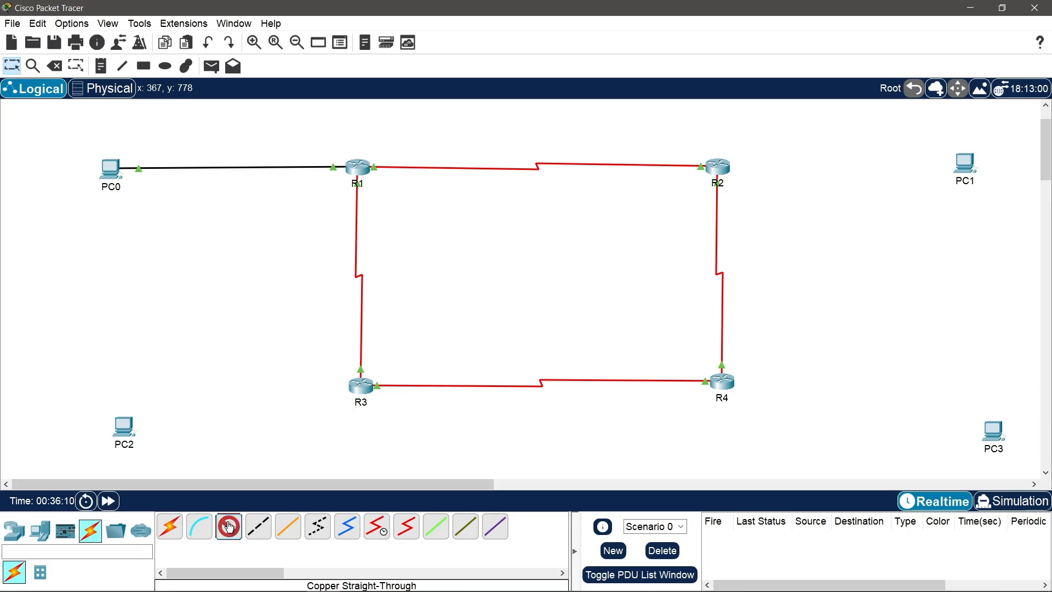
{"action": "left_click", "coordinate": [126, 432]}
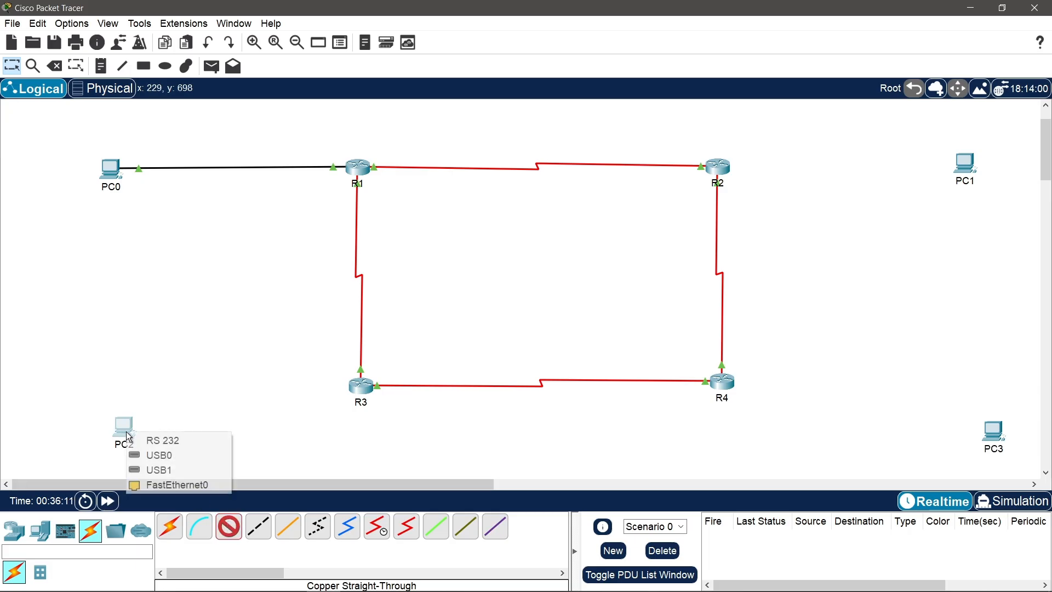
{"action": "left_click", "coordinate": [191, 484]}
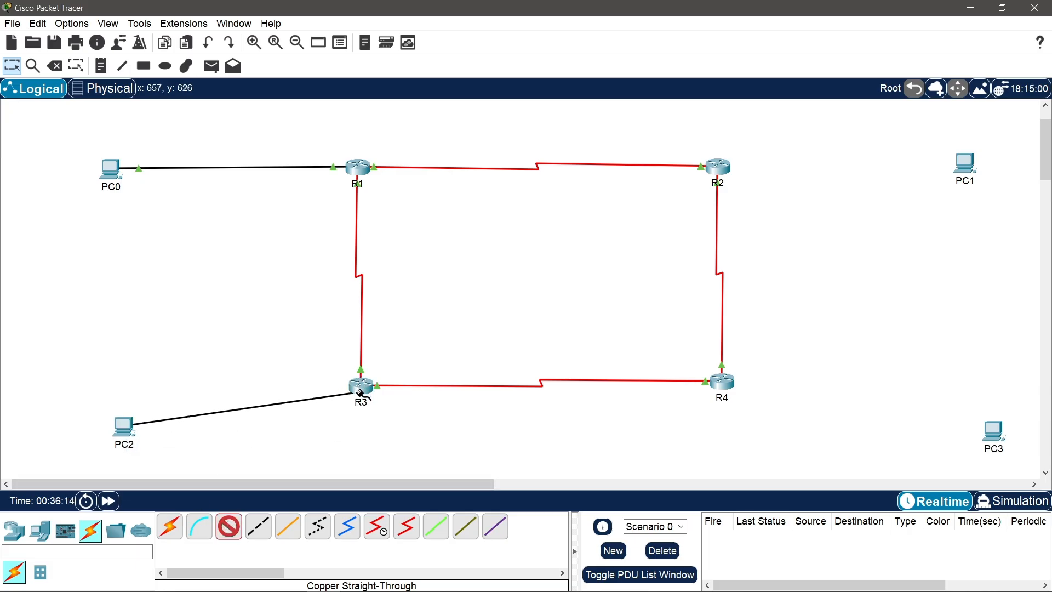
{"action": "left_click", "coordinate": [363, 386]}
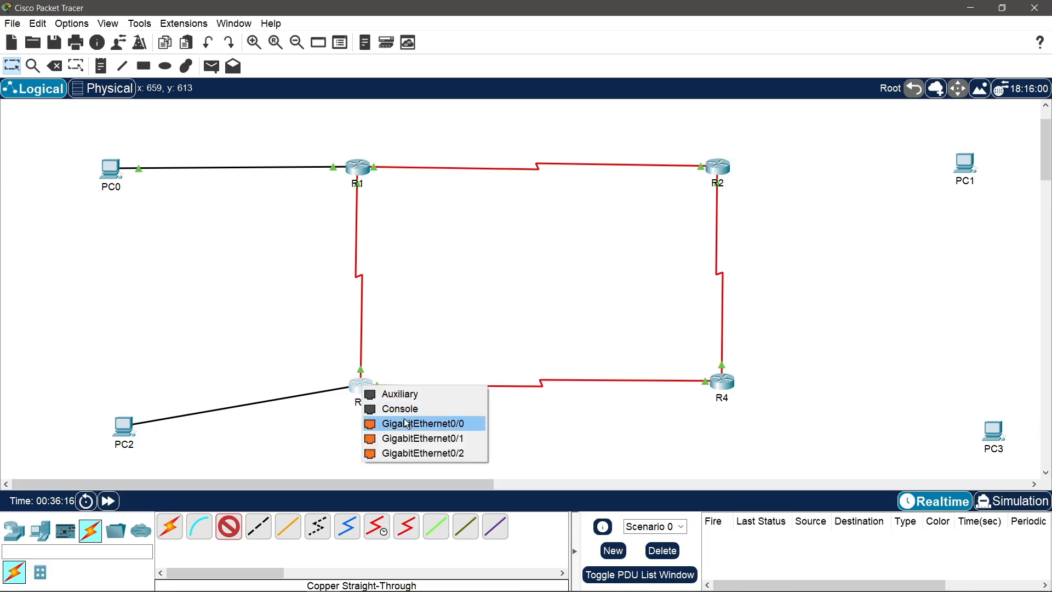
{"action": "left_click", "coordinate": [406, 421]}
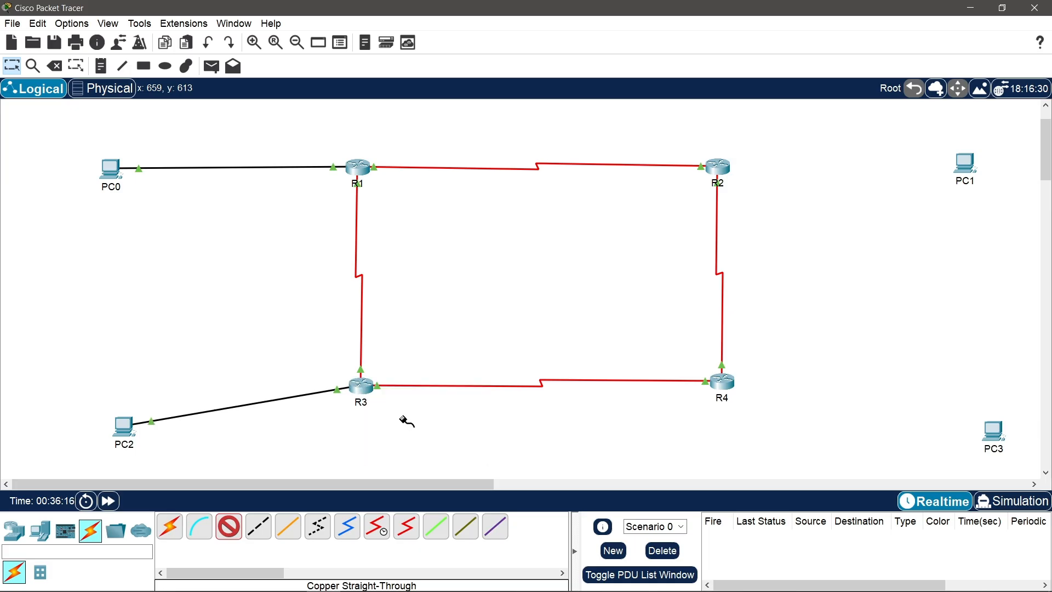
Step: Connect PC1's FastEthernet0 port to R2's GigabitEthernet0/0 port with a Copper Straight-Through cable
{"action": "left_click", "coordinate": [966, 168]}
{"action": "left_click", "coordinate": [990, 217]}
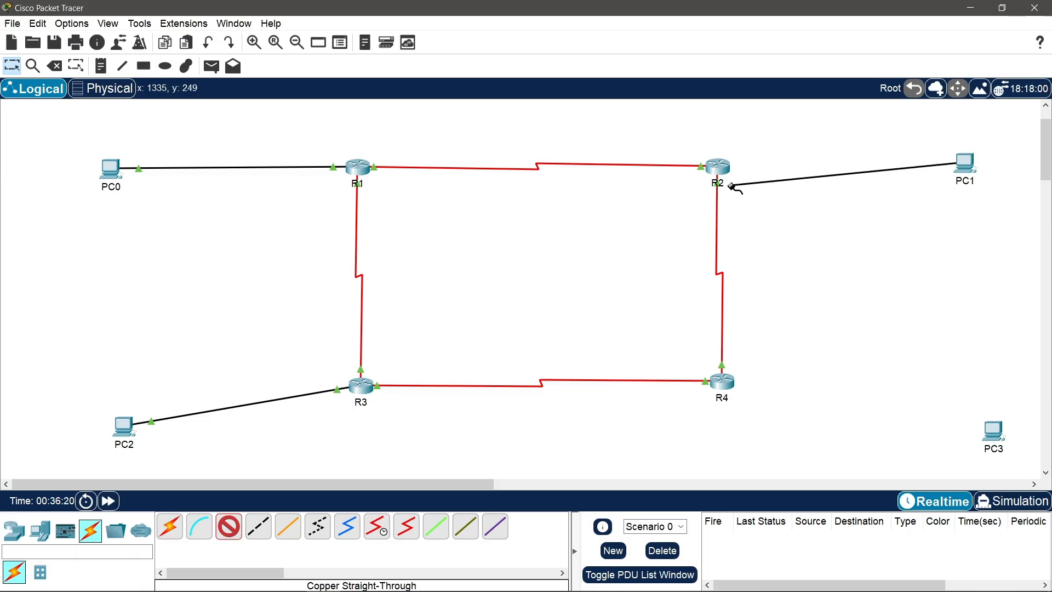
{"action": "left_click", "coordinate": [722, 163]}
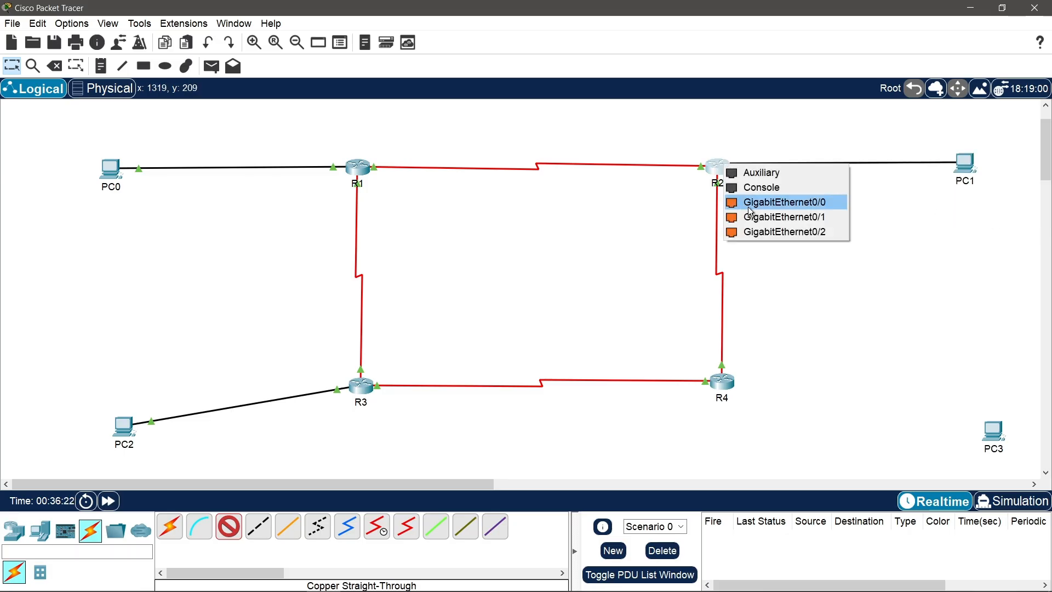
{"action": "left_click", "coordinate": [749, 207]}
Step: Connect PC3's FastEthernet0 port to R4's GigabitEthernet0/0 port with a Copper Straight-Through cable
{"action": "left_click", "coordinate": [992, 432]}
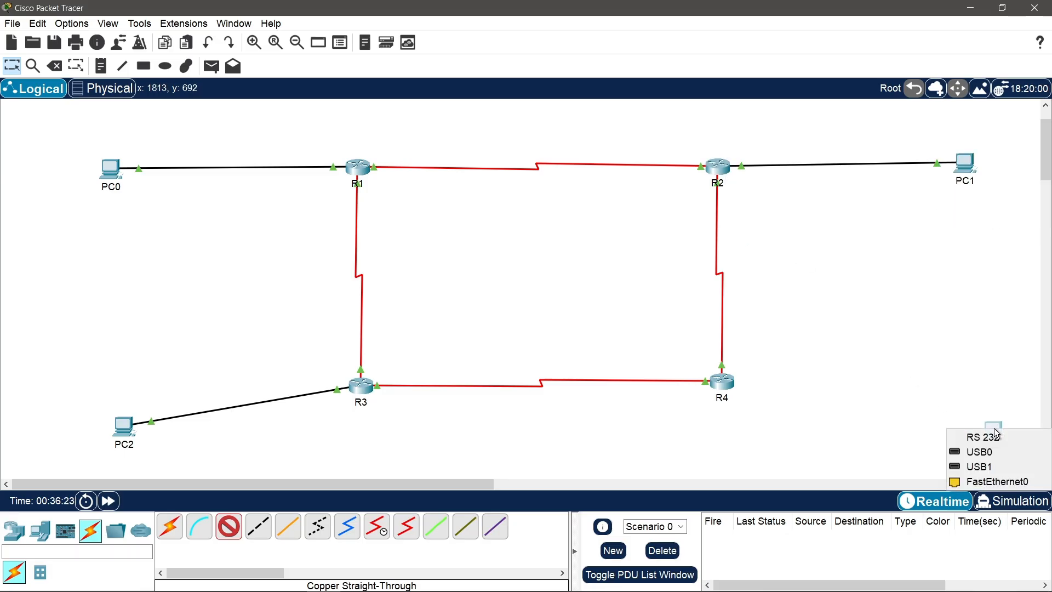
{"action": "left_click", "coordinate": [993, 482]}
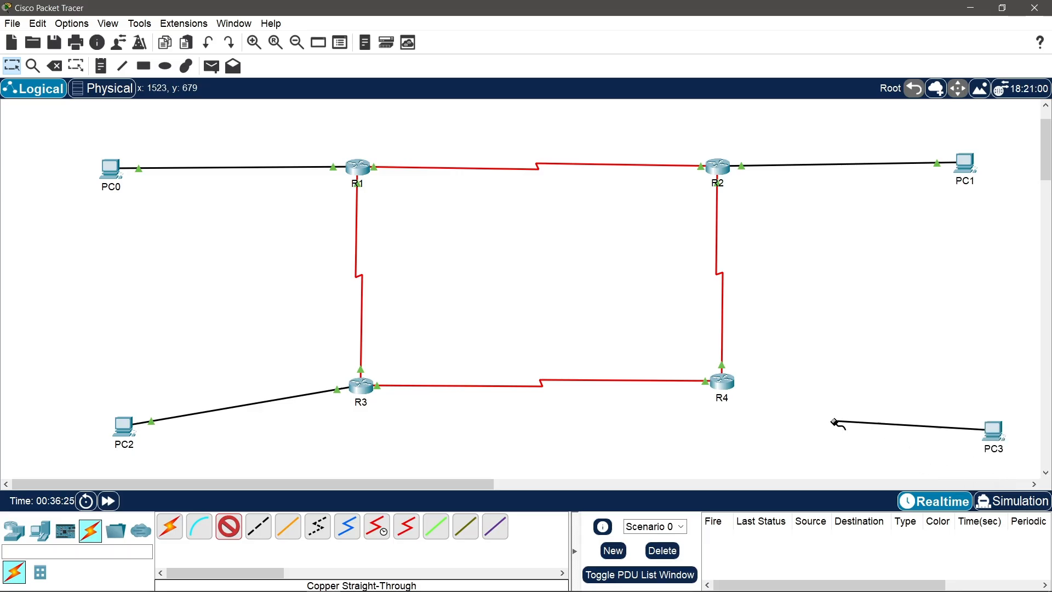
{"action": "left_click", "coordinate": [723, 384]}
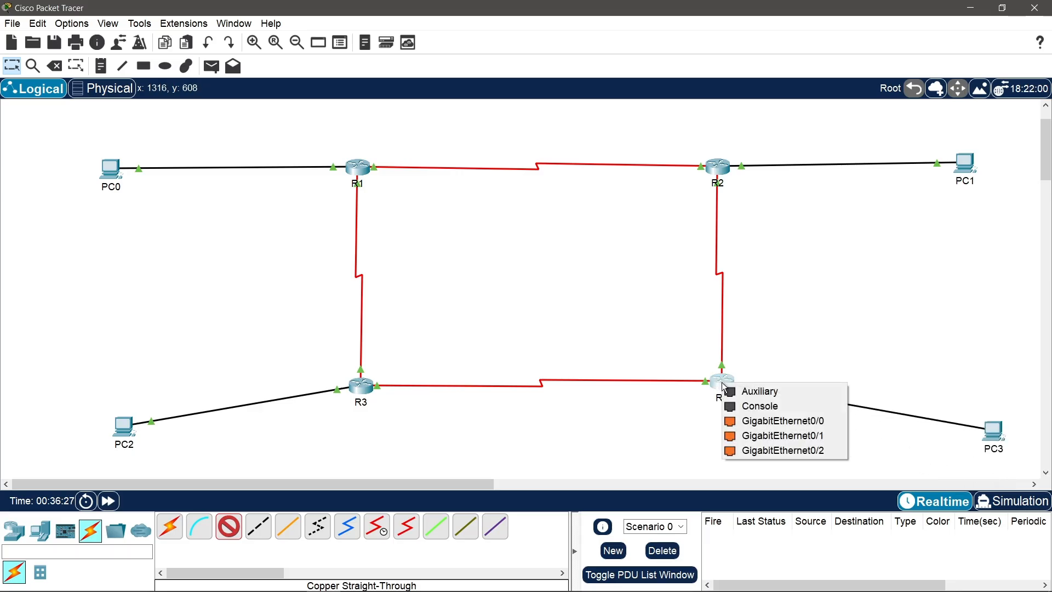
{"action": "left_click", "coordinate": [759, 422]}
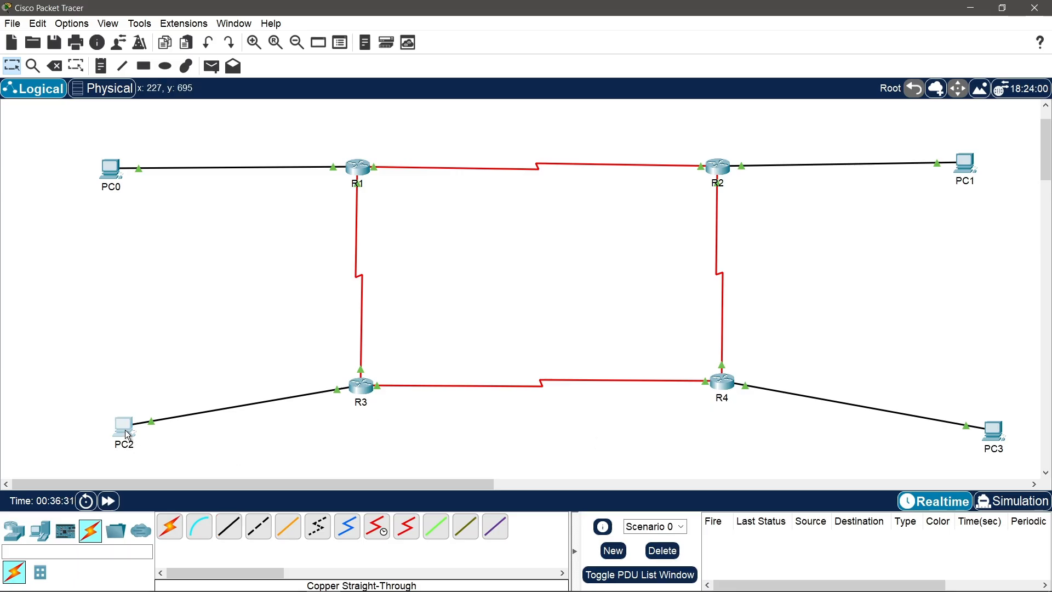
Step: Move PC2 closer to R3 and rename PC0, the computer attached to R1, as PC 1
{"action": "left_click_drag", "start_coordinate": [127, 436], "coordinate": [195, 422]}
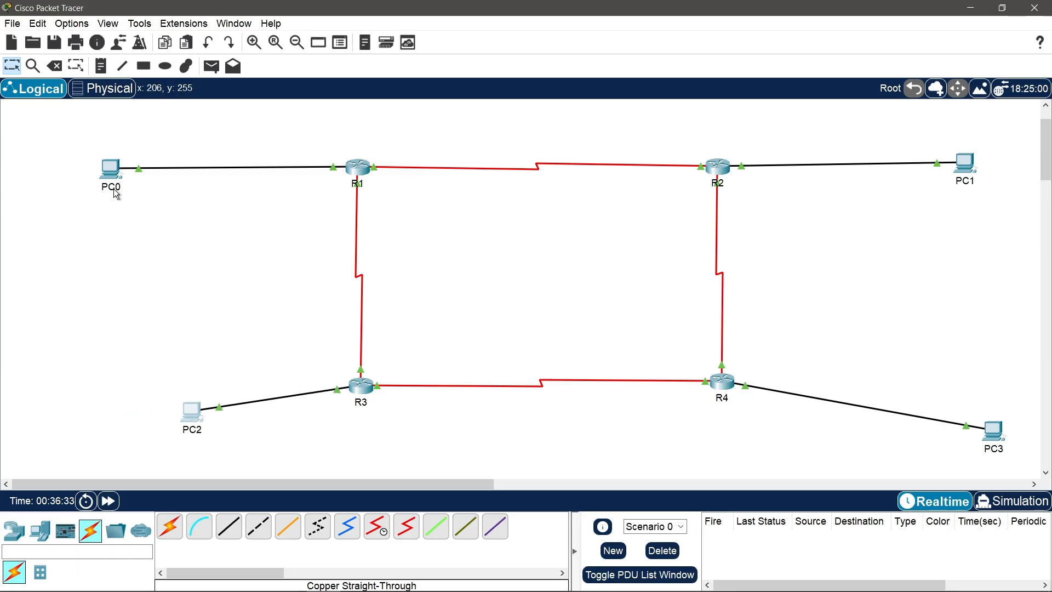
{"action": "mouse_move", "coordinate": [117, 194]}
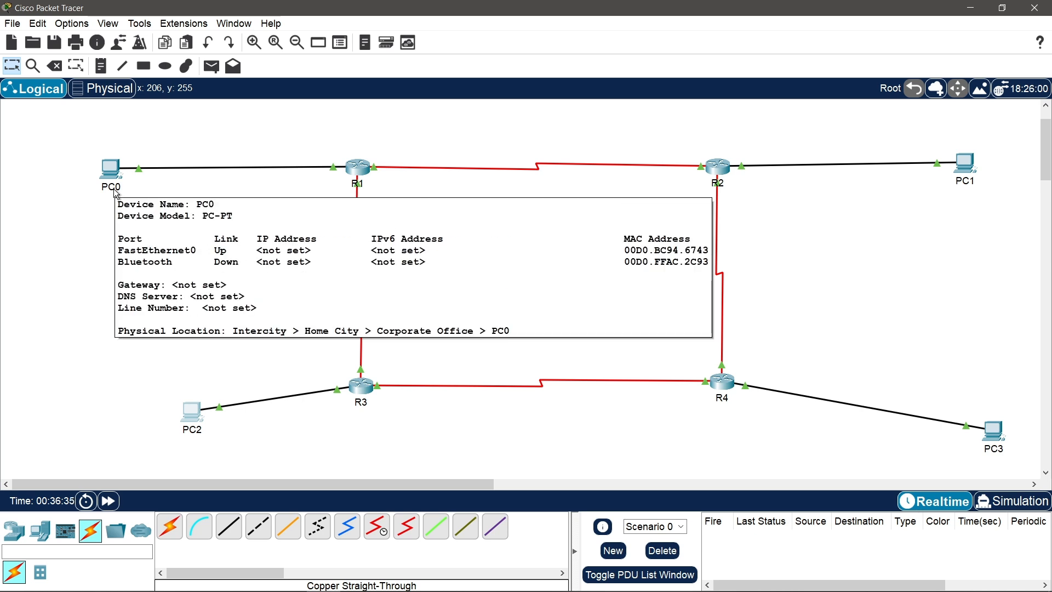
{"action": "left_click", "coordinate": [113, 189]}
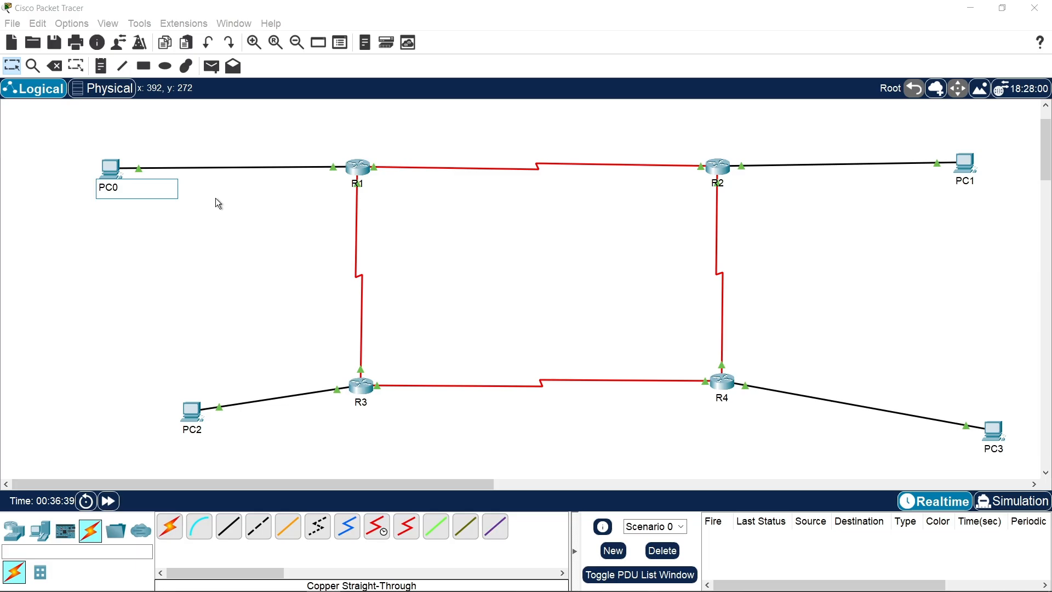
{"action": "key", "text": "Right"}
{"action": "key", "text": "Right"}
{"action": "key", "text": "Delete"}
{"action": "type", "text": "1"}
{"action": "key", "text": "Return"}
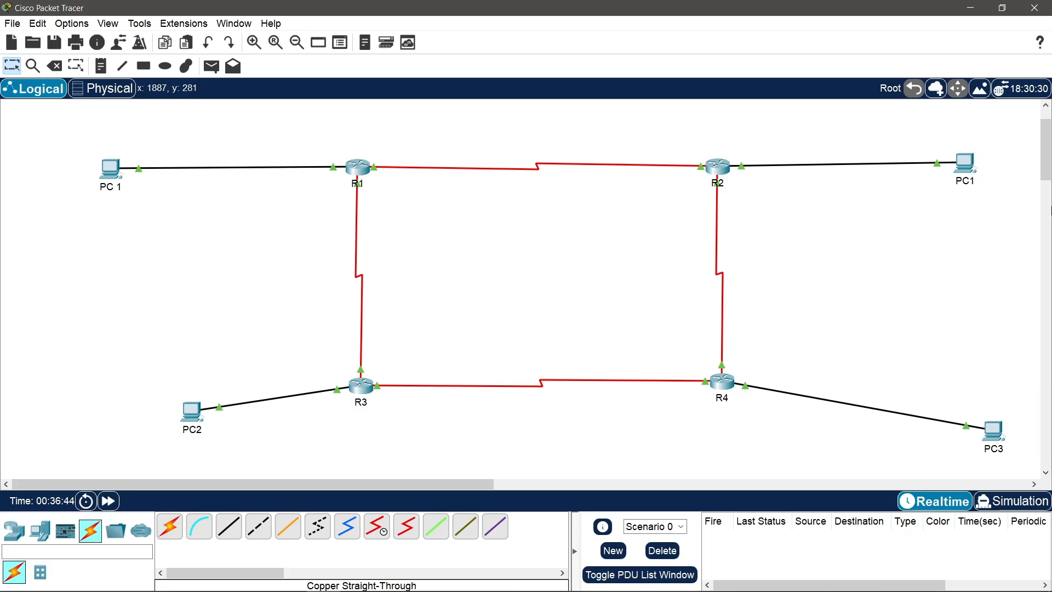
Step: Rename the computer attached to R2 as PC 2 and the one attached to R3 as PC 3
{"action": "left_click", "coordinate": [968, 183]}
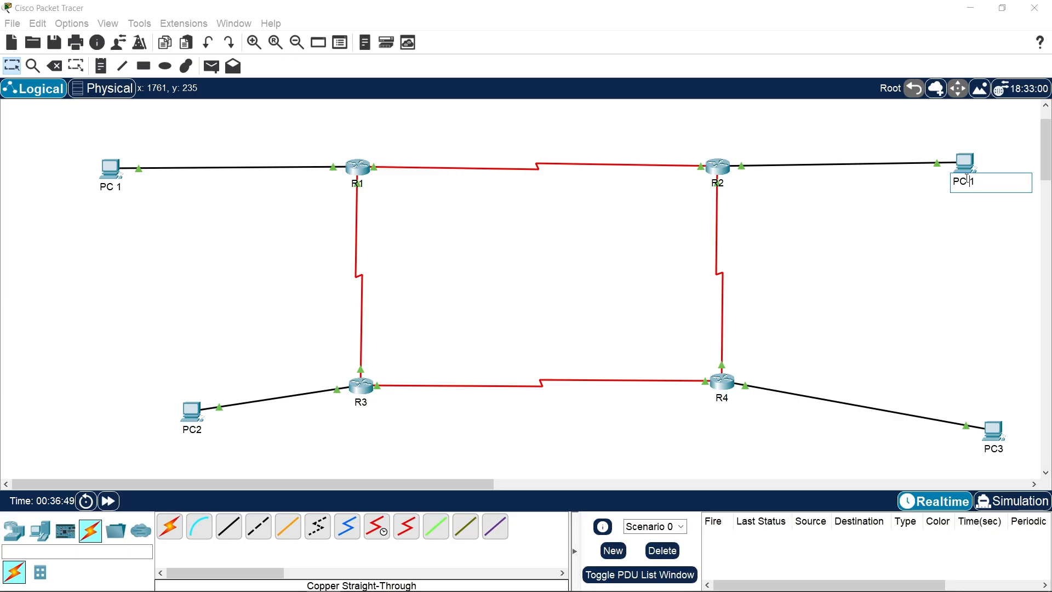
{"action": "key", "text": "Return"}
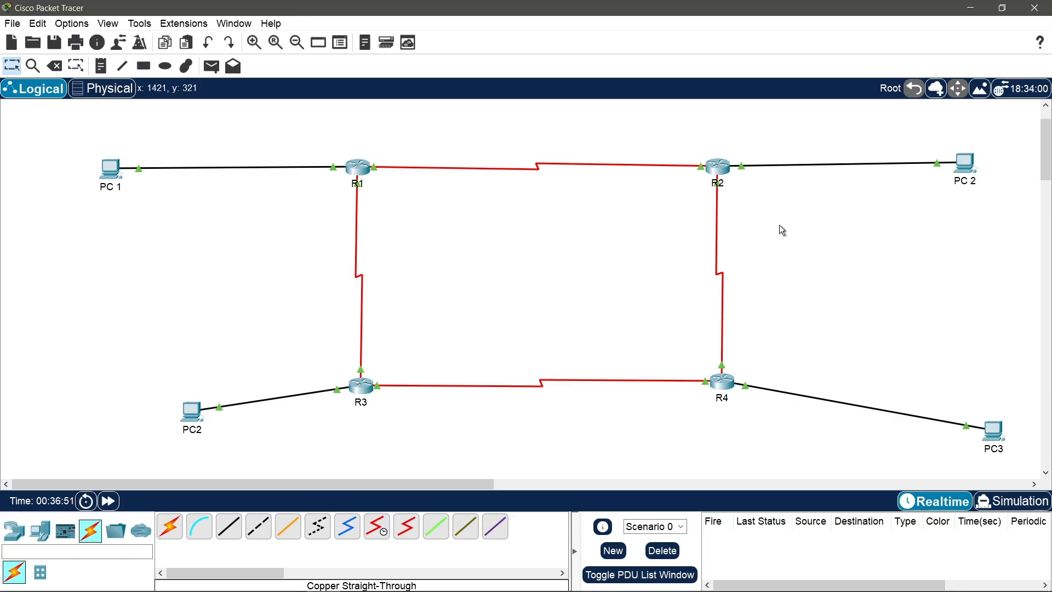
{"action": "left_click", "coordinate": [195, 430]}
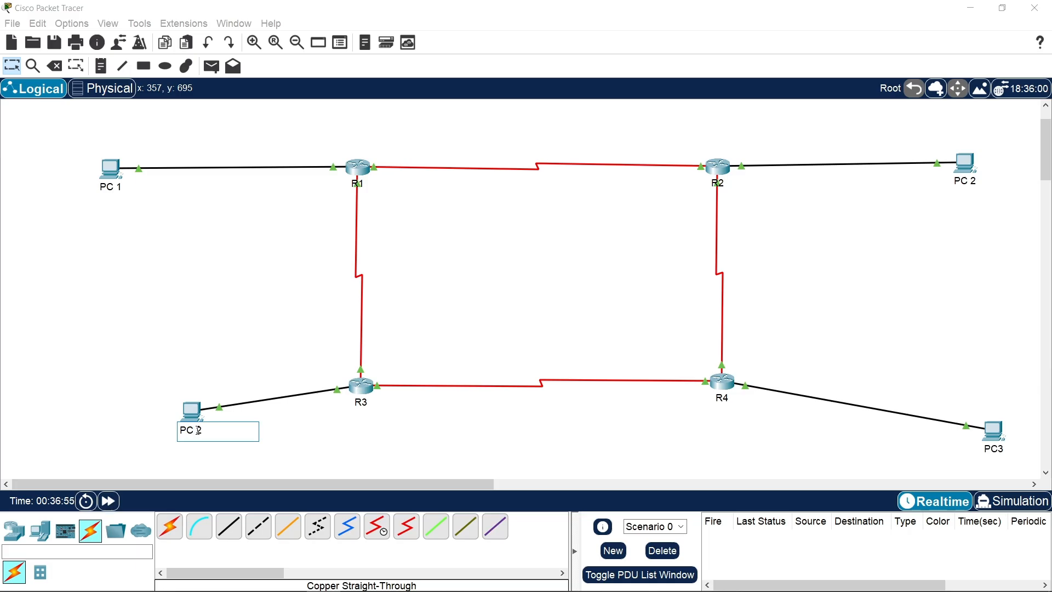
{"action": "key", "text": "Return"}
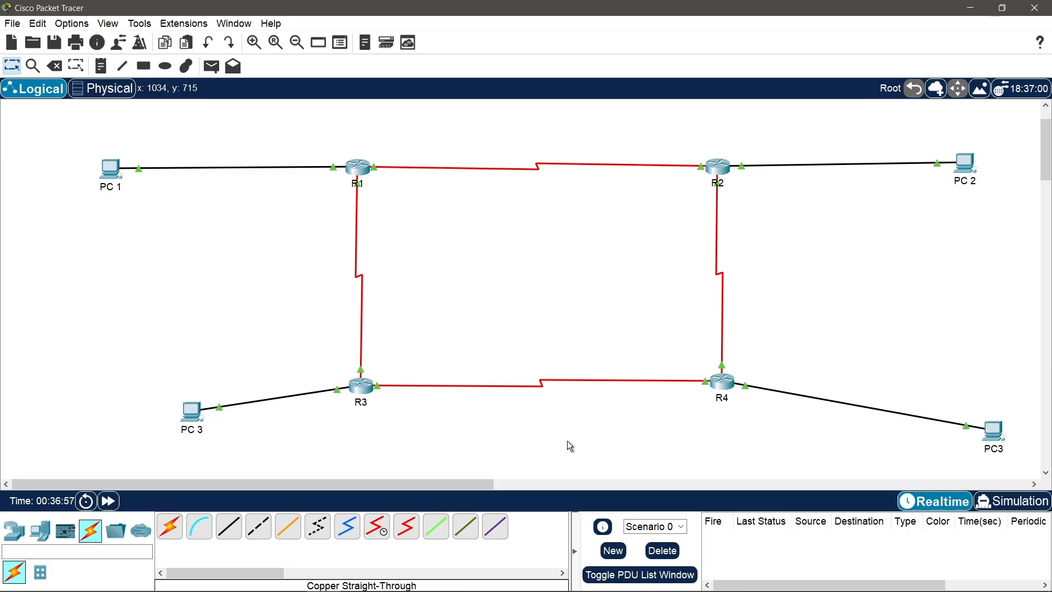
Step: Move the computer attached to R4 closer to its router and rename it as PC 4
{"action": "left_click_drag", "start_coordinate": [1008, 431], "coordinate": [929, 422]}
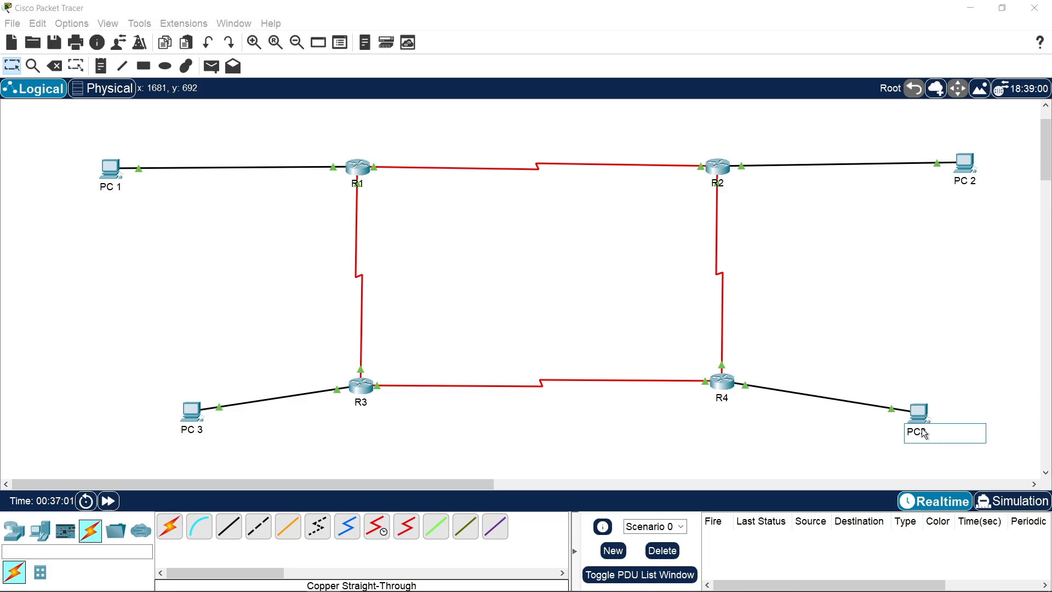
{"action": "left_click", "coordinate": [922, 431]}
{"action": "key", "text": "BackSpace"}
{"action": "type", "text": "4"}
{"action": "key", "text": "Return"}
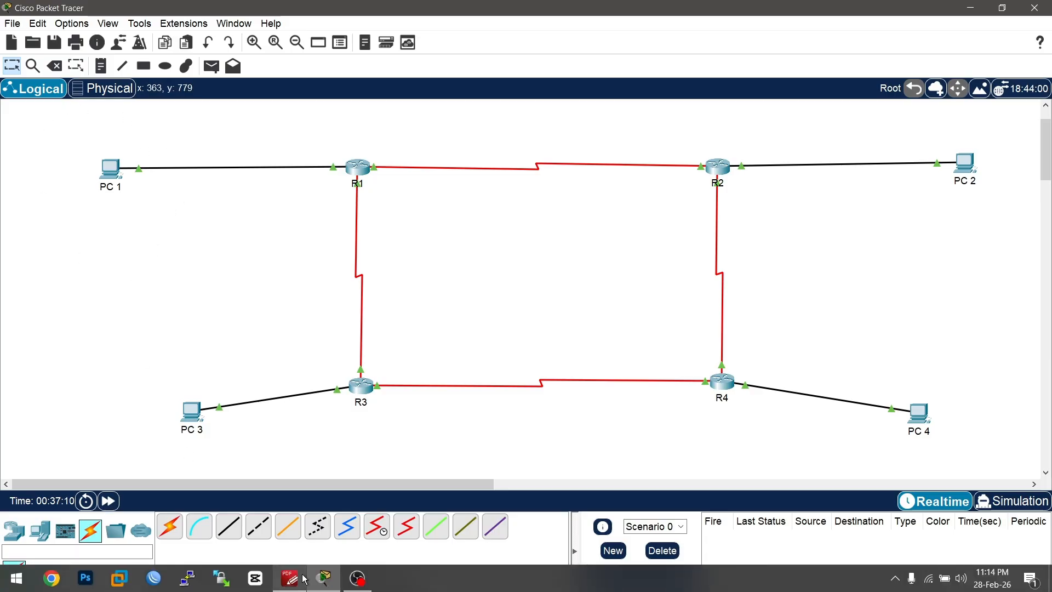
Step: Switch to PDF-XChange Editor to review the PC addresses and default gateways in the IP Addressing Table, and return to the Packet Tracer topology
{"action": "left_click", "coordinate": [303, 577]}
{"action": "scroll", "coordinate": [352, 439], "scroll_direction": "down", "scroll_amount": 2}
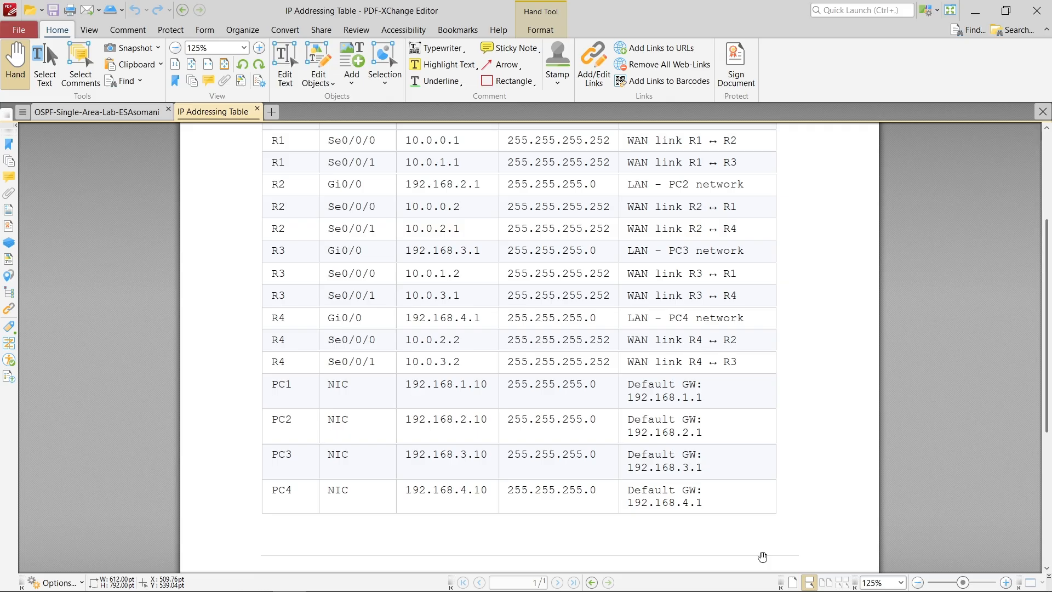
{"action": "mouse_move", "coordinate": [305, 591]}
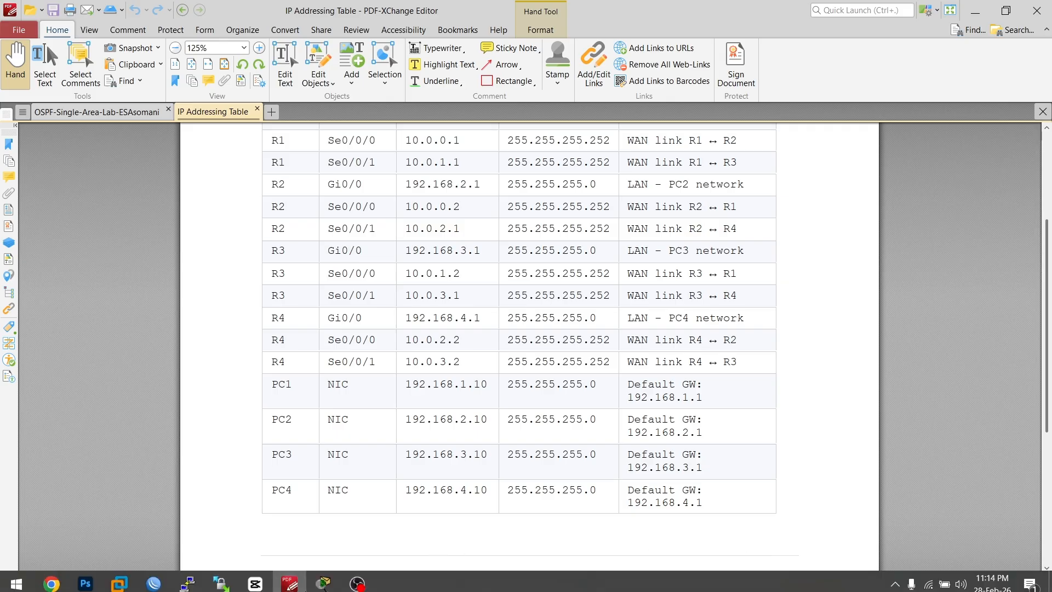
{"action": "mouse_move", "coordinate": [275, 578]}
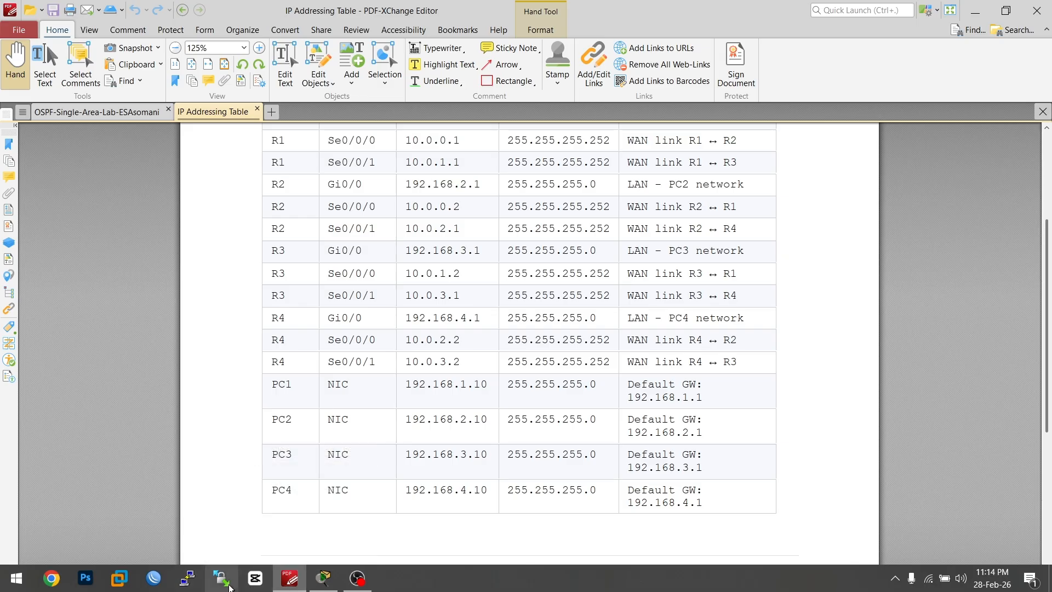
{"action": "left_click", "coordinate": [323, 578]}
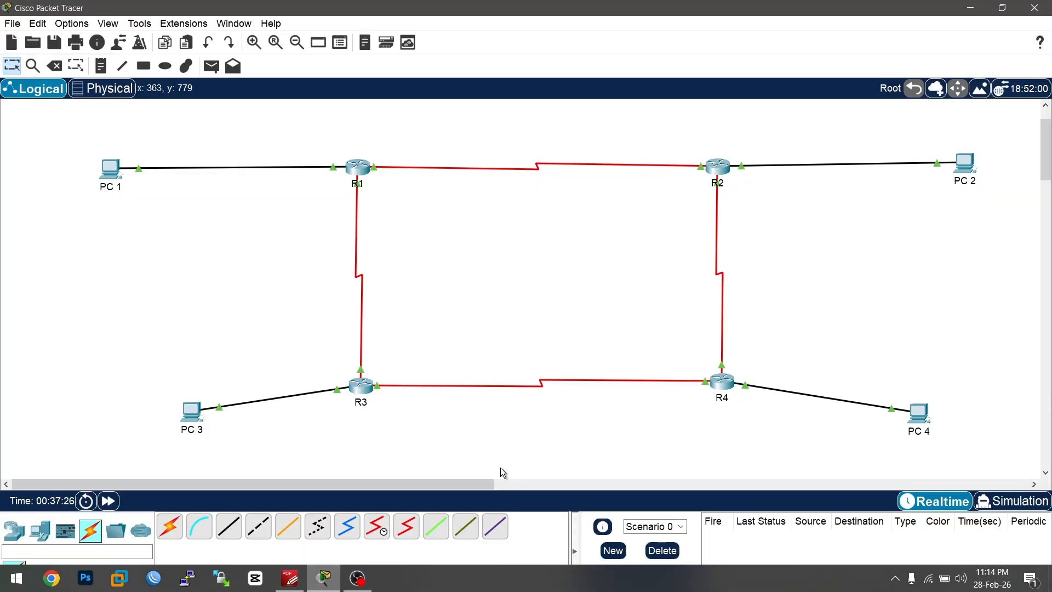
{"action": "scroll", "coordinate": [956, 334], "scroll_direction": "down", "scroll_amount": 5}
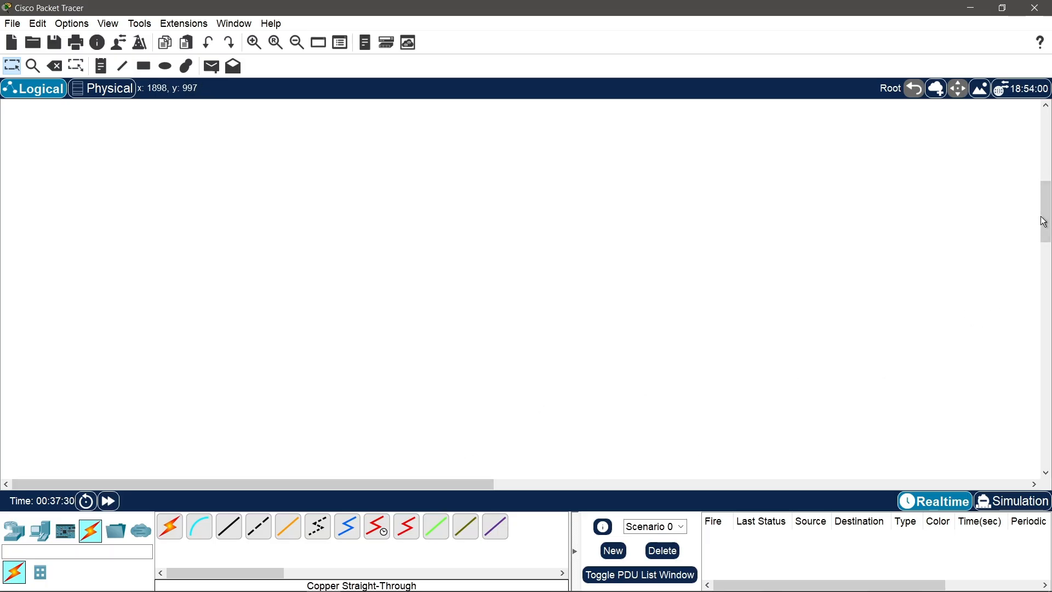
{"action": "left_click_drag", "start_coordinate": [1044, 222], "coordinate": [1043, 168]}
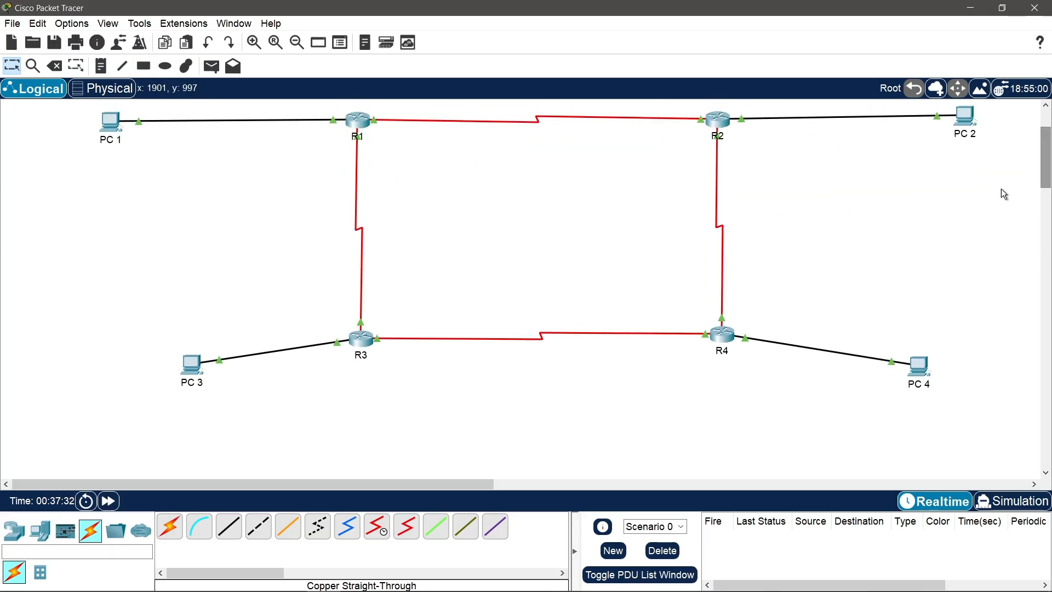
{"action": "mouse_move", "coordinate": [723, 341]}
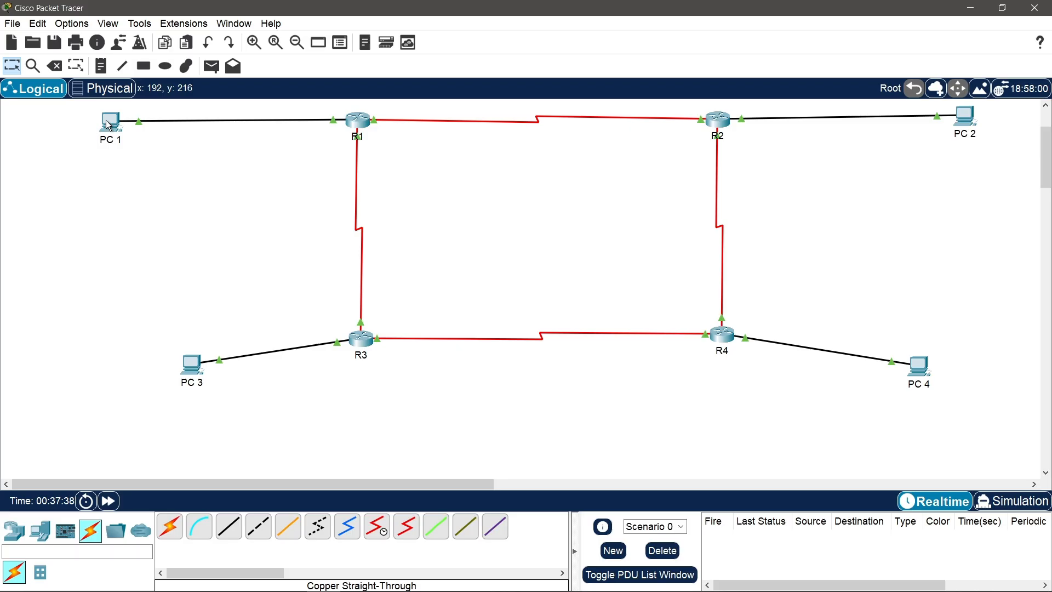
Step: Assign PC 1's FastEthernet0 the static IPv4 address 192.168.1.10 with subnet mask 255.255.255.0 in its IP configuration
{"action": "mouse_move", "coordinate": [109, 125]}
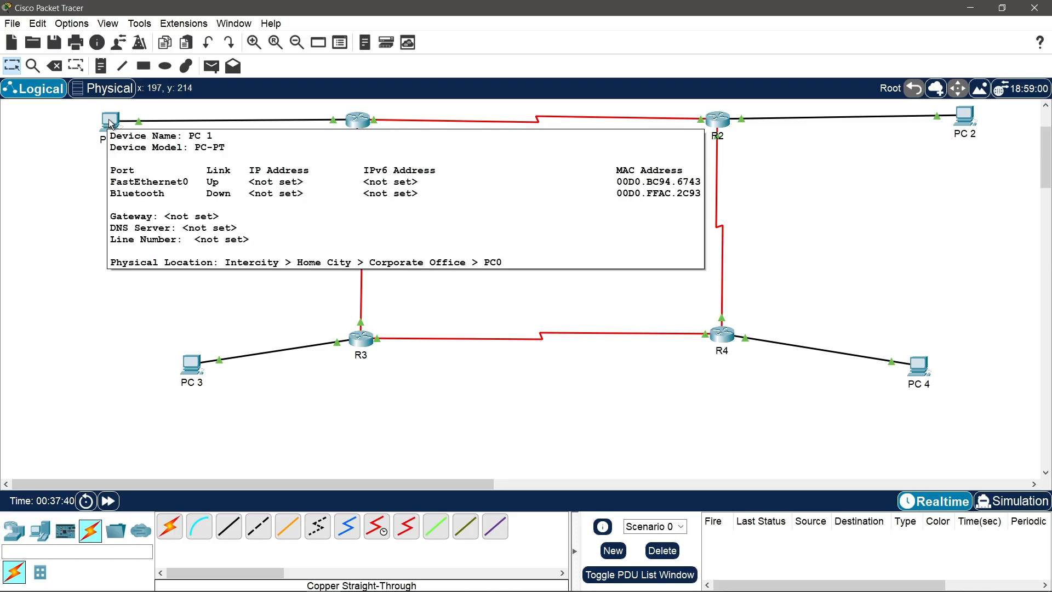
{"action": "left_click", "coordinate": [110, 122]}
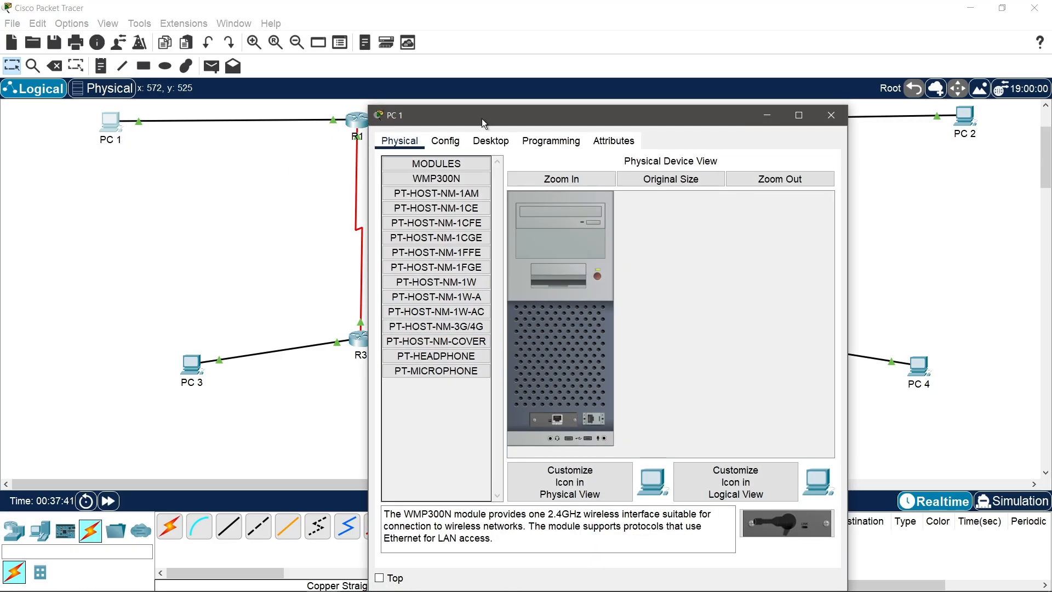
{"action": "left_click", "coordinate": [492, 145]}
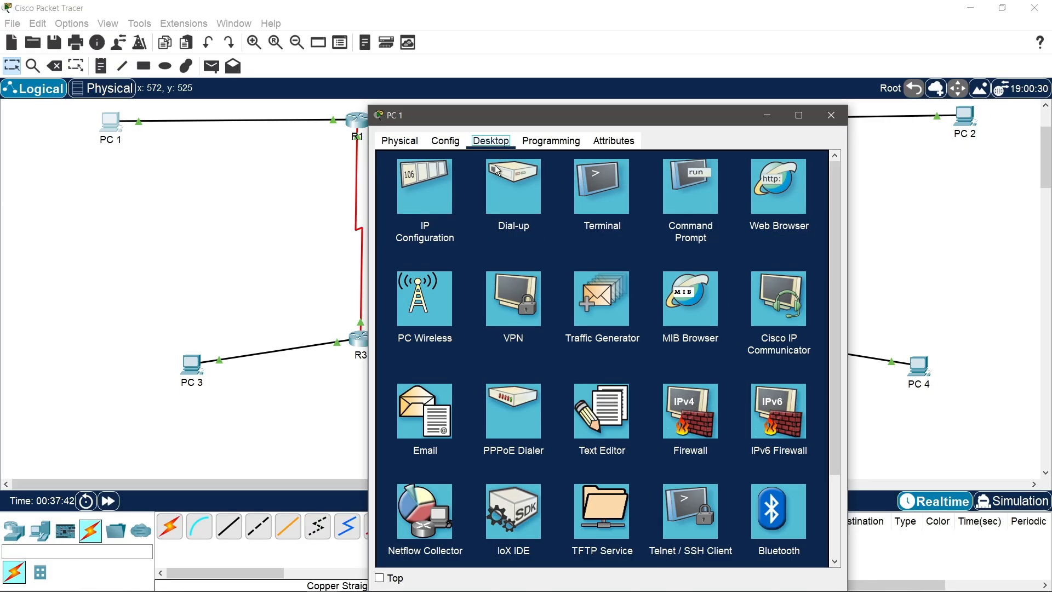
{"action": "left_click", "coordinate": [435, 197]}
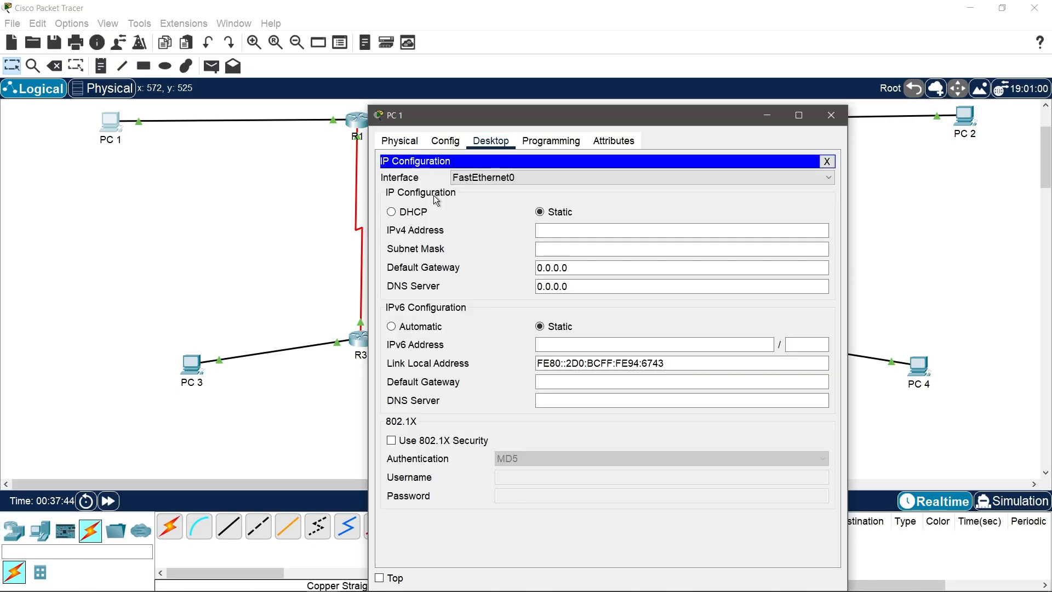
{"action": "left_click", "coordinate": [622, 231]}
{"action": "type", "text": "192."}
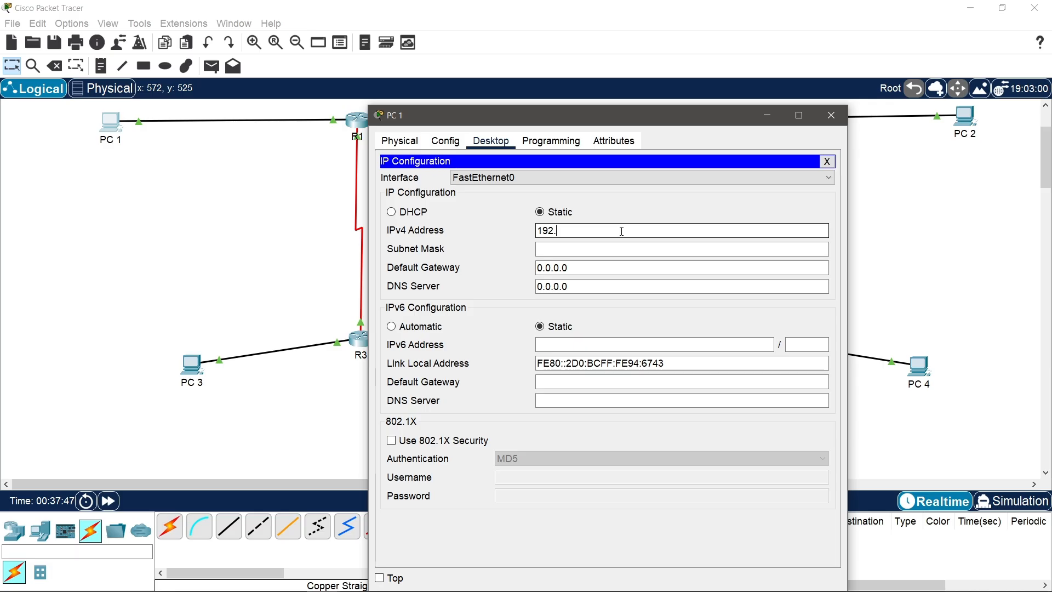
{"action": "type", "text": "168.1.10"}
{"action": "key", "text": "Tab"}
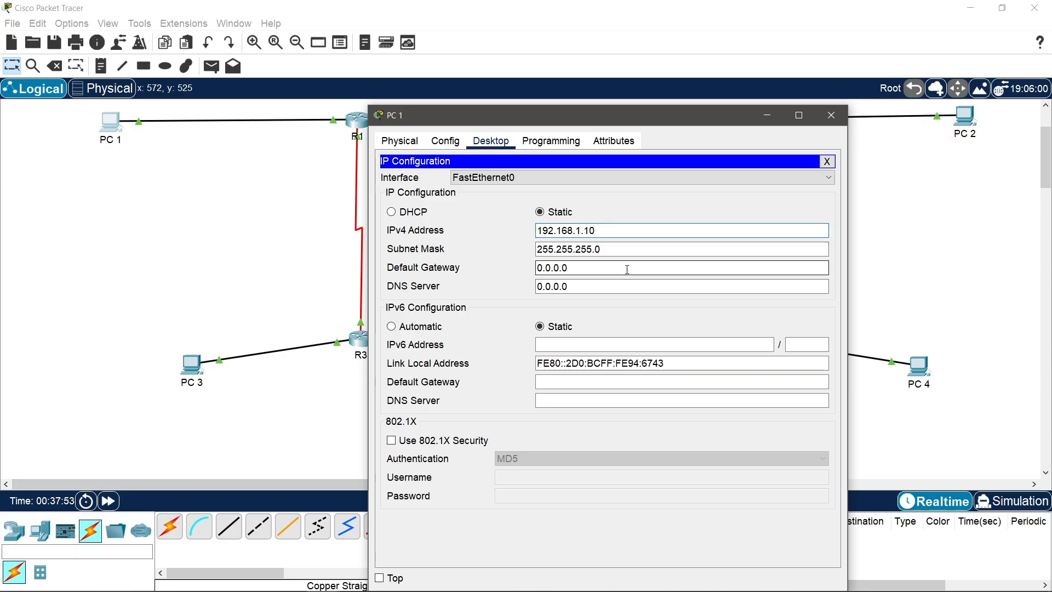
Step: Set PC 1's IPv4 default gateway to 192.168.1.1 and close its configuration window
{"action": "key", "text": "BackSpace"}
{"action": "key", "text": "BackSpace"}
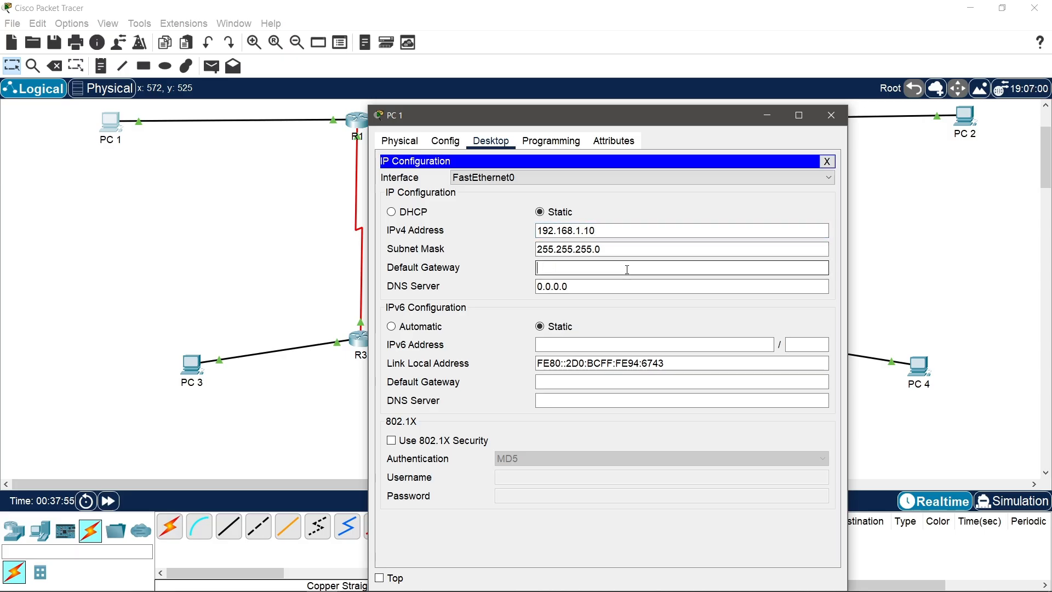
{"action": "type", "text": "192.168.1.1"}
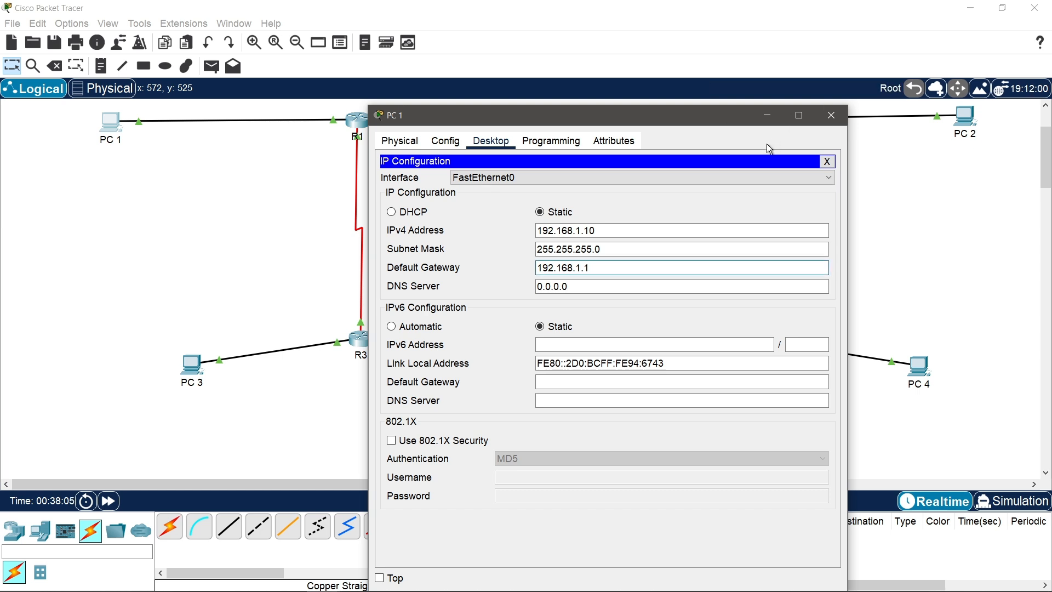
{"action": "left_click", "coordinate": [831, 115]}
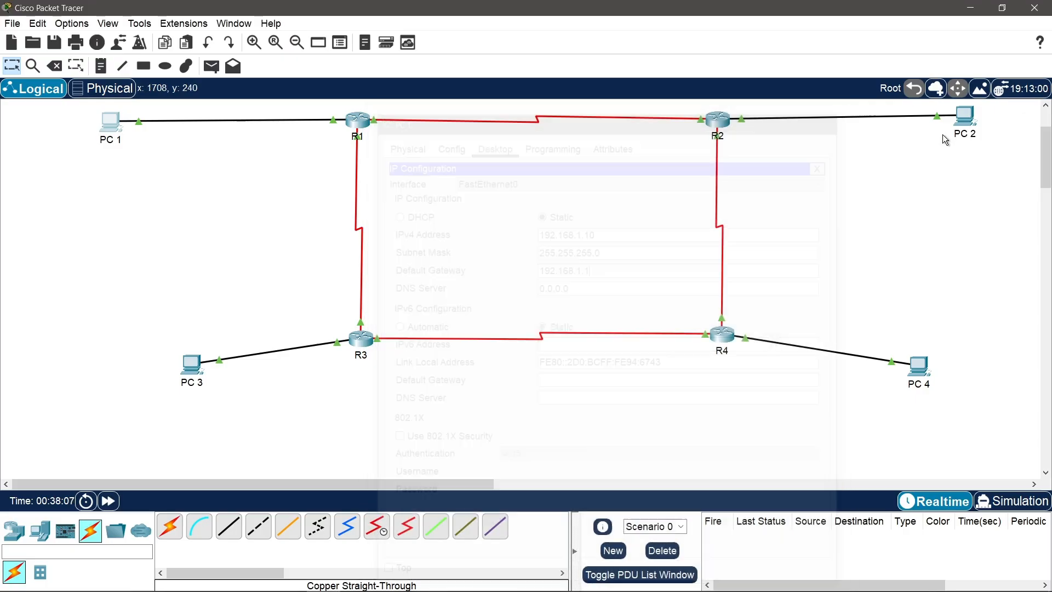
Step: Assign PC 2's FastEthernet0 the static IPv4 address 192.168.2.10 with subnet mask 255.255.255.0 in its IP configuration
{"action": "left_click", "coordinate": [969, 121]}
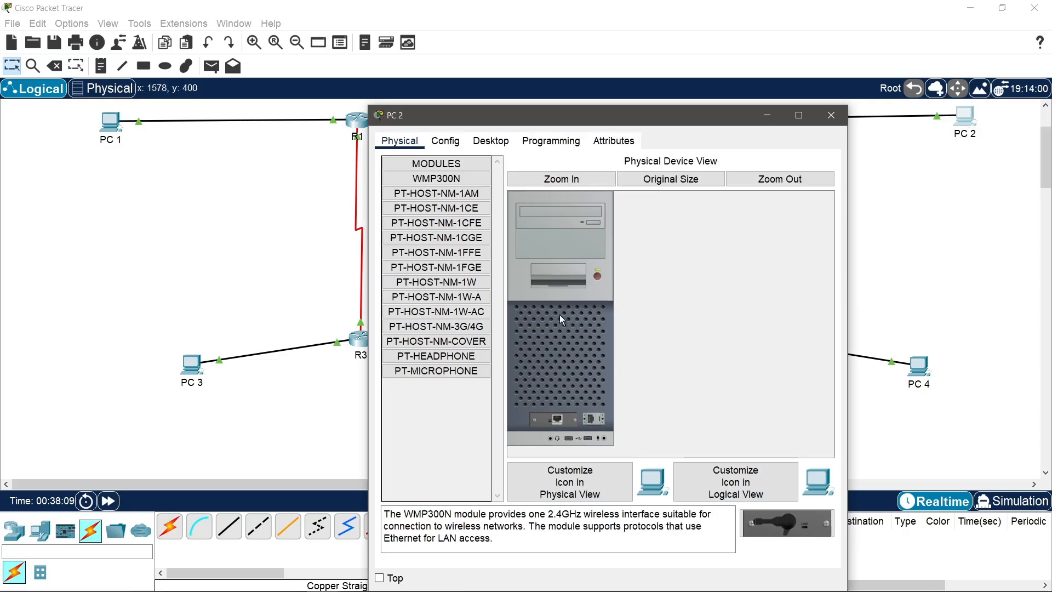
{"action": "left_click", "coordinate": [497, 145]}
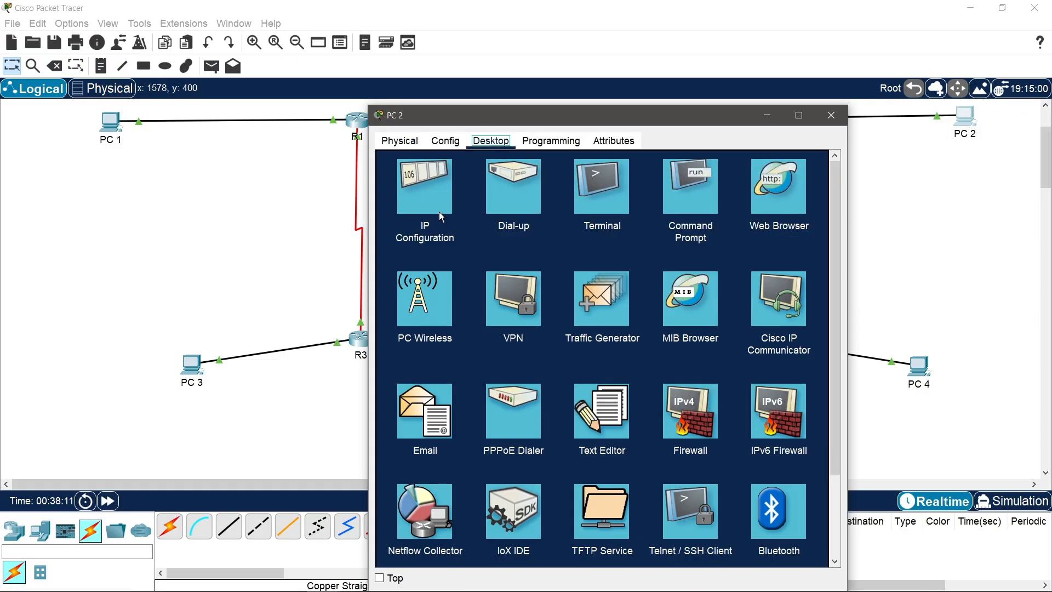
{"action": "left_click", "coordinate": [433, 190]}
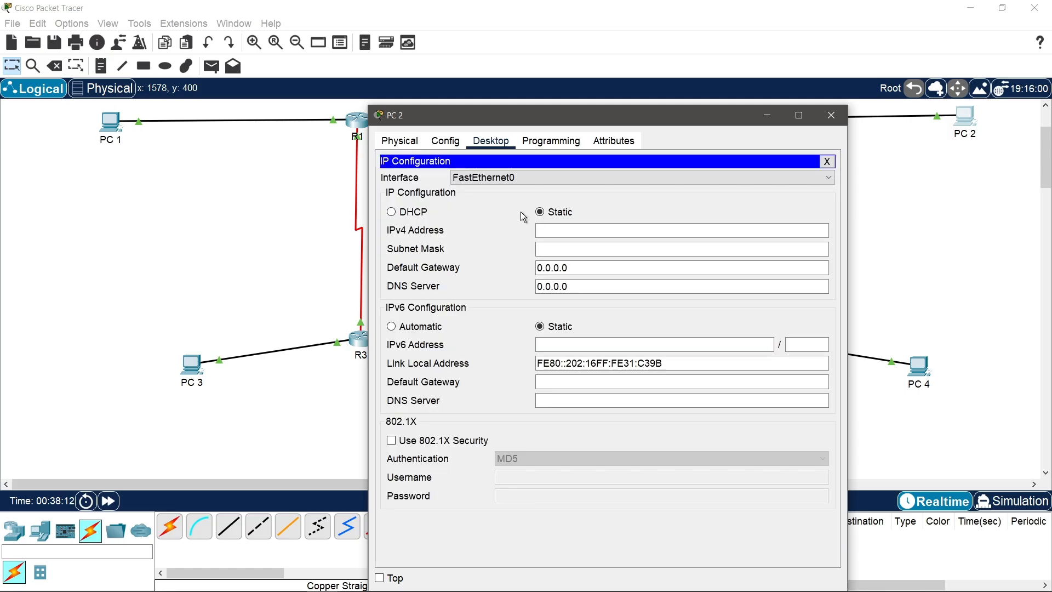
{"action": "left_click", "coordinate": [609, 232]}
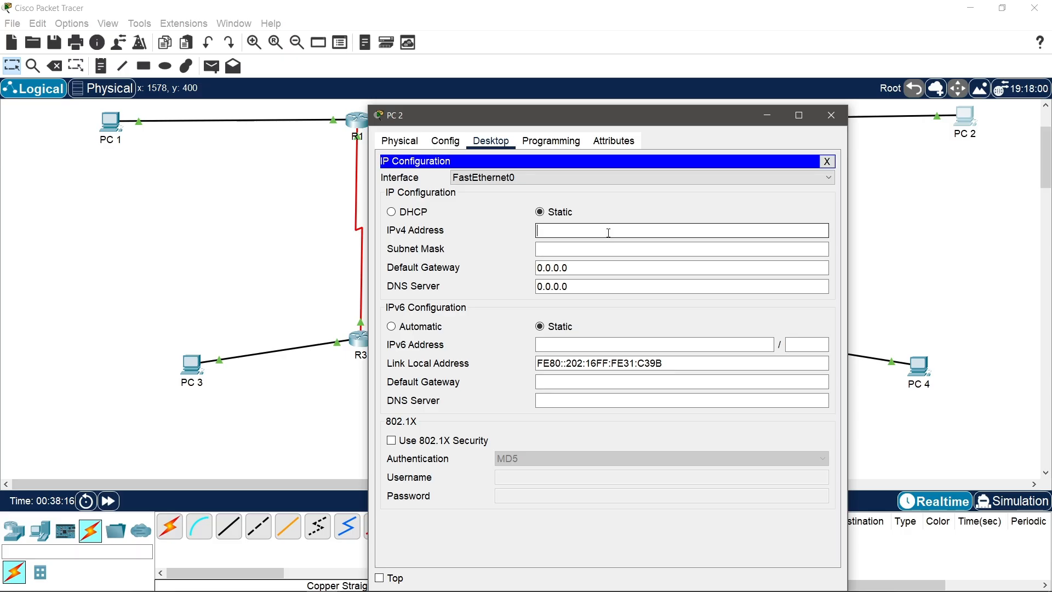
{"action": "type", "text": "192.168.2.10"}
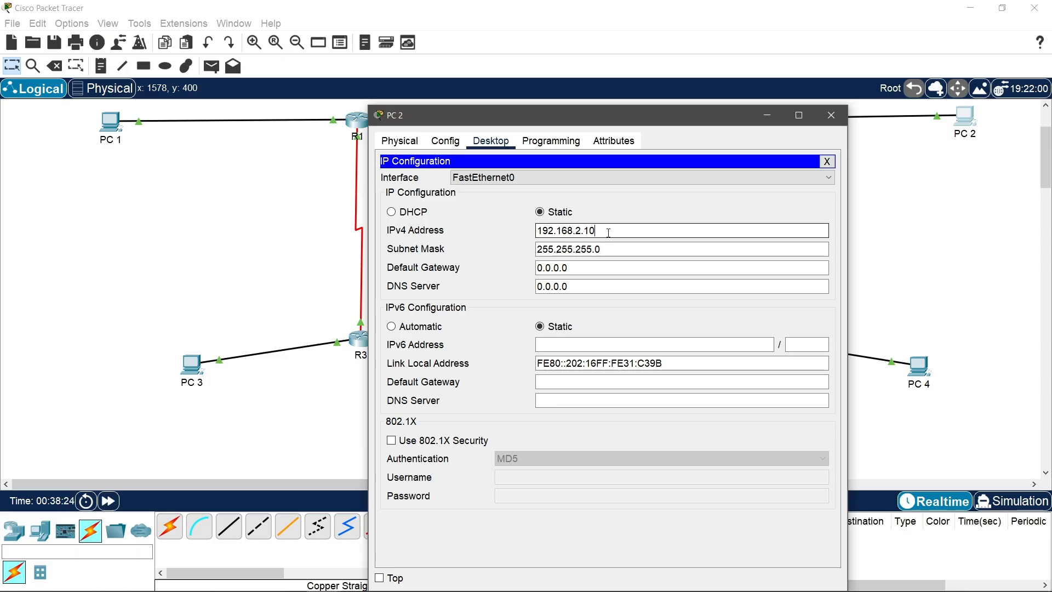
Step: Replace PC 2's IPv4 default gateway with 192.168.2.1 and close its configuration window
{"action": "left_click", "coordinate": [618, 274]}
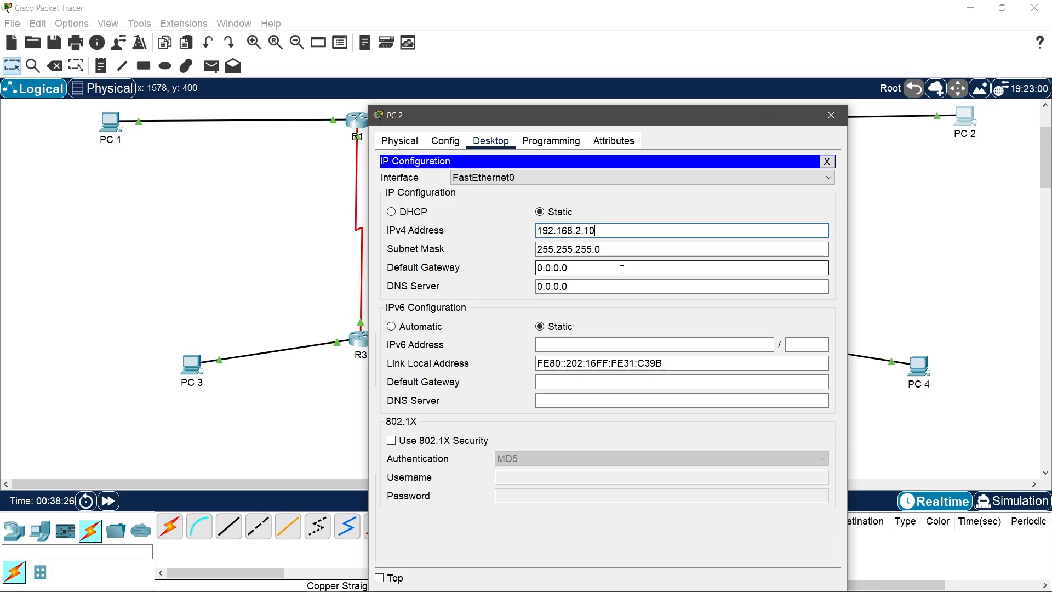
{"action": "key", "text": "BackSpace"}
{"action": "key", "text": "BackSpace"}
{"action": "key", "text": "BackSpace"}
{"action": "key", "text": "BackSpace"}
{"action": "key", "text": "BackSpace"}
{"action": "key", "text": "BackSpace"}
{"action": "key", "text": "BackSpace"}
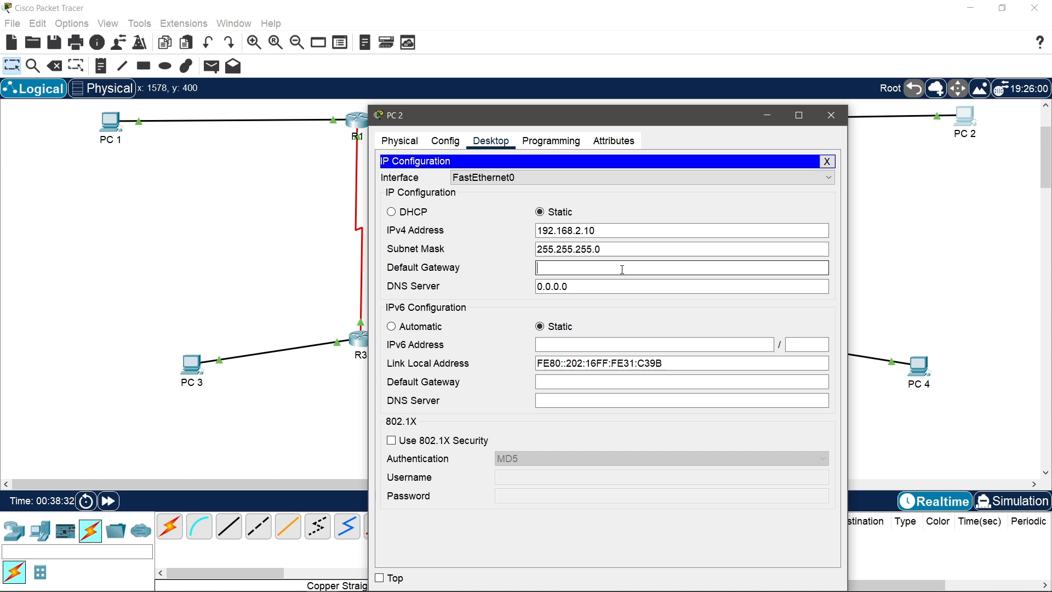
{"action": "type", "text": "192."}
{"action": "type", "text": "168.2.1"}
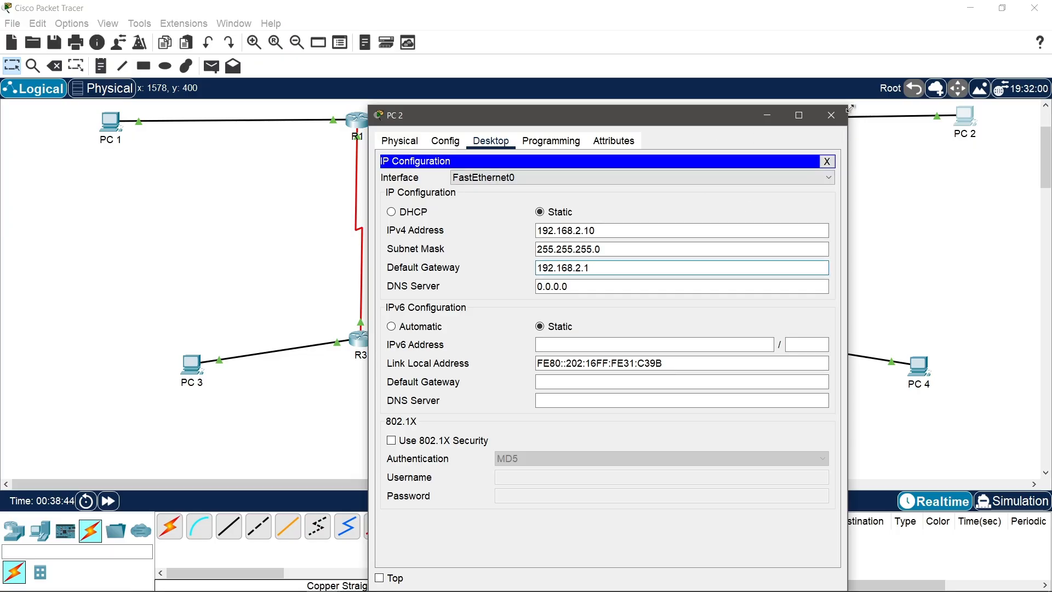
{"action": "left_click", "coordinate": [831, 122]}
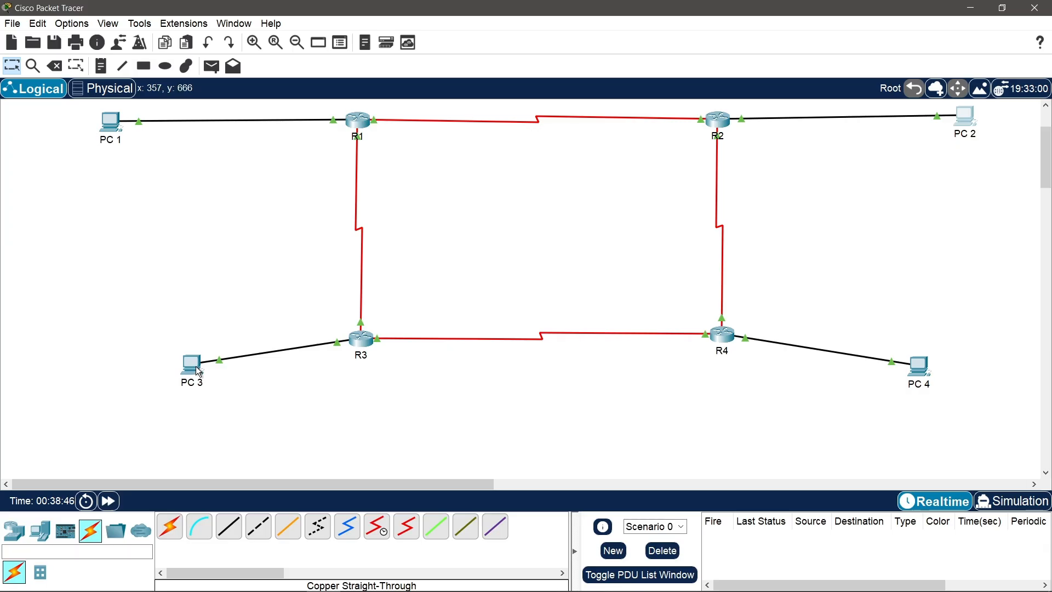
Step: Assign PC 3's FastEthernet0 the static IPv4 address 192.168.3.10 with subnet mask 255.255.255.0 in its IP configuration
{"action": "left_click", "coordinate": [196, 371]}
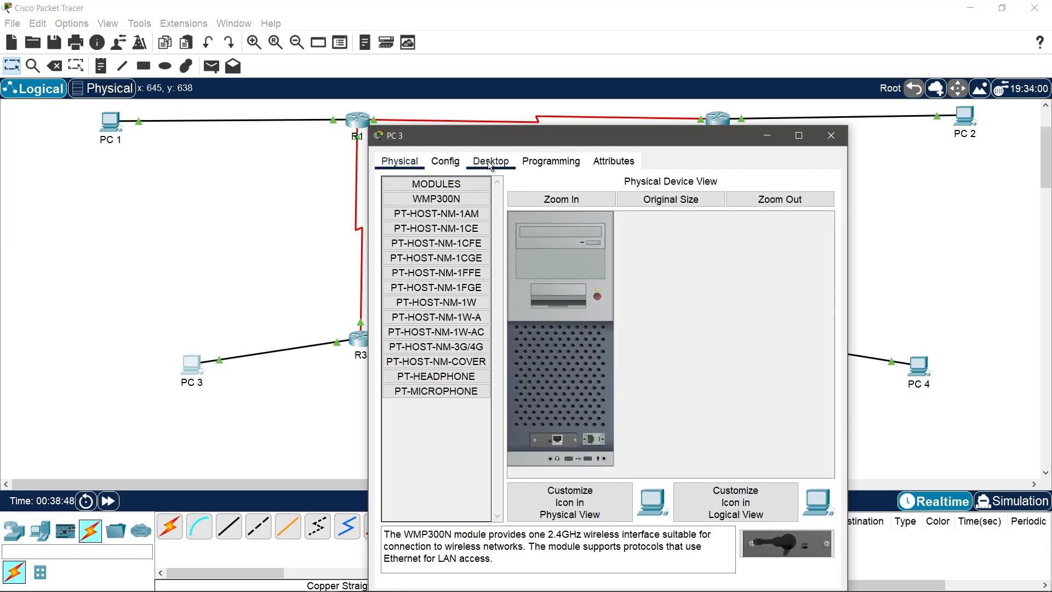
{"action": "left_click", "coordinate": [491, 161]}
{"action": "left_click", "coordinate": [432, 196]}
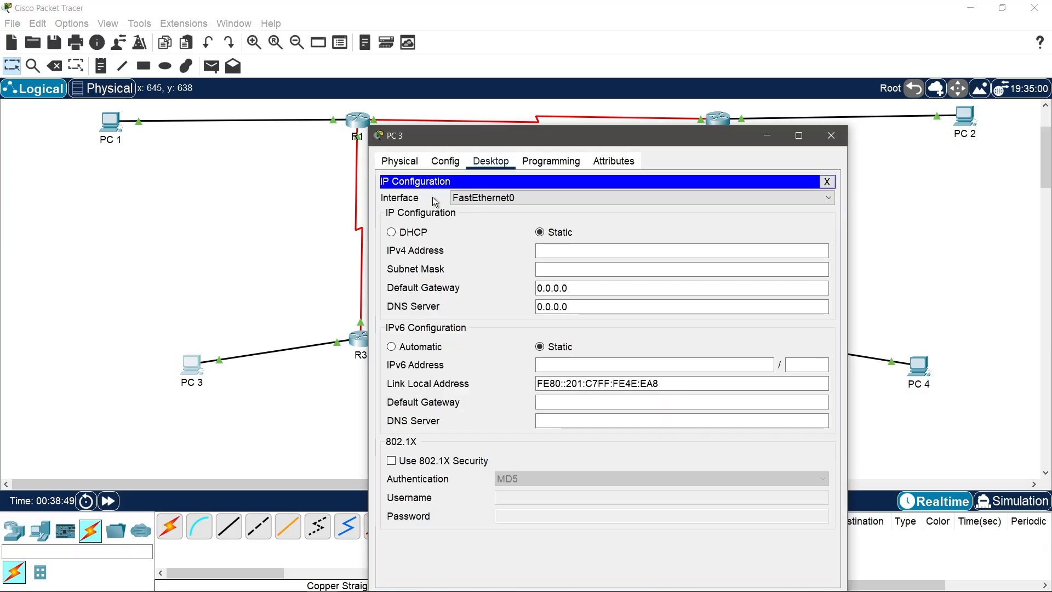
{"action": "left_click", "coordinate": [597, 247]}
{"action": "type", "text": "192"}
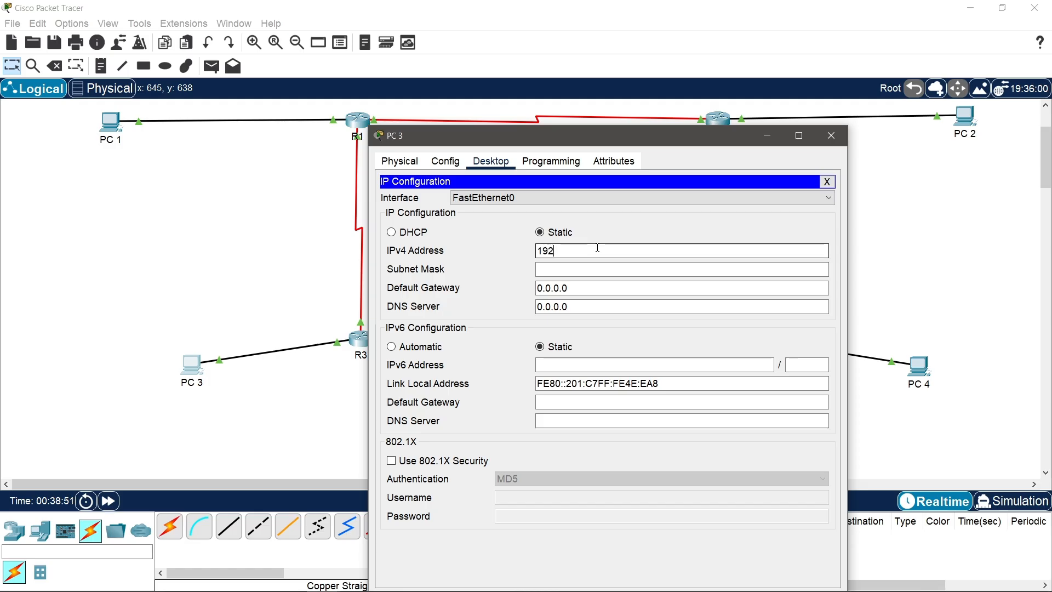
{"action": "type", "text": ".168.3.10"}
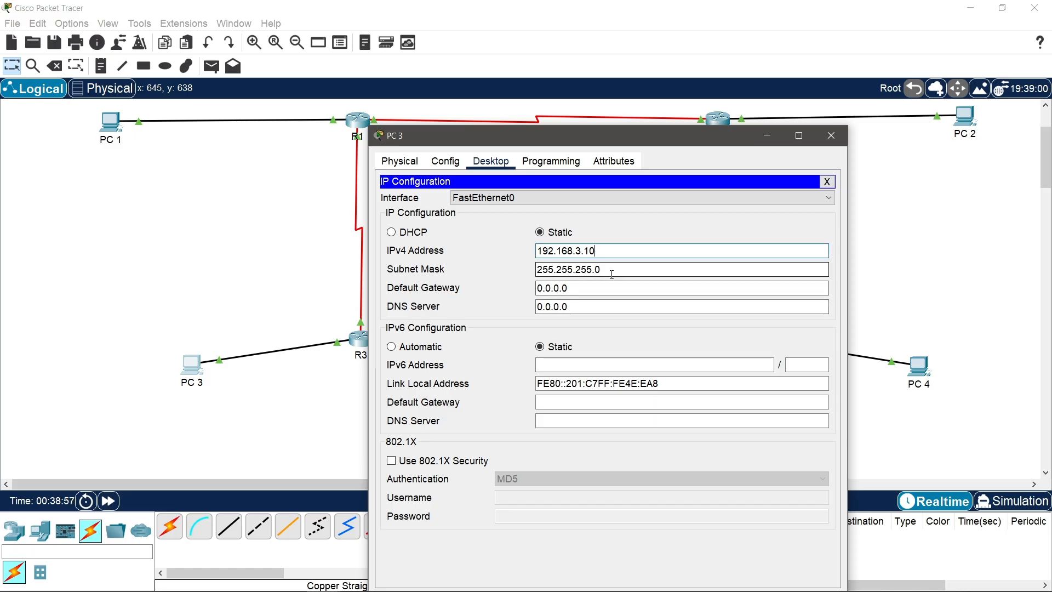
Step: Replace PC 3's IPv4 default gateway with 192.168.3.1 and close its configuration window
{"action": "key", "text": "BackSpace"}
{"action": "key", "text": "BackSpace"}
{"action": "key", "text": "BackSpace"}
{"action": "key", "text": "BackSpace"}
{"action": "key", "text": "BackSpace"}
{"action": "key", "text": "BackSpace"}
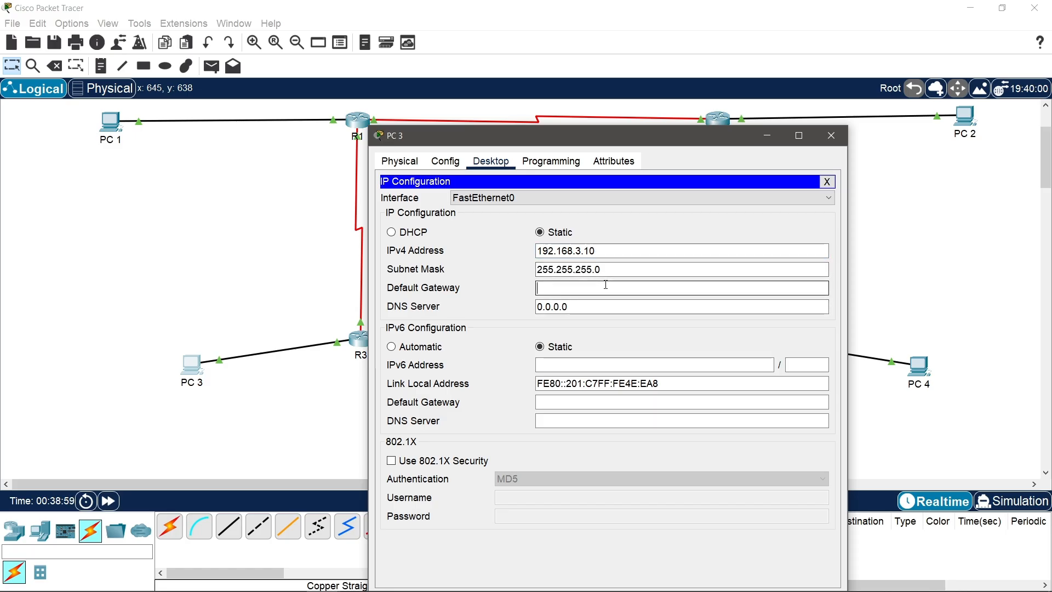
{"action": "type", "text": "19"}
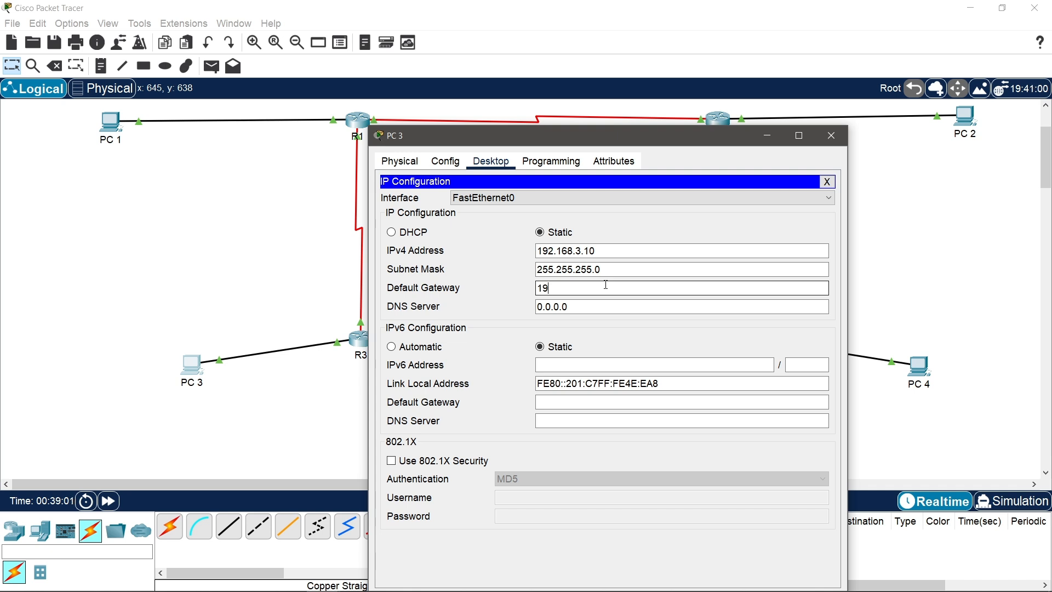
{"action": "type", "text": "2.168"}
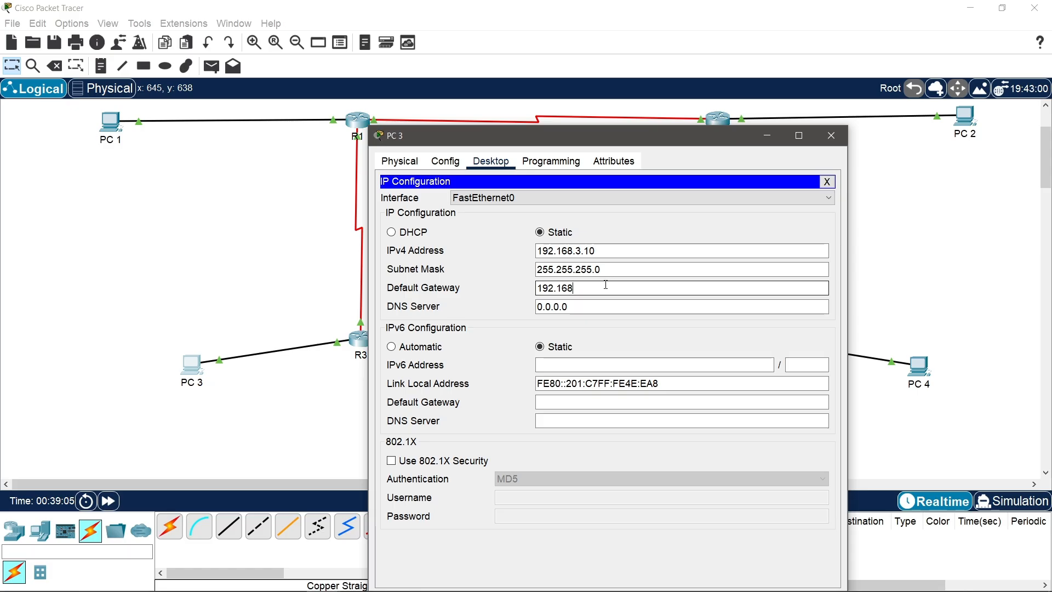
{"action": "type", "text": ".3.1"}
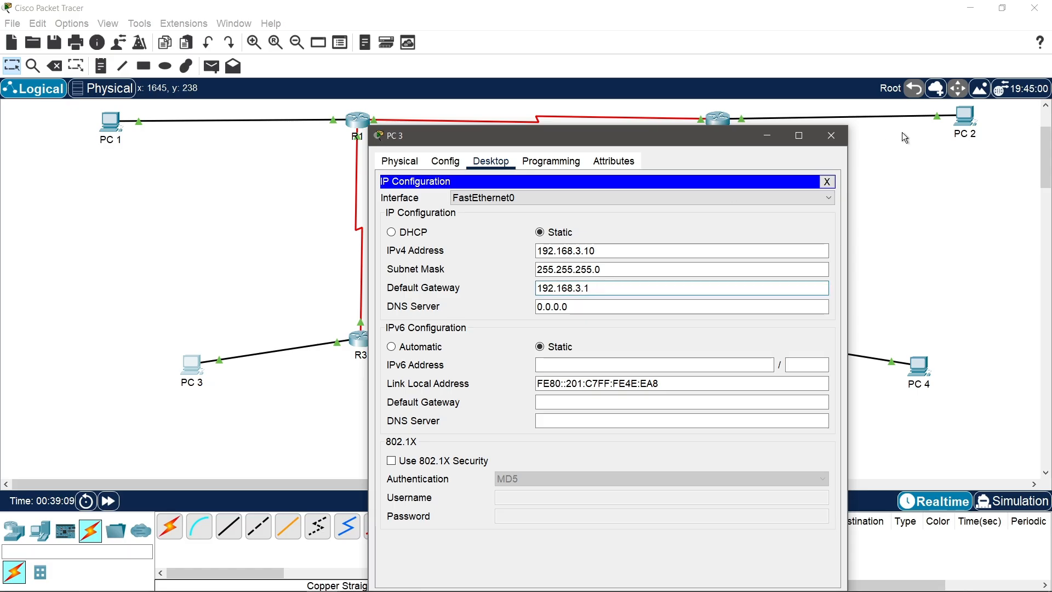
{"action": "left_click", "coordinate": [829, 143]}
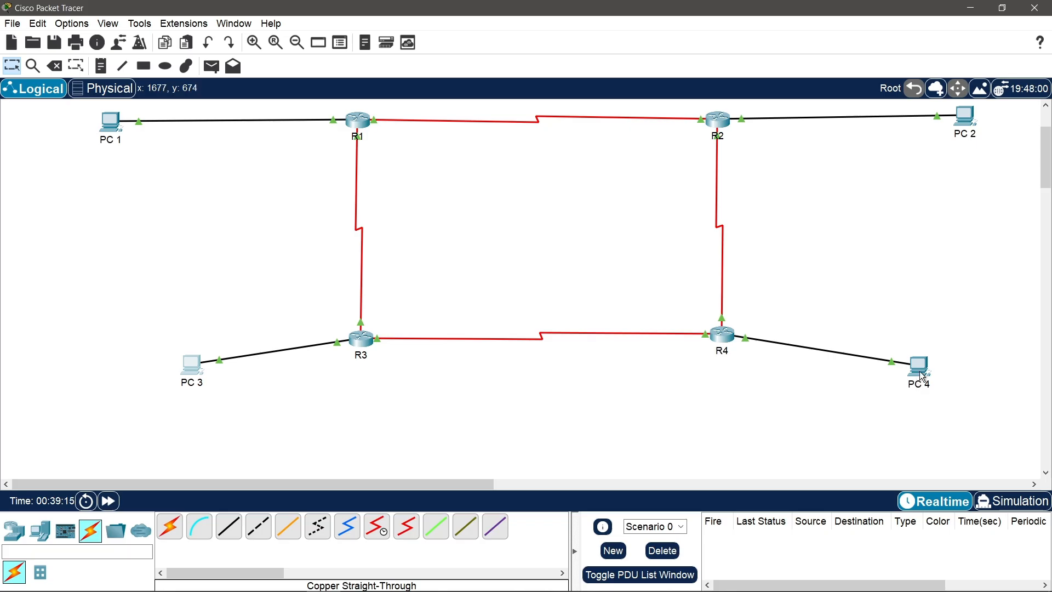
Step: Assign PC 4's FastEthernet0 the static IPv4 address 192.168.4.10 with subnet mask 255.255.255.0 in its IP configuration
{"action": "left_click", "coordinate": [919, 366]}
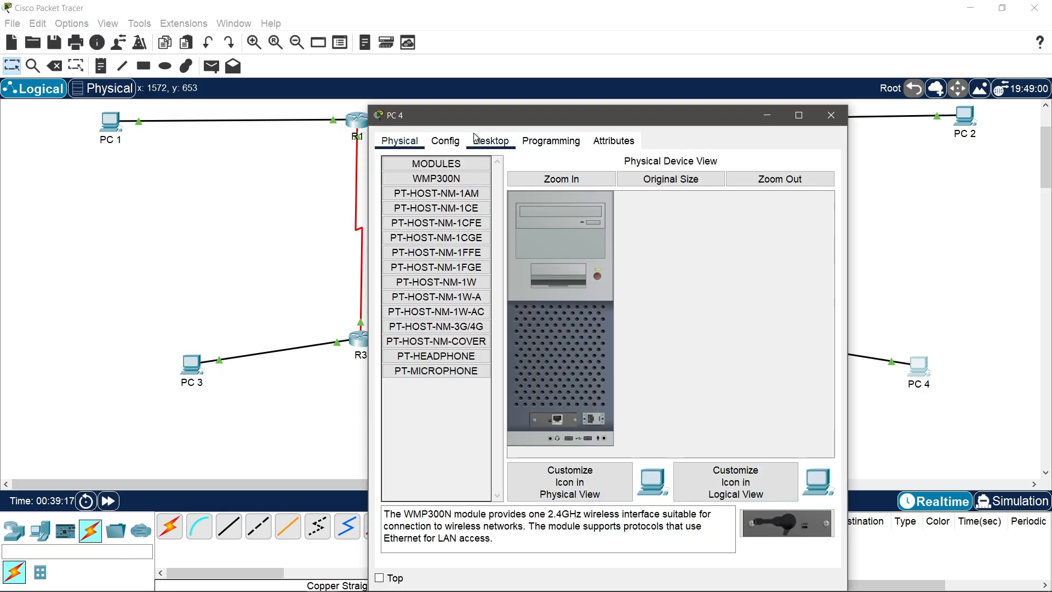
{"action": "left_click", "coordinate": [476, 138]}
{"action": "left_click", "coordinate": [429, 191]}
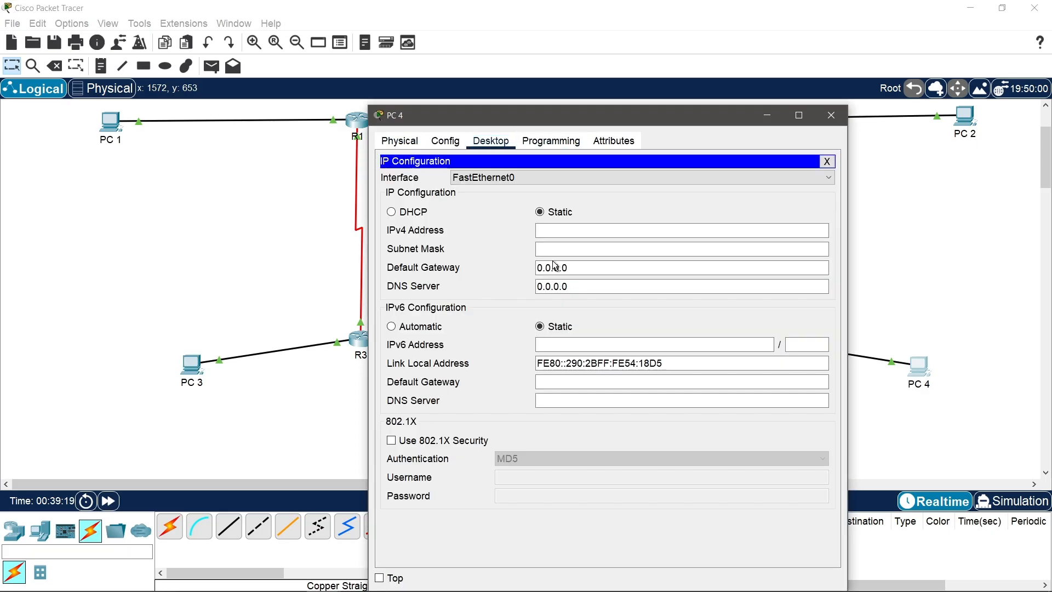
{"action": "left_click", "coordinate": [627, 229]}
{"action": "type", "text": "192.168"}
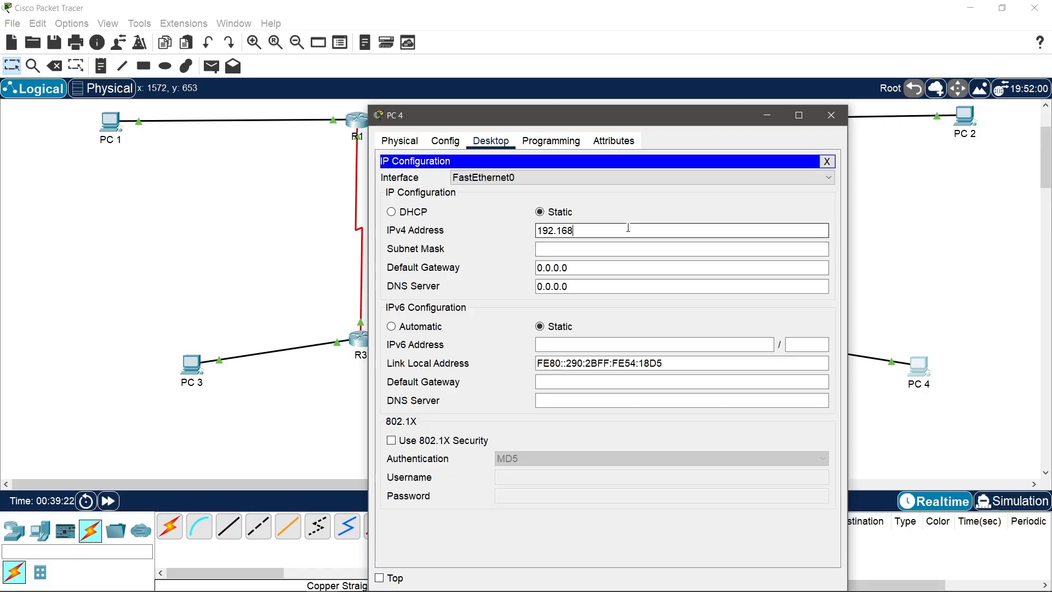
{"action": "type", "text": ".4.10"}
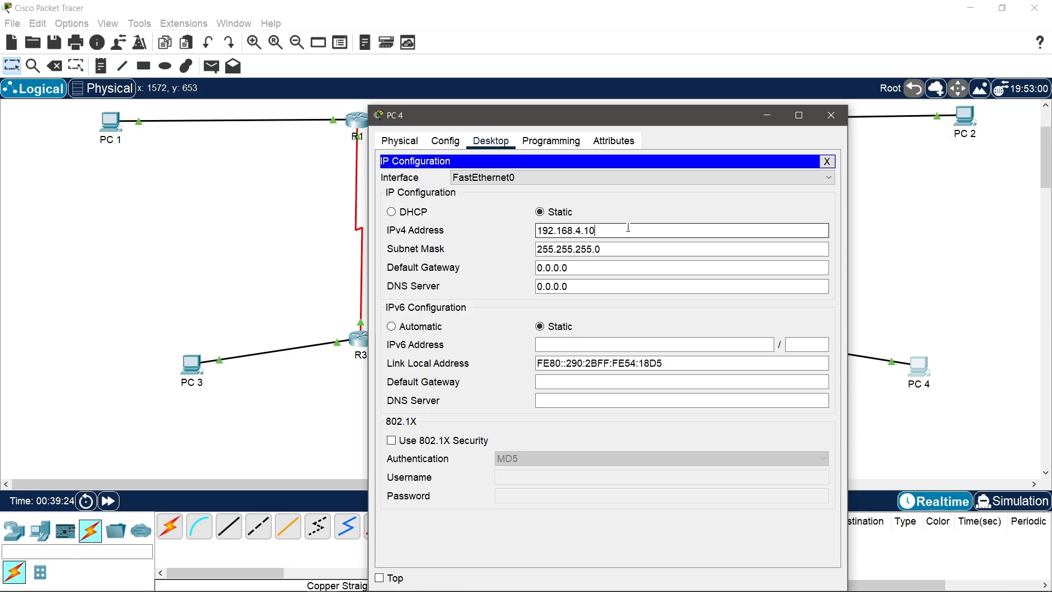
Step: Replace PC 4's IPv4 default gateway with 192.168.4.1 and close its configuration window
{"action": "left_click", "coordinate": [655, 267]}
{"action": "key", "text": "BackSpace"}
{"action": "key", "text": "BackSpace"}
{"action": "key", "text": "BackSpace"}
{"action": "key", "text": "BackSpace"}
{"action": "key", "text": "BackSpace"}
{"action": "key", "text": "BackSpace"}
{"action": "key", "text": "BackSpace"}
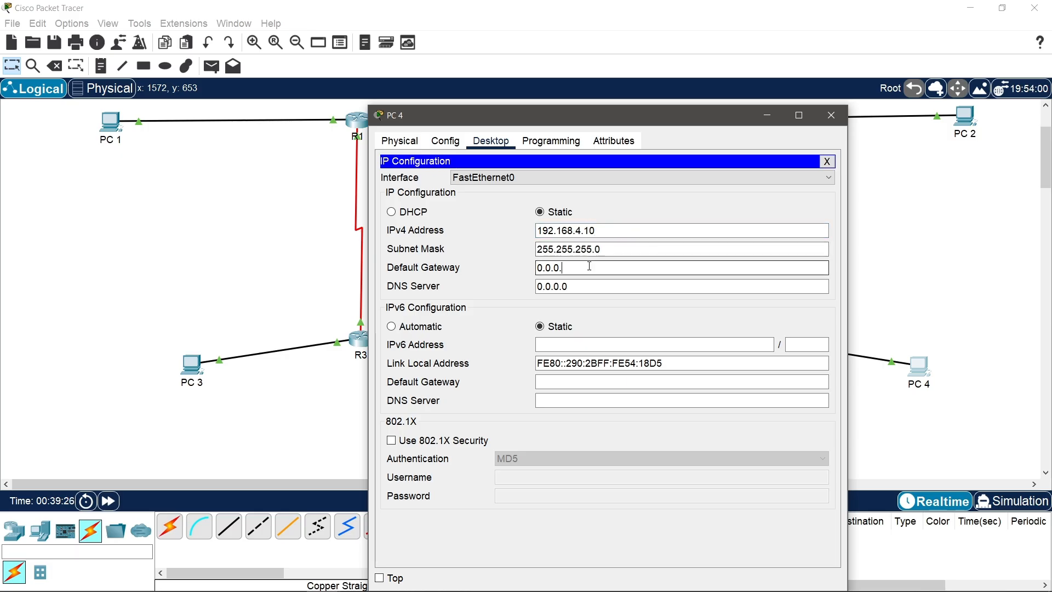
{"action": "type", "text": "192.168.1"}
{"action": "key", "text": "BackSpace"}
{"action": "type", "text": "4.1"}
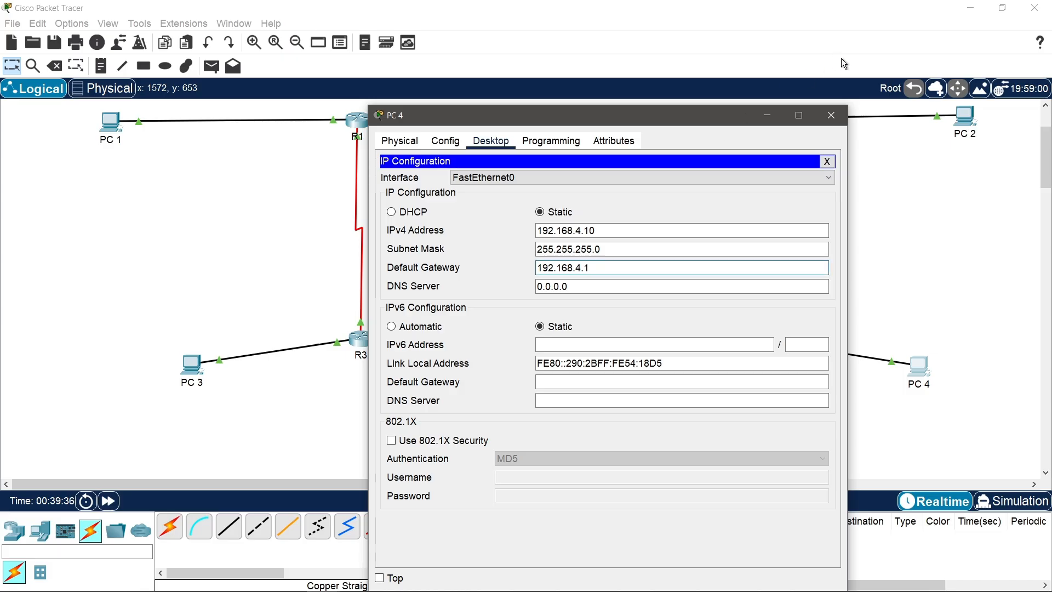
{"action": "left_click", "coordinate": [839, 114]}
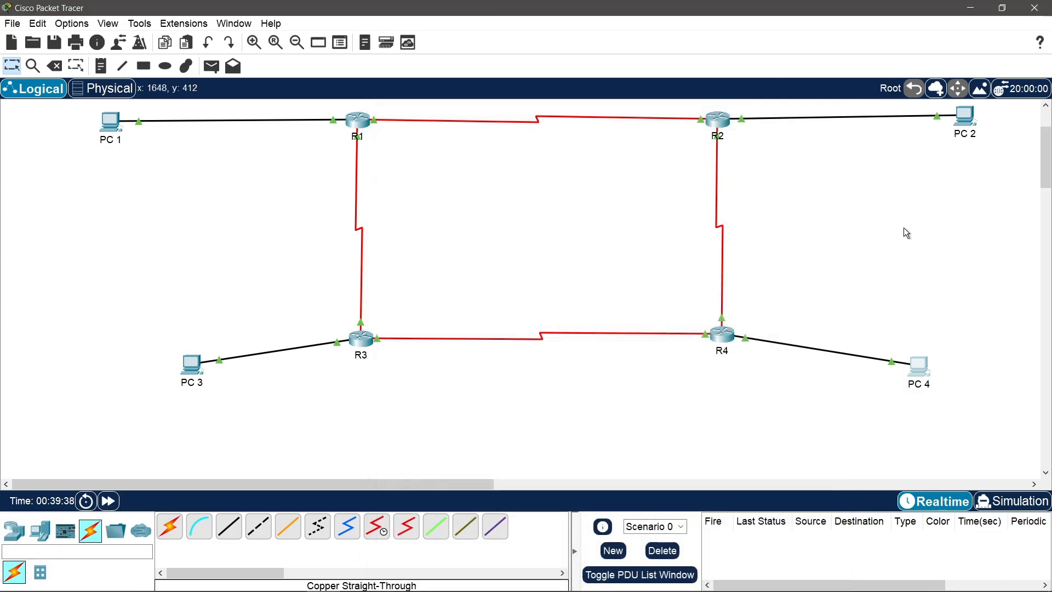
{"action": "scroll", "coordinate": [1047, 170], "scroll_direction": "up", "scroll_amount": 3}
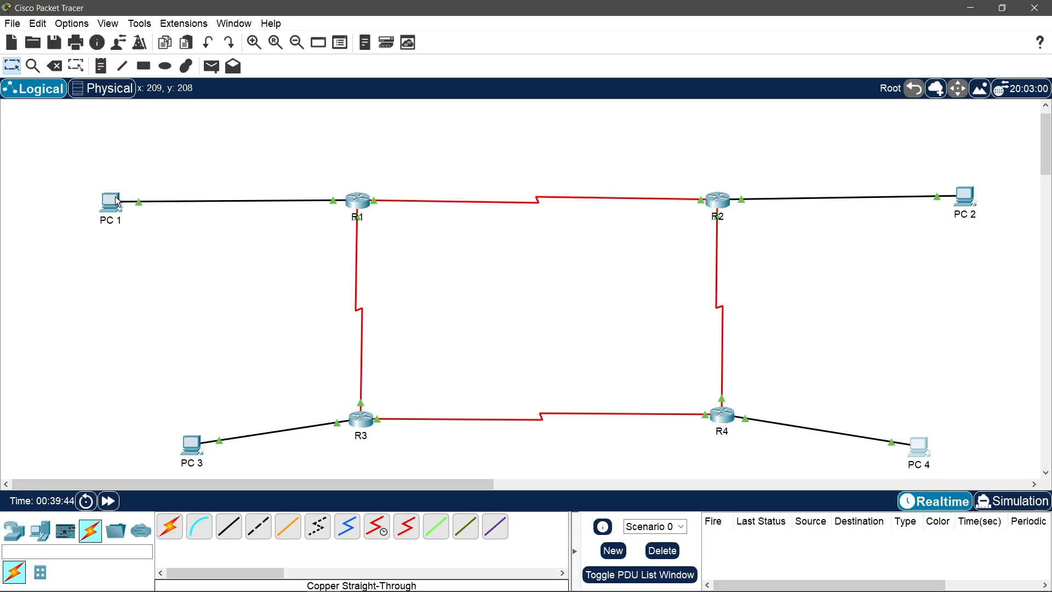
Step: Ping PC 2 at 192.168.2.10 from PC 1's Command Prompt, then close PC 1's window
{"action": "mouse_move", "coordinate": [118, 203]}
{"action": "mouse_move", "coordinate": [974, 203]}
{"action": "left_click", "coordinate": [112, 200]}
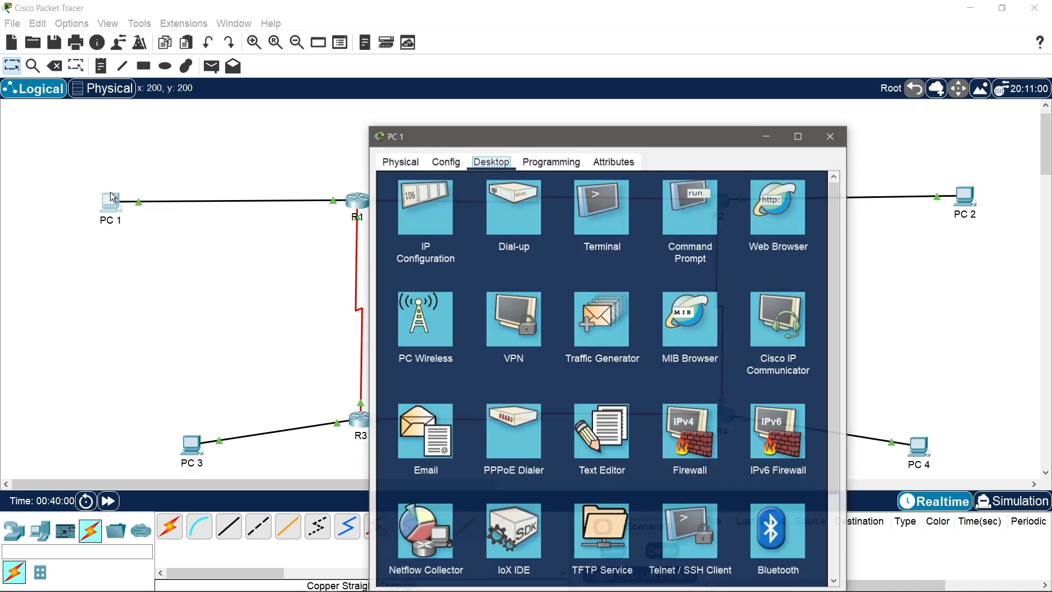
{"action": "left_click", "coordinate": [700, 212]}
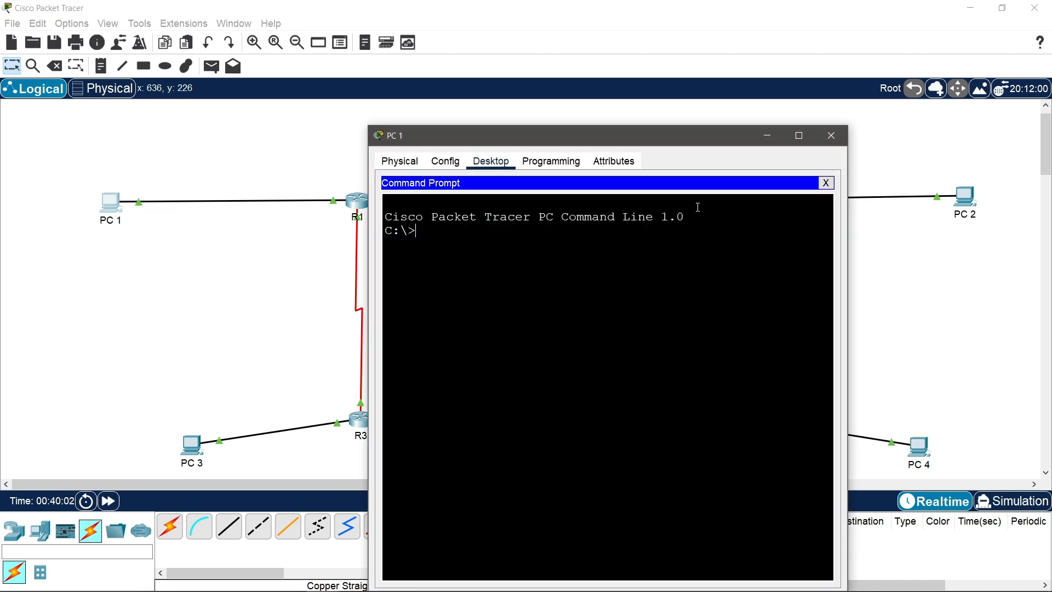
{"action": "type", "text": "ping 192.168.2.10"}
{"action": "key", "text": "Return"}
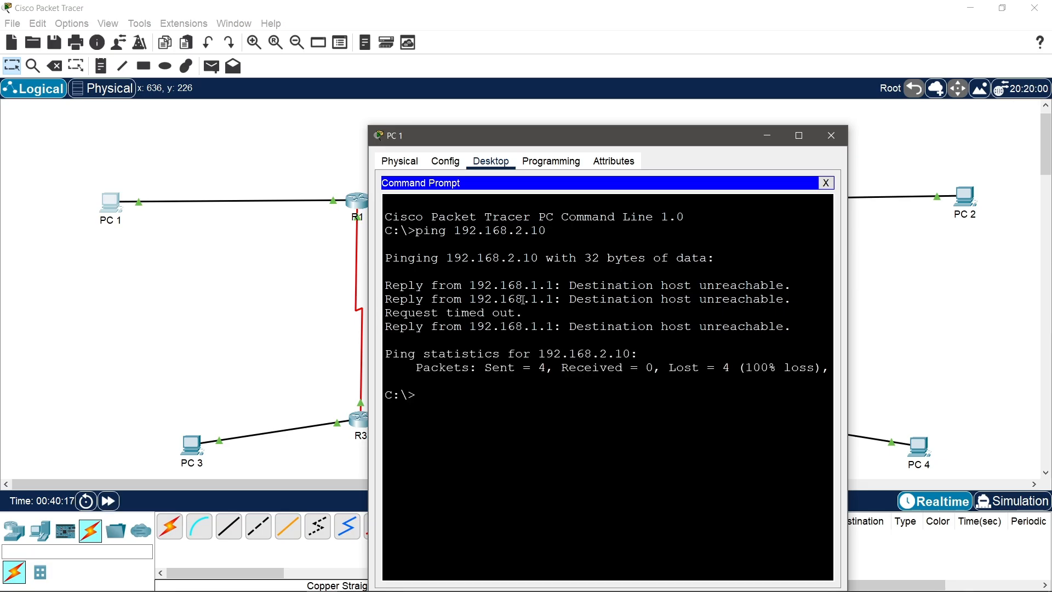
{"action": "left_click", "coordinate": [831, 135]}
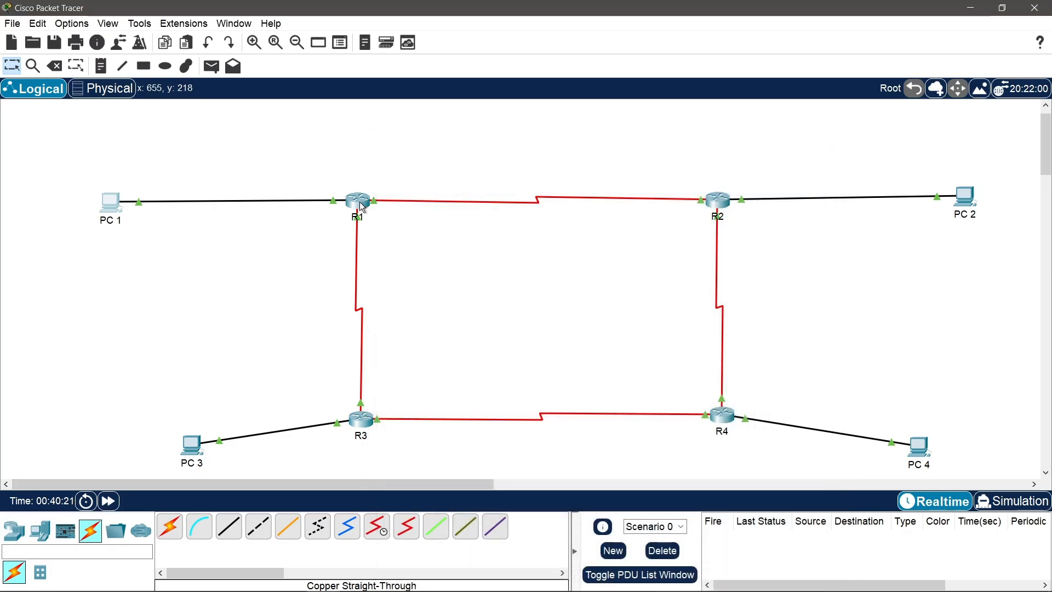
Step: Open R1's command line and enter privileged mode and global configuration mode
{"action": "mouse_move", "coordinate": [361, 205]}
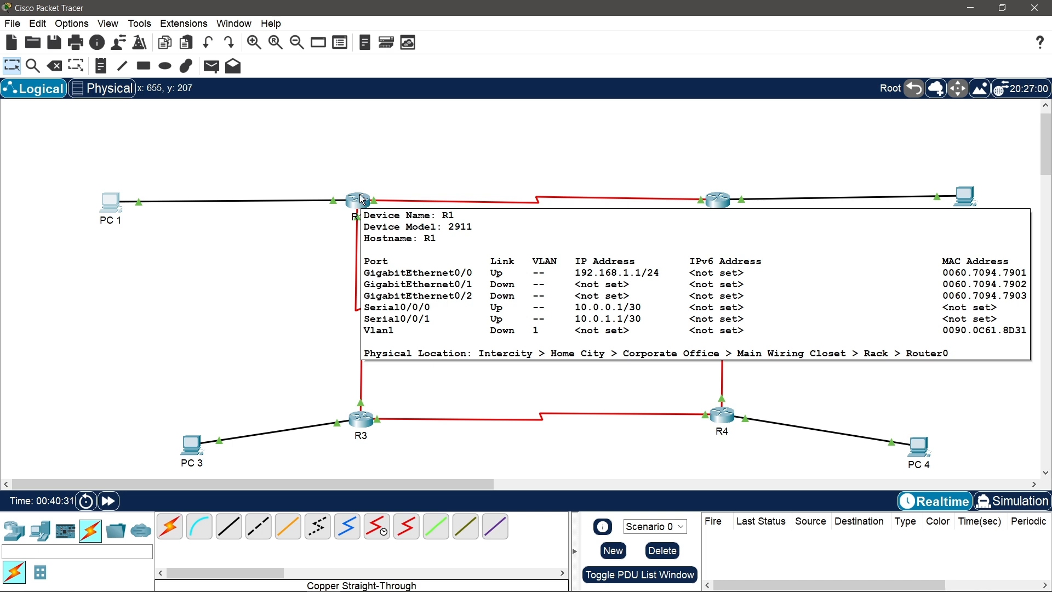
{"action": "left_click", "coordinate": [360, 205]}
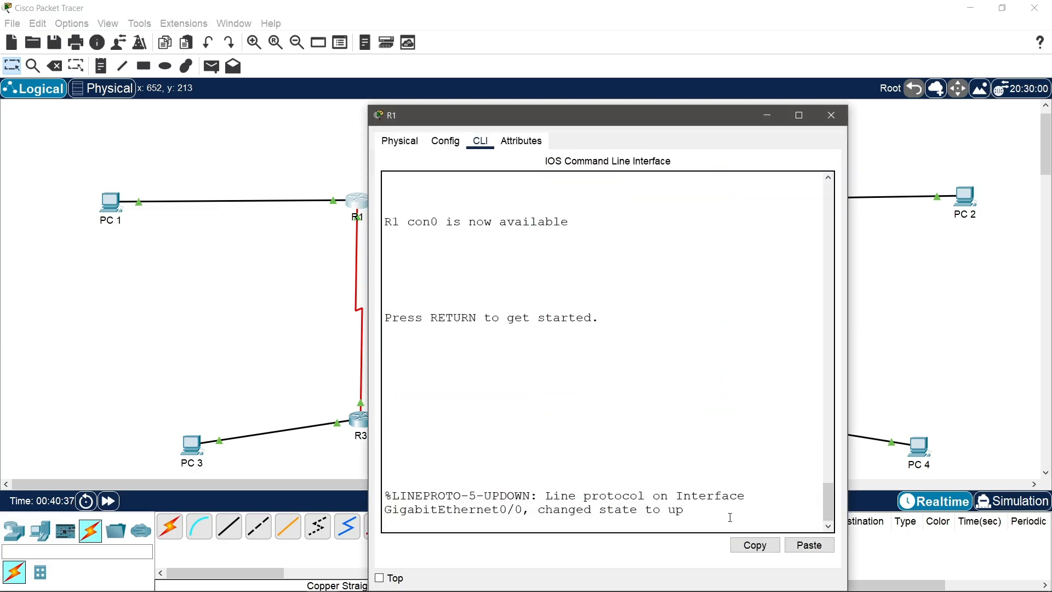
{"action": "key", "text": "Return"}
{"action": "key", "text": "Return"}
{"action": "key", "text": "Return"}
{"action": "key", "text": "Return"}
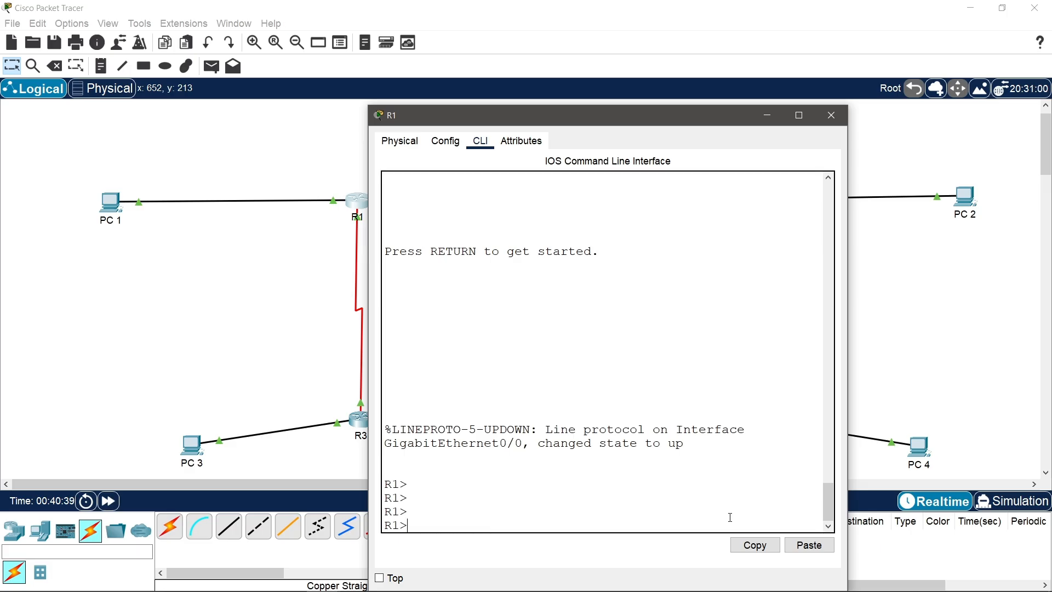
{"action": "type", "text": "en"}
{"action": "key", "text": "Return"}
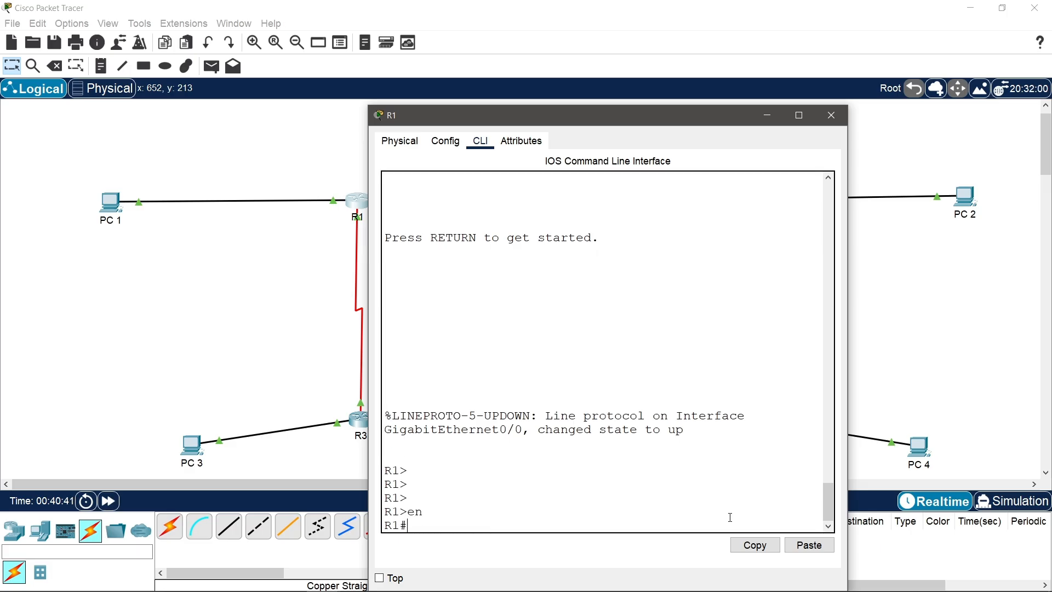
{"action": "type", "text": "conf t"}
{"action": "key", "text": "Return"}
{"action": "key", "text": "Return"}
{"action": "key", "text": "Return"}
{"action": "key", "text": "Return"}
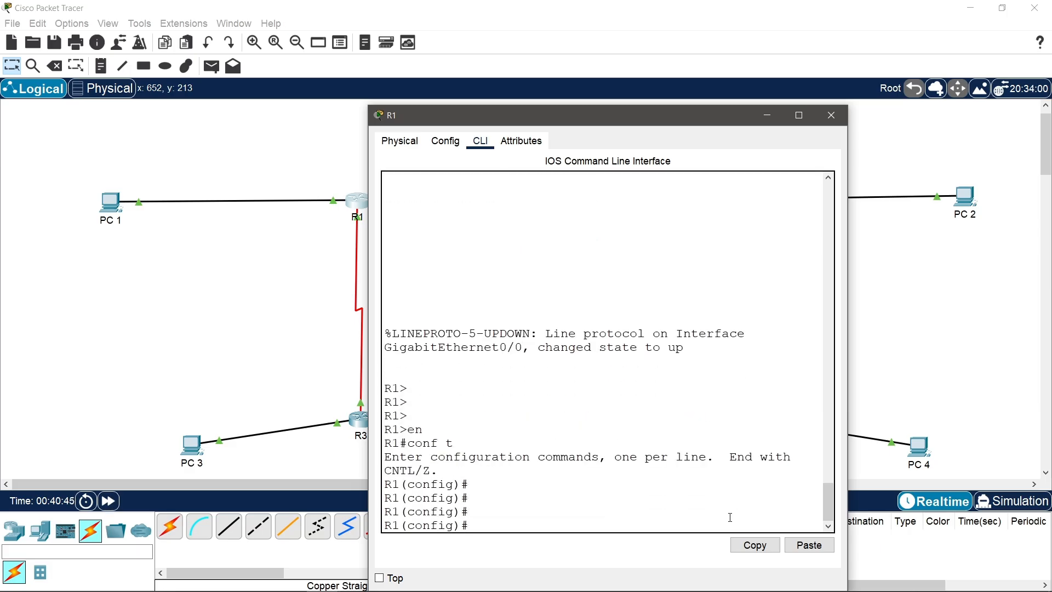
Step: Start OSPF process 1 on R1 and set its router ID to 1.1.1.1
{"action": "type", "text": "router ospf 1"}
{"action": "key", "text": "Return"}
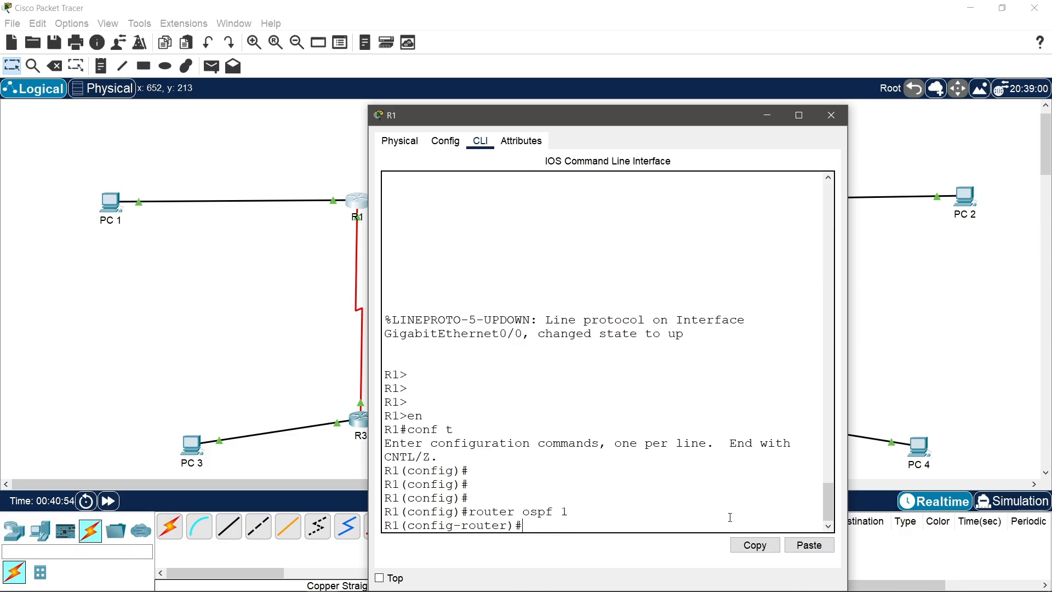
{"action": "type", "text": "router"}
{"action": "key", "text": "BackSpace"}
{"action": "type", "text": "-id 1.1.1.1"}
{"action": "key", "text": "Return"}
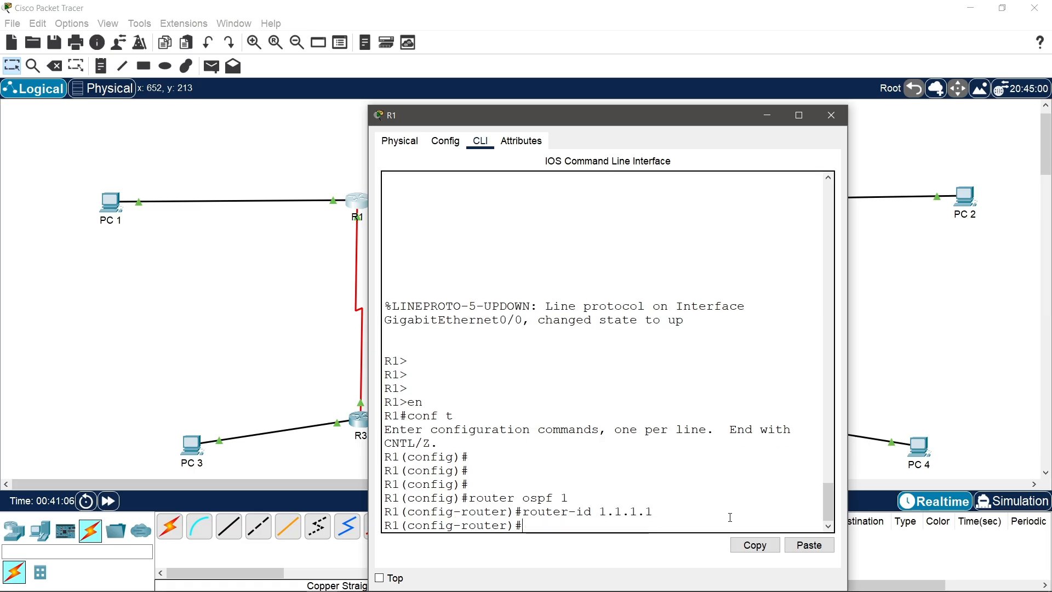
Step: Advertise R1's LAN network 192.168.1.0 with wildcard mask 0.0.0.255 in OSPF area 0
{"action": "type", "text": "network"}
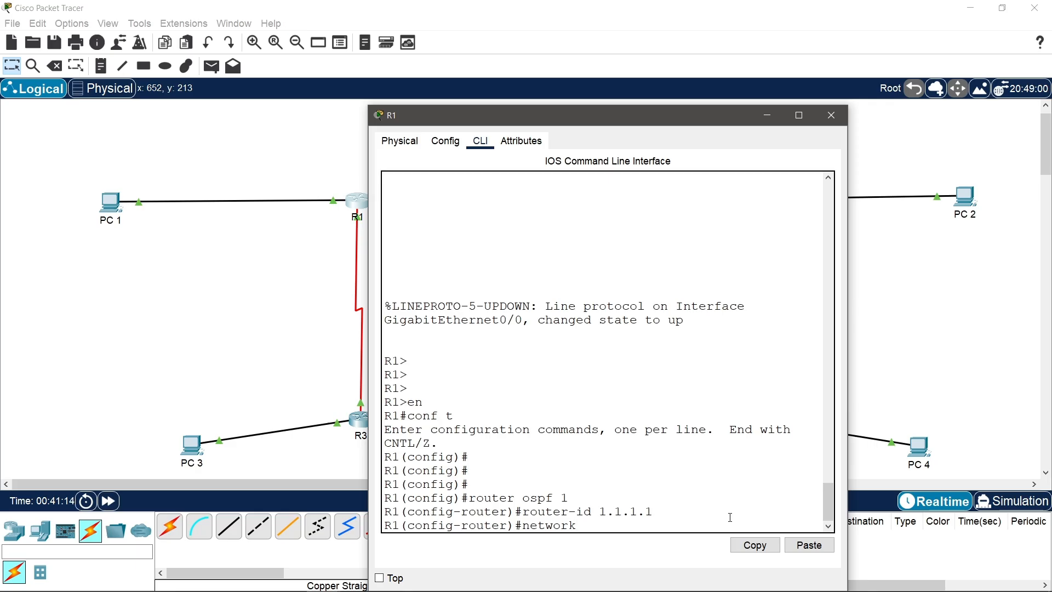
{"action": "type", "text": "0"}
{"action": "key", "text": "BackSpace"}
{"action": "type", "text": "192.168.1.0 0.0.0.255 area 0"}
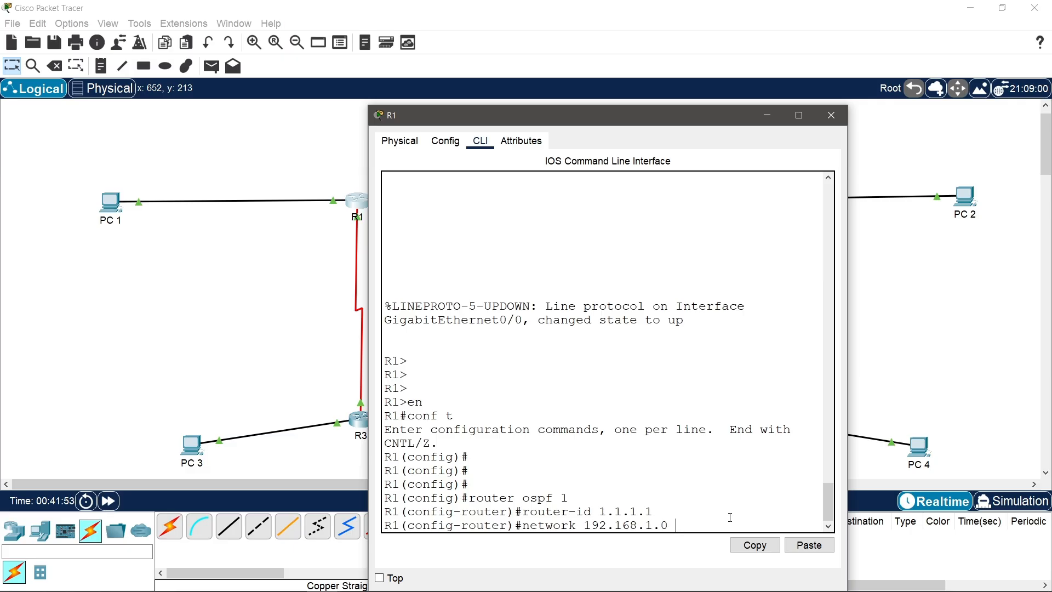
{"action": "type", "text": "0.0.0"}
{"action": "type", "text": ".255"}
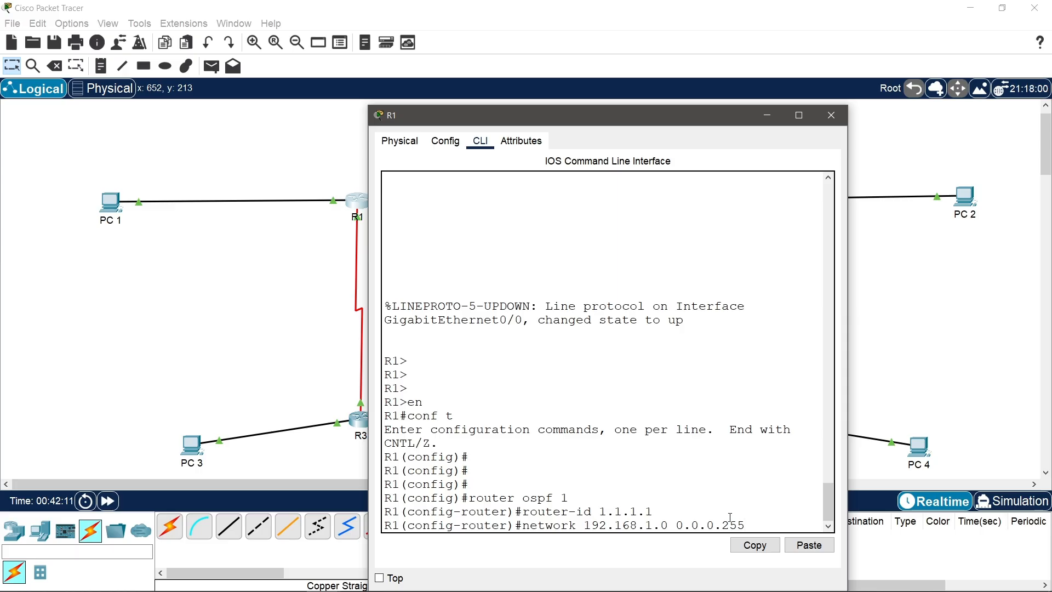
{"action": "type", "text": " area 0"}
{"action": "key", "text": "Return"}
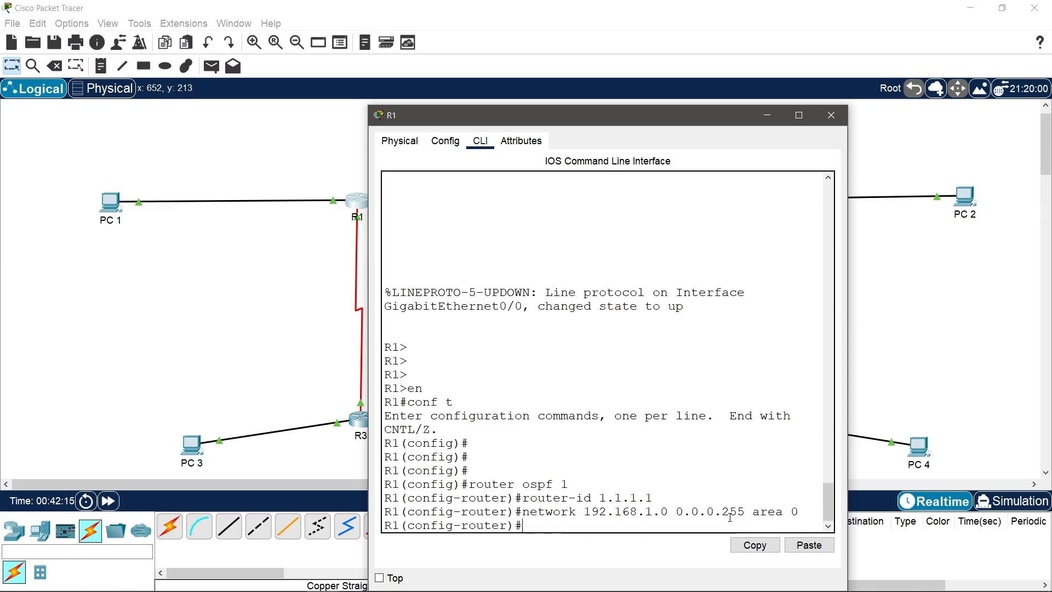
Step: Widen R1's window and advertise serial network 10.0.0.0 with wildcard mask 0.0.0.3 in OSPF area 0
{"action": "type", "text": "network"}
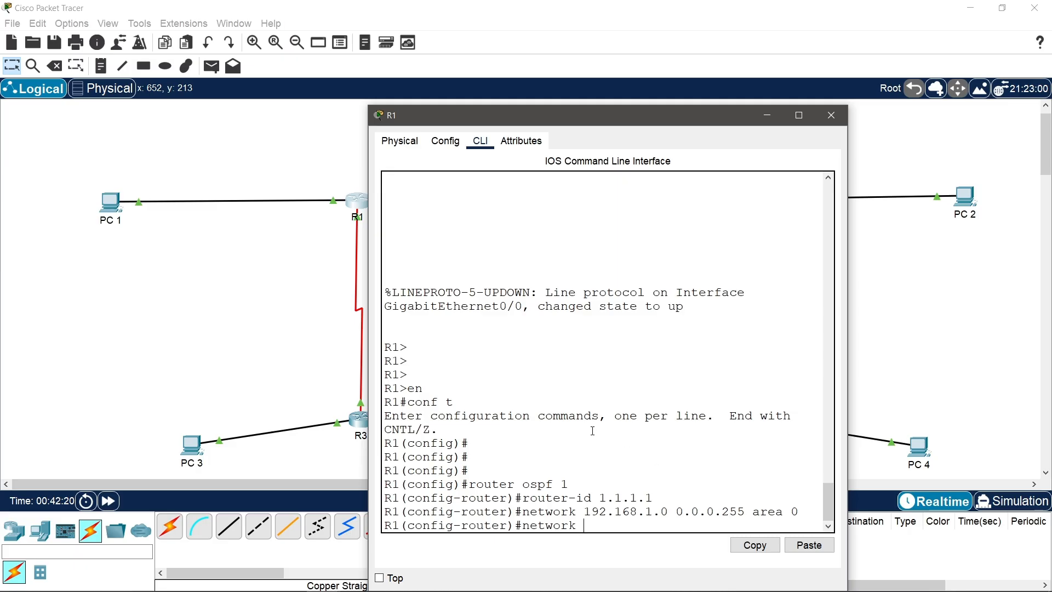
{"action": "left_click_drag", "start_coordinate": [368, 334], "coordinate": [74, 325]}
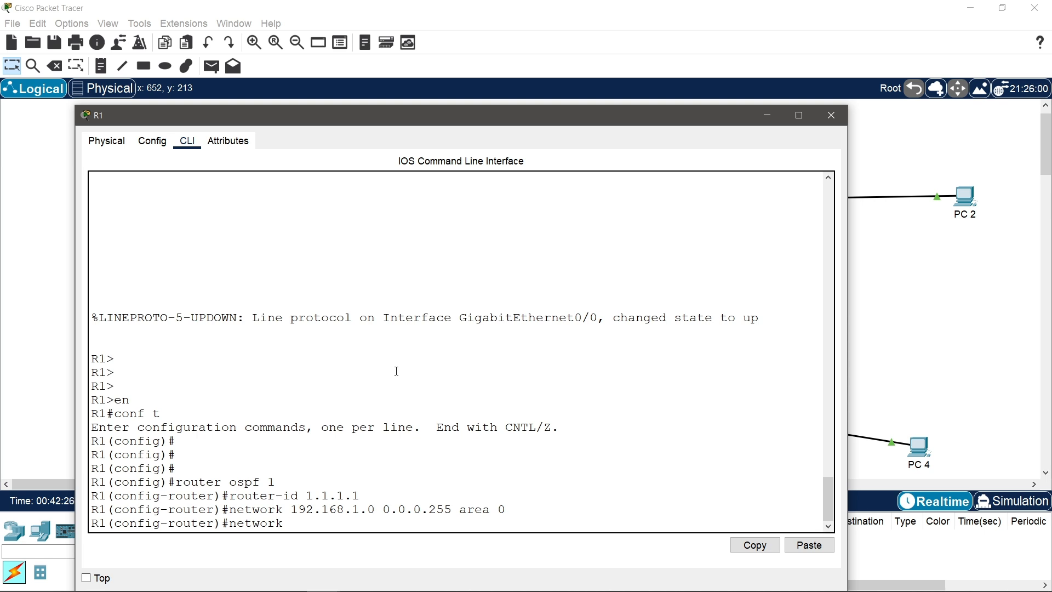
{"action": "type", "text": "10.0.0.0"}
{"action": "type", "text": "0.0.0.3 ar"}
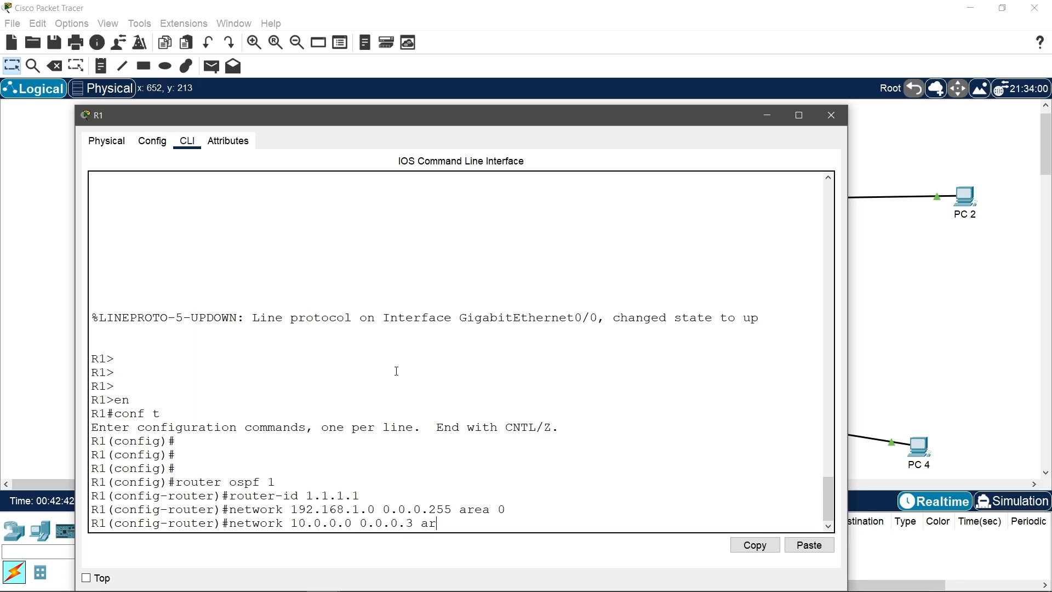
{"action": "type", "text": "ea 0"}
{"action": "key", "text": "Return"}
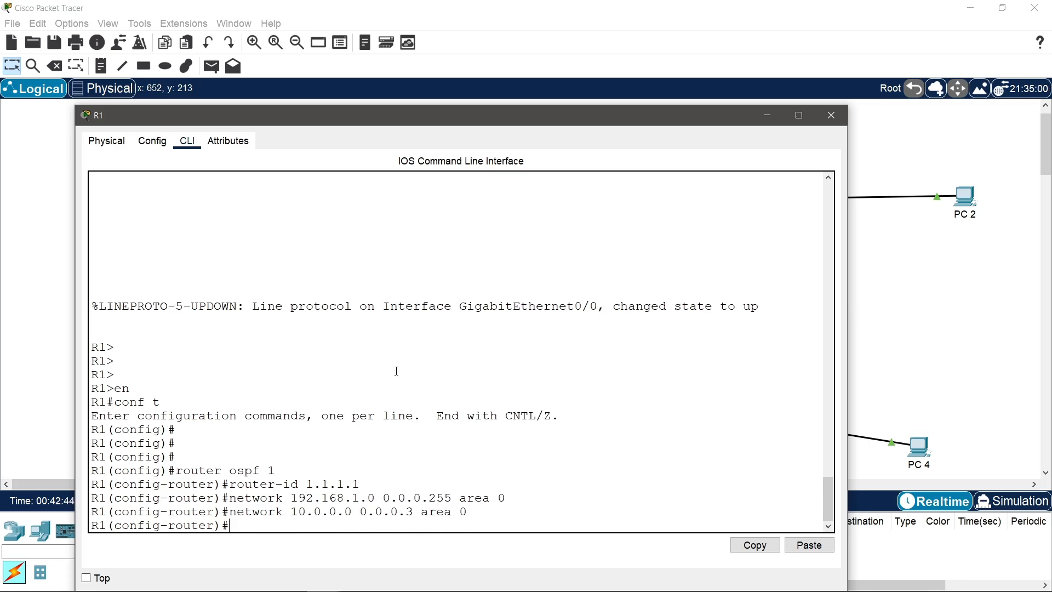
Step: Advertise R1's serial network 10.0.1.0 with wildcard mask 0.0.0.3 in OSPF area 0
{"action": "type", "text": "network 10.0.1.0 0.0.0."}
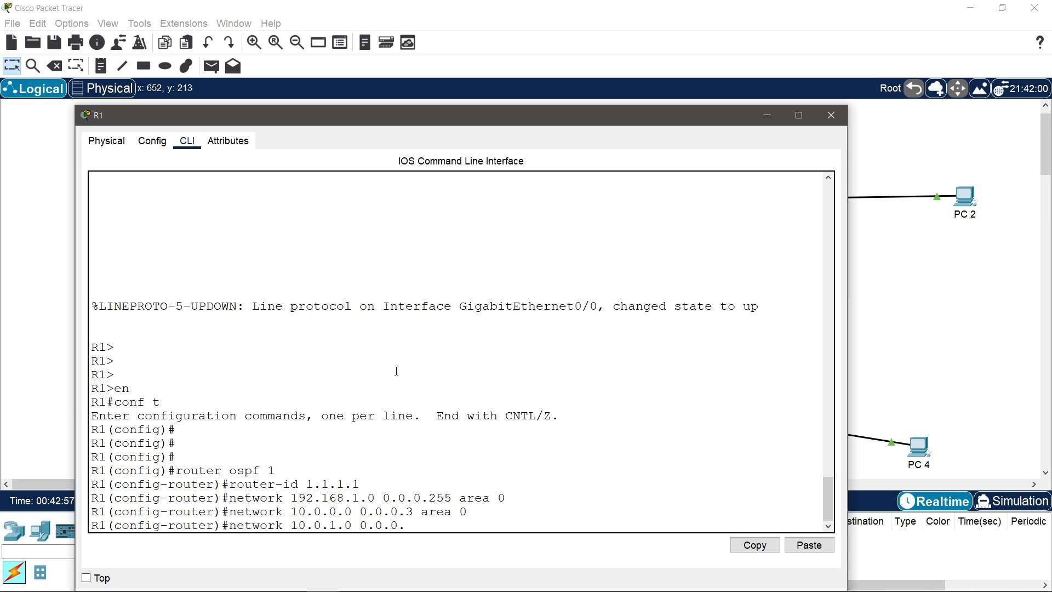
{"action": "type", "text": "3"}
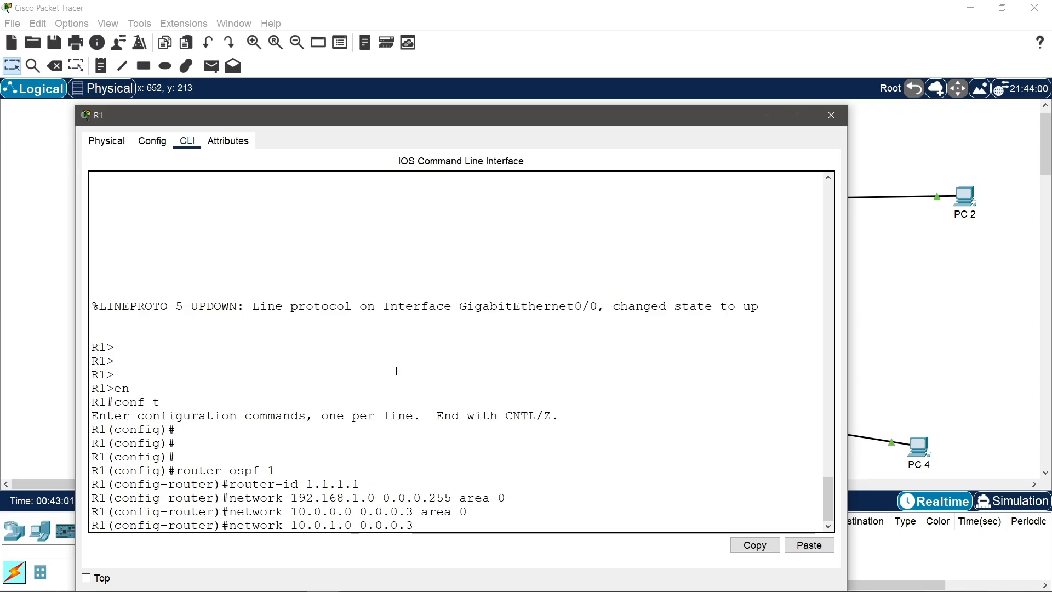
{"action": "type", "text": " area"}
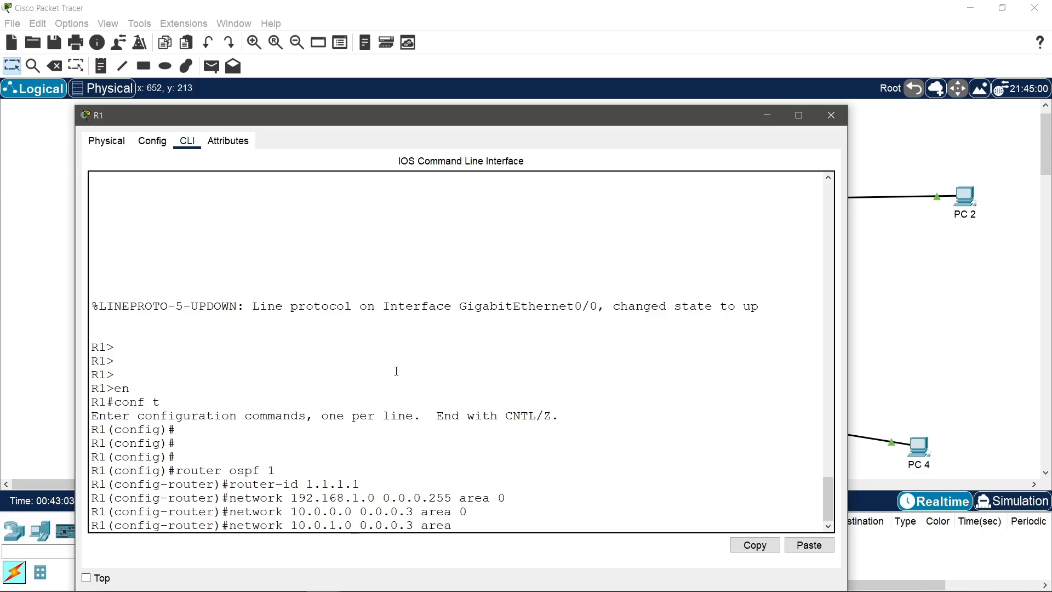
{"action": "type", "text": " 0"}
{"action": "key", "text": "Return"}
{"action": "key", "text": "Return"}
{"action": "key", "text": "Return"}
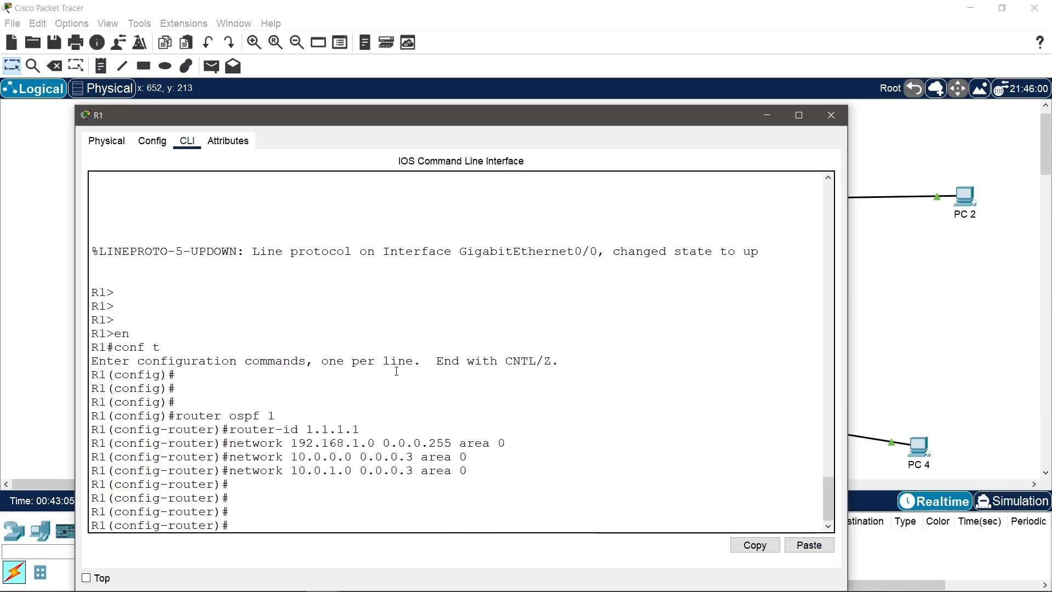
Step: Exit R1's OSPF configuration, save the running configuration with do wr, and put R1's window away
{"action": "type", "text": "exit"}
{"action": "key", "text": "Return"}
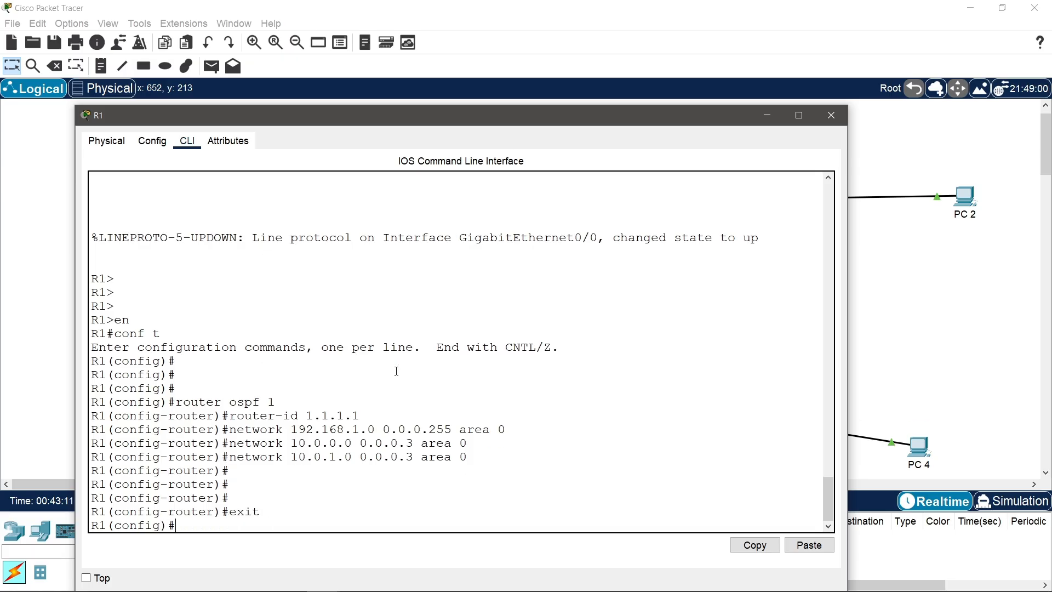
{"action": "type", "text": "do wr"}
{"action": "key", "text": "Return"}
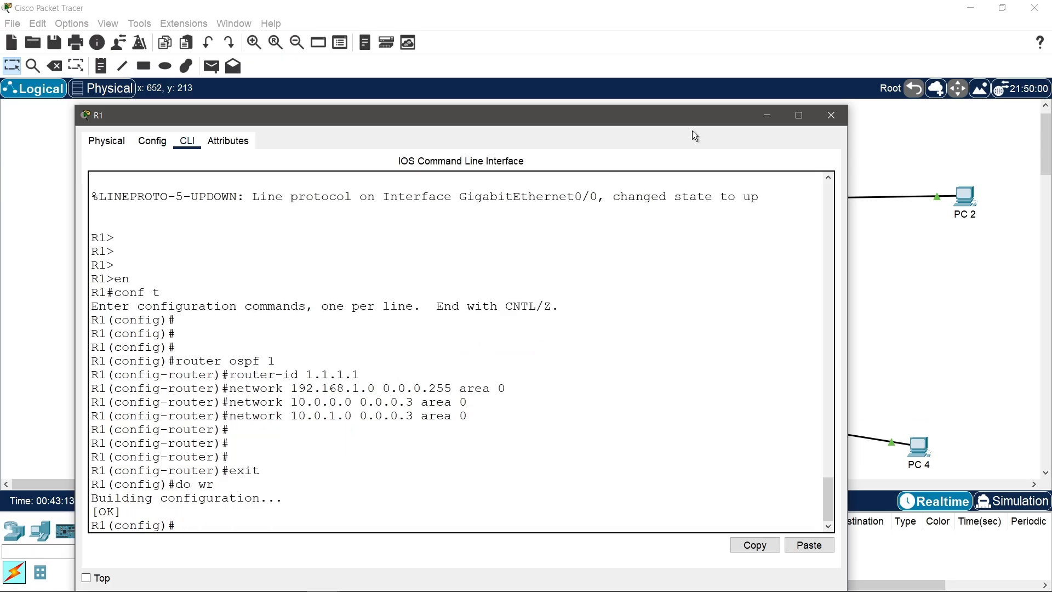
{"action": "left_click", "coordinate": [772, 116]}
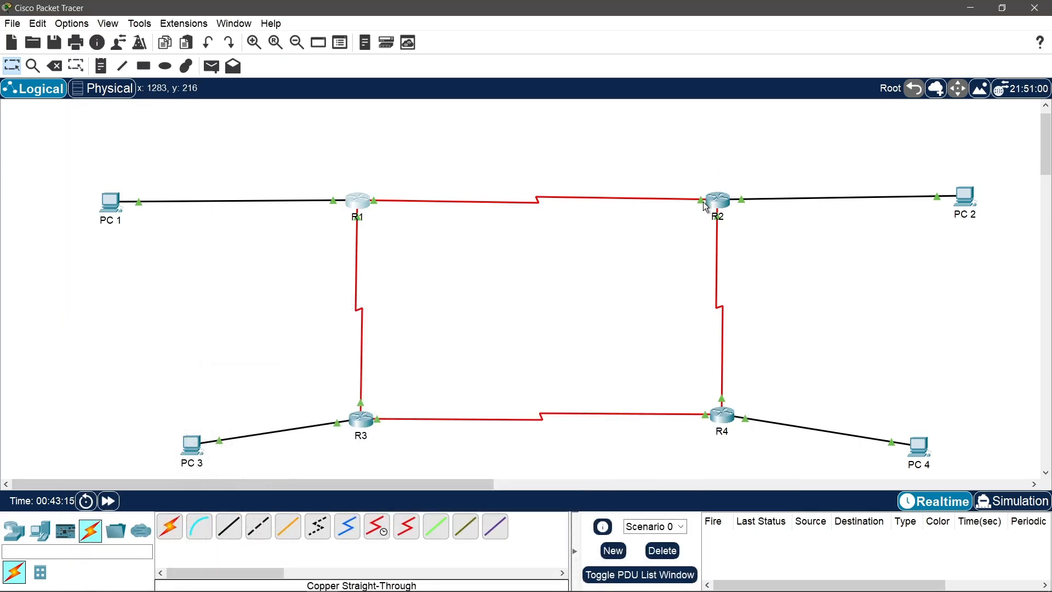
Step: Open R2's command line and enter privileged mode and global configuration mode
{"action": "mouse_move", "coordinate": [721, 201]}
{"action": "left_click", "coordinate": [725, 204]}
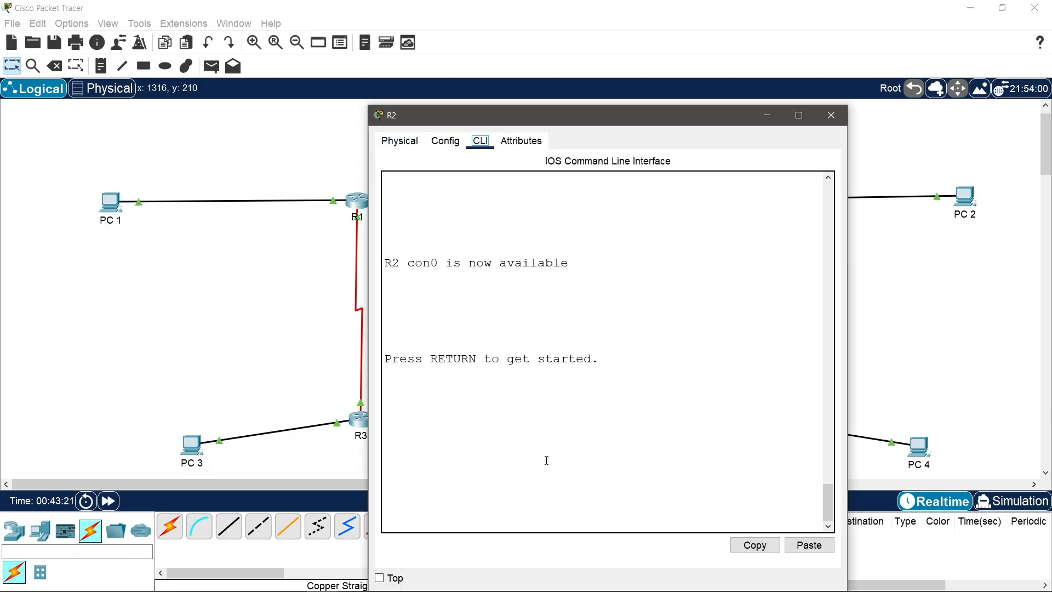
{"action": "key", "text": "Return"}
{"action": "key", "text": "Return"}
{"action": "type", "text": "en co"}
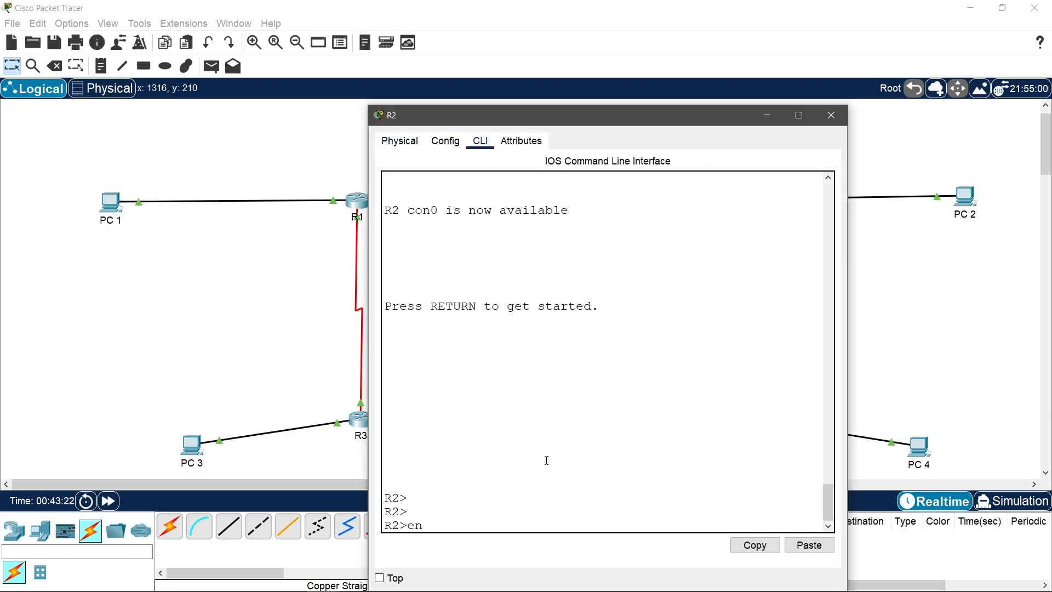
{"action": "key", "text": "BackSpace"}
{"action": "key", "text": "BackSpace"}
{"action": "key", "text": "BackSpace"}
{"action": "key", "text": "Return"}
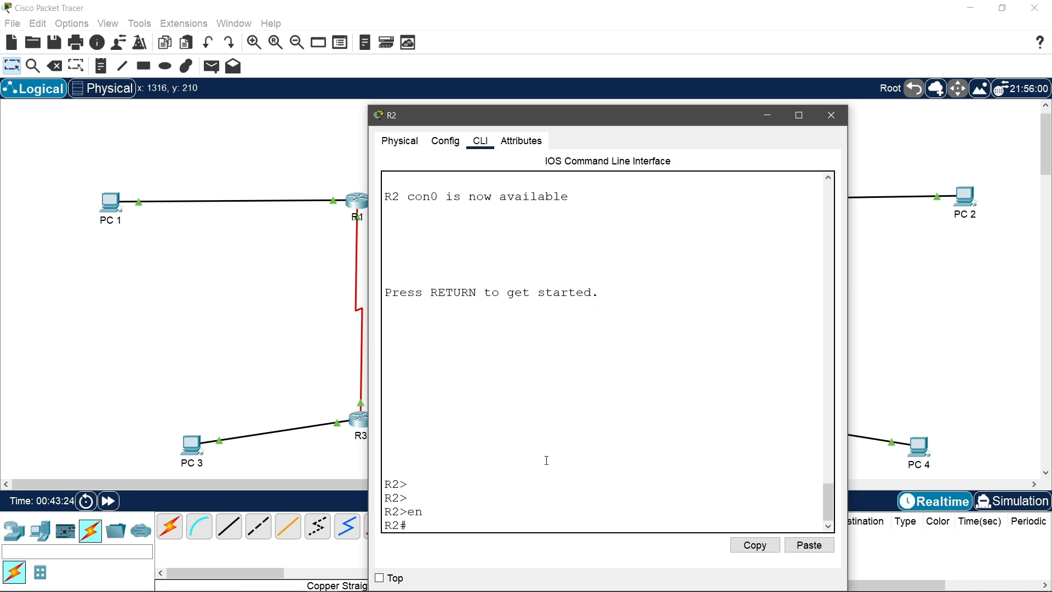
{"action": "type", "text": "conf t"}
{"action": "key", "text": "Return"}
{"action": "key", "text": "Return"}
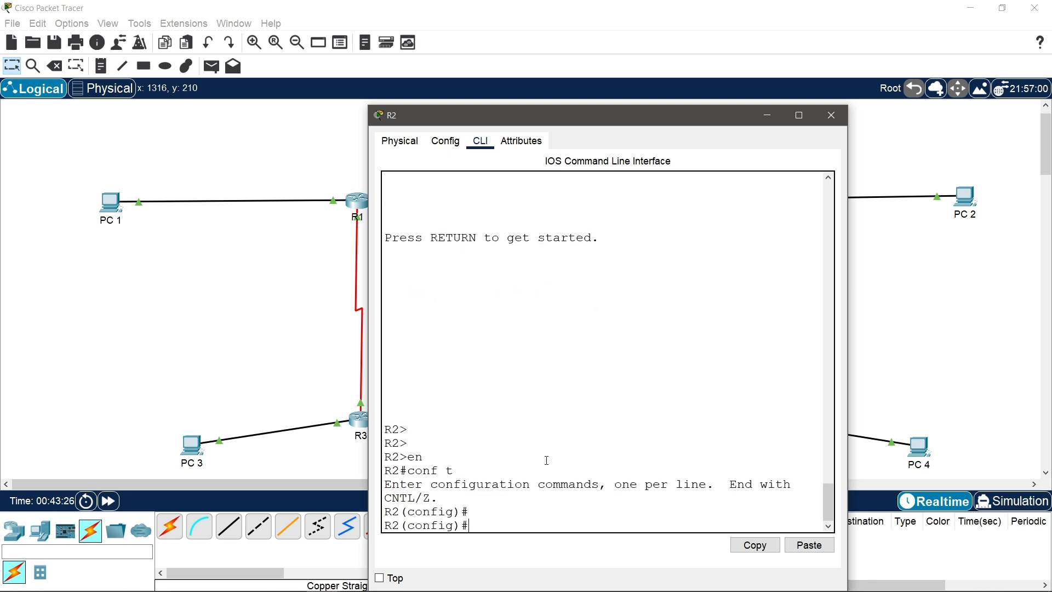
{"action": "key", "text": "Return"}
{"action": "key", "text": "Return"}
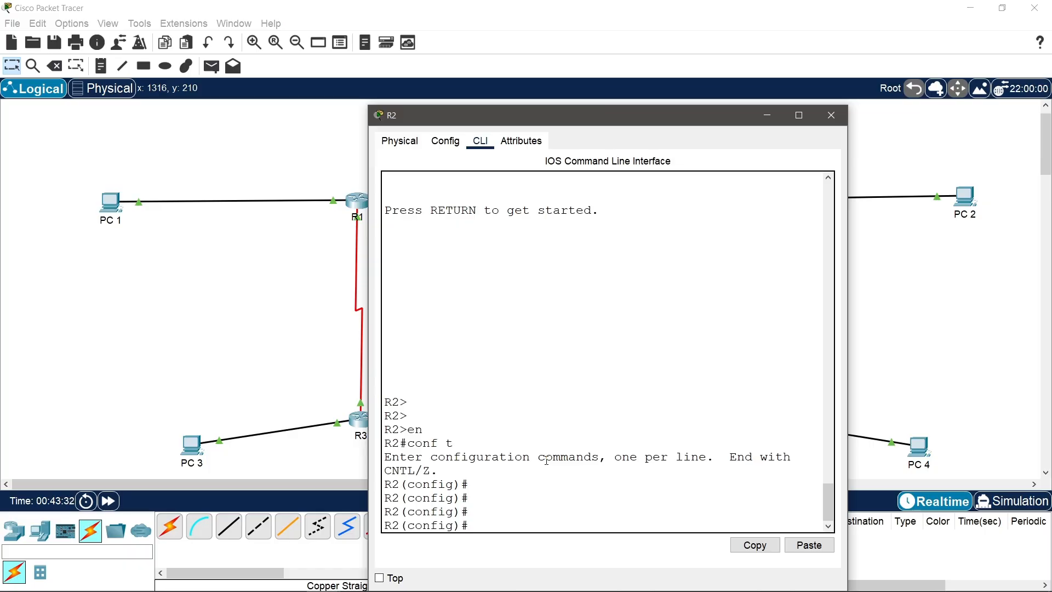
Step: Start OSPF process 1 on R2 and set its router ID to 2.2.2.2
{"action": "type", "text": "router ospf"}
{"action": "key", "text": "Return"}
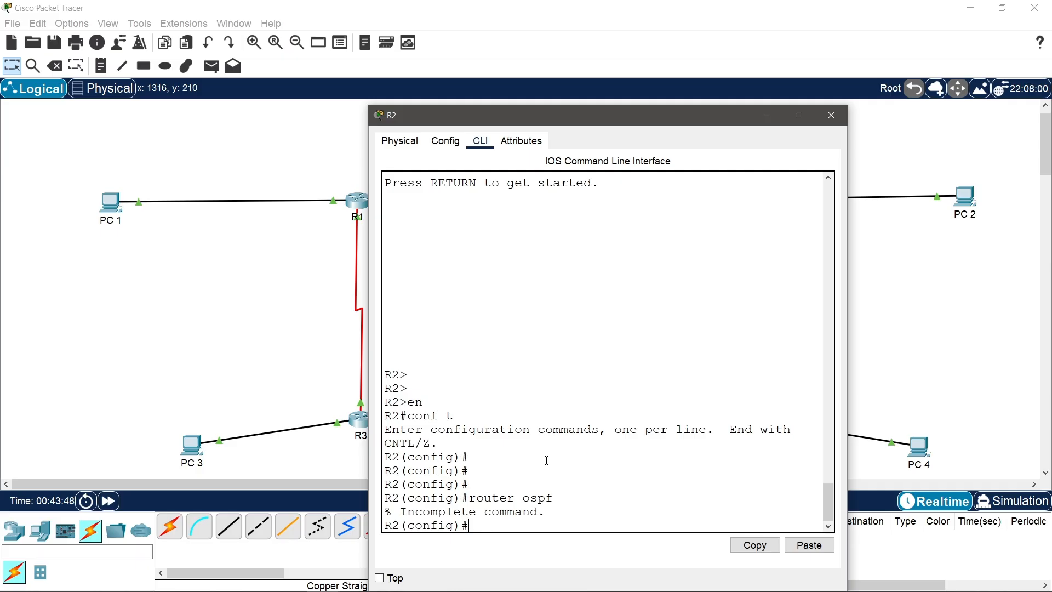
{"action": "key", "text": "Up"}
{"action": "type", "text": "1"}
{"action": "key", "text": "Return"}
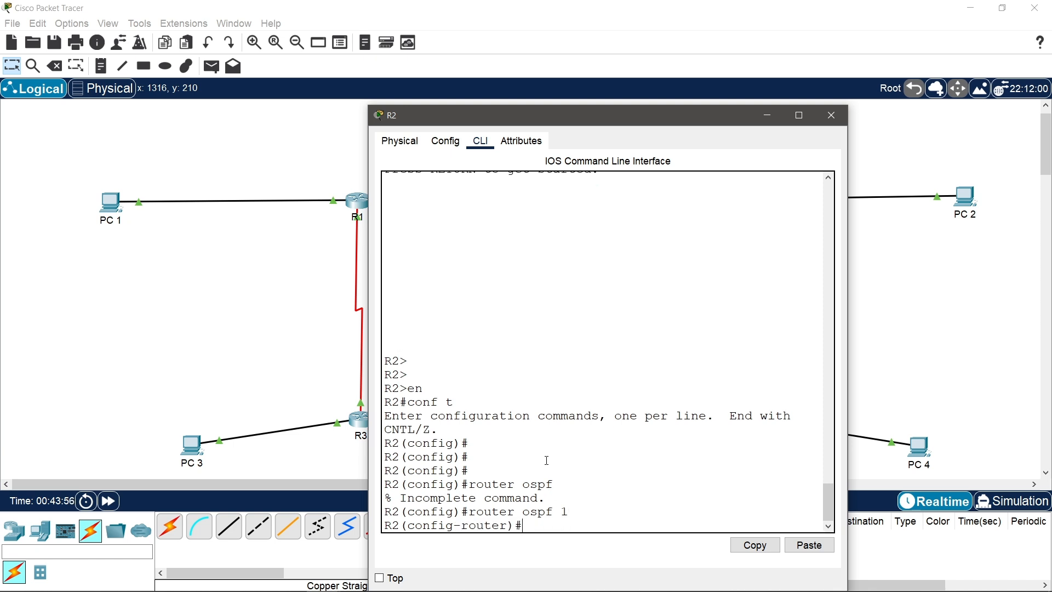
{"action": "type", "text": "router-id 2.2.2.2"}
{"action": "key", "text": "Return"}
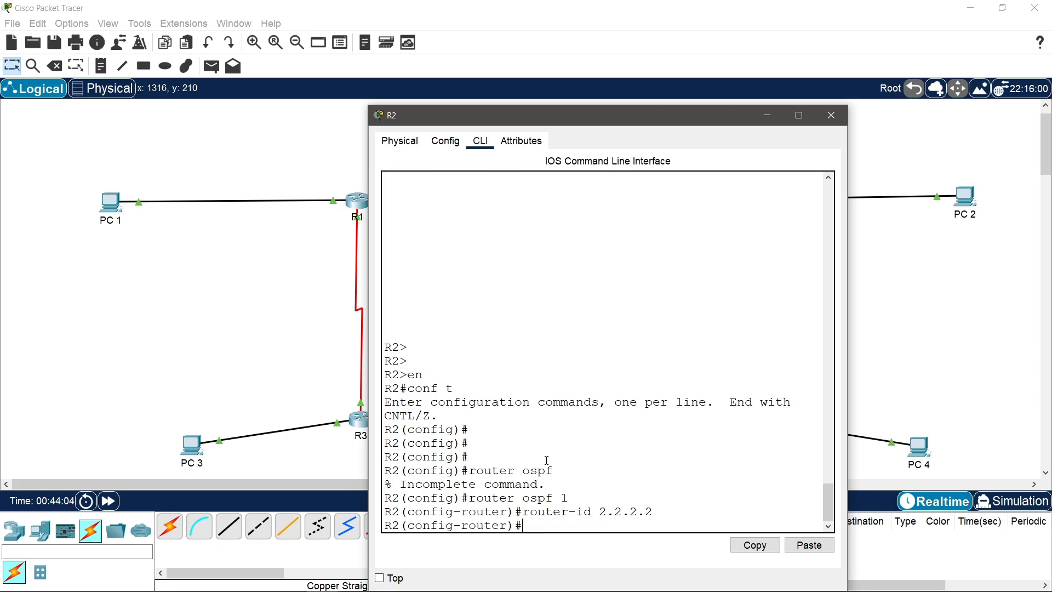
Step: Advertise R2's LAN network 192.168.2.0 with wildcard mask 0.0.0.255 in OSPF area 0
{"action": "type", "text": "network 192.168.2.0 "}
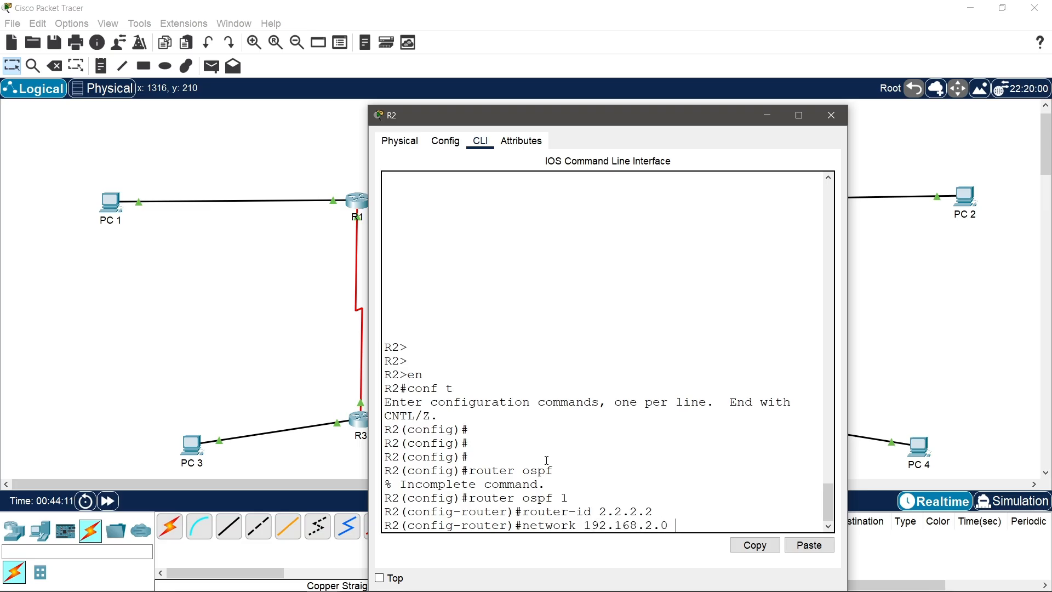
{"action": "type", "text": "0.0.0.255 area 0"}
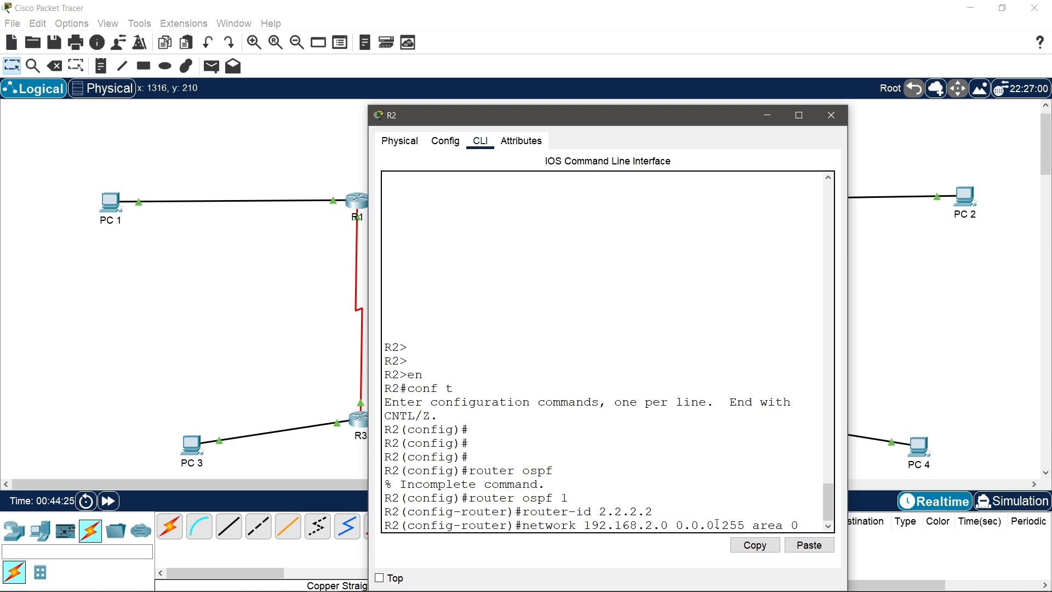
{"action": "key", "text": "Return"}
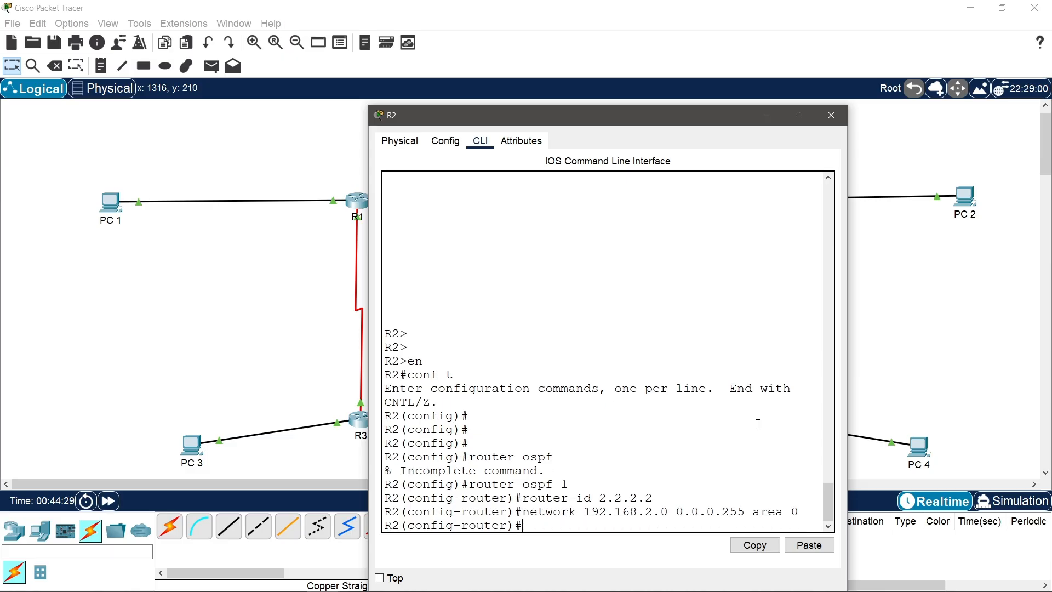
Step: Advertise R2's serial network 10.0.0.0 with wildcard mask 0.0.0.3 in OSPF area 0, and widen R2's window
{"action": "type", "text": "network 10."}
{"action": "type", "text": "0.0.0 0.0"}
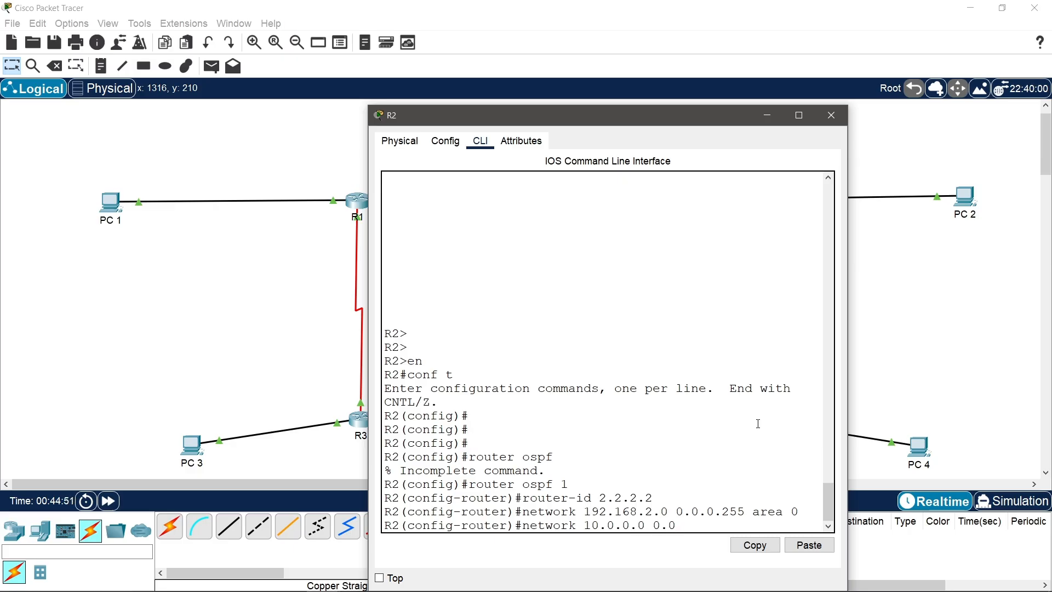
{"action": "type", "text": ".0.3 area 0"}
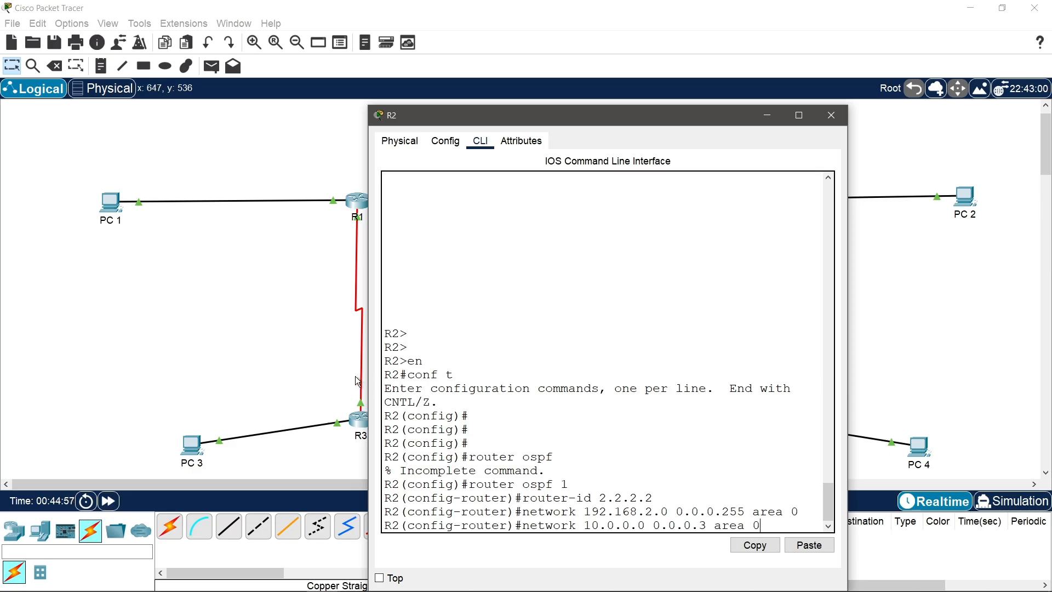
{"action": "left_click_drag", "start_coordinate": [368, 374], "coordinate": [145, 379]}
{"action": "key", "text": "Return"}
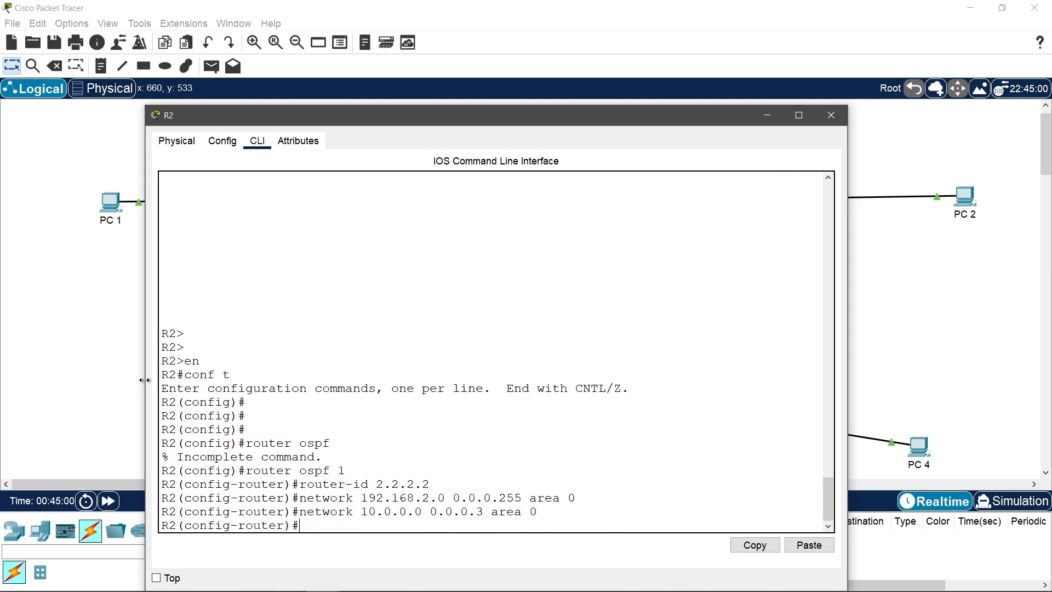
{"action": "type", "text": "networ"}
{"action": "type", "text": "k "}
{"action": "type", "text": "10."}
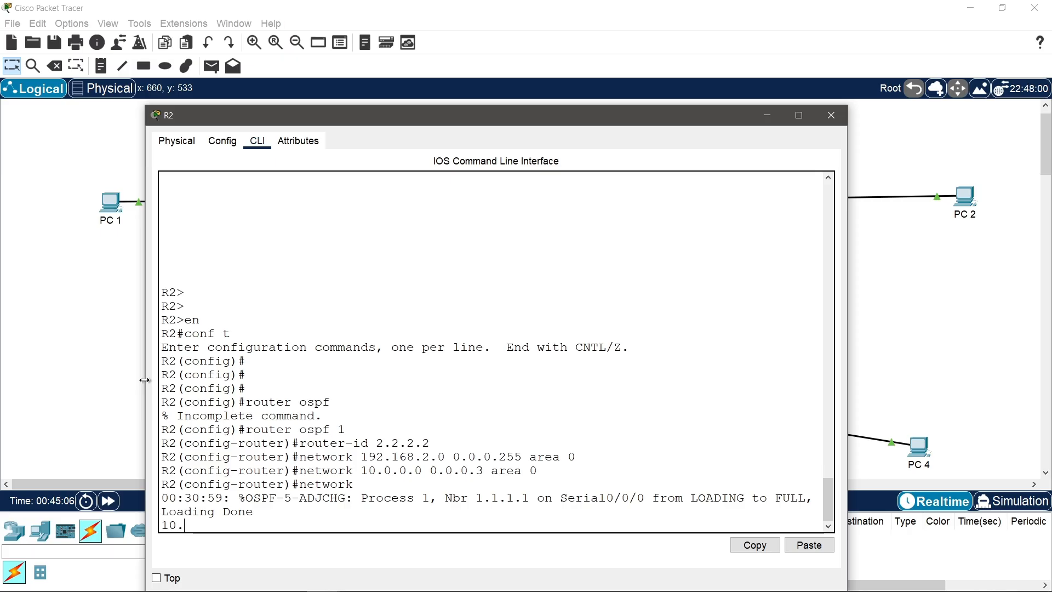
{"action": "key", "text": "BackSpace"}
{"action": "key", "text": "BackSpace"}
{"action": "key", "text": "BackSpace"}
{"action": "key", "text": "BackSpace"}
{"action": "key", "text": "BackSpace"}
{"action": "key", "text": "BackSpace"}
{"action": "key", "text": "BackSpace"}
{"action": "key", "text": "BackSpace"}
{"action": "key", "text": "BackSpace"}
{"action": "key", "text": "BackSpace"}
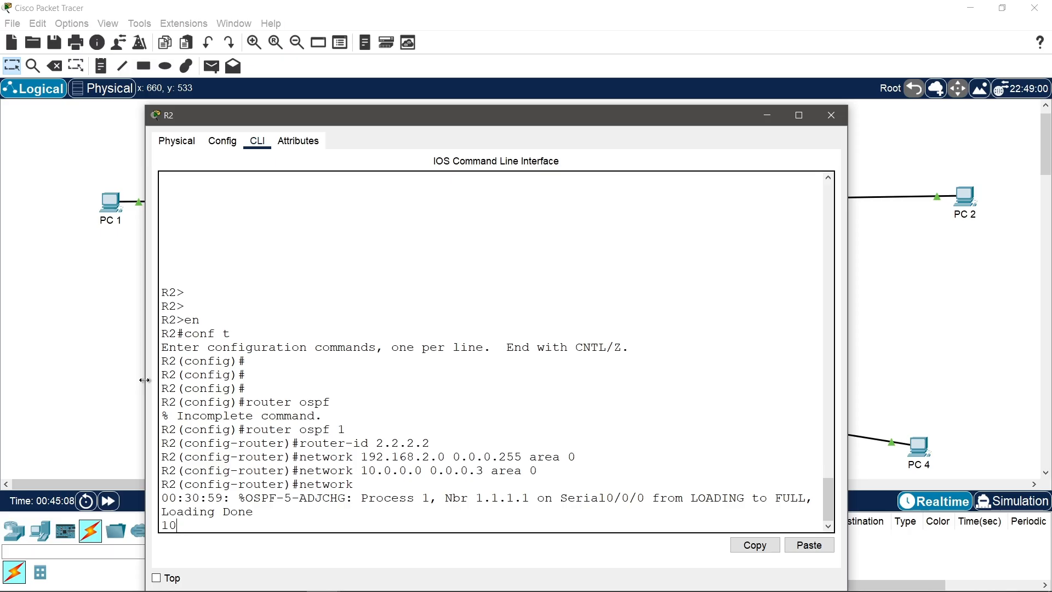
Step: Advertise network 10.0.2.0 with wildcard mask 0.0.0.3 in area 0 under R2's OSPF process
{"action": "key", "text": "Return"}
{"action": "key", "text": "Return"}
{"action": "key", "text": "Return"}
{"action": "key", "text": "Return"}
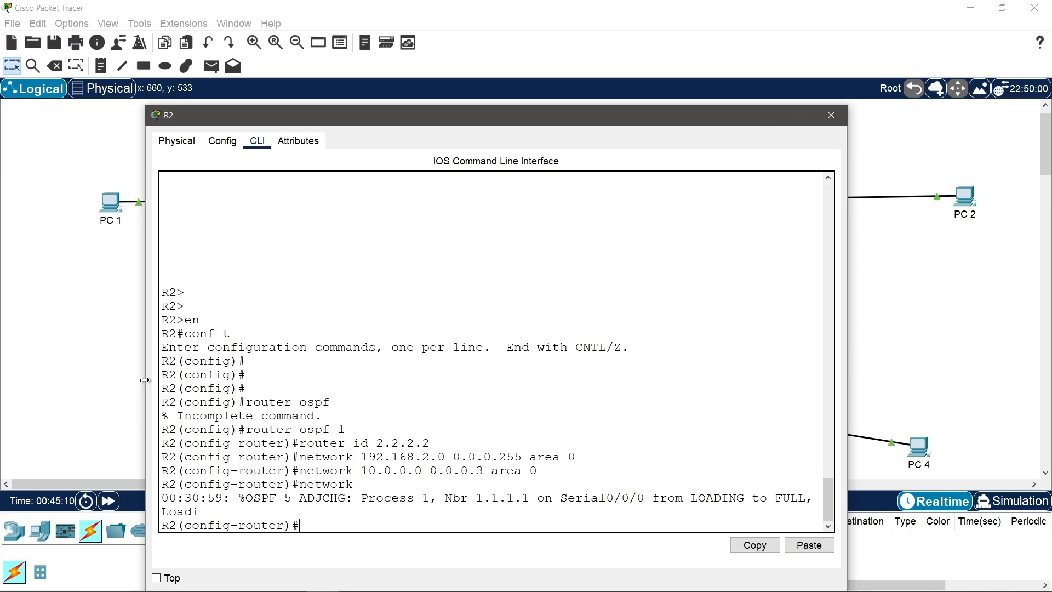
{"action": "type", "text": "netw"}
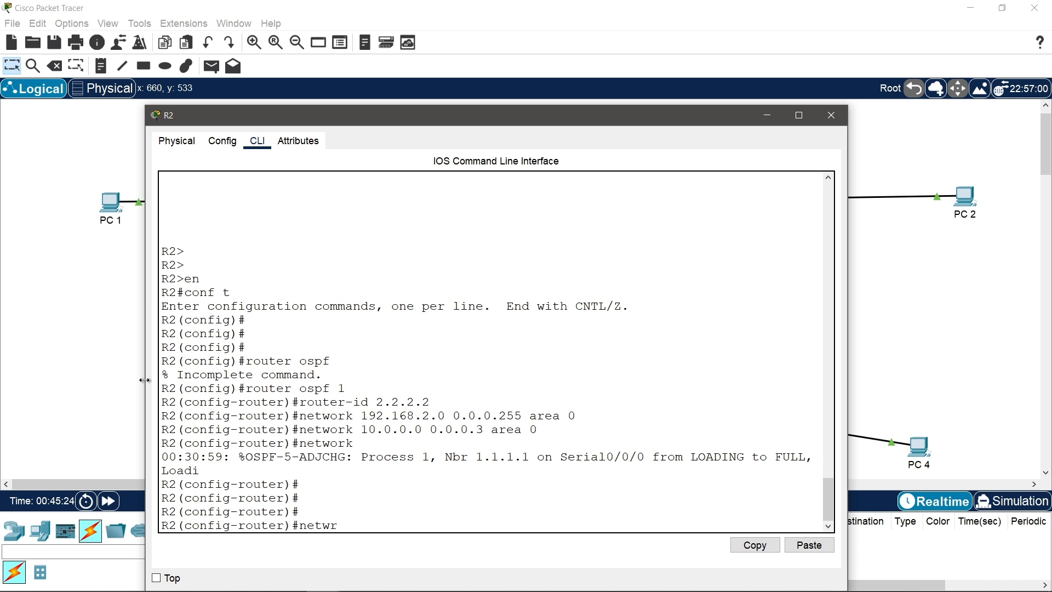
{"action": "type", "text": "ork"}
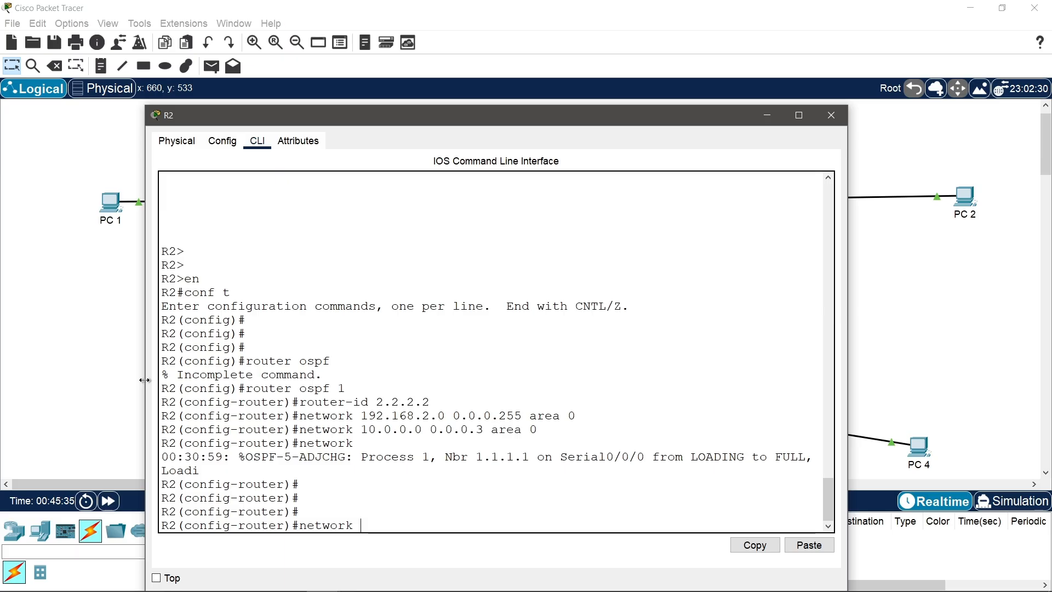
{"action": "type", "text": "10.0.2.0"}
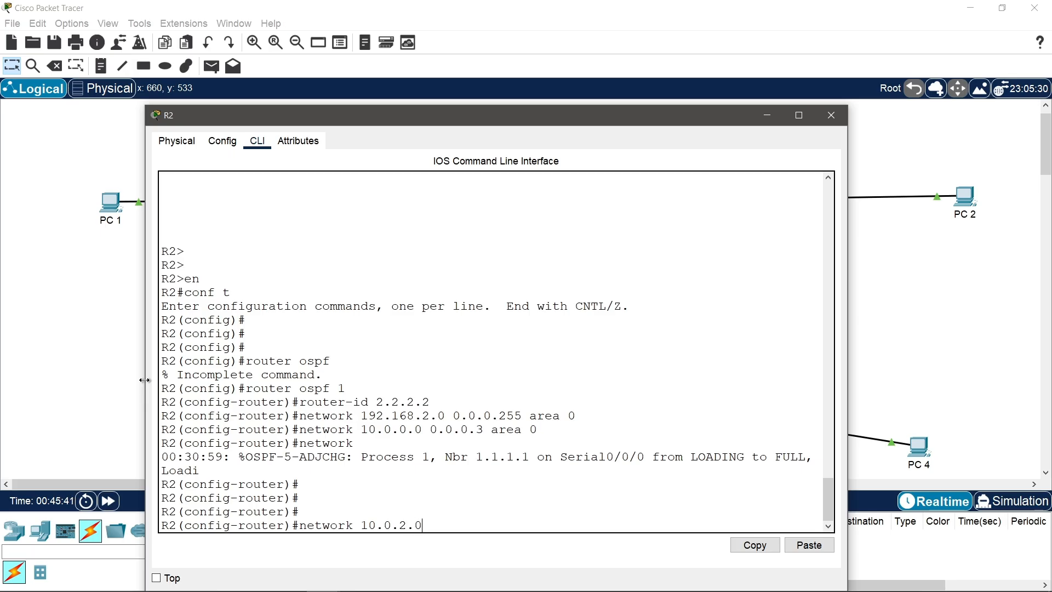
{"action": "type", "text": " 0.0.0"}
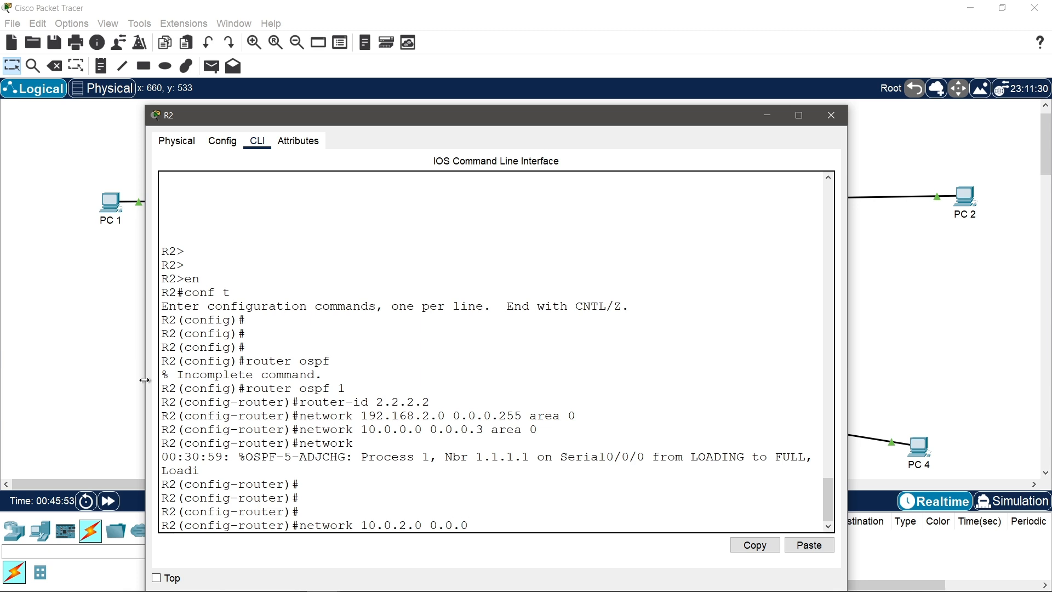
{"action": "type", "text": "."}
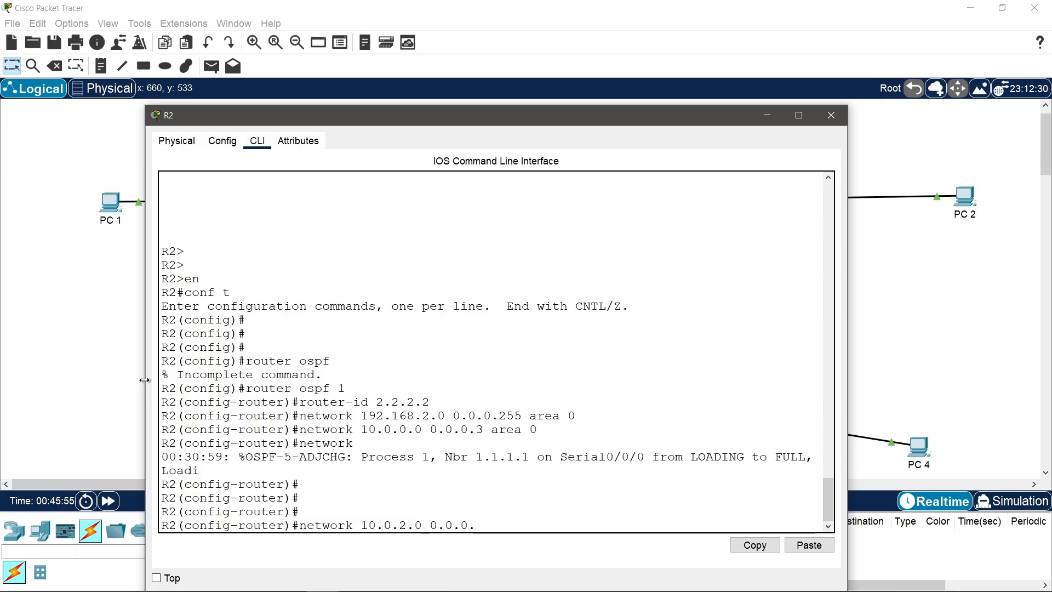
{"action": "type", "text": "3 area 0"}
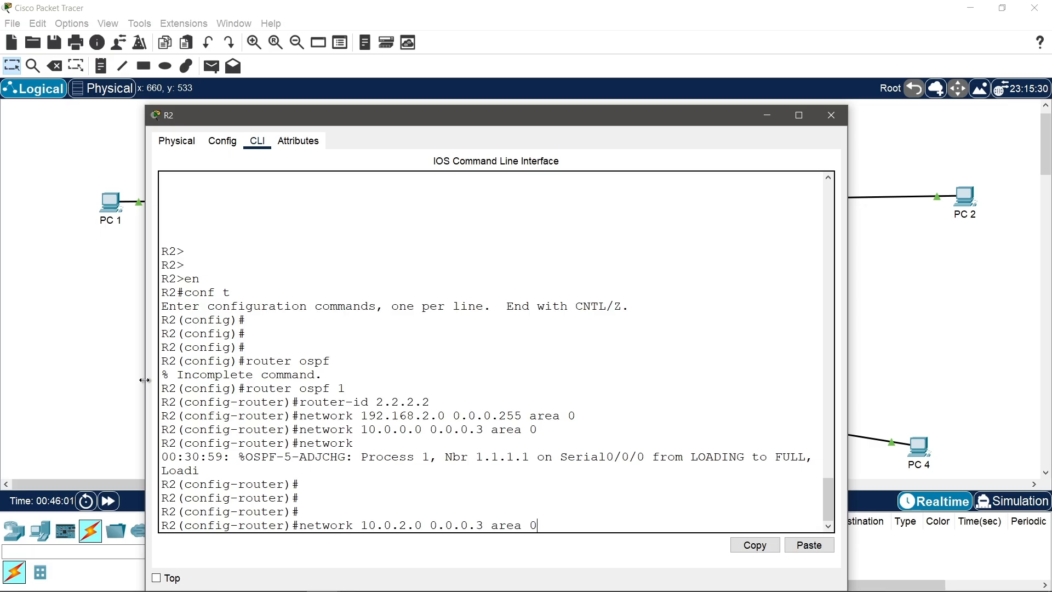
{"action": "key", "text": "Return"}
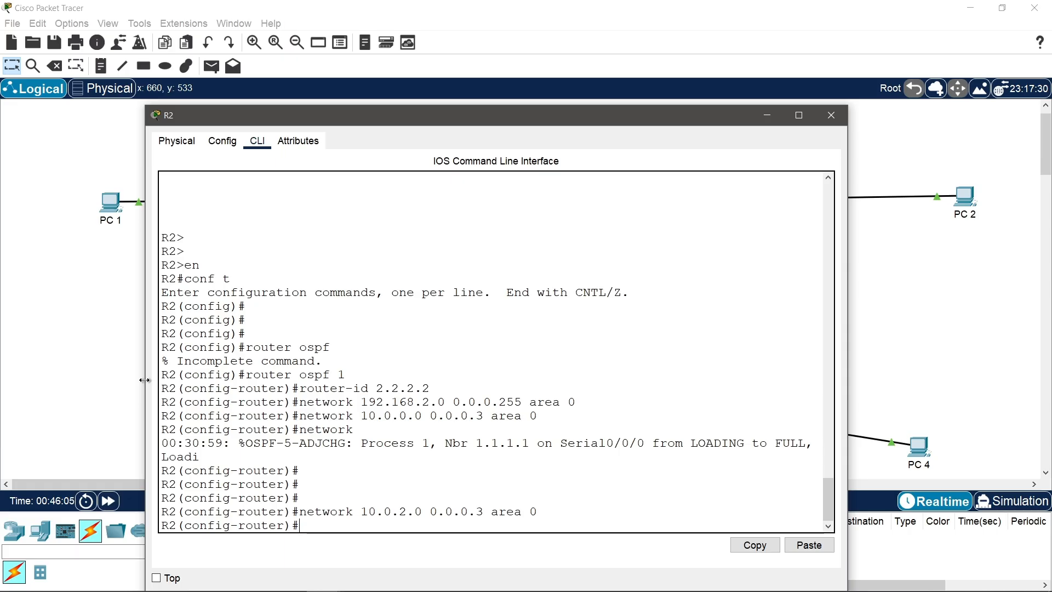
Step: Exit R2's OSPF router configuration and save the running configuration with do wr
{"action": "key", "text": "Return"}
{"action": "key", "text": "Return"}
{"action": "type", "text": "exit"}
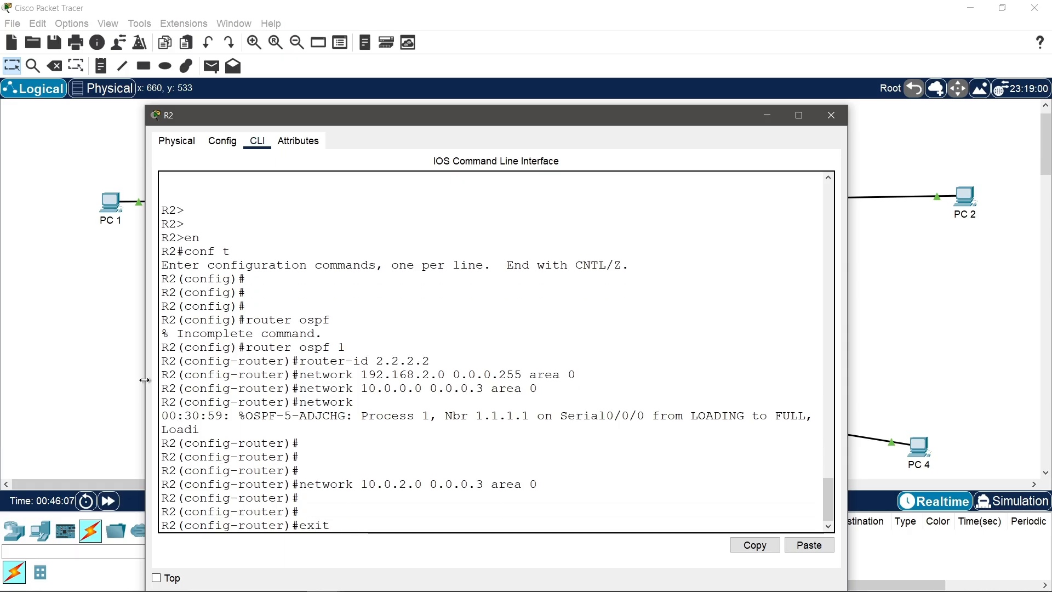
{"action": "key", "text": "Return"}
{"action": "type", "text": "do wr"}
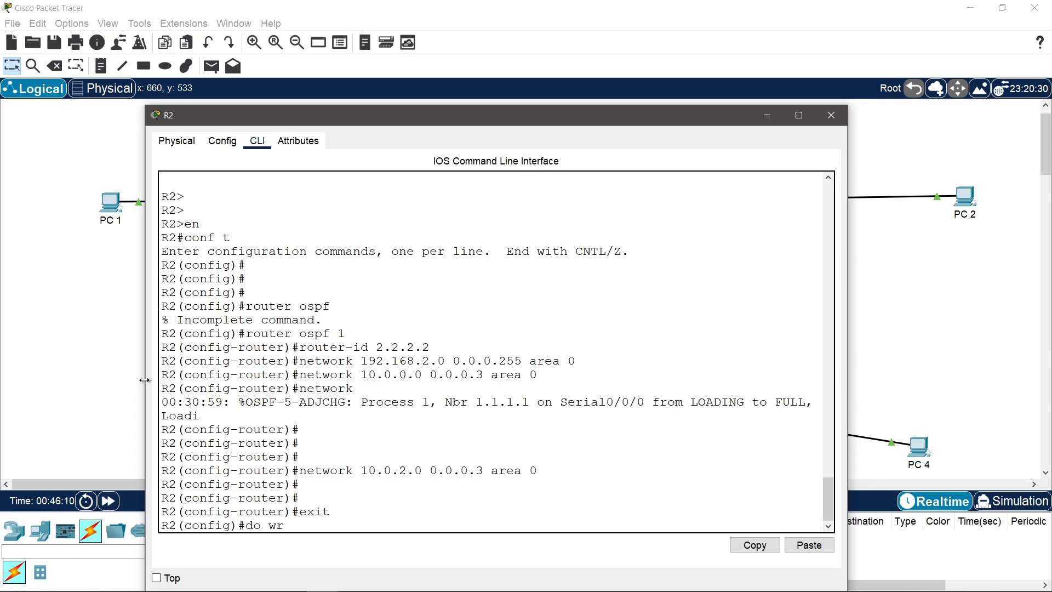
{"action": "key", "text": "Return"}
{"action": "key", "text": "Return"}
{"action": "key", "text": "Return"}
{"action": "key", "text": "Return"}
{"action": "key", "text": "Return"}
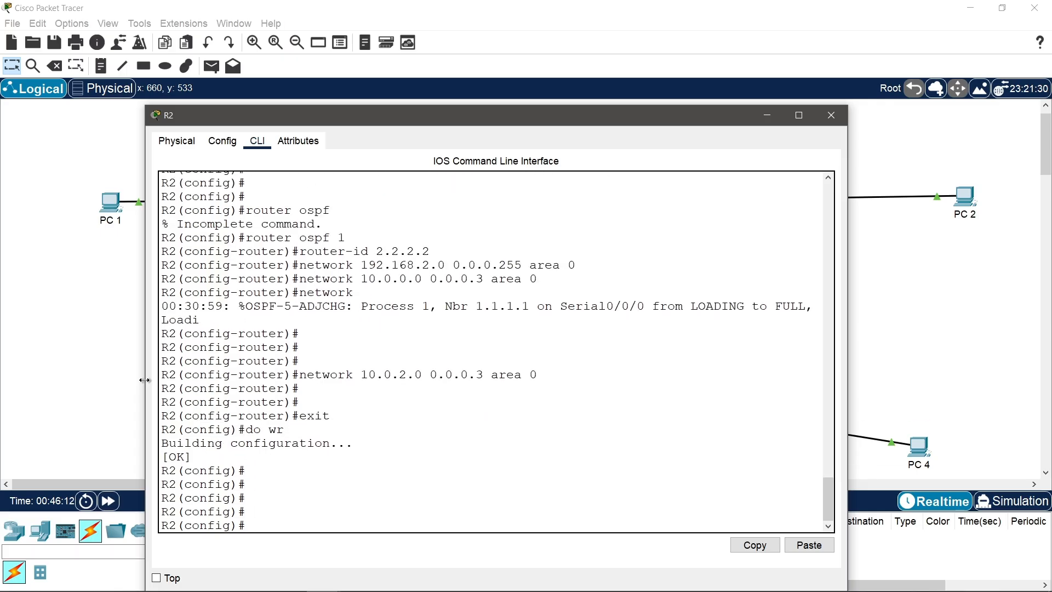
Step: Switch to R1's console and examine its OSPF configuration and neighbor adjacency message
{"action": "mouse_move", "coordinate": [323, 589]}
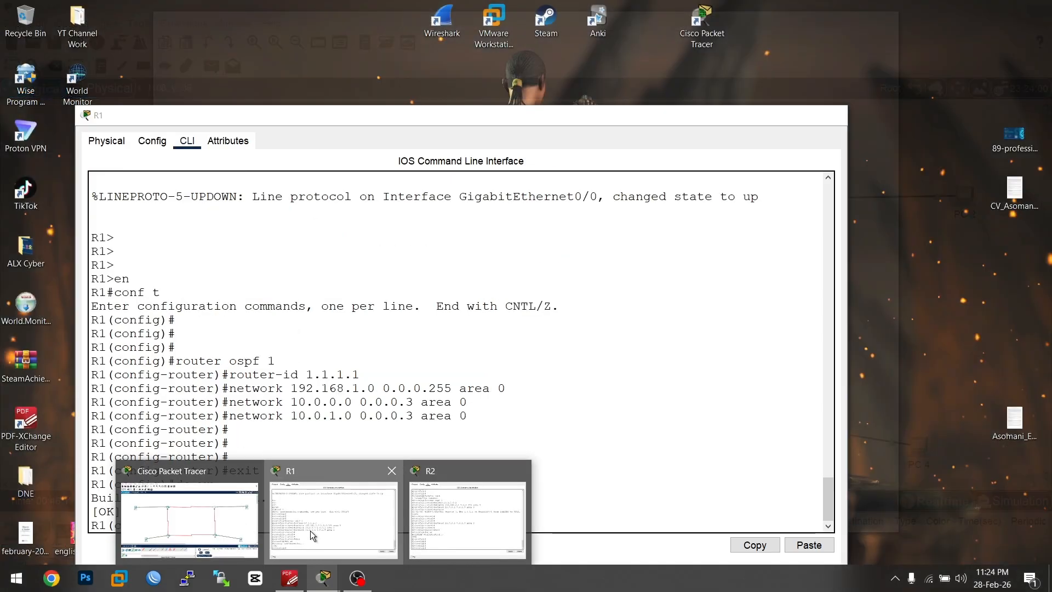
{"action": "left_click", "coordinate": [310, 530]}
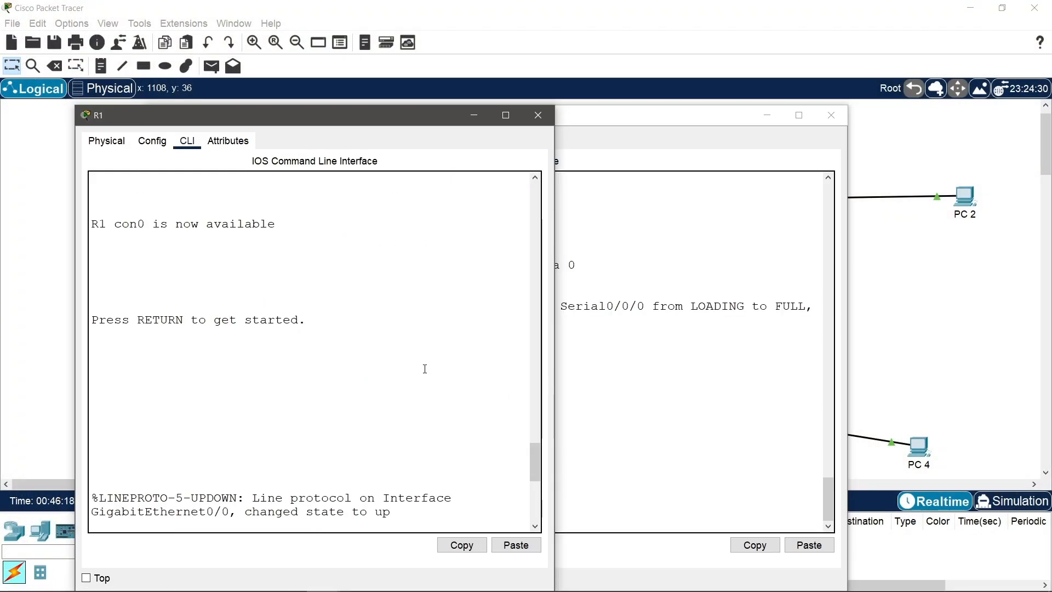
{"action": "scroll", "coordinate": [359, 321], "scroll_direction": "down", "scroll_amount": 9}
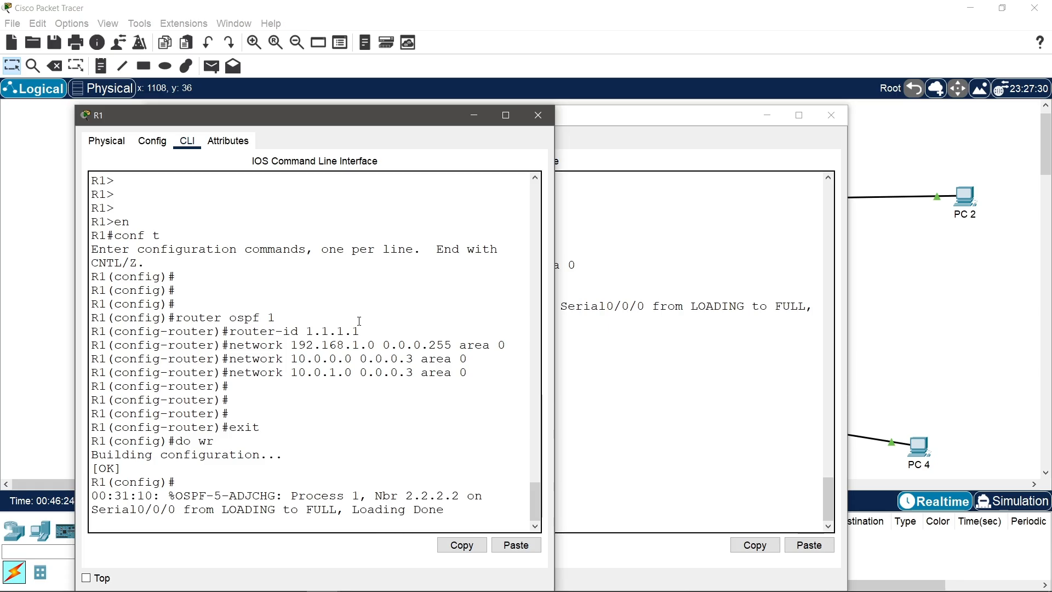
{"action": "scroll", "coordinate": [359, 320], "scroll_direction": "up", "scroll_amount": 3}
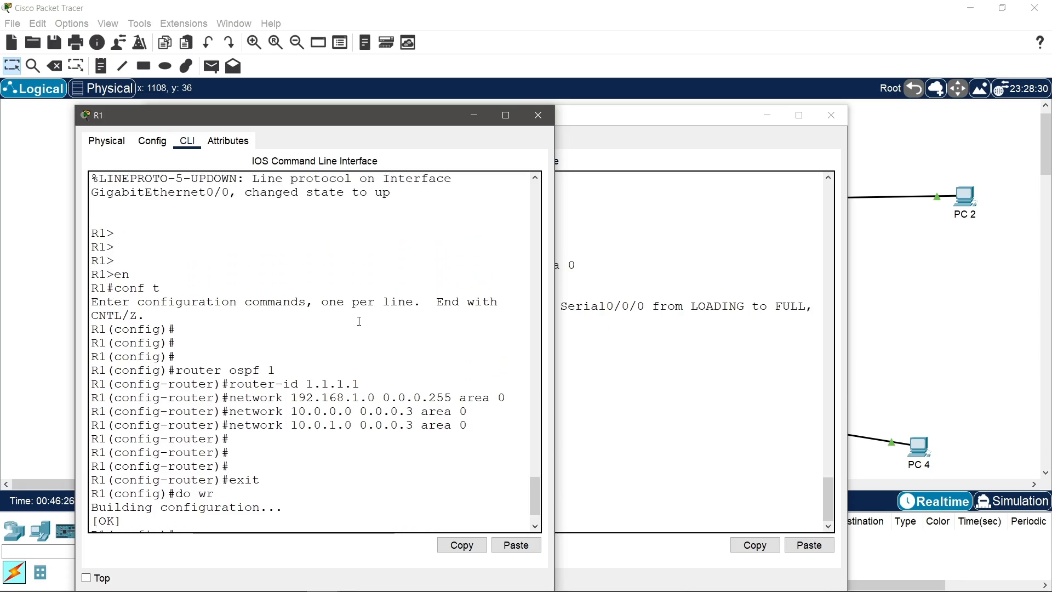
{"action": "type", "text": "exit"}
{"action": "key", "text": "Return"}
{"action": "type", "text": "do wr"}
{"action": "key", "text": "Return"}
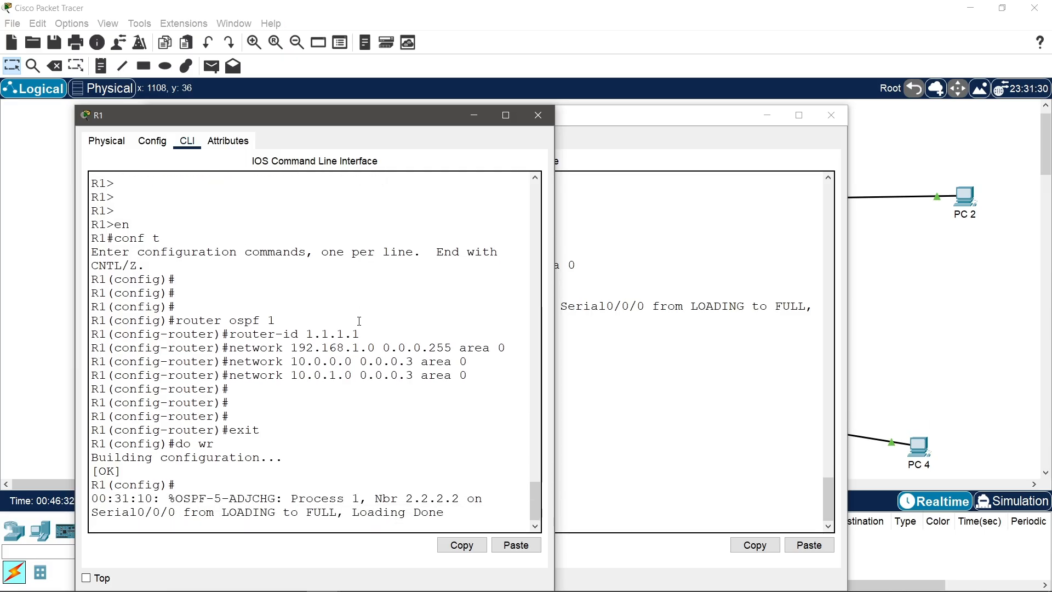
Step: Place R2's console beside R1's and compare the OSPF network statements and adjacency messages of both routers
{"action": "left_click", "coordinate": [675, 127]}
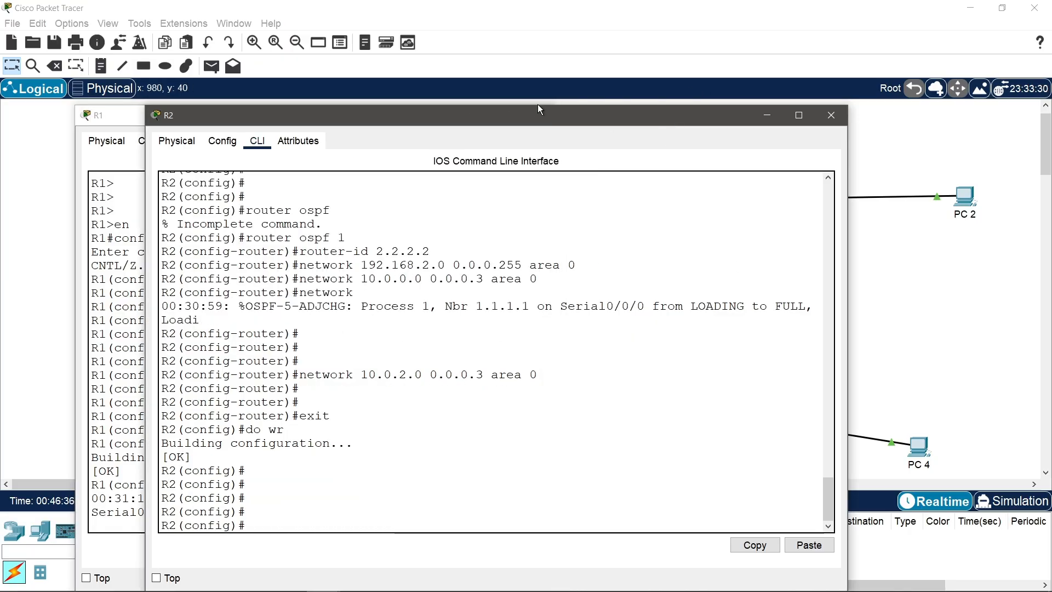
{"action": "left_click_drag", "start_coordinate": [501, 114], "coordinate": [850, 107]}
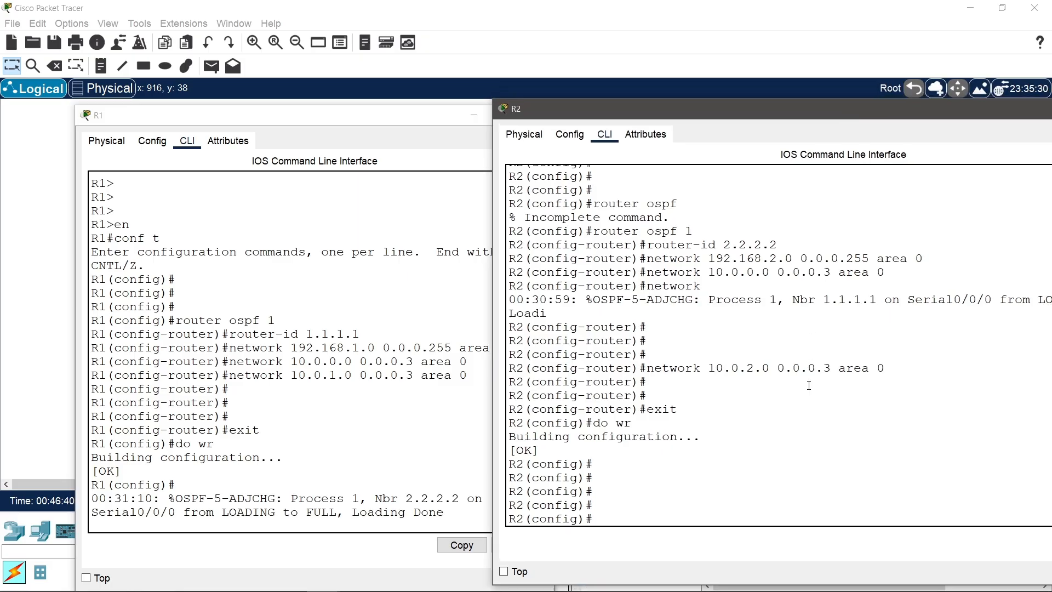
{"action": "scroll", "coordinate": [809, 385], "scroll_direction": "up", "scroll_amount": 1}
{"action": "scroll", "coordinate": [809, 385], "scroll_direction": "up", "scroll_amount": 1}
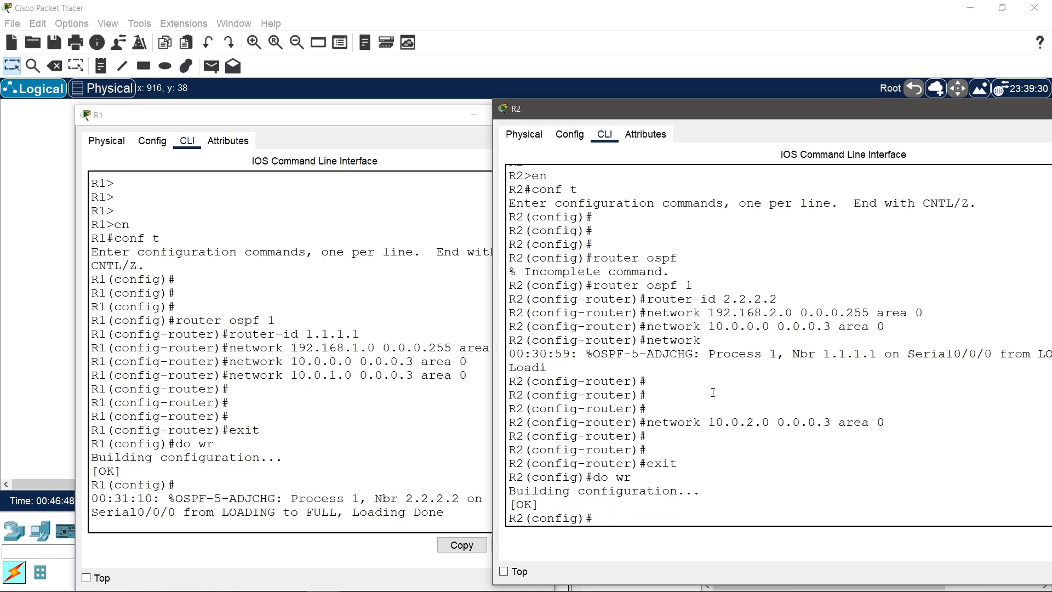
{"action": "key", "text": "Return"}
{"action": "key", "text": "Return"}
{"action": "key", "text": "Return"}
{"action": "key", "text": "Return"}
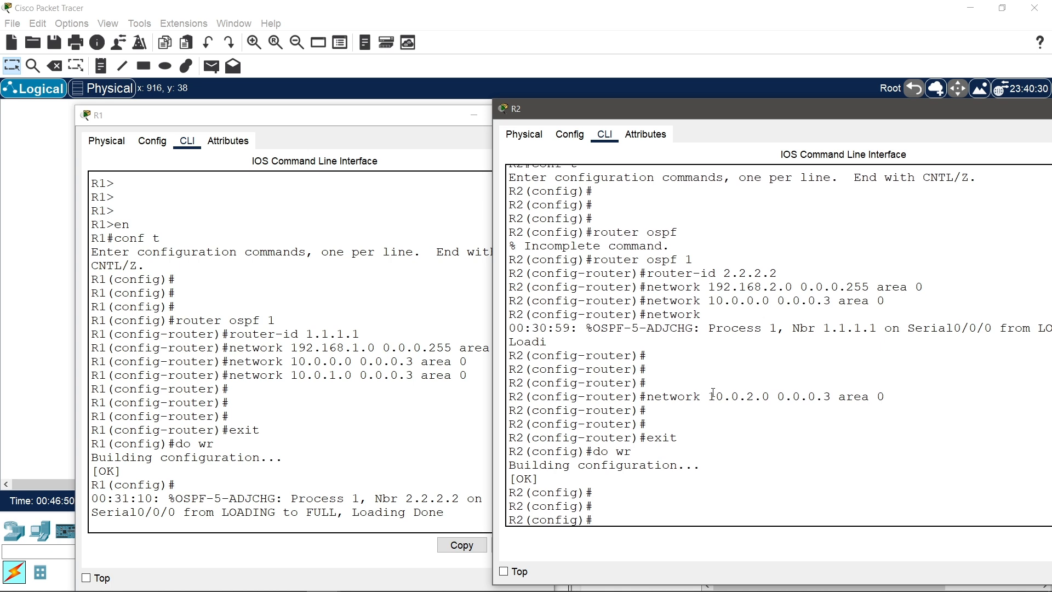
{"action": "scroll", "coordinate": [351, 477], "scroll_direction": "down", "scroll_amount": 1}
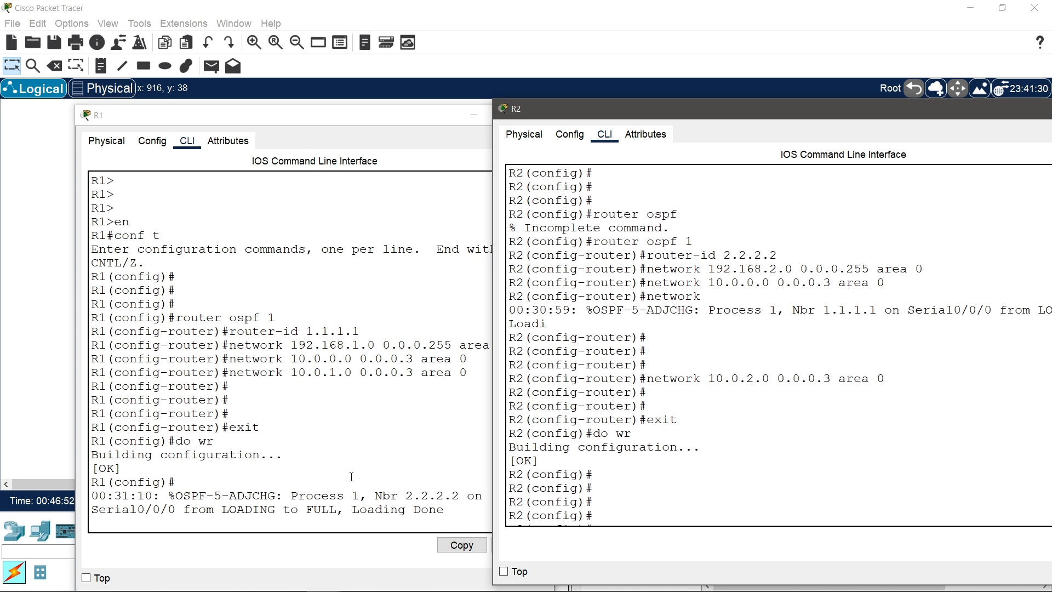
Step: Return to the topology, open R3's command line and enter global configuration mode
{"action": "left_click", "coordinate": [629, 26]}
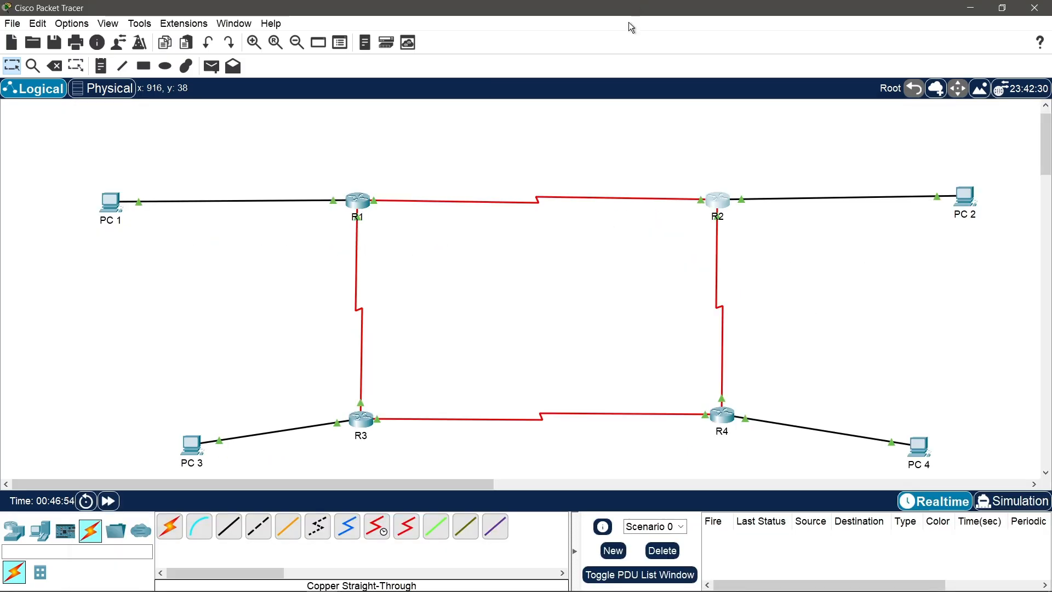
{"action": "left_click", "coordinate": [365, 427]}
{"action": "left_click", "coordinate": [543, 417]}
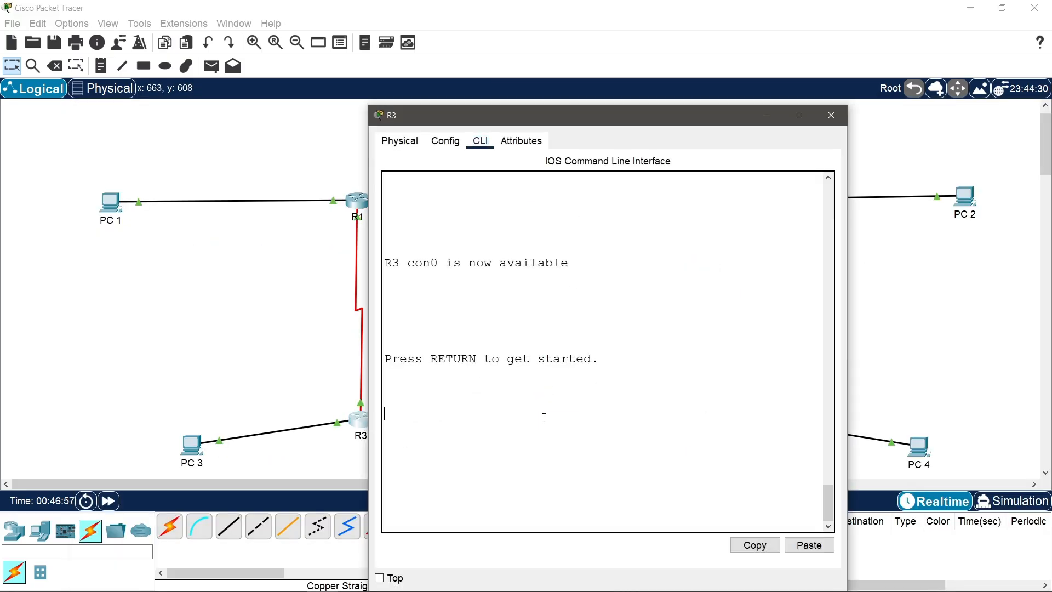
{"action": "key", "text": "Return"}
{"action": "key", "text": "Return"}
{"action": "key", "text": "Return"}
{"action": "type", "text": "en"}
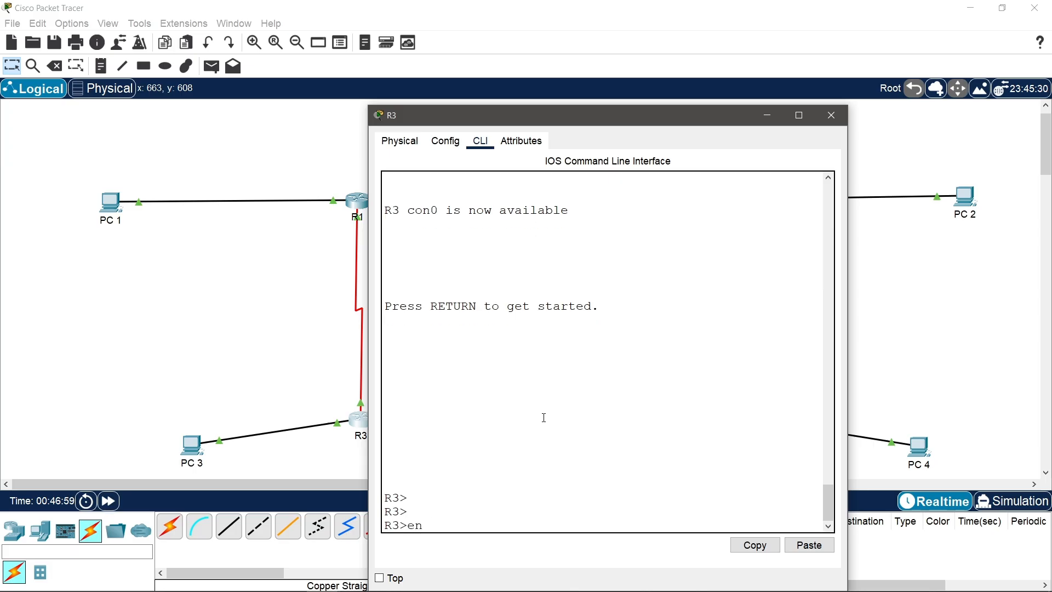
{"action": "key", "text": "Return"}
{"action": "type", "text": "conf"}
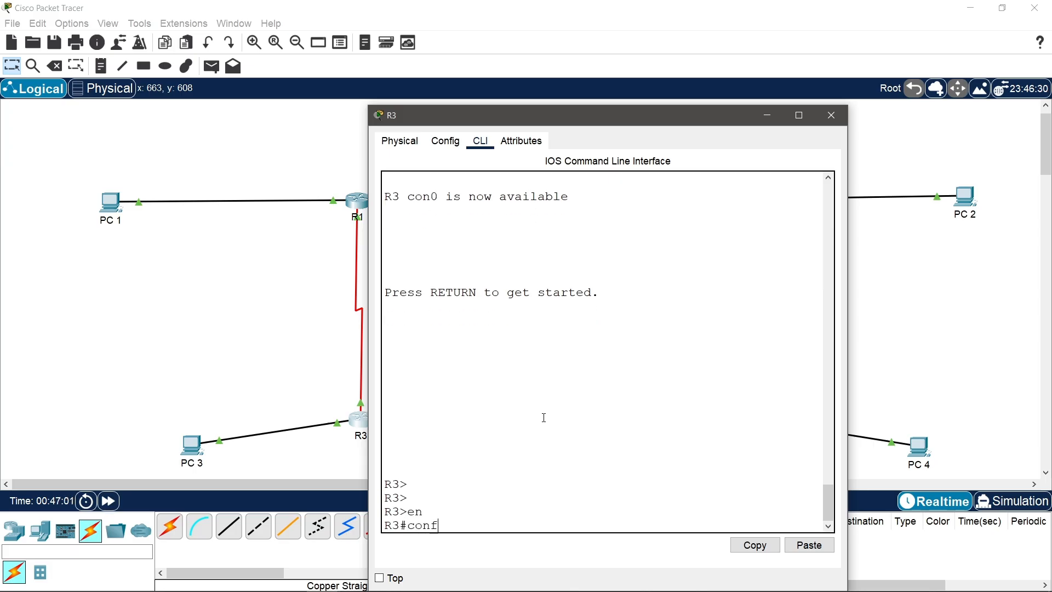
{"action": "type", "text": " t"}
{"action": "key", "text": "Return"}
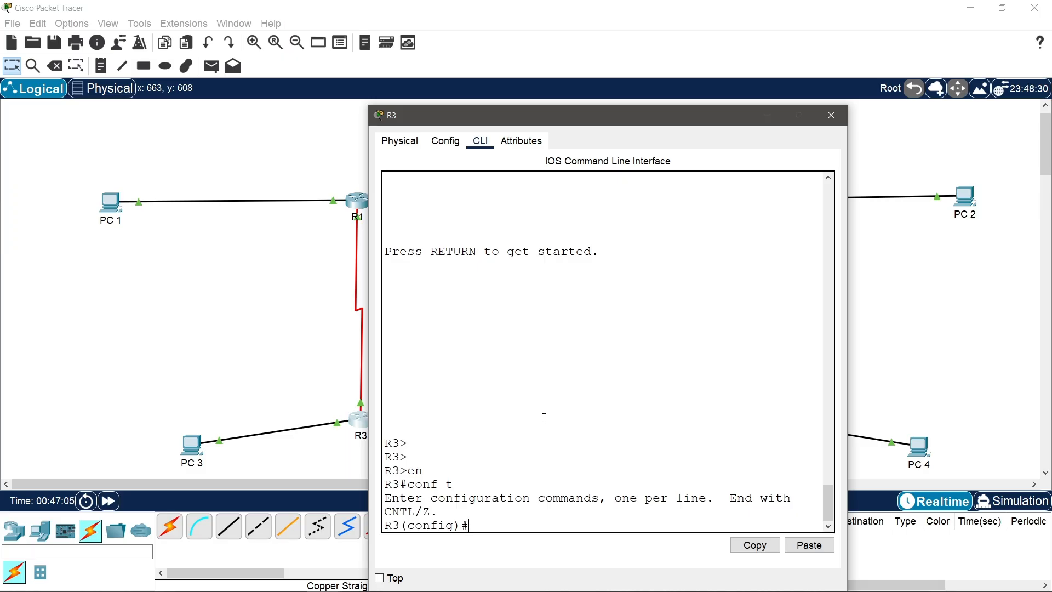
Step: Start OSPF process 1 on R3 and set its router ID to 3.3.3.3
{"action": "type", "text": "router ospf"}
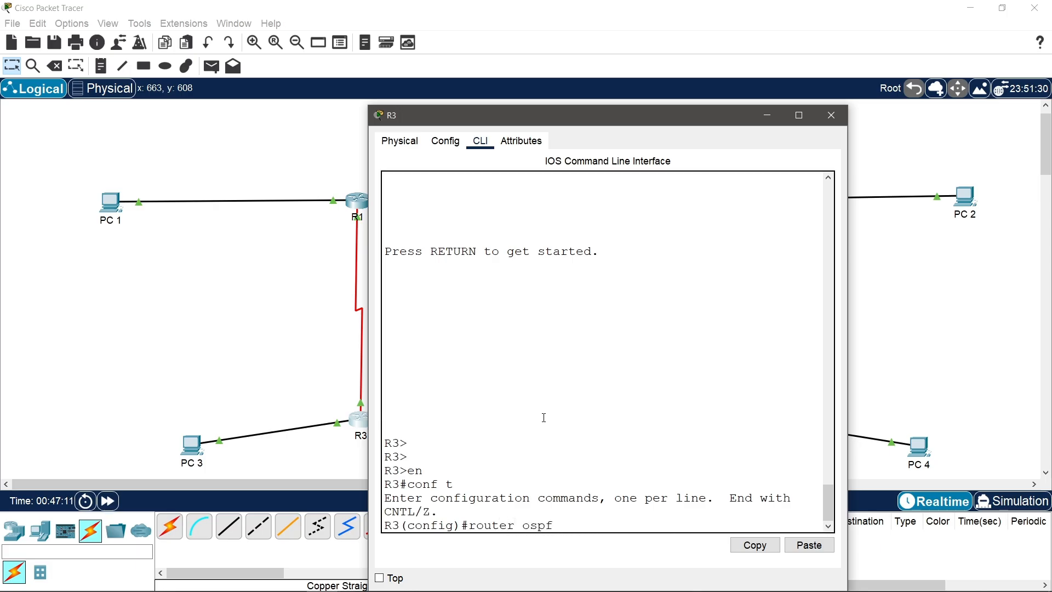
{"action": "type", "text": " 1"}
{"action": "key", "text": "Return"}
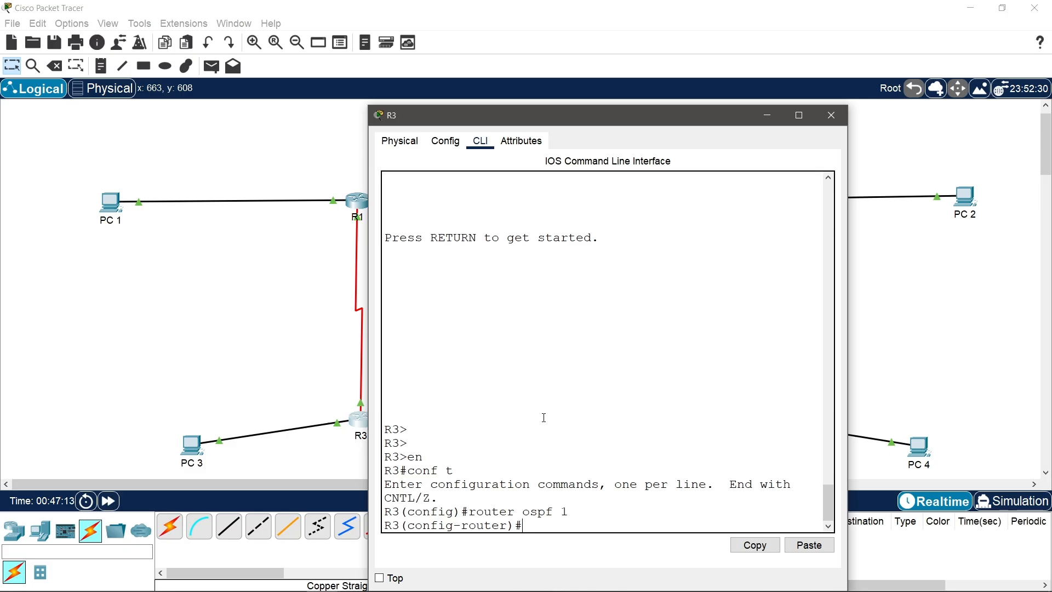
{"action": "type", "text": "router-id 3.3.3.3"}
{"action": "key", "text": "Return"}
Step: Widen R3's console and advertise network 192.168.3.0 with wildcard mask 0.0.0.255 in area 0 under its OSPF process
{"action": "type", "text": "network"}
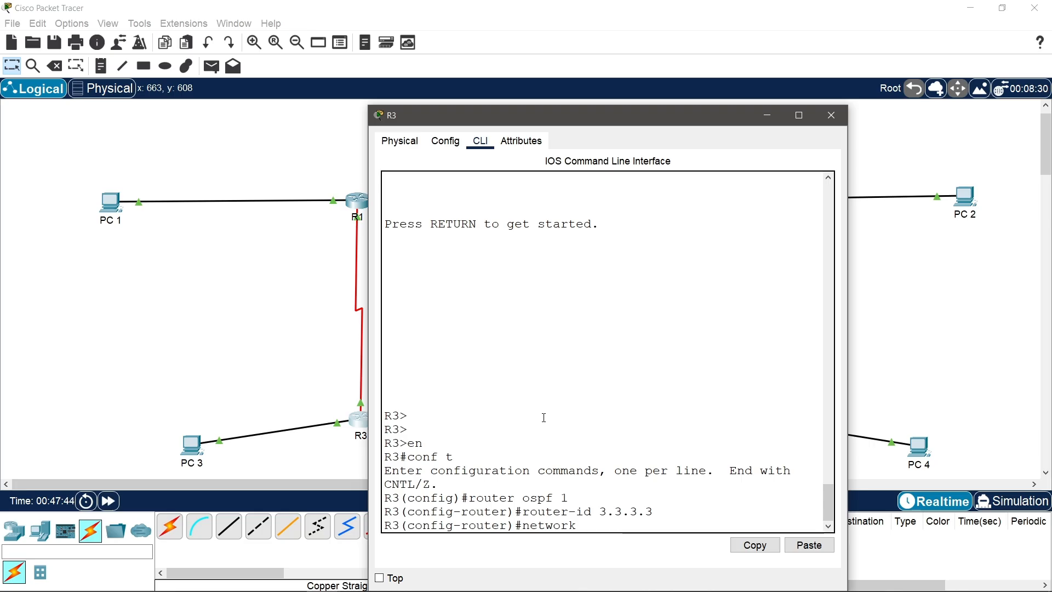
{"action": "type", "text": "192.168"}
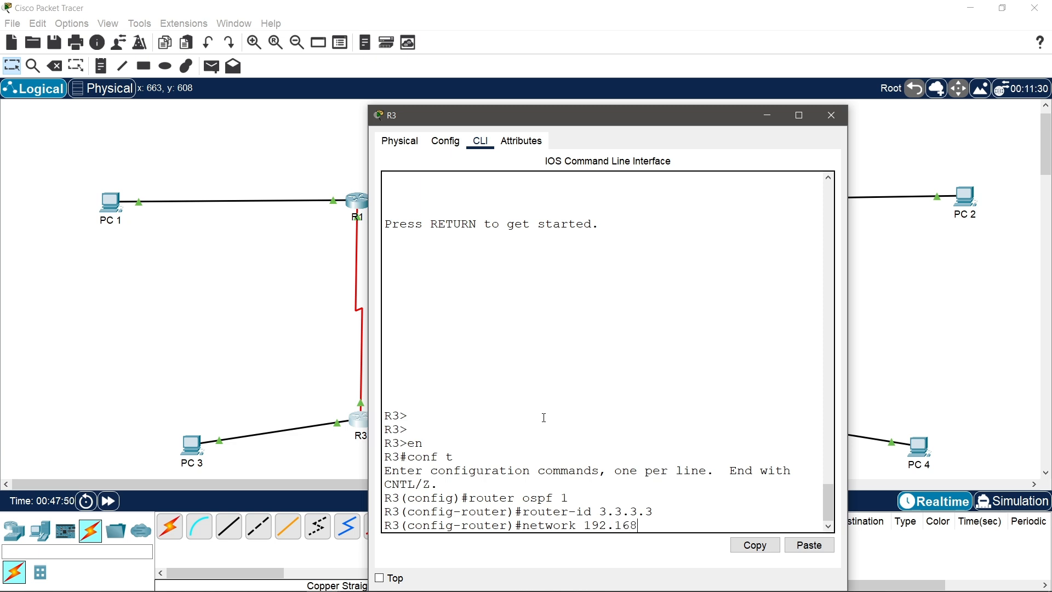
{"action": "type", "text": ".2.0"}
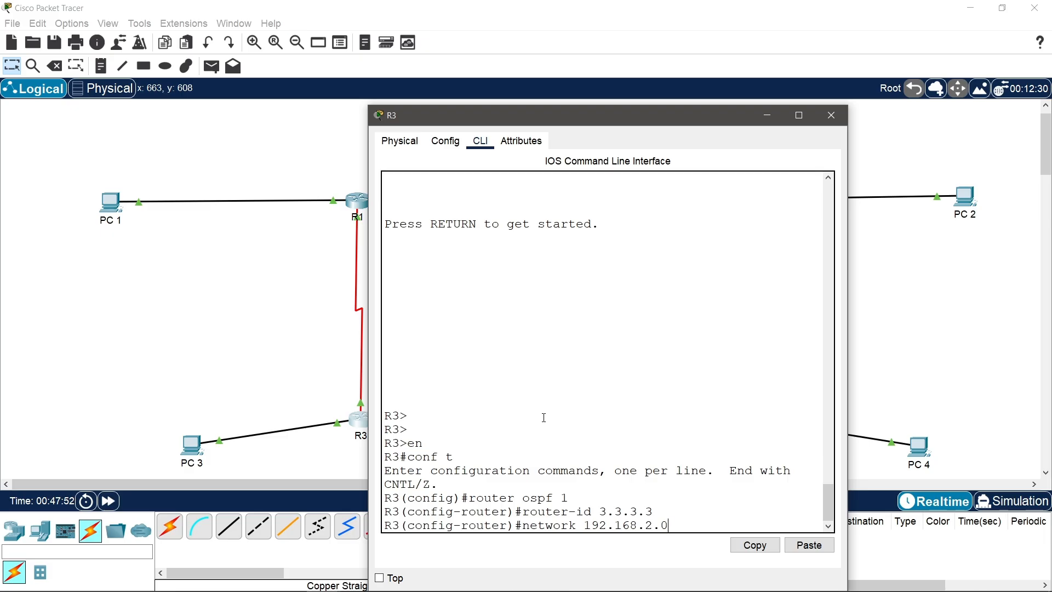
{"action": "type", "text": " 0."}
{"action": "left_click_drag", "start_coordinate": [369, 393], "coordinate": [168, 390]}
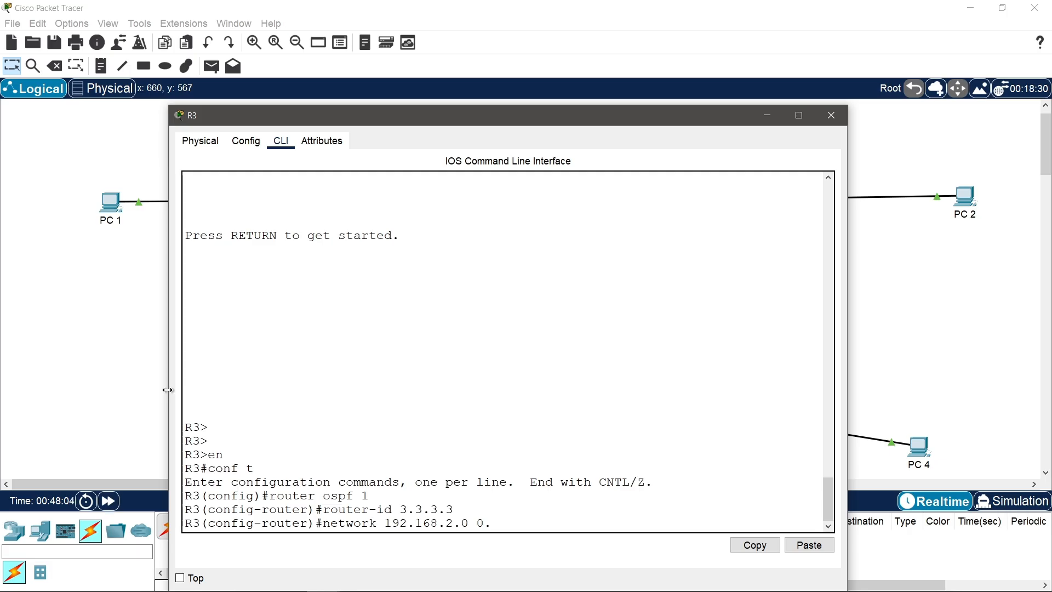
{"action": "type", "text": "0.0.3"}
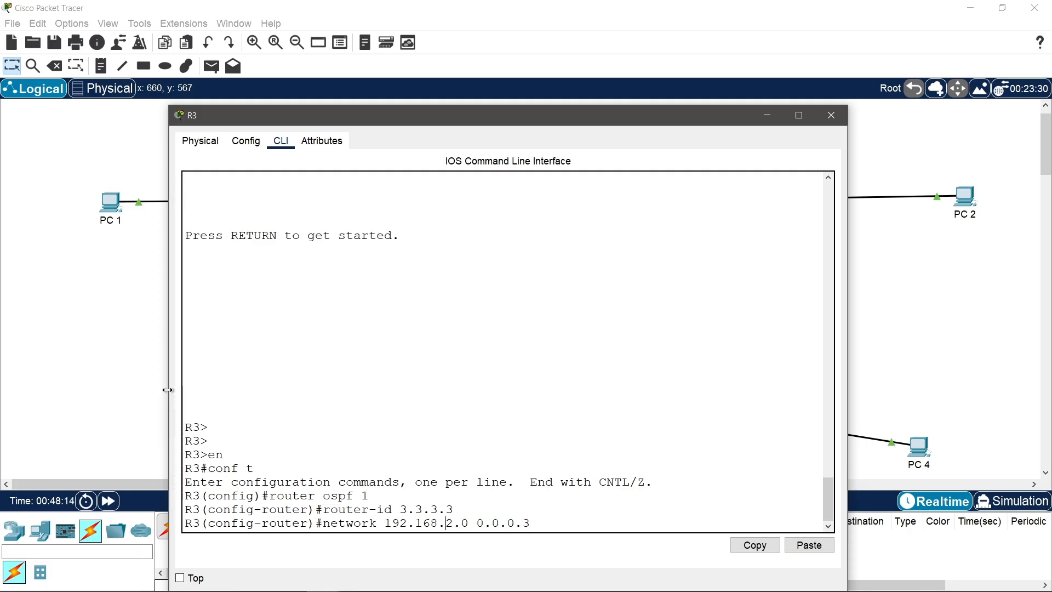
{"action": "key", "text": "BackSpace"}
{"action": "type", "text": "3"}
{"action": "key", "text": "Right"}
{"action": "key", "text": "BackSpace"}
{"action": "key", "text": "BackSpace"}
{"action": "key", "text": "BackSpace"}
{"action": "key", "text": "BackSpace"}
{"action": "key", "text": "BackSpace"}
{"action": "key", "text": "BackSpace"}
{"action": "type", "text": ".0."}
{"action": "type", "text": "0"}
{"action": "type", "text": ".255"}
{"action": "type", "text": " area"}
{"action": "type", "text": " 0"}
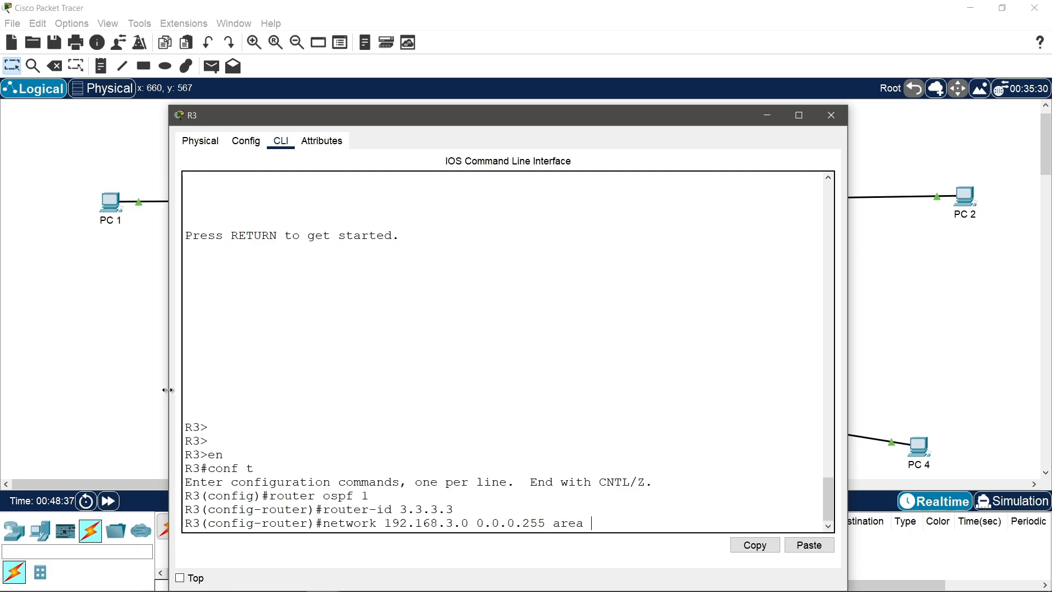
{"action": "key", "text": "Return"}
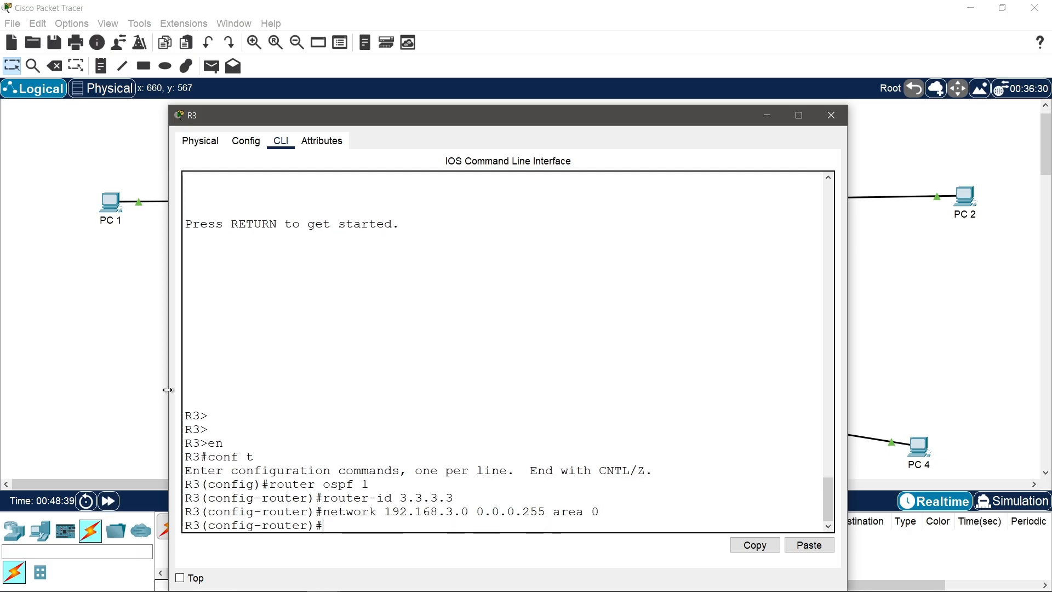
Step: Advertise network 10.0.1.0 with wildcard mask 0.0.0.3 in area 0 under R3's OSPF process
{"action": "type", "text": "network 10.0"}
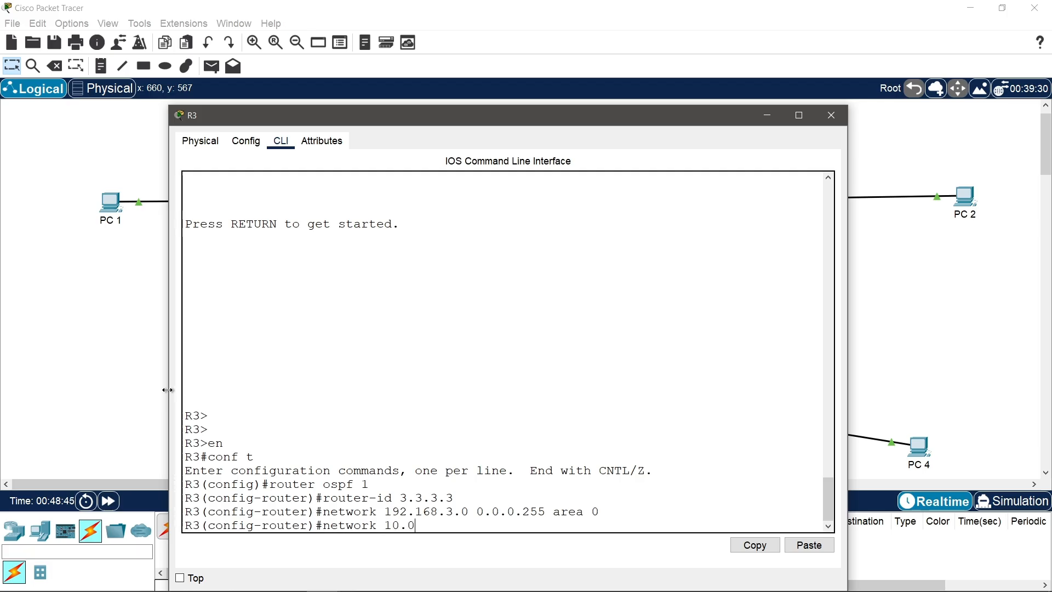
{"action": "type", "text": ".1.0 0.0.0.3"}
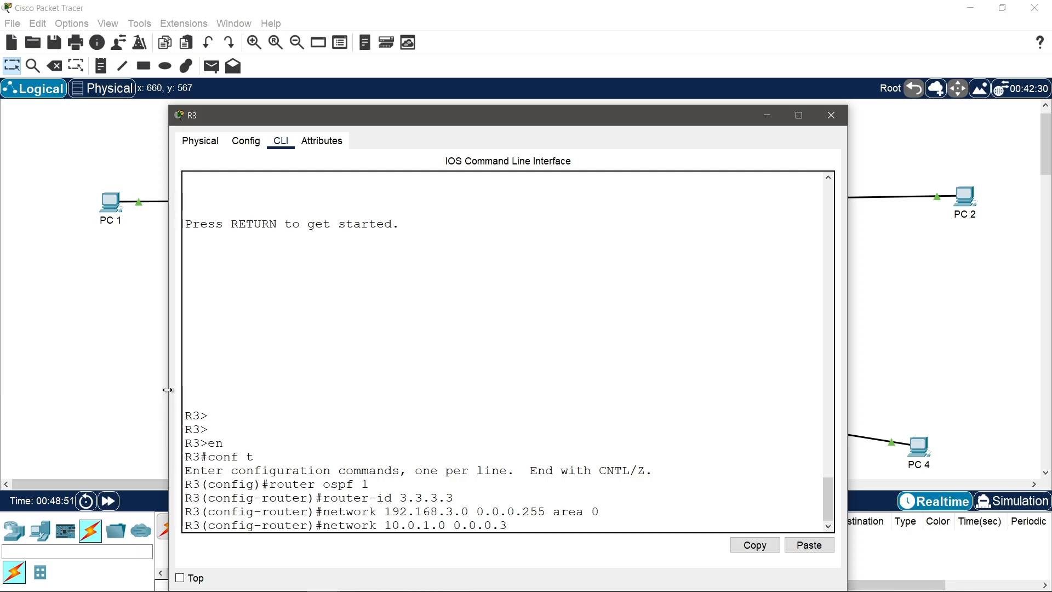
{"action": "type", "text": " area 0"}
{"action": "key", "text": "Return"}
{"action": "type", "text": "networ"}
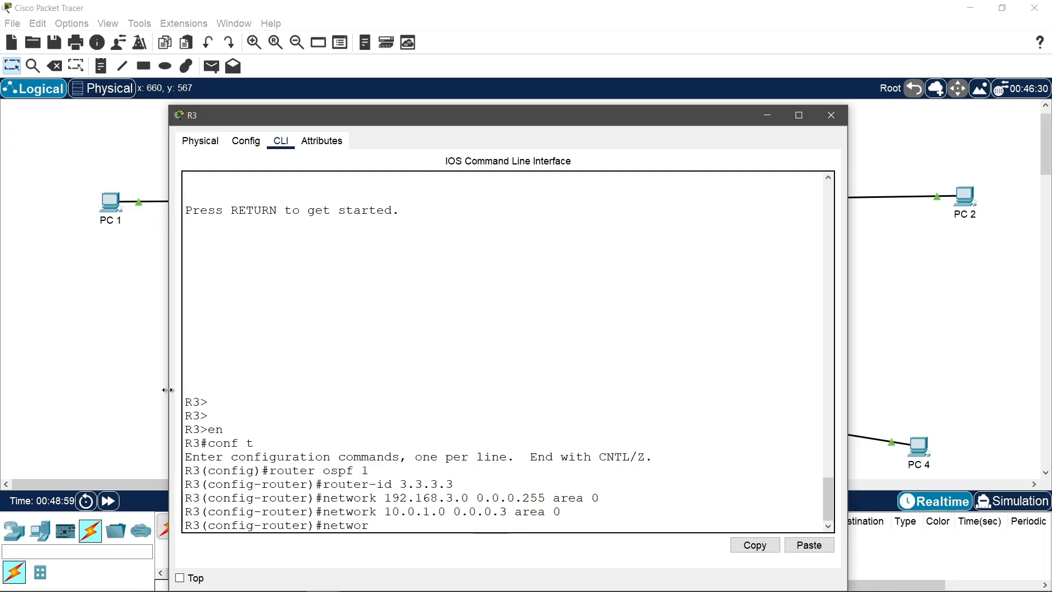
{"action": "type", "text": "k 10.0."}
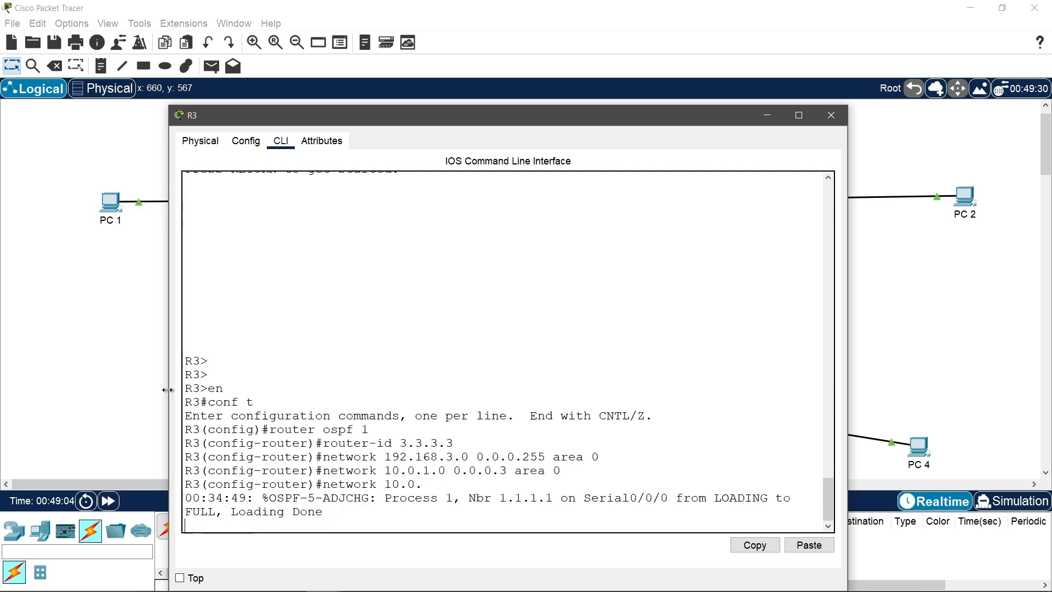
{"action": "type", "text": "3.0"}
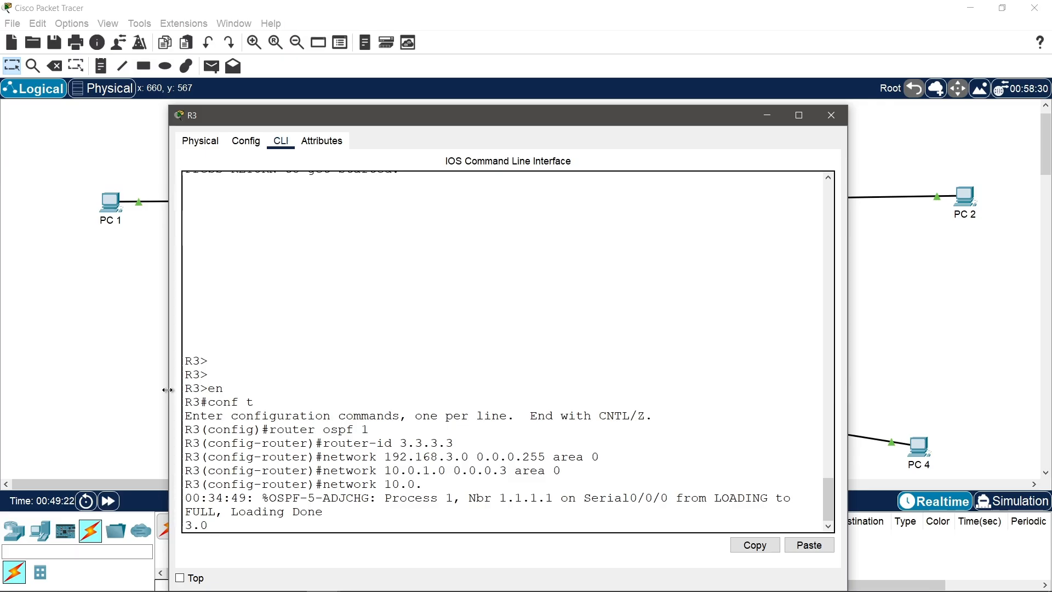
{"action": "key", "text": "BackSpace"}
{"action": "key", "text": "BackSpace"}
{"action": "key", "text": "BackSpace"}
{"action": "key", "text": "BackSpace"}
{"action": "key", "text": "BackSpace"}
{"action": "key", "text": "BackSpace"}
{"action": "key", "text": "BackSpace"}
{"action": "key", "text": "BackSpace"}
{"action": "key", "text": "BackSpace"}
{"action": "key", "text": "BackSpace"}
{"action": "key", "text": "BackSpace"}
{"action": "key", "text": "BackSpace"}
{"action": "key", "text": "BackSpace"}
{"action": "key", "text": "BackSpace"}
{"action": "key", "text": "BackSpace"}
{"action": "key", "text": "BackSpace"}
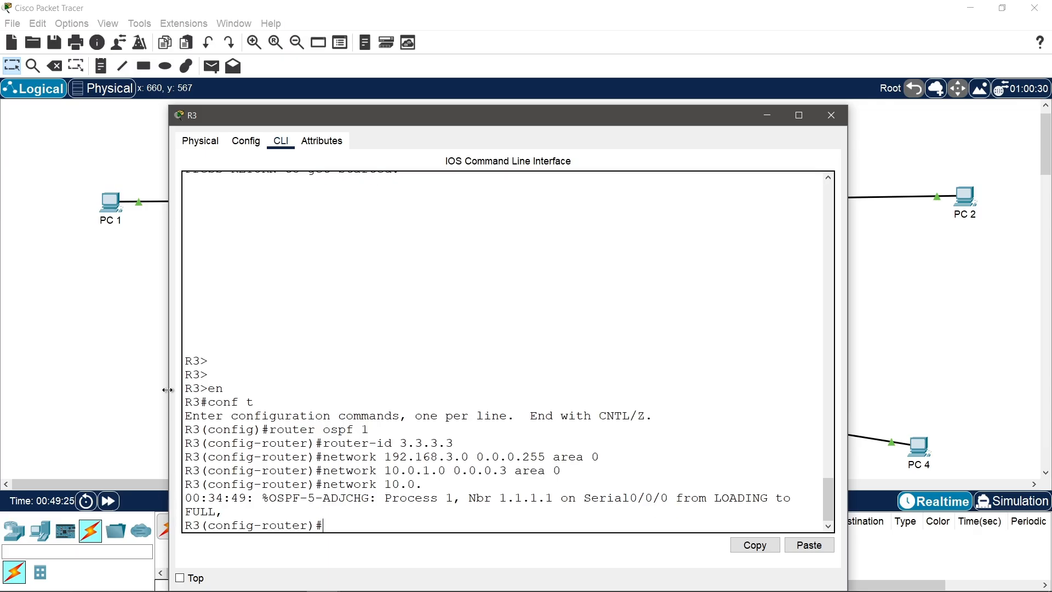
Step: Advertise network 10.0.3.0 with wildcard mask 0.0.0.3 in area 0 under R3's OSPF process
{"action": "type", "text": "network 10.0.3.0 0.0."}
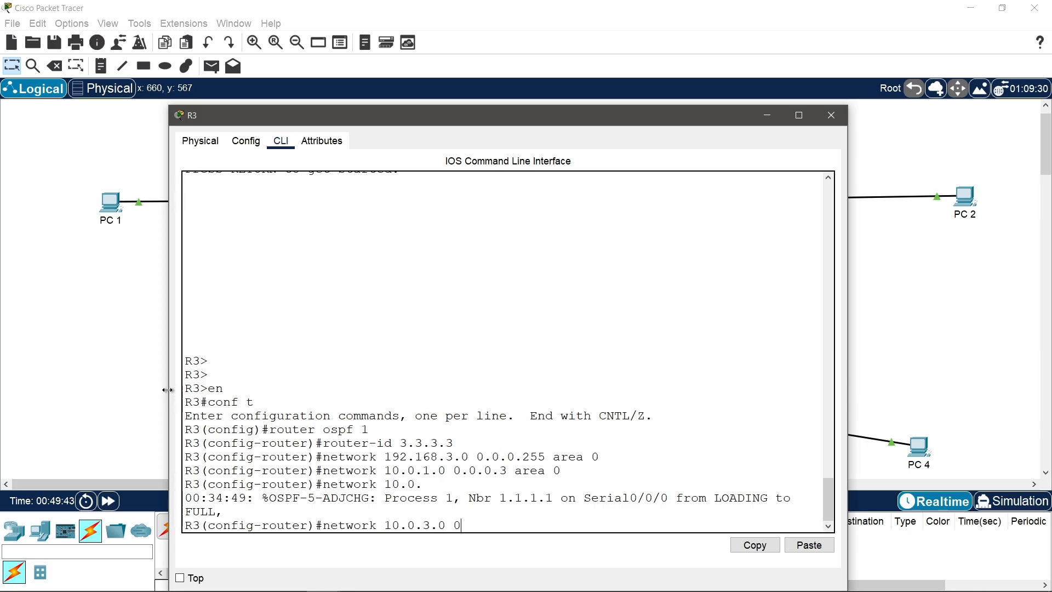
{"action": "type", "text": "0.3"}
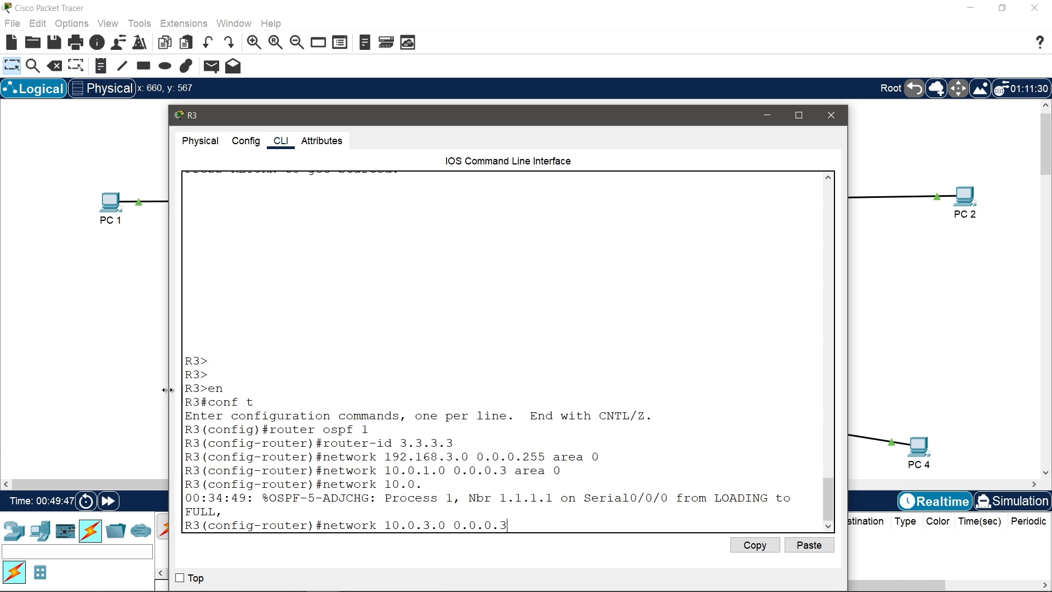
{"action": "type", "text": " area "}
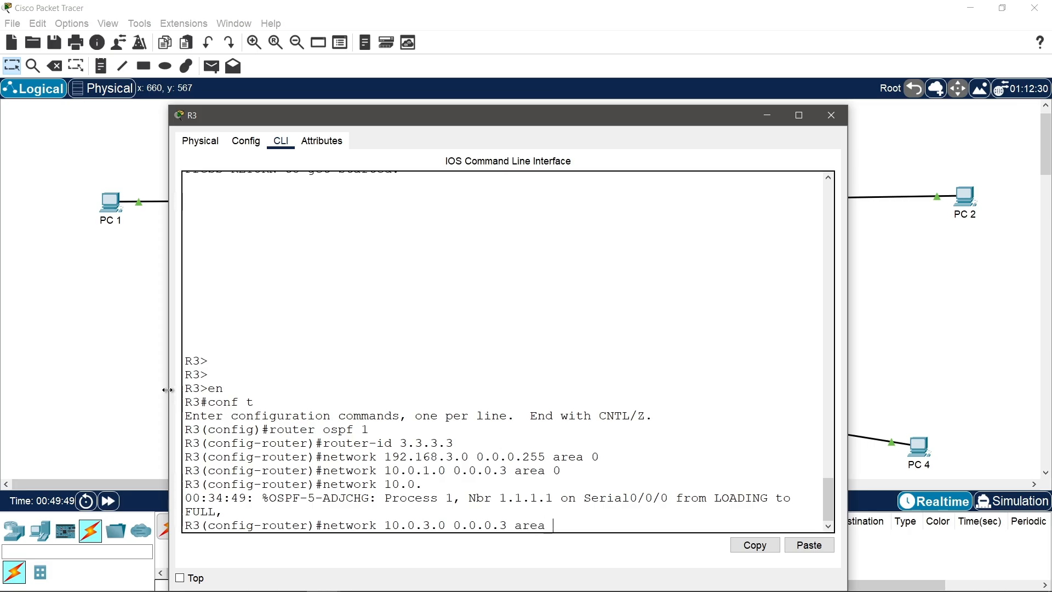
{"action": "type", "text": "0"}
{"action": "key", "text": "Return"}
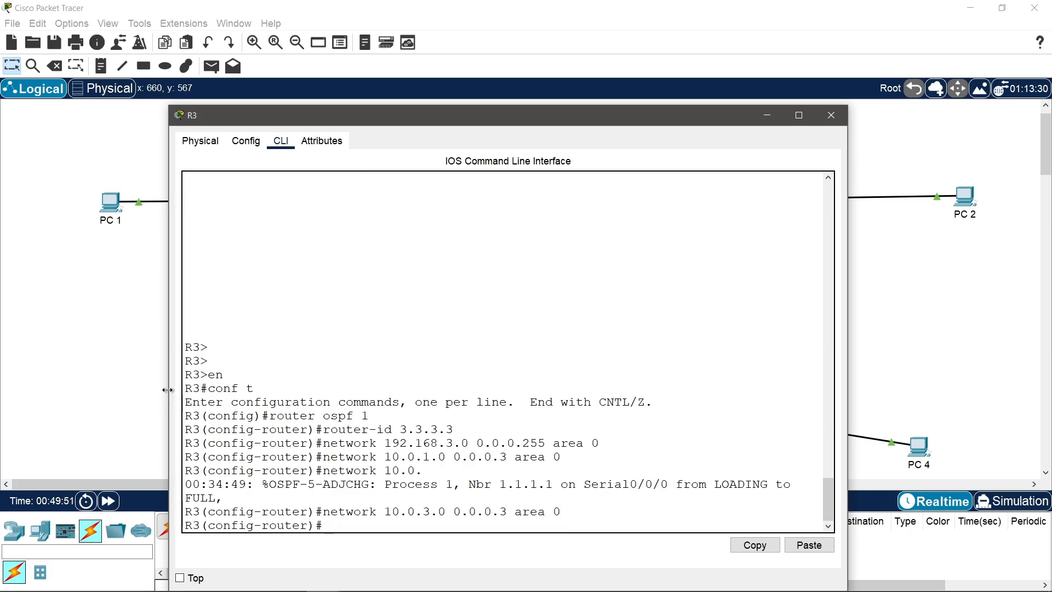
{"action": "key", "text": "Return"}
Step: Leave OSPF router configuration on R3 and save its running configuration from global configuration mode
{"action": "type", "text": "exi"}
{"action": "type", "text": "t"}
{"action": "key", "text": "Return"}
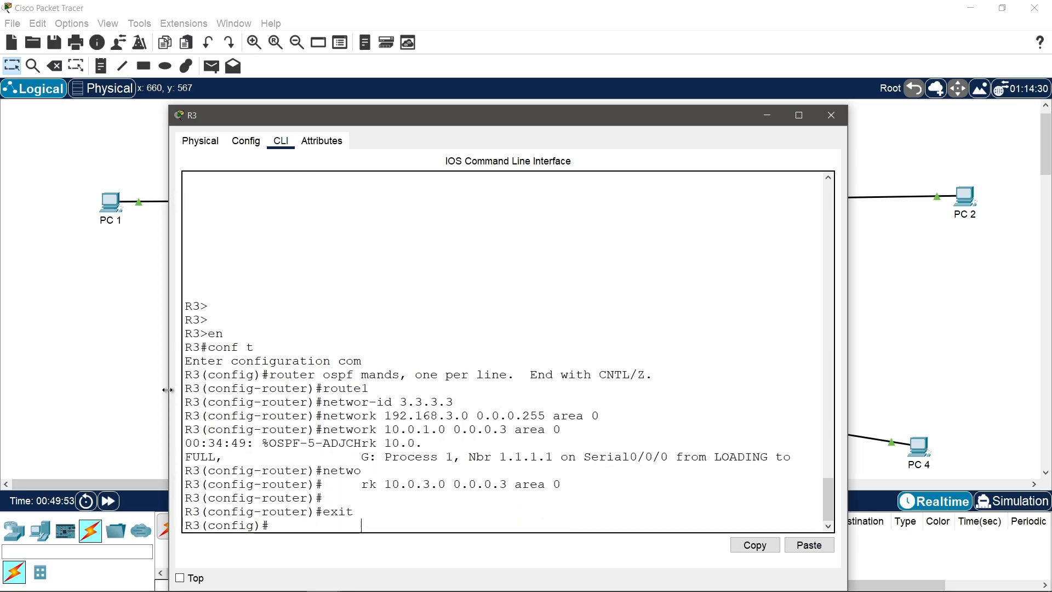
{"action": "type", "text": "do wr"}
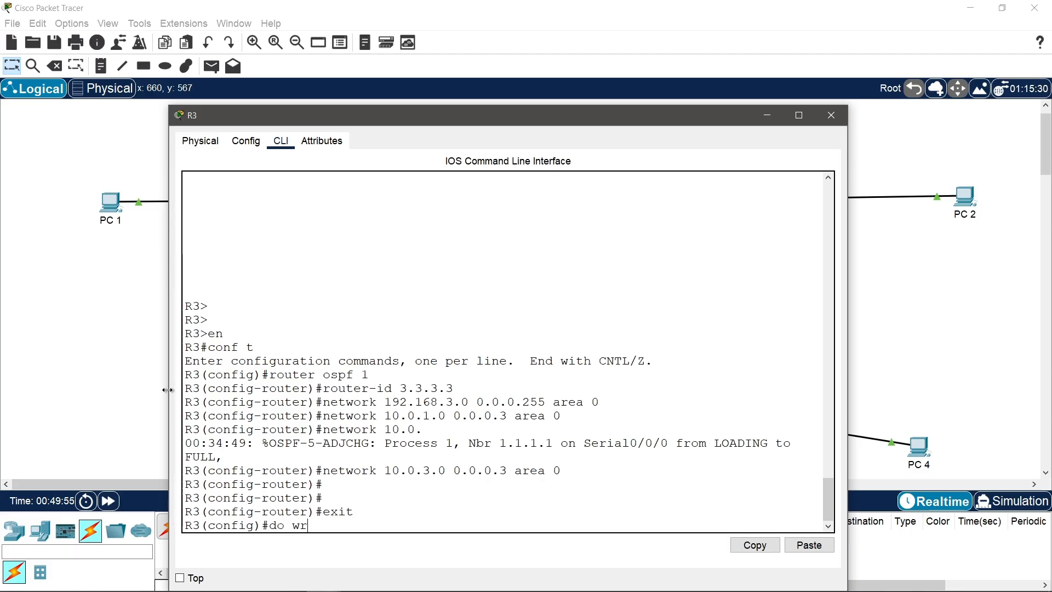
{"action": "key", "text": "Return"}
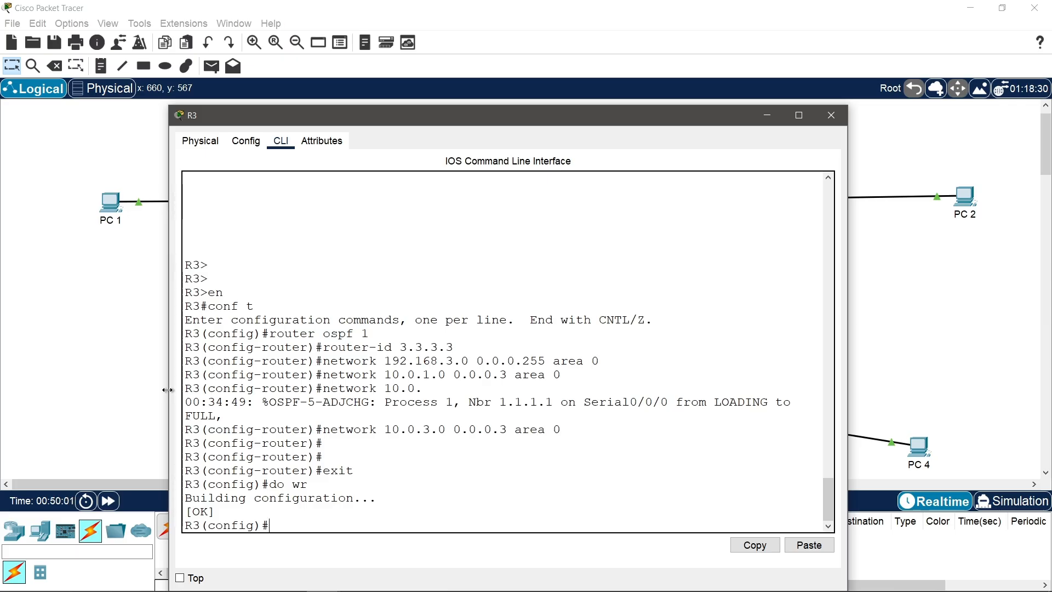
{"action": "key", "text": "Return"}
{"action": "key", "text": "Return"}
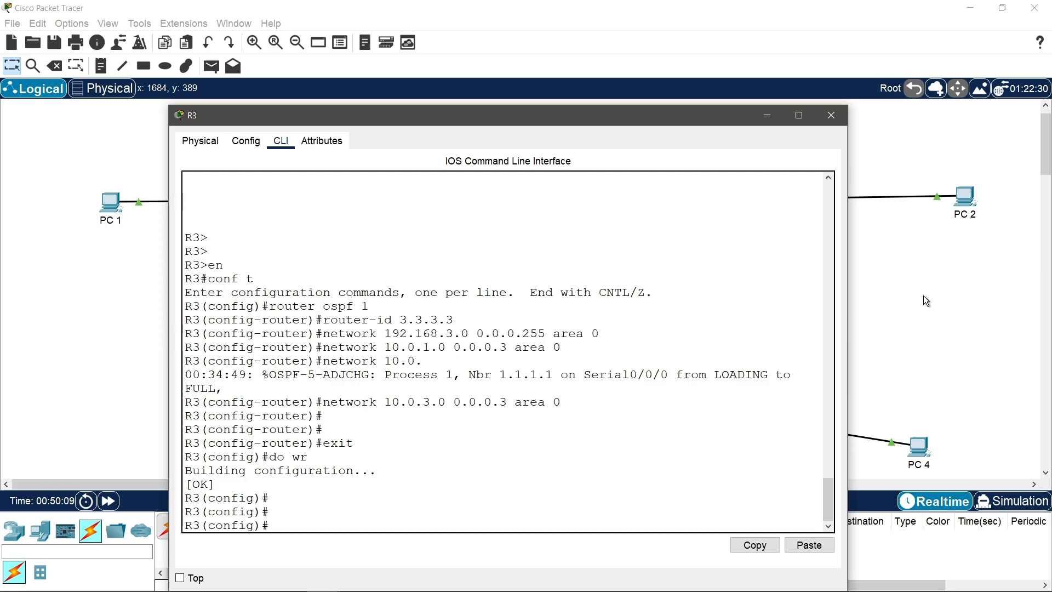
Step: Return to the topology and open a console session on R4's command line
{"action": "left_click", "coordinate": [963, 301]}
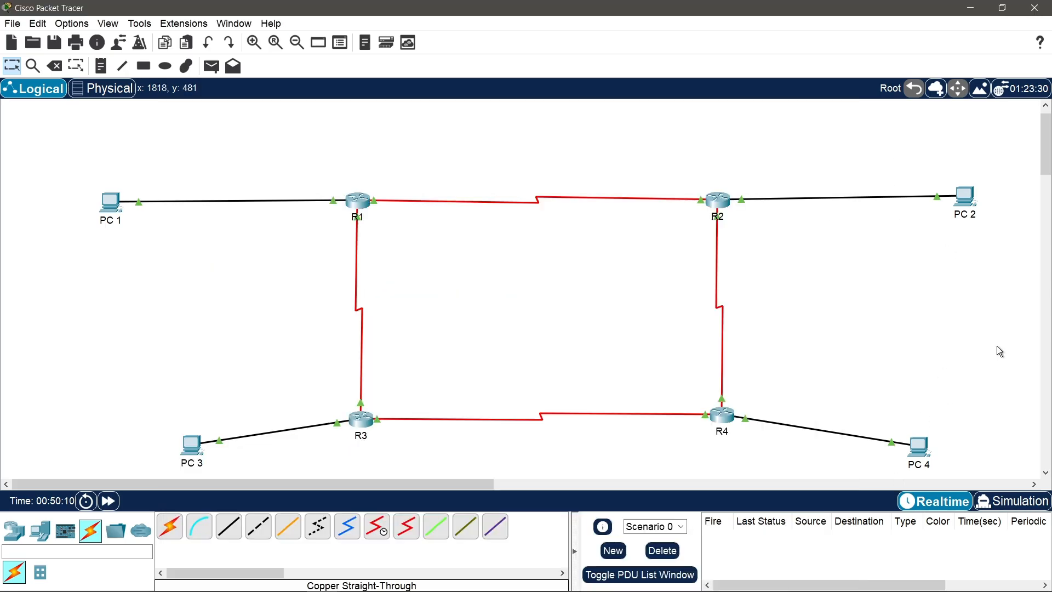
{"action": "scroll", "coordinate": [997, 346], "scroll_direction": "down", "scroll_amount": 3}
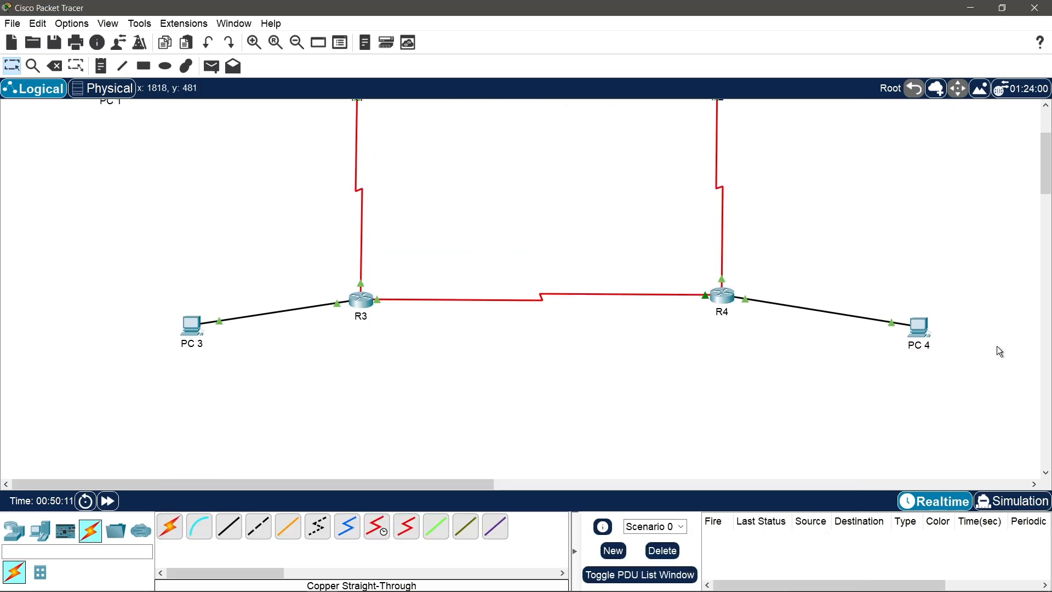
{"action": "left_click", "coordinate": [722, 298]}
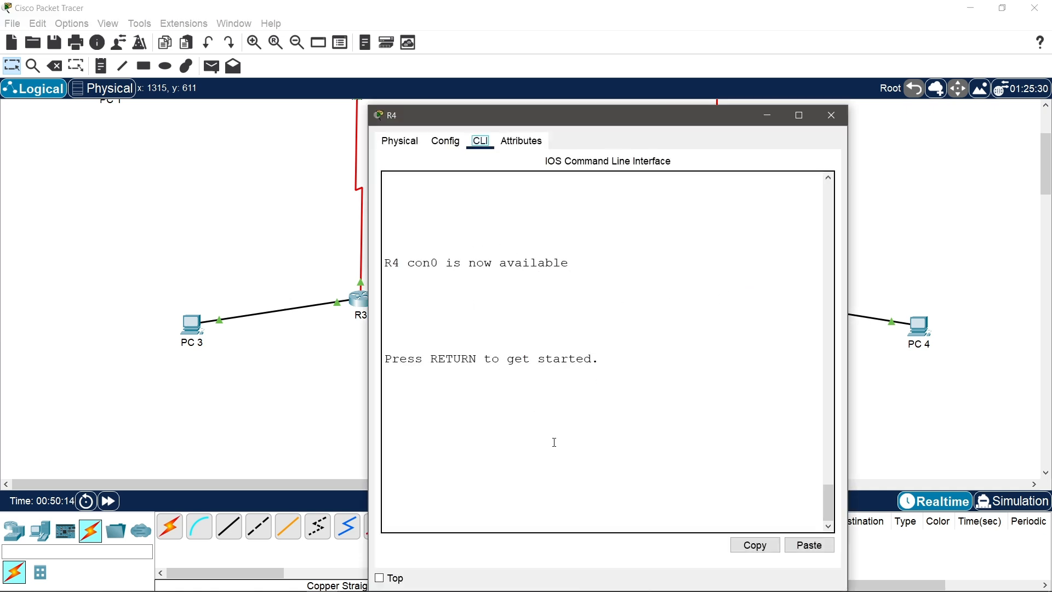
{"action": "left_click", "coordinate": [536, 487]}
{"action": "key", "text": "Return"}
{"action": "key", "text": "Return"}
{"action": "key", "text": "Return"}
{"action": "key", "text": "Return"}
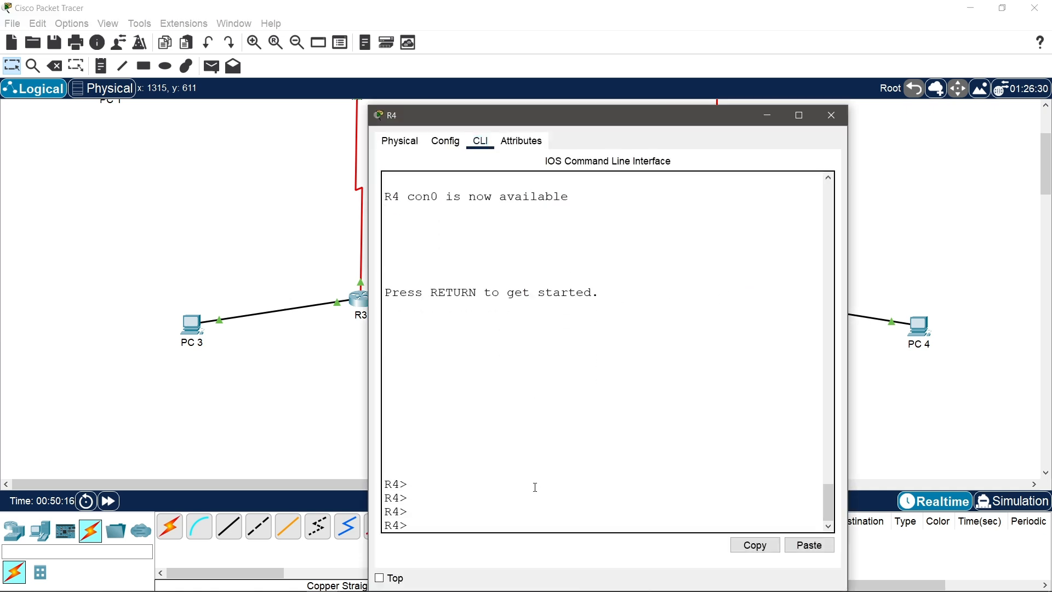
Step: Enable privileged mode on R4 and enter global configuration mode
{"action": "type", "text": "en"}
{"action": "key", "text": "Return"}
{"action": "type", "text": "c"}
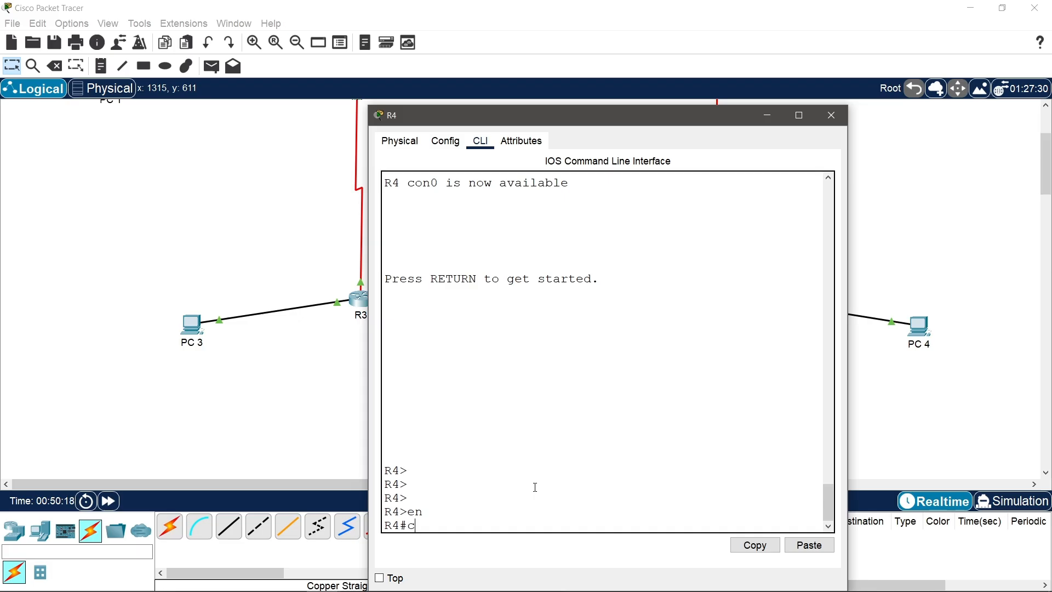
{"action": "type", "text": "onf t"}
{"action": "key", "text": "Return"}
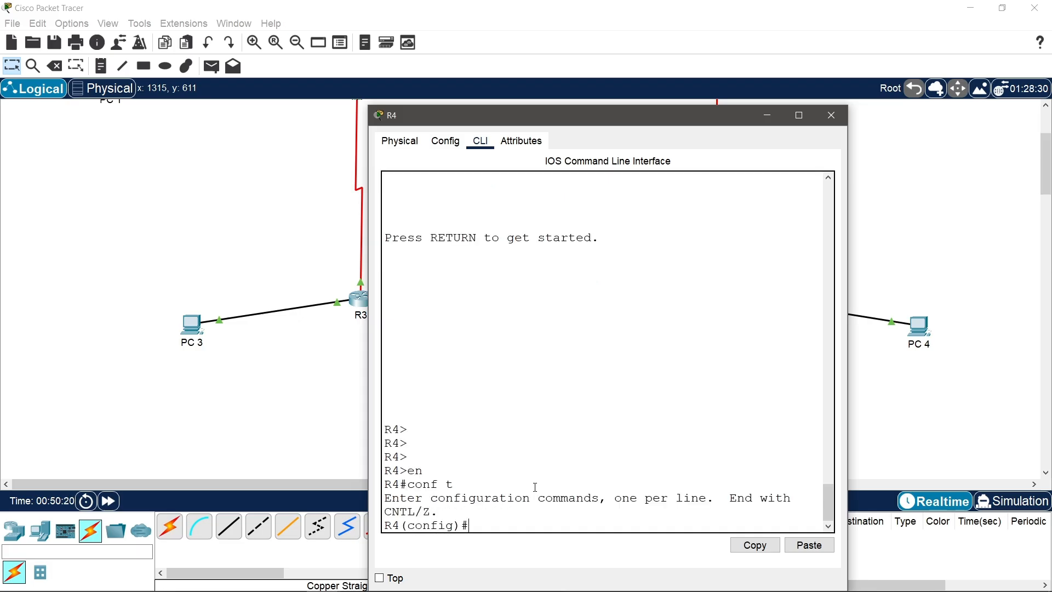
{"action": "key", "text": "Return"}
{"action": "key", "text": "Return"}
{"action": "key", "text": "Return"}
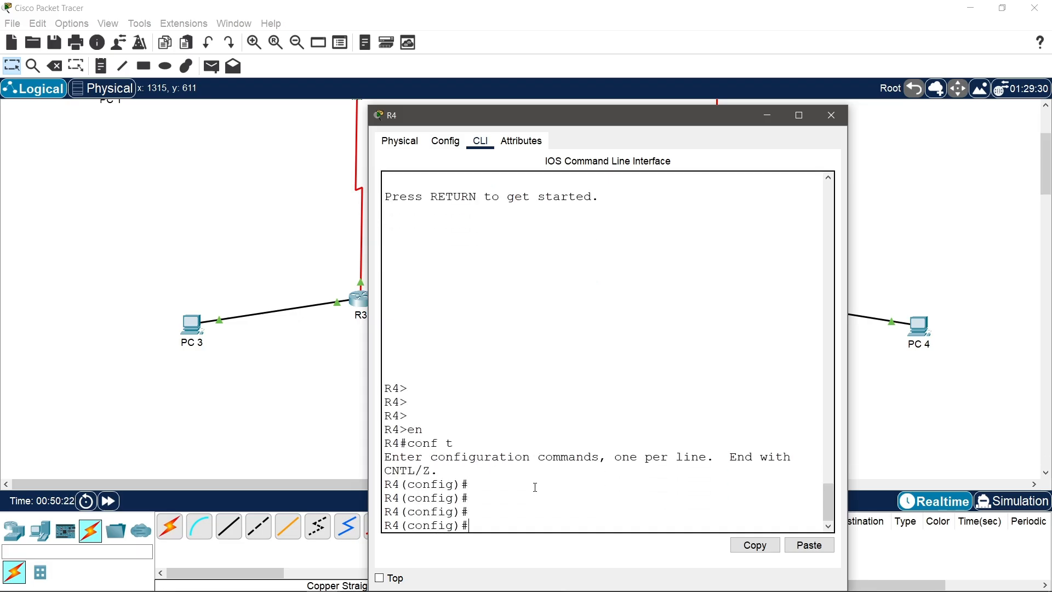
Step: Start OSPF process 1 on R4 and set its router ID to 4.4.4.4
{"action": "type", "text": "router ospf 1"}
{"action": "key", "text": "Return"}
{"action": "key", "text": "Return"}
{"action": "key", "text": "Return"}
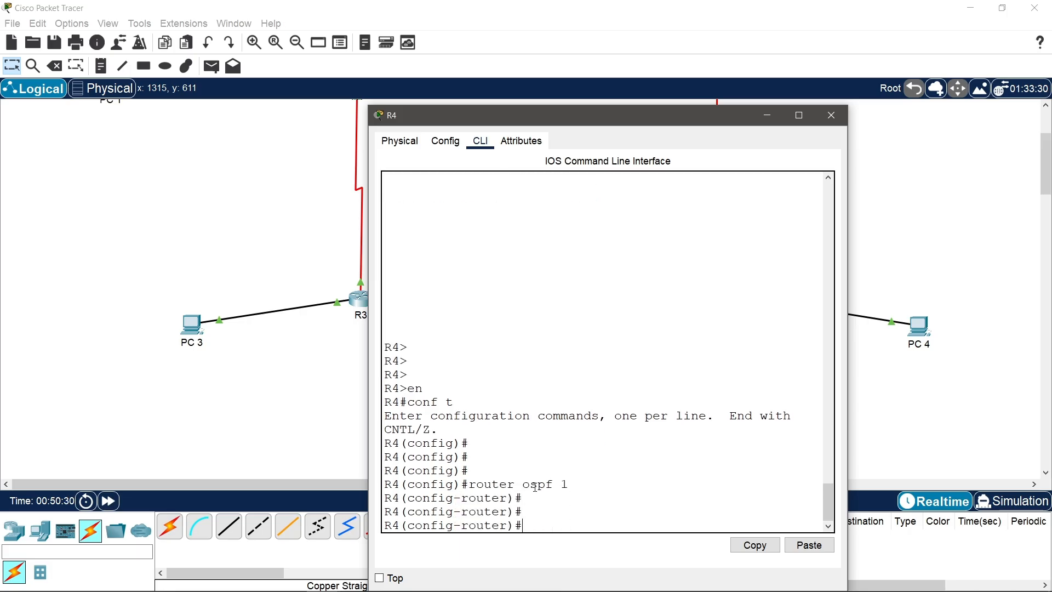
{"action": "type", "text": "router"}
{"action": "key", "text": "BackSpace"}
{"action": "type", "text": "-id 4.4.4.4"}
{"action": "key", "text": "Return"}
Step: Advertise network 192.168.4.0 with wildcard mask 0.0.0.255 in area 0 under R4's OSPF process
{"action": "type", "text": "network"}
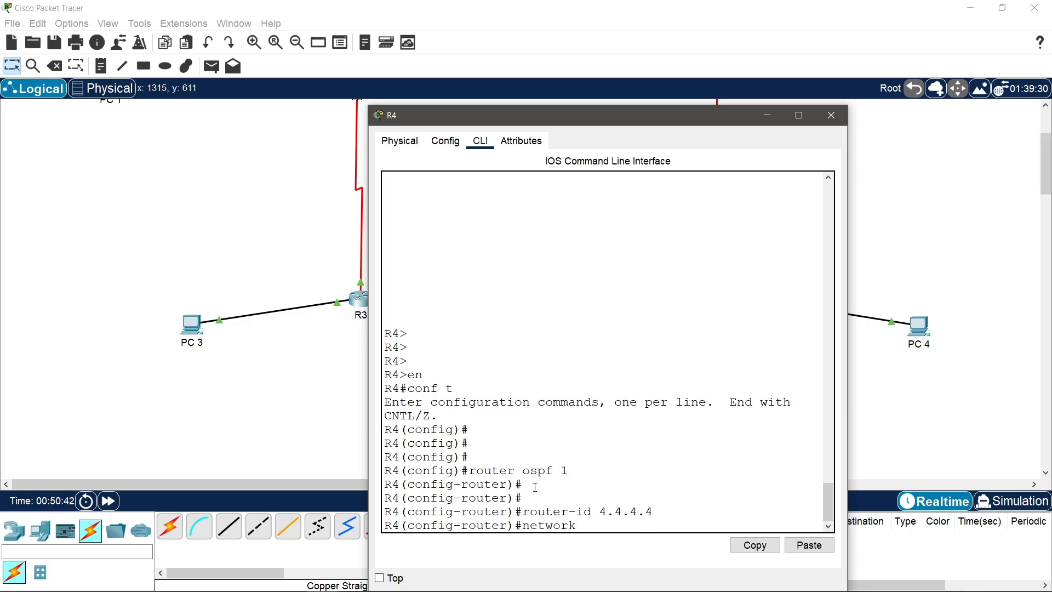
{"action": "type", "text": " 192.168.4.0 0.0.0."}
{"action": "type", "text": "255"}
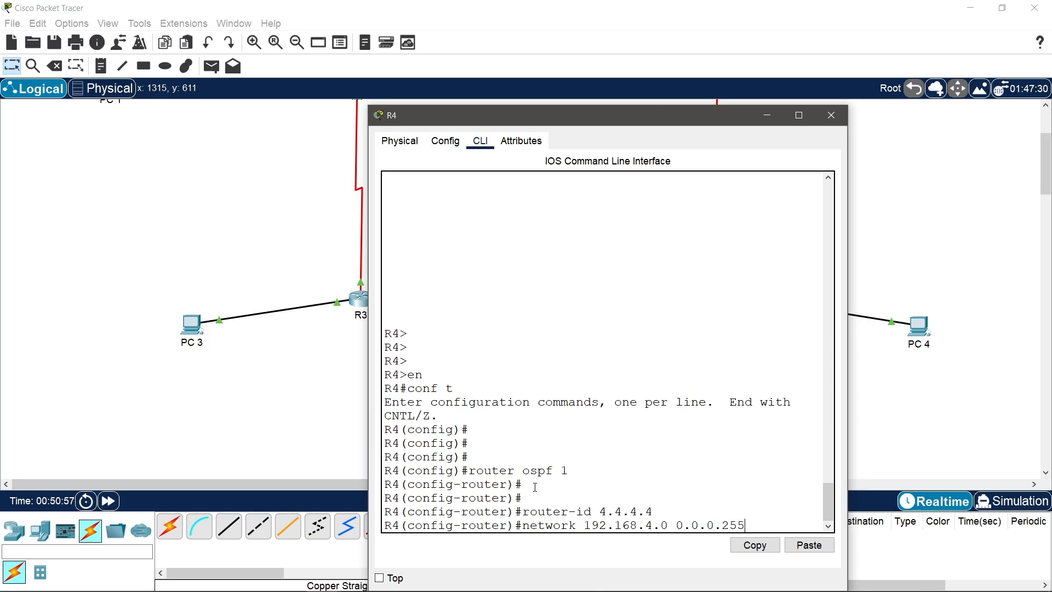
{"action": "type", "text": " area 0"}
{"action": "key", "text": "Return"}
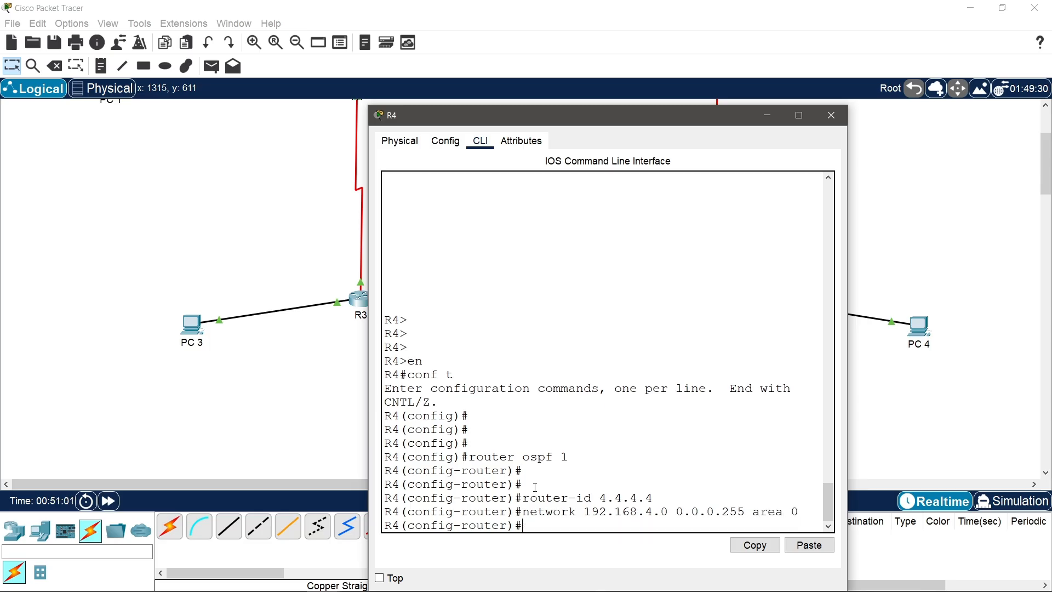
Step: Advertise network 10.0.2.0 with wildcard mask 0.0.0.3 in area 0 under R4's OSPF process
{"action": "type", "text": "network"}
{"action": "type", "text": "10.0.2.0"}
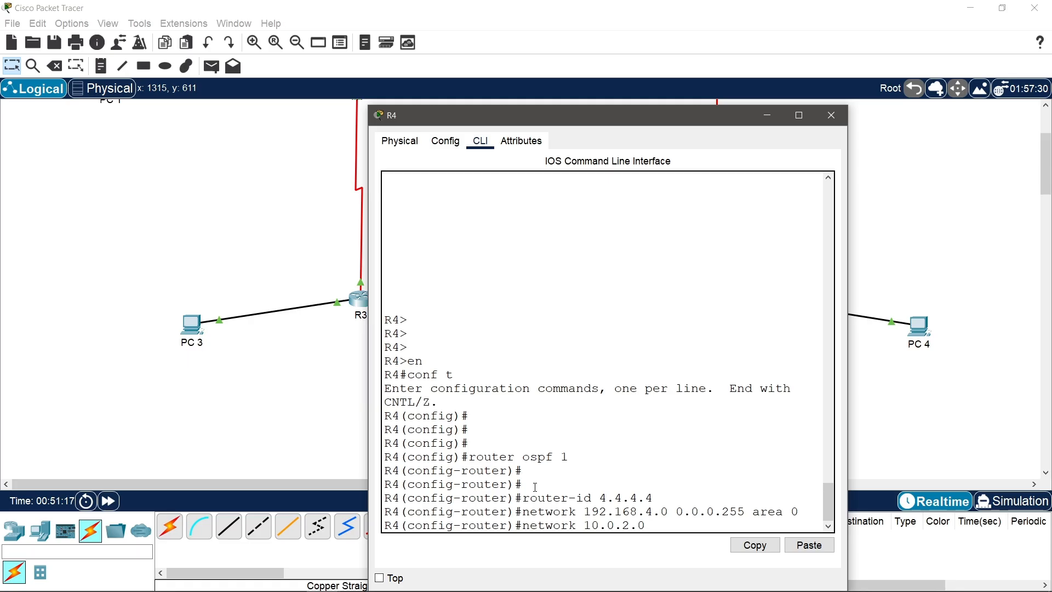
{"action": "type", "text": " 0.0.0.3 area 0"}
{"action": "key", "text": "Return"}
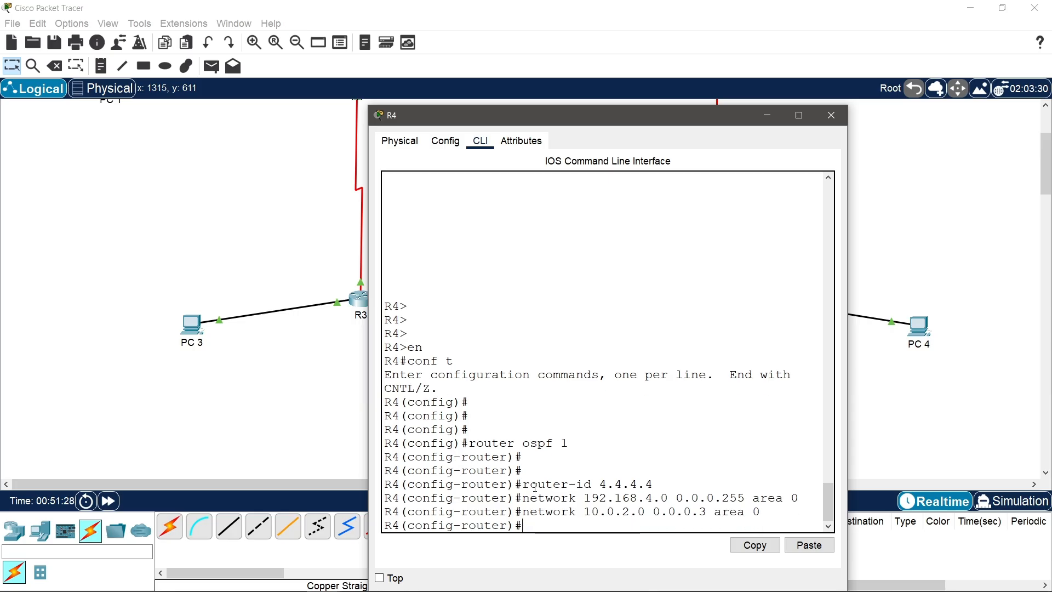
{"action": "key", "text": "Return"}
{"action": "key", "text": "Return"}
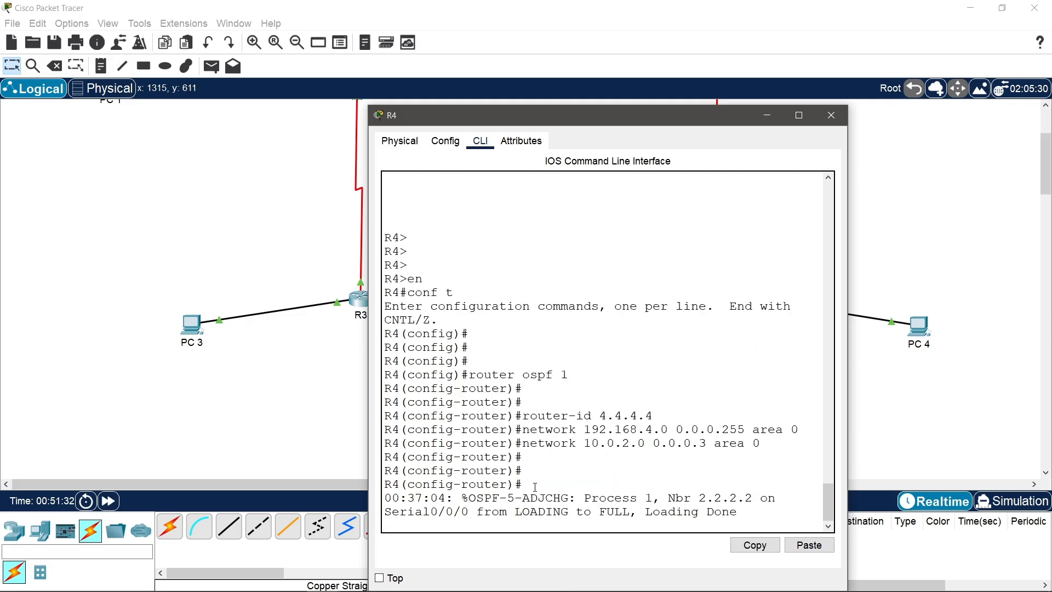
{"action": "key", "text": "Return"}
{"action": "key", "text": "Return"}
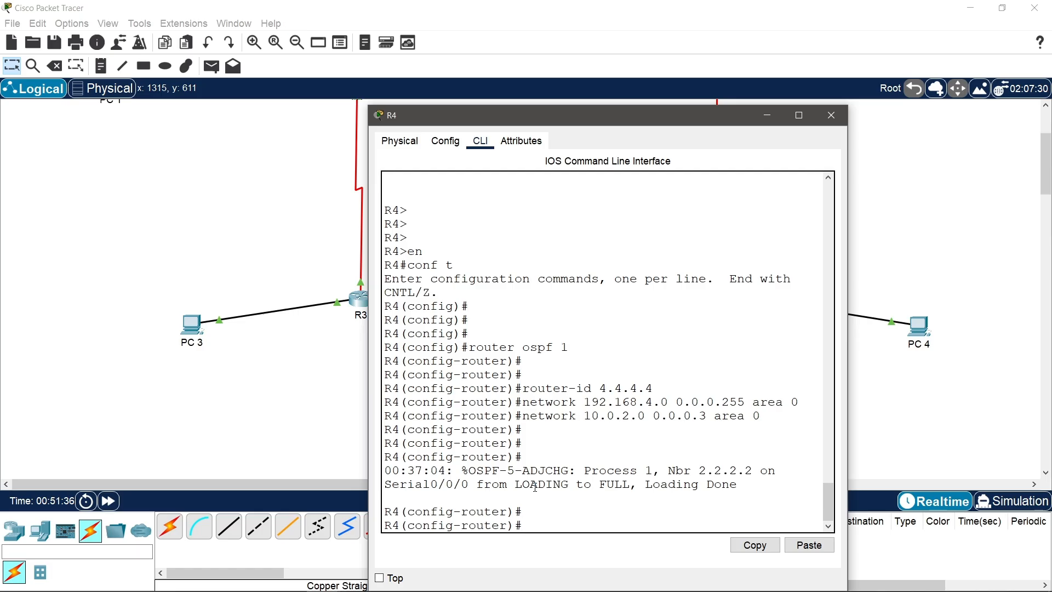
Step: Advertise network 10.0.3.0 with wildcard mask 0.0.0.3 in area 0 under R4's OSPF process
{"action": "type", "text": "network"}
{"action": "type", "text": "10.0.3.0 0.0.03"}
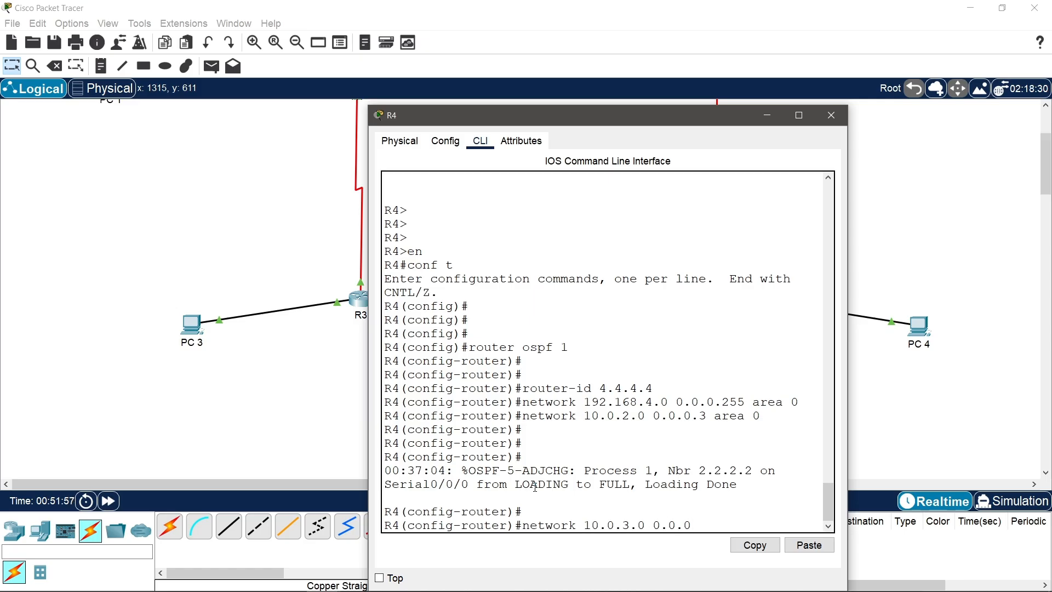
{"action": "key", "text": "BackSpace"}
{"action": "type", "text": ".3 area 0"}
{"action": "key", "text": "Return"}
{"action": "key", "text": "Return"}
{"action": "key", "text": "Return"}
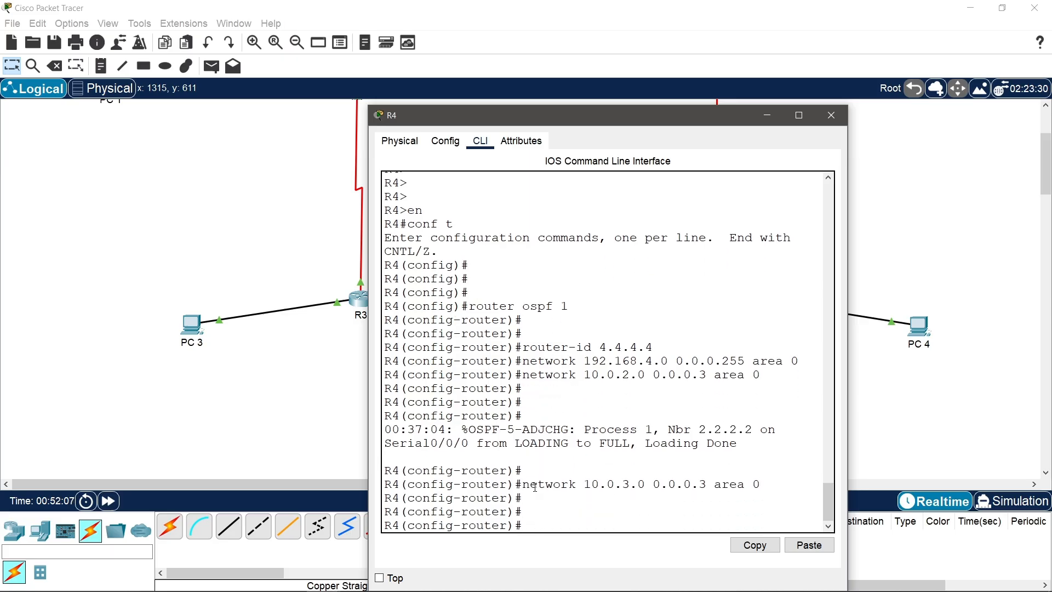
Step: Save R4's running configuration and exit its configuration modes back to privileged mode
{"action": "type", "text": "exit"}
{"action": "key", "text": "Return"}
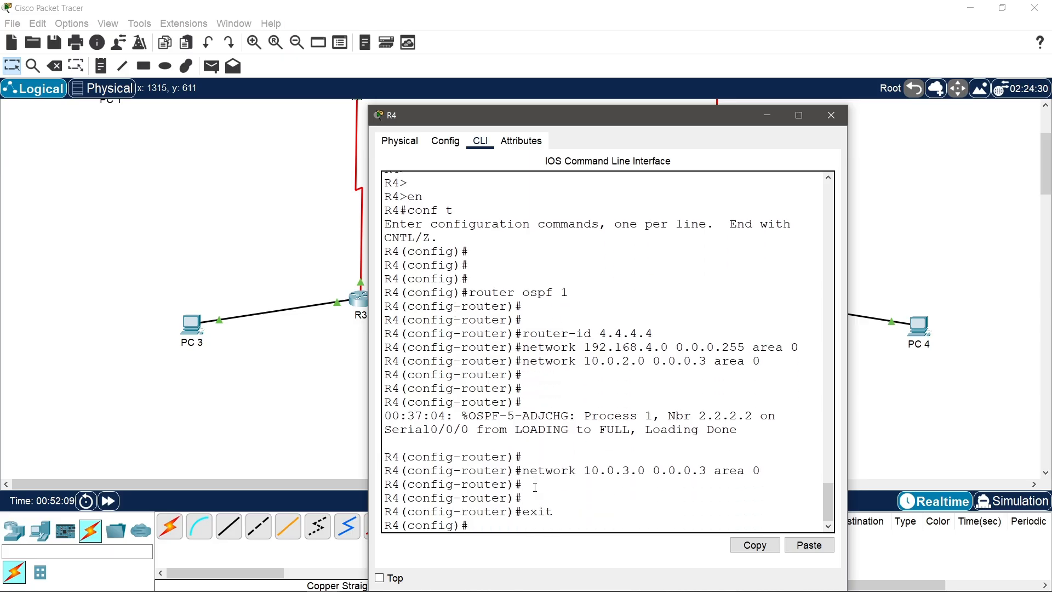
{"action": "type", "text": "do wr"}
{"action": "key", "text": "Return"}
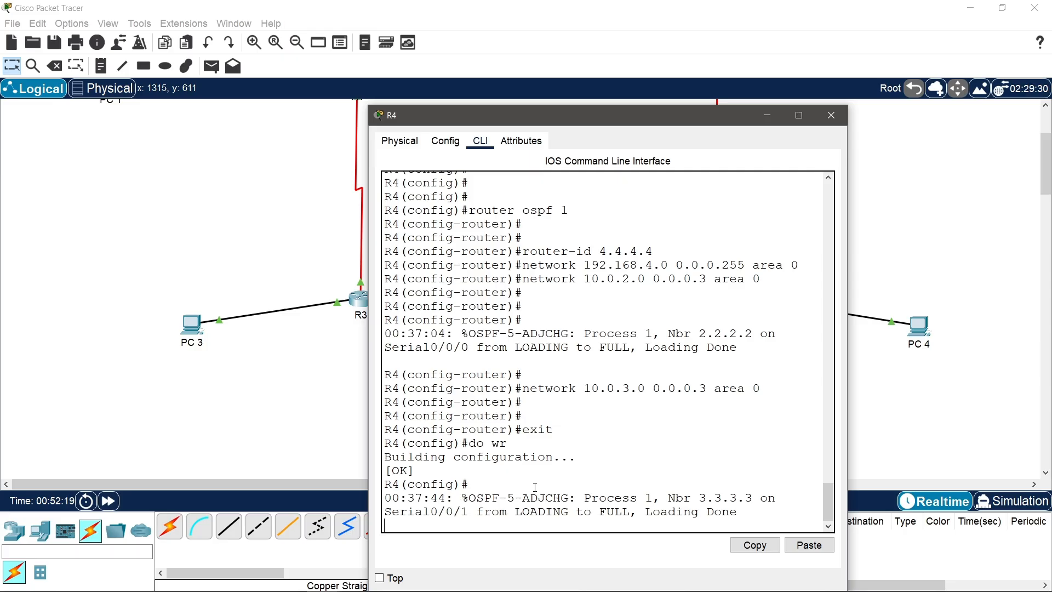
{"action": "key", "text": "Return"}
{"action": "key", "text": "Return"}
{"action": "key", "text": "Return"}
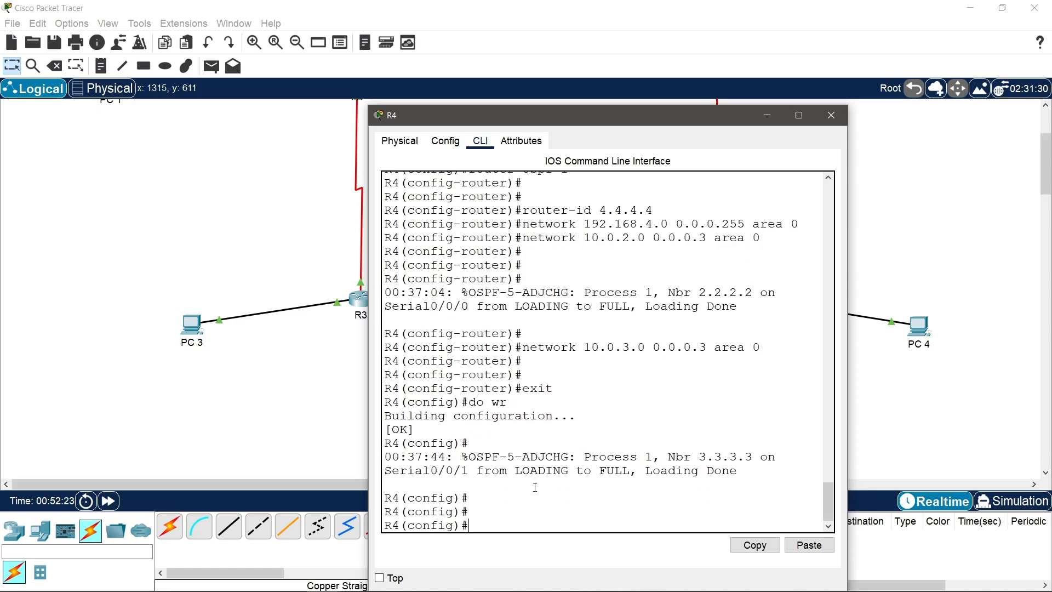
{"action": "type", "text": "exit"}
{"action": "key", "text": "Return"}
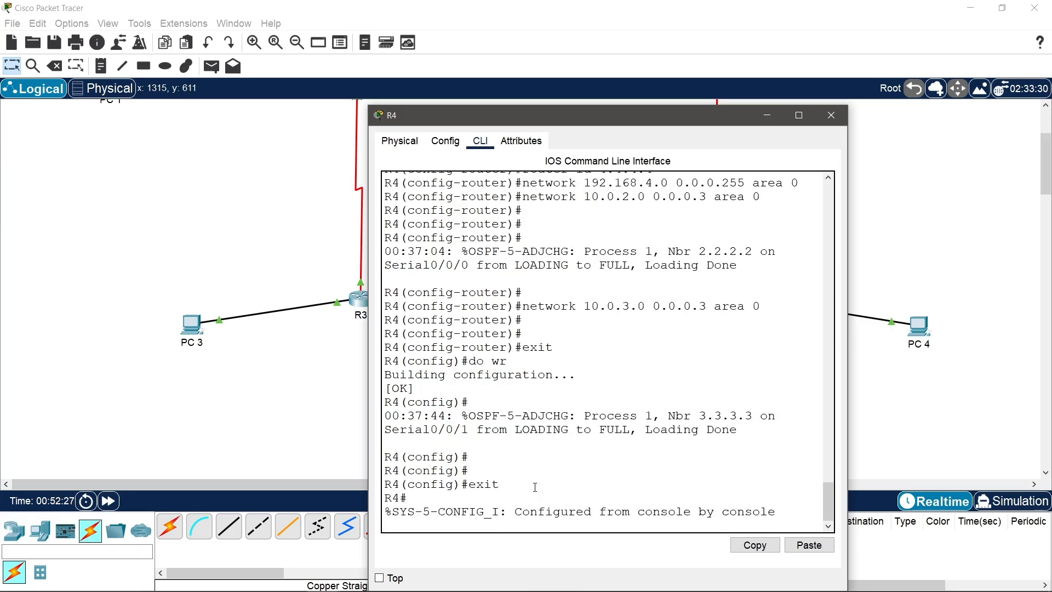
Step: Display R4's OSPF neighbor table with show ip ospf neighbor
{"action": "key", "text": "Return"}
{"action": "key", "text": "Return"}
{"action": "key", "text": "Return"}
{"action": "key", "text": "Return"}
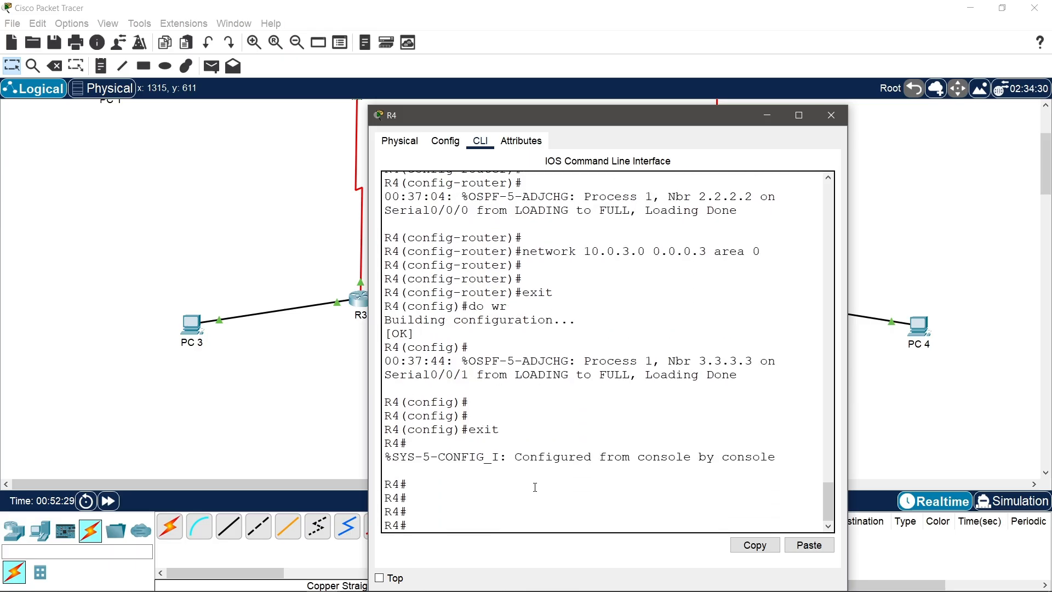
{"action": "type", "text": "show ip"}
{"action": "type", "text": "ospf n"}
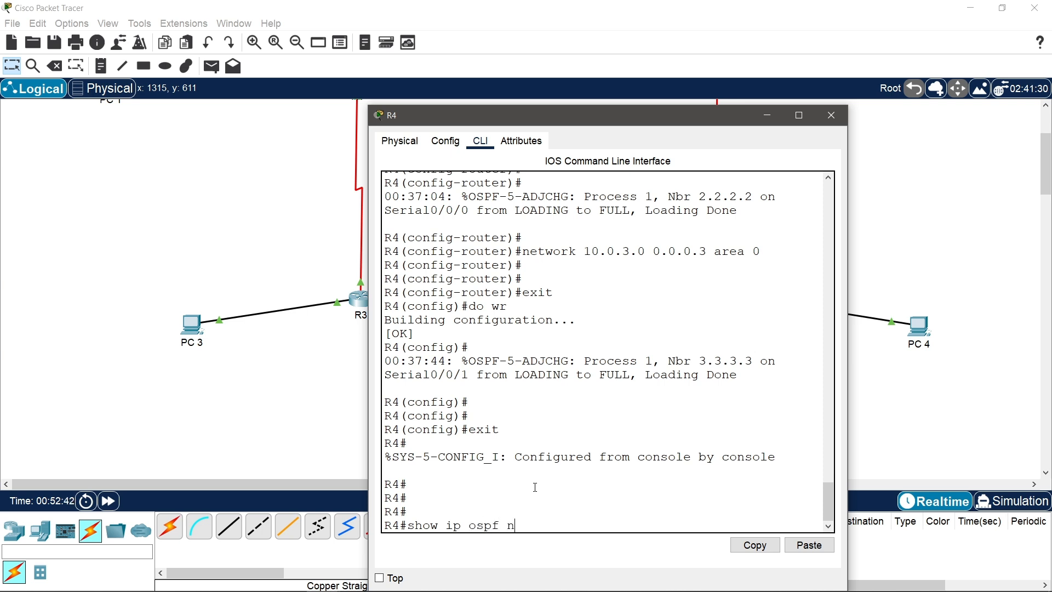
{"action": "type", "text": "eig"}
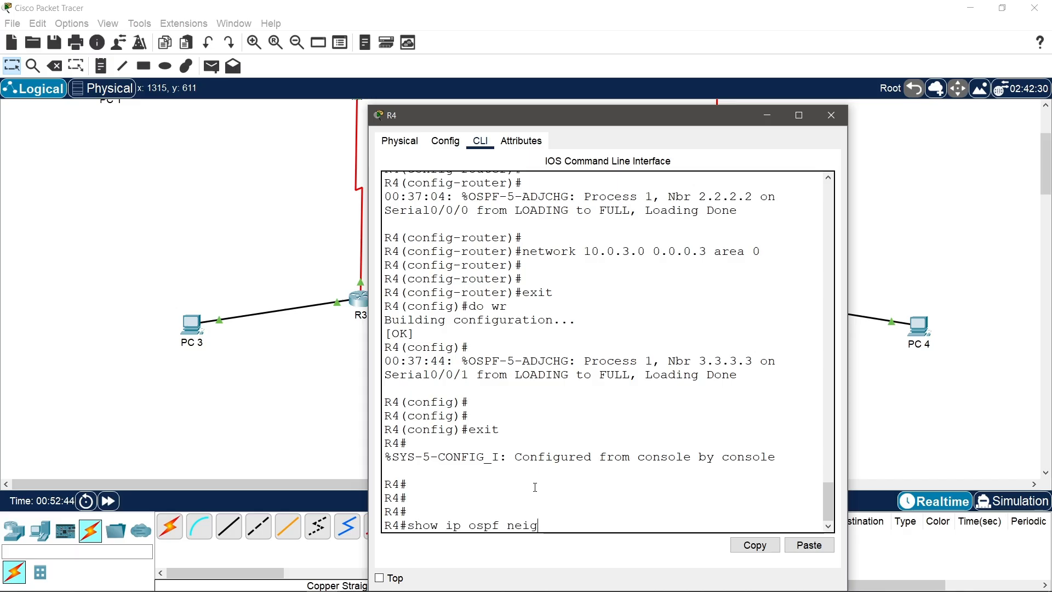
{"action": "type", "text": "hbor"}
{"action": "key", "text": "Return"}
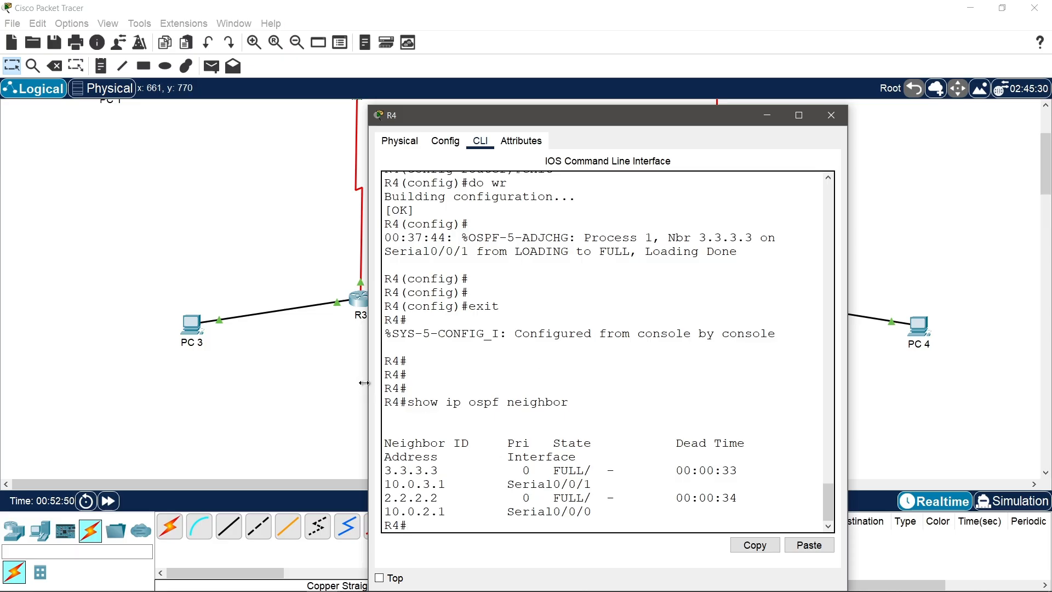
Step: Widen R4's window to read the neighbor table on single lines, compare it with the topology, and close the window
{"action": "left_click_drag", "start_coordinate": [373, 381], "coordinate": [52, 384]}
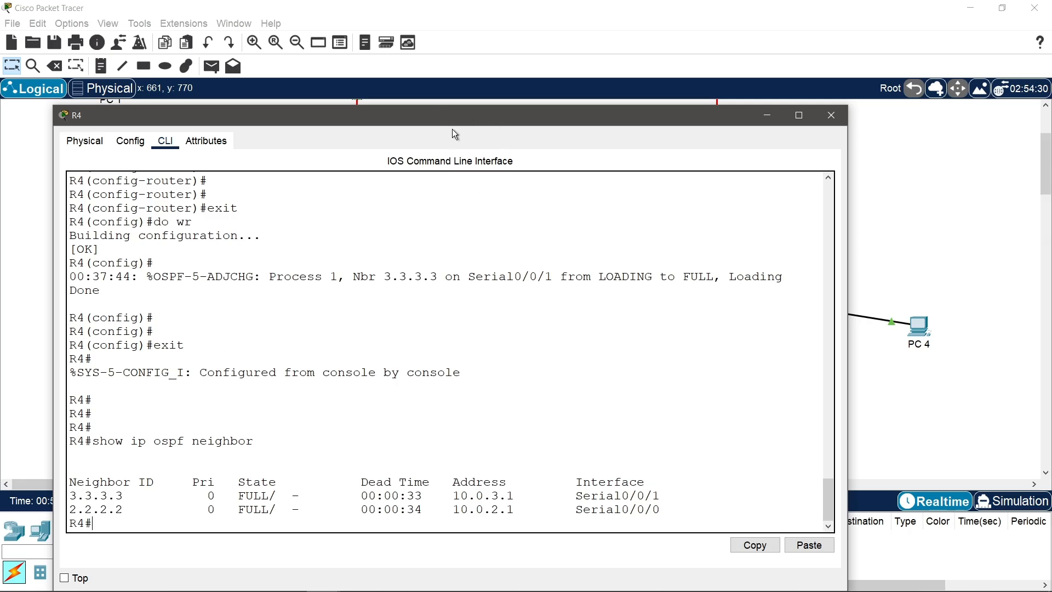
{"action": "left_click_drag", "start_coordinate": [525, 125], "coordinate": [693, 139]}
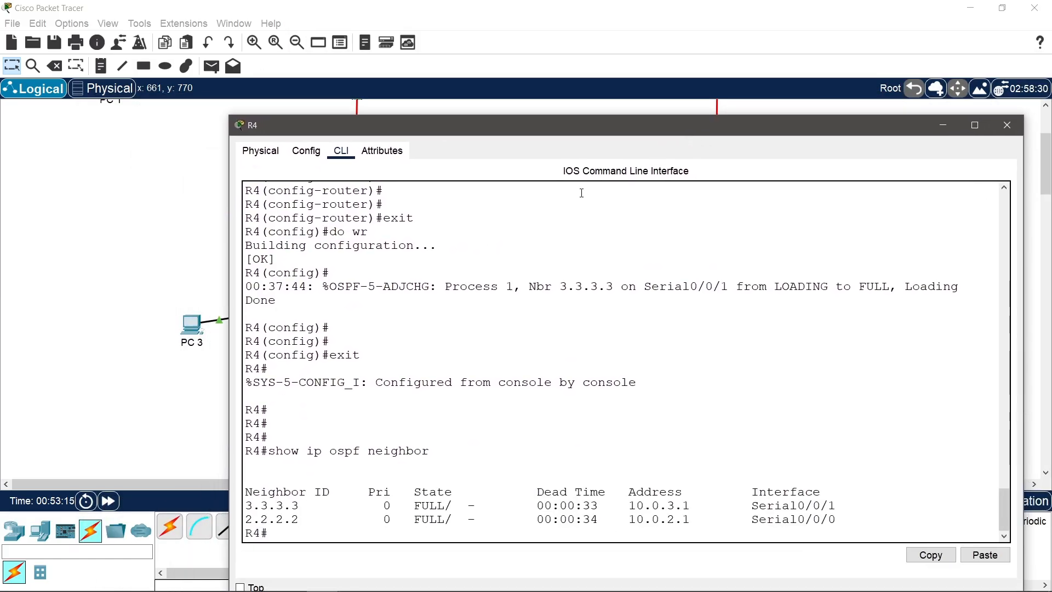
{"action": "left_click_drag", "start_coordinate": [843, 129], "coordinate": [751, 438]}
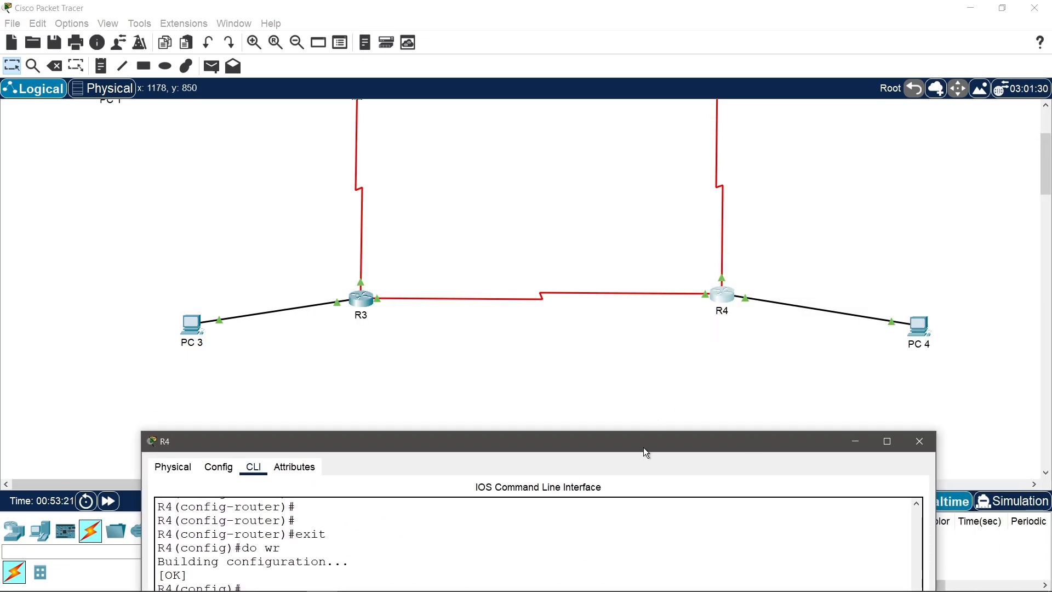
{"action": "left_click_drag", "start_coordinate": [643, 447], "coordinate": [823, 40]}
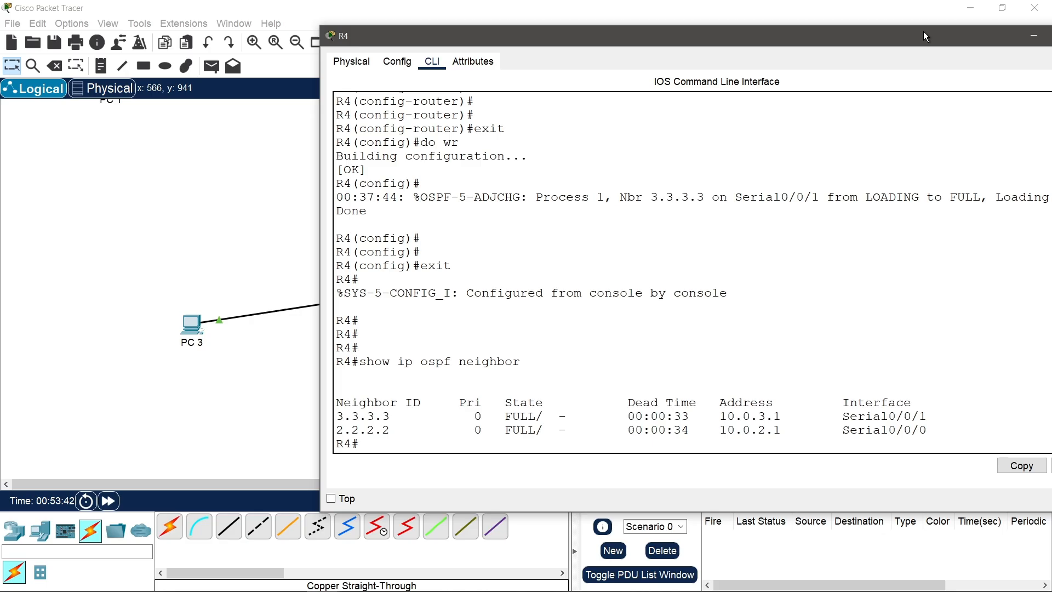
{"action": "left_click_drag", "start_coordinate": [923, 33], "coordinate": [655, 91]}
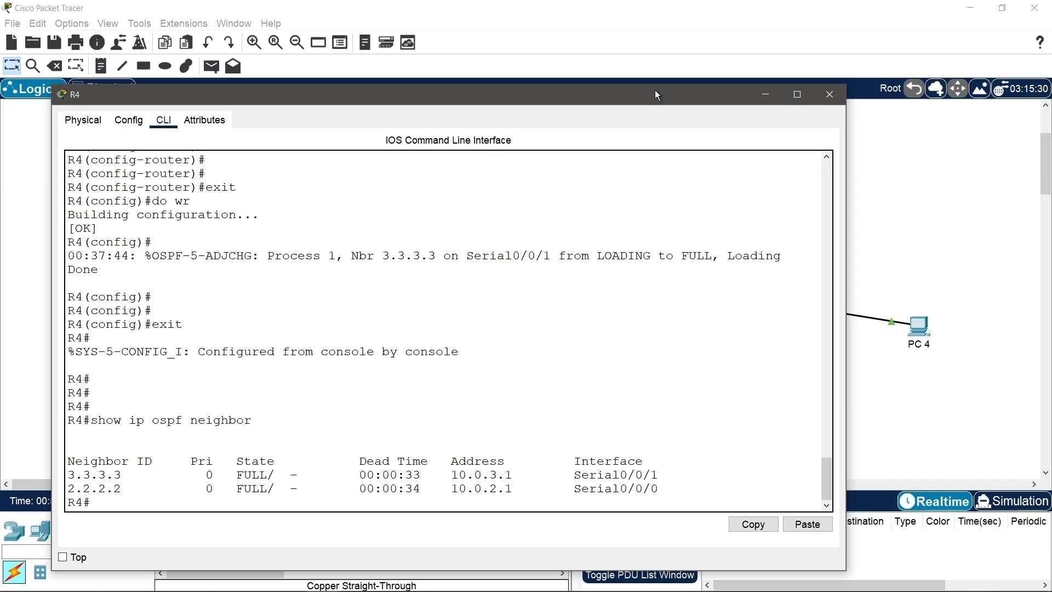
{"action": "left_click", "coordinate": [829, 94]}
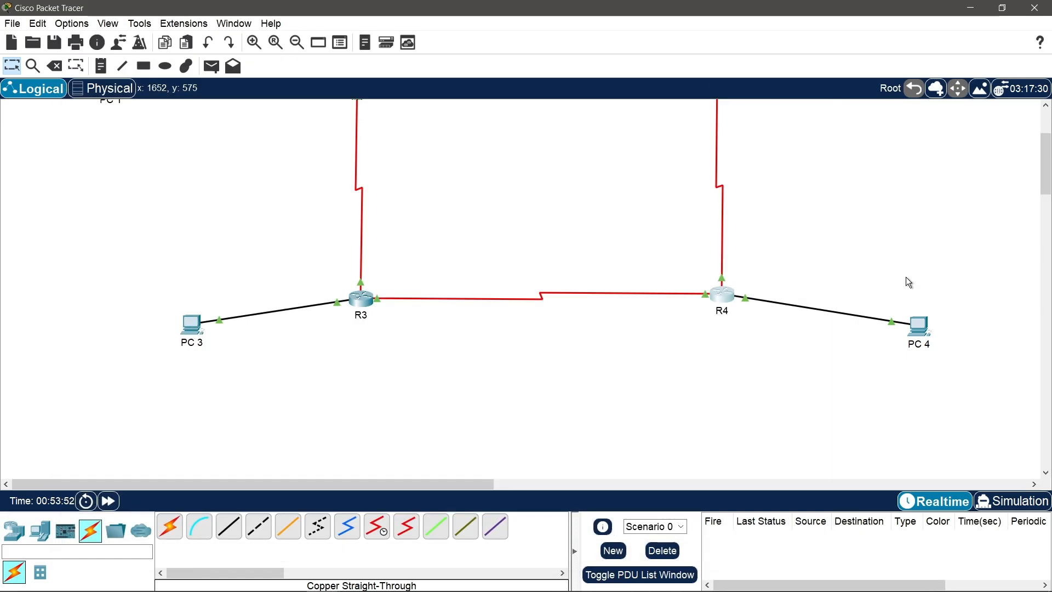
Step: Open R2's command line and exit global configuration mode to privileged mode
{"action": "left_click_drag", "start_coordinate": [1047, 183], "coordinate": [1047, 165]}
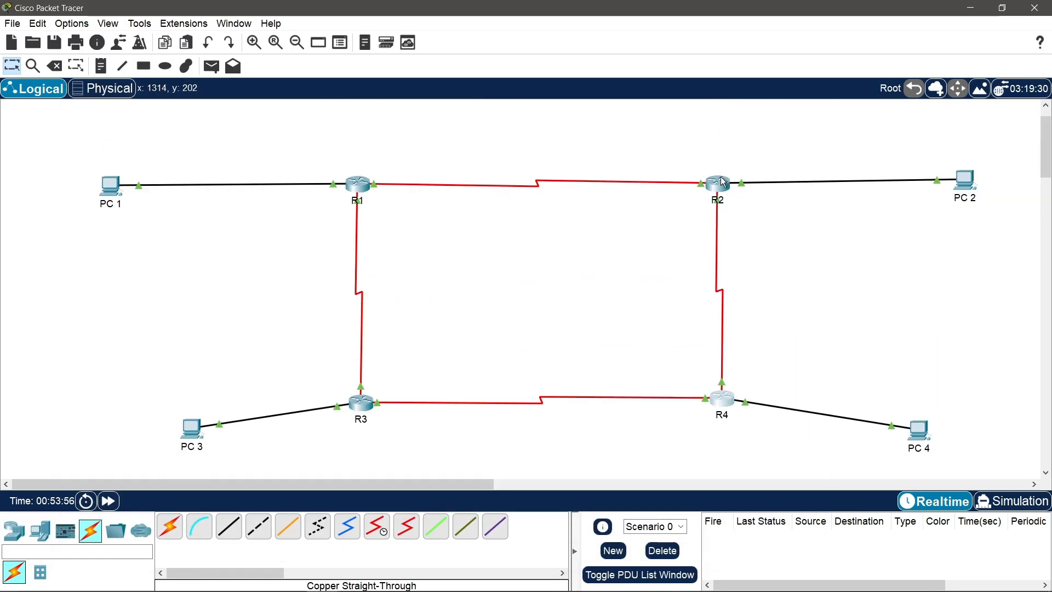
{"action": "left_click", "coordinate": [721, 182]}
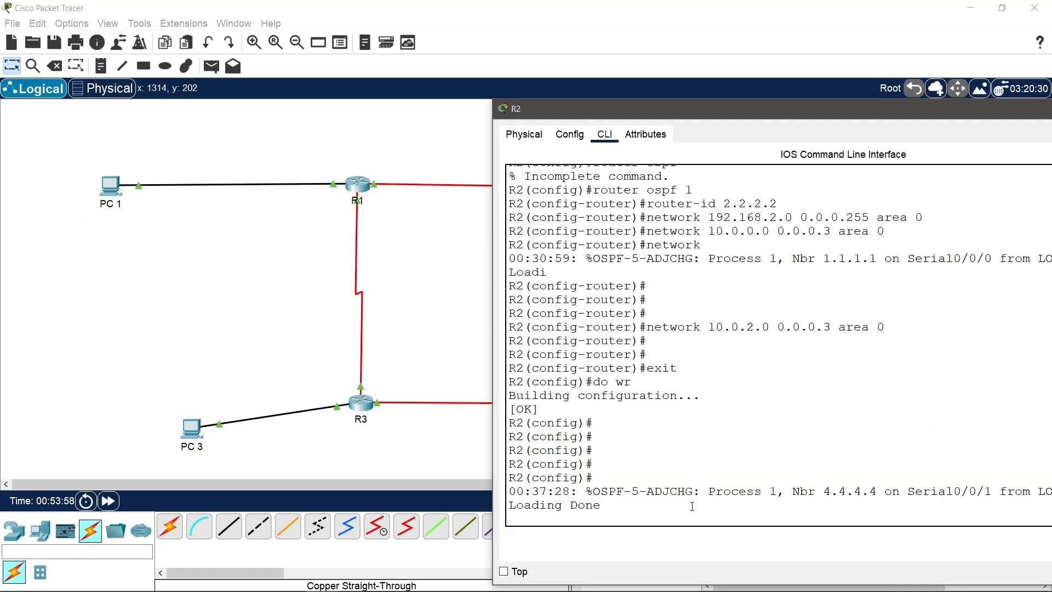
{"action": "key", "text": "Return"}
{"action": "key", "text": "Return"}
{"action": "key", "text": "Return"}
{"action": "key", "text": "Return"}
{"action": "key", "text": "Return"}
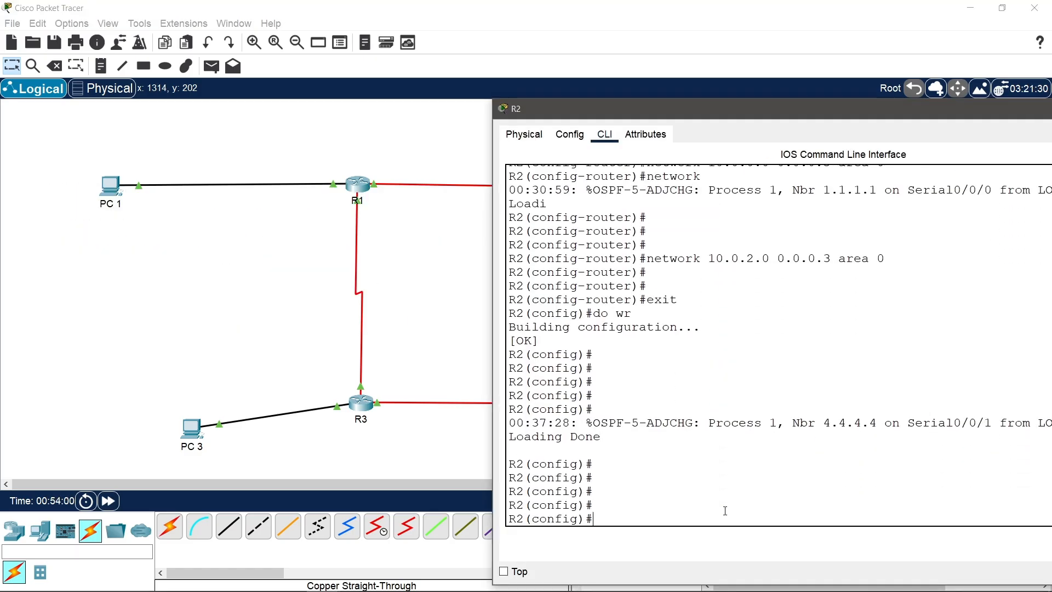
{"action": "type", "text": "exit"}
{"action": "key", "text": "Return"}
{"action": "key", "text": "Return"}
{"action": "key", "text": "Return"}
{"action": "key", "text": "Return"}
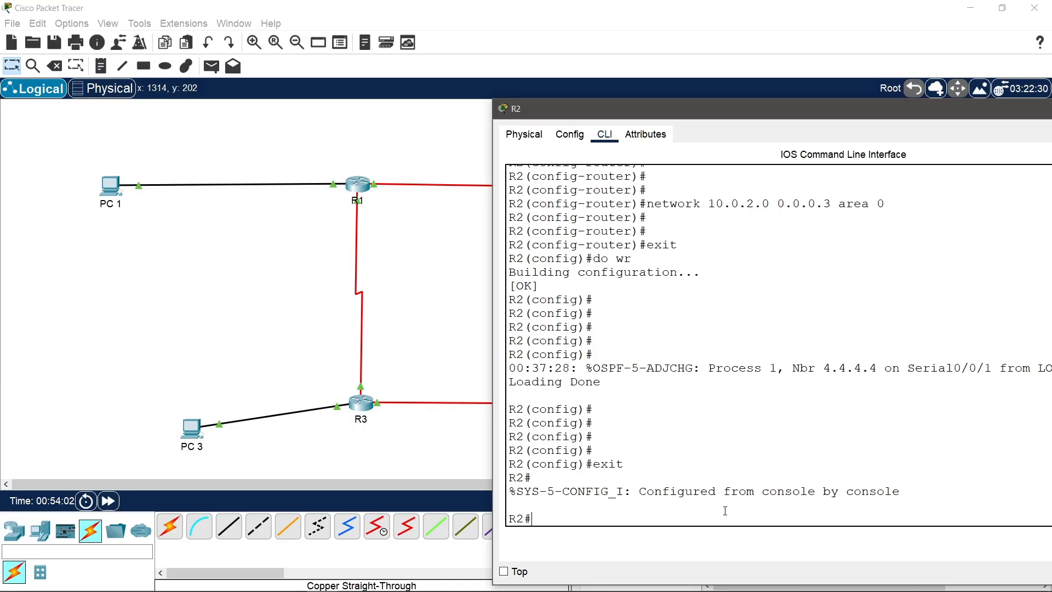
Step: Display R2's OSPF neighbor table with show ip ospf neighbor and return to the topology
{"action": "type", "text": "show ip"}
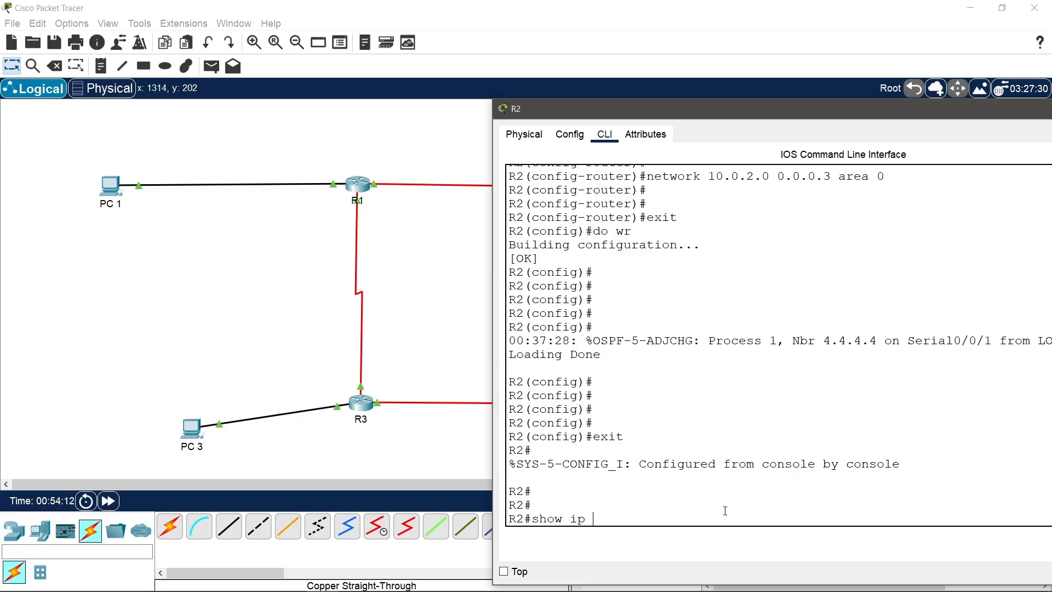
{"action": "type", "text": "neighbor"}
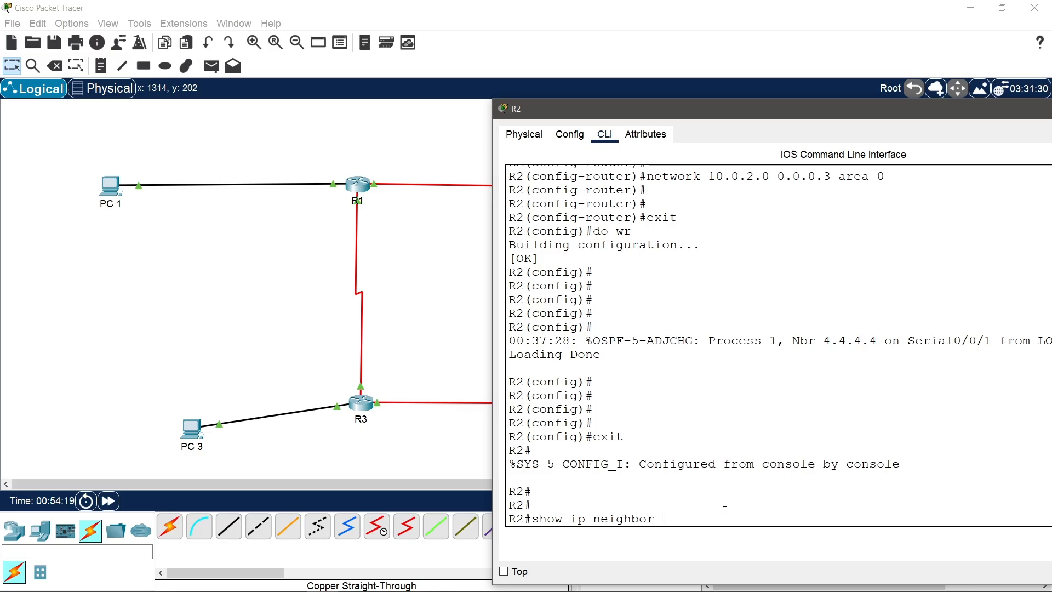
{"action": "key", "text": "Left"}
{"action": "key", "text": "Left"}
{"action": "key", "text": "Left"}
{"action": "key", "text": "Left"}
{"action": "key", "text": "Left"}
{"action": "key", "text": "Left"}
{"action": "key", "text": "Left"}
{"action": "key", "text": "Left"}
{"action": "key", "text": "Left"}
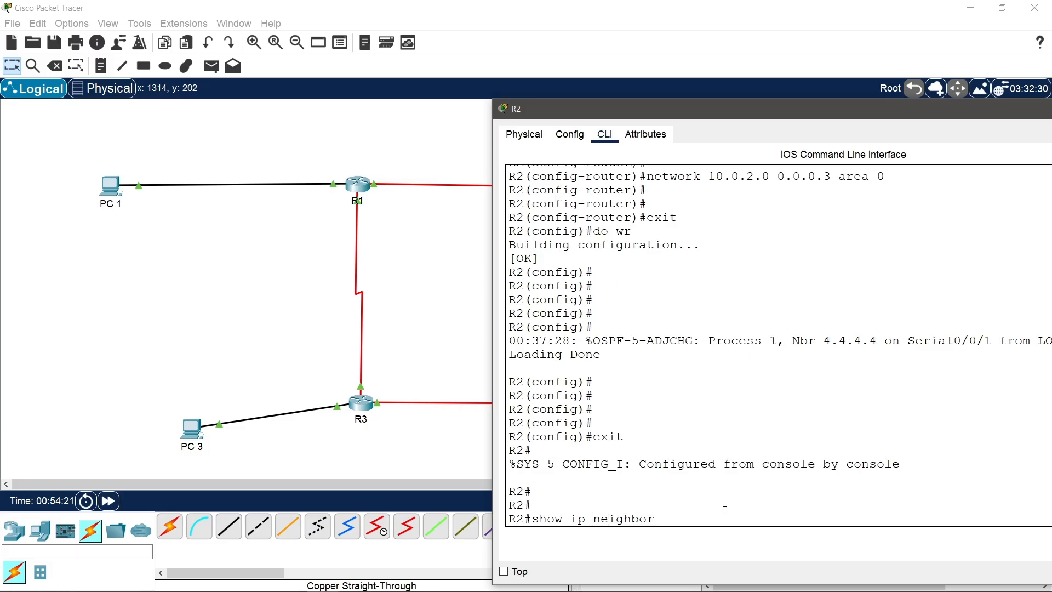
{"action": "type", "text": "ospf"}
{"action": "key", "text": "Return"}
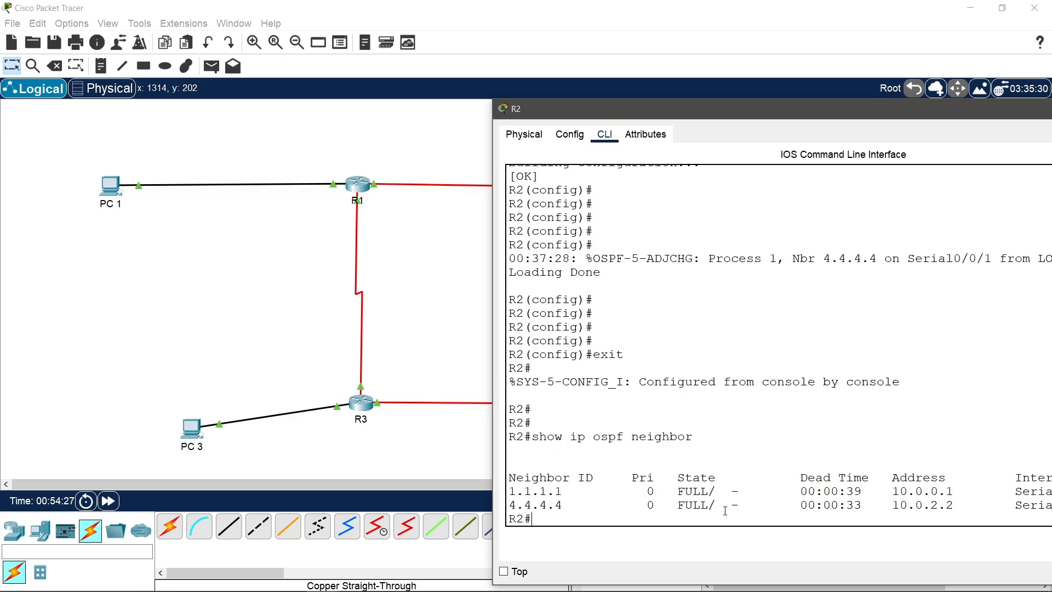
{"action": "left_click", "coordinate": [433, 287]}
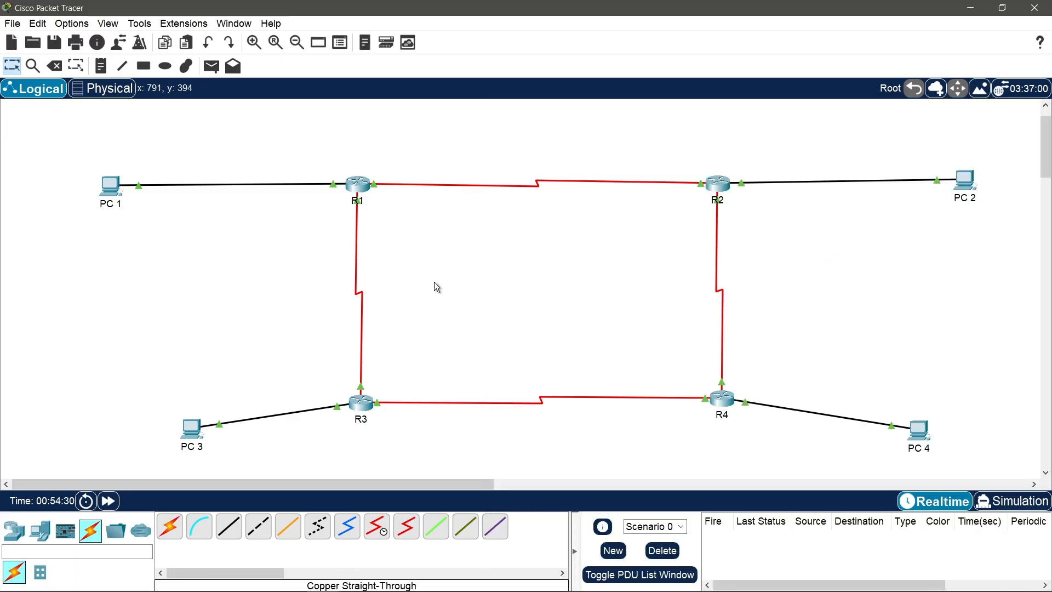
Step: Open R1's command line and enter privileged mode
{"action": "left_click", "coordinate": [359, 186]}
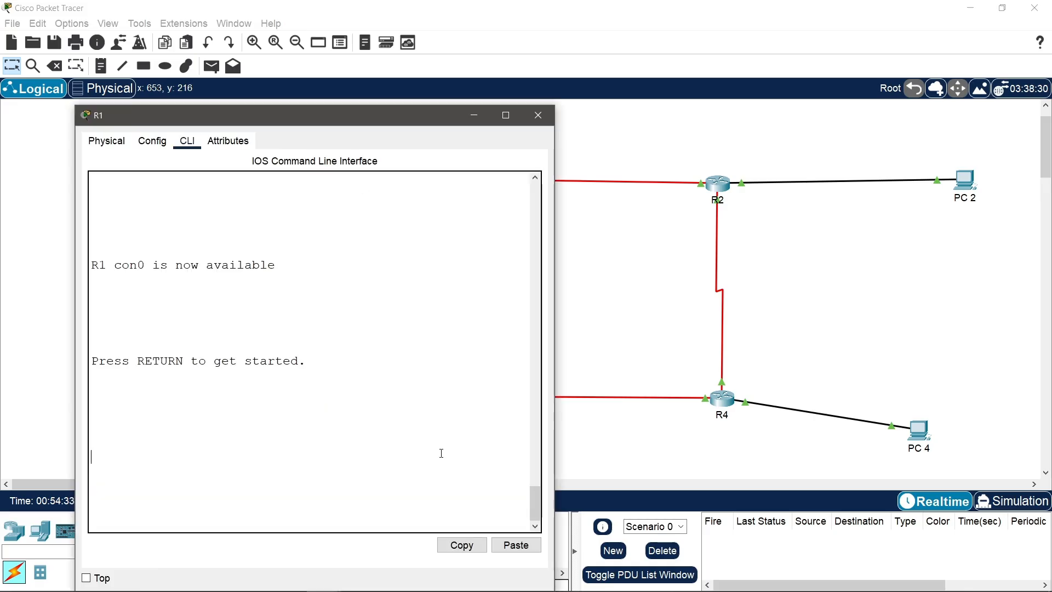
{"action": "key", "text": "Return"}
{"action": "key", "text": "Return"}
{"action": "key", "text": "Return"}
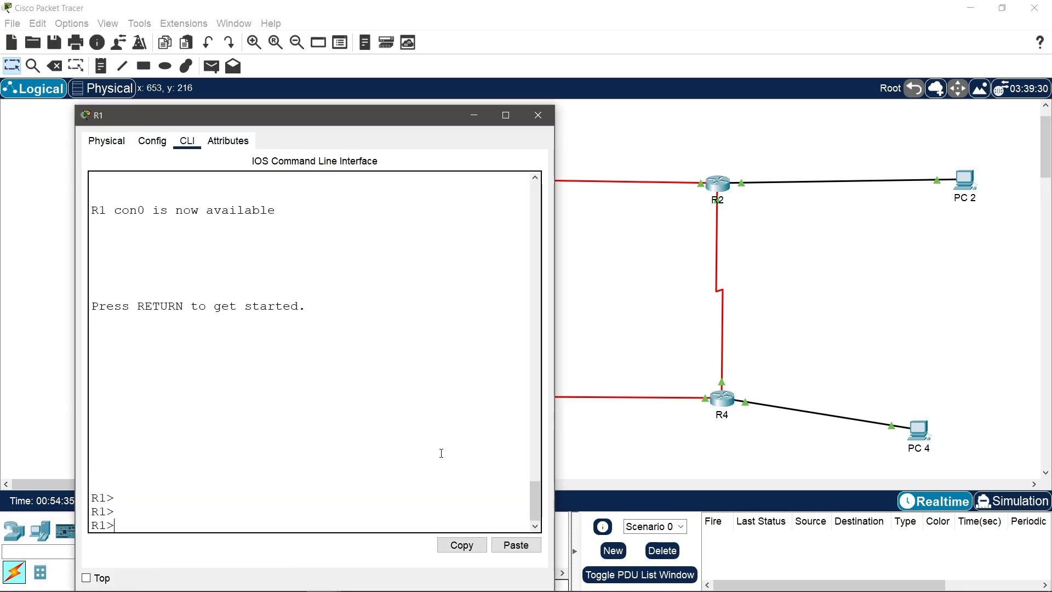
{"action": "type", "text": "en"}
{"action": "key", "text": "Return"}
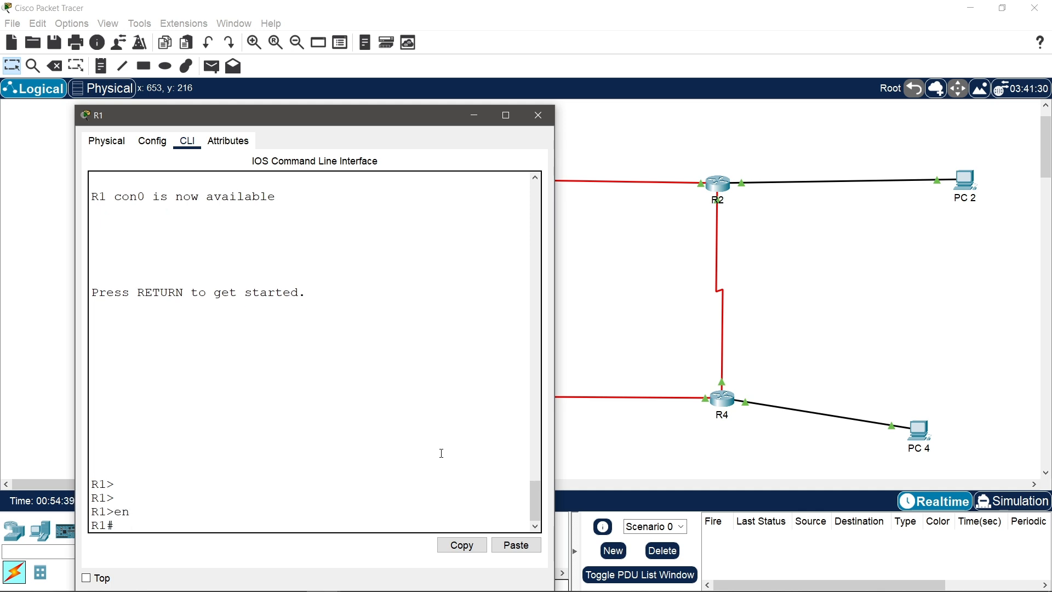
Step: Display R1's OSPF neighbor table with show ip ospf neighbor, widen the window to read it, and close it
{"action": "type", "text": "show ip"}
{"action": "type", "text": "ospf"}
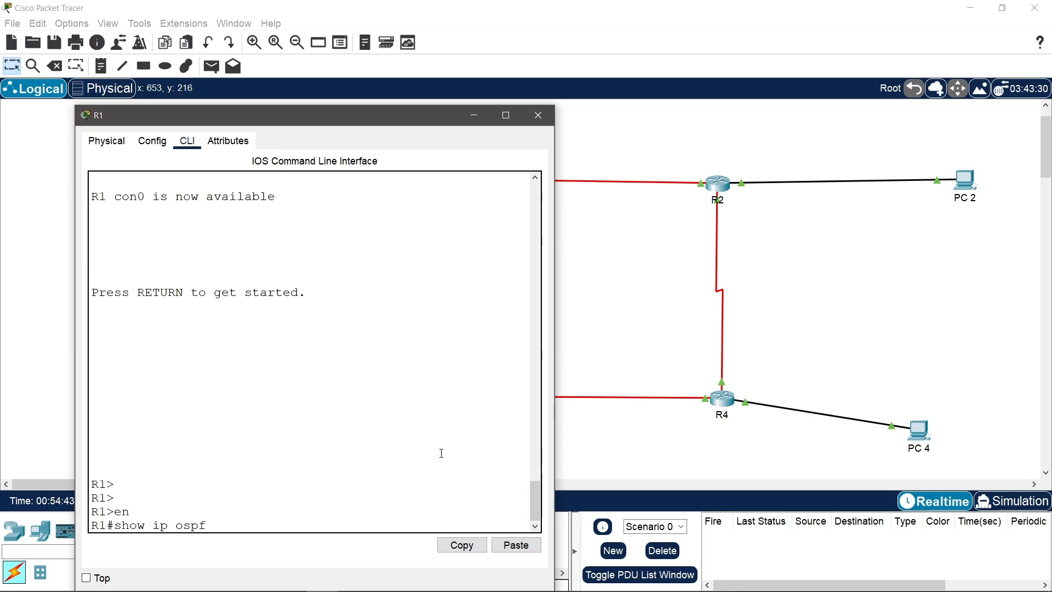
{"action": "type", "text": " neighbor"}
{"action": "key", "text": "Return"}
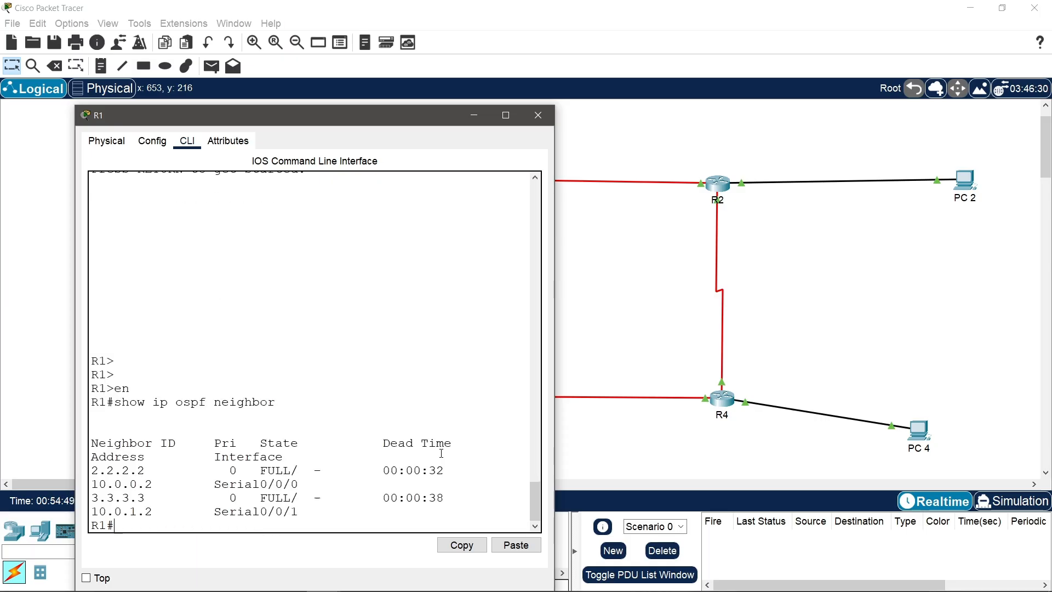
{"action": "left_click_drag", "start_coordinate": [555, 338], "coordinate": [939, 278]}
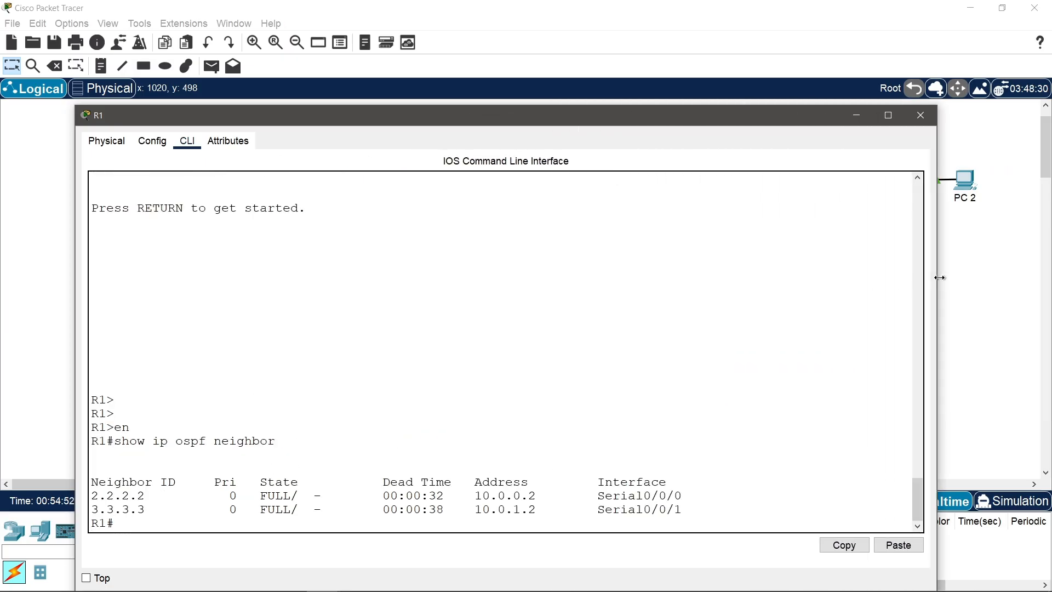
{"action": "left_click", "coordinate": [923, 121]}
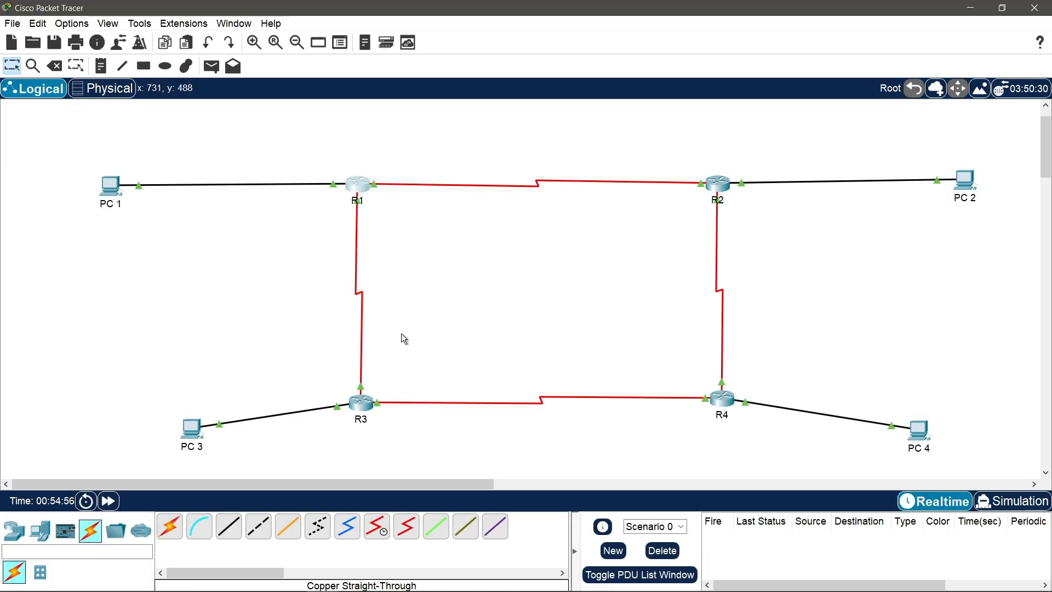
Step: Open R3's command line and exit global configuration mode to privileged mode
{"action": "left_click", "coordinate": [359, 404]}
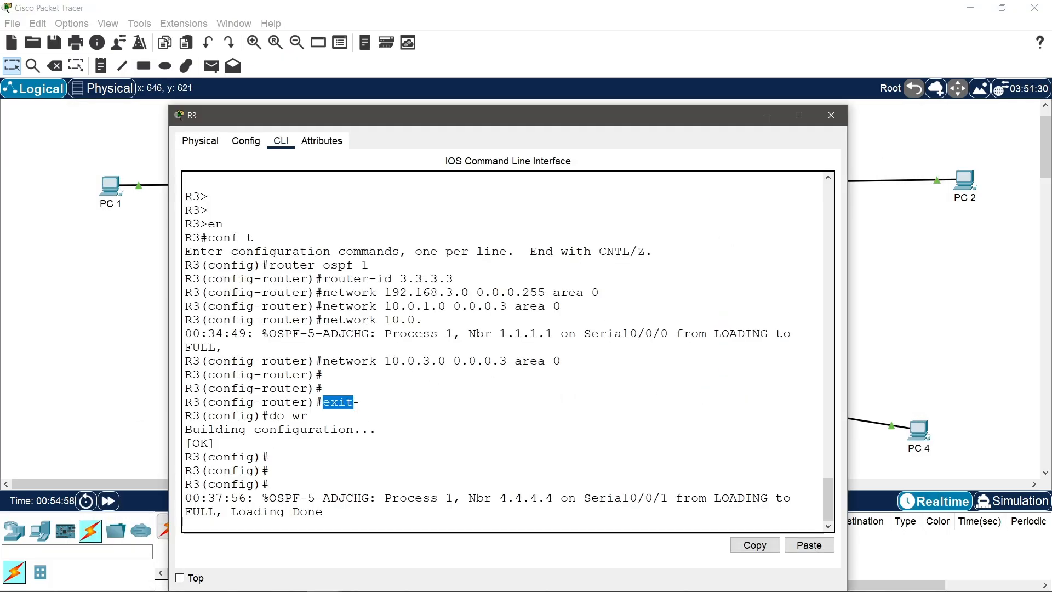
{"action": "left_click", "coordinate": [405, 498]}
{"action": "key", "text": "Return"}
{"action": "key", "text": "Return"}
{"action": "key", "text": "Return"}
{"action": "key", "text": "Return"}
{"action": "key", "text": "Return"}
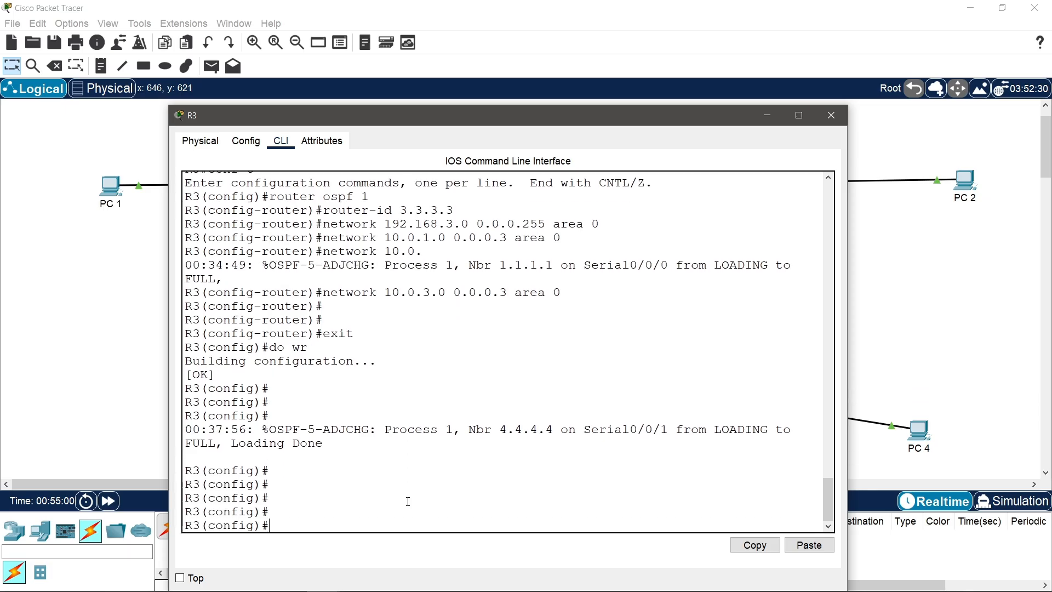
{"action": "type", "text": "exit"}
{"action": "key", "text": "Return"}
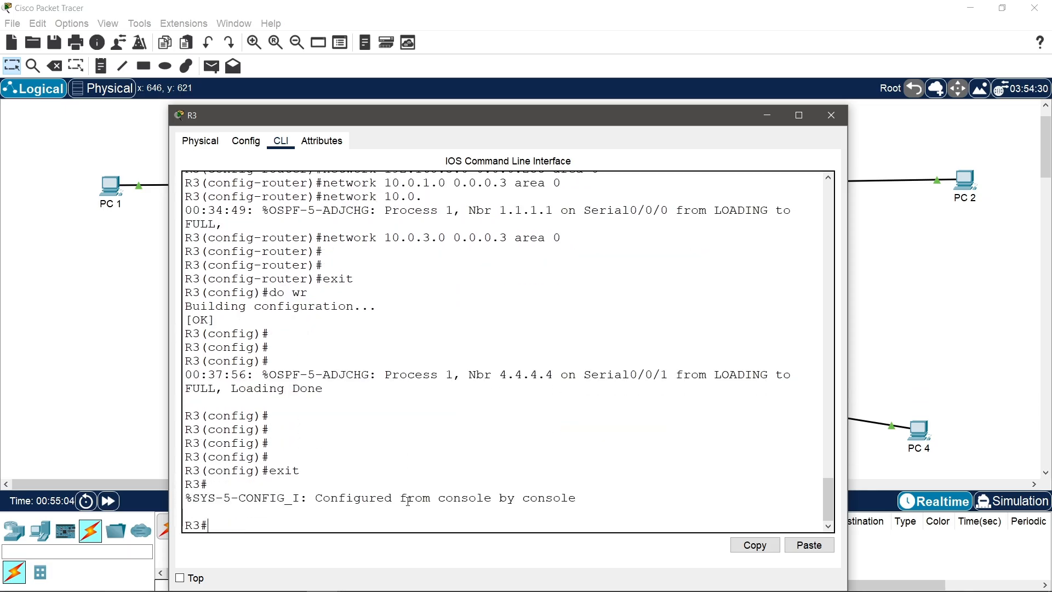
{"action": "key", "text": "Return"}
{"action": "key", "text": "Return"}
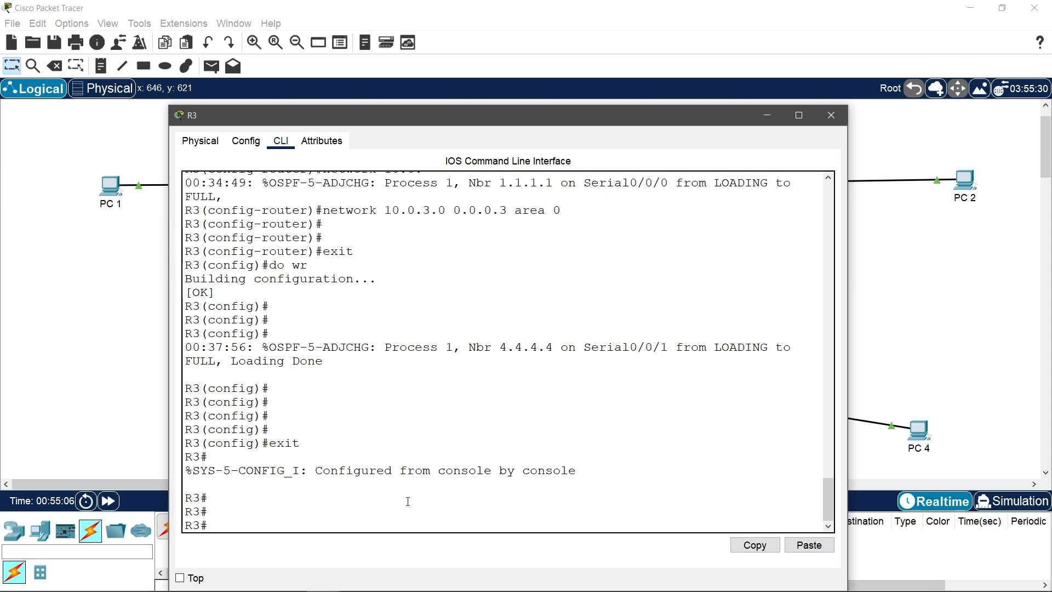
Step: Display R3's OSPF neighbor table with show ip ospf neighbor and close R3's window
{"action": "type", "text": "show ip o"}
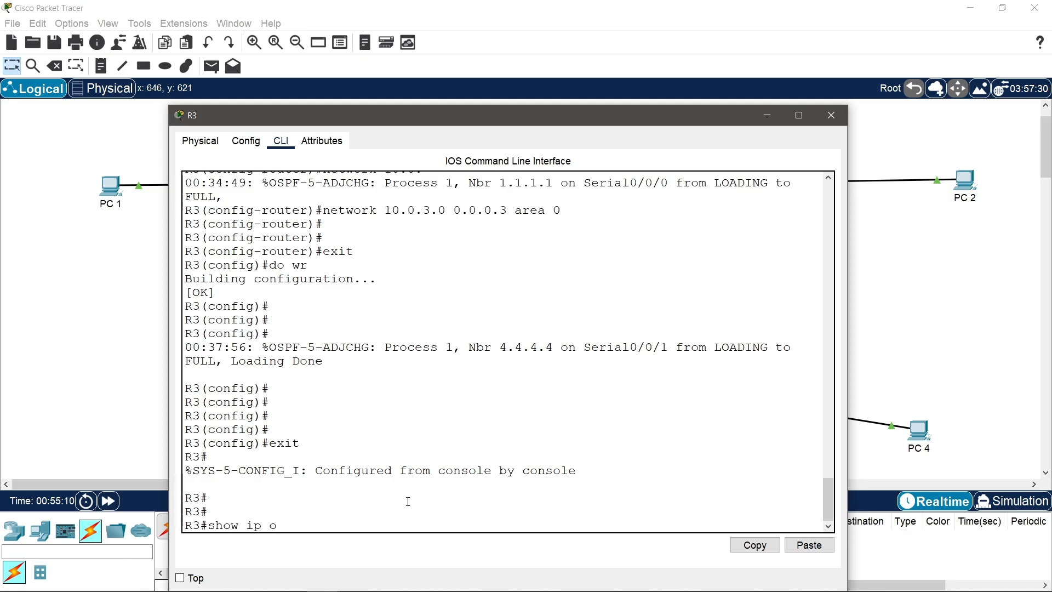
{"action": "type", "text": "spf neighbor"}
{"action": "key", "text": "Return"}
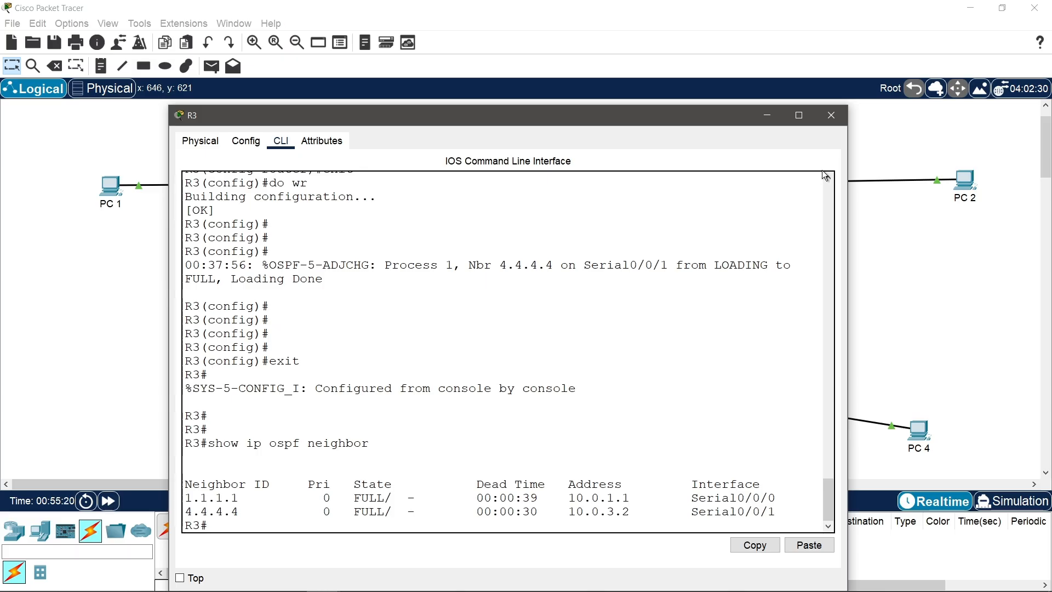
{"action": "left_click", "coordinate": [831, 115]}
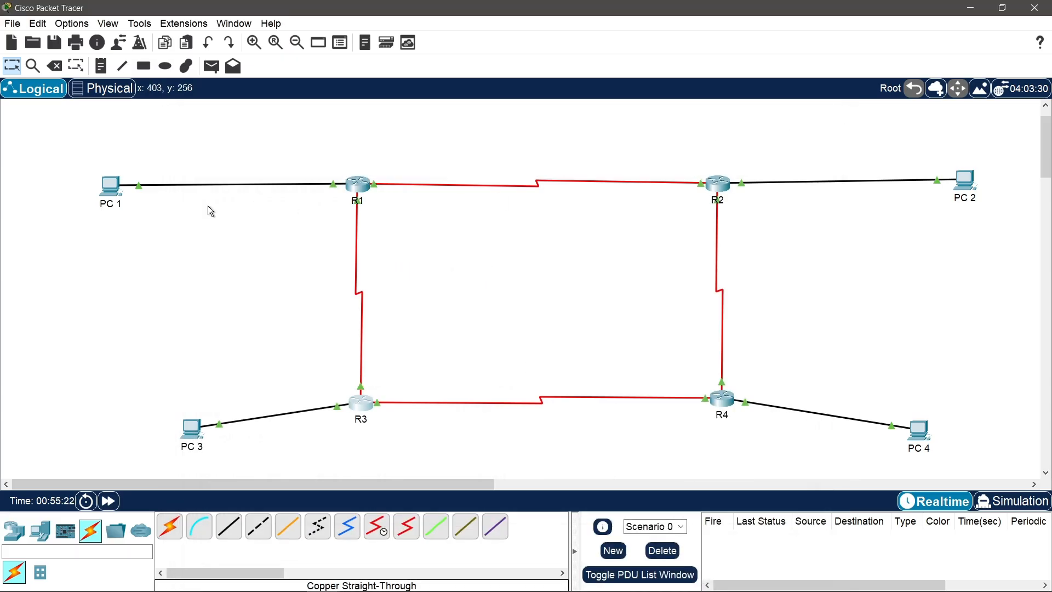
Step: Ping PC 2 at 192.168.2.10 twice from PC 1's Command Prompt and close PC 1's window
{"action": "left_click", "coordinate": [110, 188]}
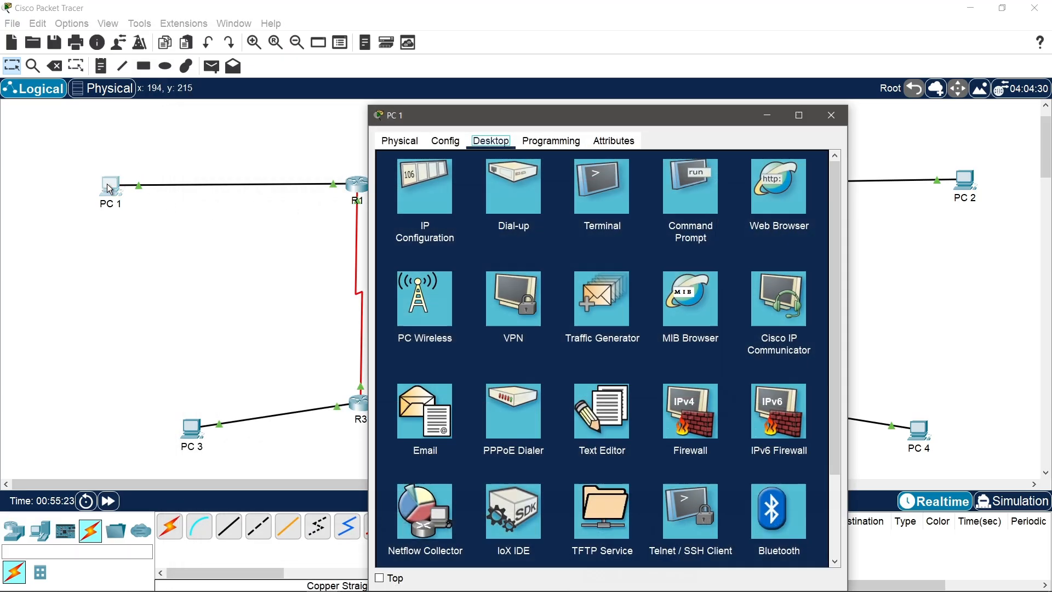
{"action": "left_click", "coordinate": [704, 185]}
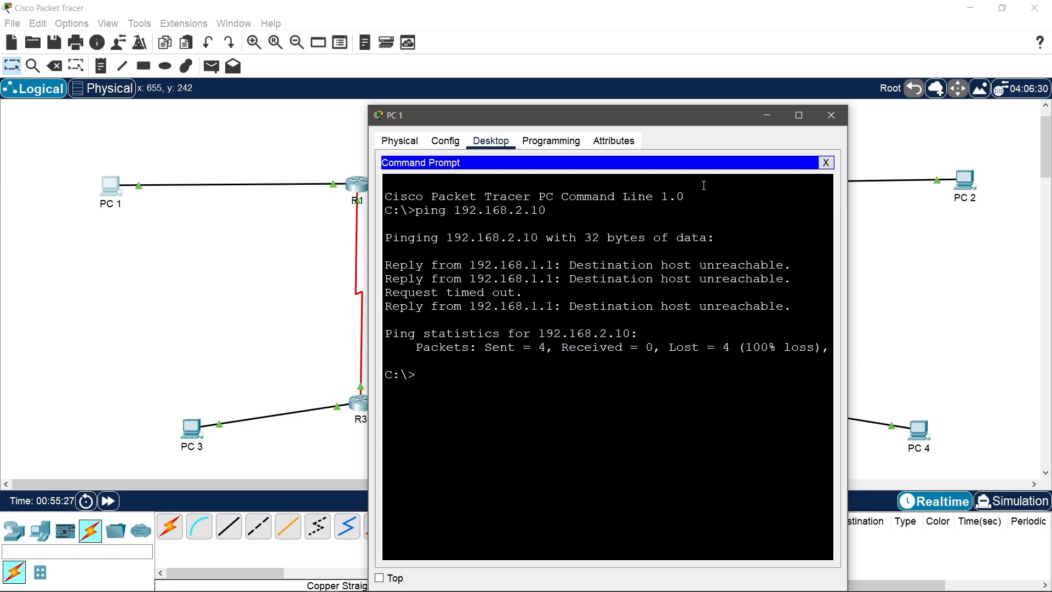
{"action": "key", "text": "Up"}
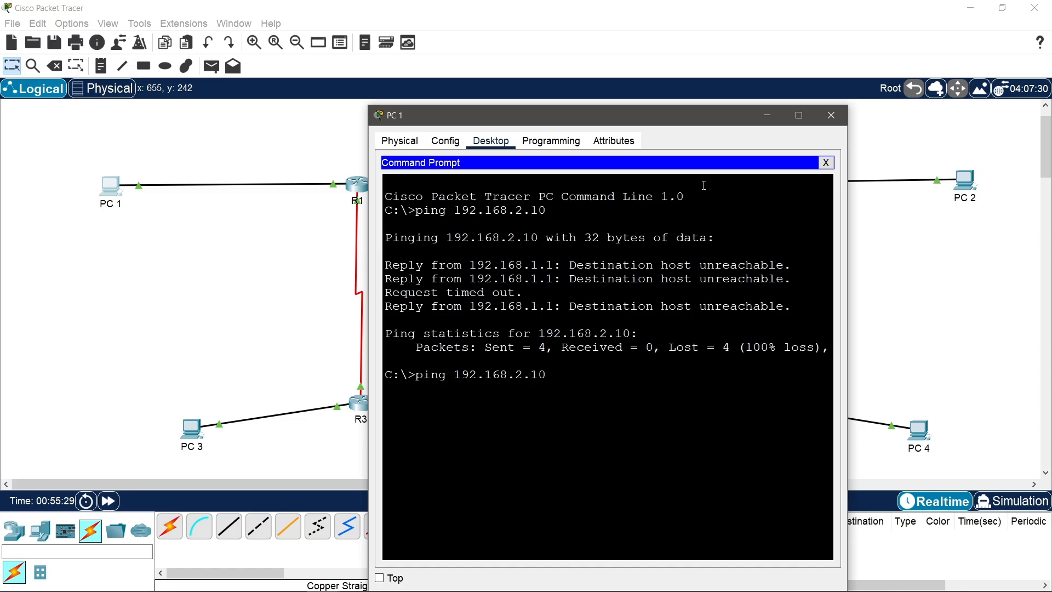
{"action": "key", "text": "Return"}
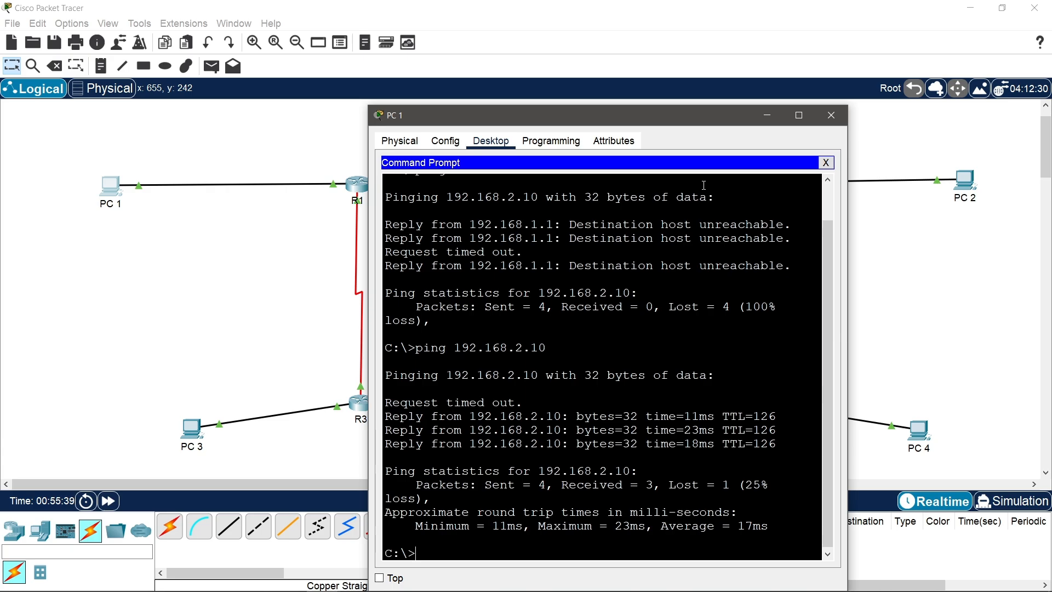
{"action": "key", "text": "Up"}
{"action": "key", "text": "Return"}
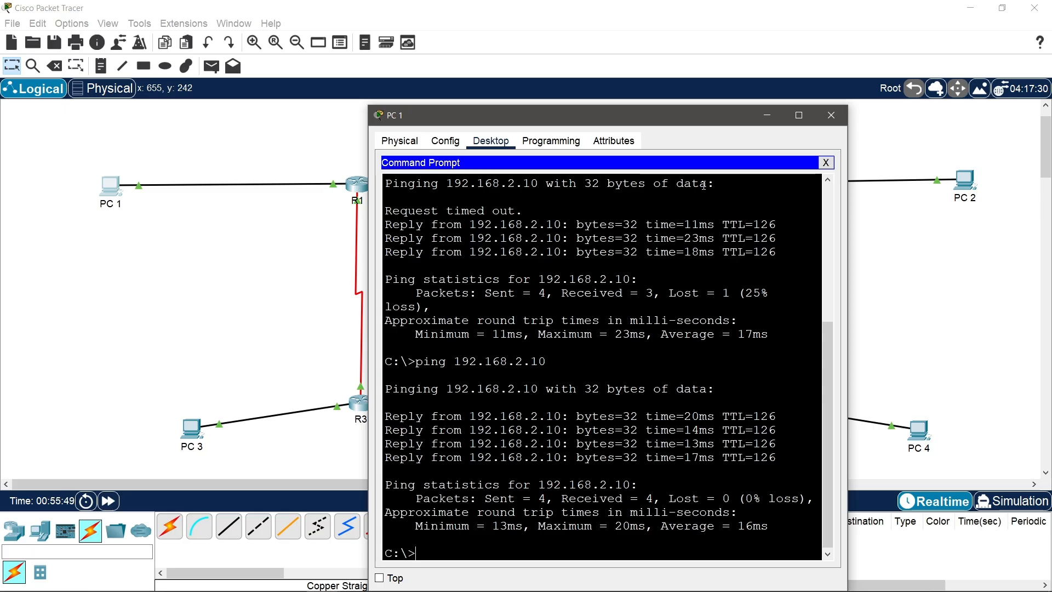
{"action": "left_click", "coordinate": [826, 121]}
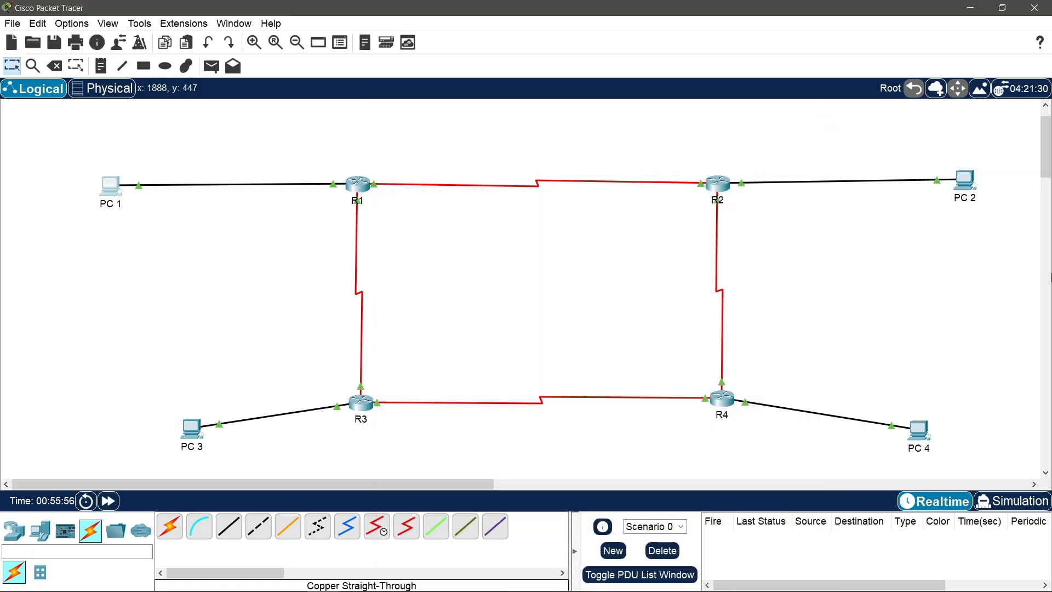
Step: Switch the topology to Simulation mode and reset the simulation
{"action": "left_click", "coordinate": [1016, 502]}
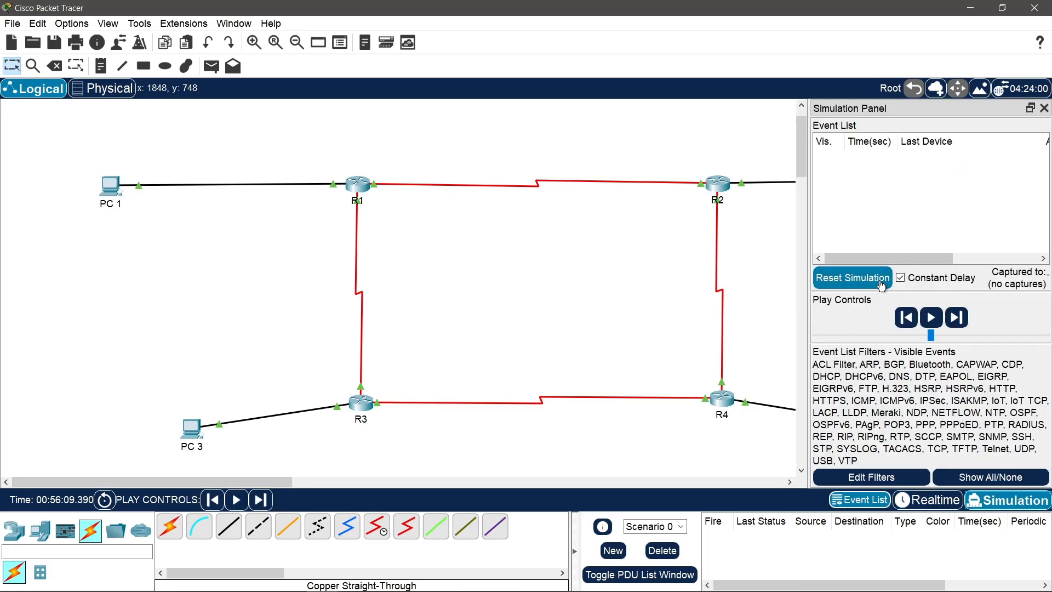
{"action": "left_click", "coordinate": [878, 283]}
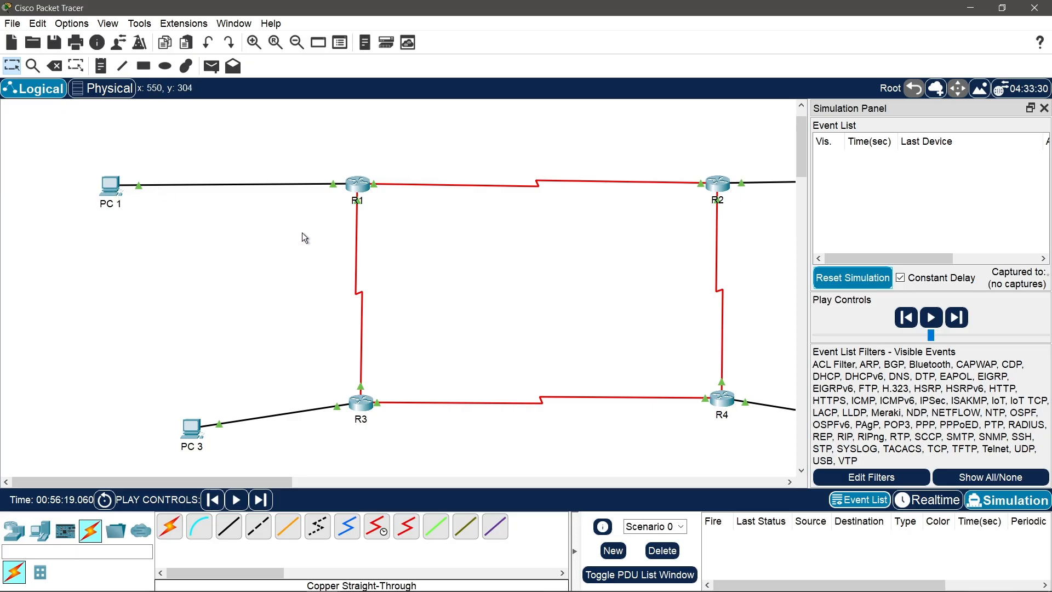
{"action": "scroll", "coordinate": [492, 300], "scroll_direction": "right", "scroll_amount": 4}
{"action": "scroll", "coordinate": [492, 300], "scroll_direction": "left", "scroll_amount": 3}
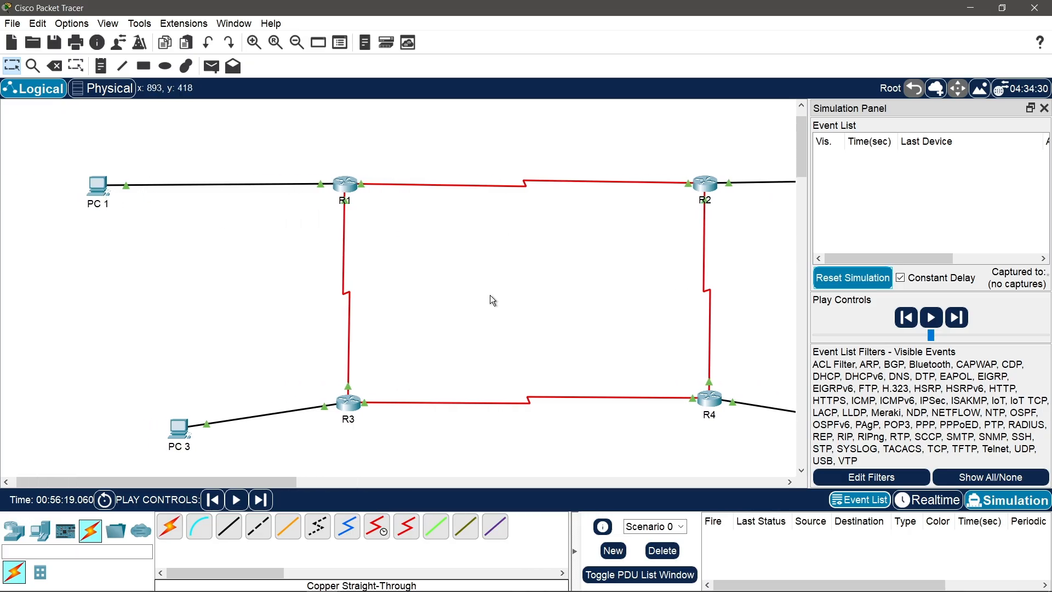
Step: Start a ping to 192.168.2.10 from PC 1's Command Prompt in Simulation mode and minimize its window
{"action": "left_click", "coordinate": [103, 195]}
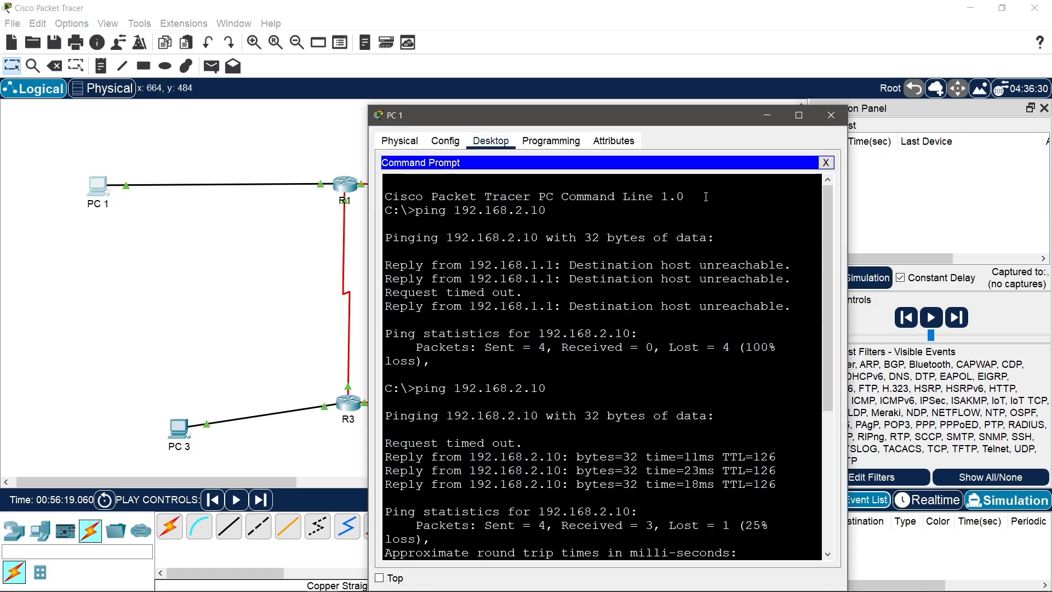
{"action": "left_click", "coordinate": [705, 196]}
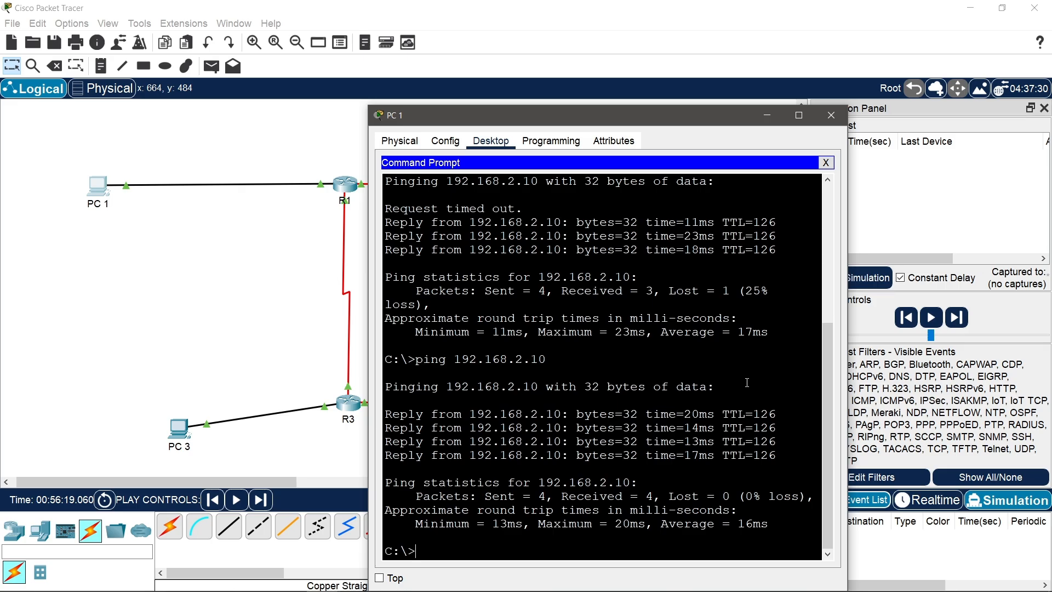
{"action": "key", "text": "Up"}
{"action": "key", "text": "Return"}
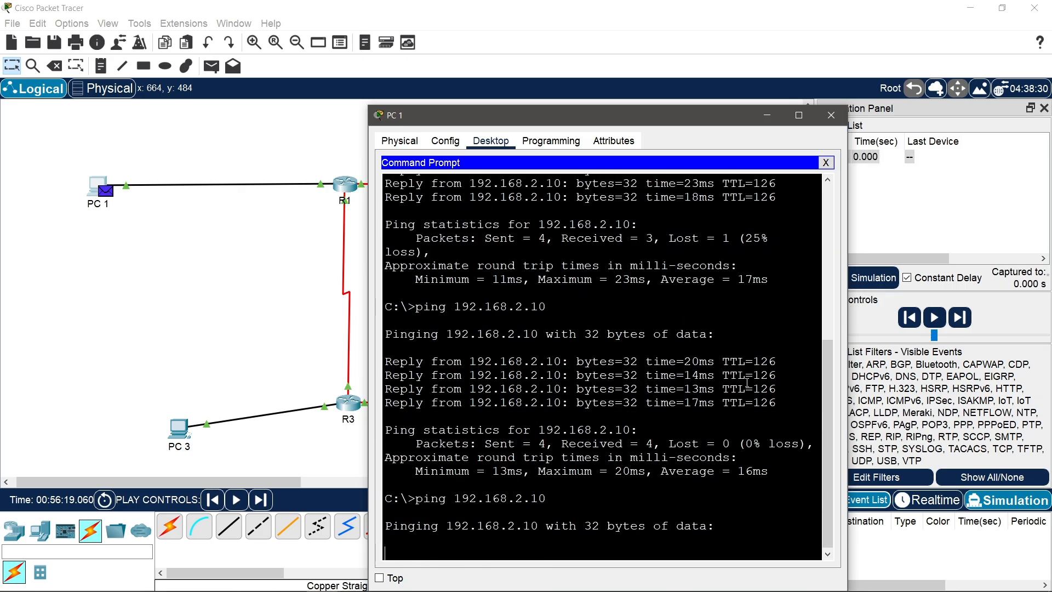
{"action": "left_click", "coordinate": [776, 119]}
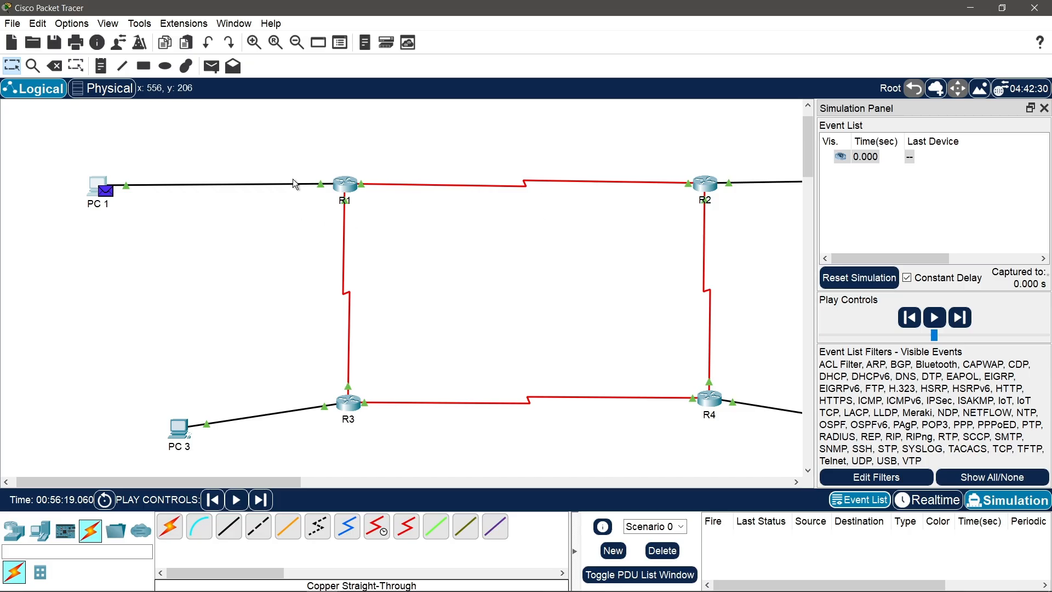
Step: Play the simulation and follow the ping packet from PC 1 through R1 and R2 to PC 2 and back
{"action": "scroll", "coordinate": [693, 204], "scroll_direction": "right", "scroll_amount": 5}
{"action": "scroll", "coordinate": [690, 200], "scroll_direction": "left", "scroll_amount": 1}
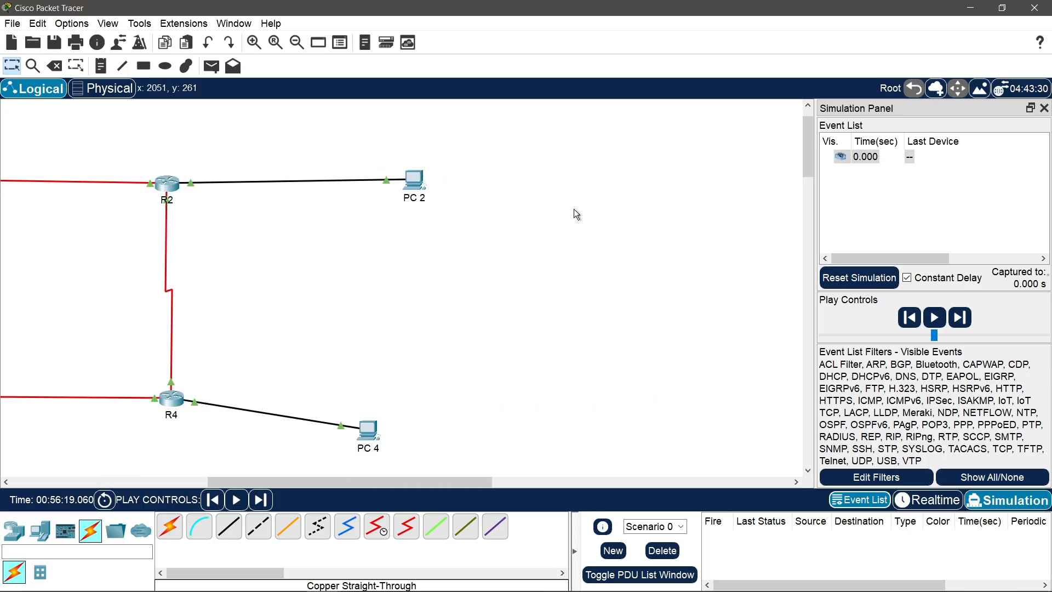
{"action": "scroll", "coordinate": [603, 282], "scroll_direction": "left", "scroll_amount": 5}
{"action": "scroll", "coordinate": [604, 283], "scroll_direction": "right", "scroll_amount": 3}
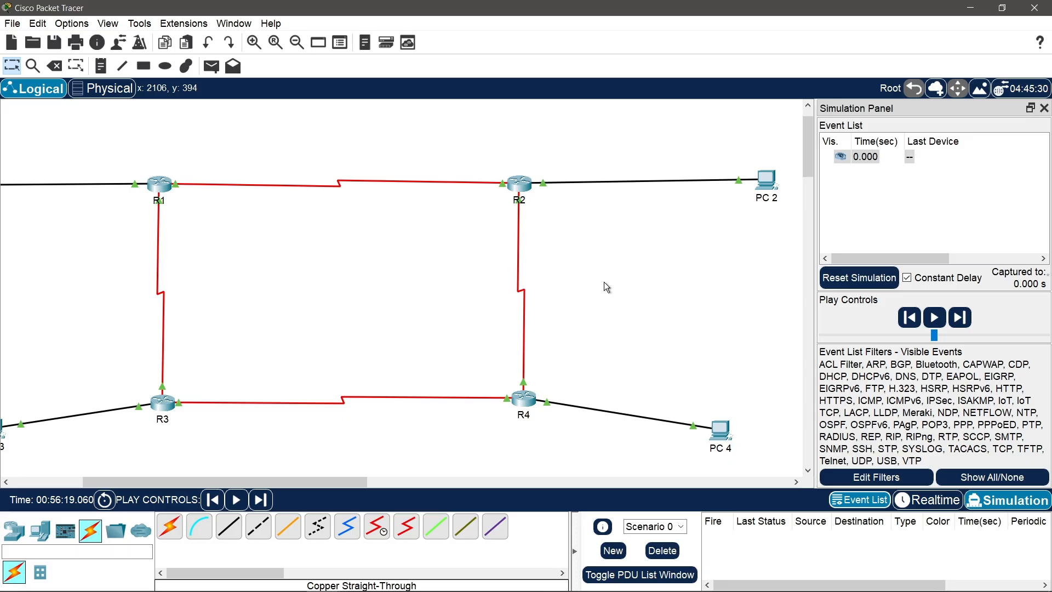
{"action": "scroll", "coordinate": [604, 283], "scroll_direction": "left", "scroll_amount": 6}
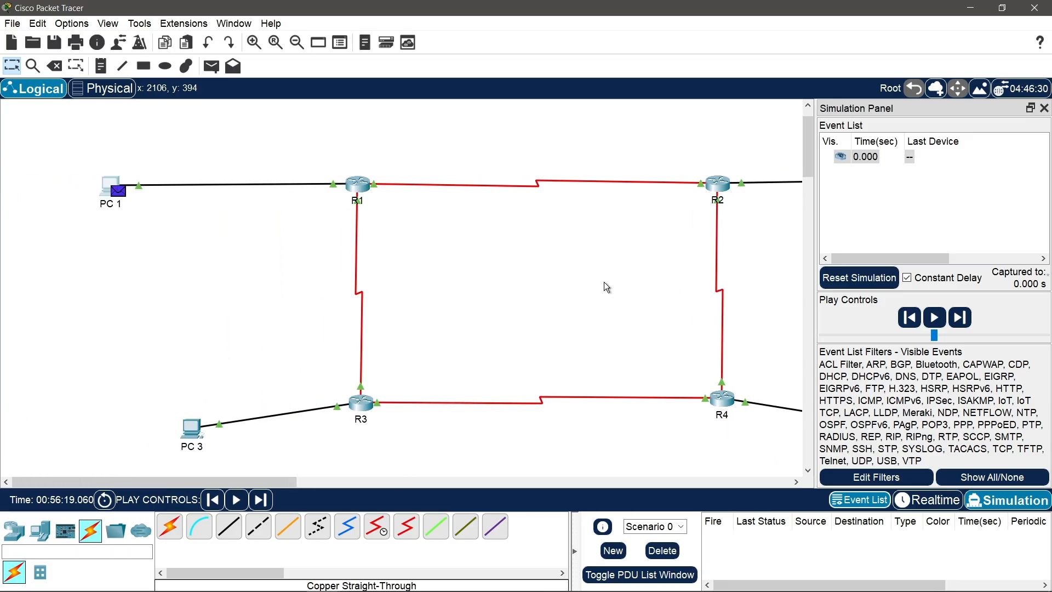
{"action": "scroll", "coordinate": [604, 282], "scroll_direction": "right", "scroll_amount": 2}
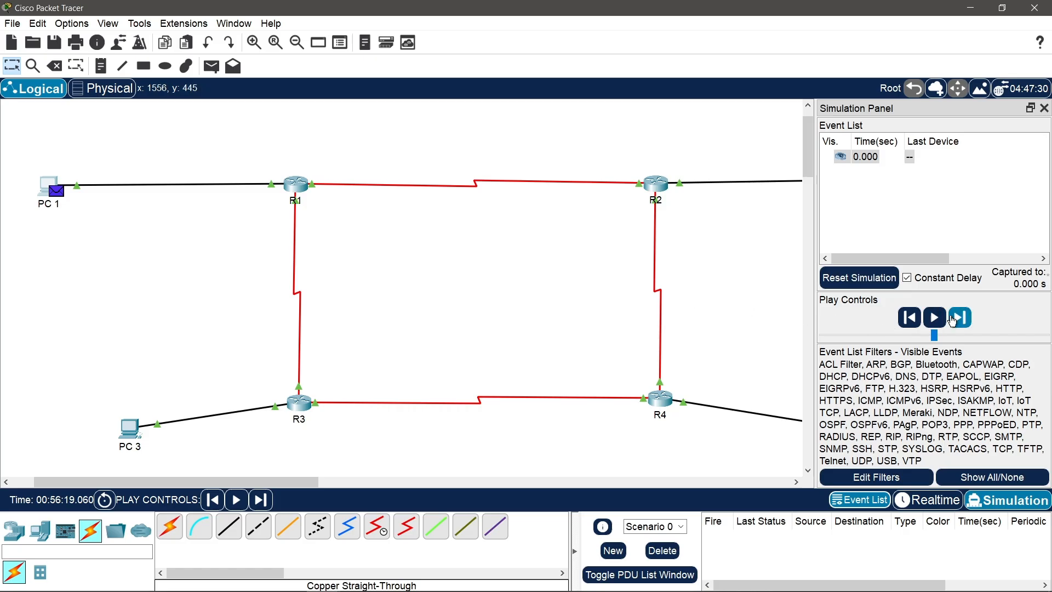
{"action": "left_click", "coordinate": [942, 326]}
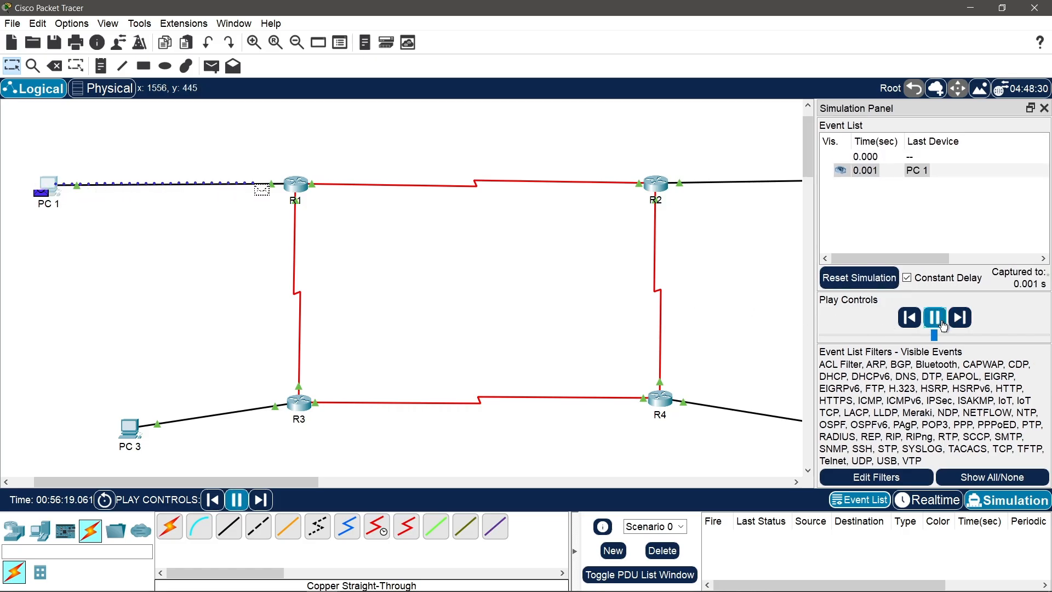
{"action": "scroll", "coordinate": [721, 281], "scroll_direction": "right", "scroll_amount": 3}
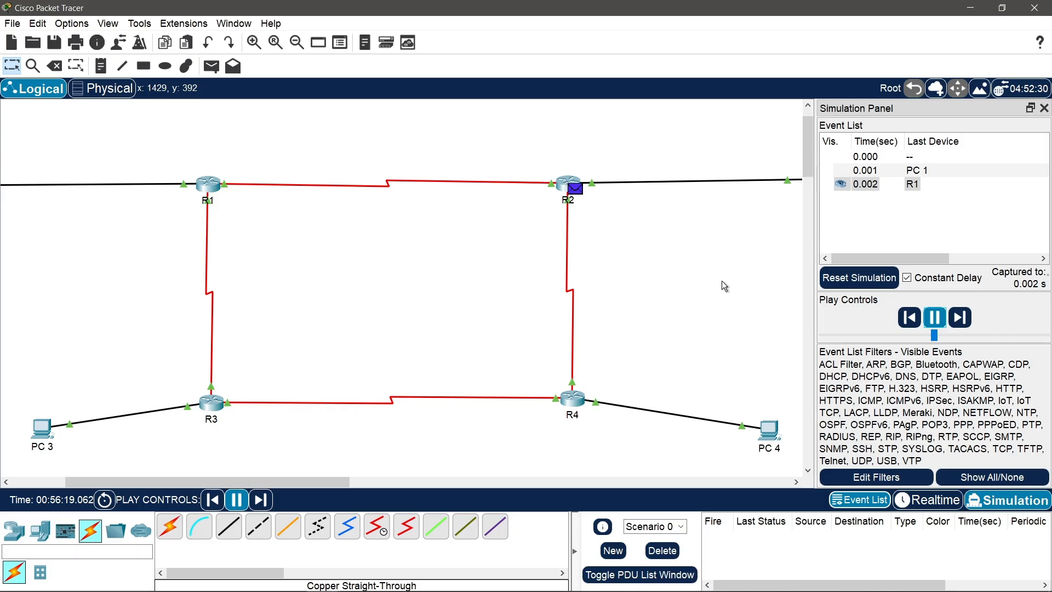
{"action": "scroll", "coordinate": [721, 281], "scroll_direction": "right", "scroll_amount": 5}
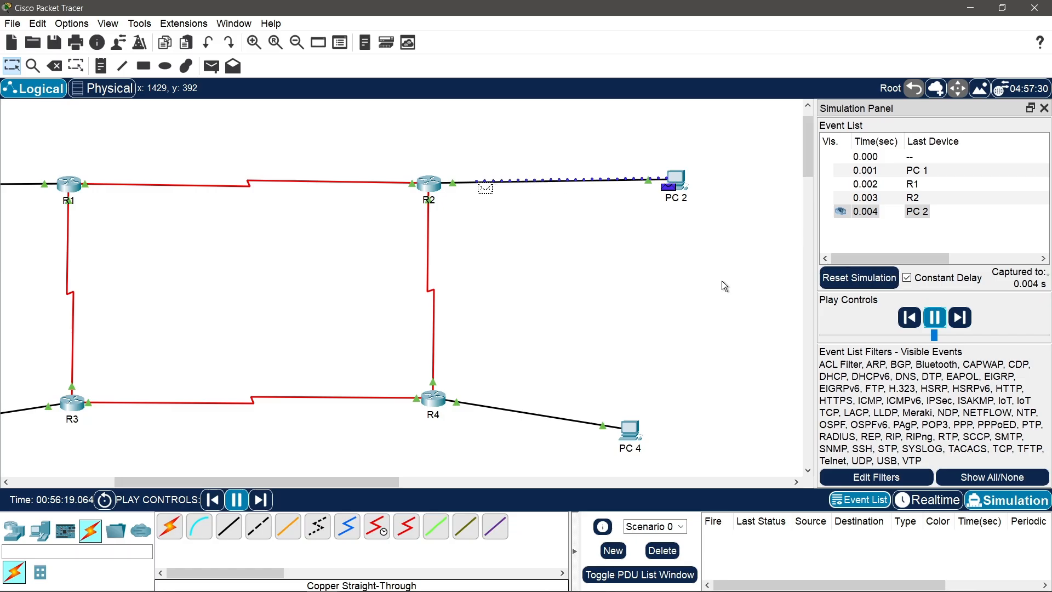
{"action": "scroll", "coordinate": [721, 280], "scroll_direction": "left", "scroll_amount": 5}
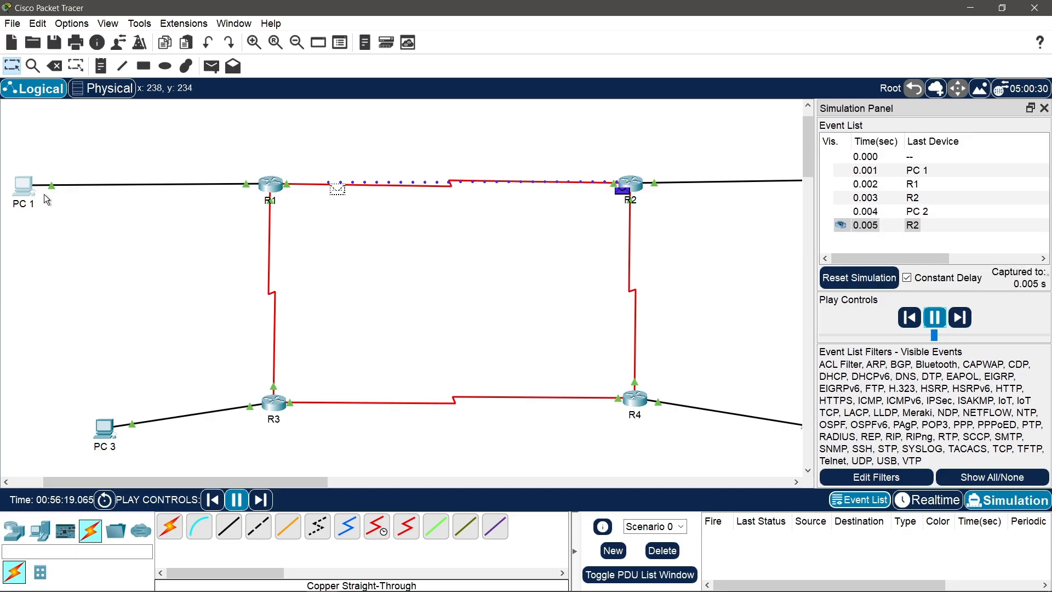
{"action": "scroll", "coordinate": [44, 195], "scroll_direction": "left", "scroll_amount": 2}
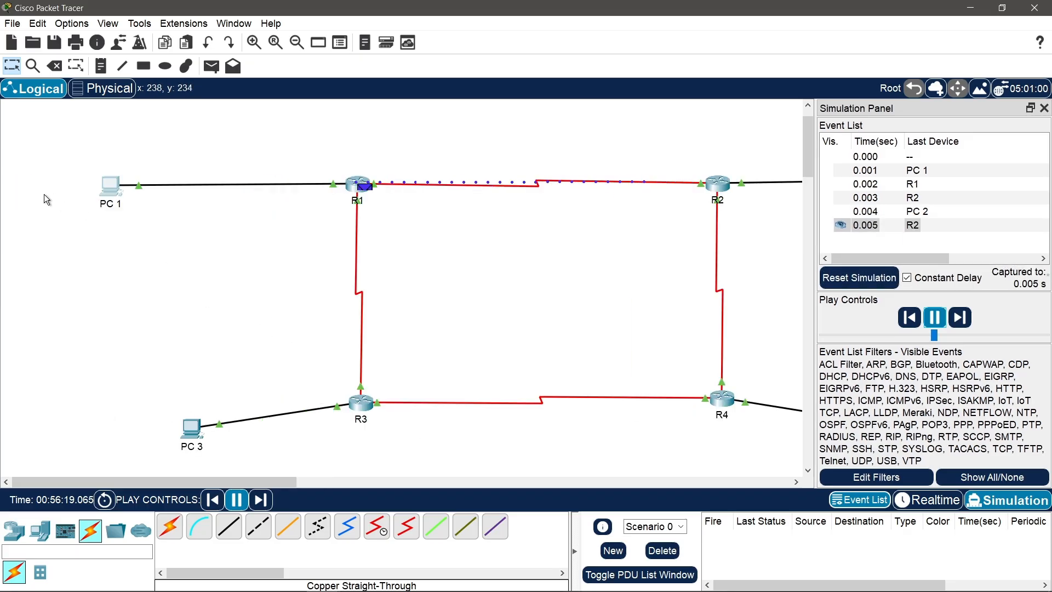
Step: Check the ping output in PC 1's Command Prompt, close it, and pause and reset the simulation
{"action": "left_click", "coordinate": [110, 185]}
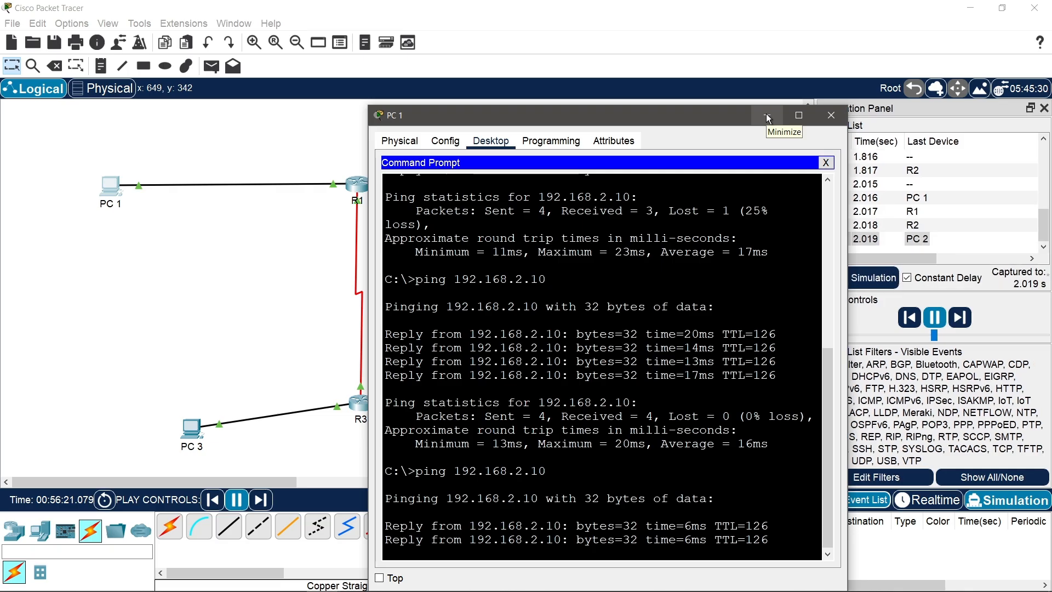
{"action": "left_click", "coordinate": [829, 116]}
{"action": "left_click", "coordinate": [936, 318]}
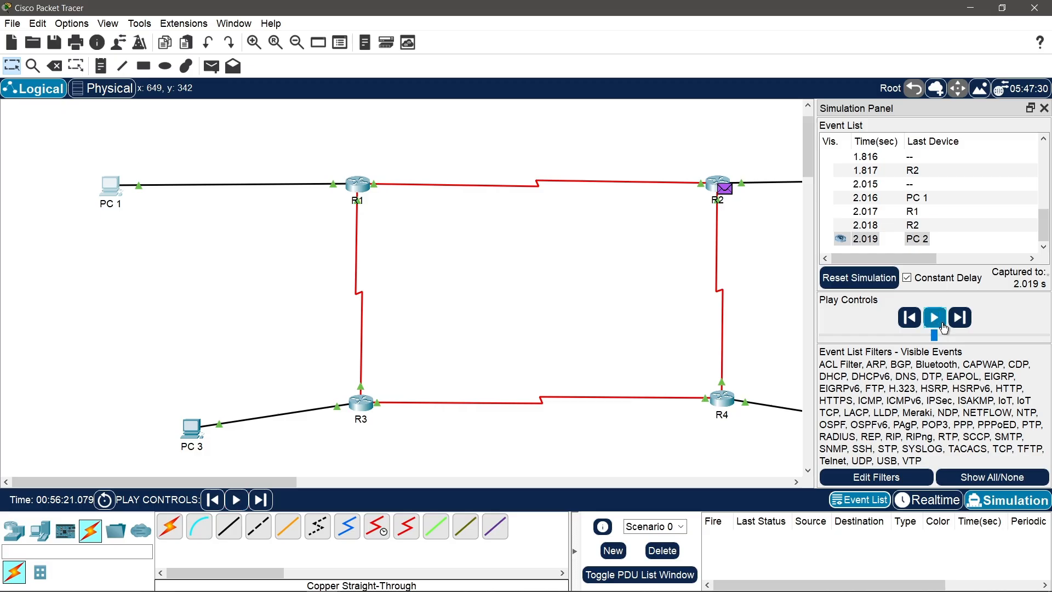
{"action": "left_click", "coordinate": [861, 278]}
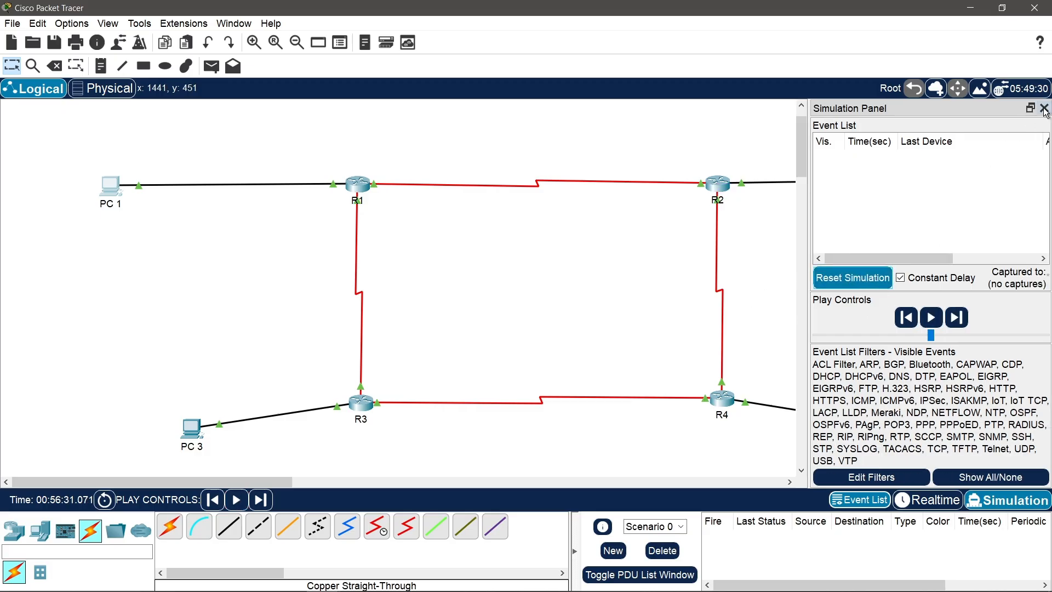
Step: Look up PC 4's IP address in its device summary
{"action": "scroll", "coordinate": [710, 283], "scroll_direction": "right", "scroll_amount": 5}
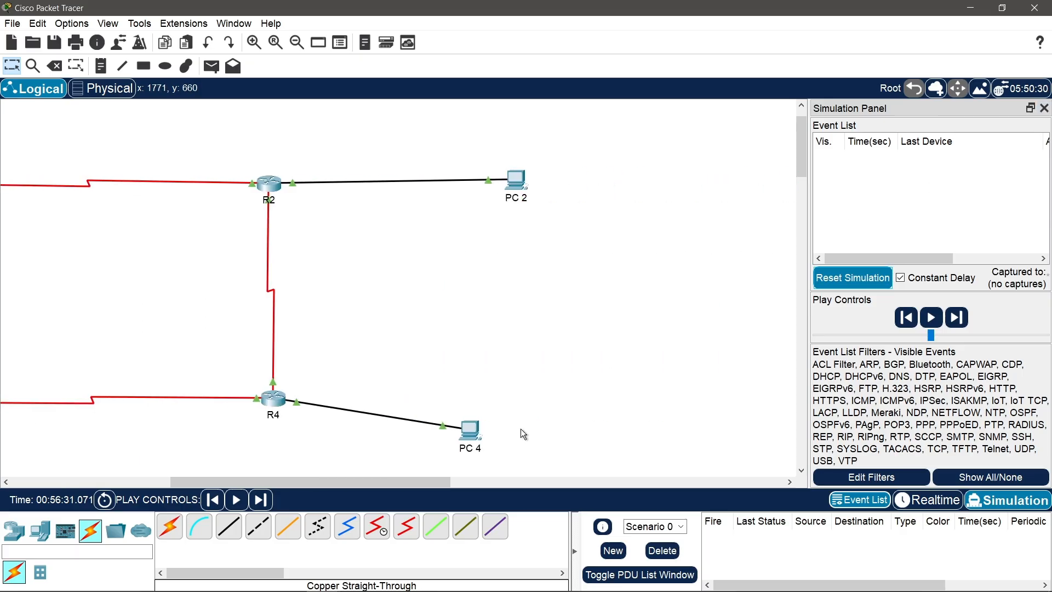
{"action": "mouse_move", "coordinate": [472, 434]}
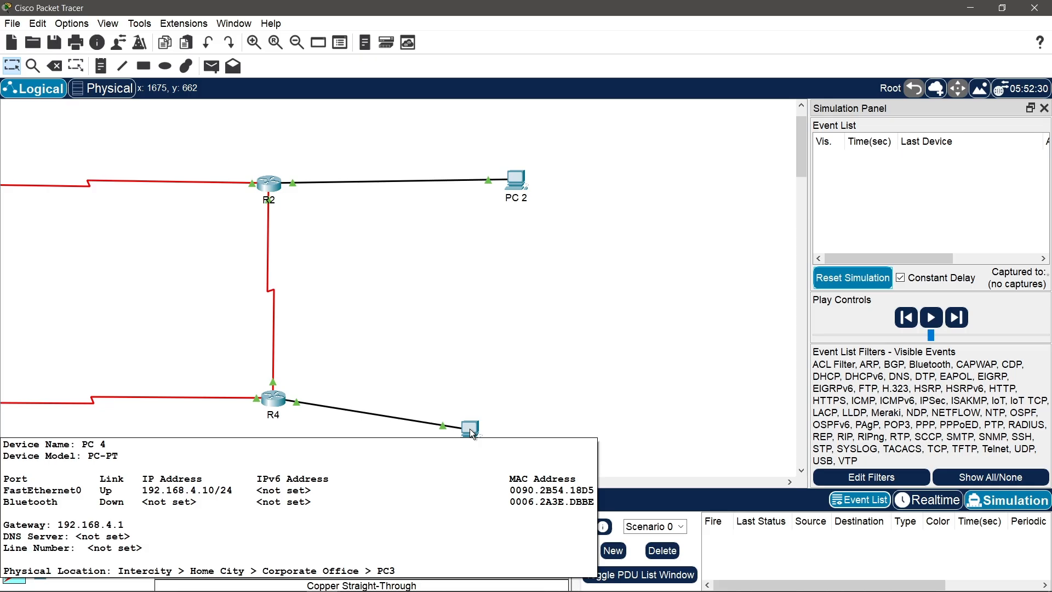
{"action": "scroll", "coordinate": [603, 371], "scroll_direction": "left", "scroll_amount": 5}
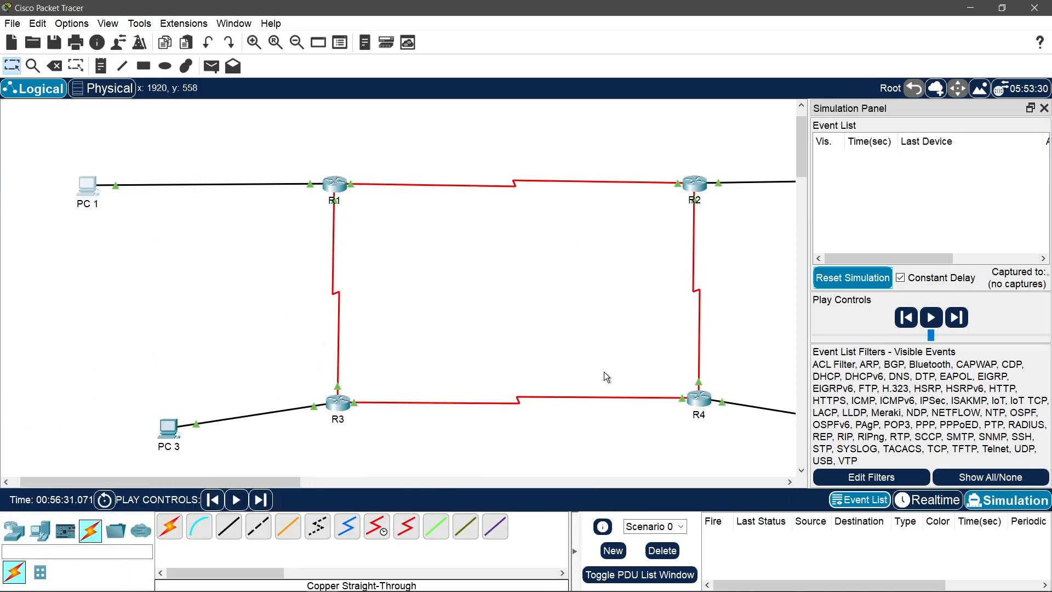
Step: Start a ping to PC 4 at 192.168.4.10 from PC 1's Command Prompt and minimize its window
{"action": "left_click", "coordinate": [87, 185]}
{"action": "left_click", "coordinate": [691, 217]}
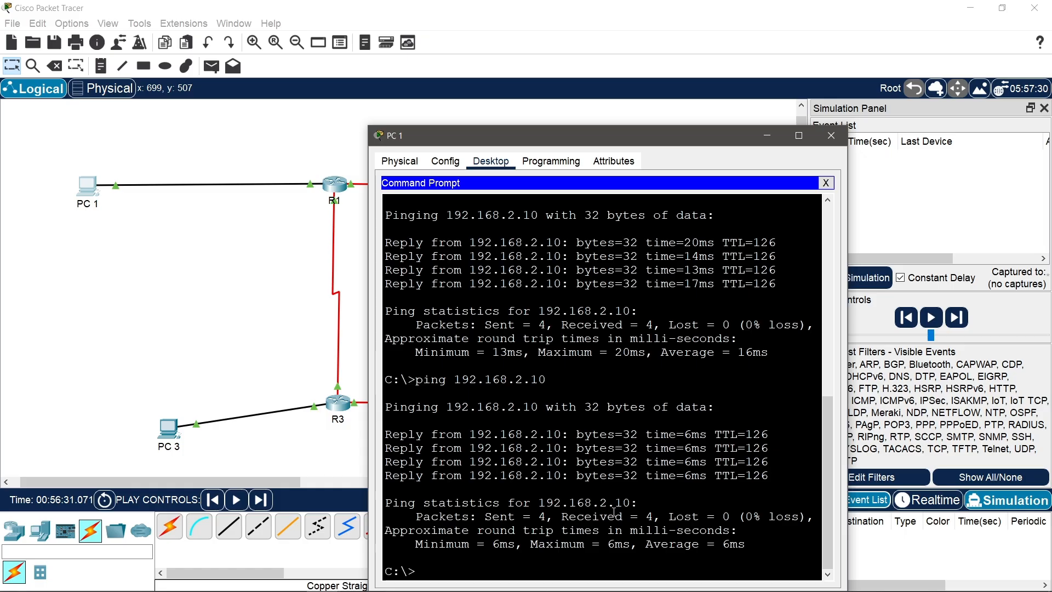
{"action": "type", "text": "ping "}
{"action": "type", "text": "192.168"}
{"action": "type", "text": ".1"}
{"action": "type", "text": ".10"}
{"action": "key", "text": "BackSpace"}
{"action": "key", "text": "BackSpace"}
{"action": "key", "text": "BackSpace"}
{"action": "type", "text": "4.10"}
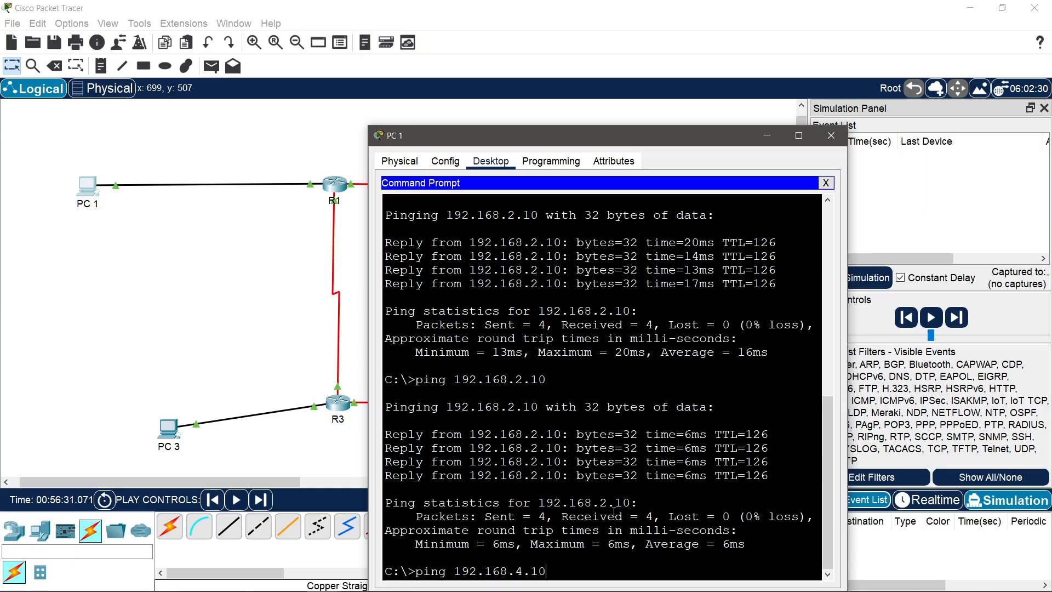
{"action": "key", "text": "Return"}
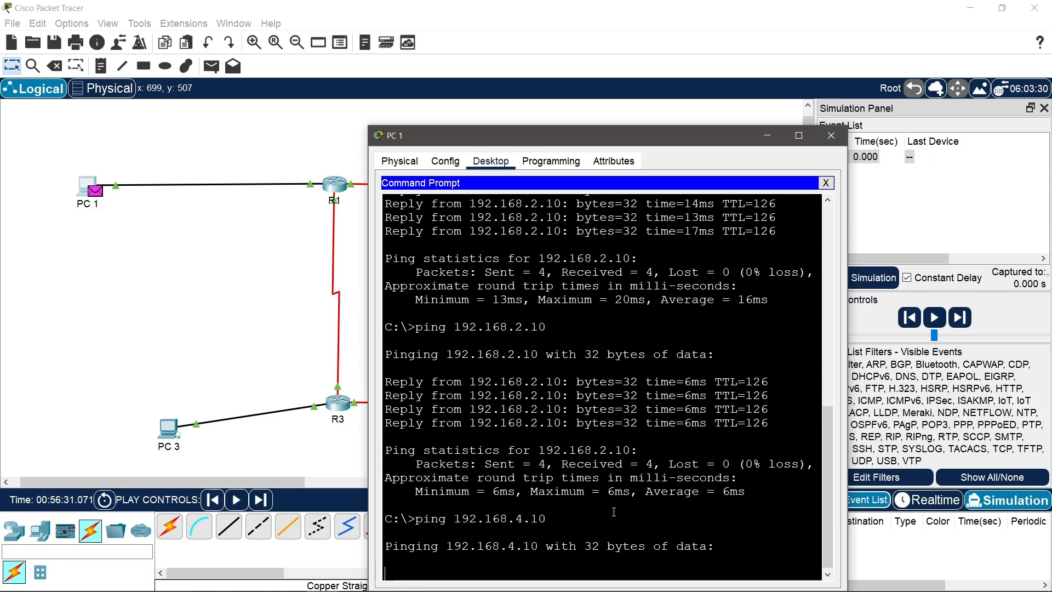
{"action": "left_click", "coordinate": [773, 137]}
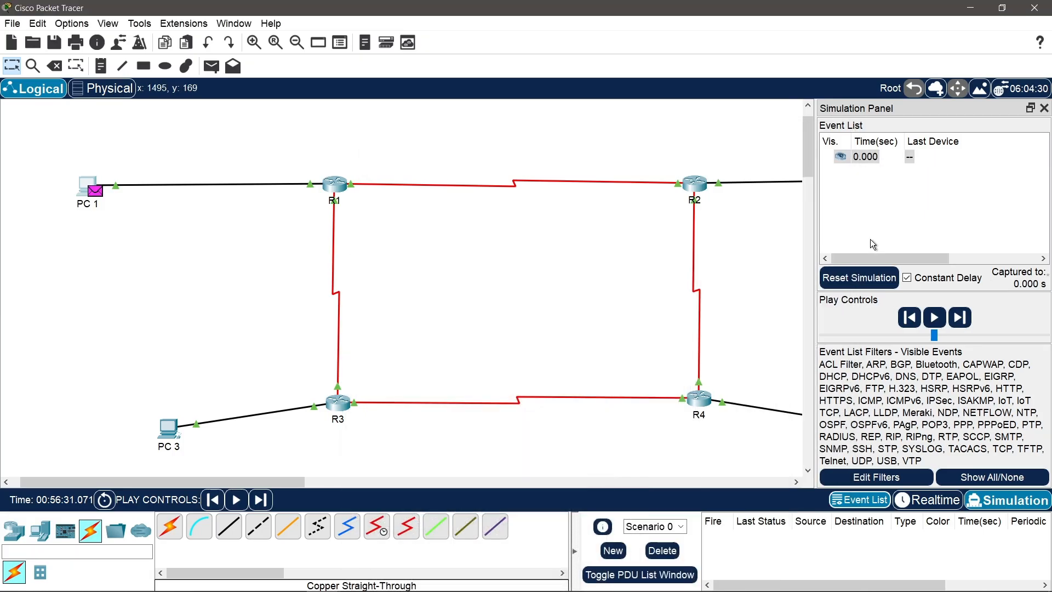
Step: Play the simulation to follow the ping from PC 1 to PC 4, check the output in PC 1's Command Prompt, and close its window
{"action": "left_click", "coordinate": [946, 317]}
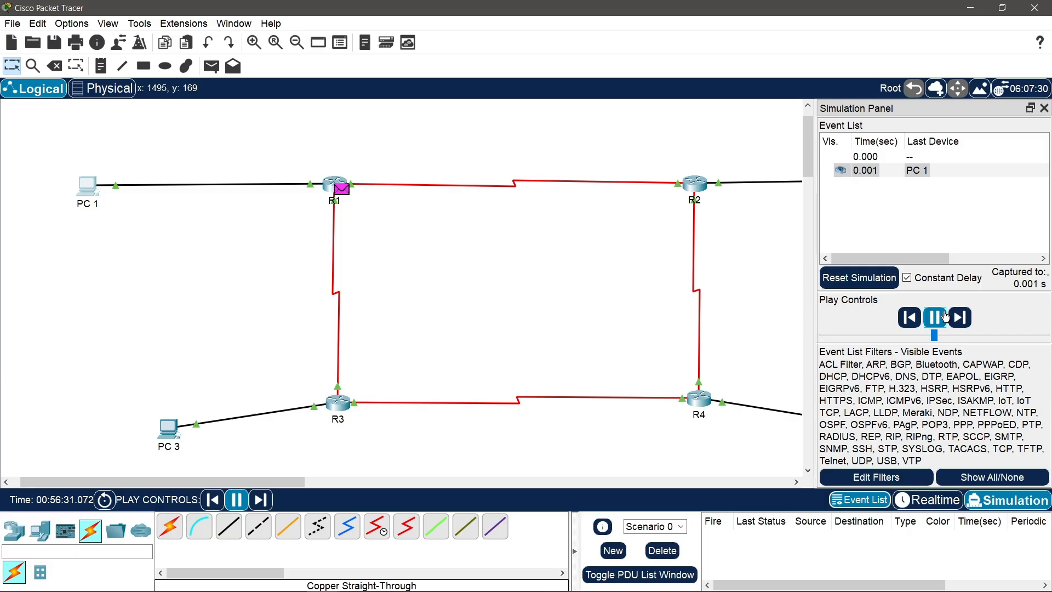
{"action": "scroll", "coordinate": [669, 262], "scroll_direction": "right", "scroll_amount": 5}
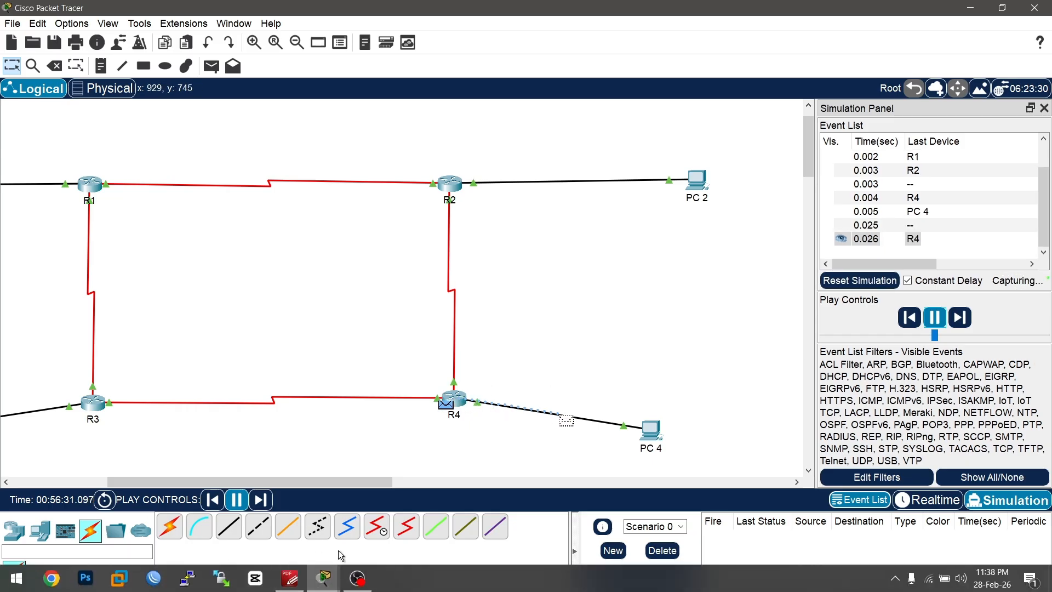
{"action": "mouse_move", "coordinate": [323, 578]}
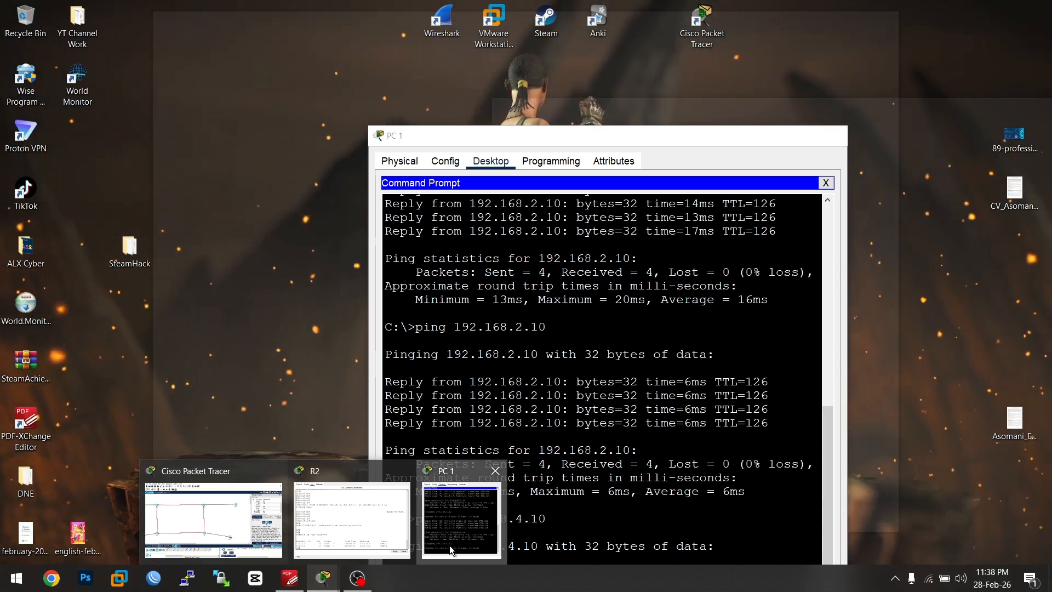
{"action": "left_click", "coordinate": [449, 544]}
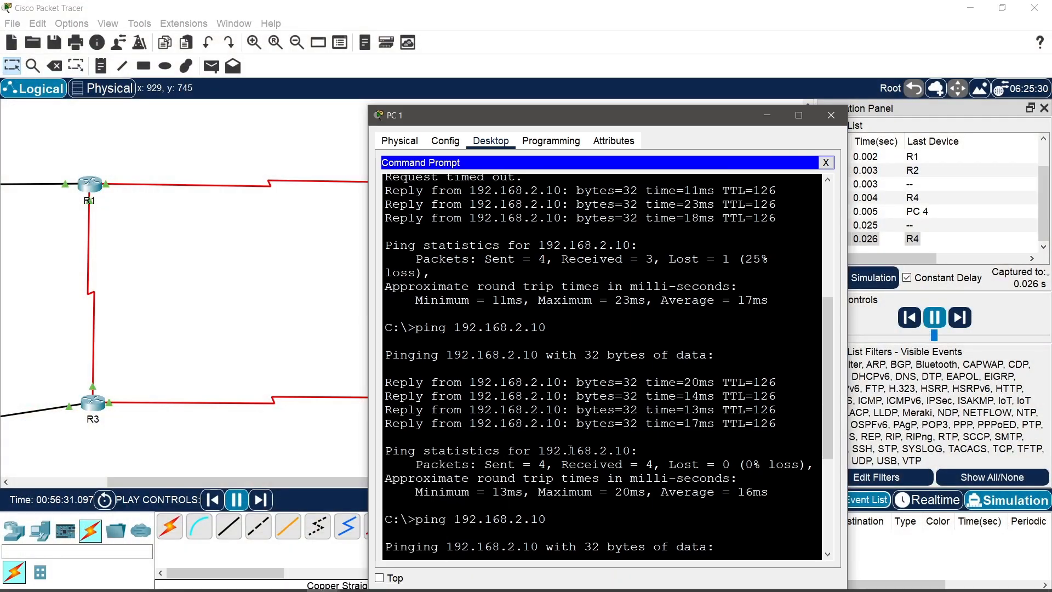
{"action": "type", "text": "ping 192.168.4.10"}
{"action": "key", "text": "Return"}
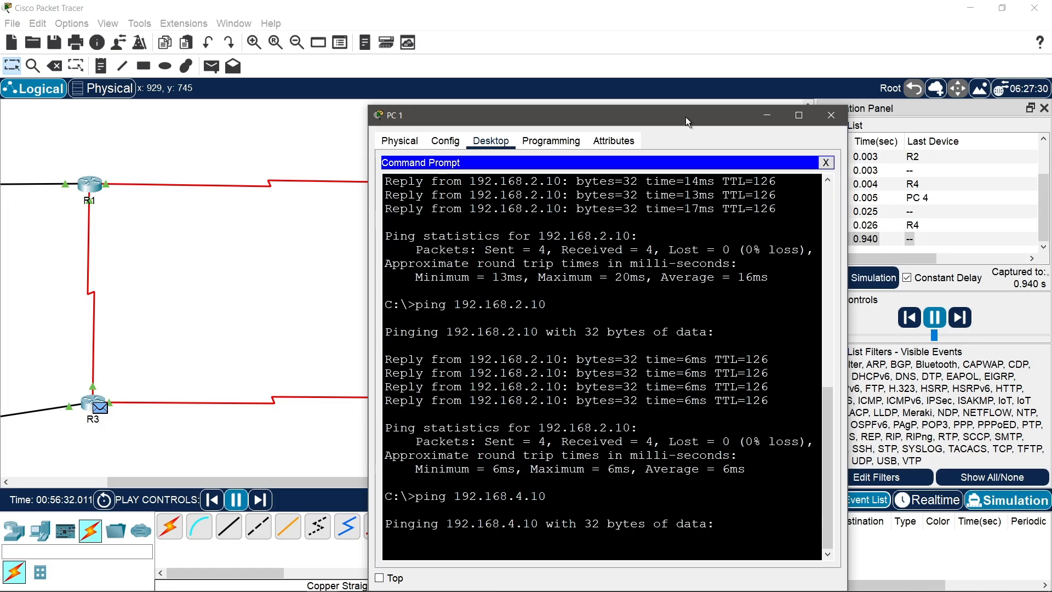
{"action": "left_click_drag", "start_coordinate": [685, 117], "coordinate": [576, 61]}
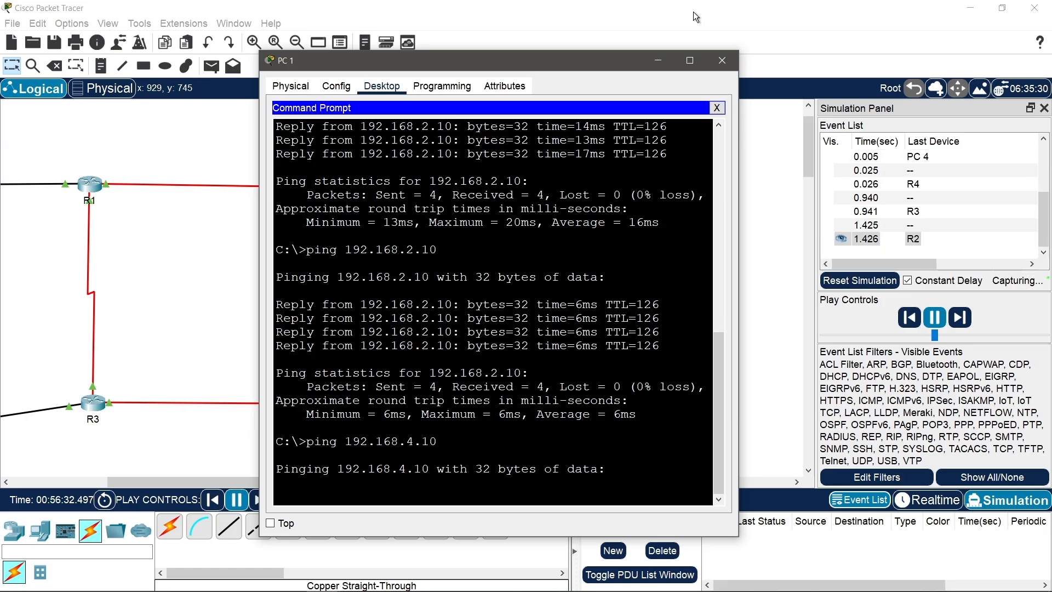
{"action": "left_click", "coordinate": [731, 58]}
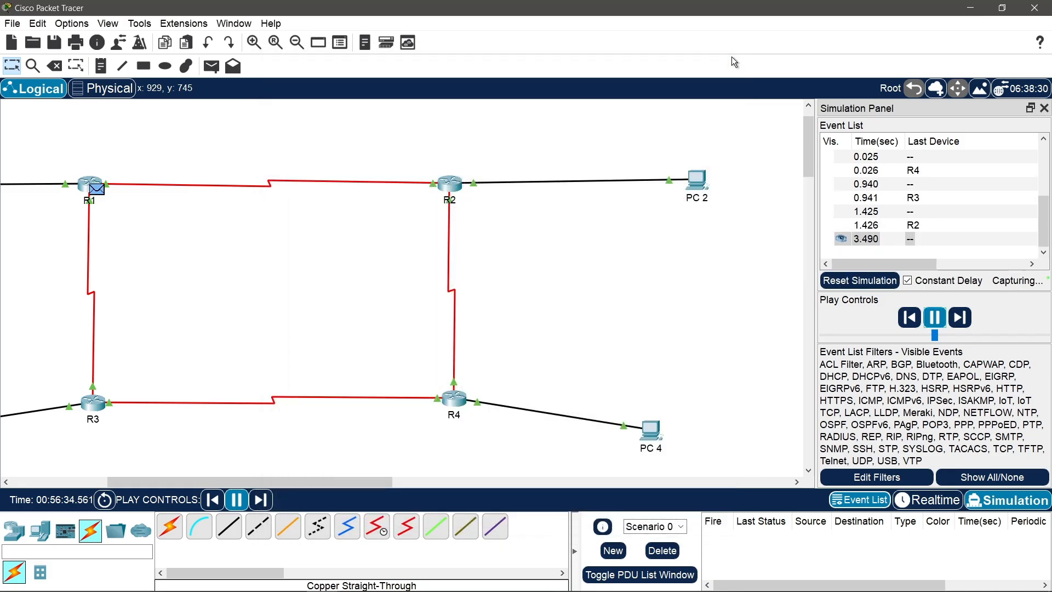
Step: Return to Realtime mode and ping PC 4 at 192.168.4.10 twice from PC 1's Command Prompt
{"action": "left_click", "coordinate": [938, 500]}
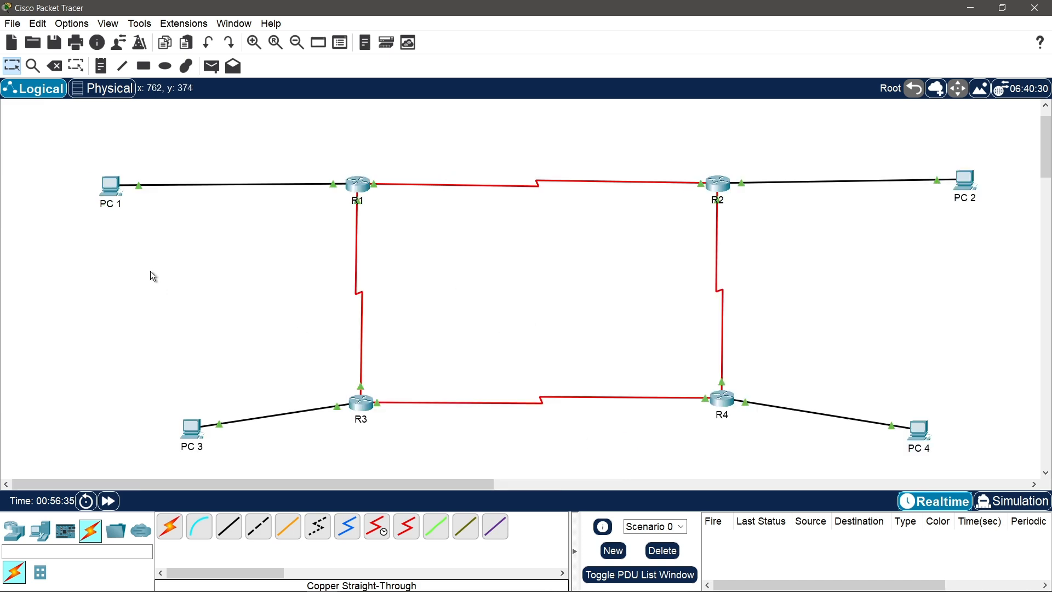
{"action": "left_click", "coordinate": [115, 189]}
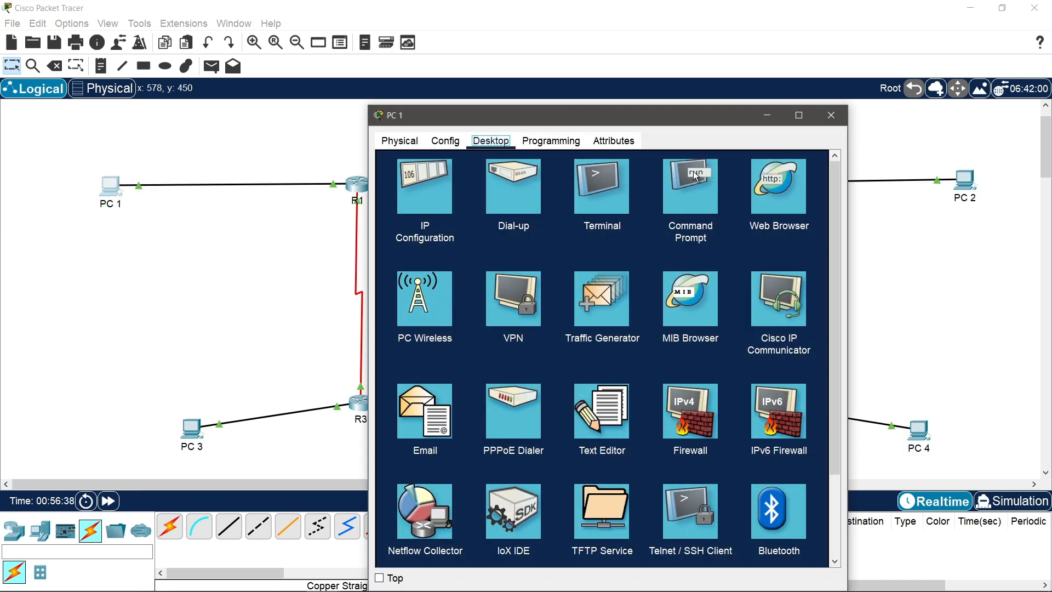
{"action": "left_click", "coordinate": [695, 176]}
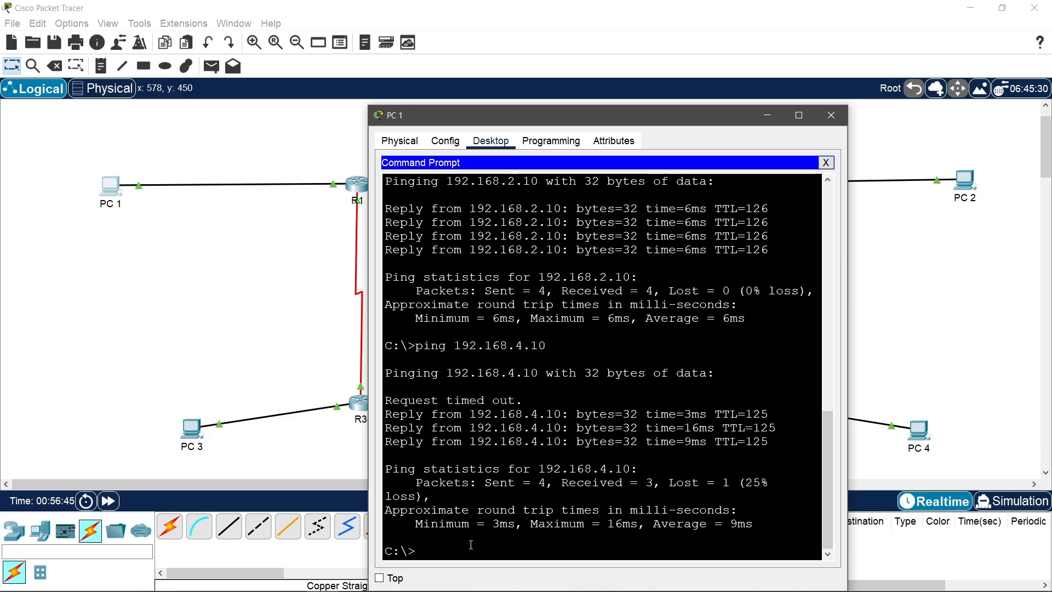
{"action": "key", "text": "Up"}
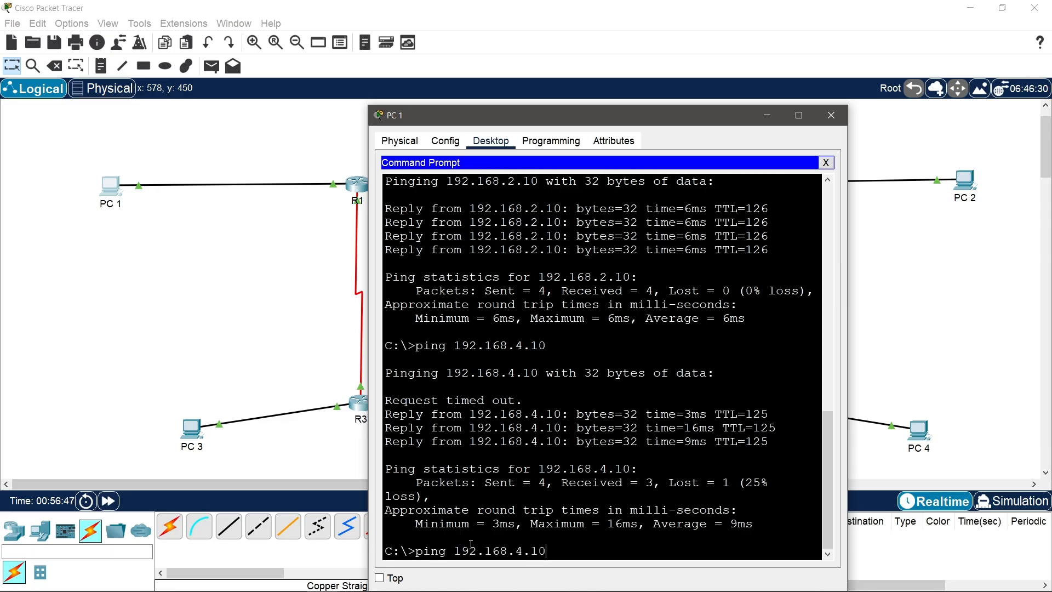
{"action": "key", "text": "Return"}
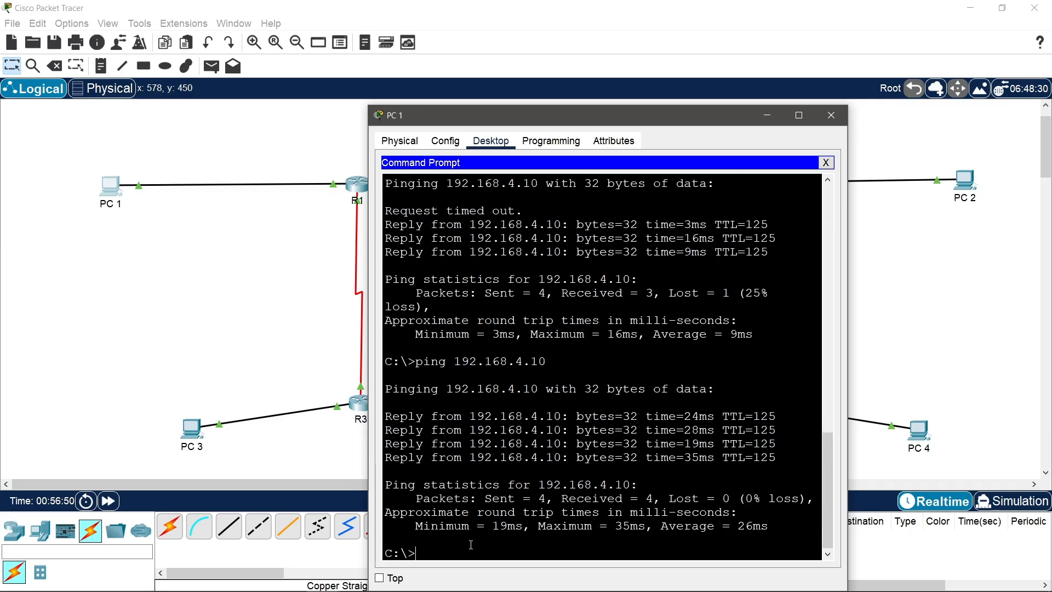
{"action": "key", "text": "Up"}
{"action": "key", "text": "Return"}
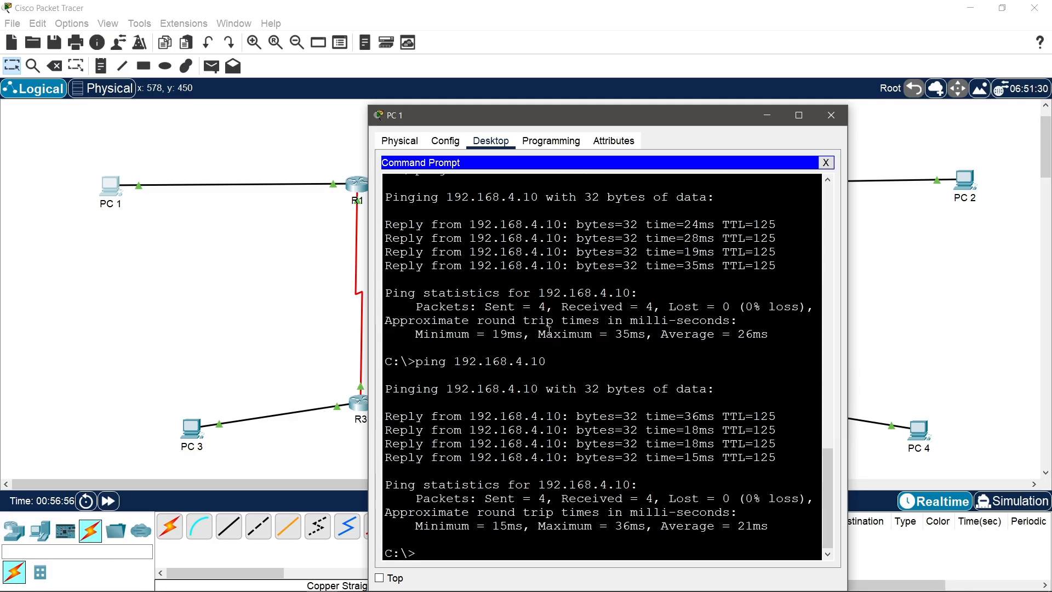
Step: Switch to Simulation mode and start a ping to 192.168.4.10 from PC 1's Command Prompt, leaving the topology in front
{"action": "left_click", "coordinate": [1014, 505]}
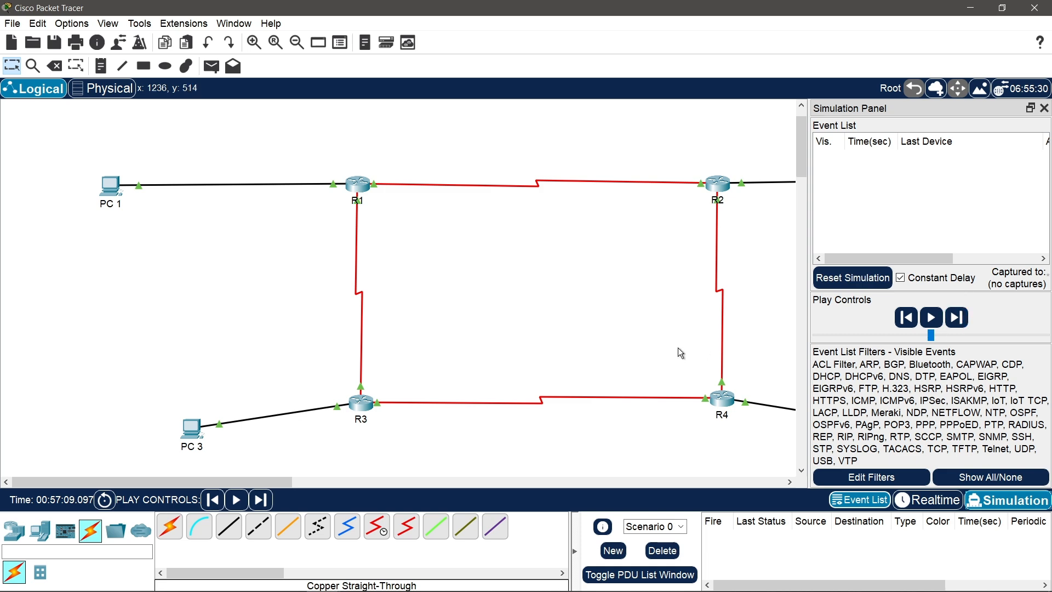
{"action": "left_click", "coordinate": [111, 193]}
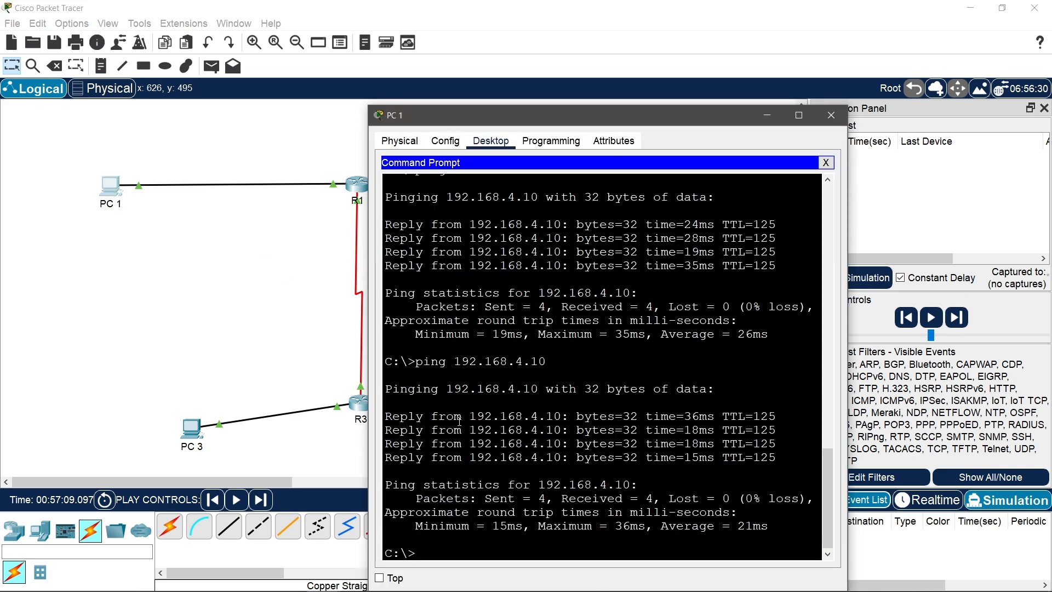
{"action": "key", "text": "Up"}
{"action": "key", "text": "Return"}
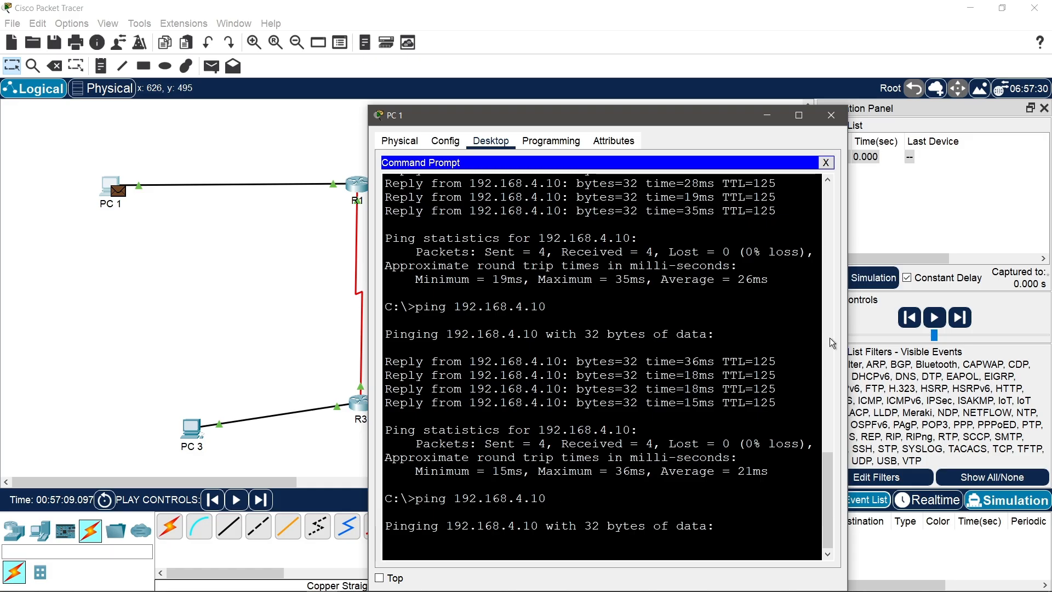
{"action": "left_click", "coordinate": [957, 198]}
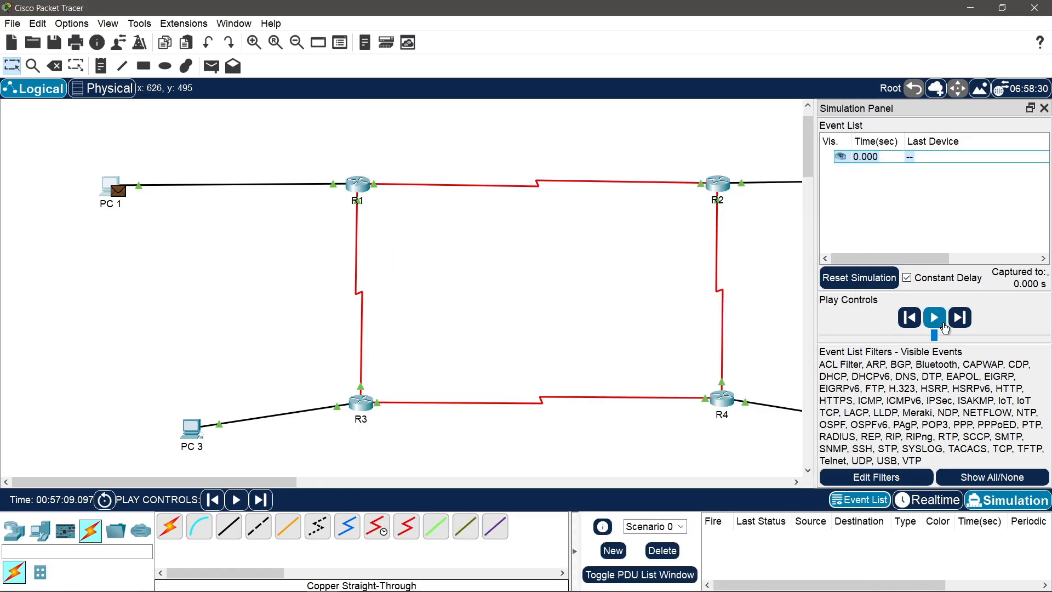
Step: Play the simulation and follow the ping packet between PC 1 and PC 4, checking PC 1's Command Prompt and minimizing it
{"action": "left_click", "coordinate": [944, 326]}
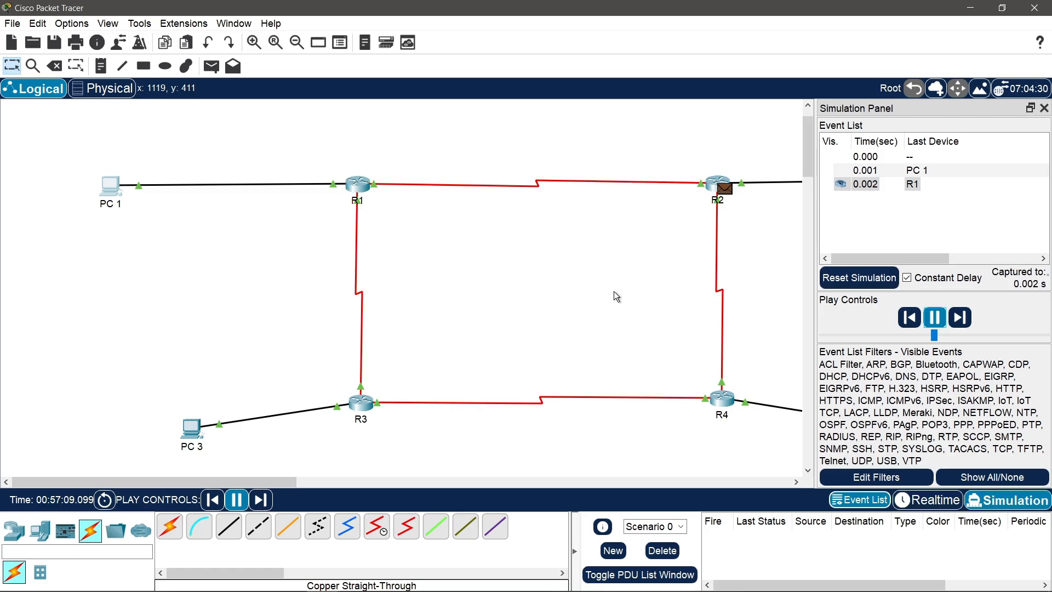
{"action": "mouse_move", "coordinate": [335, 587]}
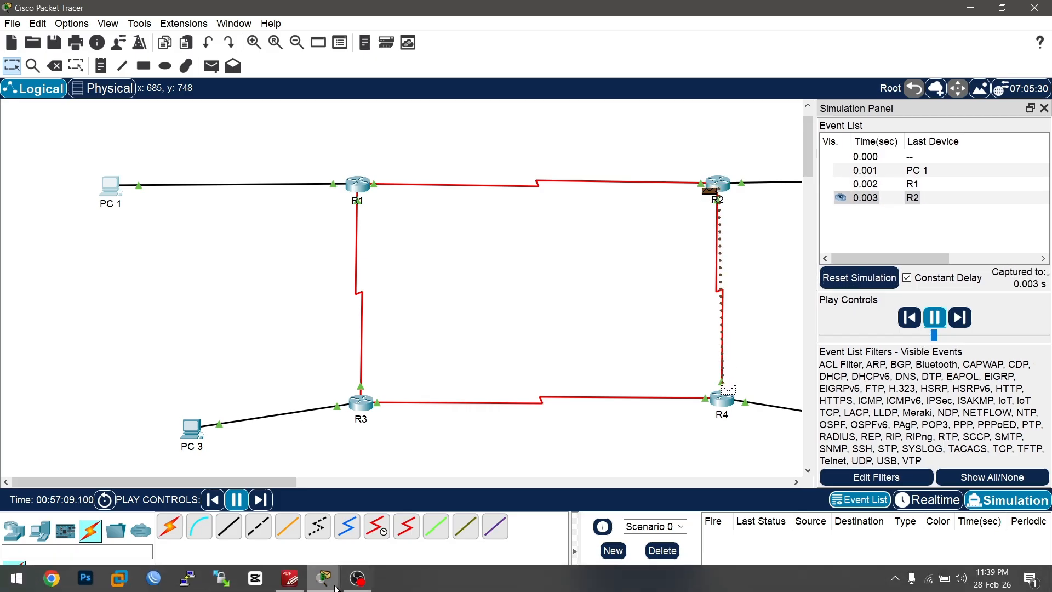
{"action": "mouse_move", "coordinate": [455, 544]}
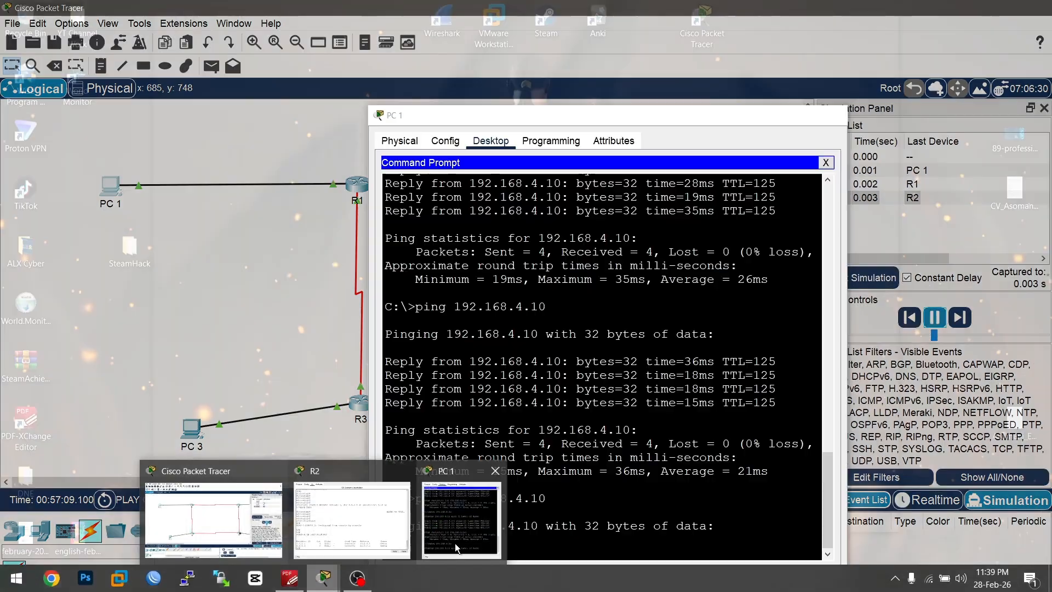
{"action": "left_click", "coordinate": [454, 543]}
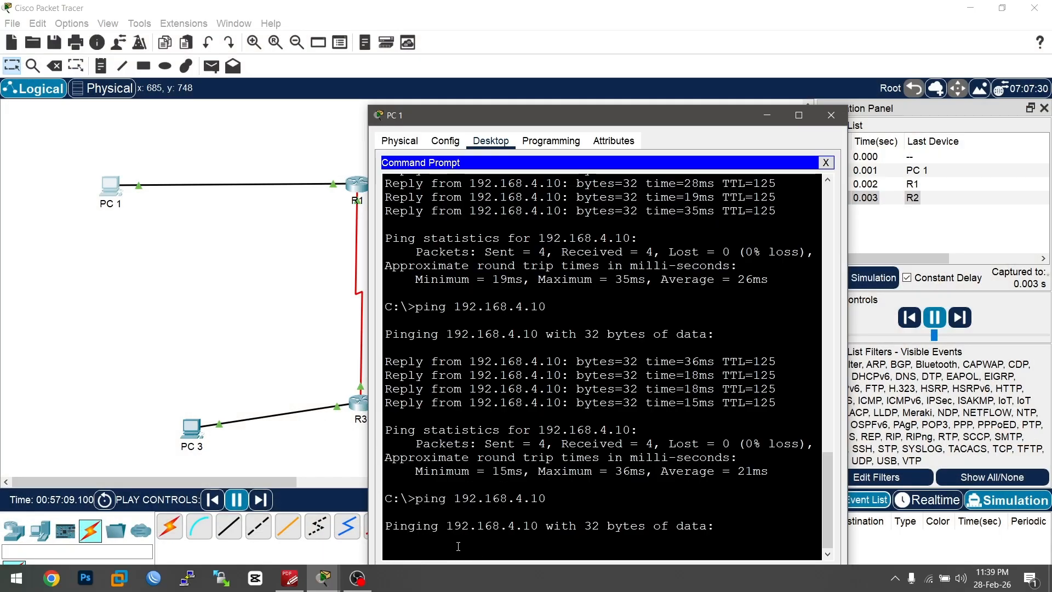
{"action": "left_click_drag", "start_coordinate": [717, 113], "coordinate": [628, 172]}
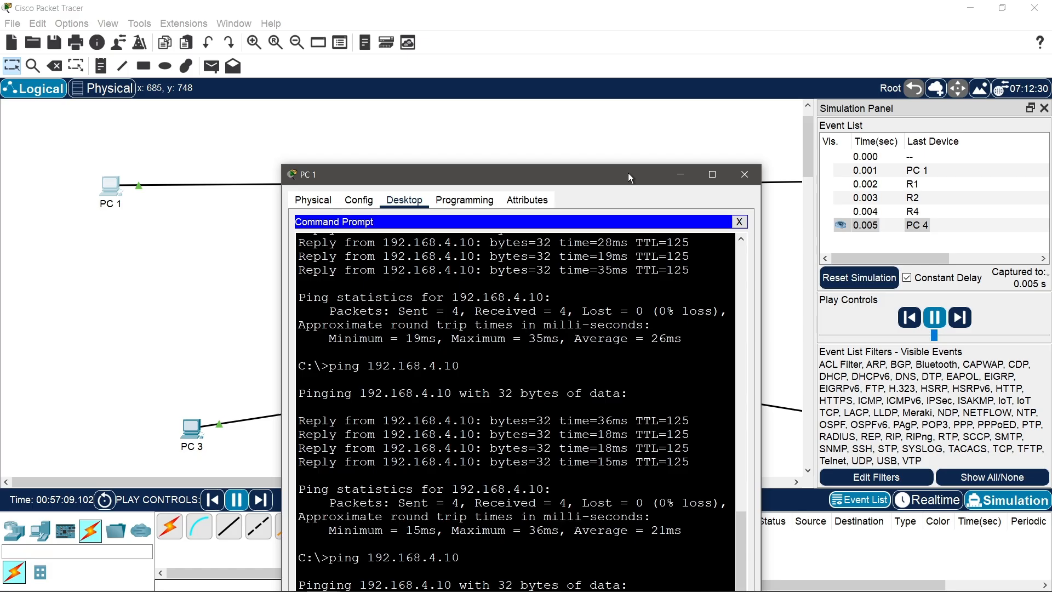
{"action": "left_click", "coordinate": [681, 177]}
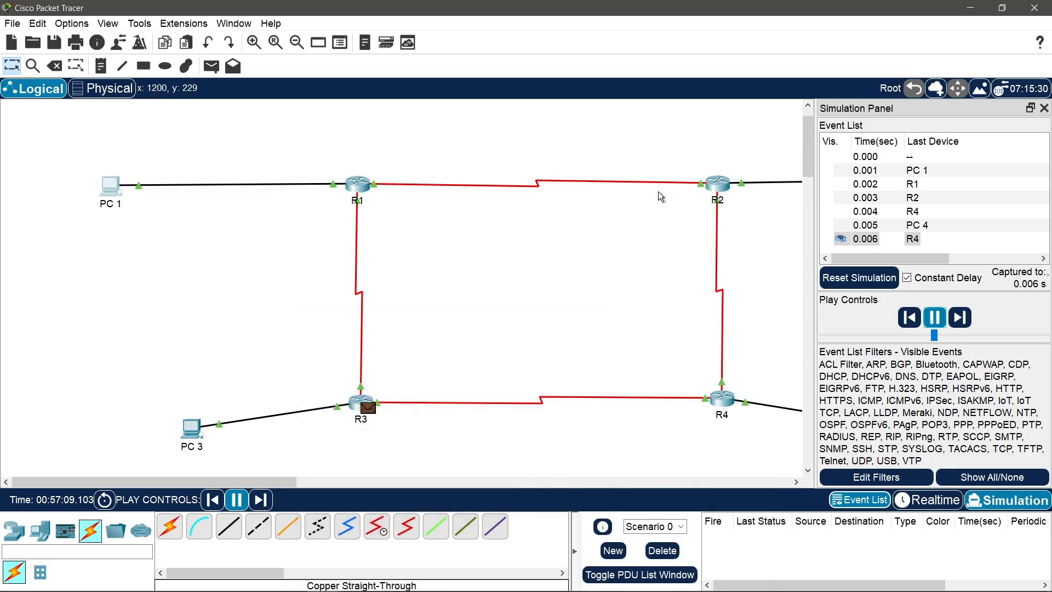
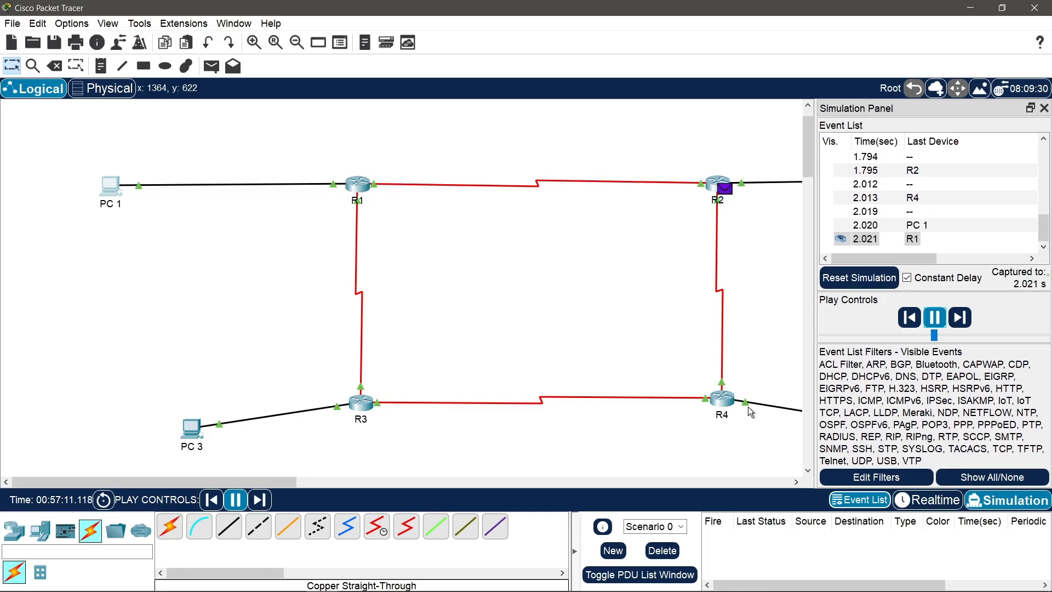
Step: Close the Simulation Panel and return the network to Realtime mode with the whole topology in view
{"action": "left_click", "coordinate": [1043, 108]}
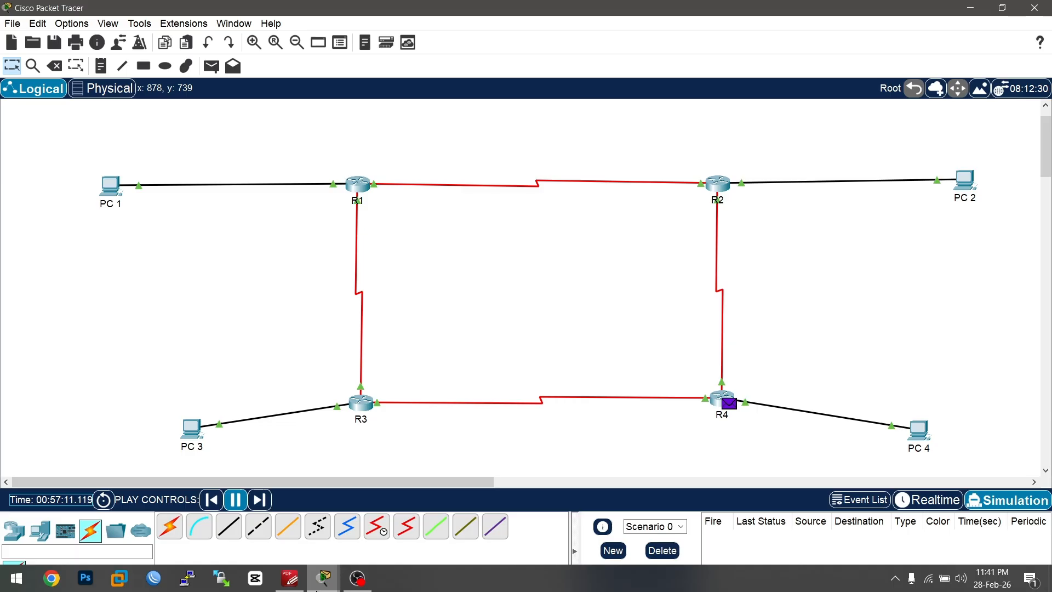
{"action": "left_click", "coordinate": [954, 508]}
{"action": "scroll", "coordinate": [997, 386], "scroll_direction": "right", "scroll_amount": 5}
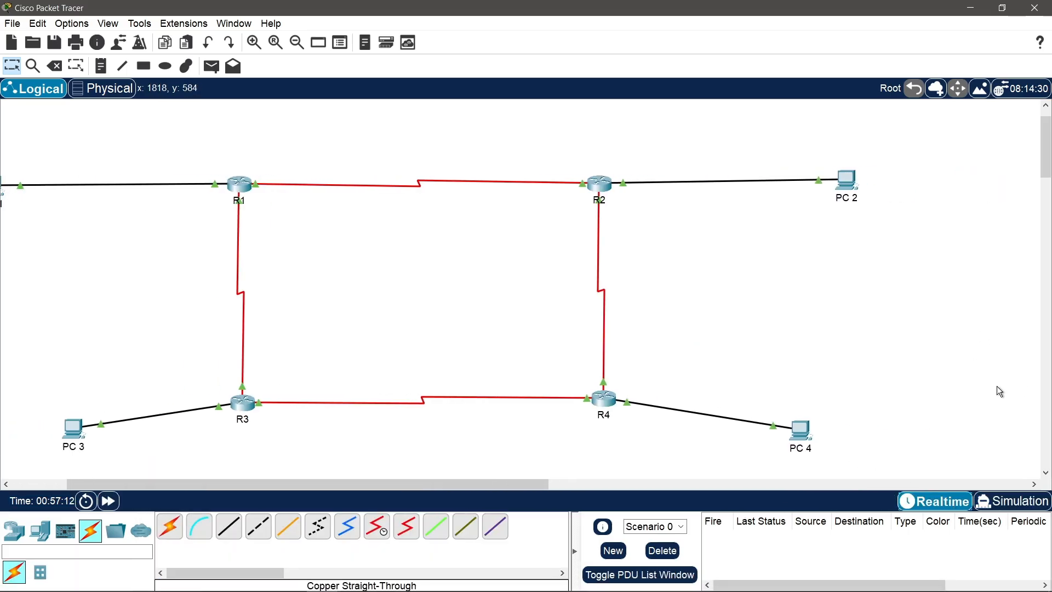
{"action": "scroll", "coordinate": [997, 386], "scroll_direction": "left", "scroll_amount": 2}
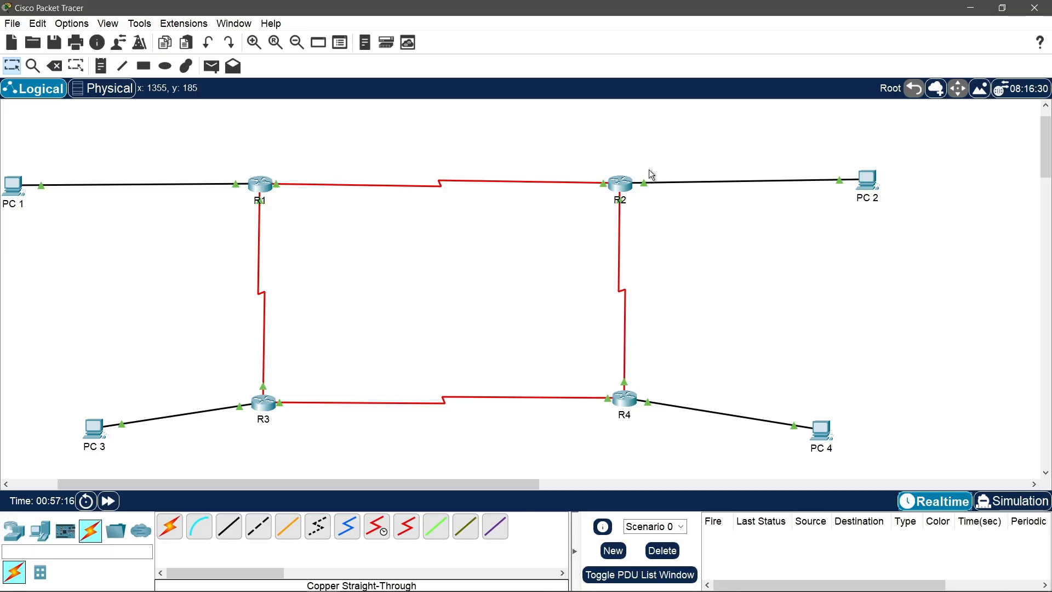
Step: Power off router R2 in its physical device view and close its window
{"action": "left_click", "coordinate": [622, 181]}
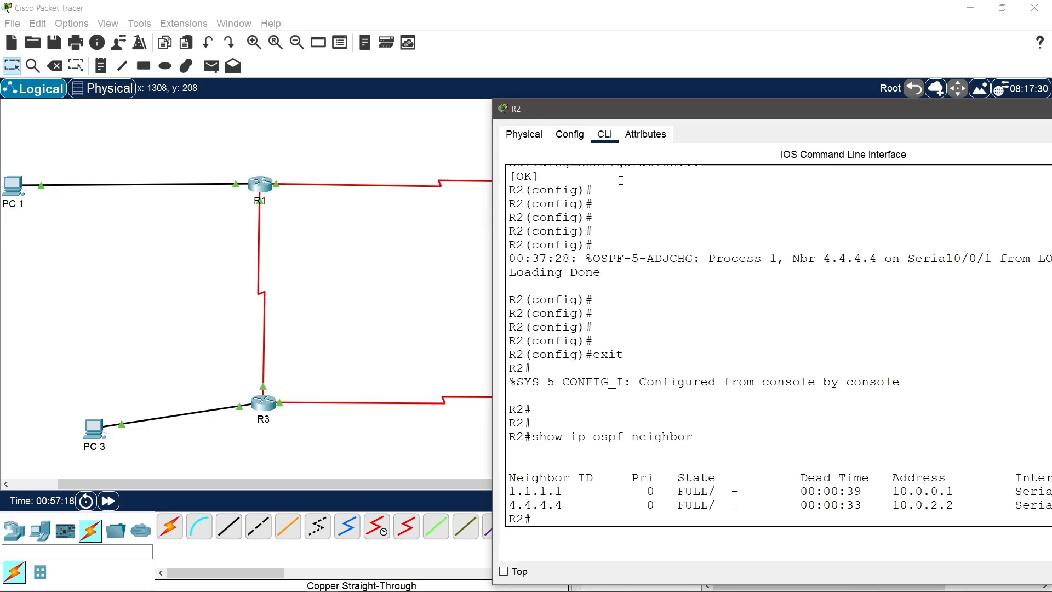
{"action": "left_click", "coordinate": [544, 140]}
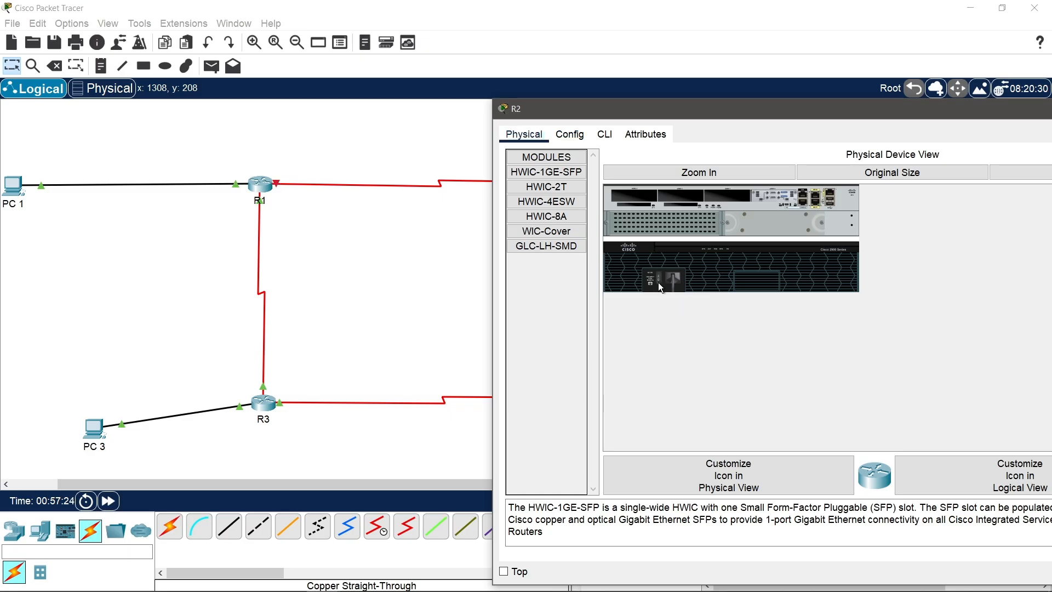
{"action": "left_click_drag", "start_coordinate": [972, 117], "coordinate": [733, 146]}
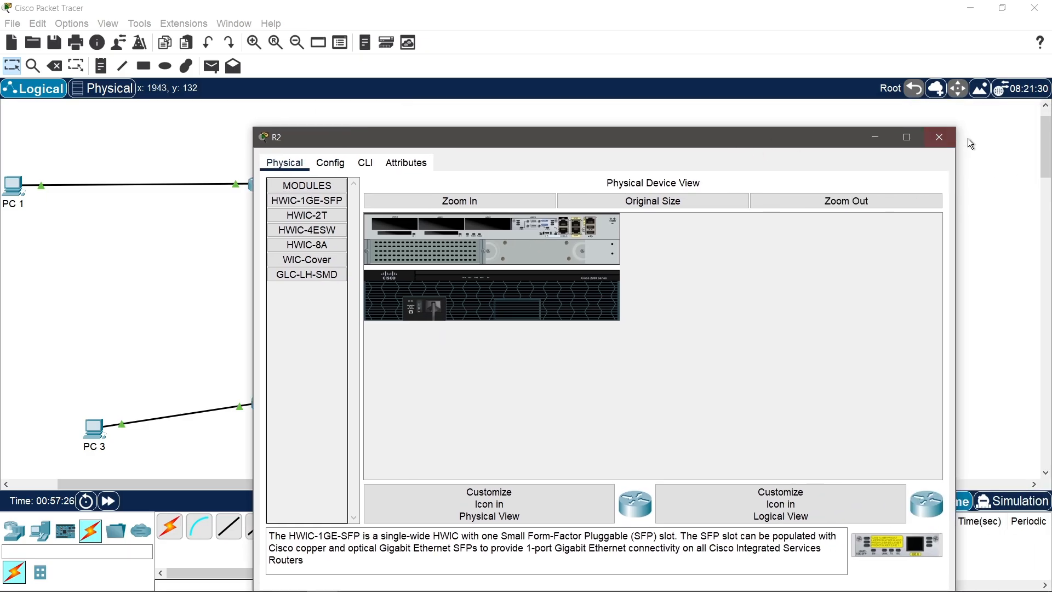
{"action": "left_click", "coordinate": [935, 143]}
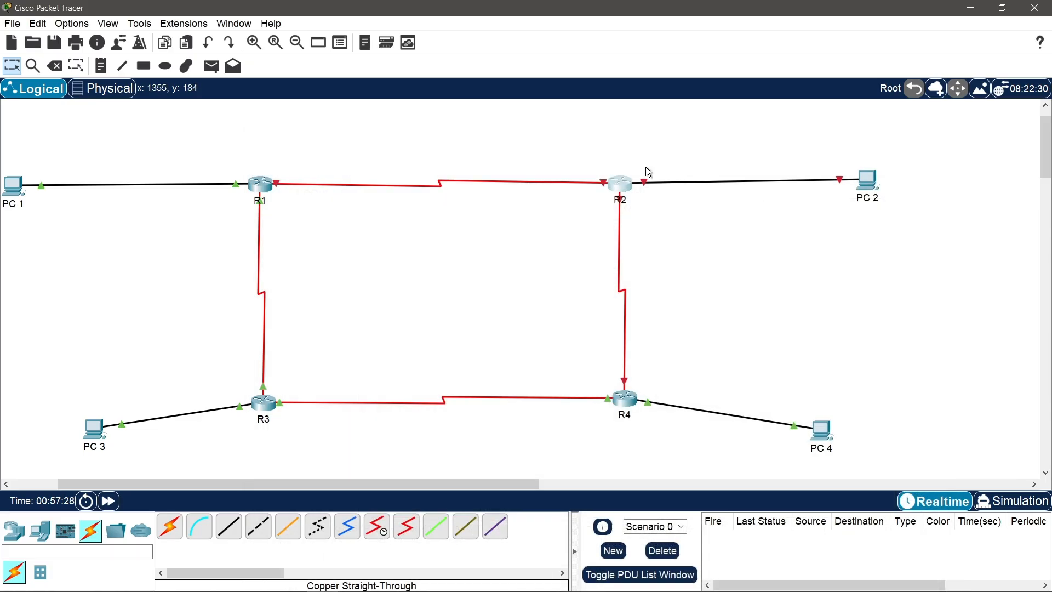
Step: Examine R1's port summary and its CLI messages about the Serial0/0/0 link and OSPF neighbor 2.2.2.2, closing its window when done
{"action": "mouse_move", "coordinate": [258, 192]}
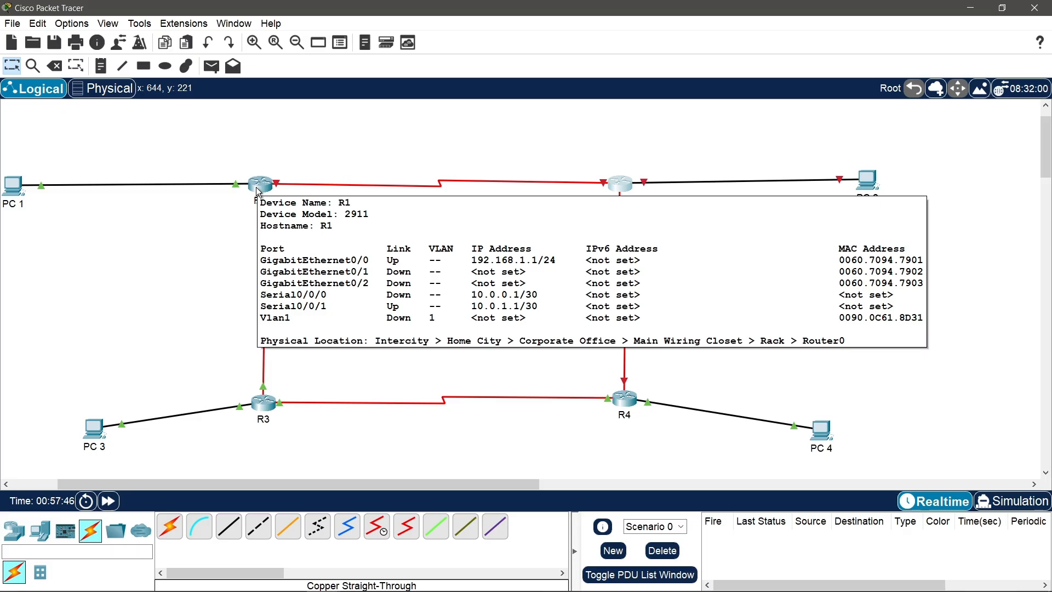
{"action": "left_click", "coordinate": [258, 186]}
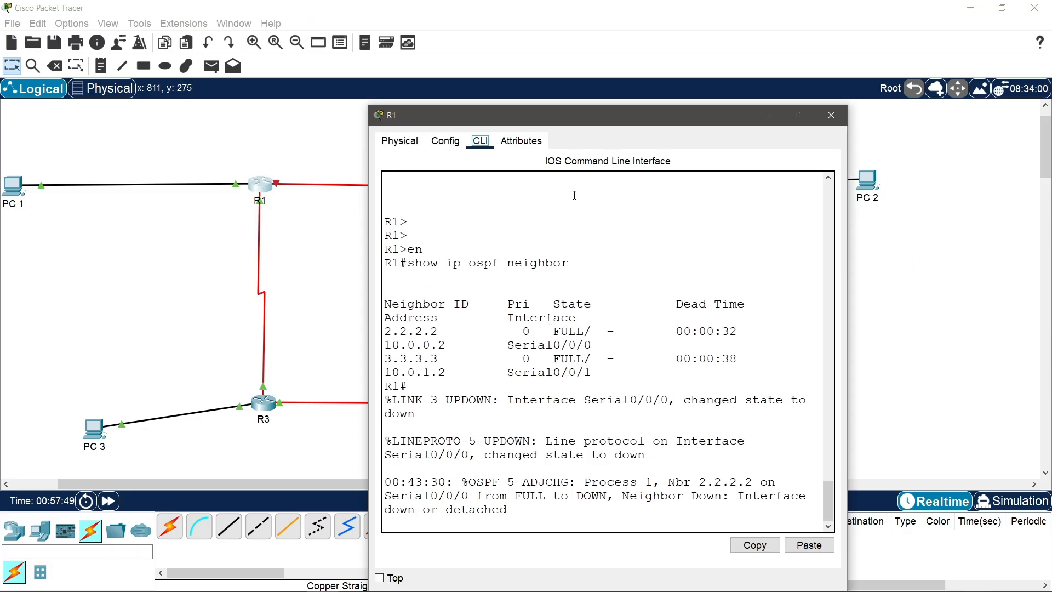
{"action": "left_click", "coordinate": [831, 115]}
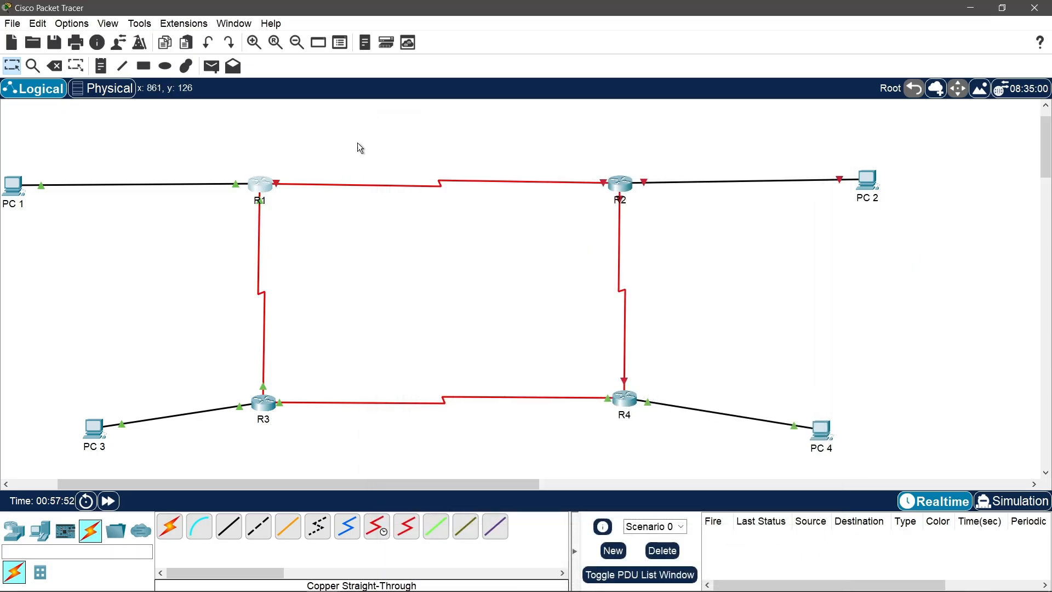
Step: Ping 192.168.4.10 from PC 1's Command Prompt in Realtime mode and minimize its window
{"action": "left_click", "coordinate": [12, 189]}
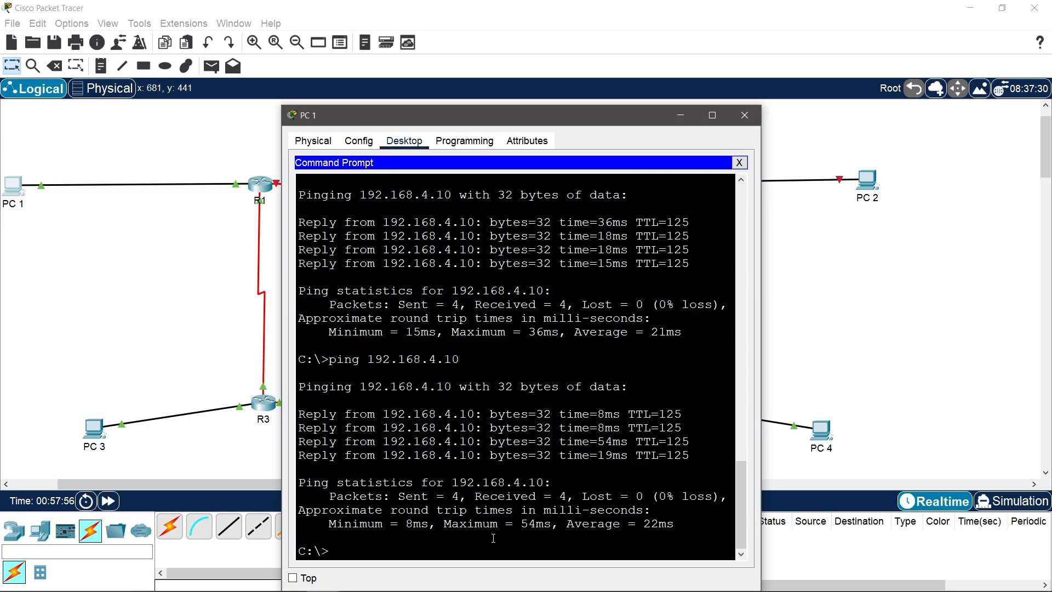
{"action": "key", "text": "Up"}
{"action": "key", "text": "Return"}
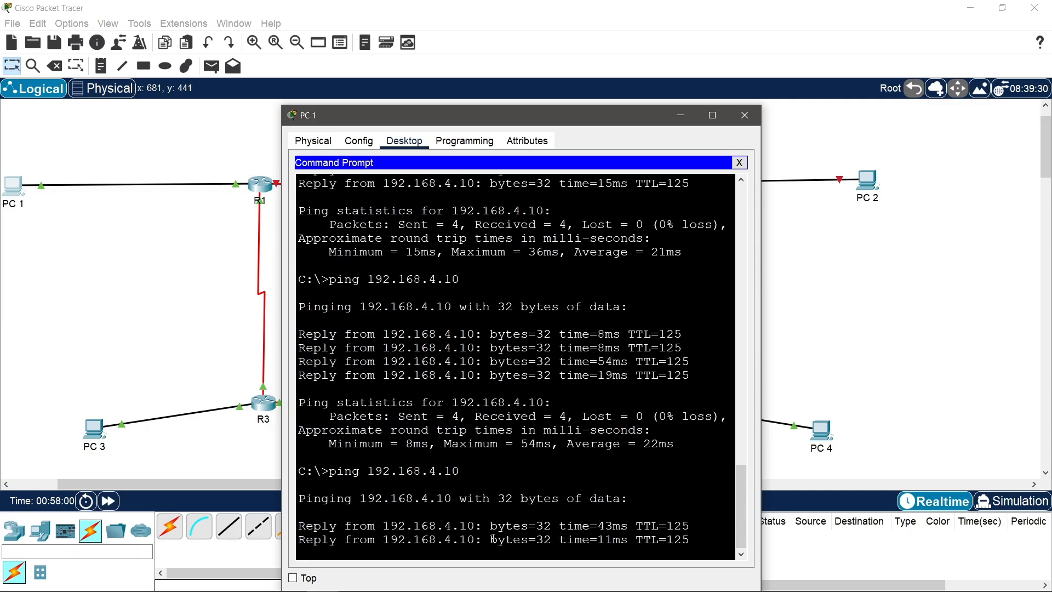
{"action": "left_click", "coordinate": [1025, 517]}
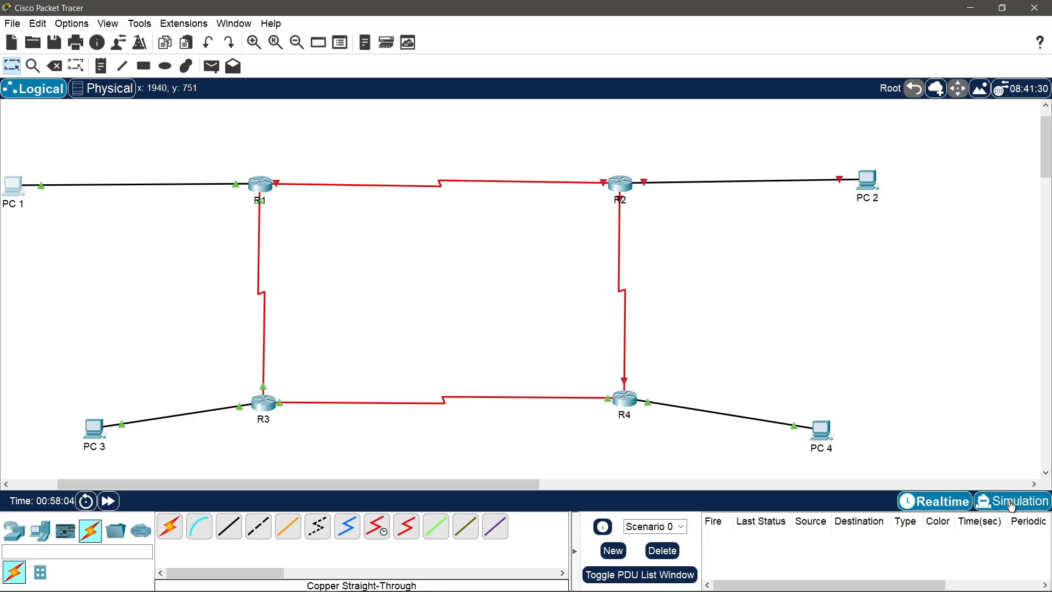
Step: Ping 192.168.4.10 from PC 1 in Simulation mode and play the packet's path, returning to Realtime mode when done
{"action": "left_click", "coordinate": [1012, 500]}
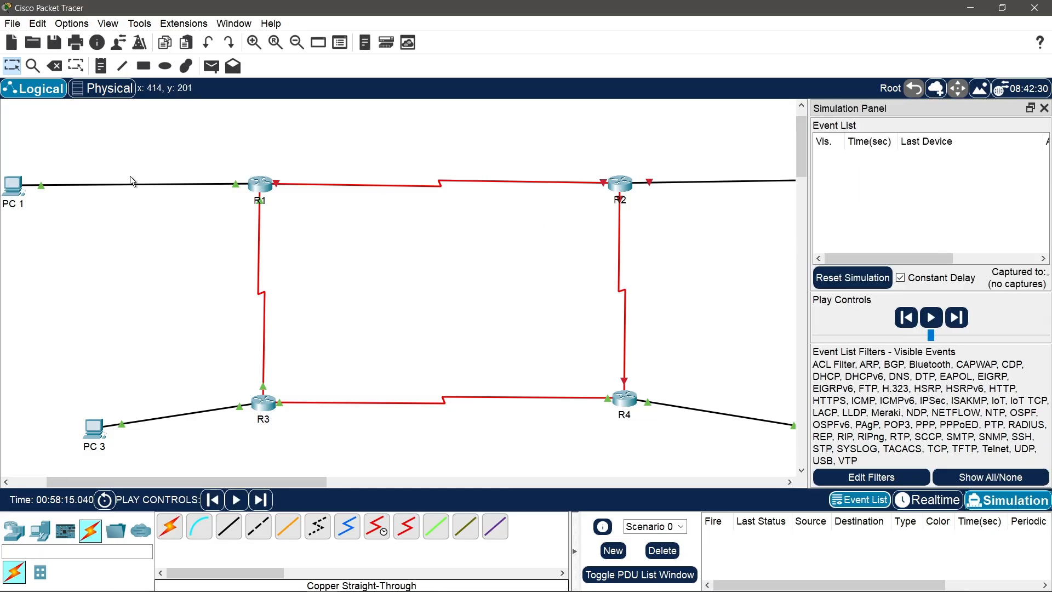
{"action": "left_click", "coordinate": [15, 189]}
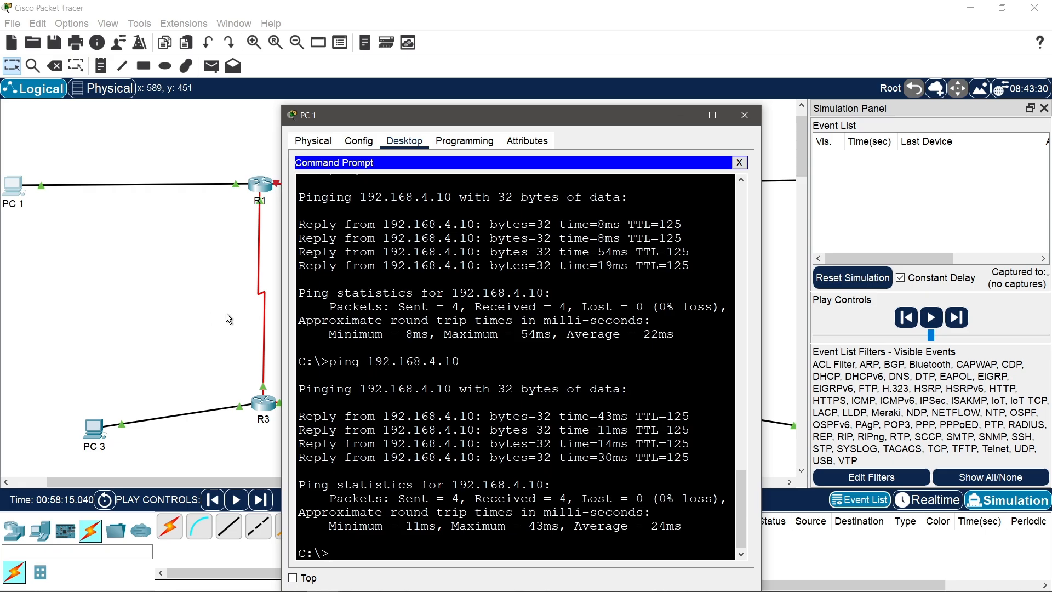
{"action": "key", "text": "Up"}
{"action": "key", "text": "Return"}
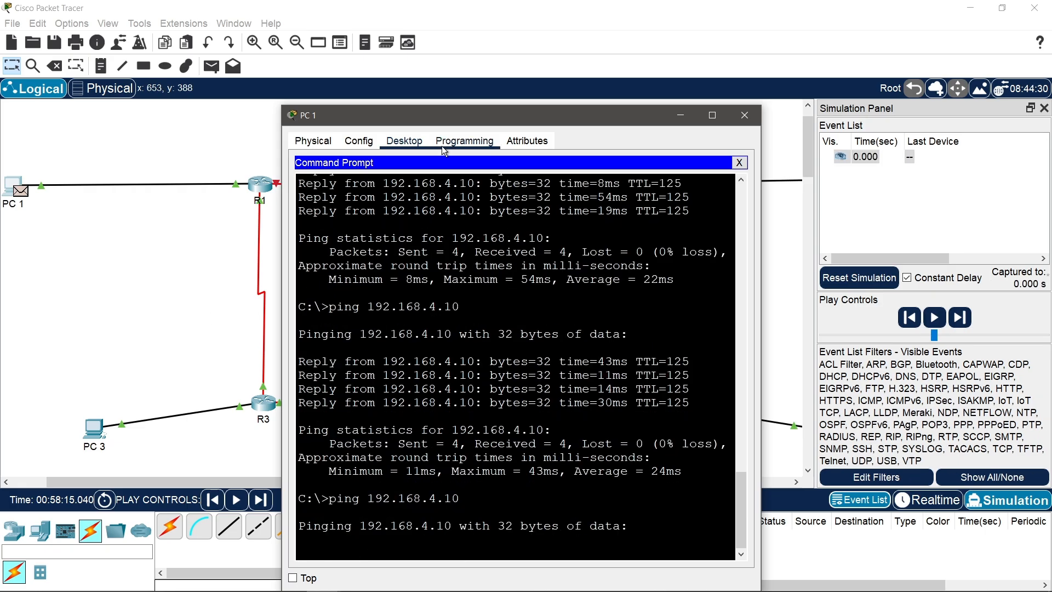
{"action": "left_click", "coordinate": [683, 115]}
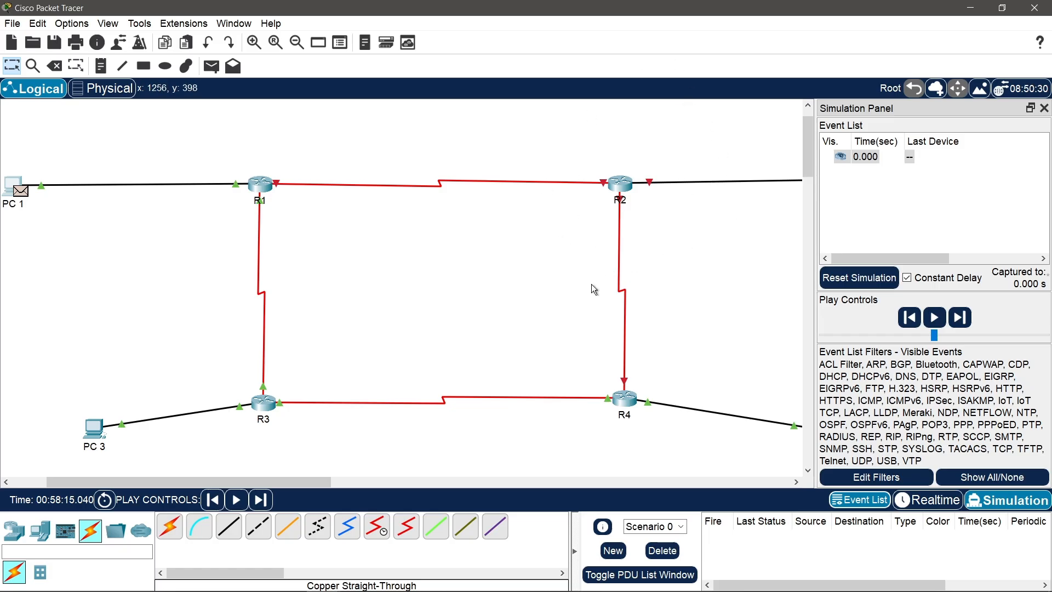
{"action": "left_click", "coordinate": [932, 319]}
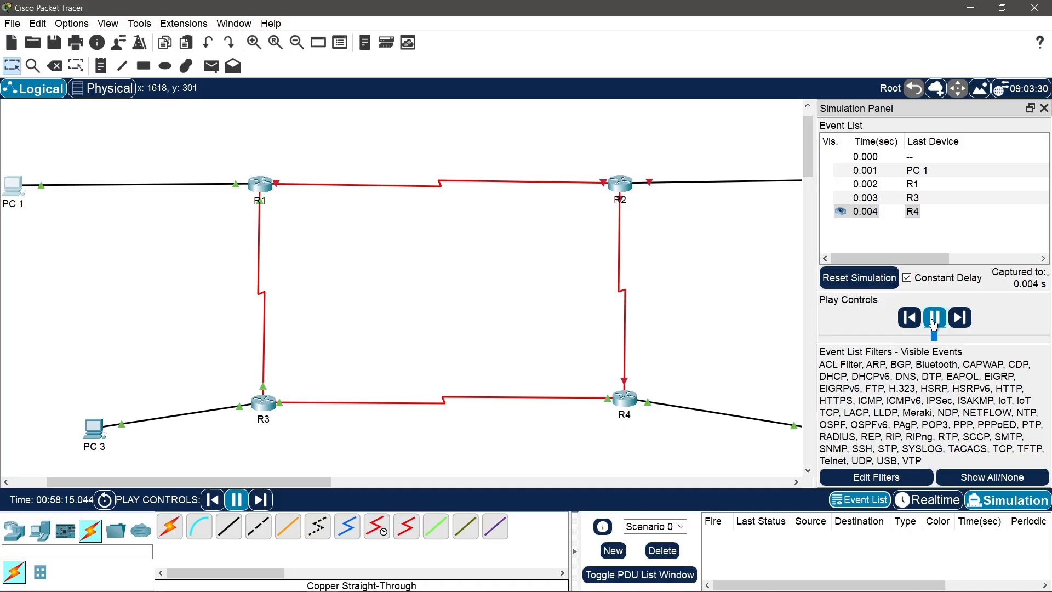
{"action": "left_click", "coordinate": [933, 508]}
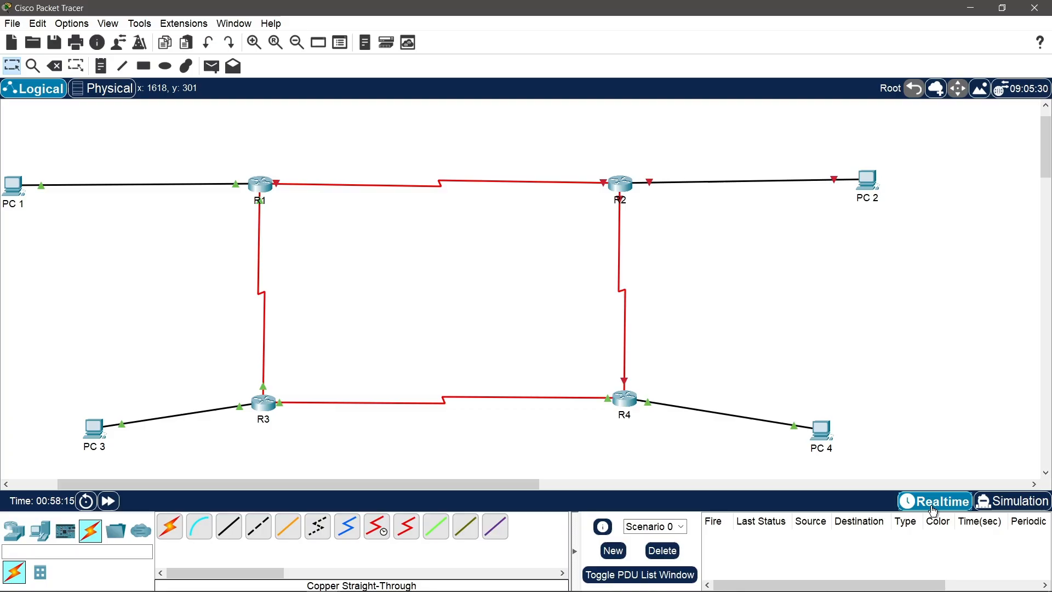
Step: Power off router R3 in its physical device view and close its window
{"action": "left_click", "coordinate": [263, 403]}
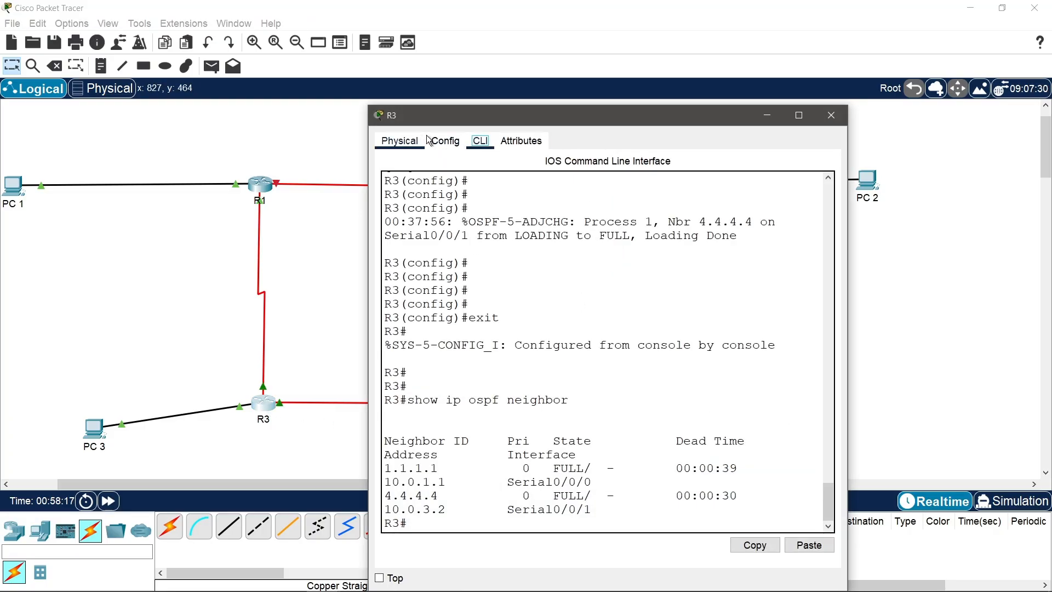
{"action": "left_click", "coordinate": [399, 141]}
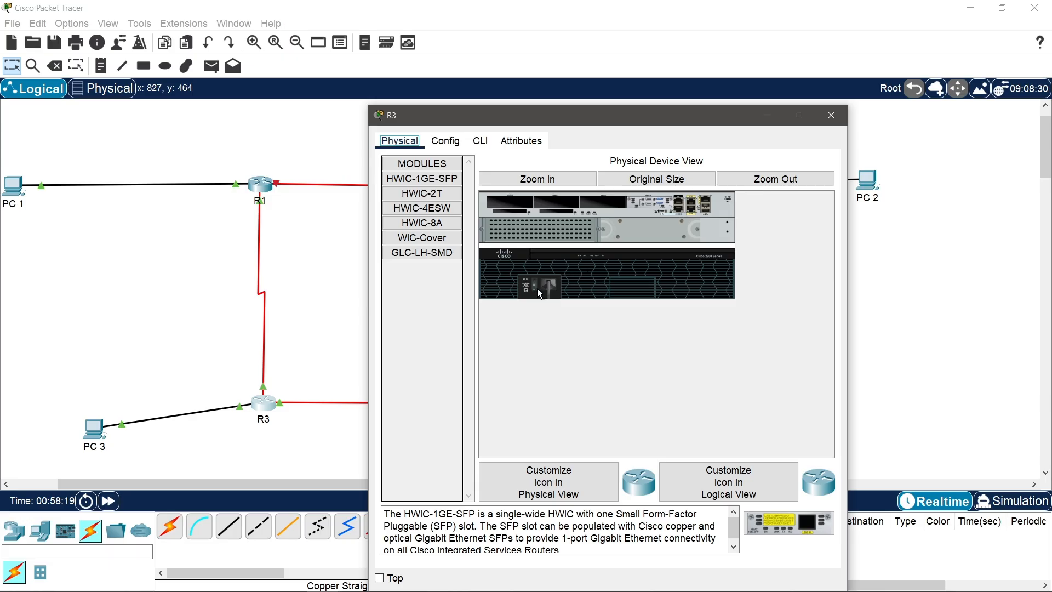
{"action": "left_click", "coordinate": [534, 288]}
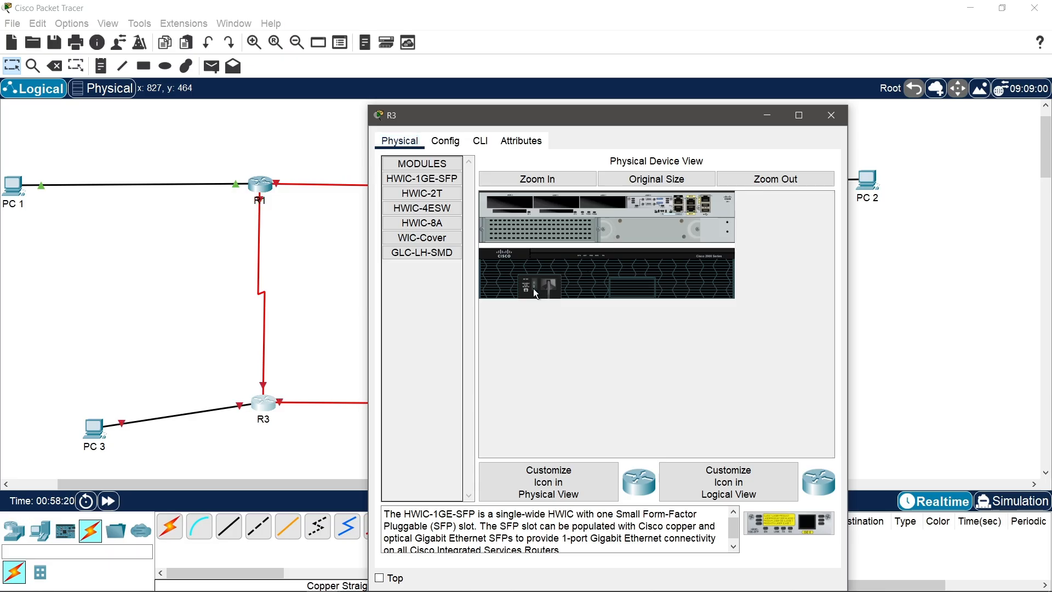
{"action": "left_click", "coordinate": [831, 113]}
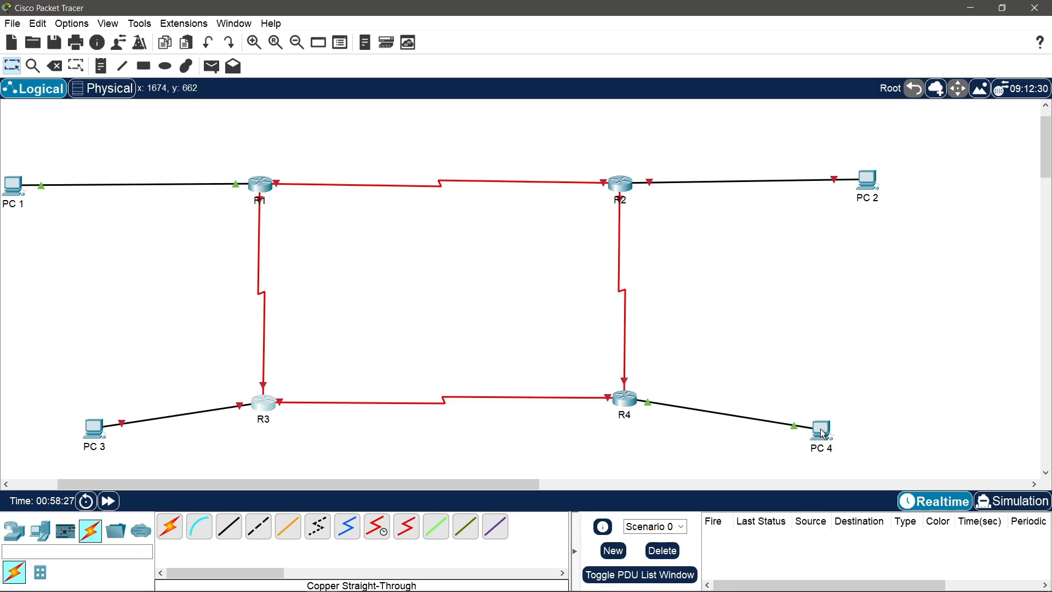
Step: Ping 192.168.4.10 from PC 1's Command Prompt with both R2 and R3 powered off, and close the window
{"action": "left_click", "coordinate": [12, 188]}
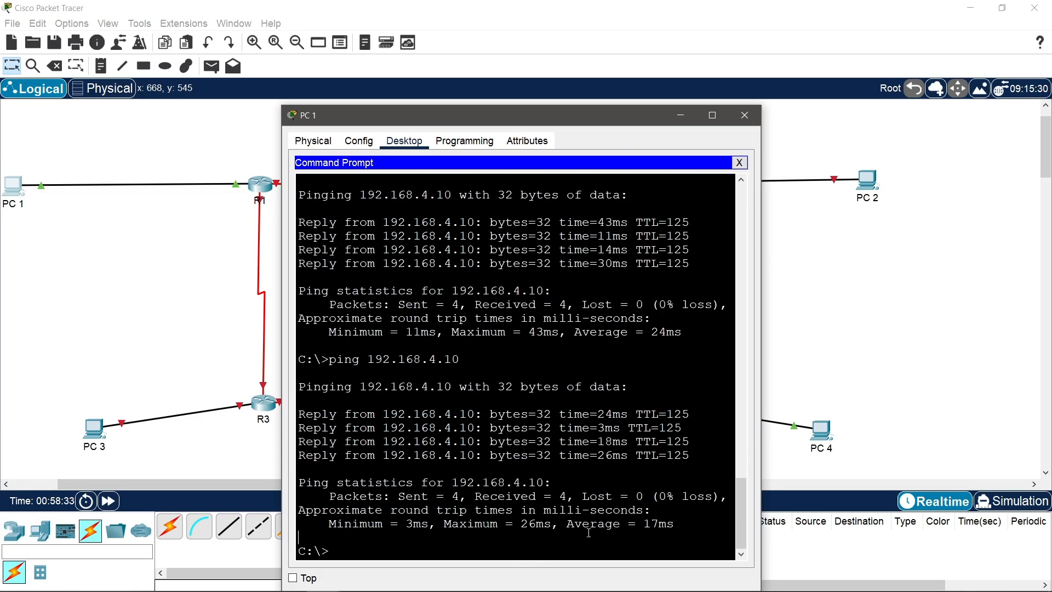
{"action": "key", "text": "Up"}
{"action": "key", "text": "Return"}
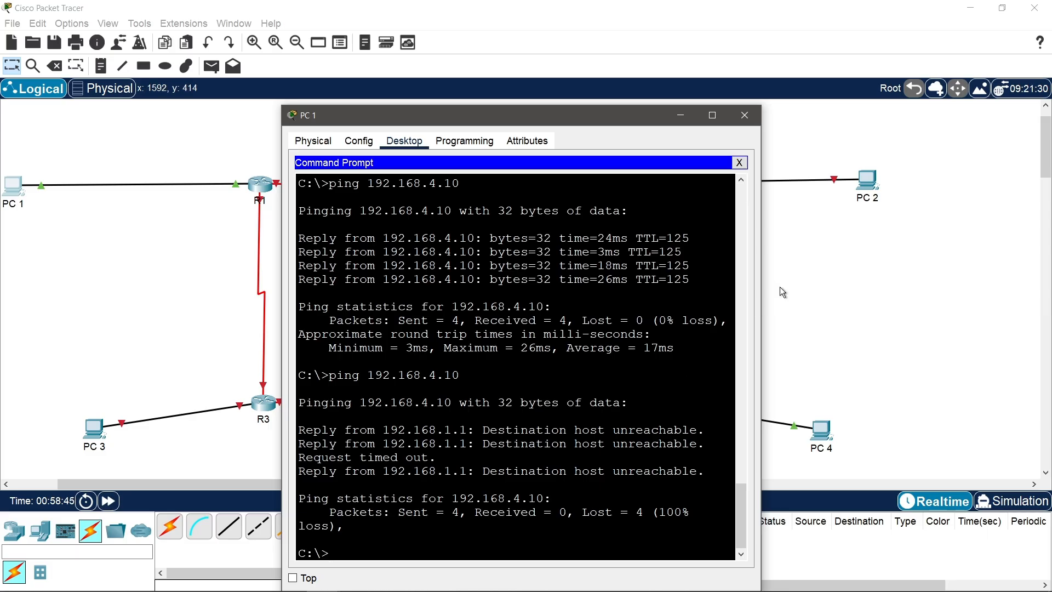
{"action": "left_click", "coordinate": [743, 120]}
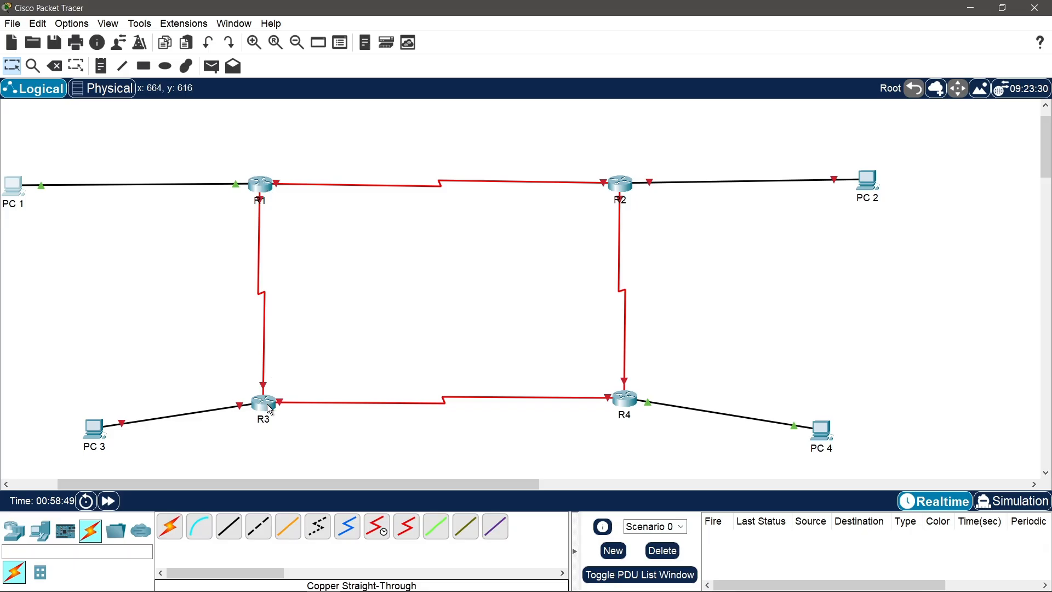
Step: Power off R1, add an HWIC-2T module beside its existing serial card, and power it on, checking the boot output before closing its window
{"action": "left_click", "coordinate": [266, 186]}
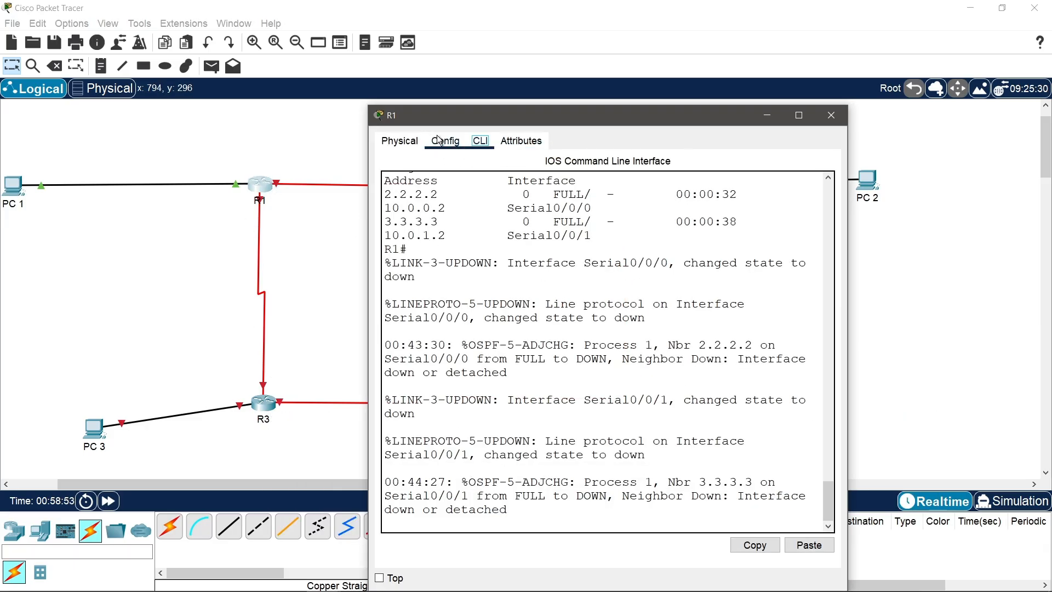
{"action": "left_click", "coordinate": [444, 141]}
{"action": "left_click", "coordinate": [399, 141]}
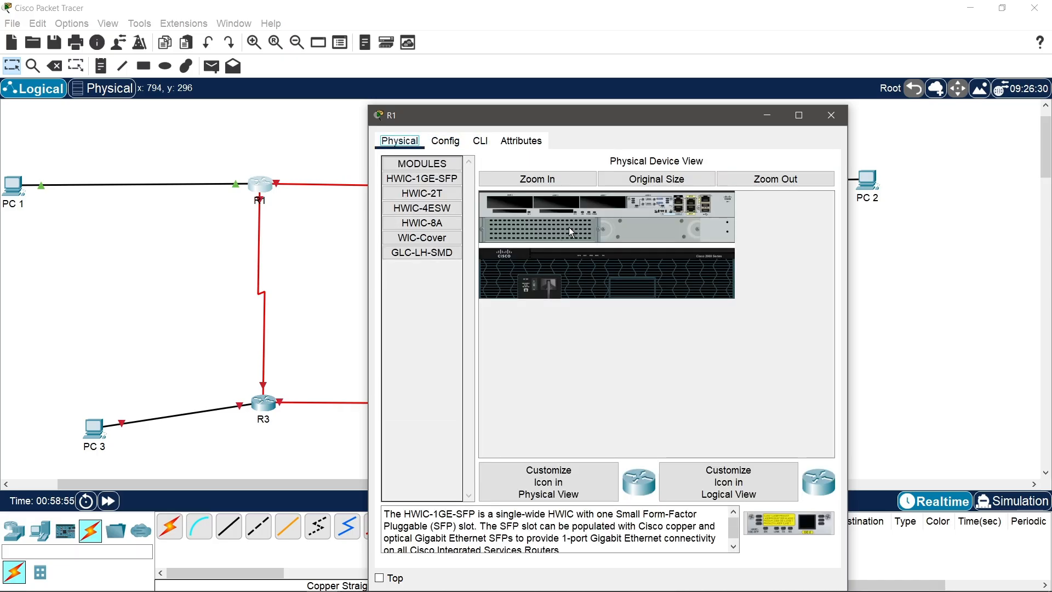
{"action": "left_click", "coordinate": [535, 289]}
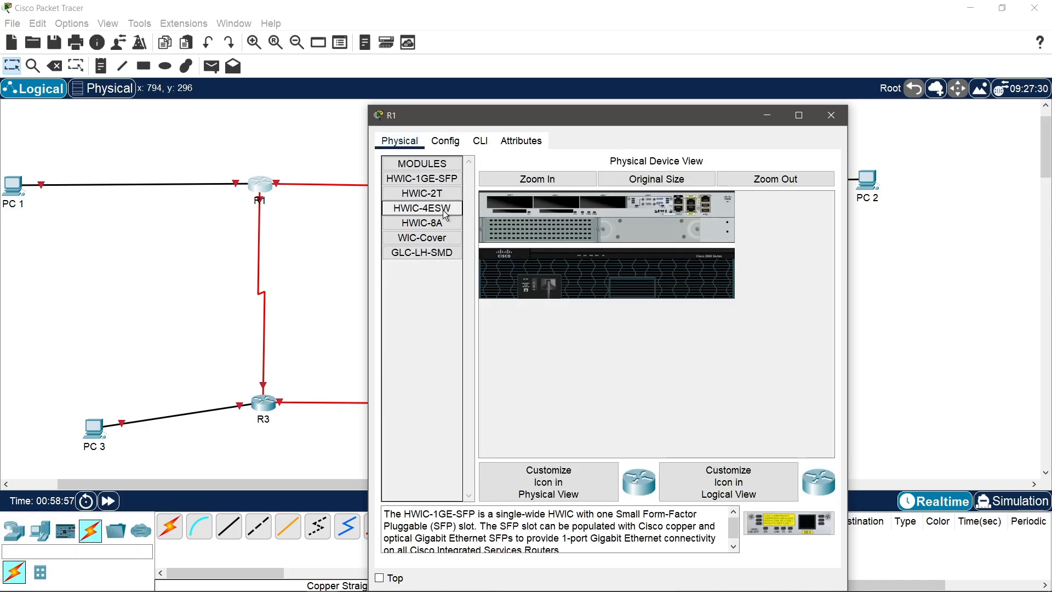
{"action": "left_click_drag", "start_coordinate": [441, 198], "coordinate": [605, 203]}
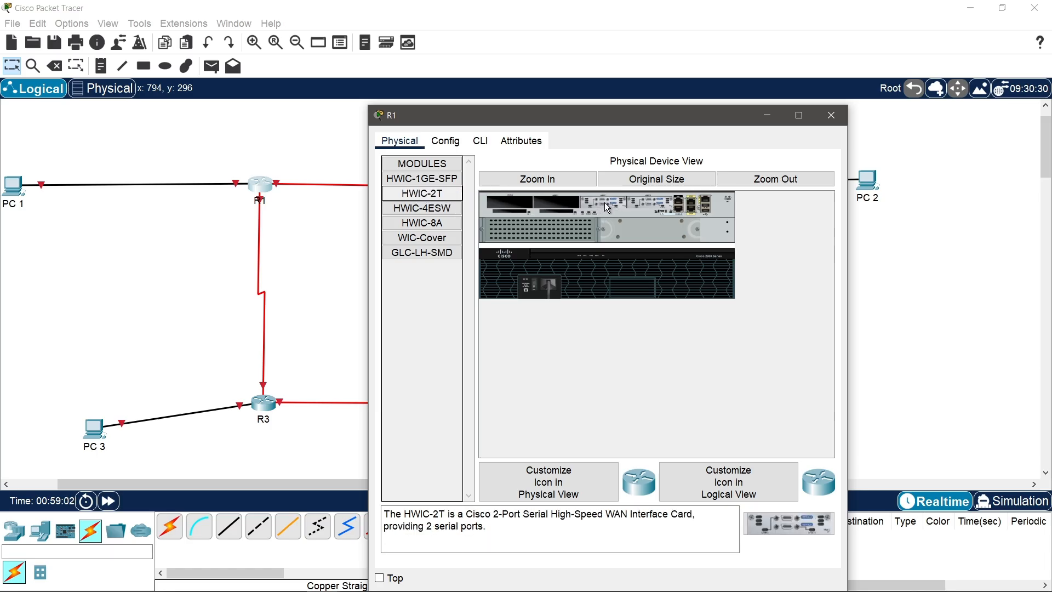
{"action": "left_click", "coordinate": [535, 287]}
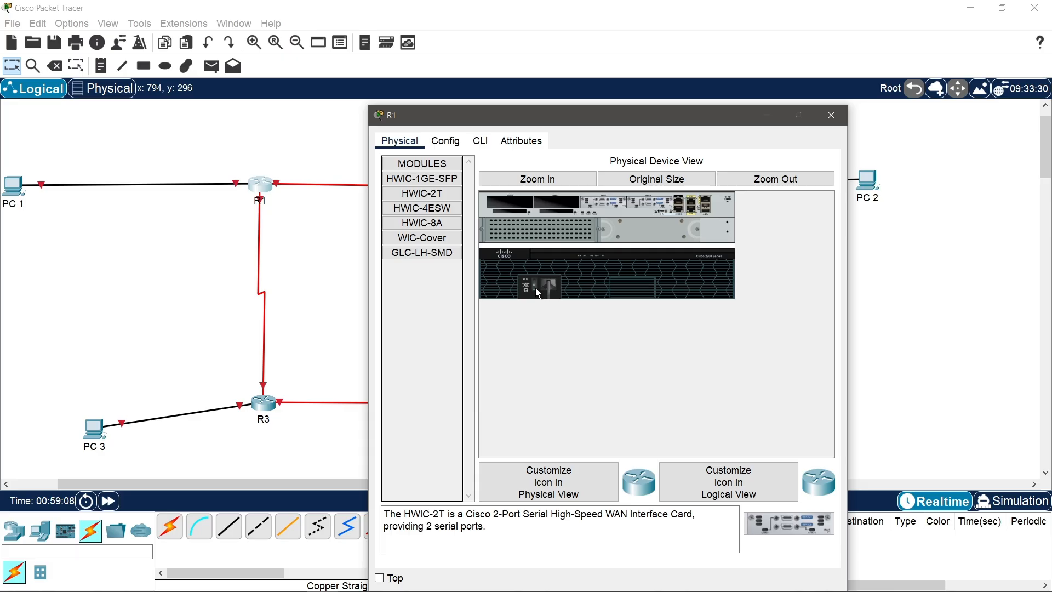
{"action": "left_click", "coordinate": [492, 141]}
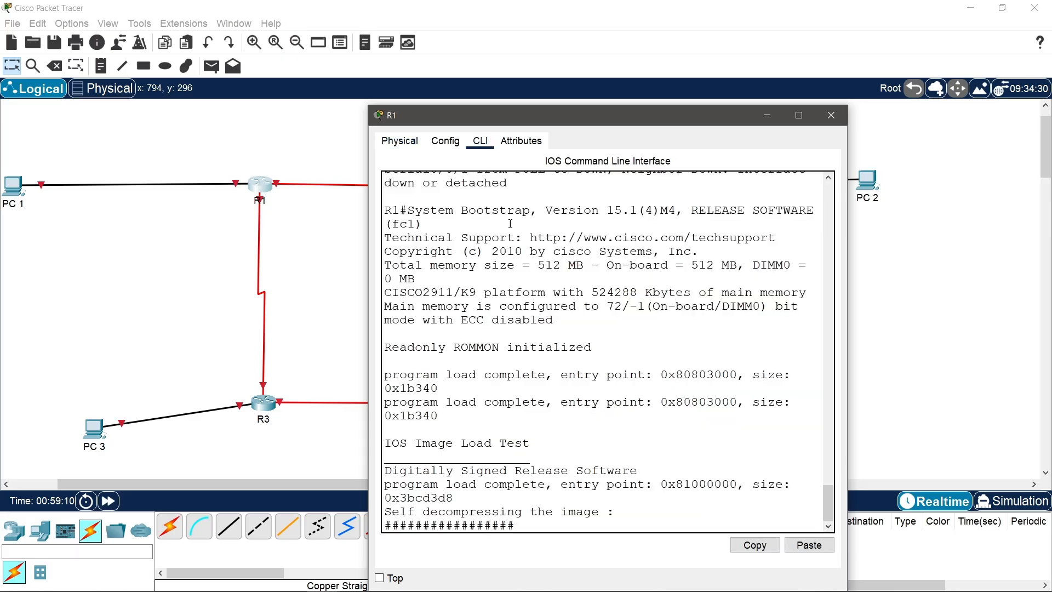
{"action": "left_click", "coordinate": [831, 115]}
Step: Install an HWIC-2T module in the empty slot beside R2's existing serial card and power the router back on, closing its window
{"action": "left_click", "coordinate": [620, 184]}
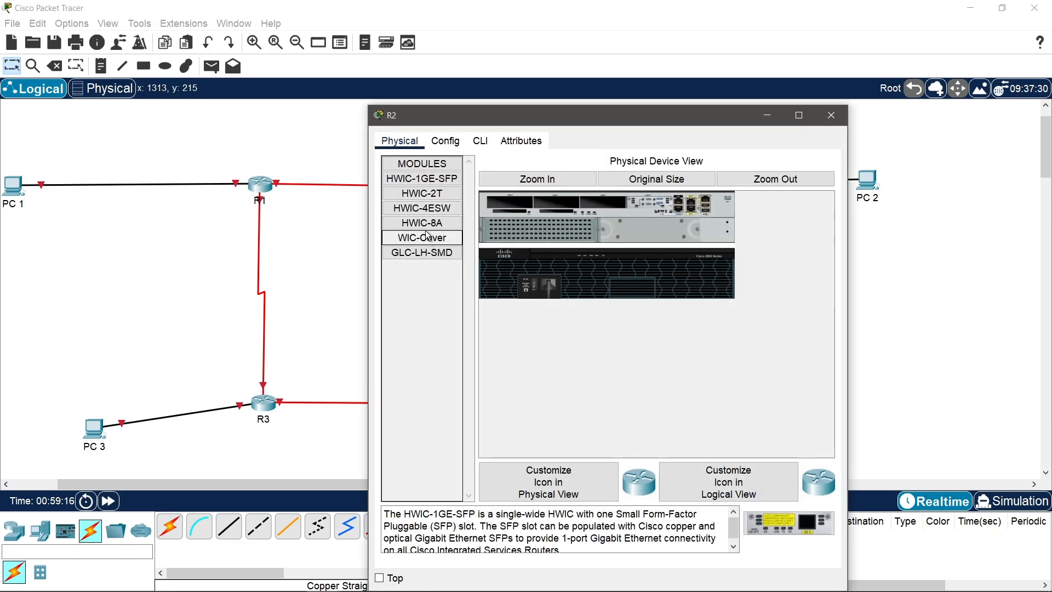
{"action": "left_click_drag", "start_coordinate": [421, 196], "coordinate": [606, 203]}
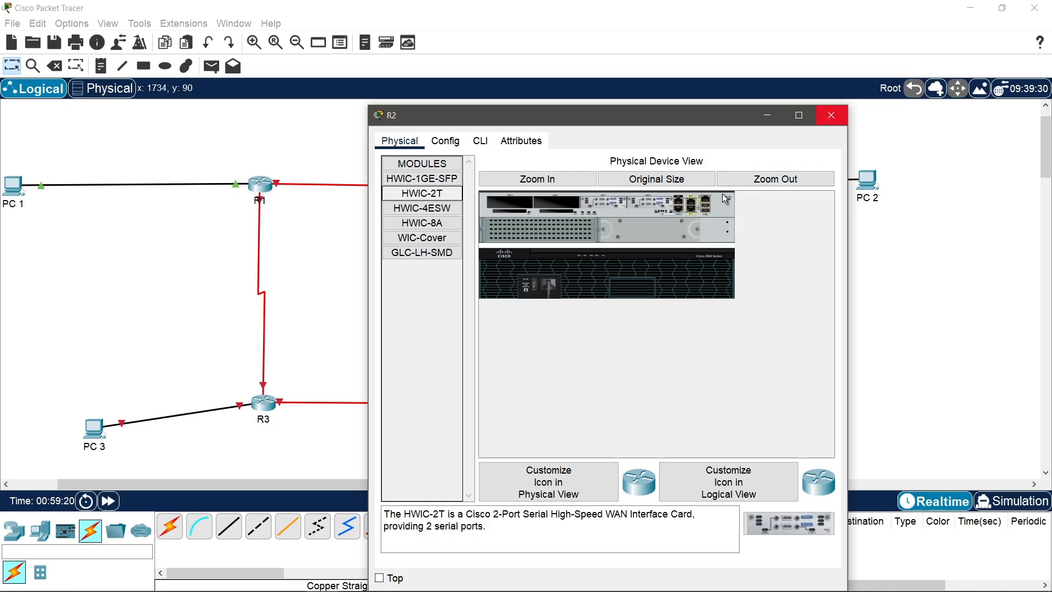
{"action": "left_click", "coordinate": [535, 287]}
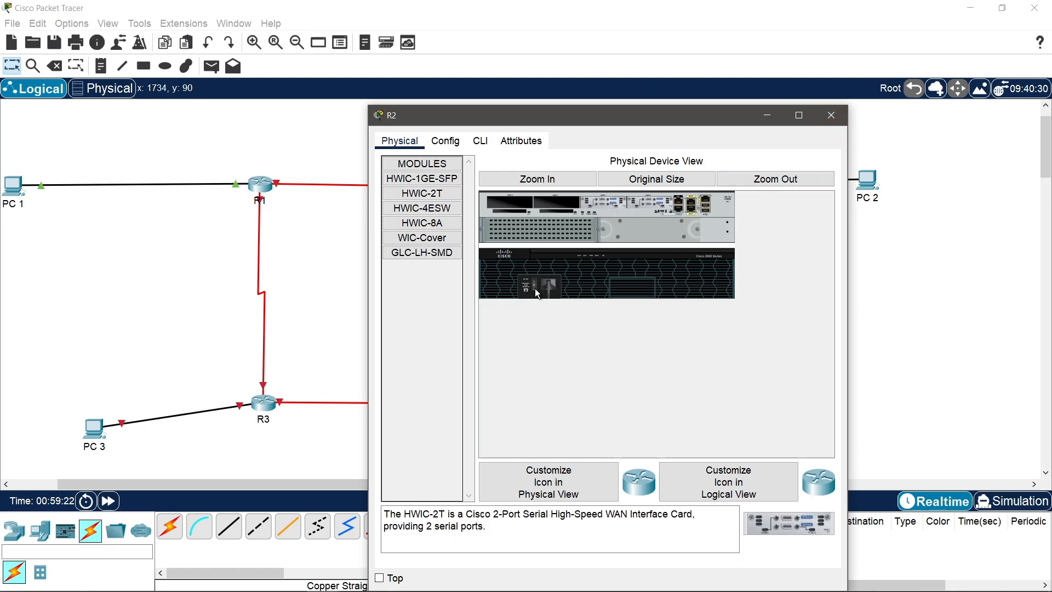
{"action": "left_click", "coordinate": [838, 123]}
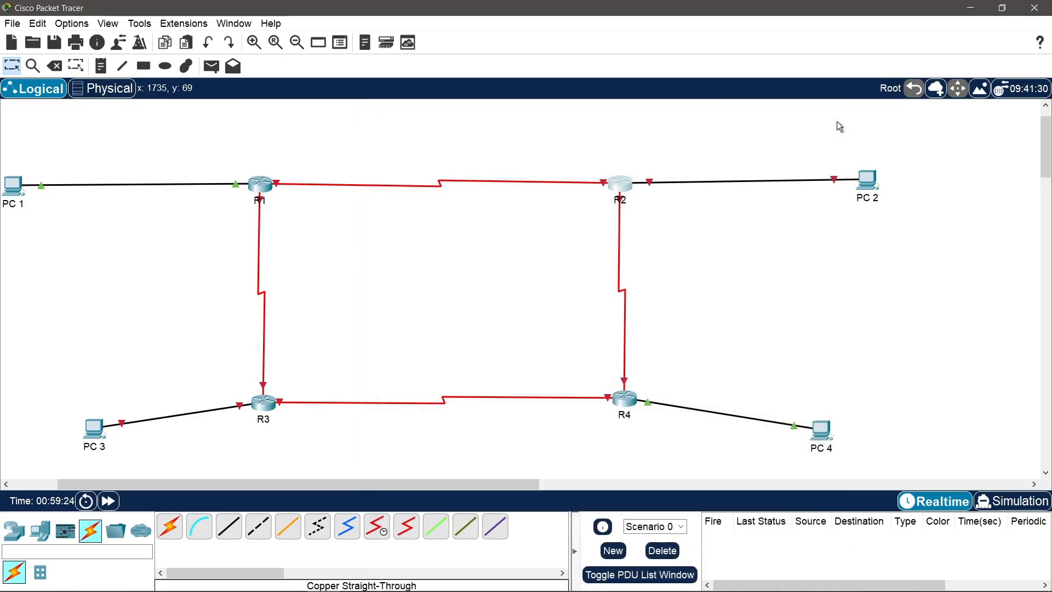
Step: Power-cycle R4 to install an HWIC-2T module in the empty slot beside its existing serial card, and close its window
{"action": "left_click", "coordinate": [630, 403]}
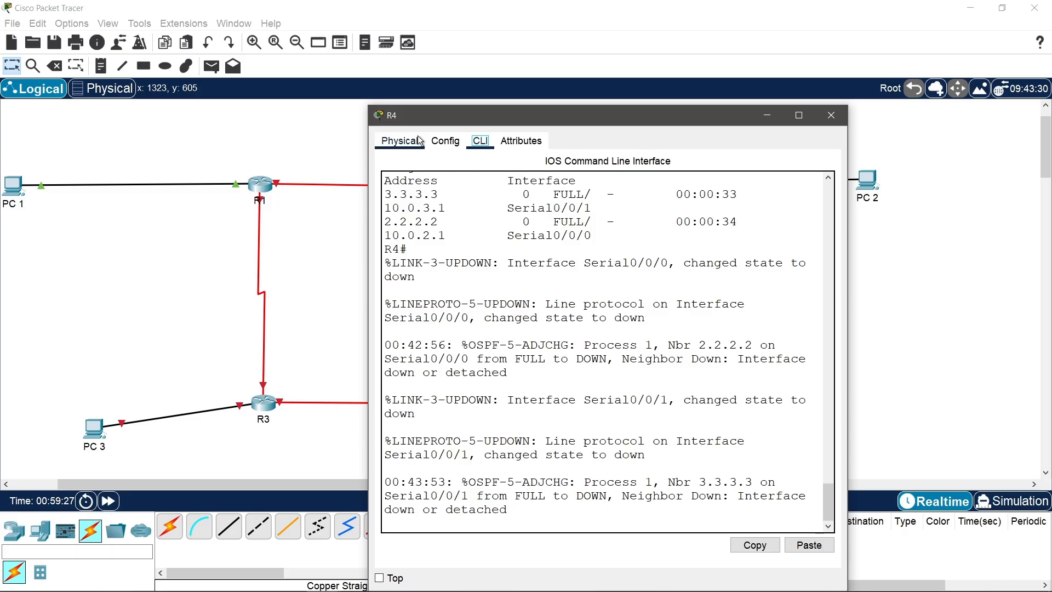
{"action": "left_click", "coordinate": [415, 141]}
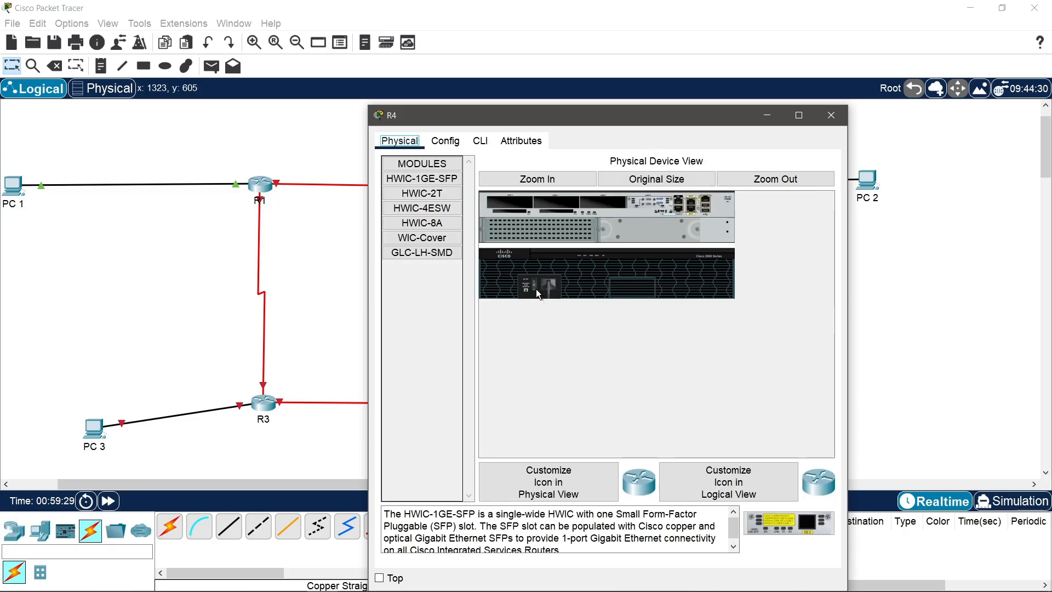
{"action": "left_click_drag", "start_coordinate": [423, 193], "coordinate": [604, 205]}
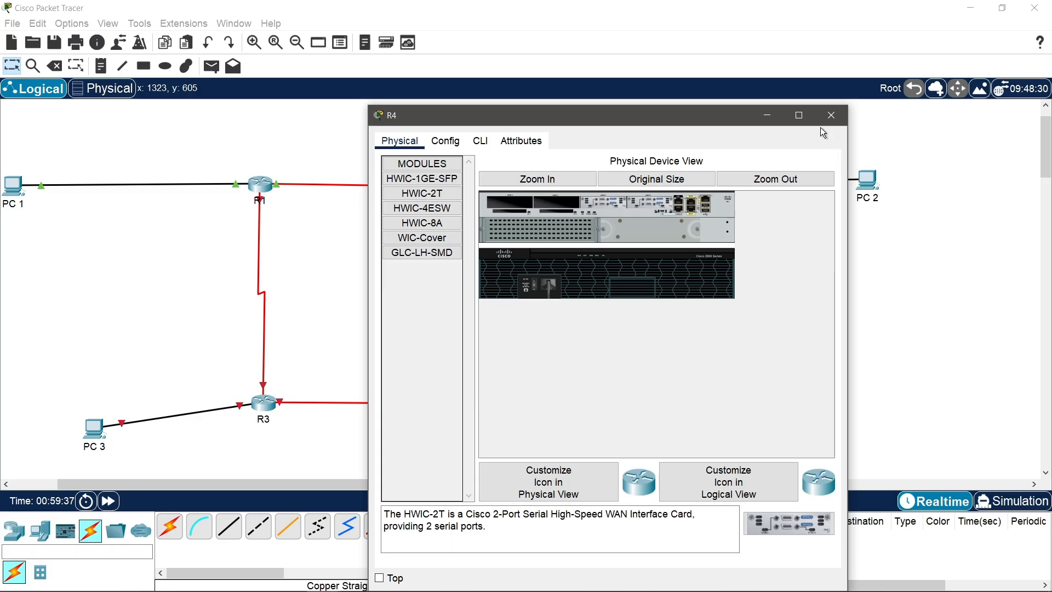
{"action": "left_click", "coordinate": [831, 118]}
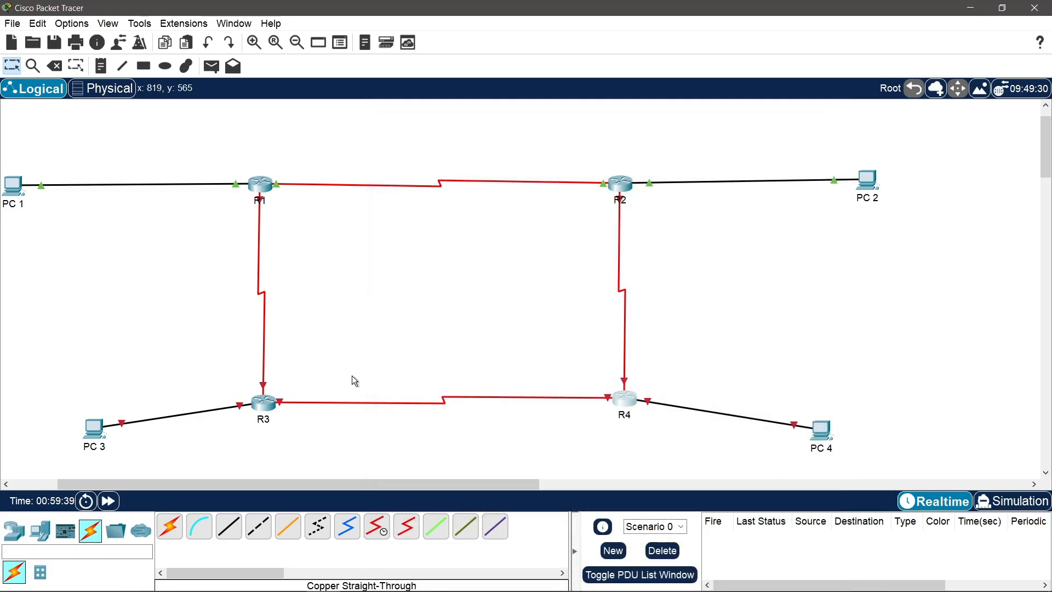
Step: Install an HWIC-2T module in the empty slot beside R3's existing serial card and power the router back on, closing its window
{"action": "left_click", "coordinate": [268, 411]}
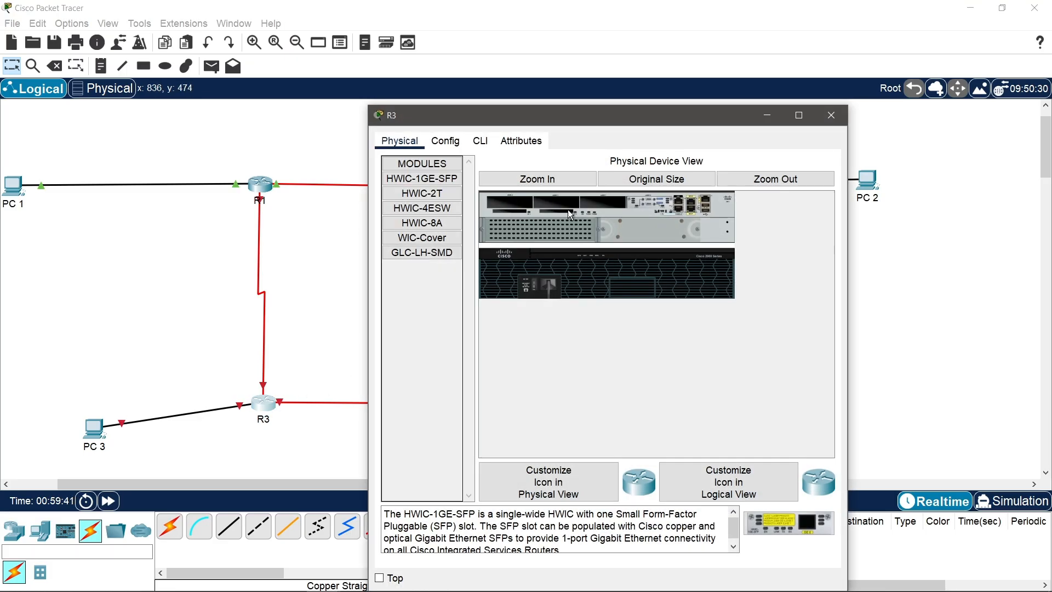
{"action": "left_click_drag", "start_coordinate": [421, 194], "coordinate": [604, 200]}
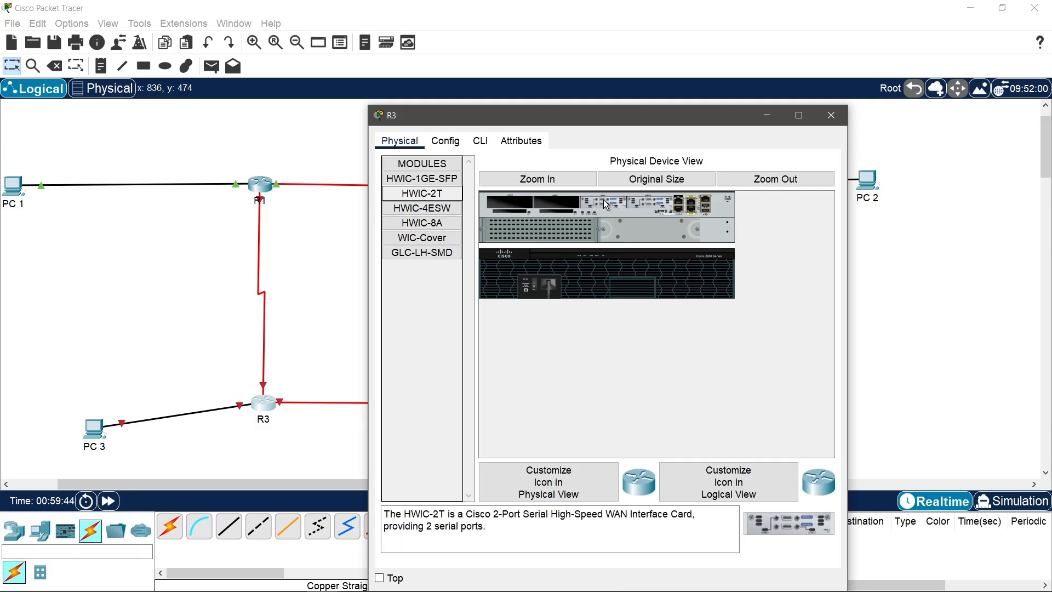
{"action": "left_click", "coordinate": [535, 285]}
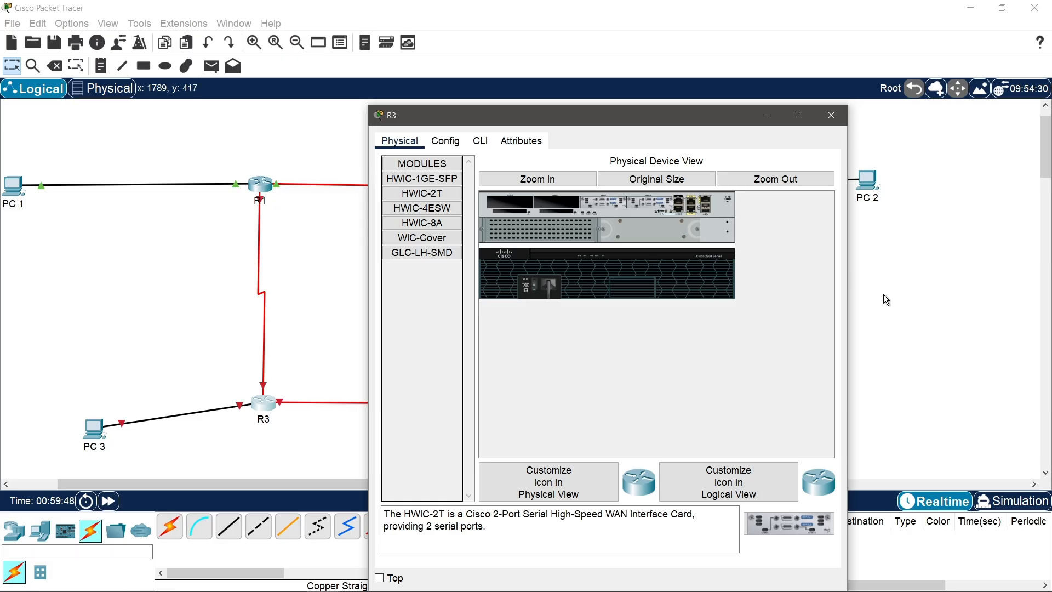
{"action": "left_click", "coordinate": [831, 116]}
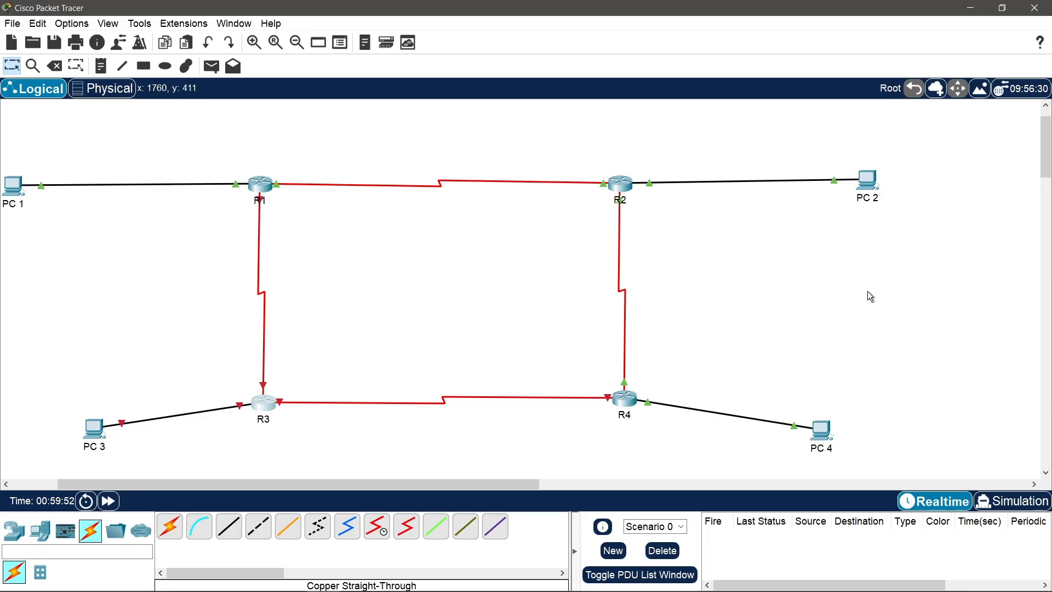
Step: Connect R1's Serial0/1/0 to R4's Serial0/1/0 with a Serial DCE cable, starting the cable at R1
{"action": "left_click", "coordinate": [265, 404]}
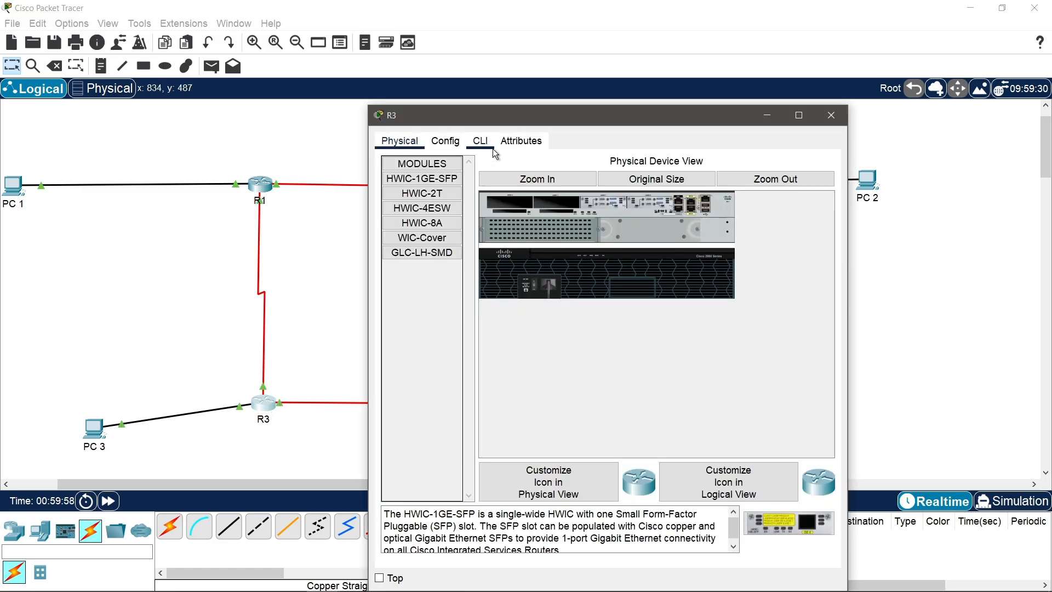
{"action": "left_click", "coordinate": [840, 121]}
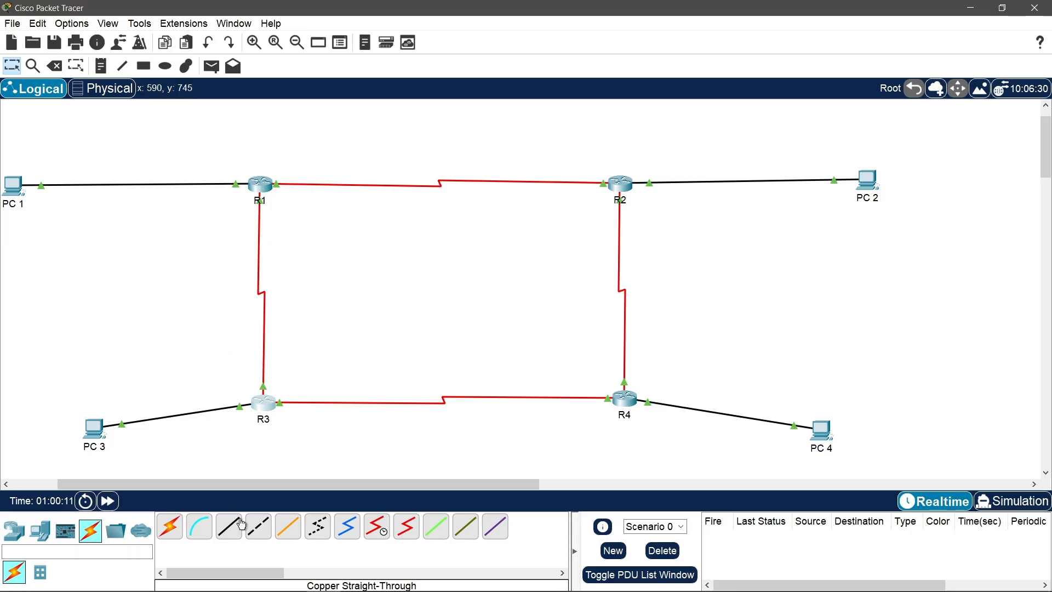
{"action": "left_click", "coordinate": [378, 529]}
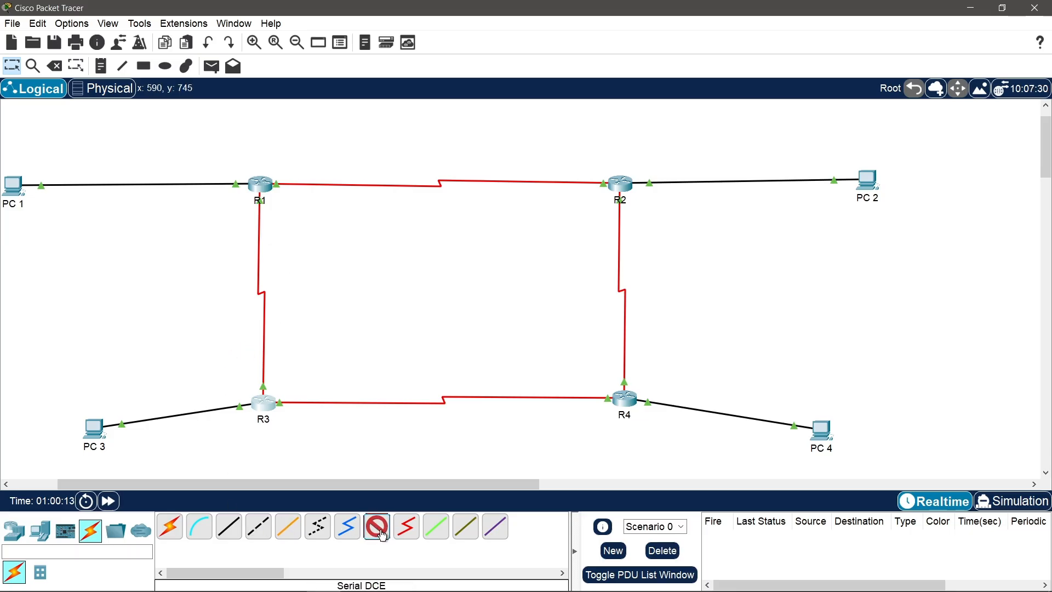
{"action": "left_click", "coordinate": [269, 195]}
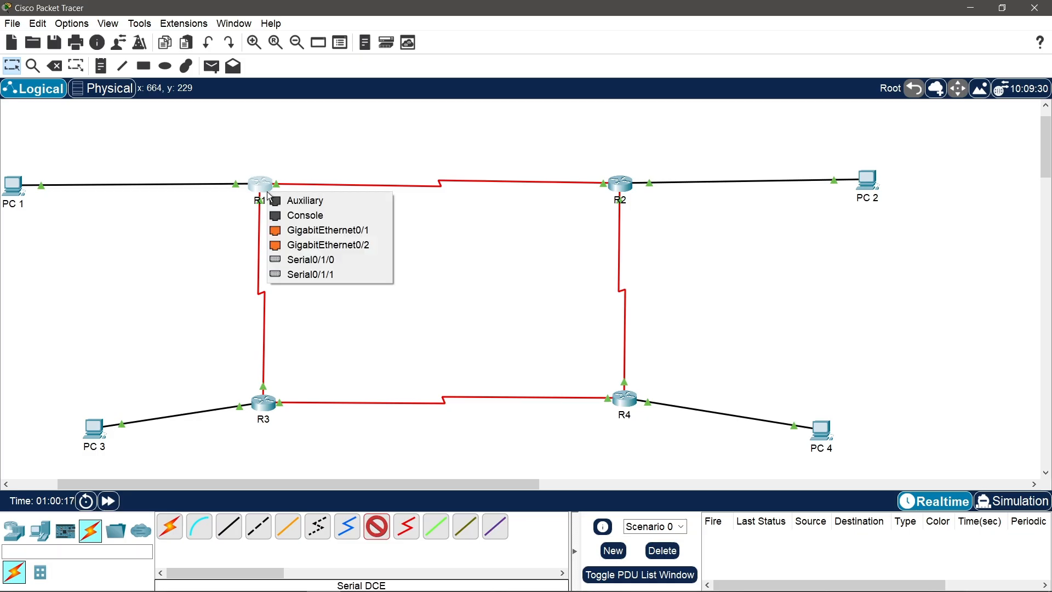
{"action": "left_click", "coordinate": [325, 259]}
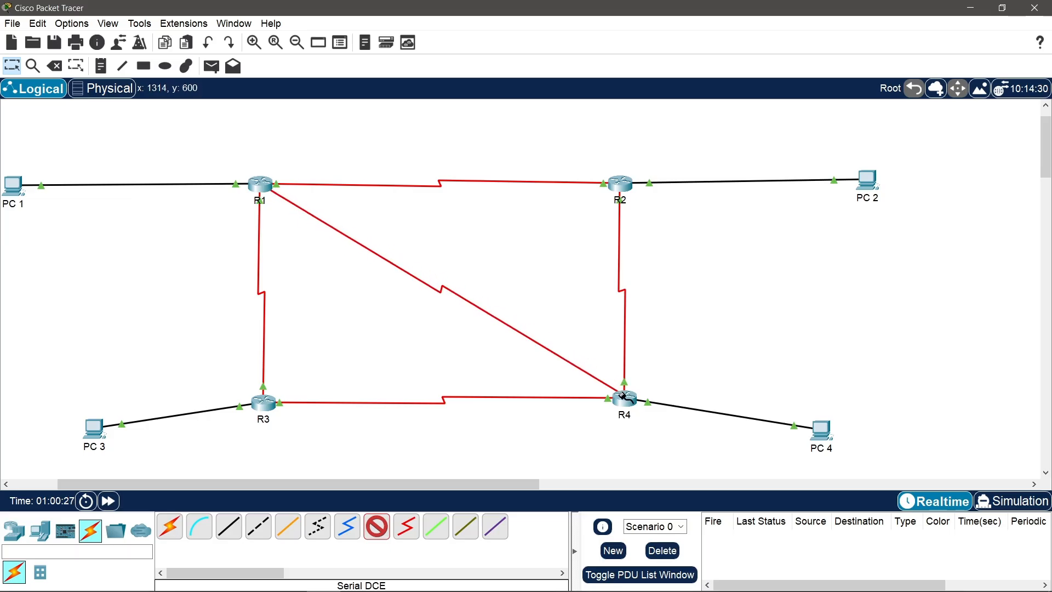
{"action": "left_click", "coordinate": [625, 398]}
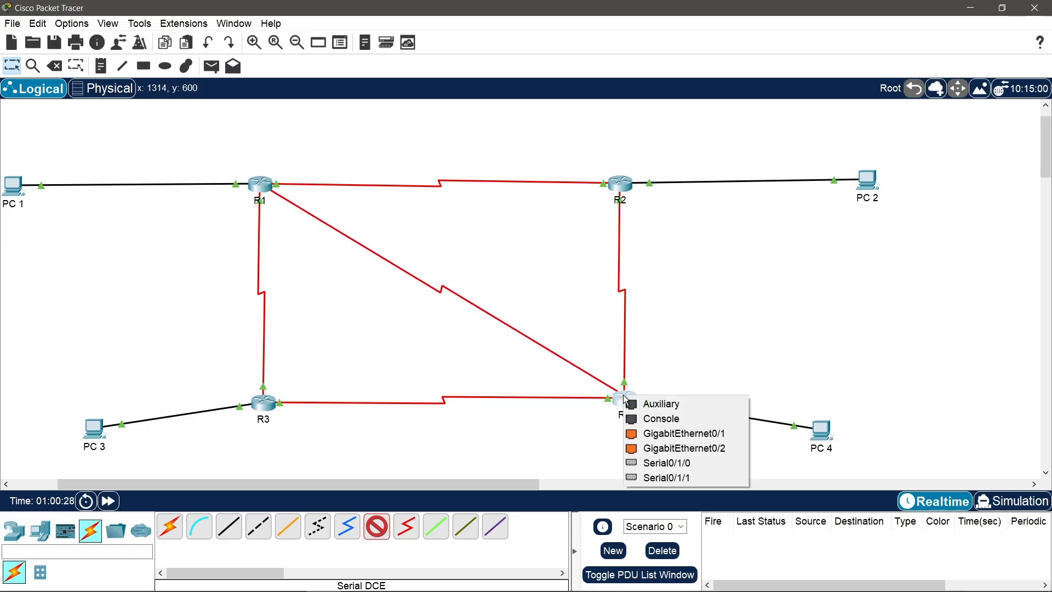
{"action": "left_click", "coordinate": [665, 463]}
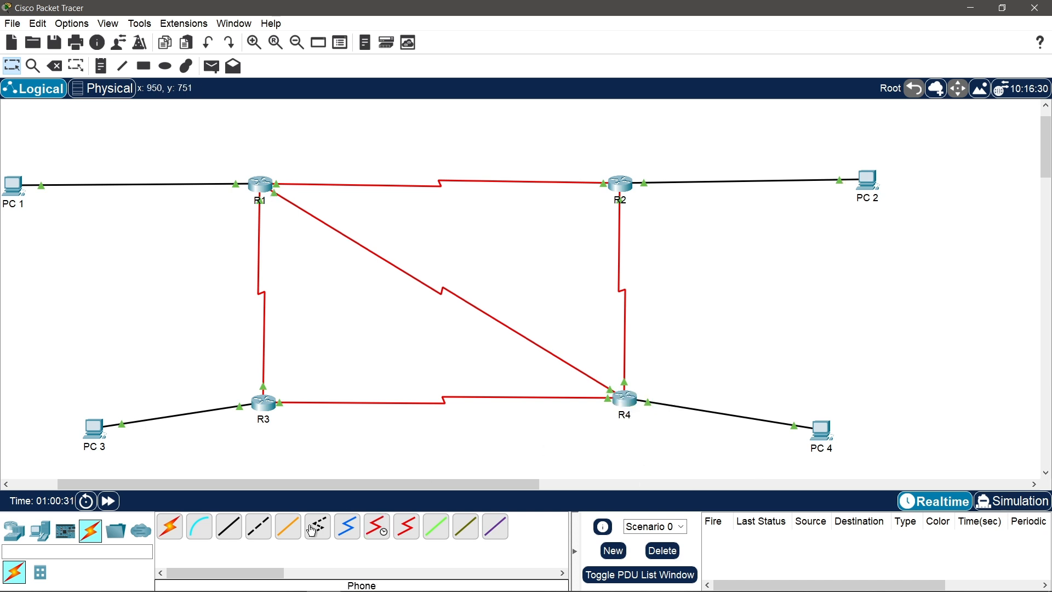
Step: Connect R2's Serial0/1/0 to R3's Serial0/1/0 with a Serial DCE cable, starting the cable at R2
{"action": "left_click", "coordinate": [377, 527]}
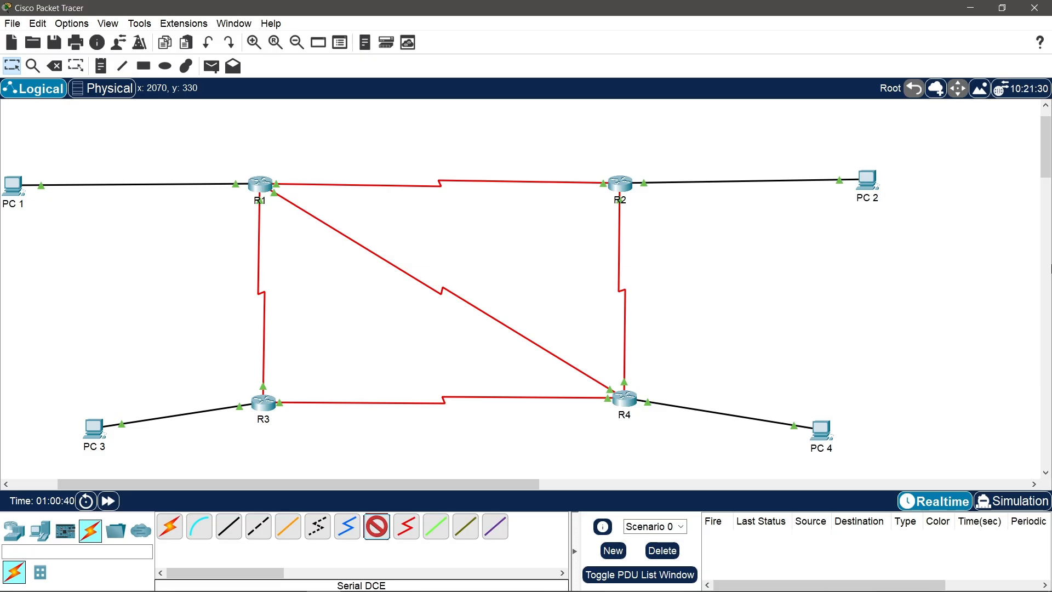
{"action": "left_click", "coordinate": [620, 182]}
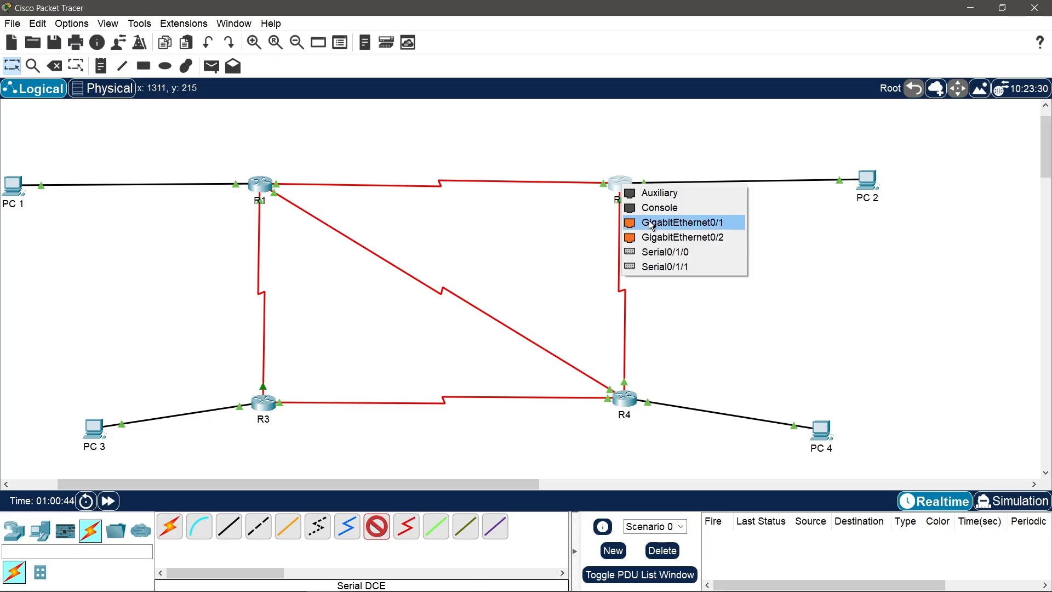
{"action": "left_click", "coordinate": [675, 256]}
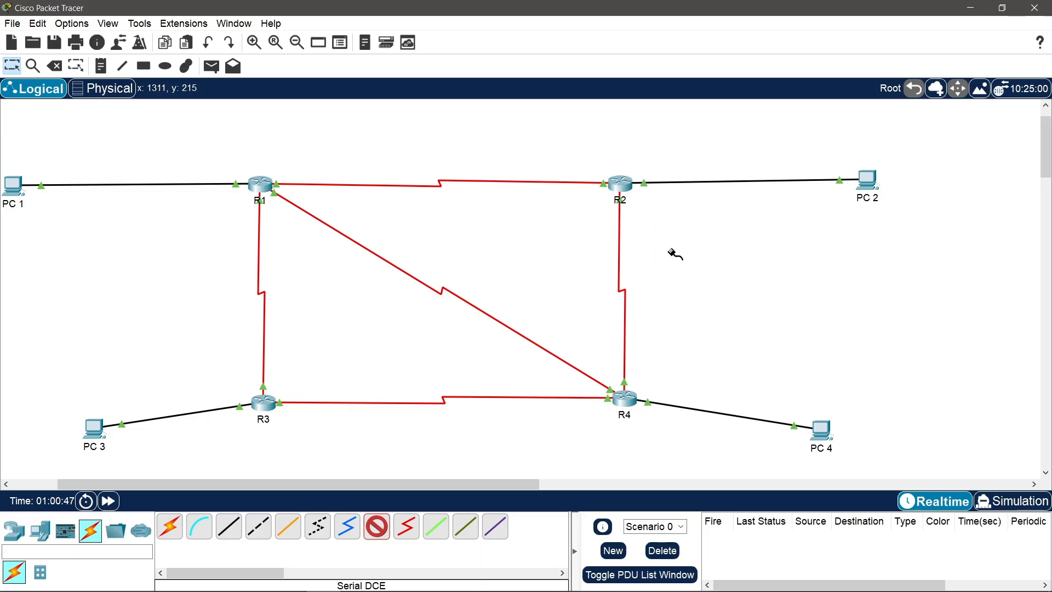
{"action": "left_click", "coordinate": [268, 400]}
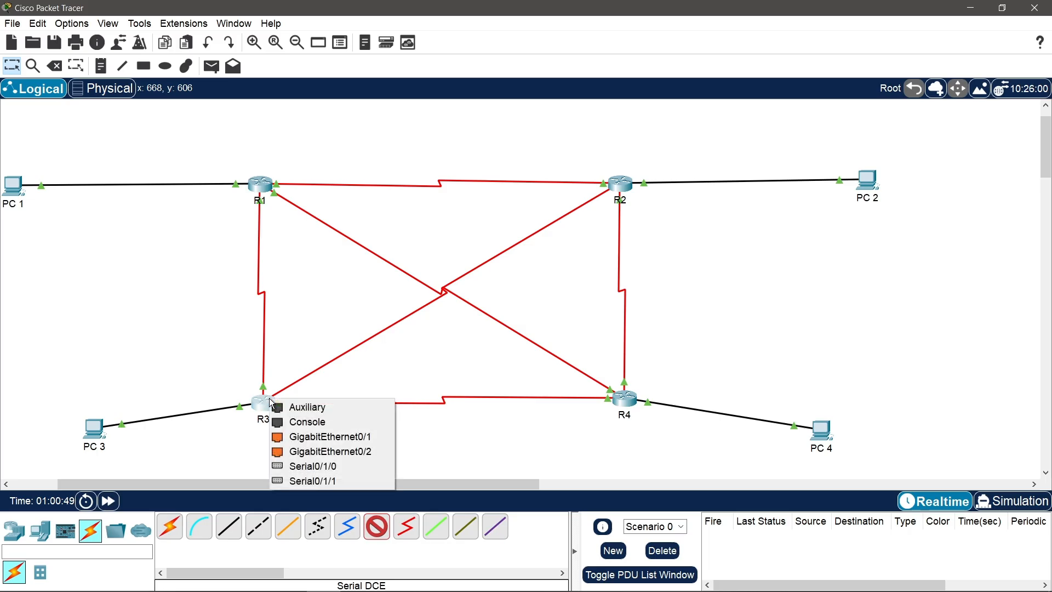
{"action": "left_click", "coordinate": [315, 466]}
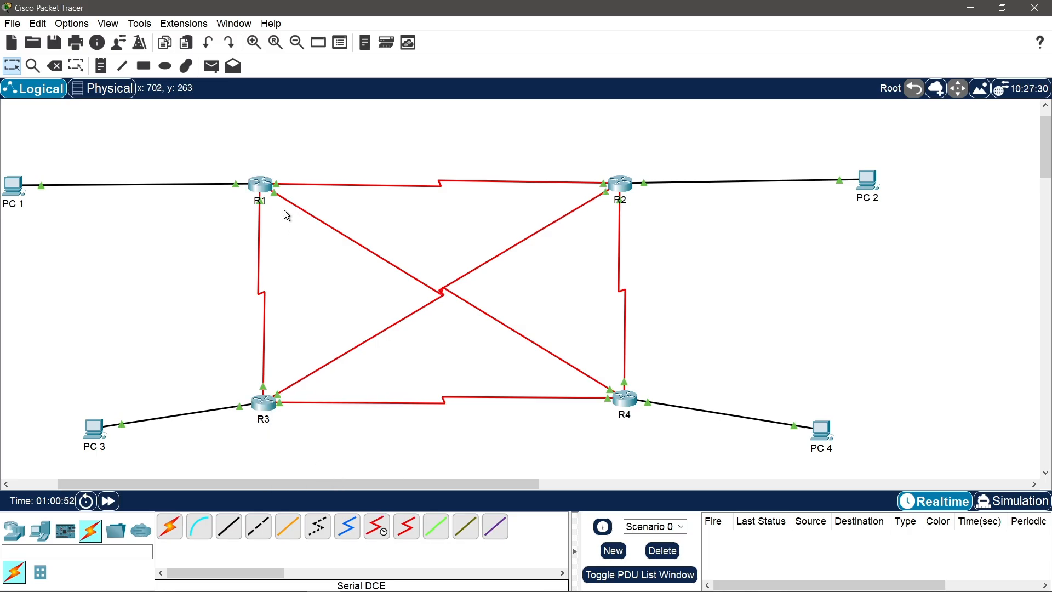
Step: Open R1's command line and enter privileged mode and global configuration mode with en and conf t
{"action": "left_click", "coordinate": [259, 190]}
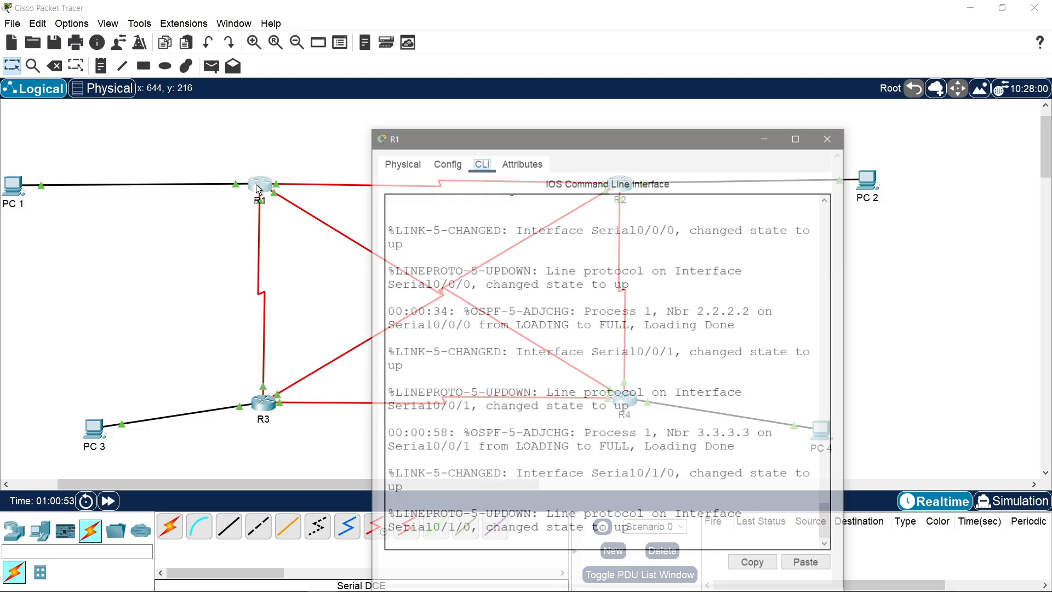
{"action": "left_click", "coordinate": [679, 525]}
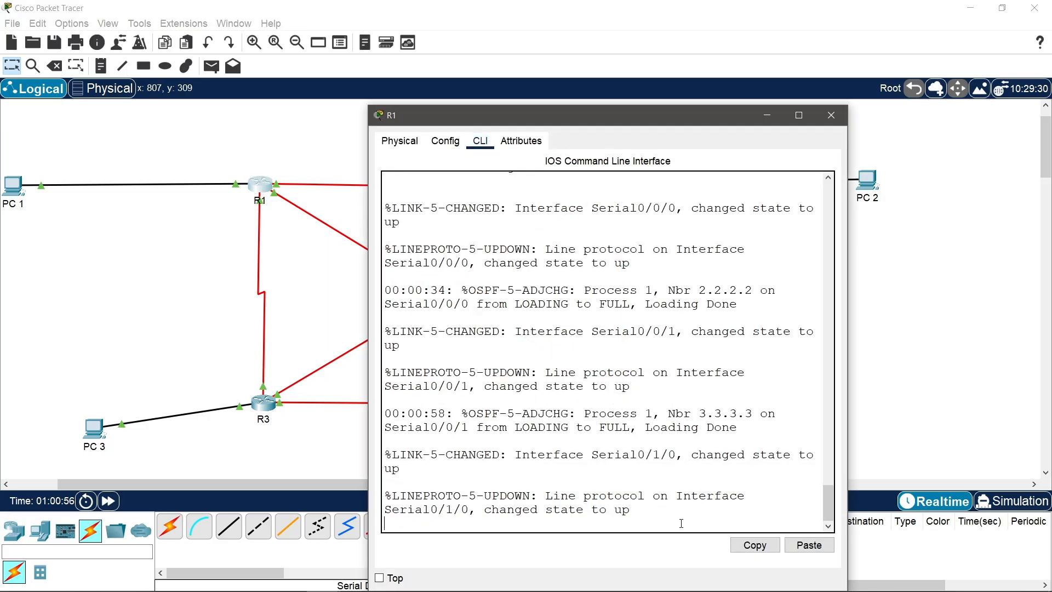
{"action": "key", "text": "Return"}
{"action": "key", "text": "Return"}
{"action": "key", "text": "Return"}
{"action": "key", "text": "Return"}
{"action": "key", "text": "Return"}
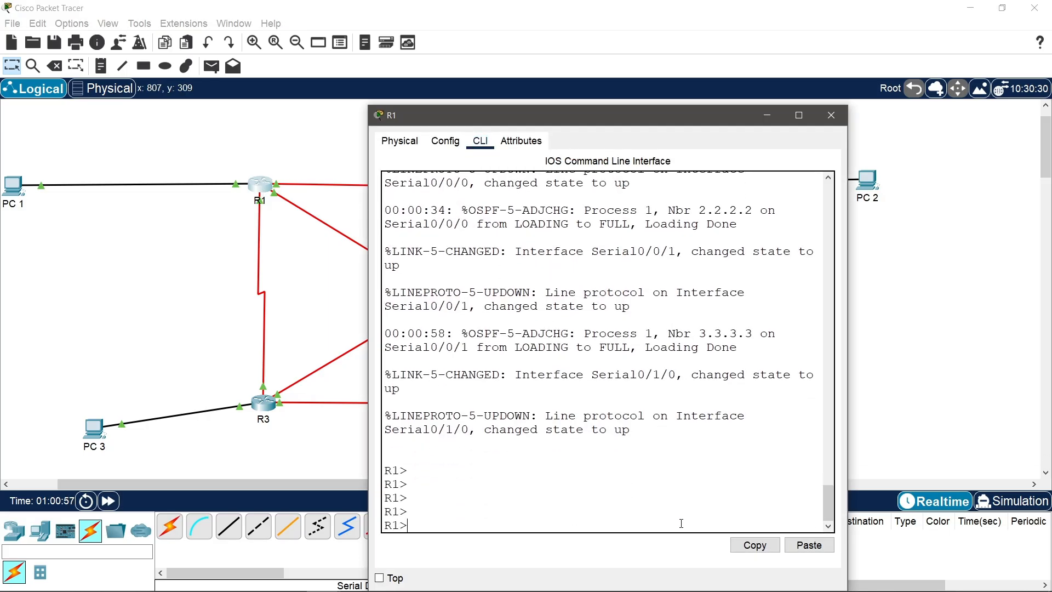
{"action": "type", "text": "en conf"}
{"action": "key", "text": "BackSpace"}
{"action": "key", "text": "BackSpace"}
{"action": "key", "text": "BackSpace"}
{"action": "key", "text": "BackSpace"}
{"action": "key", "text": "BackSpace"}
{"action": "key", "text": "Return"}
{"action": "type", "text": "con"}
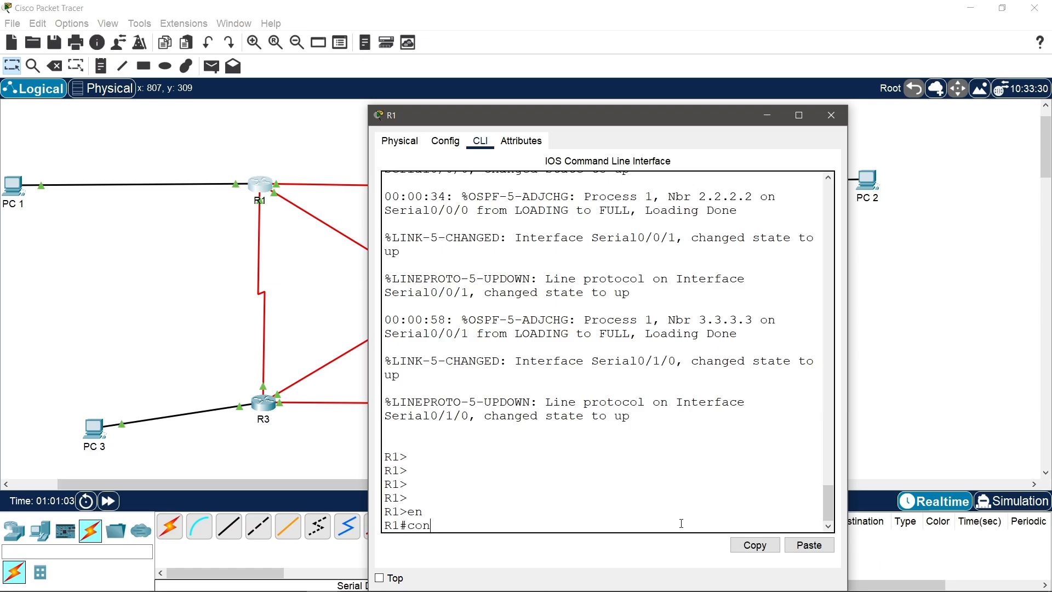
{"action": "type", "text": "f t"}
{"action": "key", "text": "Return"}
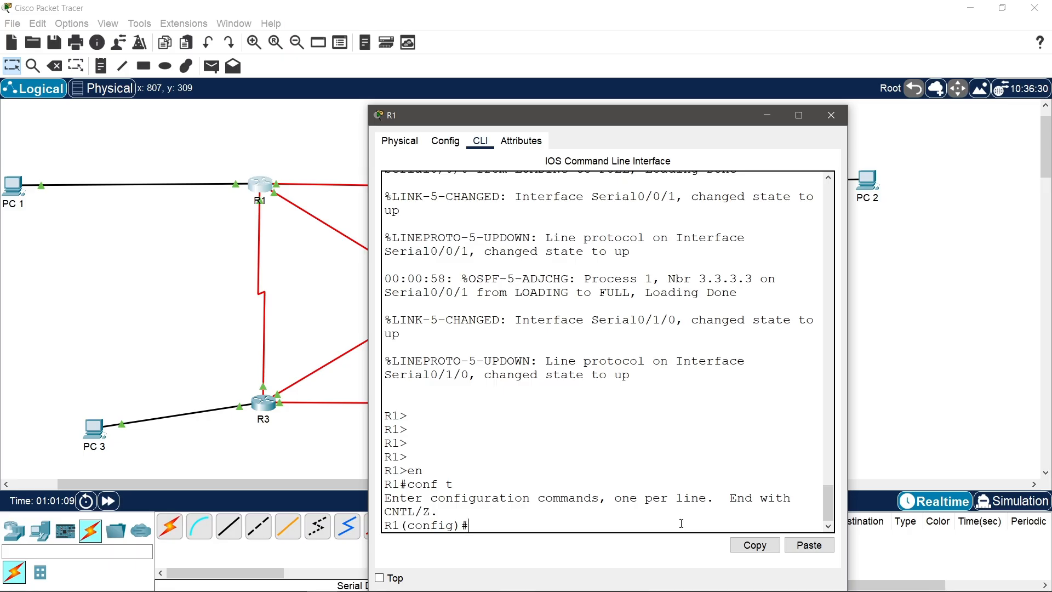
{"action": "key", "text": "Return"}
{"action": "key", "text": "Return"}
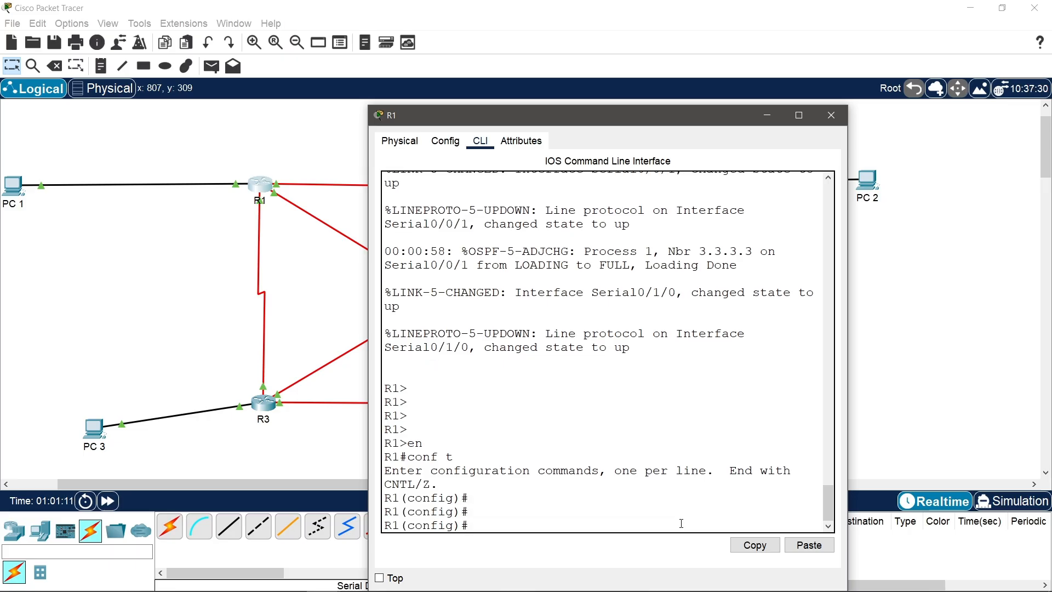
Step: Assign IP address 10.0.4.1 with mask 255.255.255.252 to R1's interface se0/1/0
{"action": "type", "text": "int se0/1/0"}
{"action": "key", "text": "Return"}
{"action": "type", "text": "ip ad"}
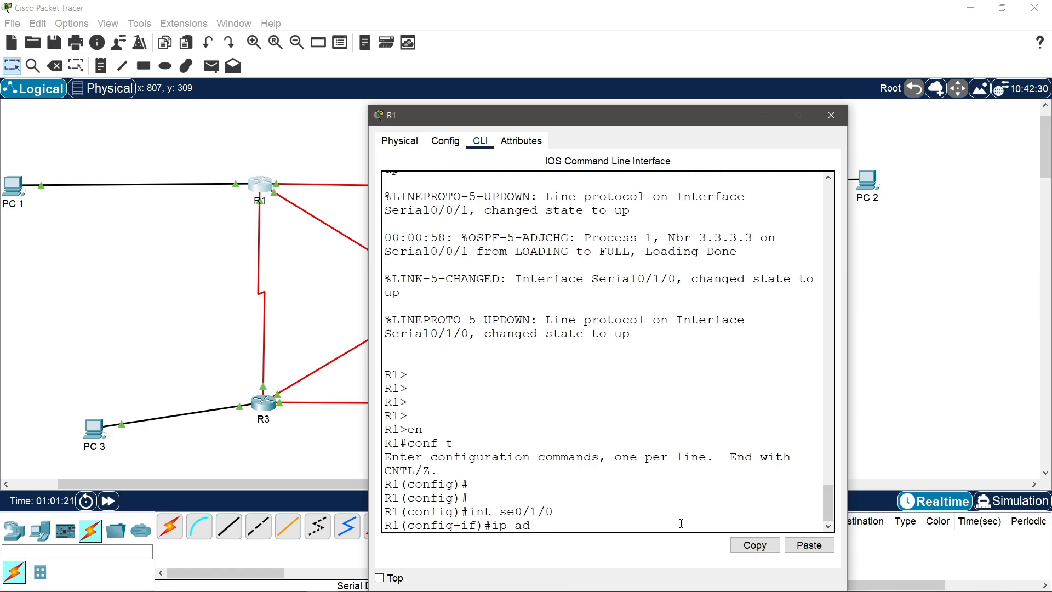
{"action": "type", "text": "dress 10.0.4.1 0255.255."}
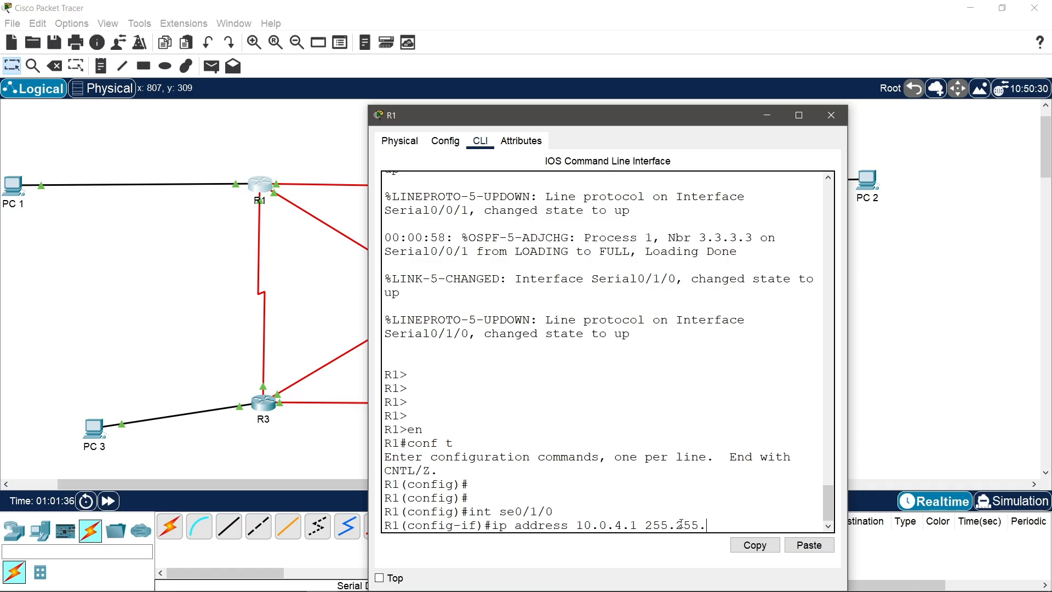
{"action": "type", "text": "255.252"}
{"action": "key", "text": "Return"}
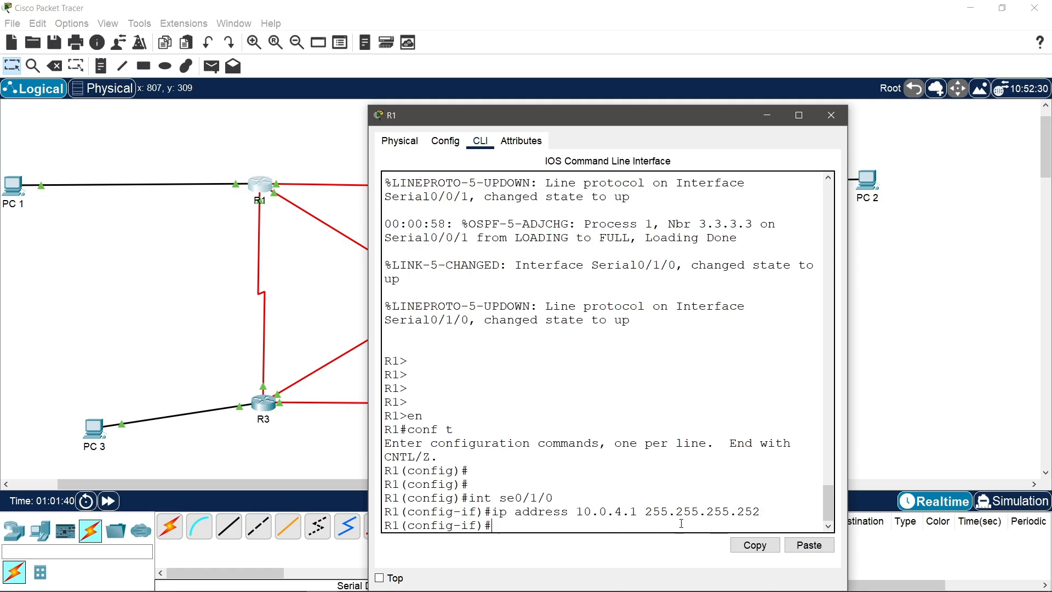
Step: Set R1's se0/1/0 clock rate to 64000, enable the interface with no shutdown, and exit to global configuration
{"action": "type", "text": "clock rate 64000"}
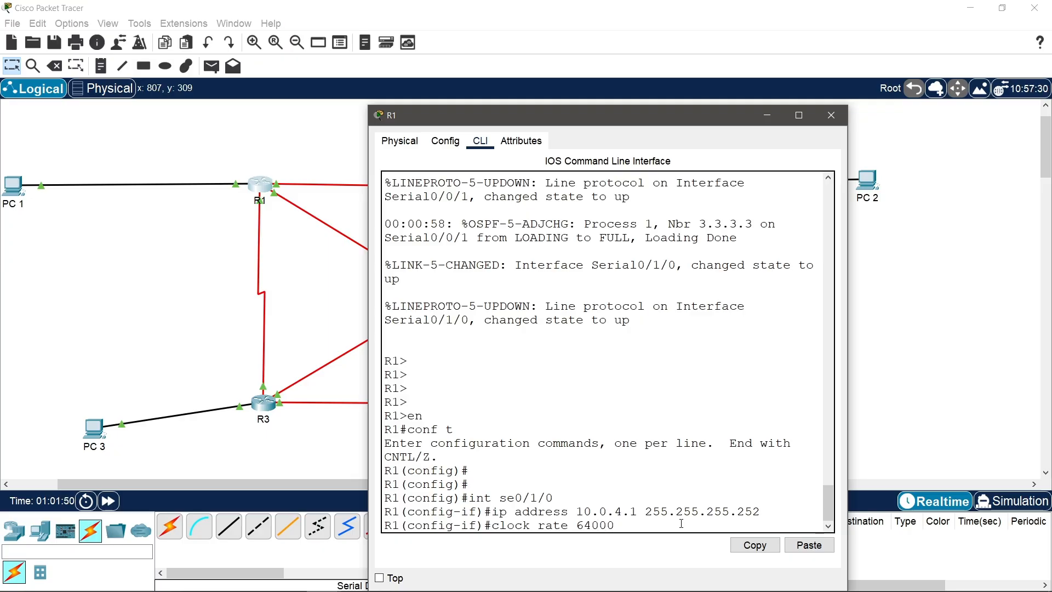
{"action": "key", "text": "Return"}
{"action": "type", "text": "no s"}
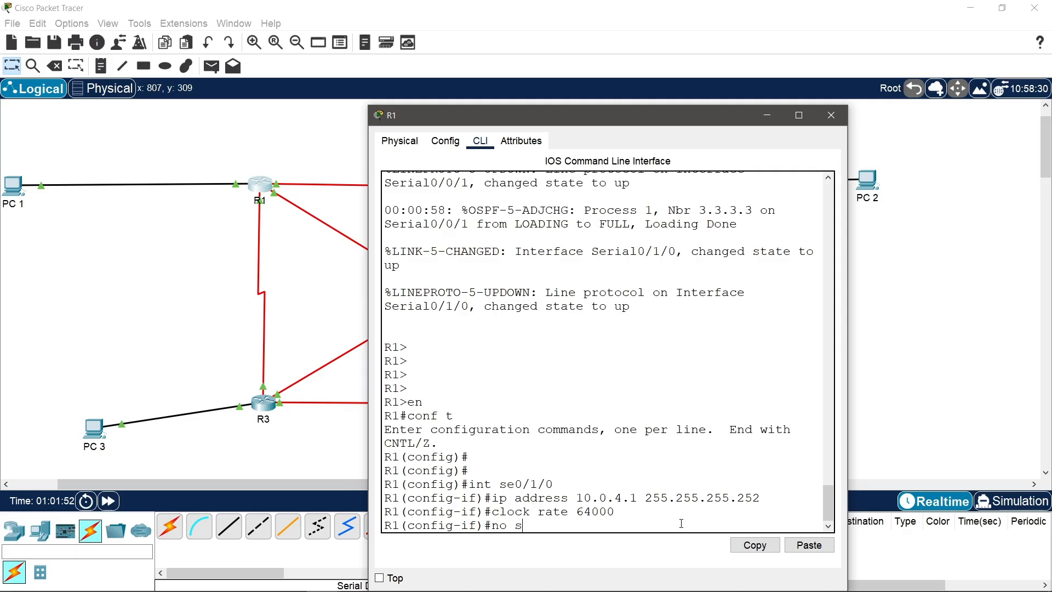
{"action": "type", "text": "hutdown"}
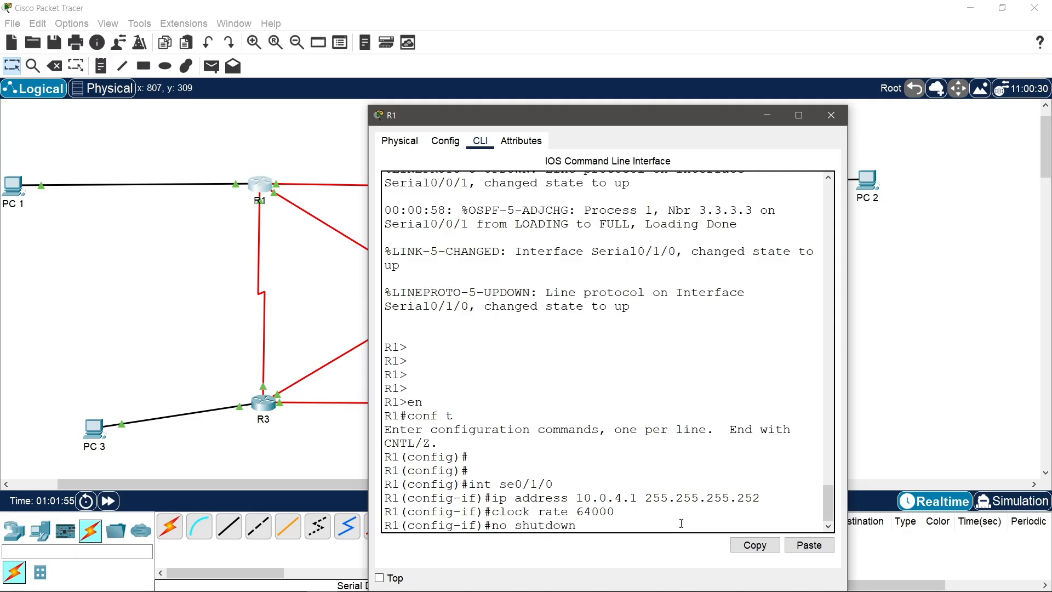
{"action": "key", "text": "Return"}
{"action": "type", "text": "e"}
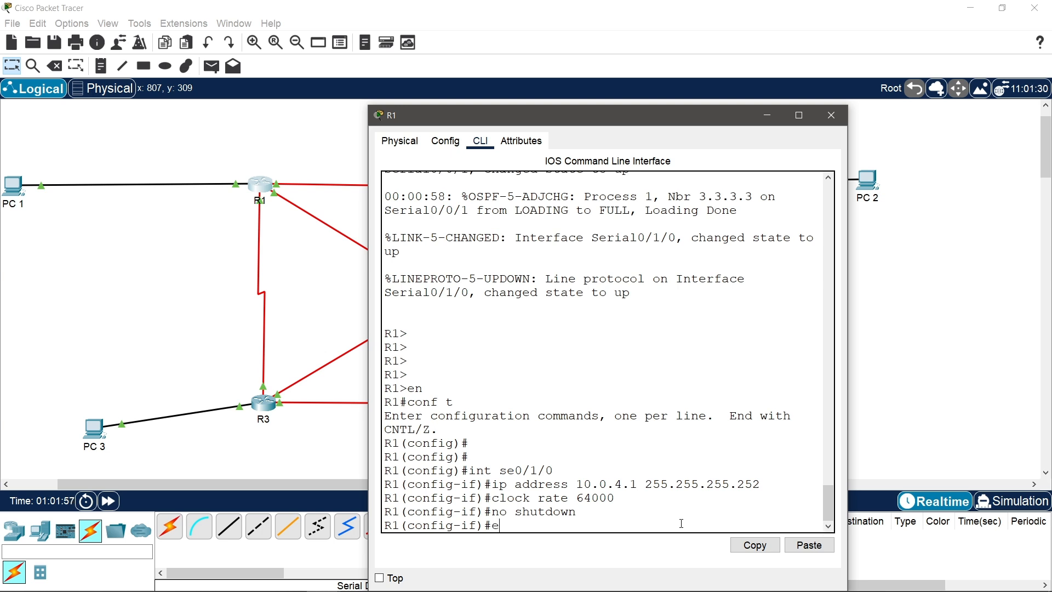
{"action": "type", "text": "xit"}
{"action": "key", "text": "Return"}
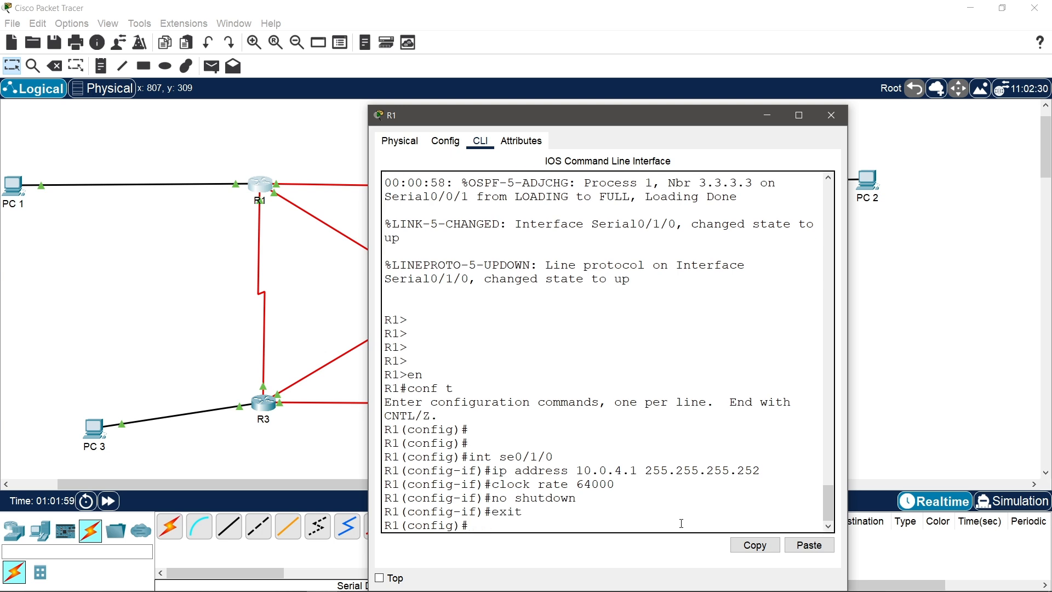
{"action": "key", "text": "Return"}
{"action": "key", "text": "Return"}
{"action": "key", "text": "Return"}
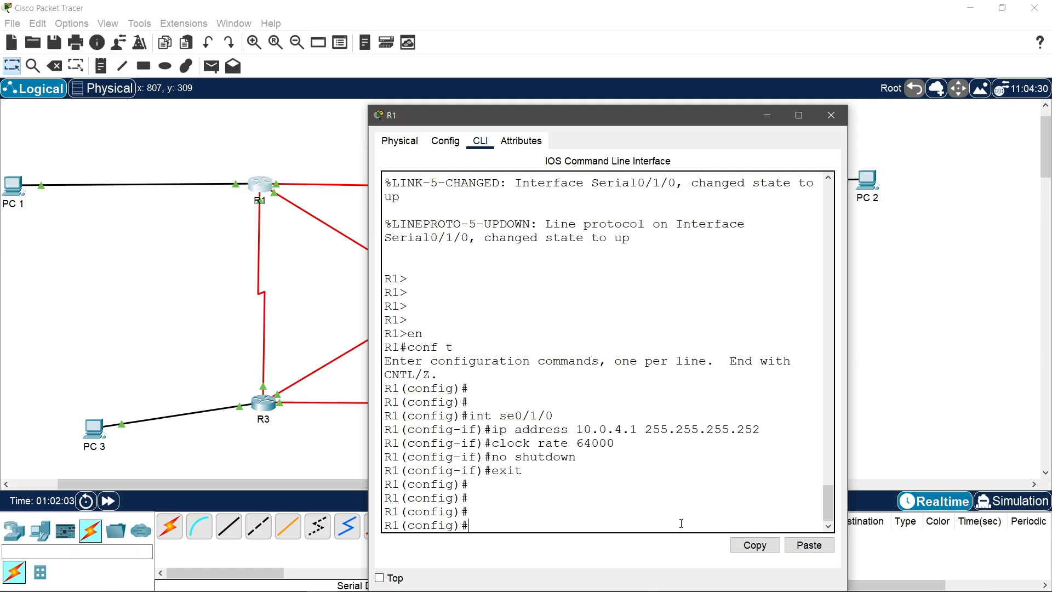
Step: Advertise network 10.0.4.0 with wildcard 0.0.0.3 in area 0 under R1's OSPF process 1
{"action": "type", "text": "router ospf"}
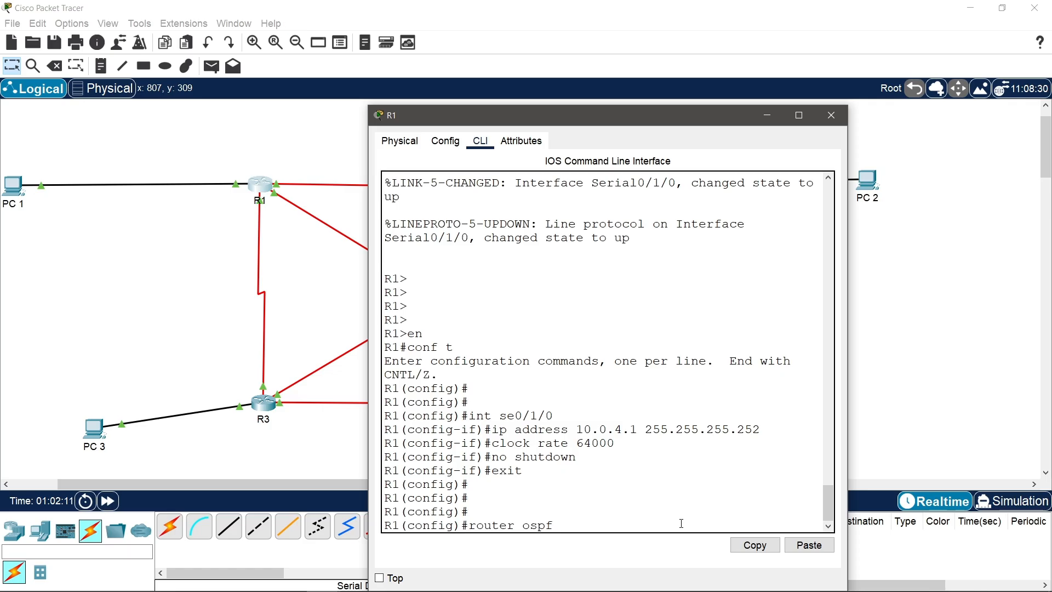
{"action": "type", "text": " 1"}
{"action": "key", "text": "Return"}
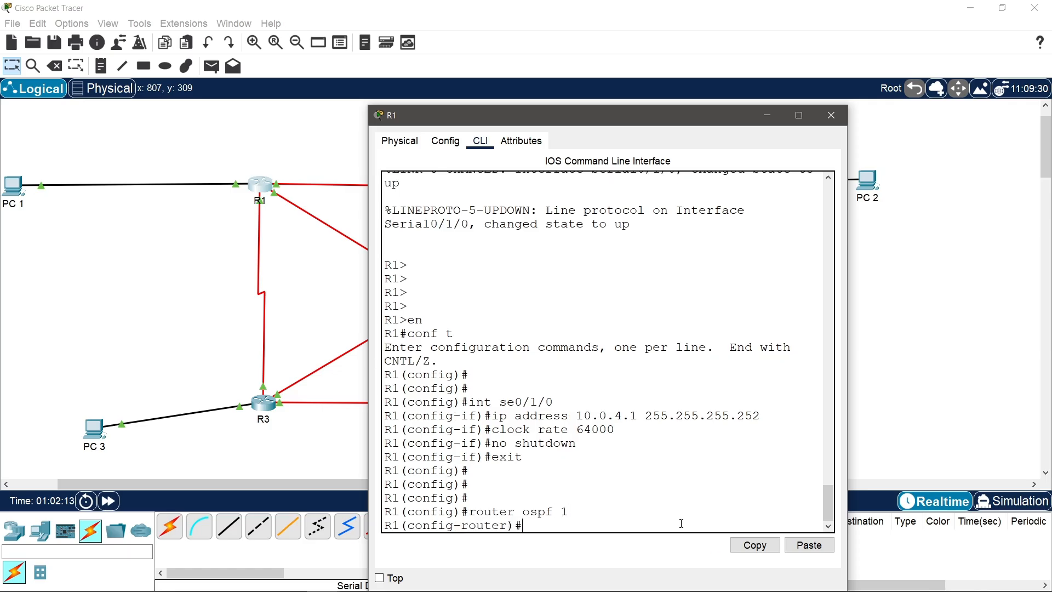
{"action": "type", "text": "net"}
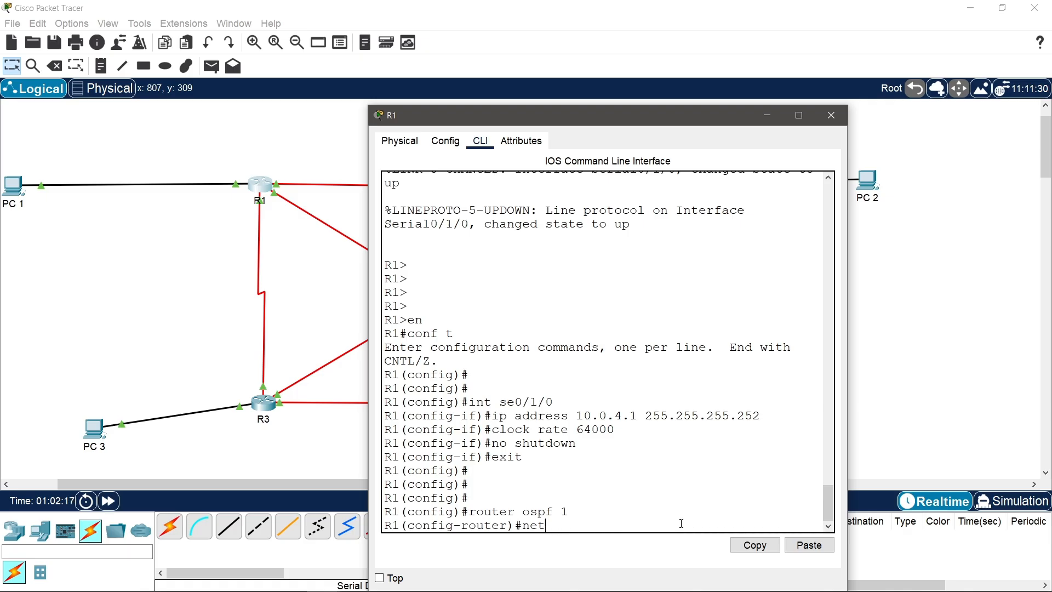
{"action": "type", "text": "work"}
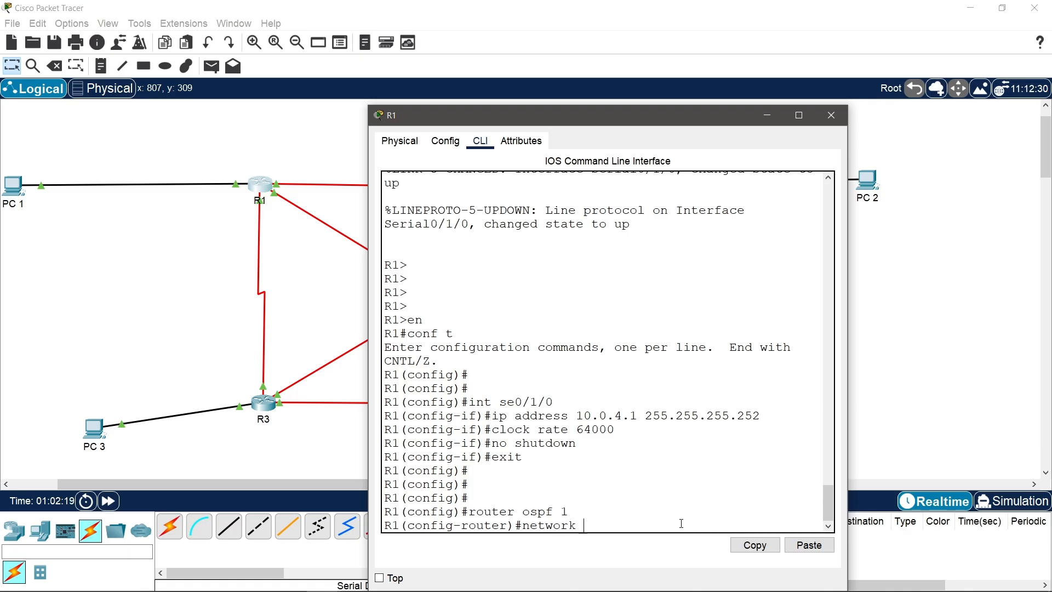
{"action": "type", "text": " 10.0.4.0 0.0.0.3 area 0"}
{"action": "key", "text": "Return"}
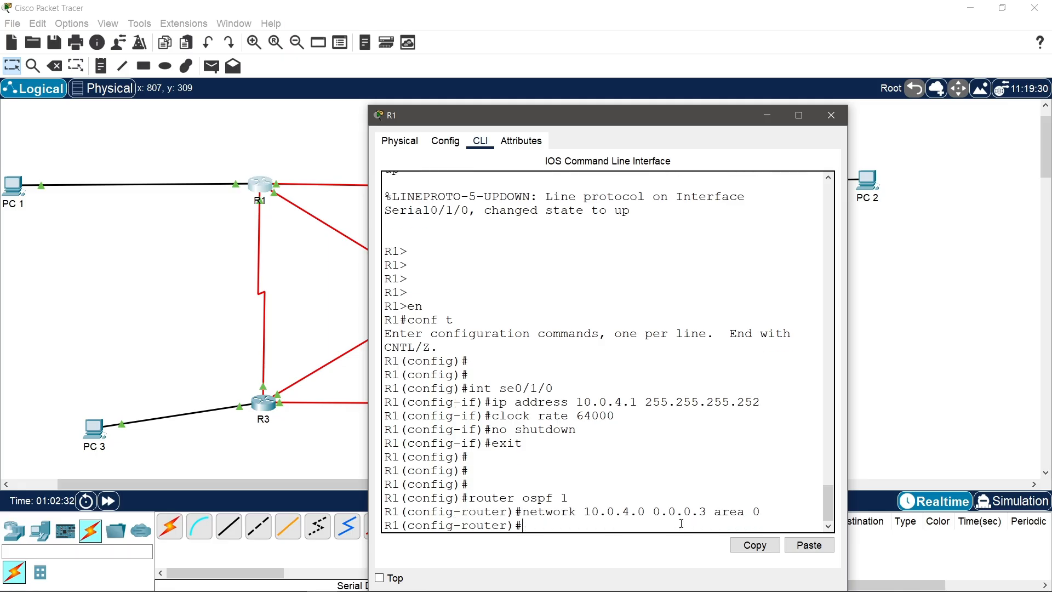
Step: Exit R1's OSPF configuration mode and save the router's configuration with do wr
{"action": "key", "text": "Return"}
{"action": "key", "text": "Return"}
{"action": "type", "text": "exit"}
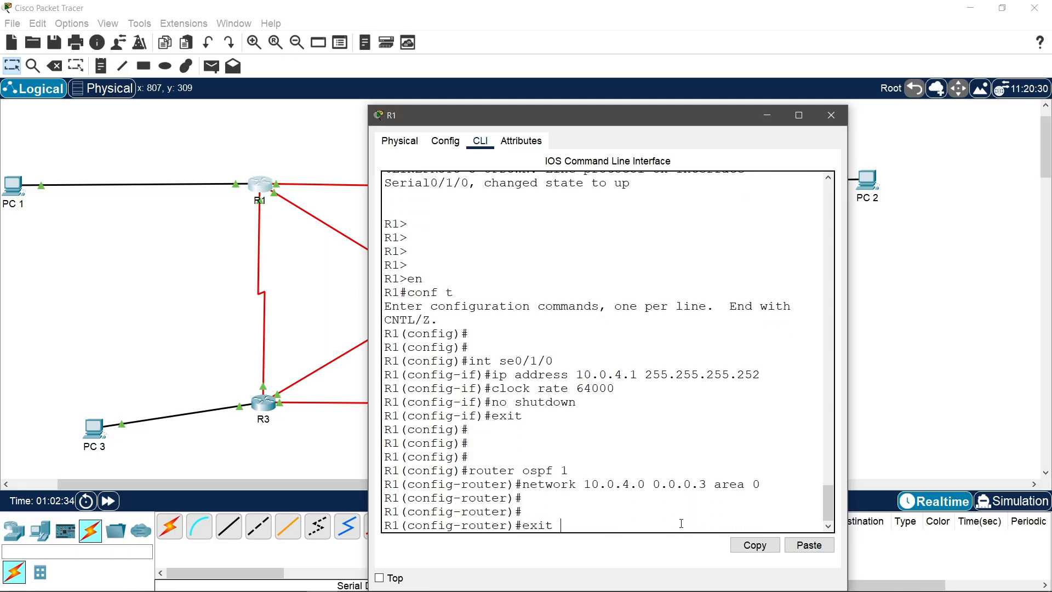
{"action": "key", "text": "Return"}
{"action": "type", "text": "do wr"}
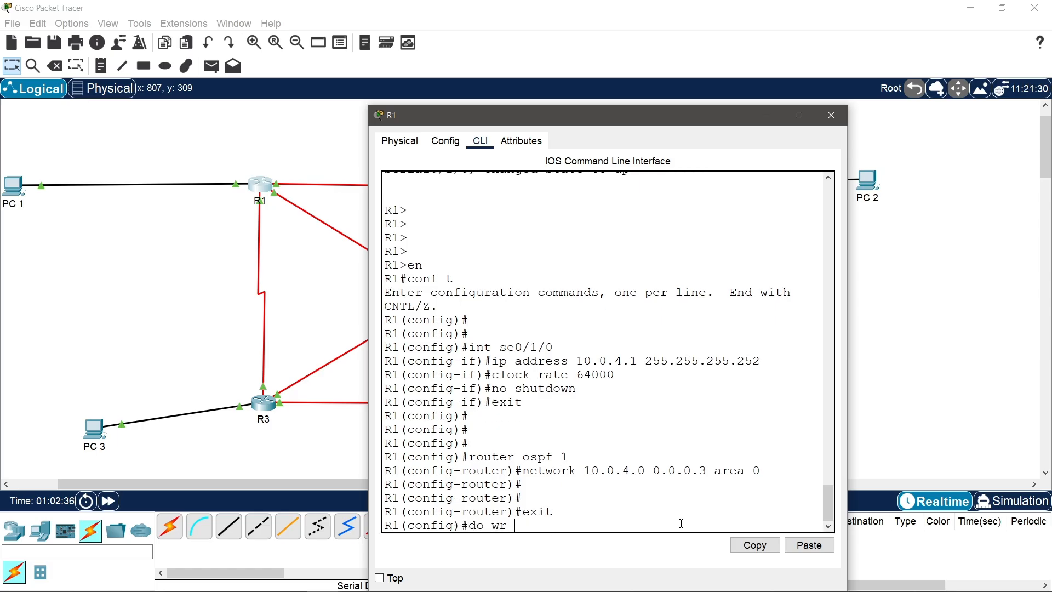
{"action": "key", "text": "Return"}
{"action": "key", "text": "Return"}
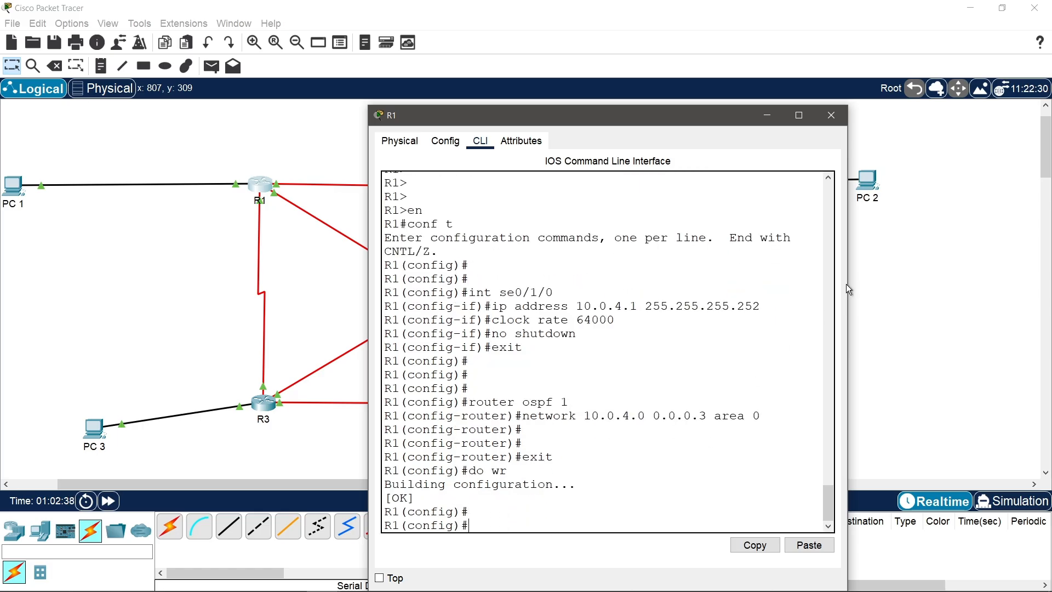
Step: Close R1's window and open the command line of router R4
{"action": "left_click", "coordinate": [843, 114]}
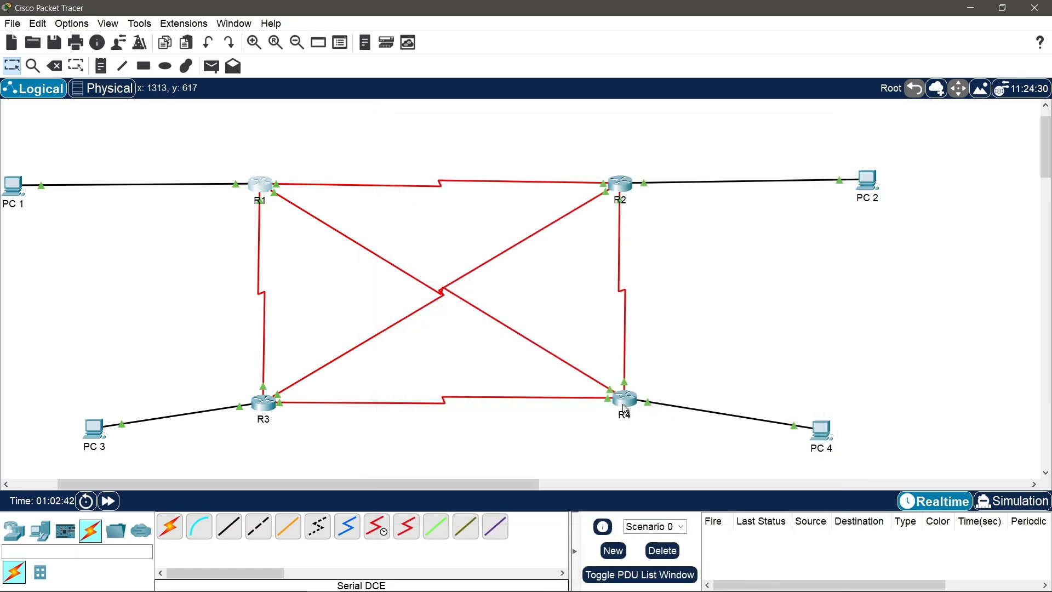
{"action": "mouse_move", "coordinate": [625, 408]}
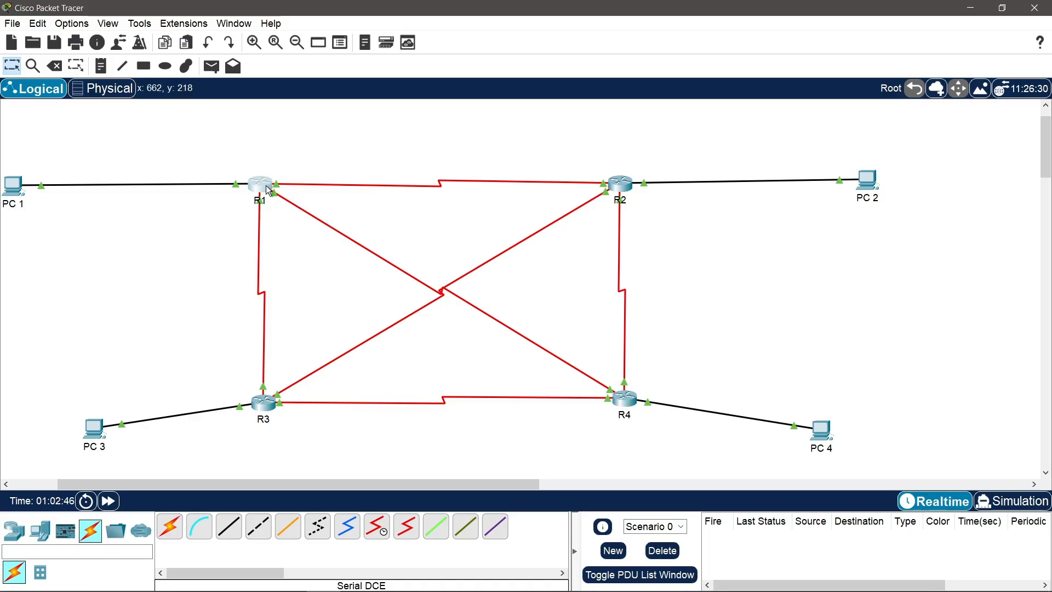
{"action": "mouse_move", "coordinate": [268, 190]}
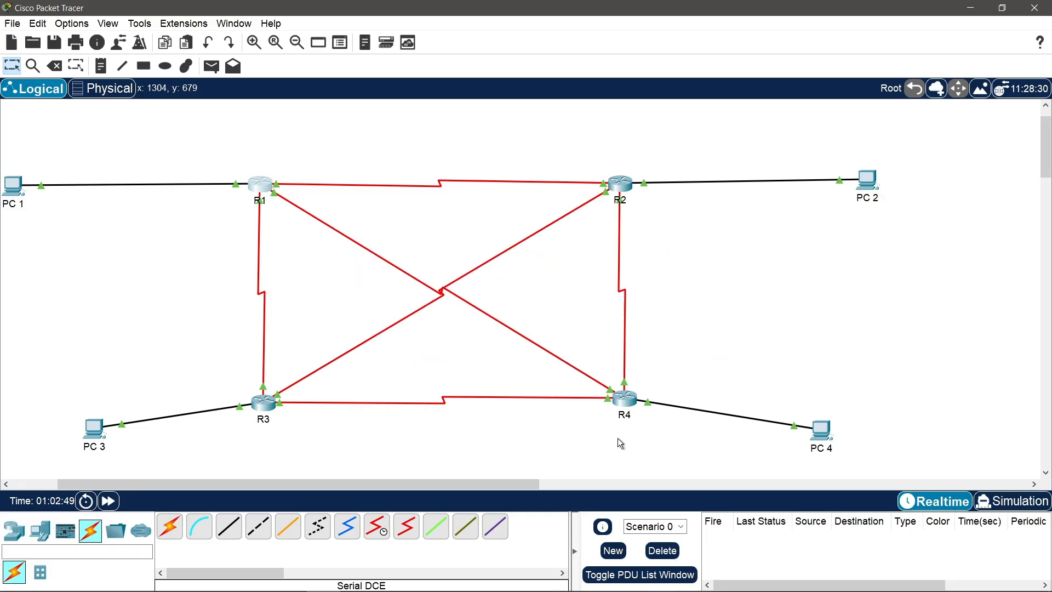
{"action": "left_click", "coordinate": [631, 405]}
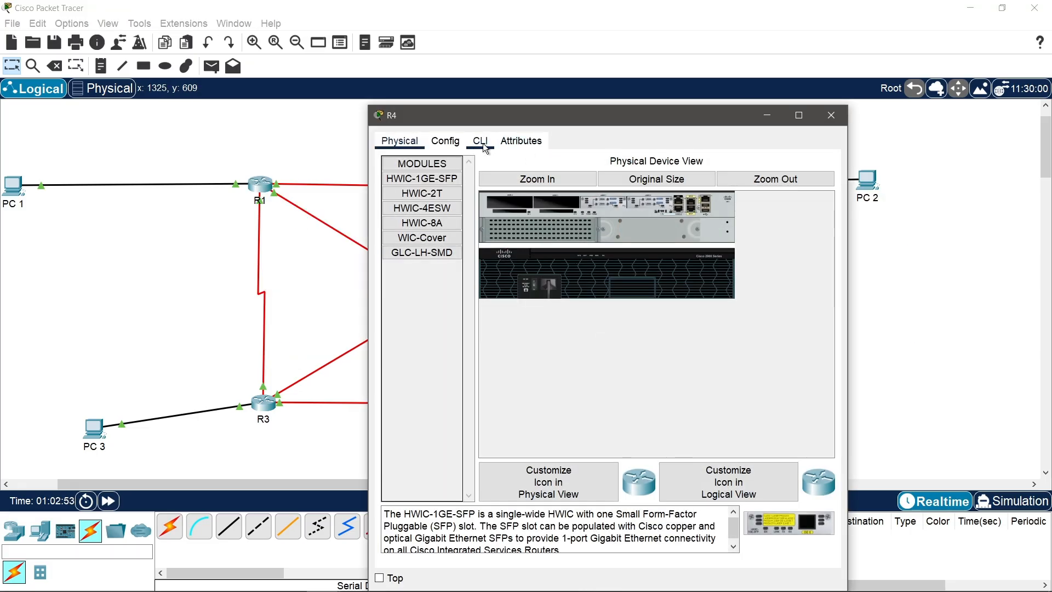
{"action": "left_click", "coordinate": [482, 143]}
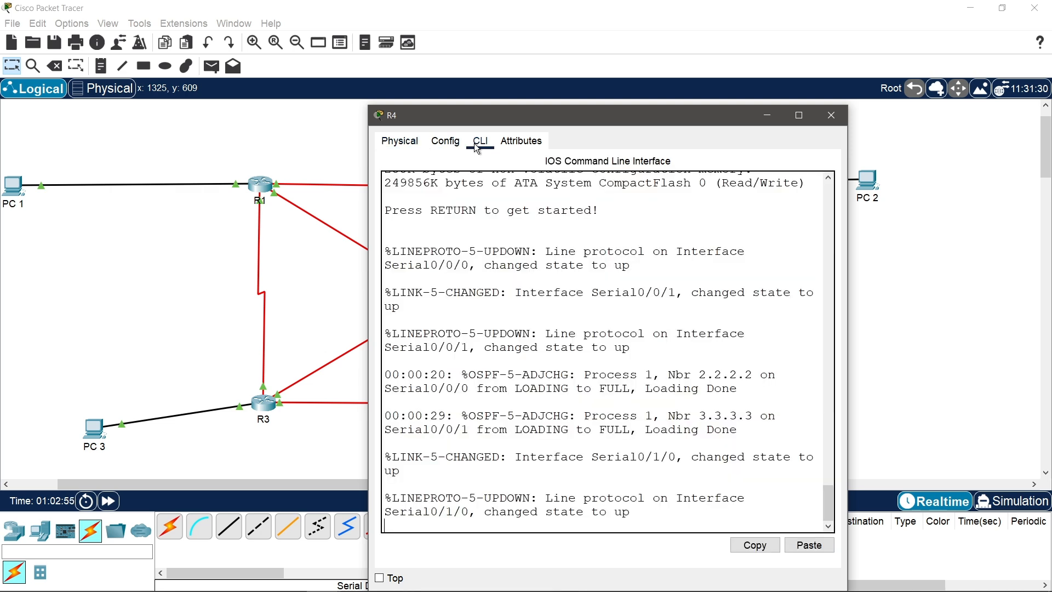
{"action": "key", "text": "Return"}
{"action": "key", "text": "Return"}
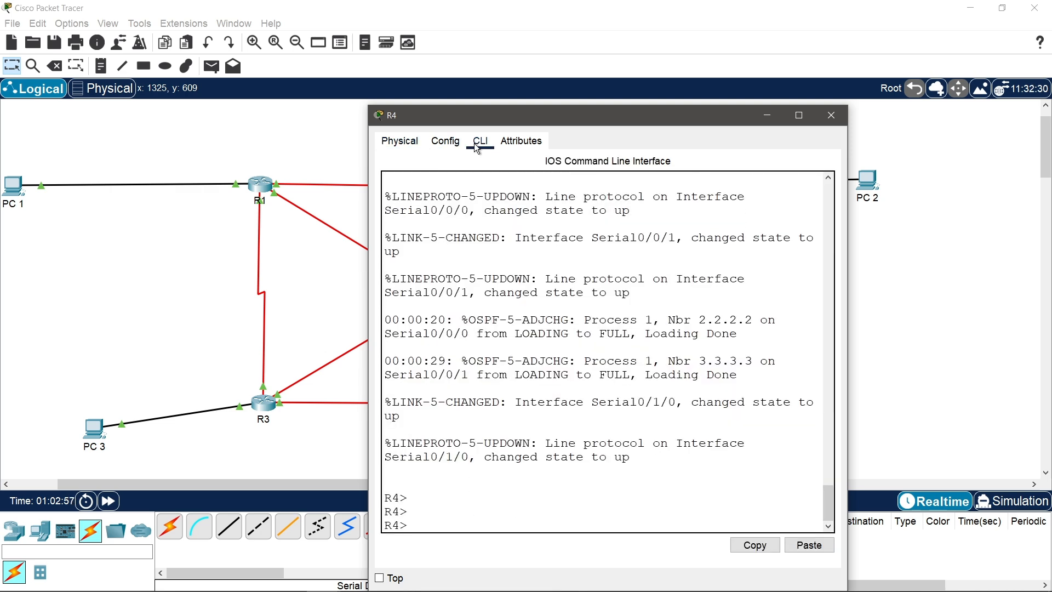
Step: Enter privileged mode on R4 with en and enter global configuration mode with conf t
{"action": "type", "text": "en"}
{"action": "key", "text": "Return"}
{"action": "type", "text": "con"}
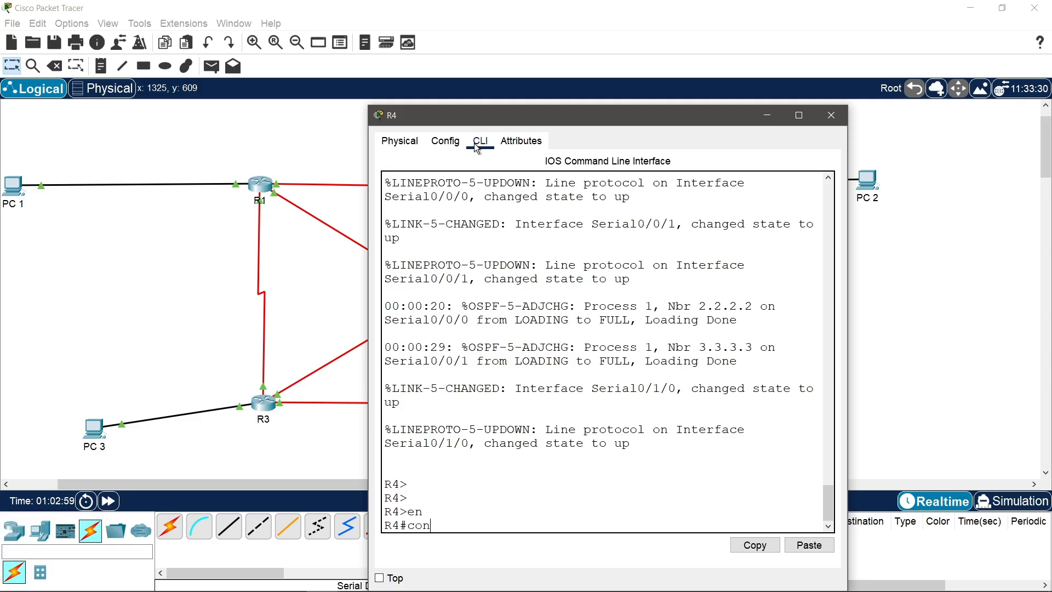
{"action": "type", "text": "f t"}
{"action": "key", "text": "Return"}
{"action": "key", "text": "Return"}
{"action": "key", "text": "Return"}
{"action": "key", "text": "Return"}
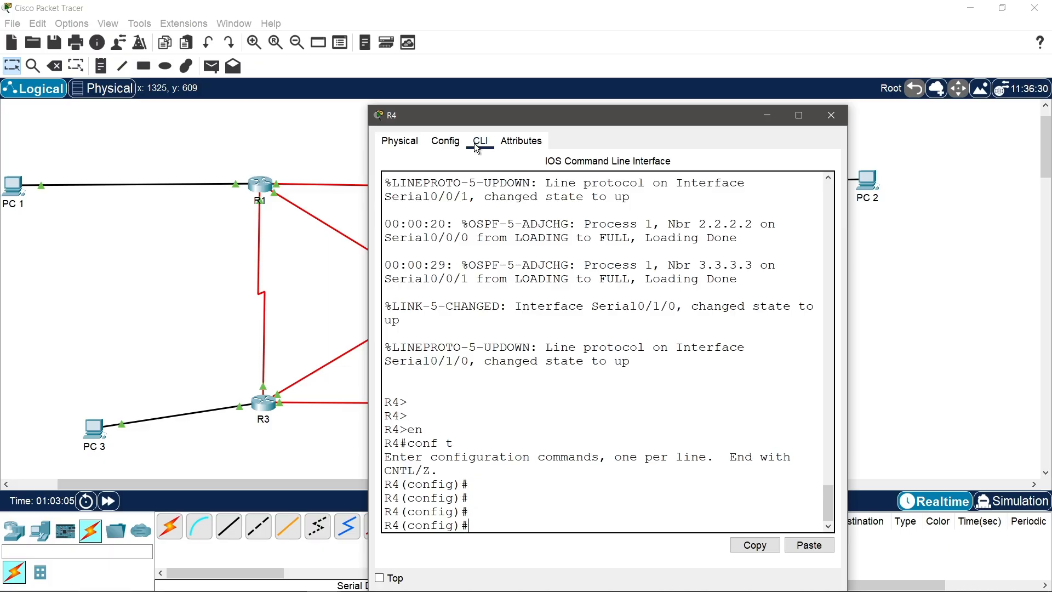
Step: Assign IP address 10.0.4.2 with mask 255.255.255.252 to R4's interface se0/1/0
{"action": "type", "text": "int se0/1/0"}
{"action": "key", "text": "Return"}
{"action": "type", "text": "i"}
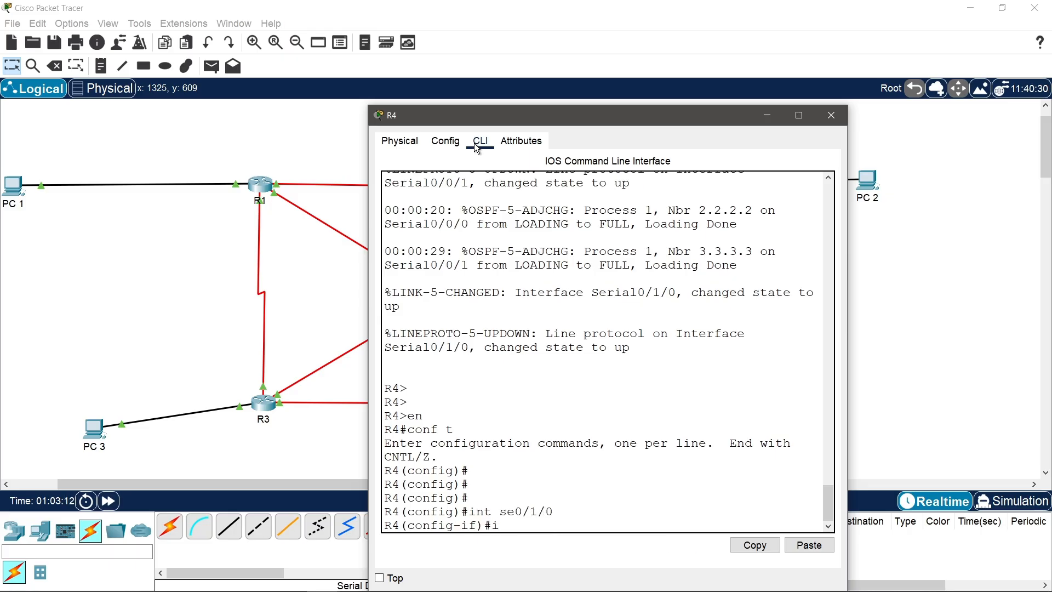
{"action": "type", "text": "p address 10.0.4.2 255"}
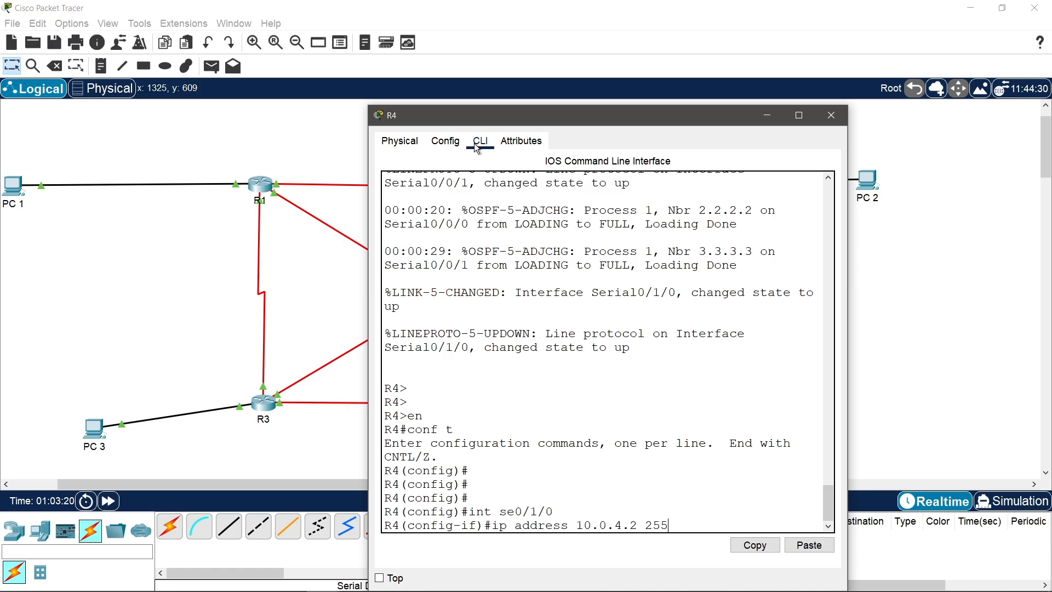
{"action": "type", "text": ".255.255.252"}
{"action": "key", "text": "Return"}
Step: Enable R4's se0/1/0 interface with no shutdown and exit to global configuration mode
{"action": "type", "text": "n"}
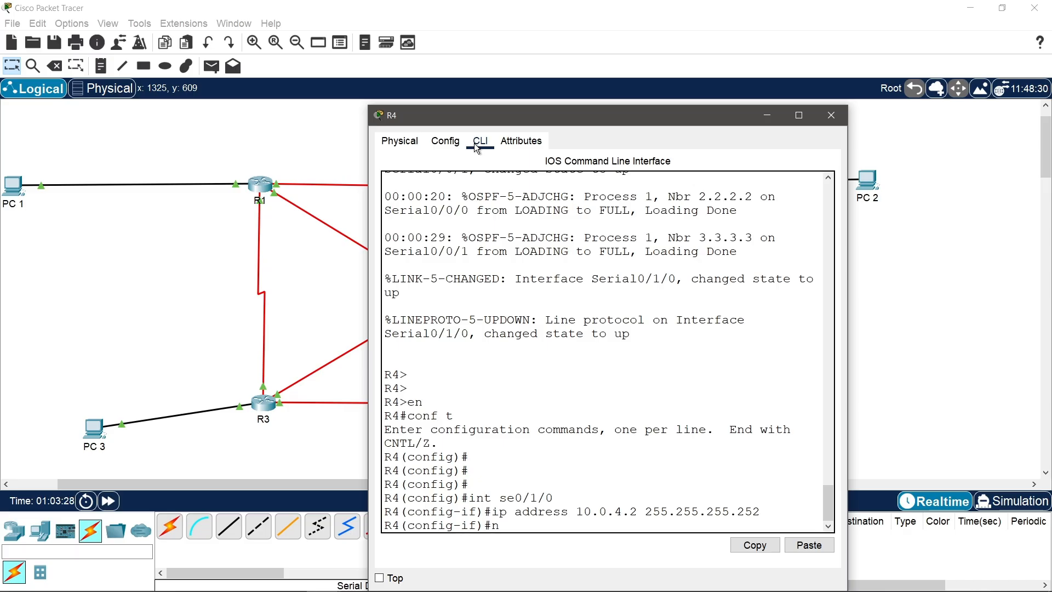
{"action": "type", "text": "o s"}
{"action": "scroll", "coordinate": [633, 329], "scroll_direction": "up", "scroll_amount": 3}
{"action": "scroll", "coordinate": [632, 329], "scroll_direction": "up", "scroll_amount": 1}
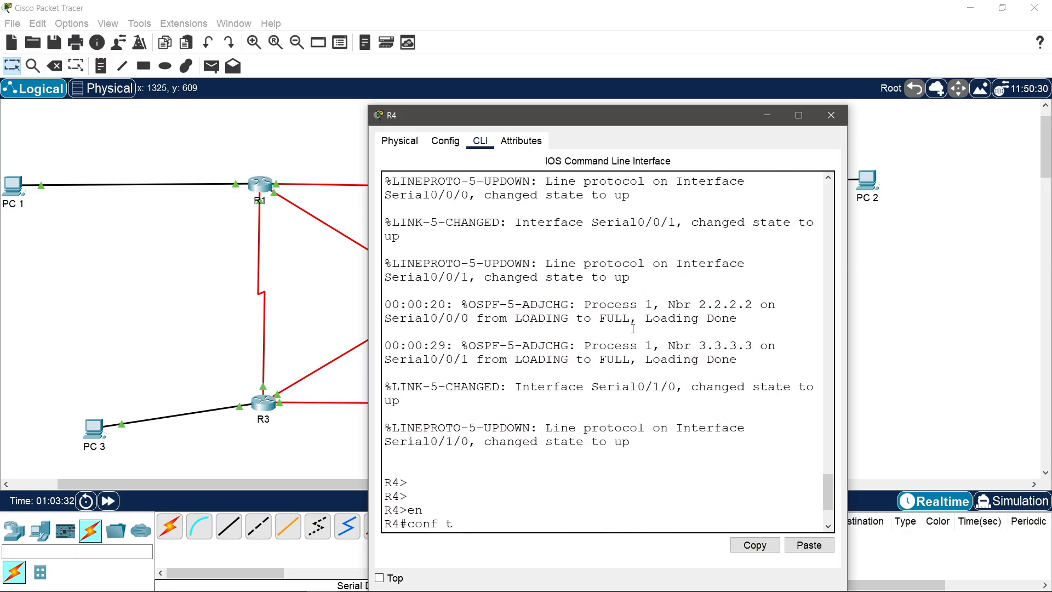
{"action": "scroll", "coordinate": [633, 329], "scroll_direction": "down", "scroll_amount": 3}
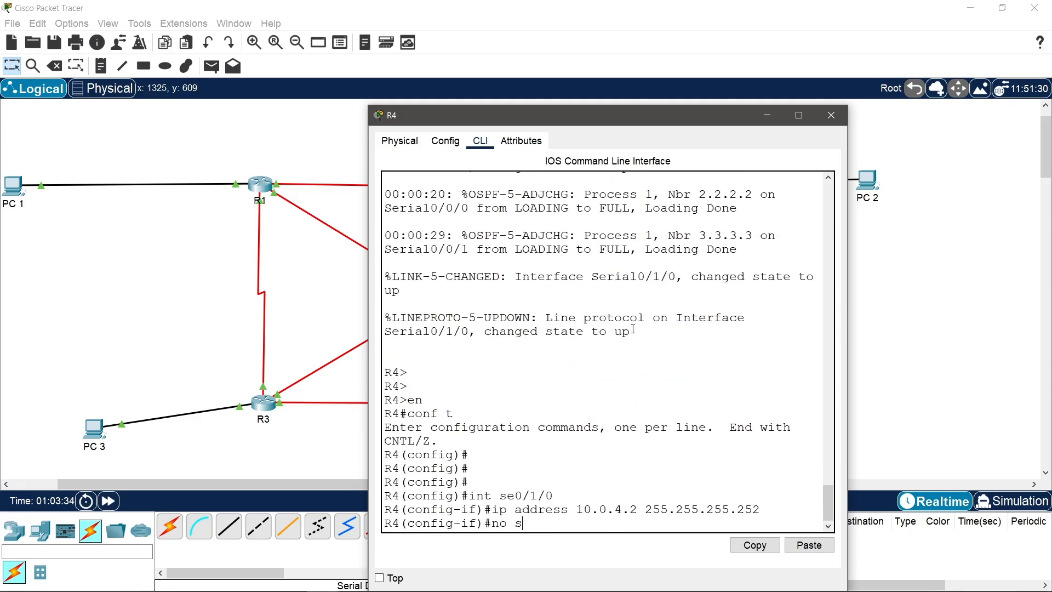
{"action": "type", "text": "hutdown"}
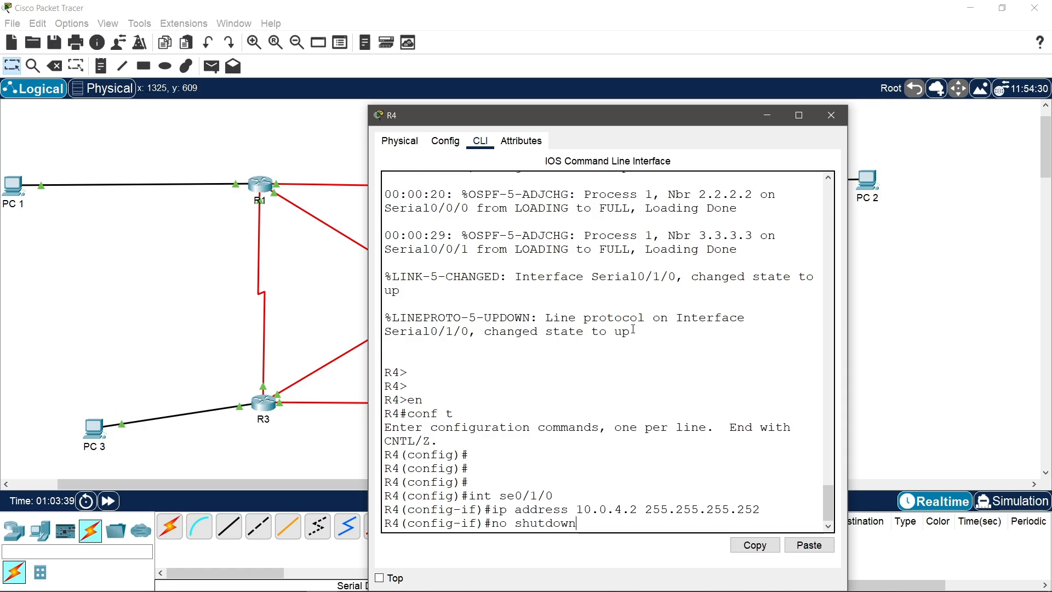
{"action": "key", "text": "Return"}
{"action": "type", "text": "ex"}
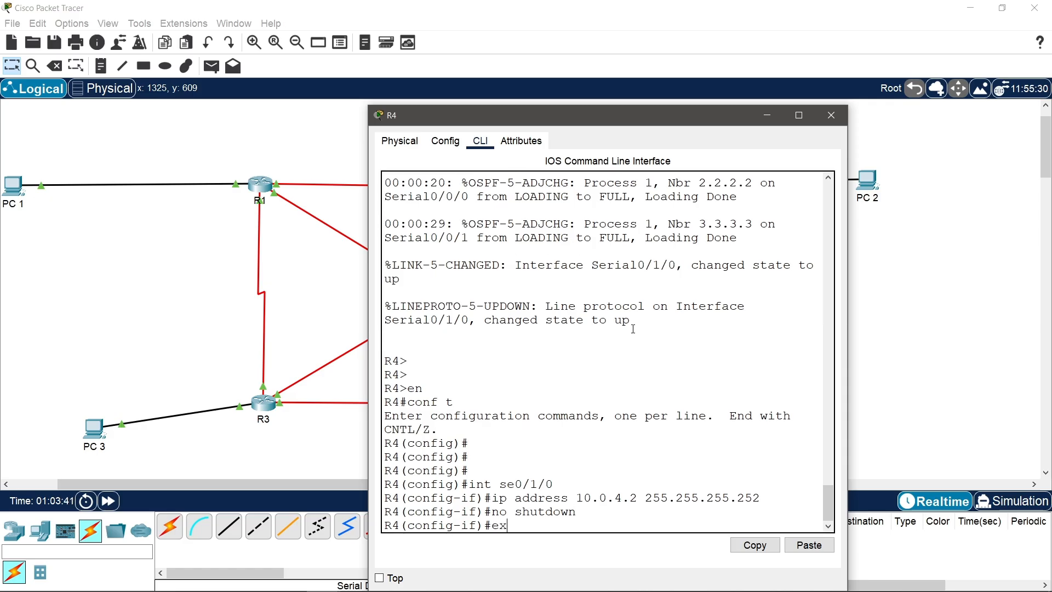
{"action": "type", "text": "it"}
{"action": "key", "text": "Return"}
{"action": "key", "text": "Return"}
{"action": "key", "text": "Return"}
{"action": "key", "text": "Return"}
{"action": "key", "text": "Return"}
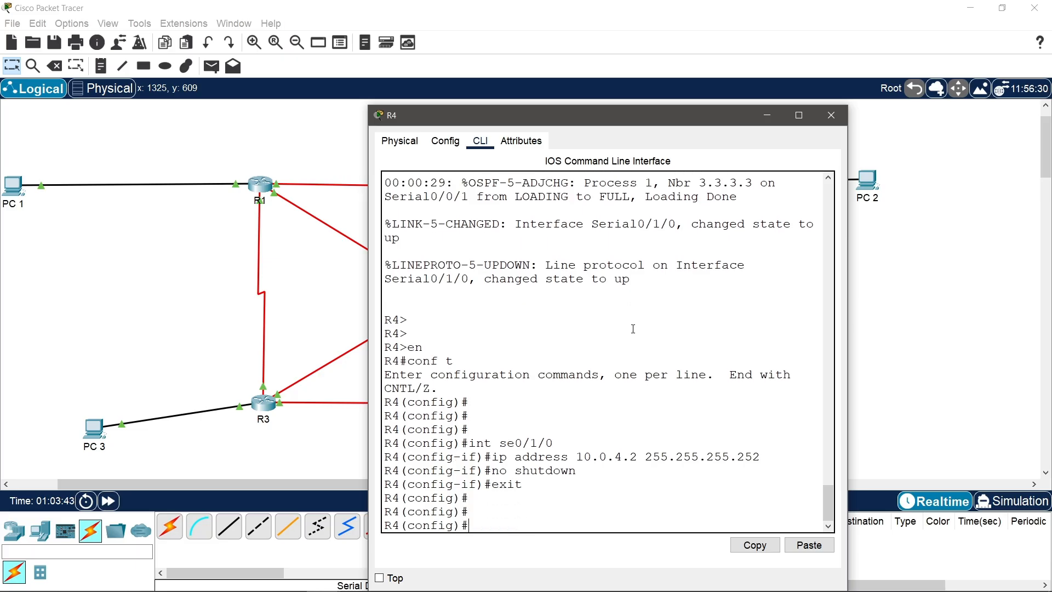
Step: Advertise network 10.0.4.0 with wildcard 0.0.0.3 in area 0 under R4's OSPF process 1
{"action": "type", "text": "router "}
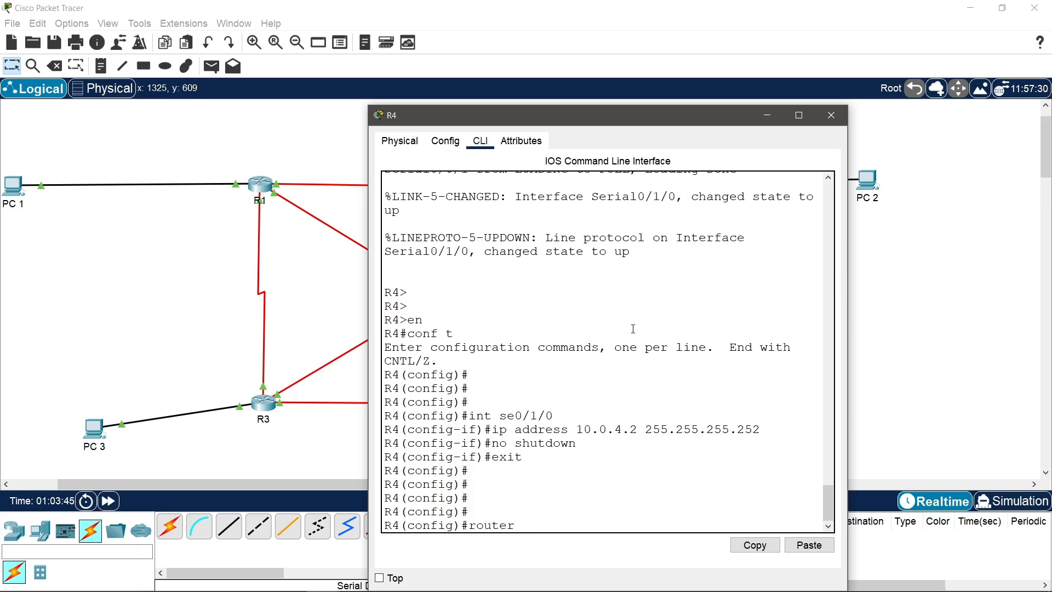
{"action": "type", "text": "ospf 1"}
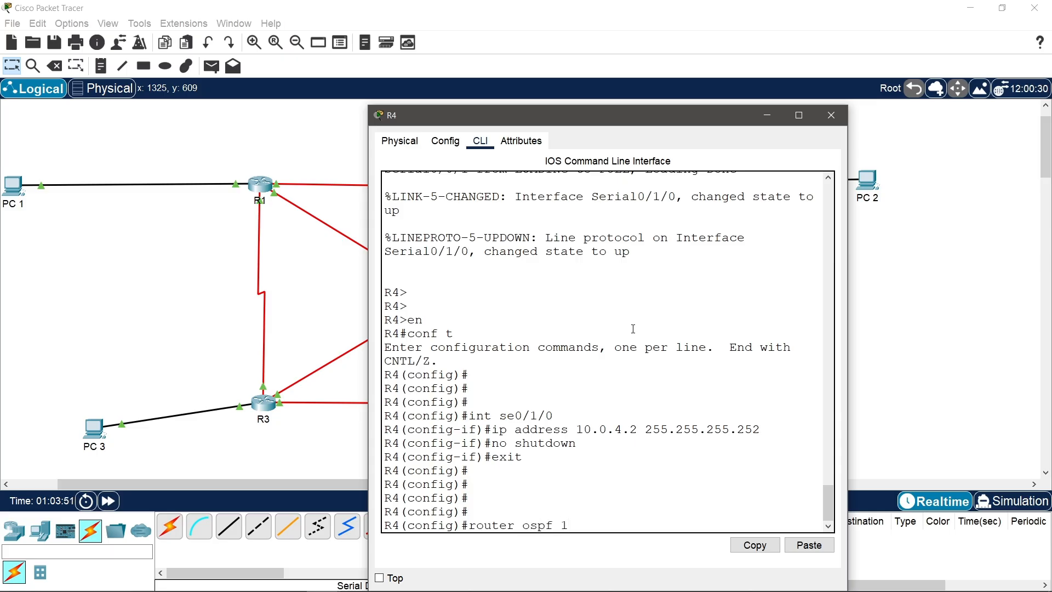
{"action": "key", "text": "Return"}
{"action": "type", "text": "nfig-router)#network"}
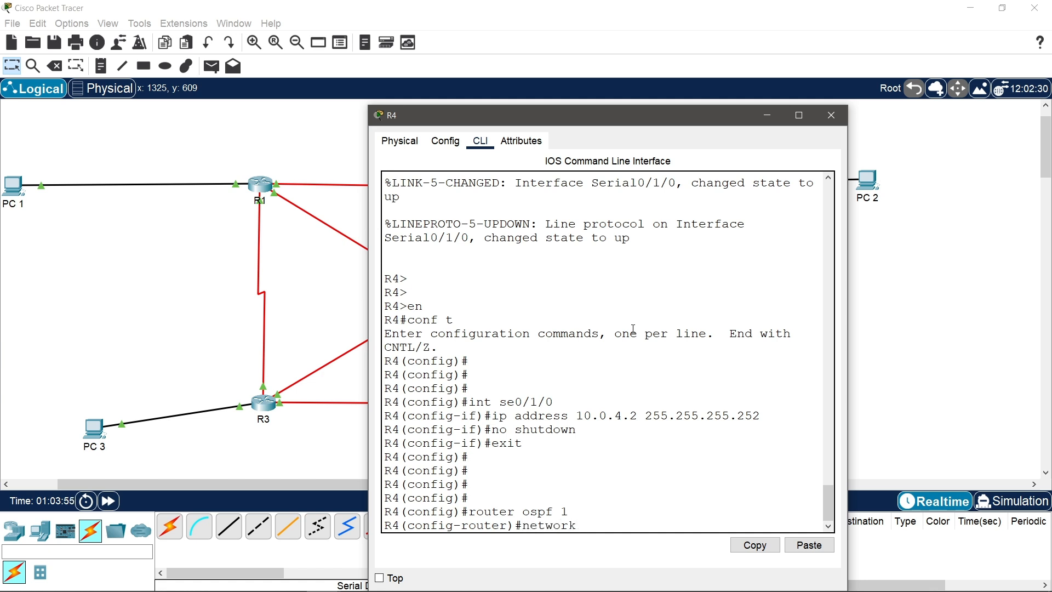
{"action": "type", "text": " 10.0.4.0 0.0.0.3 area 0"}
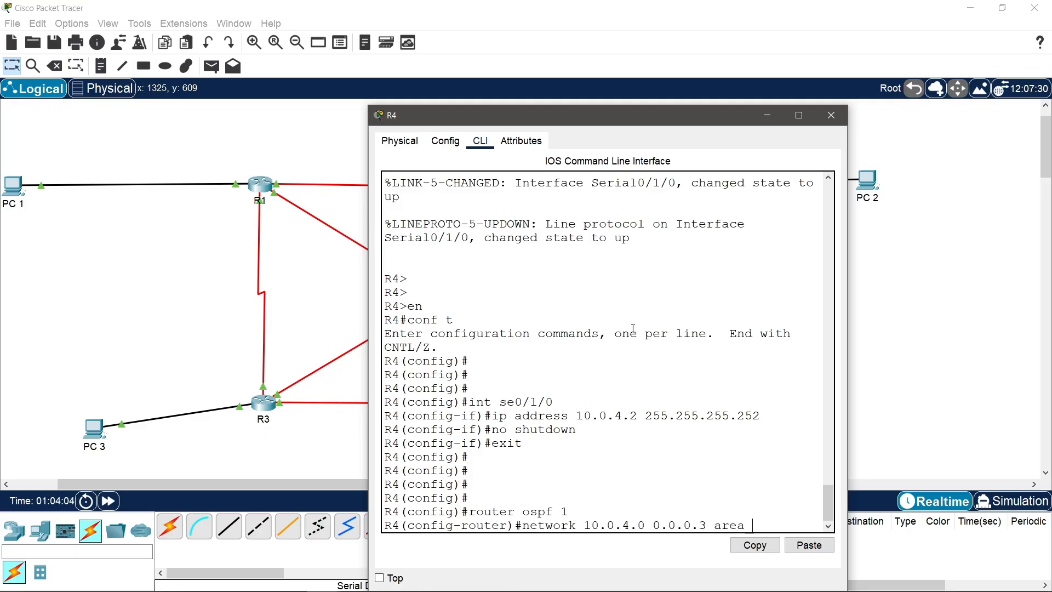
{"action": "key", "text": "Return"}
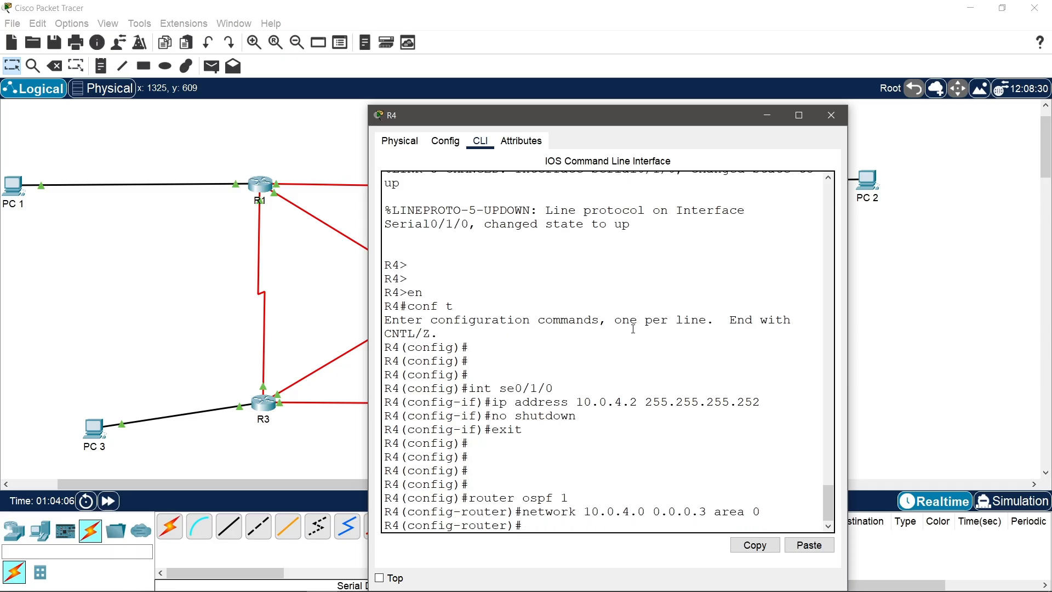
{"action": "key", "text": "Return"}
{"action": "key", "text": "Return"}
Step: Exit R4's OSPF configuration mode and save the router's configuration with do wr
{"action": "type", "text": "ex"}
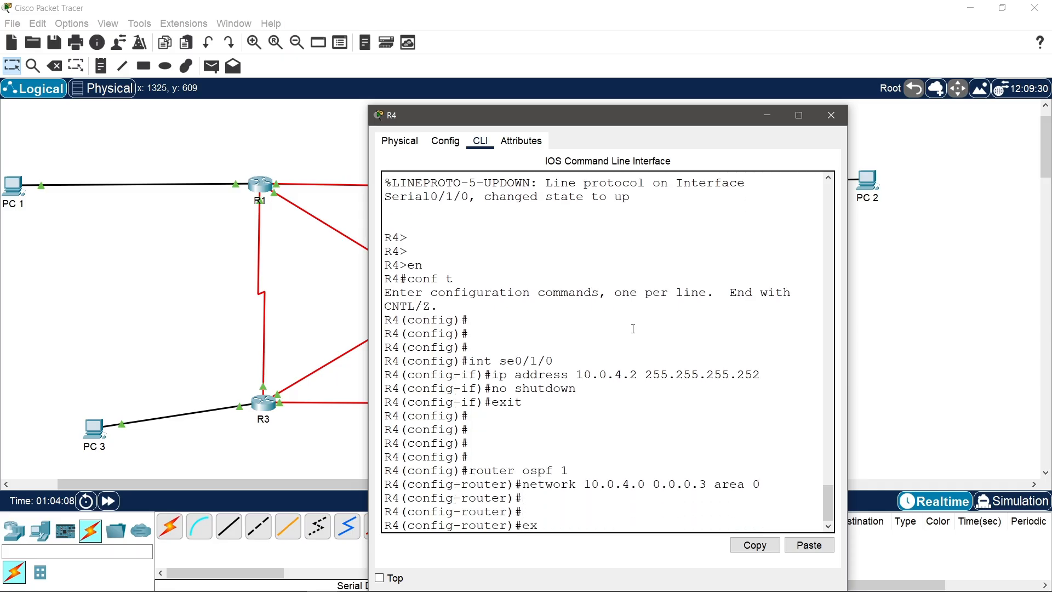
{"action": "type", "text": "it"}
{"action": "key", "text": "Return"}
{"action": "type", "text": "dow"}
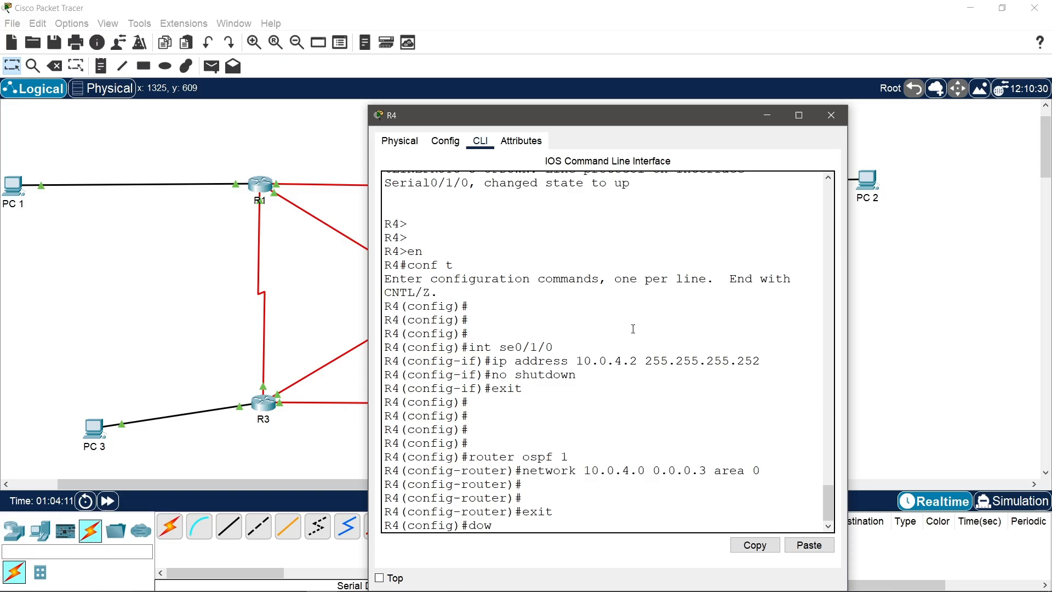
{"action": "key", "text": "BackSpace"}
{"action": "type", "text": "wr"}
{"action": "key", "text": "Return"}
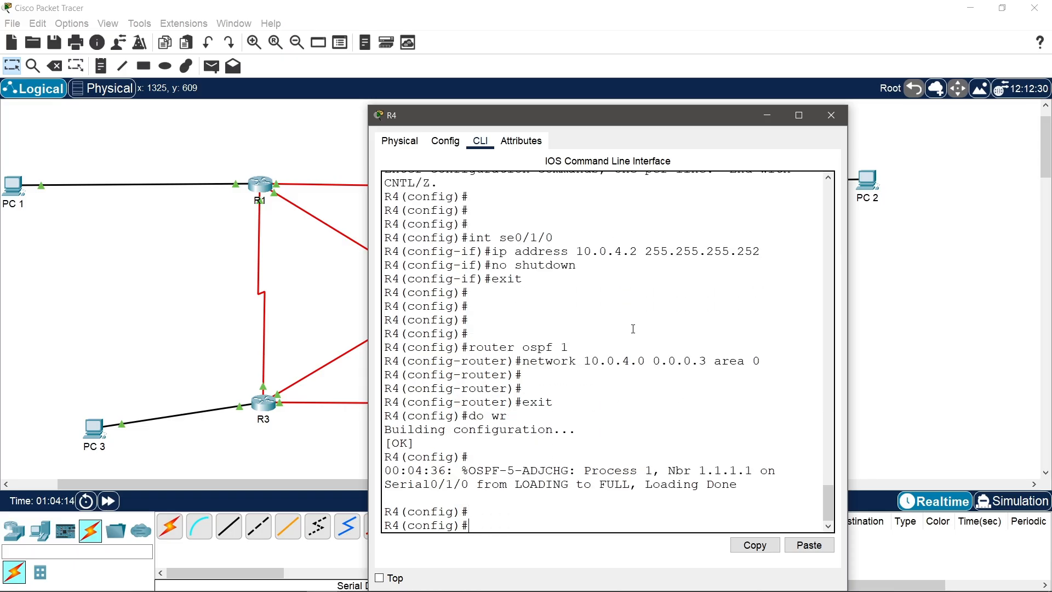
Step: Close R4's window and open the command line of router R2
{"action": "left_click", "coordinate": [840, 119]}
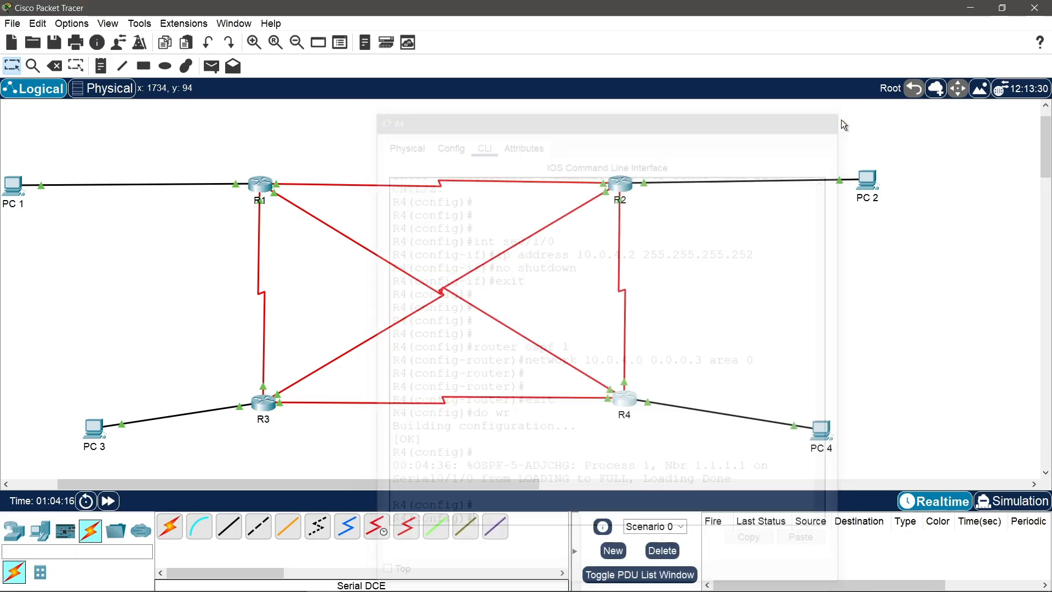
{"action": "left_click", "coordinate": [623, 190]}
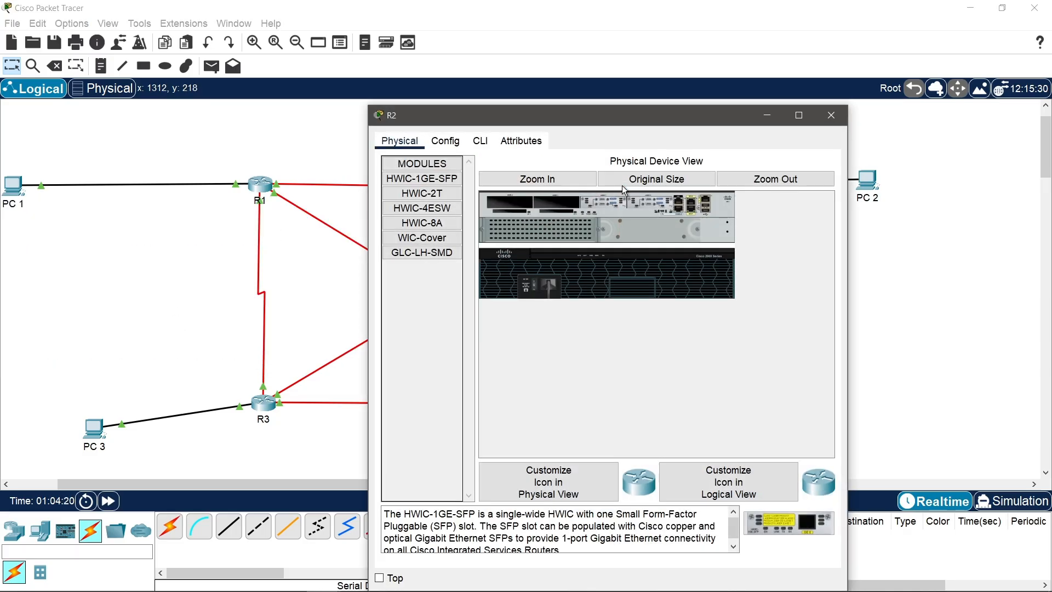
{"action": "left_click", "coordinate": [477, 142]}
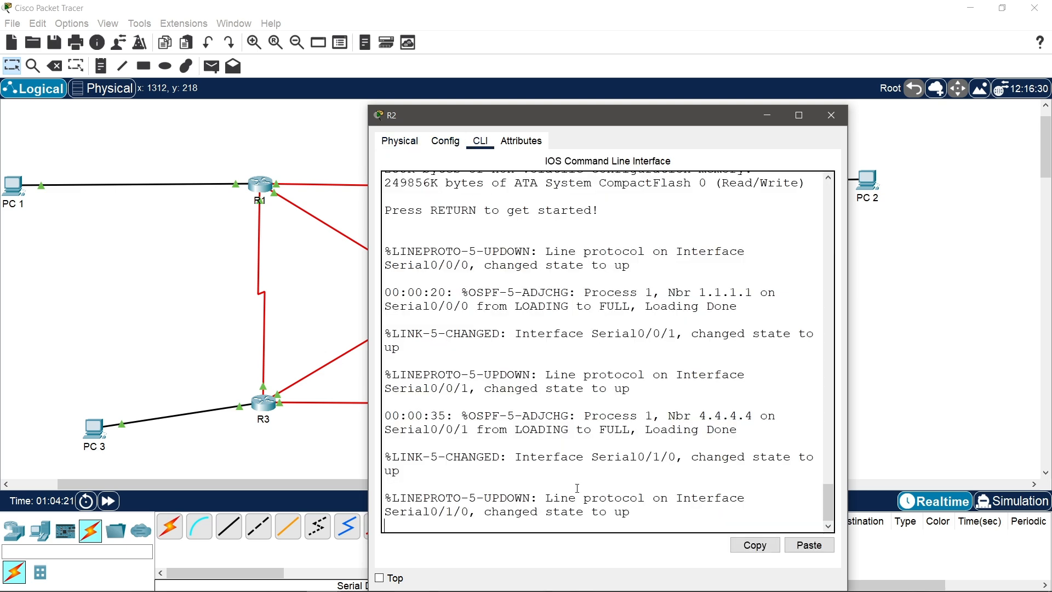
{"action": "key", "text": "Return"}
{"action": "key", "text": "Return"}
{"action": "key", "text": "Return"}
{"action": "key", "text": "Return"}
Step: Enter privileged mode on R2 with en and enter global configuration mode with conf t
{"action": "type", "text": "en"}
{"action": "key", "text": "Return"}
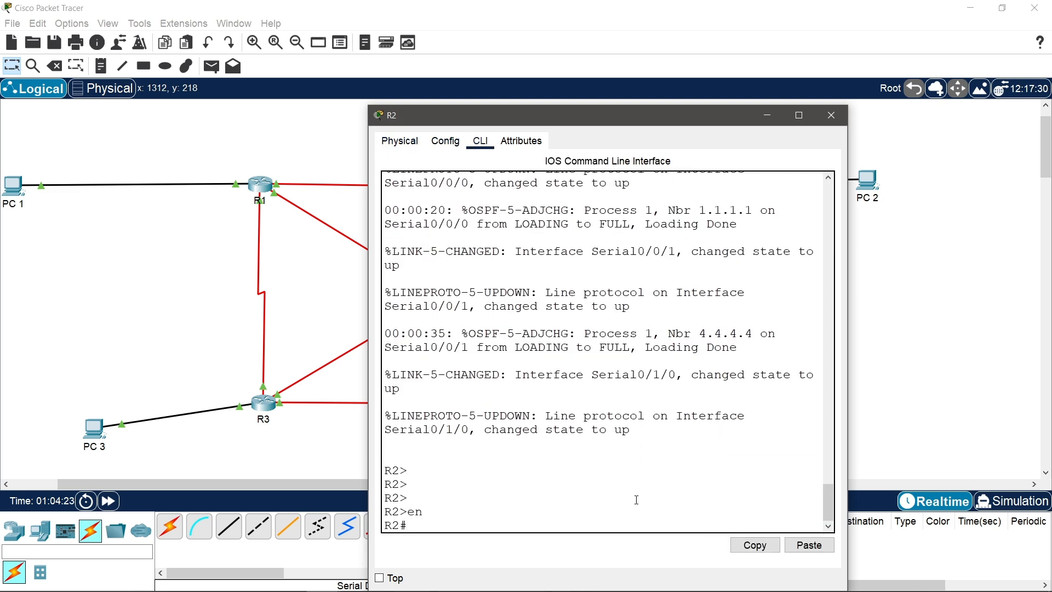
{"action": "type", "text": "conf t"}
{"action": "key", "text": "Return"}
{"action": "key", "text": "Return"}
{"action": "key", "text": "Return"}
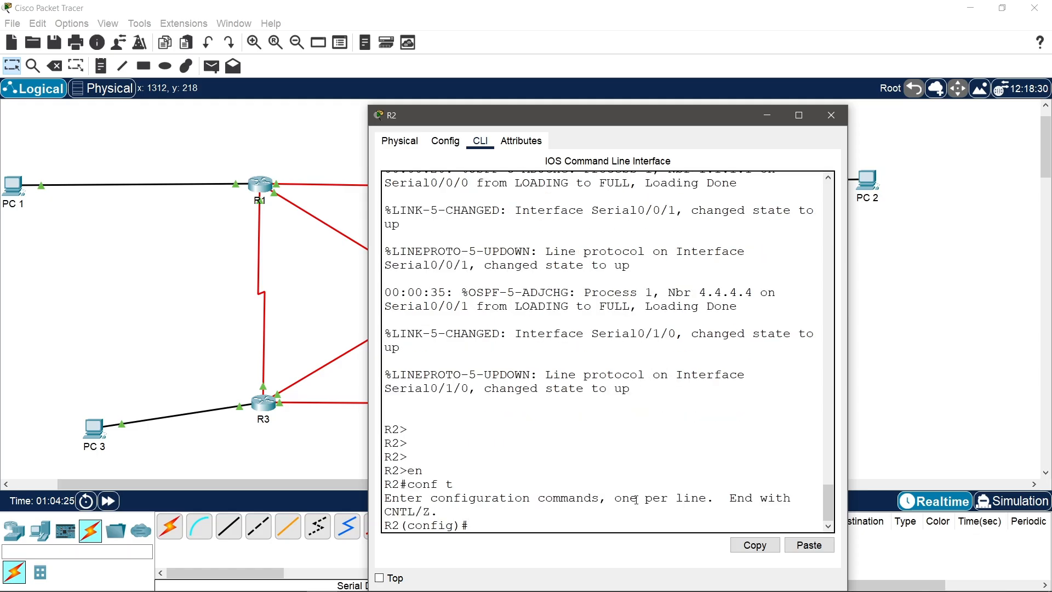
{"action": "key", "text": "Return"}
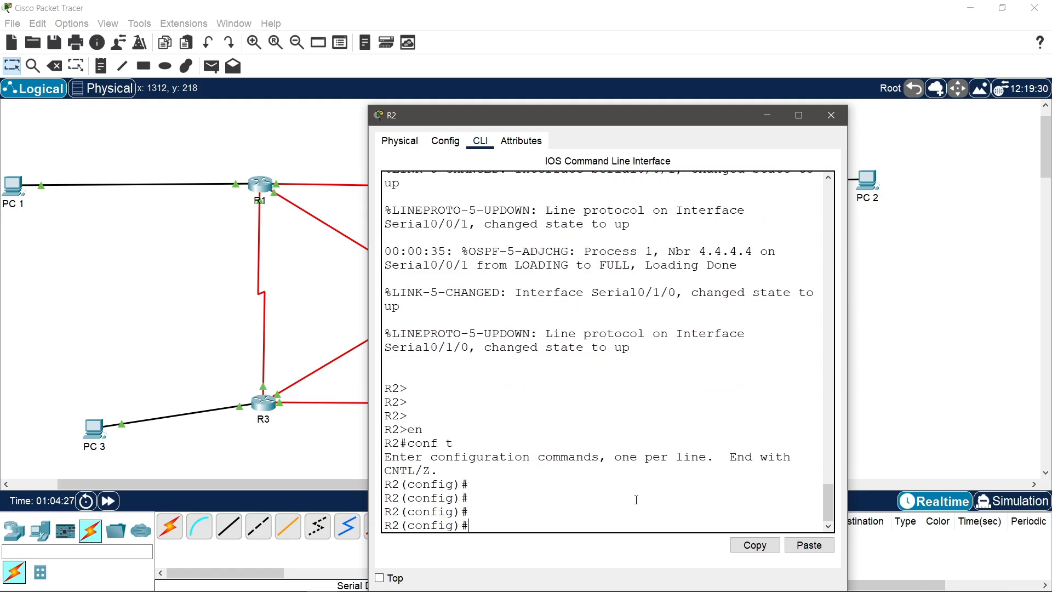
Step: Assign IP address 10.0.5.1 with mask 255.255.255.252 to R2's interface se0/1/0 and set its clock rate to 64000
{"action": "type", "text": "int se0/1/0"}
{"action": "key", "text": "Return"}
{"action": "key", "text": "Return"}
{"action": "key", "text": "Return"}
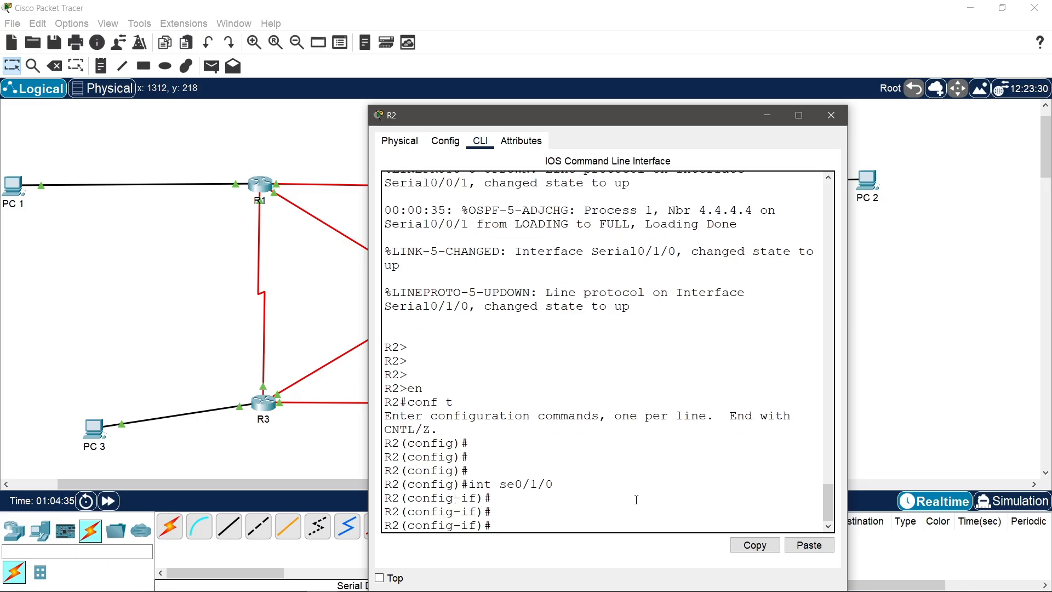
{"action": "type", "text": "ip address 10.0.5.1 255."}
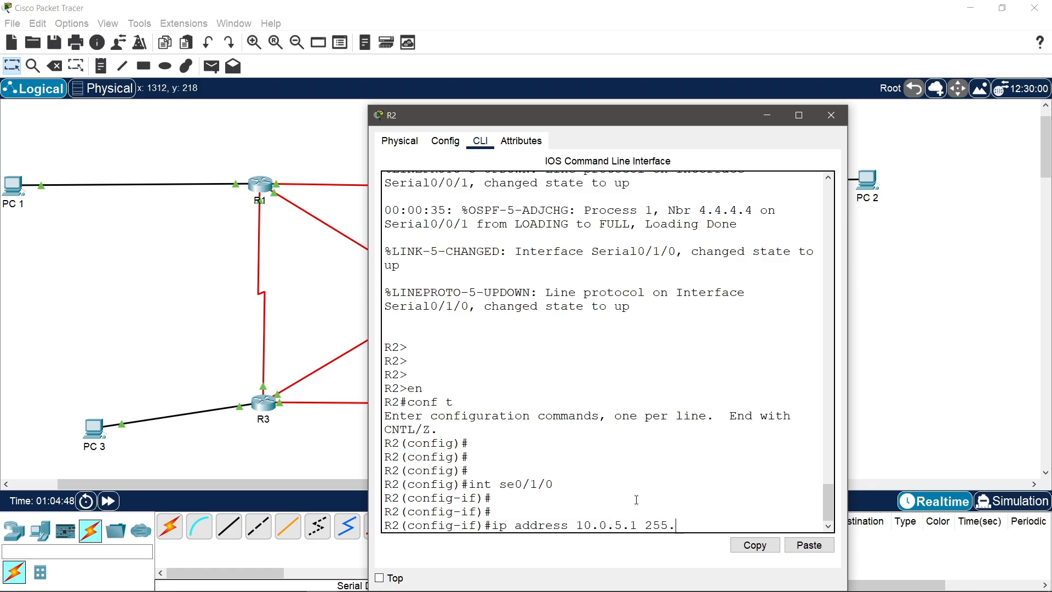
{"action": "type", "text": "255.255.252"}
{"action": "key", "text": "Return"}
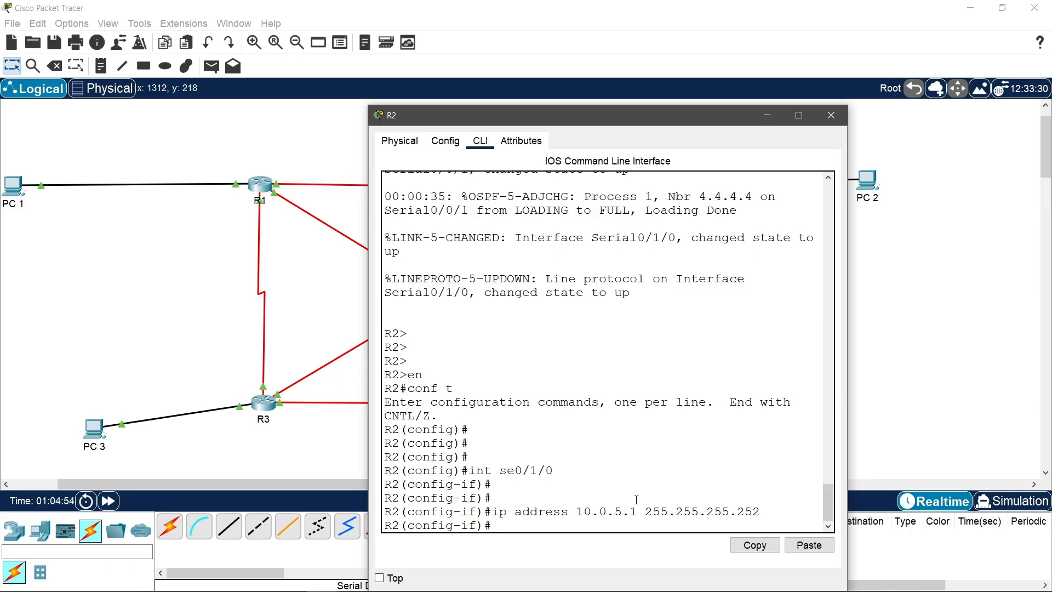
{"action": "type", "text": "clock rate 64000"}
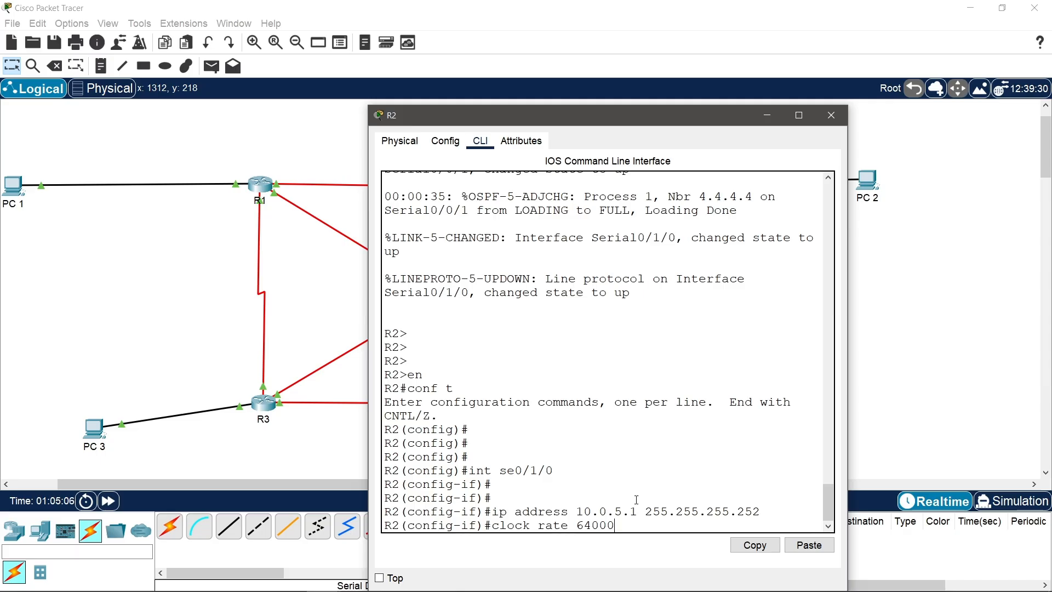
{"action": "key", "text": "Return"}
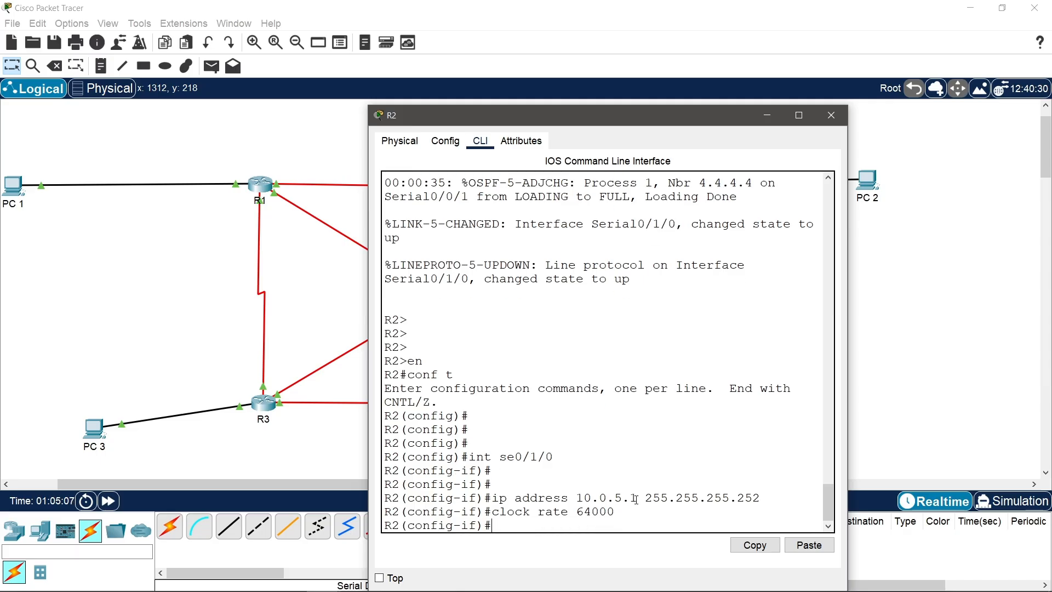
Step: Enable R2's interface se0/1/0 with no shutdown, exit interface mode and save the configuration with do wr
{"action": "type", "text": "o shutdown"}
{"action": "key", "text": "Return"}
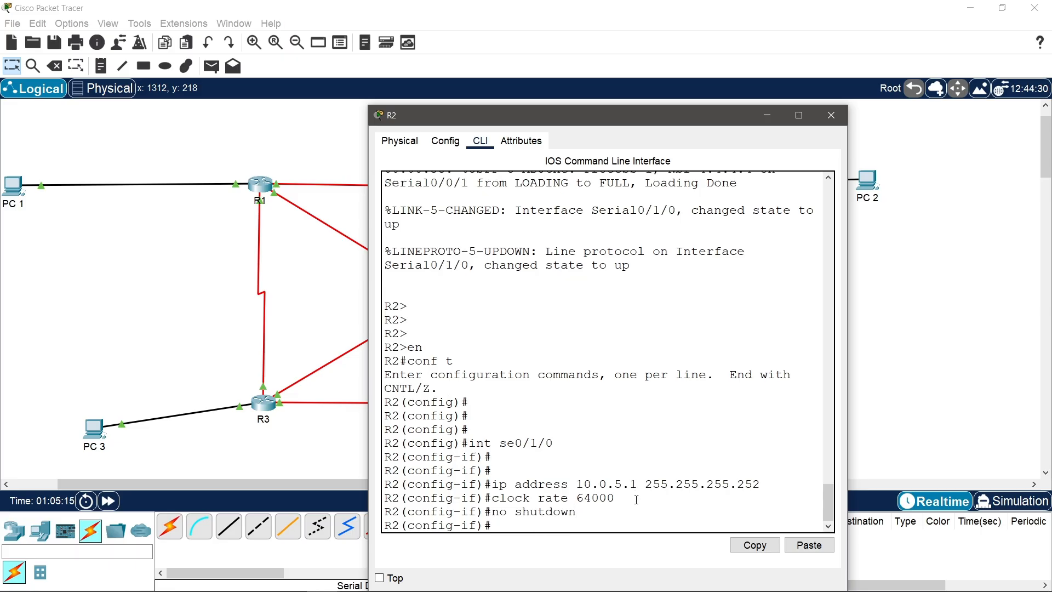
{"action": "type", "text": "exit"}
{"action": "key", "text": "Return"}
{"action": "key", "text": "Return"}
{"action": "key", "text": "Return"}
{"action": "key", "text": "Return"}
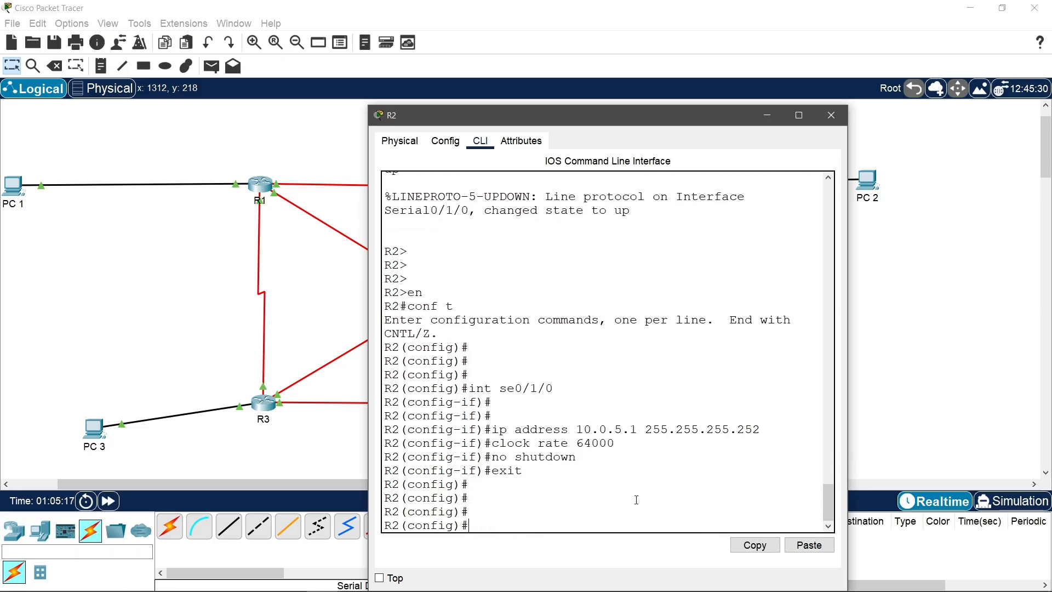
{"action": "type", "text": "do wr"}
{"action": "key", "text": "Return"}
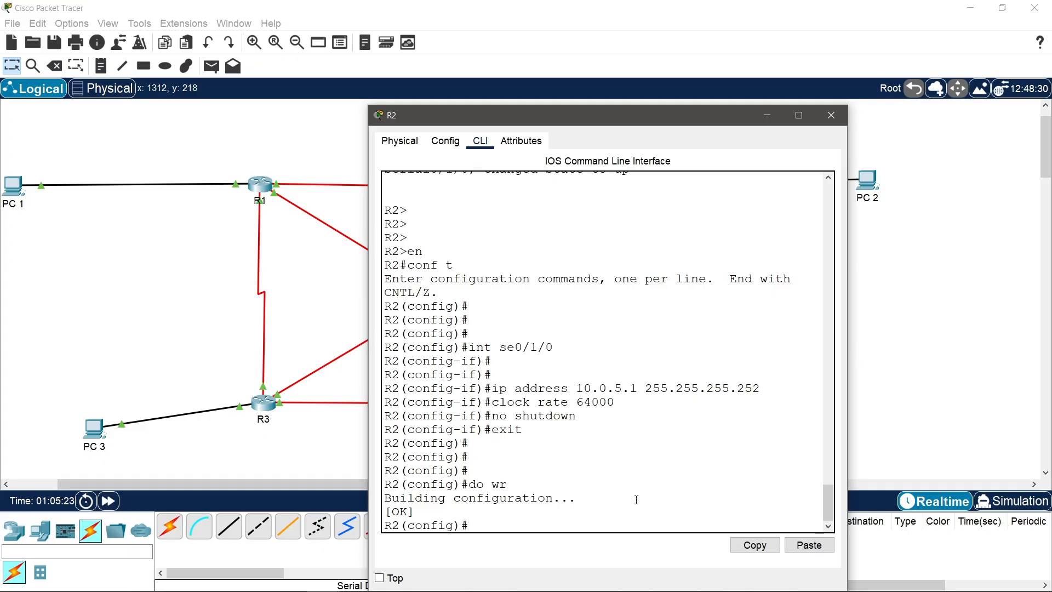
Step: Add network 10.0.5.0 with wildcard mask 0.0.0.3 in area 0 to R2's OSPF process 1
{"action": "type", "text": "router ospf 1"}
{"action": "key", "text": "Return"}
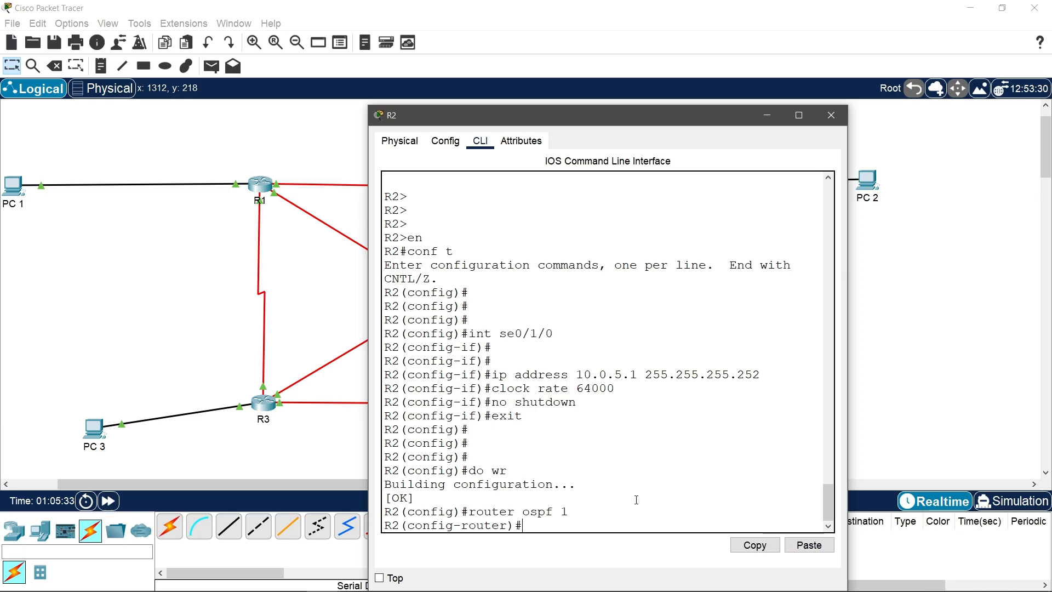
{"action": "type", "text": "network 10.0.5.0 0."}
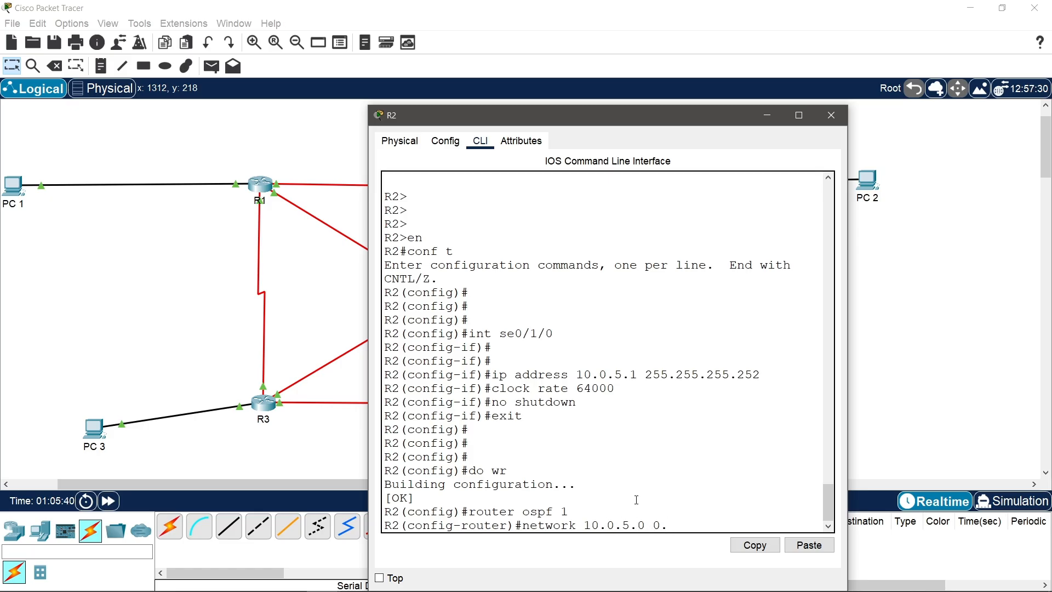
{"action": "type", "text": "0.0.3 area 0"}
{"action": "key", "text": "Return"}
{"action": "key", "text": "Return"}
{"action": "key", "text": "Return"}
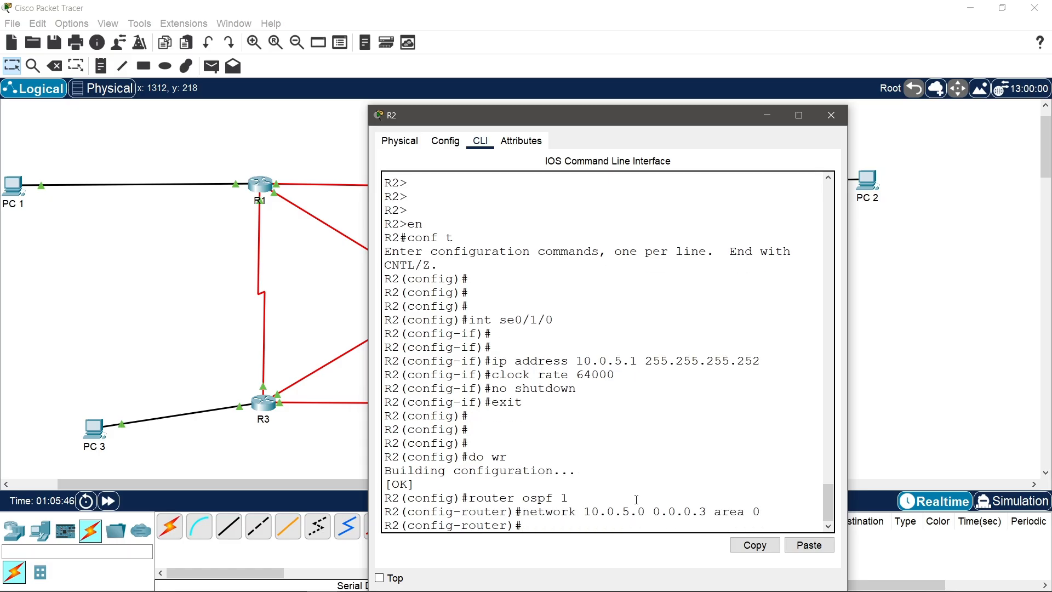
Step: Exit R2's OSPF configuration mode and save the router's configuration with do wr
{"action": "type", "text": "exit"}
{"action": "key", "text": "Return"}
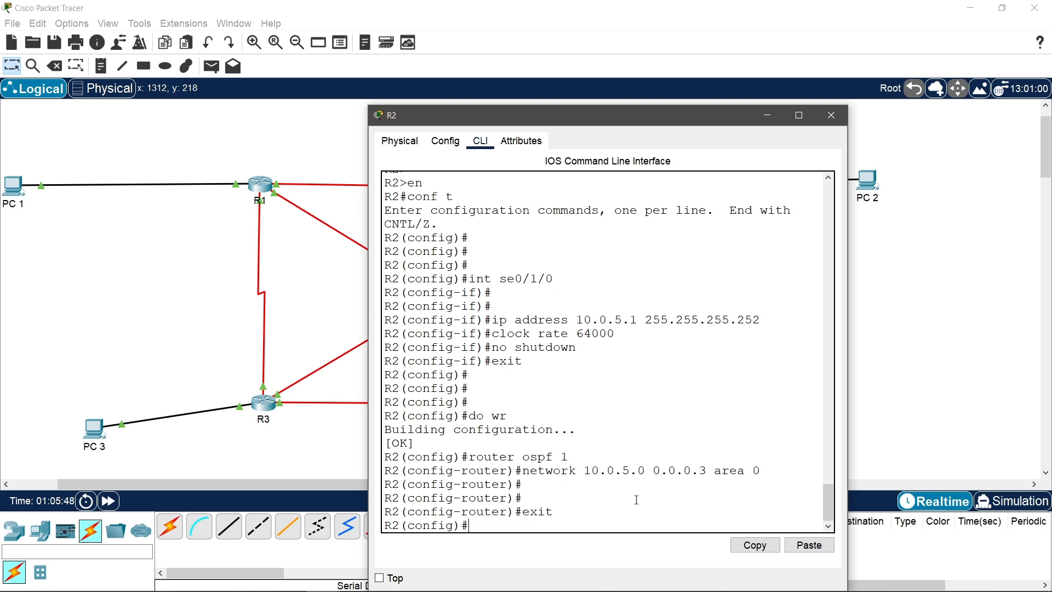
{"action": "type", "text": "do wr"}
{"action": "key", "text": "Return"}
{"action": "key", "text": "Return"}
{"action": "key", "text": "Return"}
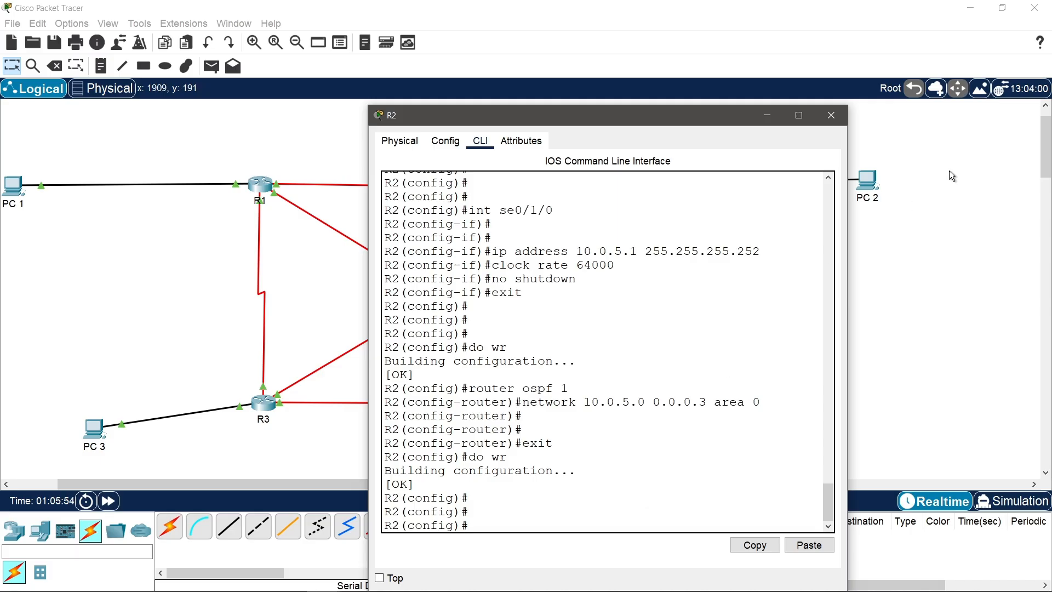
Step: Close R2's window and open the command line of router R3
{"action": "left_click", "coordinate": [831, 115]}
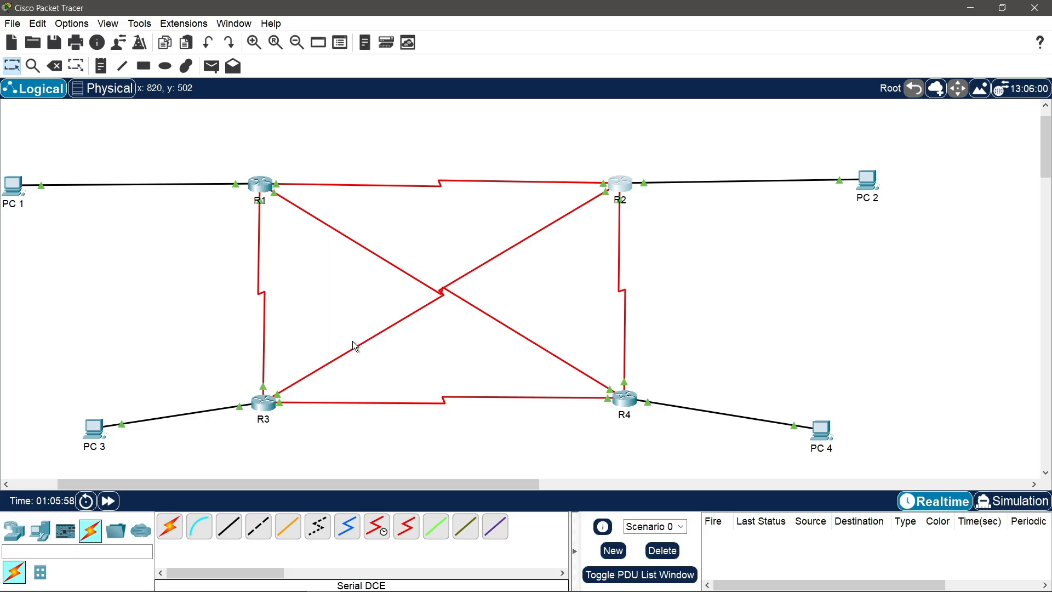
{"action": "left_click", "coordinate": [267, 407]}
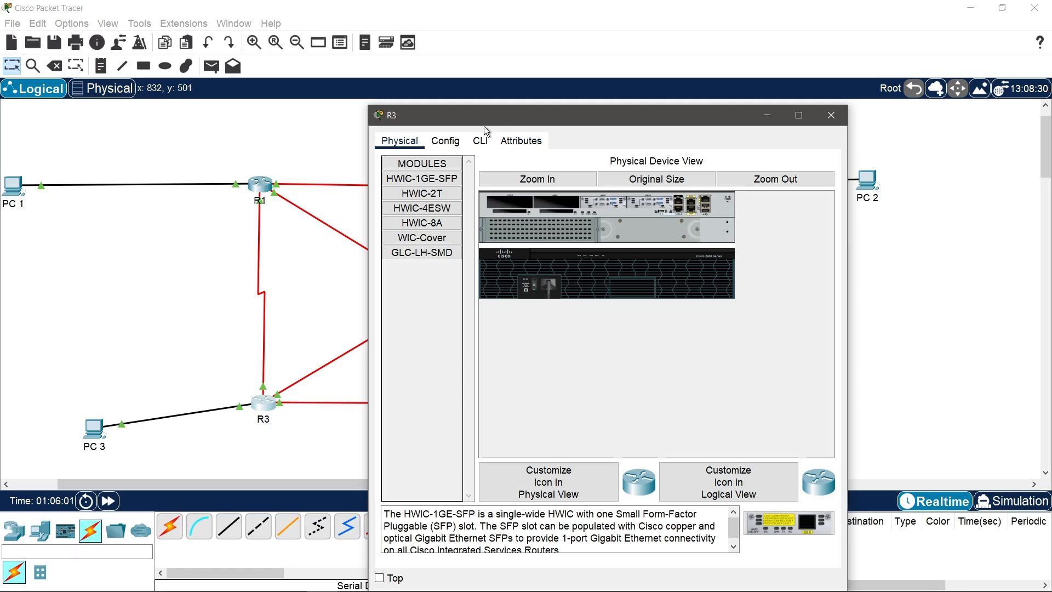
{"action": "left_click", "coordinate": [484, 141]}
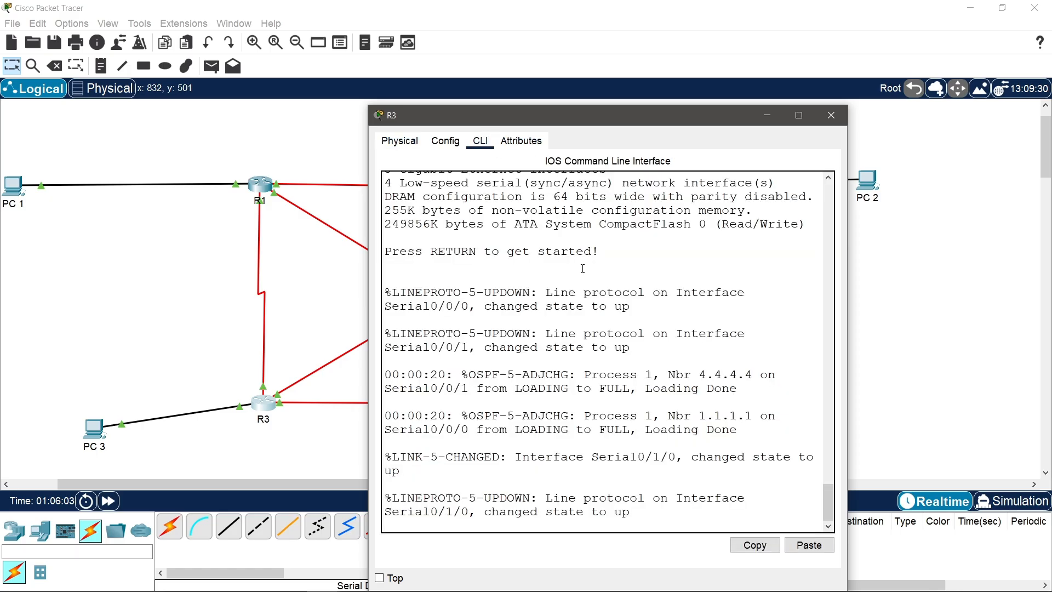
Step: Enter privileged mode on R3 with en and enter global configuration mode with conf t
{"action": "key", "text": "Return"}
{"action": "key", "text": "Return"}
{"action": "key", "text": "Return"}
{"action": "type", "text": "en"}
{"action": "key", "text": "Return"}
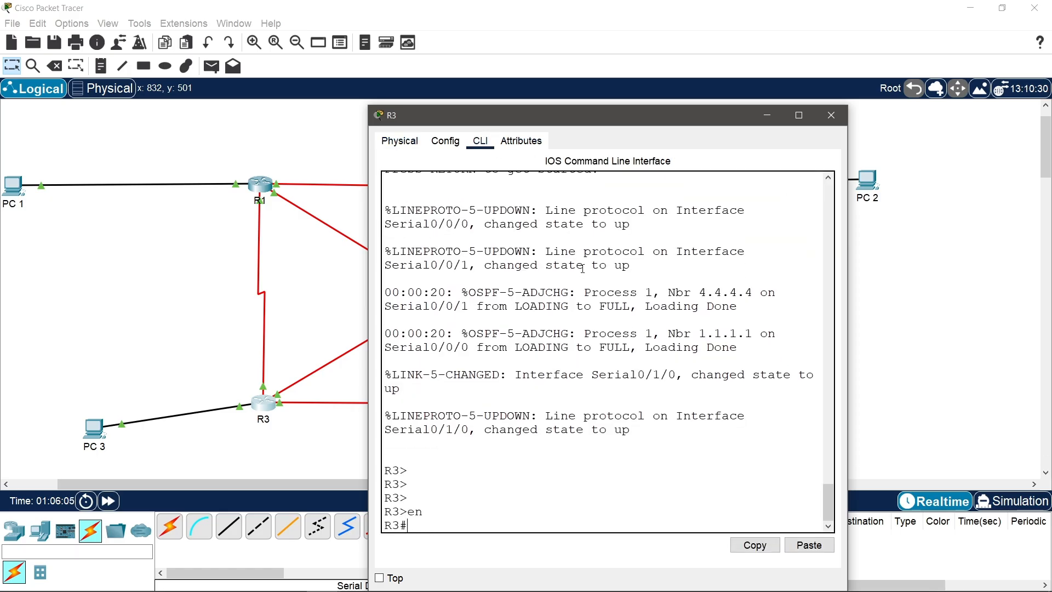
{"action": "type", "text": "conf t"}
{"action": "key", "text": "Return"}
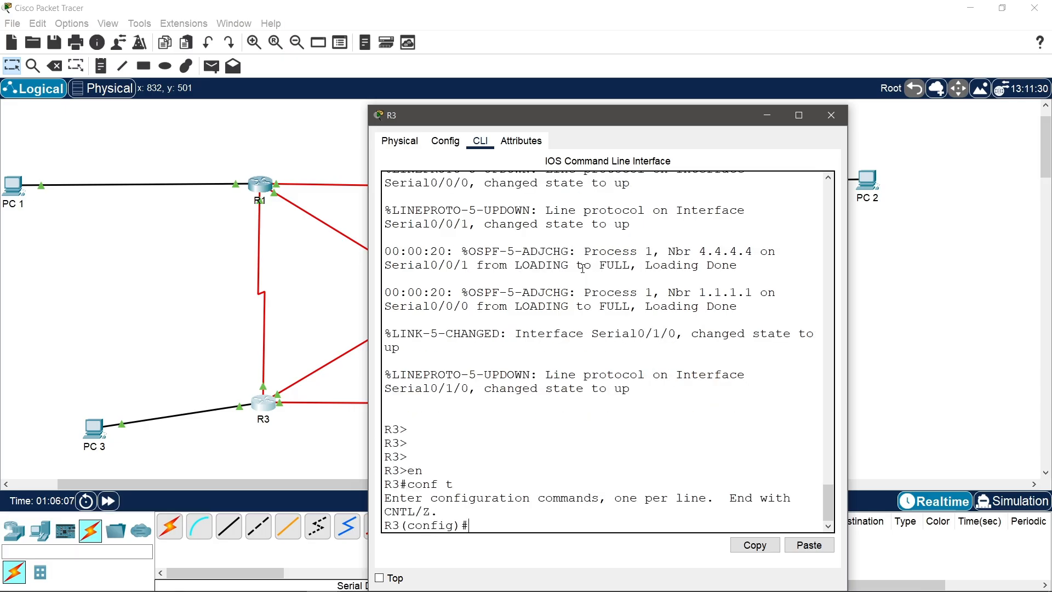
{"action": "key", "text": "Return"}
{"action": "key", "text": "Return"}
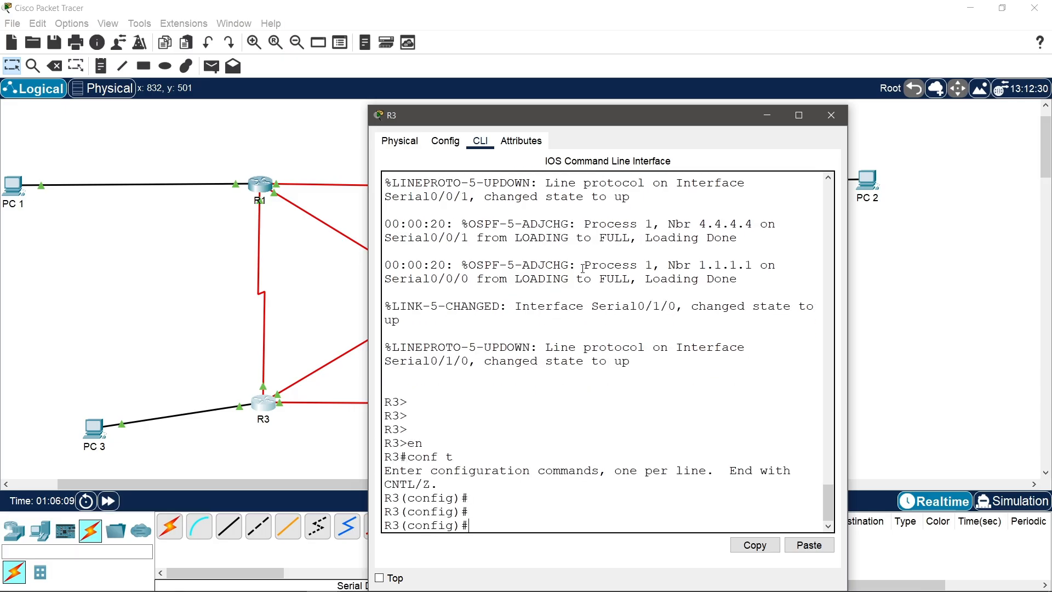
Step: Assign IP address 10.0.5.2 with mask 255.255.255.252 to R3's interface se0/1/0
{"action": "type", "text": "int se0"}
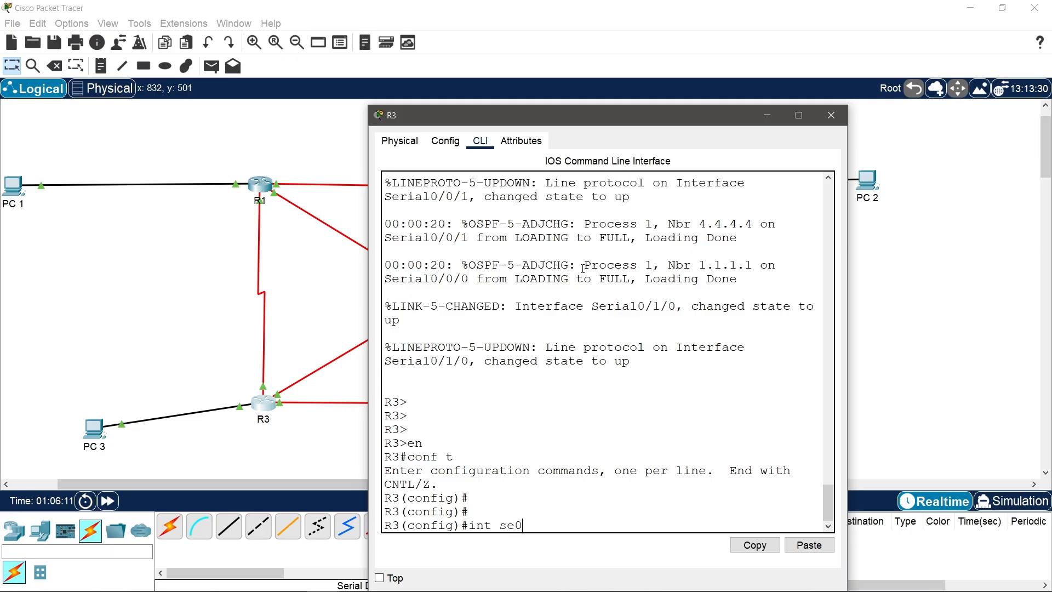
{"action": "type", "text": "/1/0"}
{"action": "key", "text": "Return"}
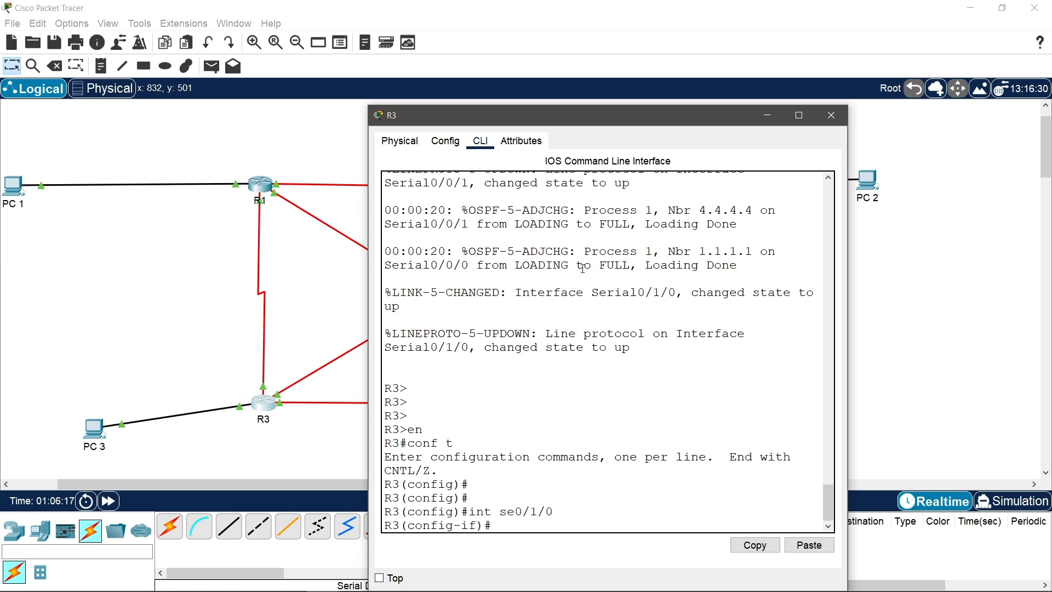
{"action": "type", "text": "ip address 10.0"}
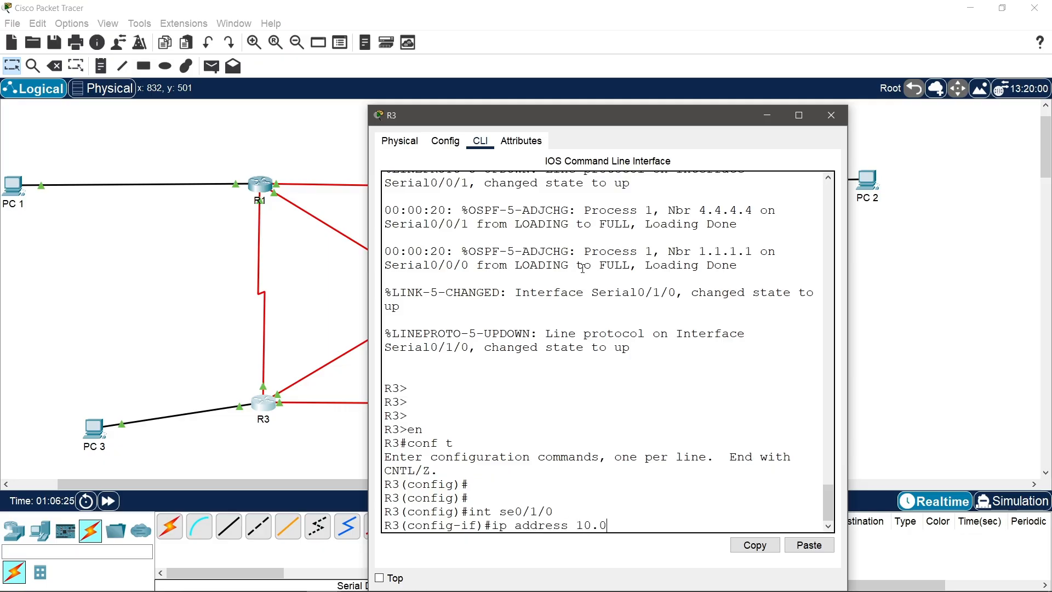
{"action": "type", "text": ".5.2 255.255.255.252"}
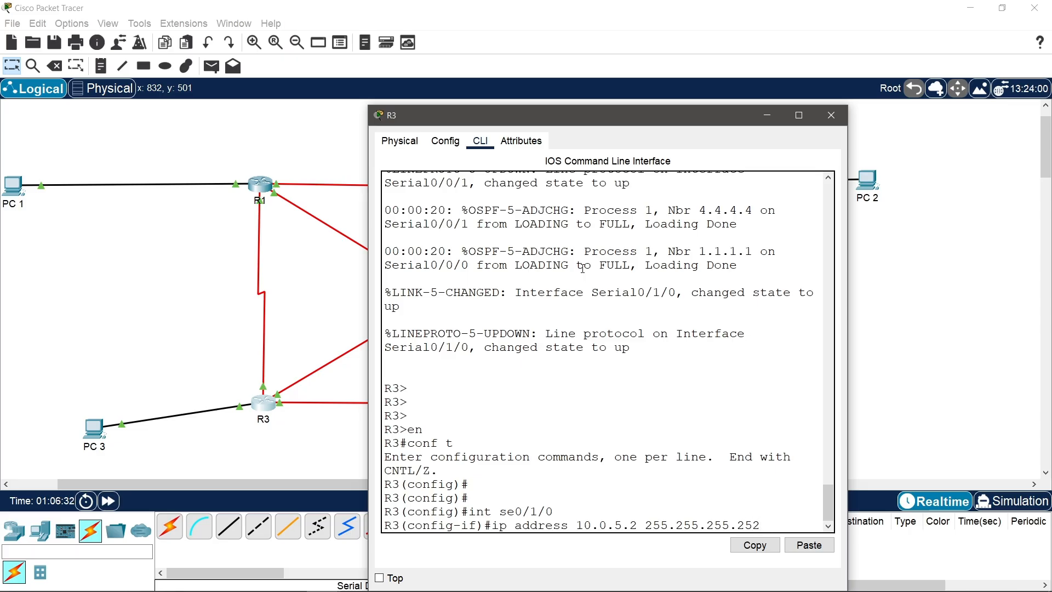
{"action": "key", "text": "Return"}
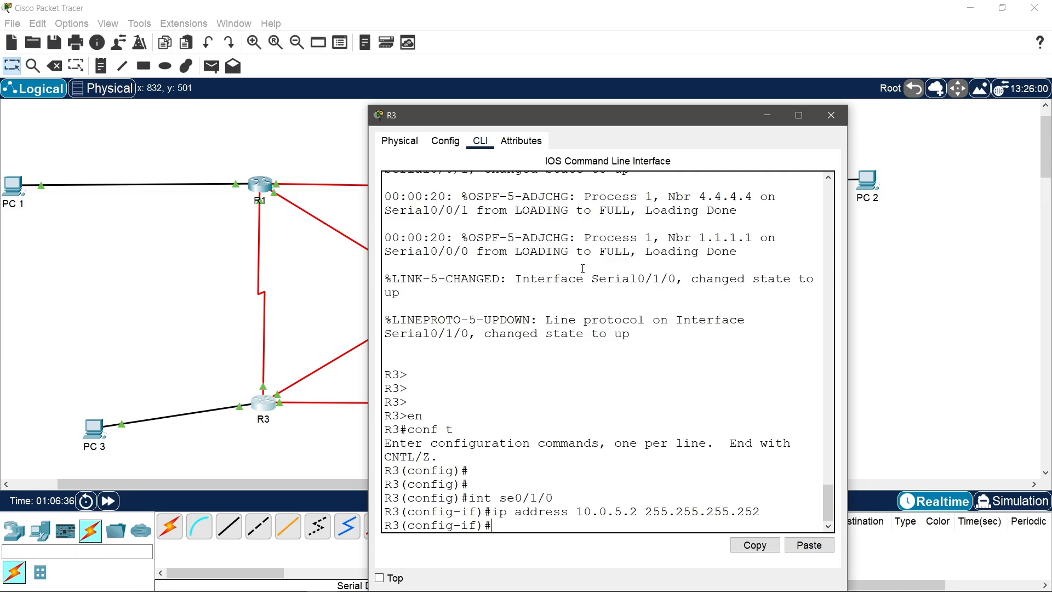
Step: Enable R3's interface se0/1/0 with no shutdown and return to global configuration mode
{"action": "type", "text": "no shutdown"}
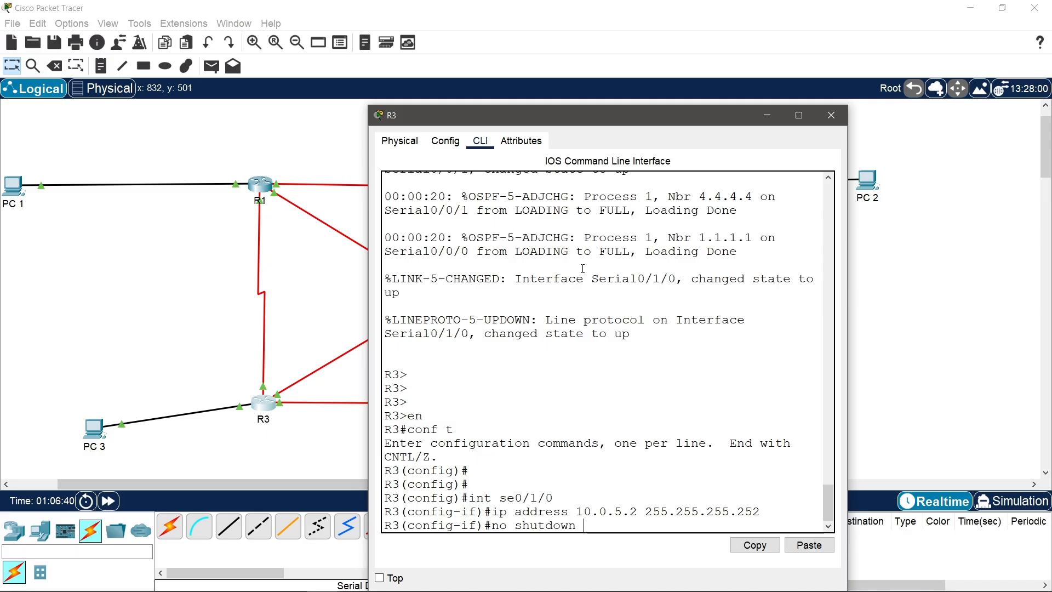
{"action": "key", "text": "Return"}
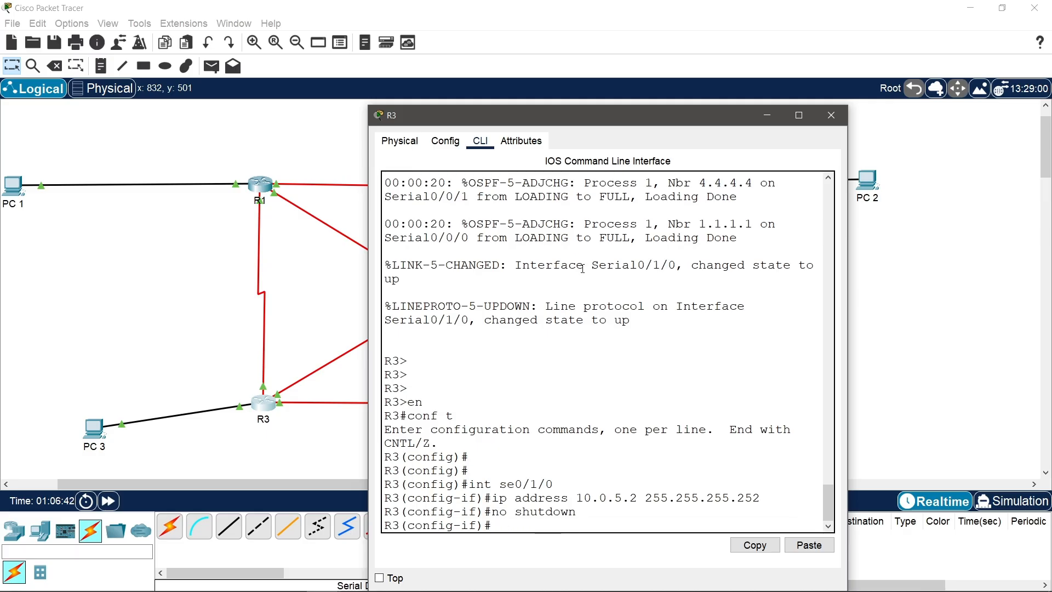
{"action": "type", "text": "exit"}
{"action": "key", "text": "Return"}
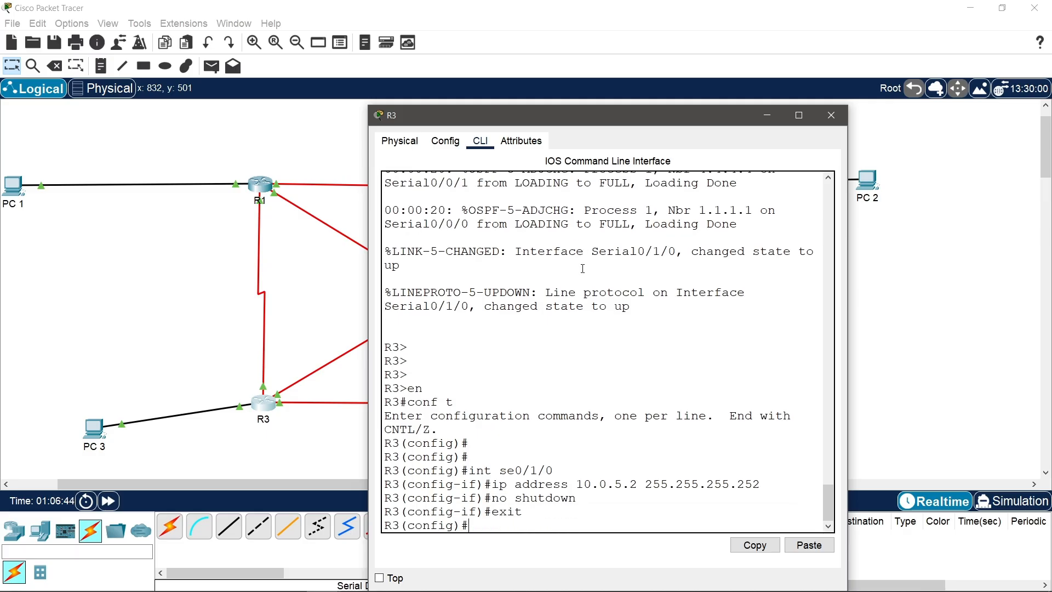
{"action": "key", "text": "Return"}
{"action": "key", "text": "Return"}
{"action": "key", "text": "Return"}
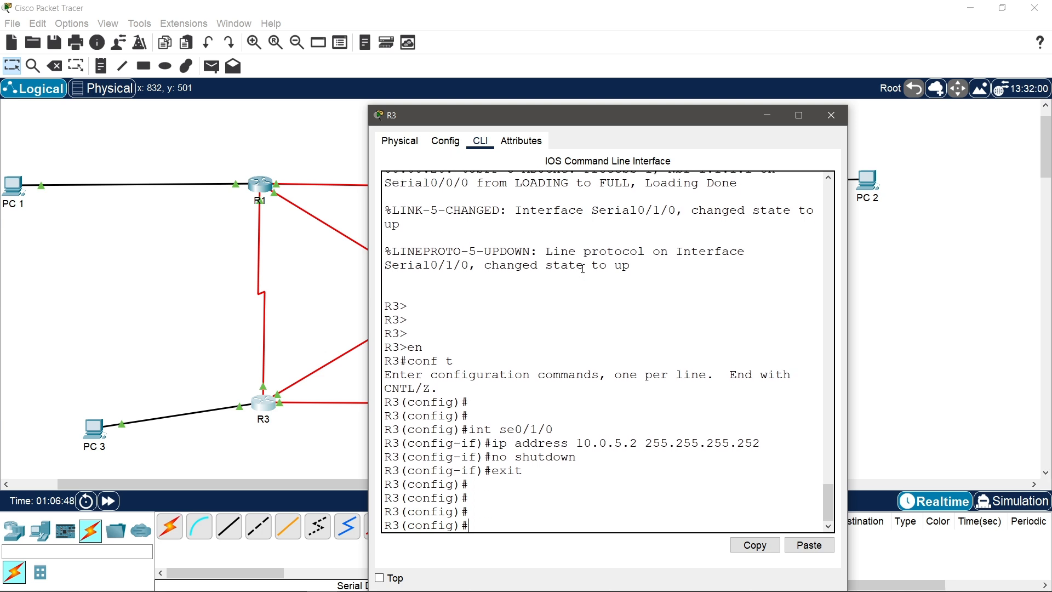
Step: Add network 10.0.5.0 with wildcard mask 0.0.0.3 in area 0 to R3's OSPF process 1
{"action": "type", "text": "router ospf 1 networ"}
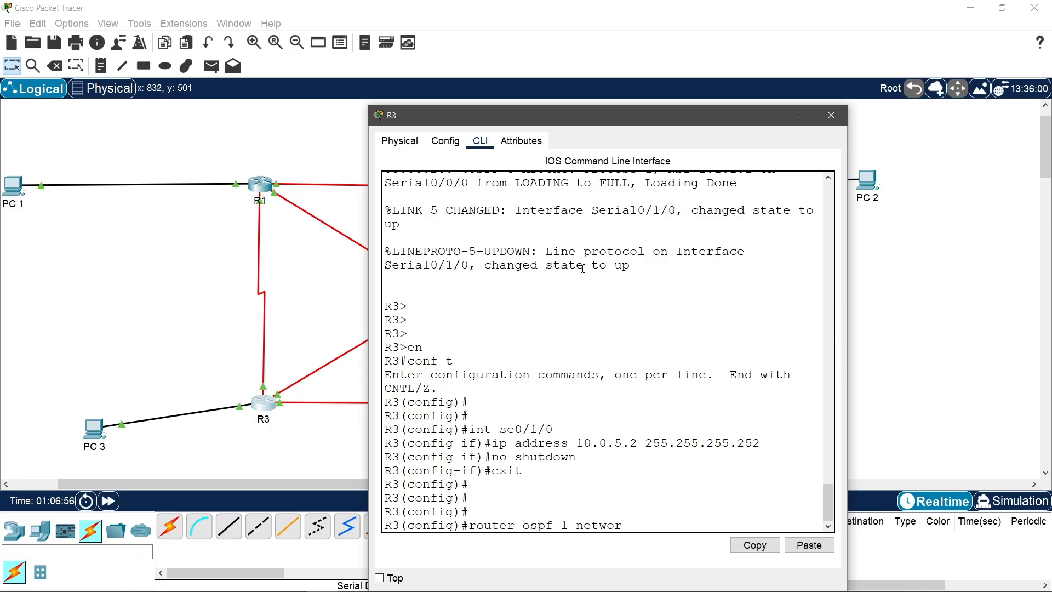
{"action": "key", "text": "BackSpace"}
{"action": "key", "text": "BackSpace"}
{"action": "key", "text": "BackSpace"}
{"action": "key", "text": "BackSpace"}
{"action": "key", "text": "BackSpace"}
{"action": "key", "text": "BackSpace"}
{"action": "key", "text": "BackSpace"}
{"action": "key", "text": "Return"}
{"action": "type", "text": "ne"}
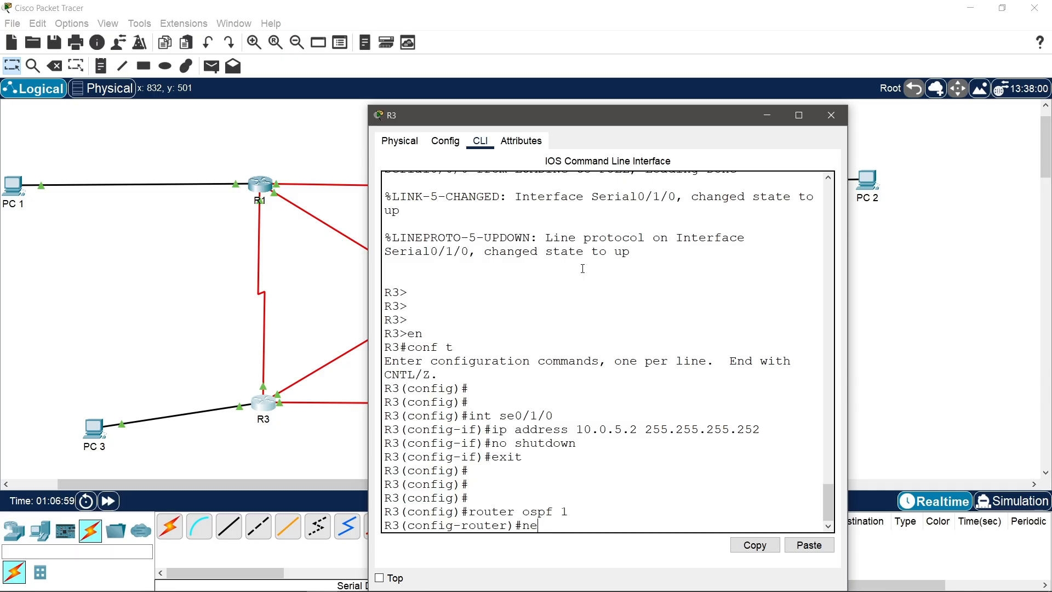
{"action": "type", "text": "twork 10.0.5.0"}
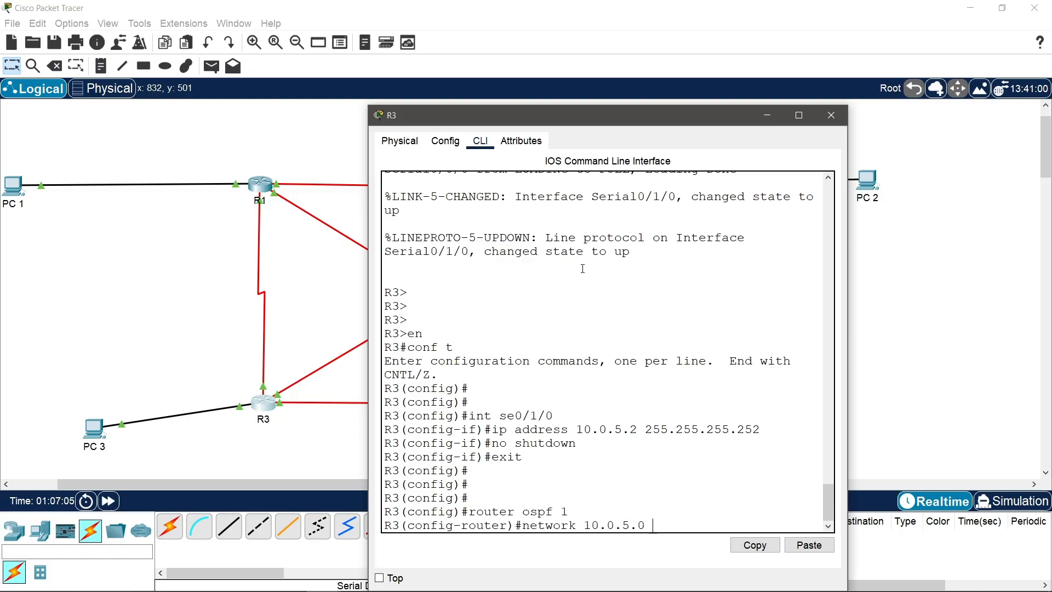
{"action": "type", "text": " 0.0.0.3 area 0"}
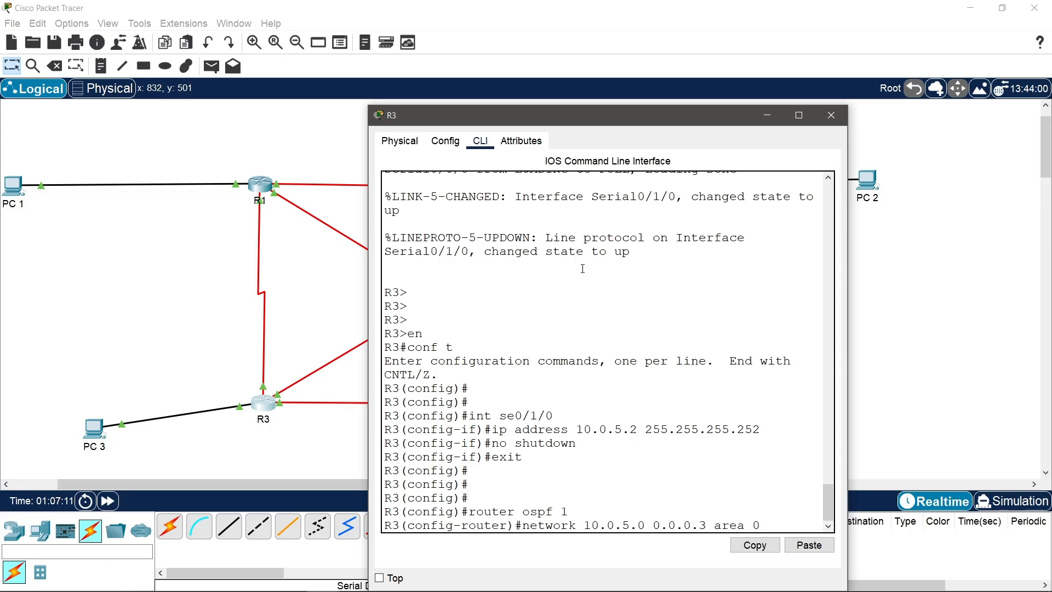
{"action": "key", "text": "Return"}
{"action": "key", "text": "Return"}
{"action": "key", "text": "Return"}
Step: Exit R3's OSPF configuration mode, save the configuration with do wr and close the router's window
{"action": "type", "text": "er)#e"}
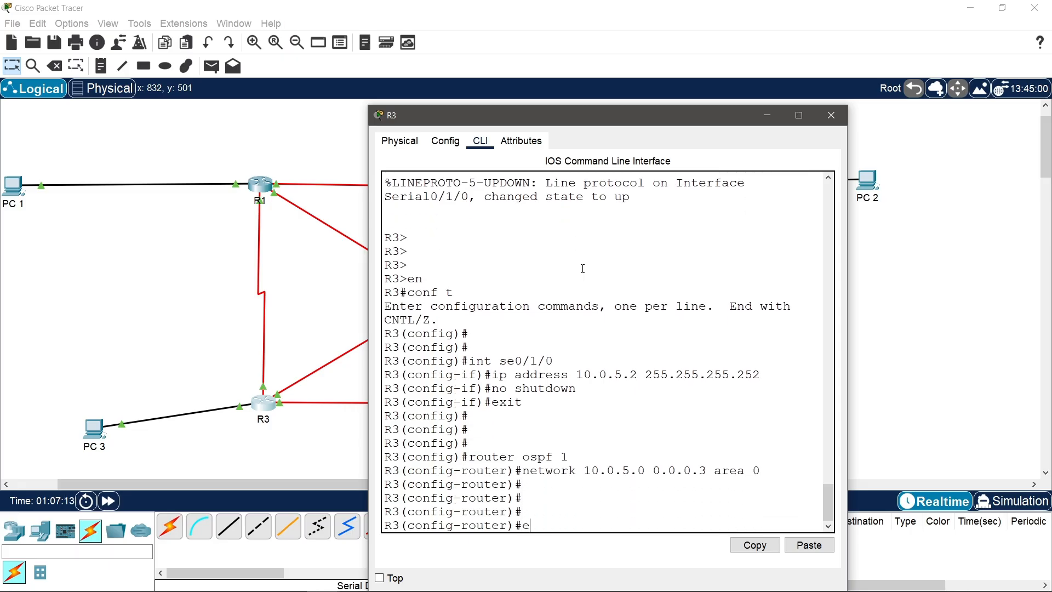
{"action": "type", "text": "xit"}
{"action": "key", "text": "Return"}
{"action": "type", "text": "do"}
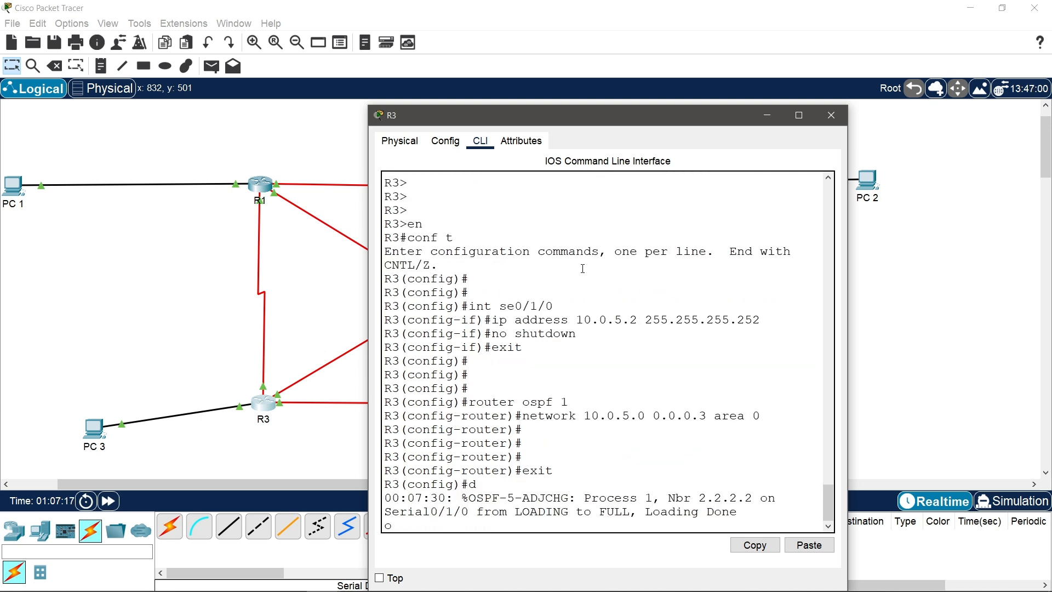
{"action": "key", "text": "BackSpace"}
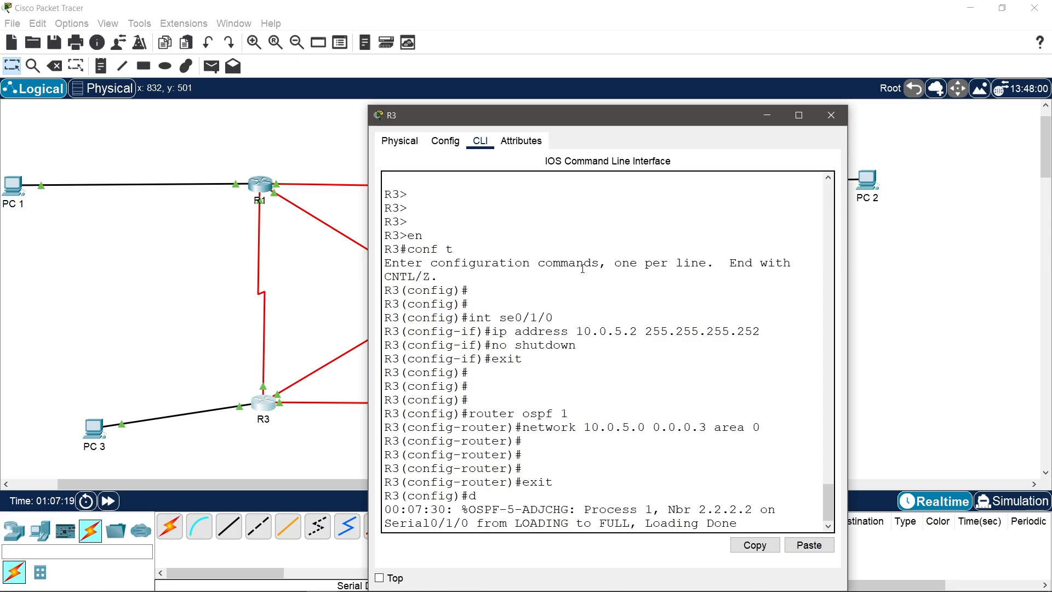
{"action": "key", "text": "Return"}
{"action": "key", "text": "Return"}
{"action": "type", "text": "do "}
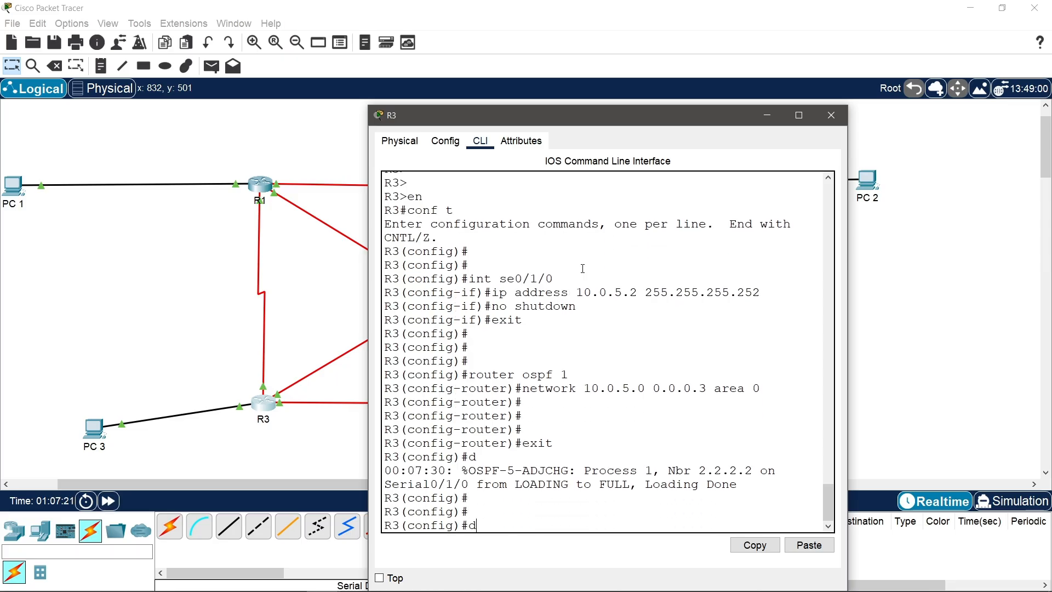
{"action": "type", "text": "wr"}
{"action": "key", "text": "Return"}
{"action": "key", "text": "Return"}
{"action": "key", "text": "Return"}
{"action": "key", "text": "Return"}
{"action": "key", "text": "Return"}
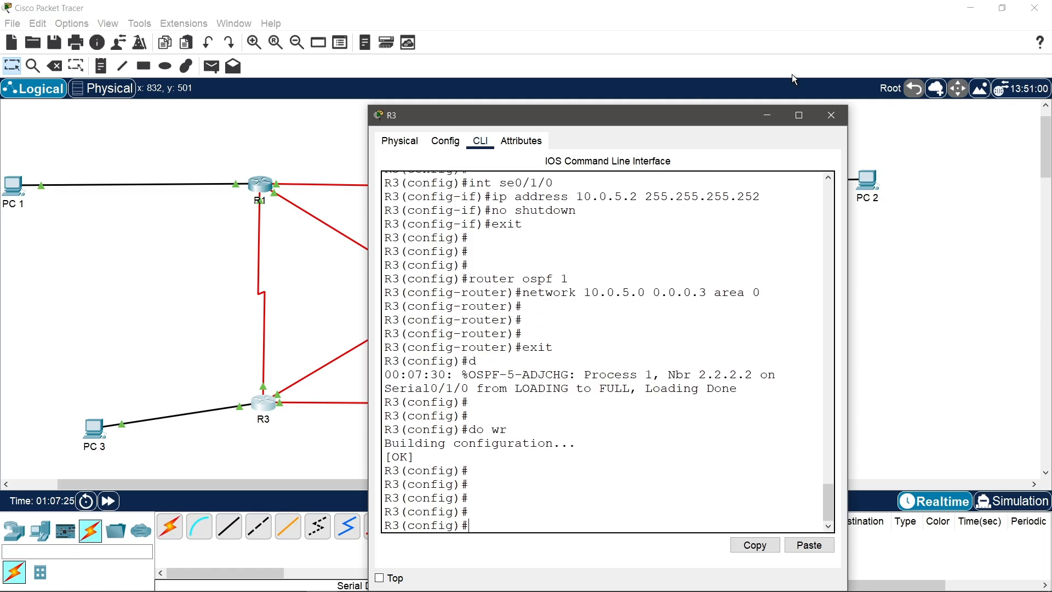
{"action": "left_click", "coordinate": [835, 128]}
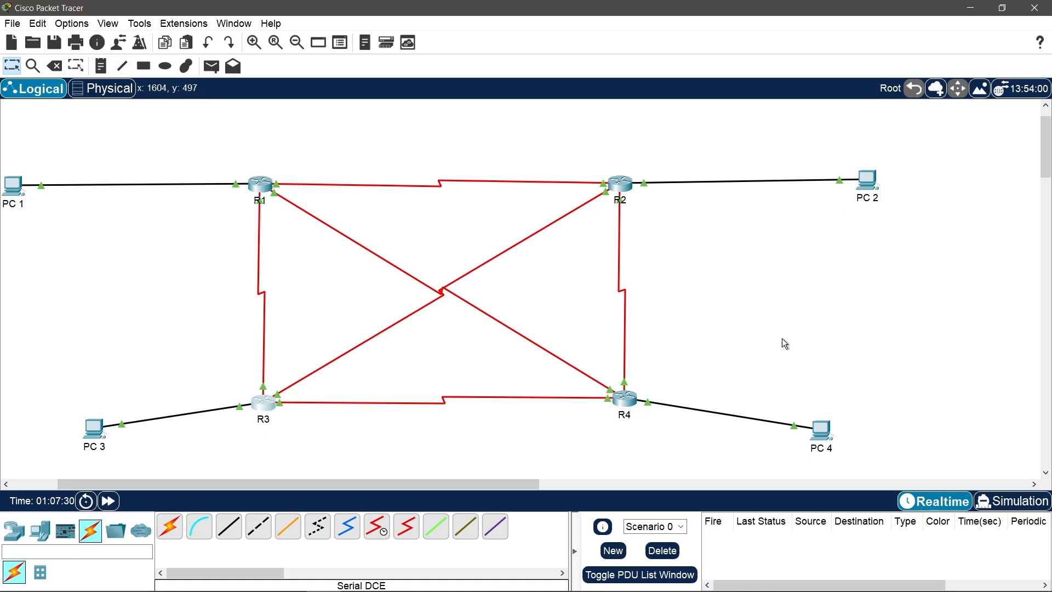
Step: Switch the workspace to Simulation mode and open the command line of router R1
{"action": "left_click", "coordinate": [1004, 502]}
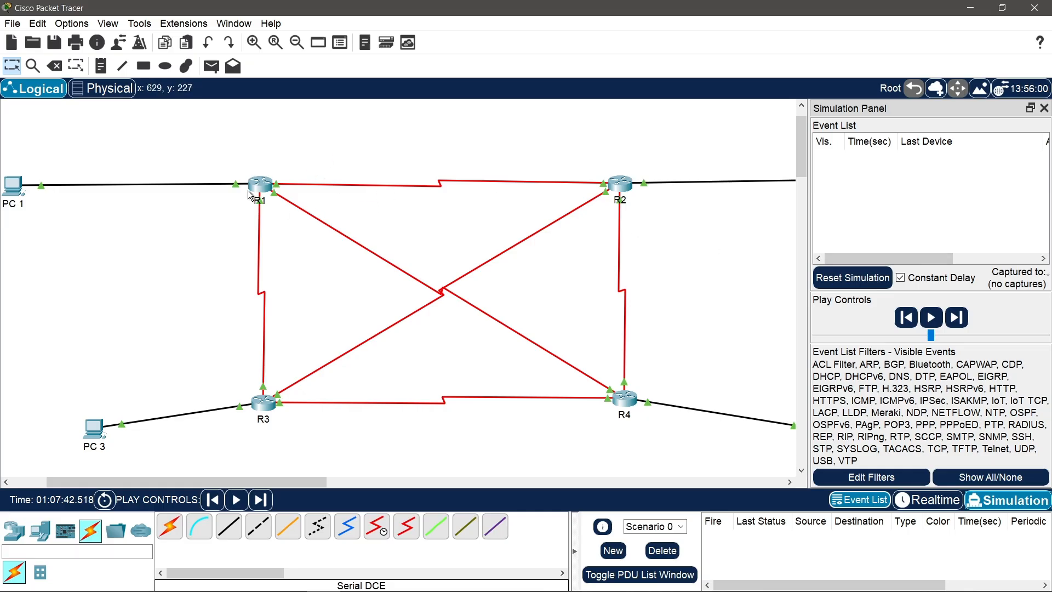
{"action": "mouse_move", "coordinate": [248, 191]}
{"action": "left_click", "coordinate": [261, 187]}
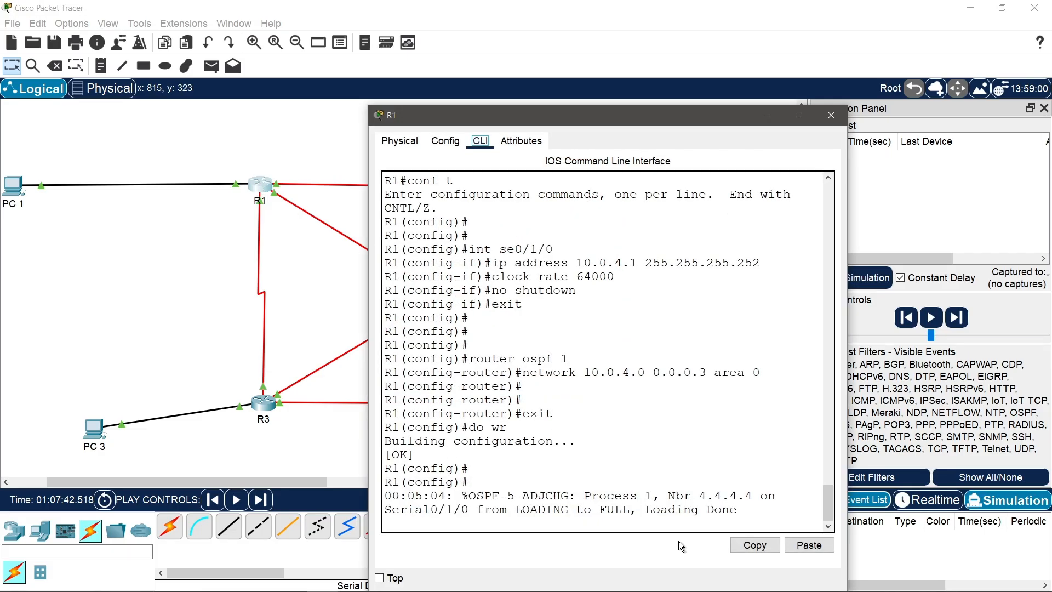
Step: Leave global configuration mode on R1 and return to the privileged EXEC prompt
{"action": "left_click", "coordinate": [771, 464]}
{"action": "key", "text": "Return"}
{"action": "key", "text": "Return"}
{"action": "key", "text": "Return"}
{"action": "key", "text": "Return"}
{"action": "key", "text": "Return"}
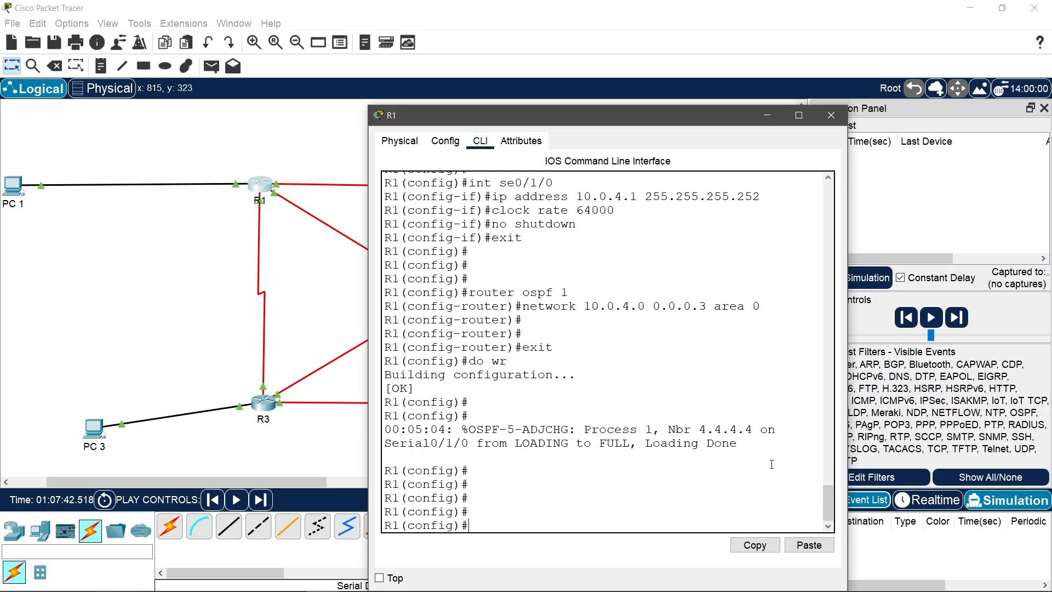
{"action": "type", "text": "exit"}
{"action": "key", "text": "Return"}
{"action": "key", "text": "Return"}
{"action": "key", "text": "Return"}
{"action": "key", "text": "Return"}
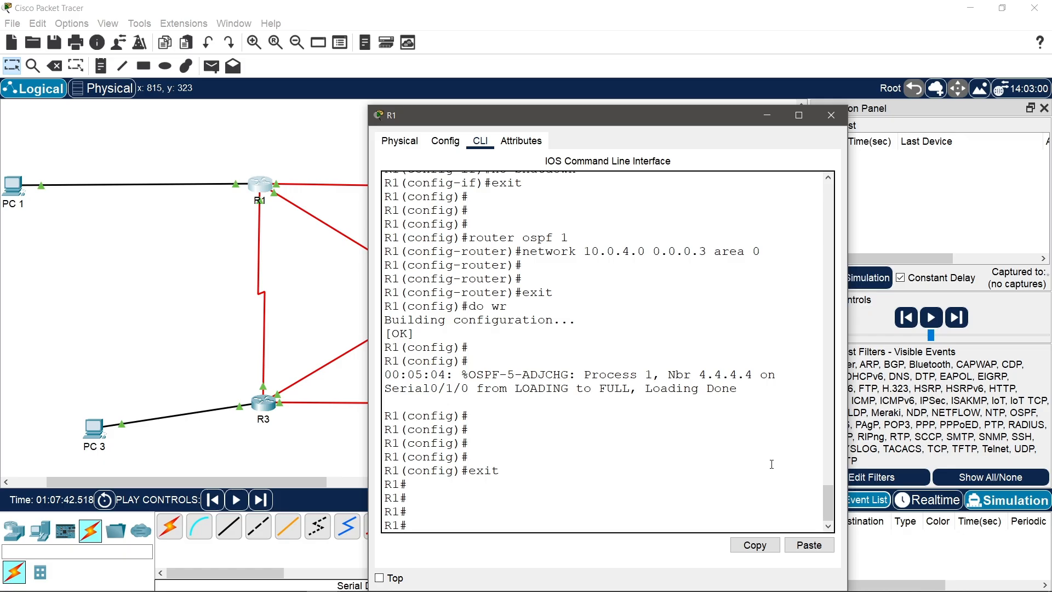
Step: Display R1's OSPF neighbor table with show ip ospf neighbor, widening the router's window to read it before closing it
{"action": "type", "text": "show ip ospf neigbor"}
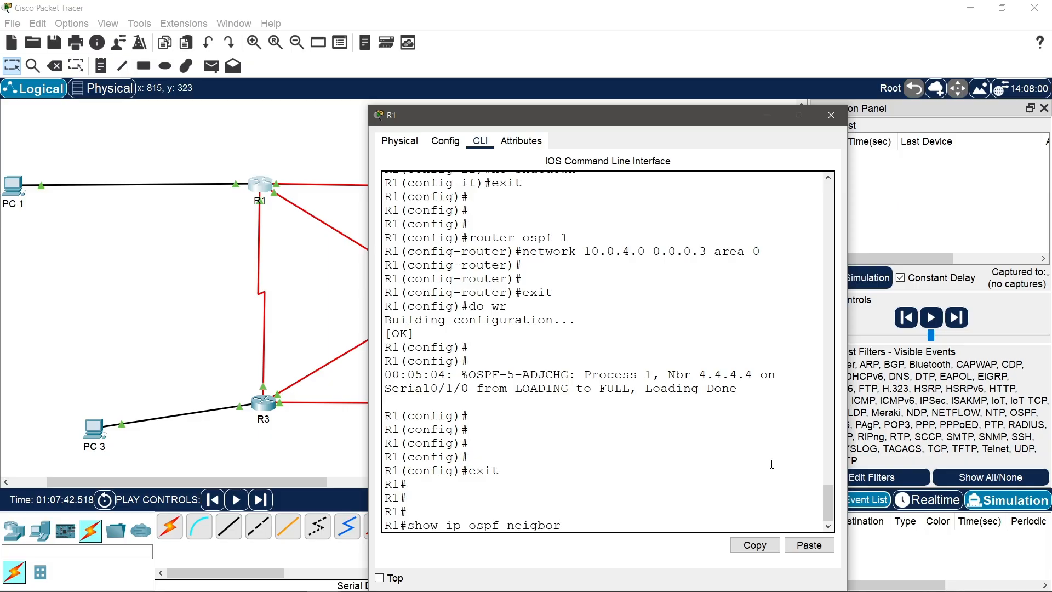
{"action": "key", "text": "Return"}
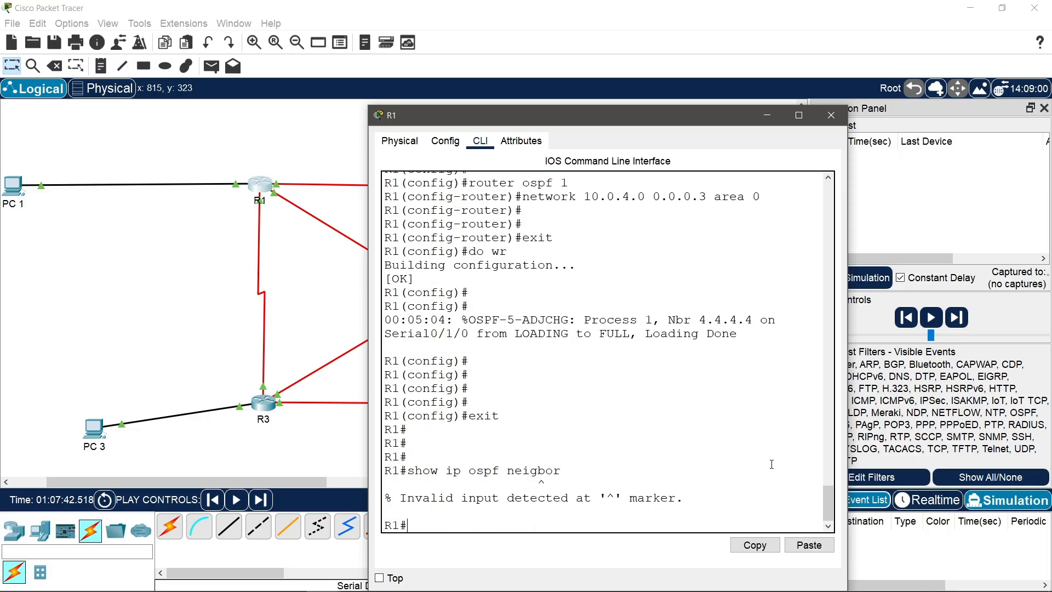
{"action": "key", "text": "Up"}
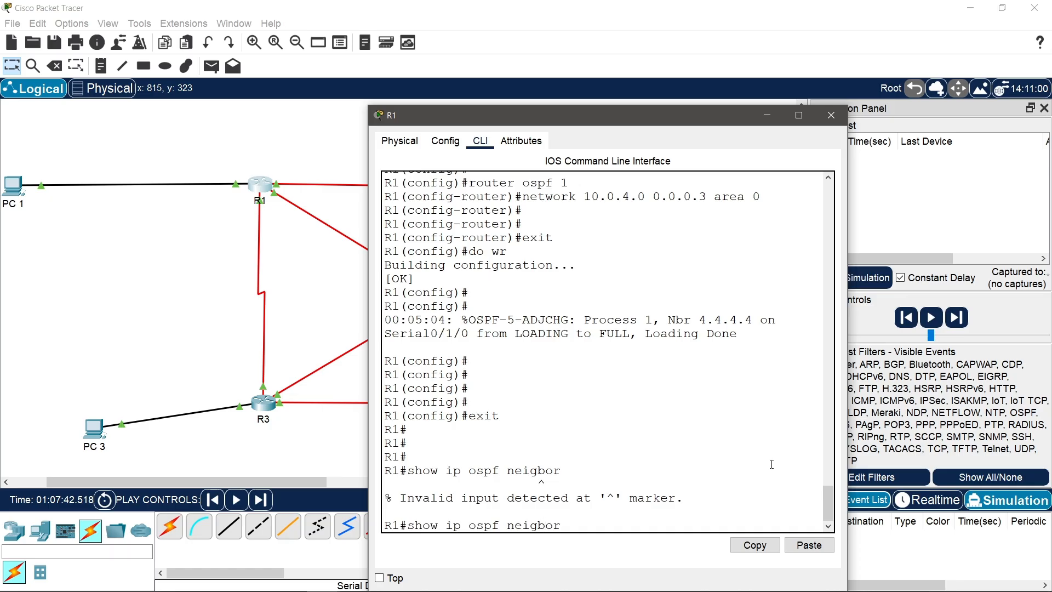
{"action": "key", "text": "Left"}
{"action": "key", "text": "Left"}
{"action": "key", "text": "Left"}
{"action": "type", "text": "h"}
{"action": "key", "text": "Return"}
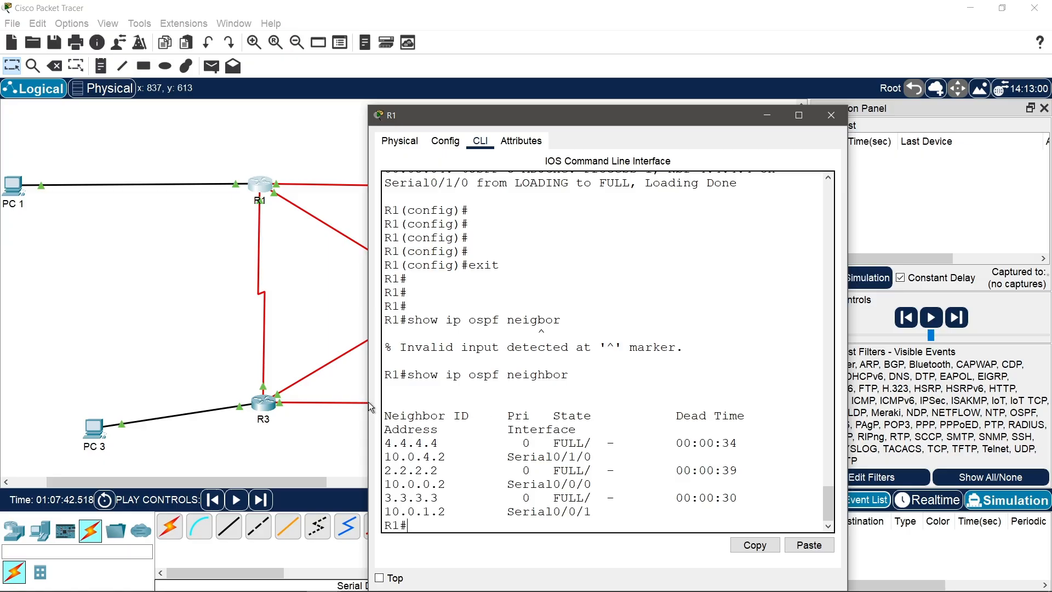
{"action": "left_click_drag", "start_coordinate": [369, 402], "coordinate": [126, 378]}
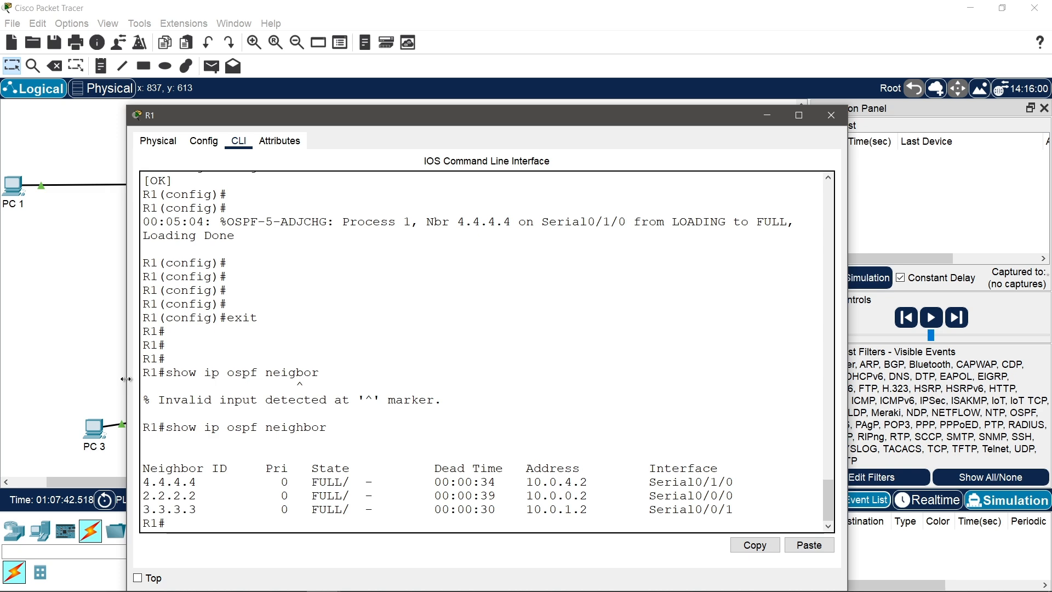
{"action": "left_click", "coordinate": [841, 113]}
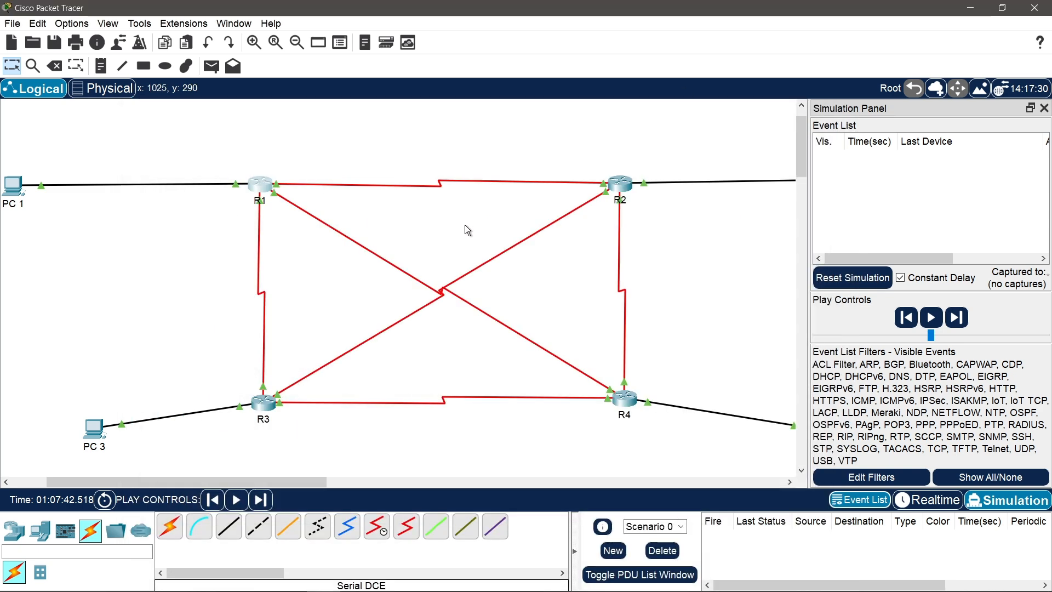
Step: Ping 192.168.4.10 from PC 1's Command Prompt while in Simulation mode
{"action": "left_click", "coordinate": [13, 188]}
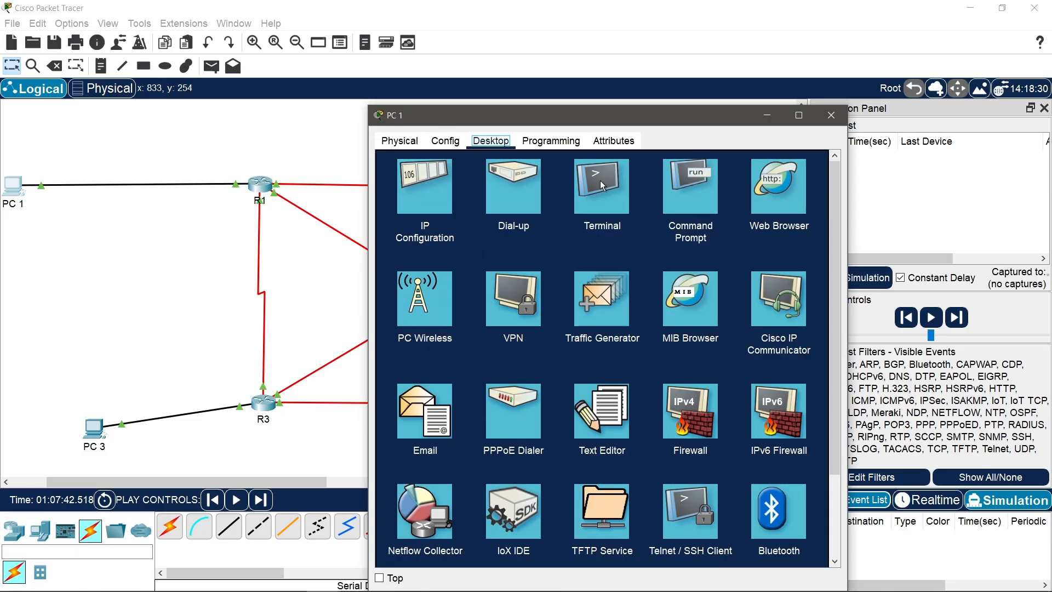
{"action": "left_click", "coordinate": [692, 204]}
{"action": "scroll", "coordinate": [669, 426], "scroll_direction": "down", "scroll_amount": 10}
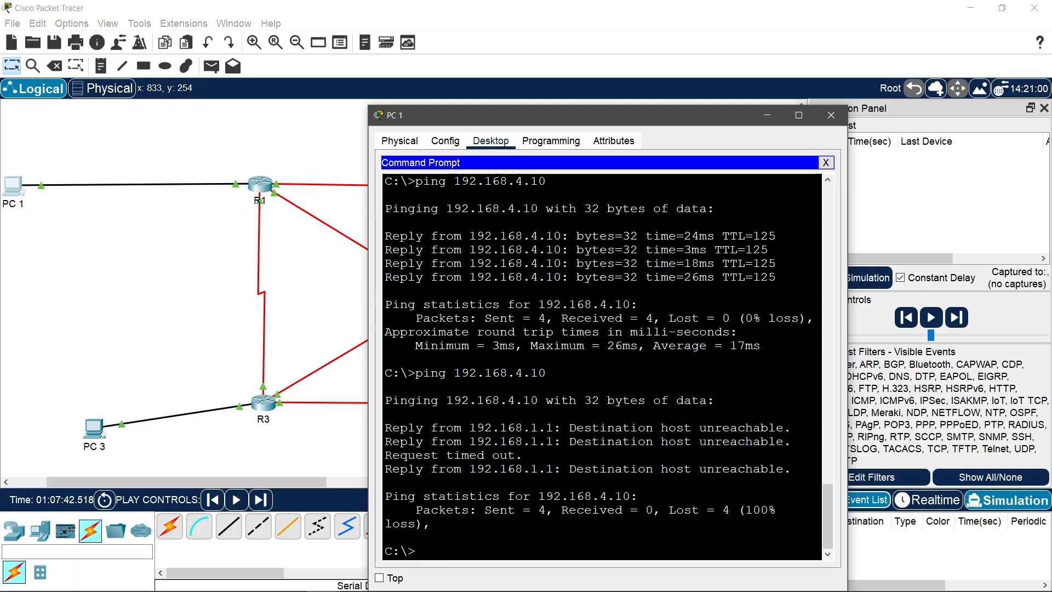
{"action": "mouse_move", "coordinate": [590, 587]}
{"action": "key", "text": "Up"}
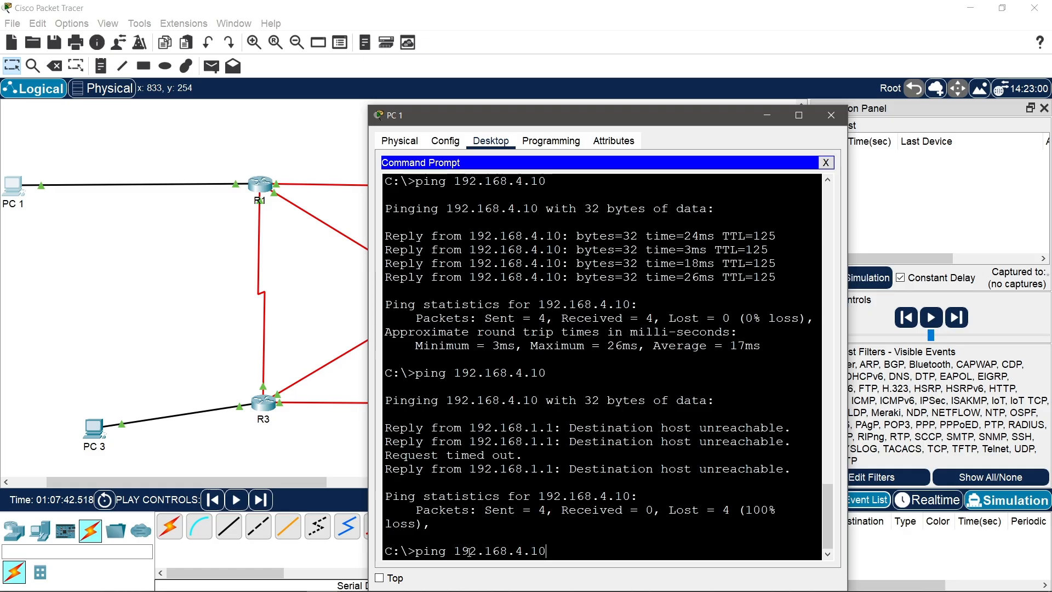
{"action": "key", "text": "Return"}
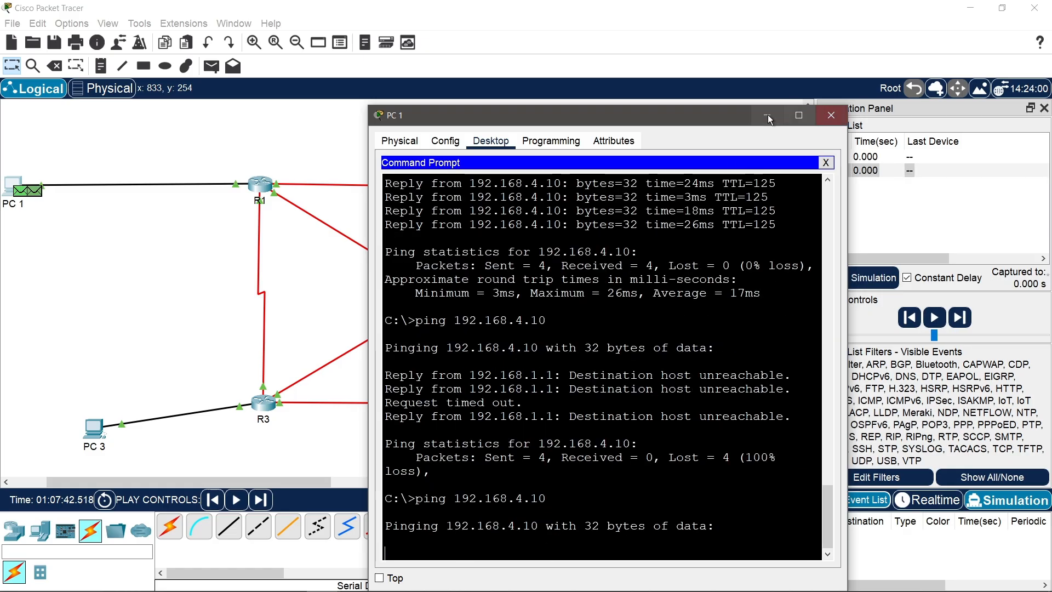
Step: Play the simulation of PC 1's ping and check its Command Prompt while the packets travel
{"action": "left_click_drag", "start_coordinate": [689, 124], "coordinate": [580, 281]}
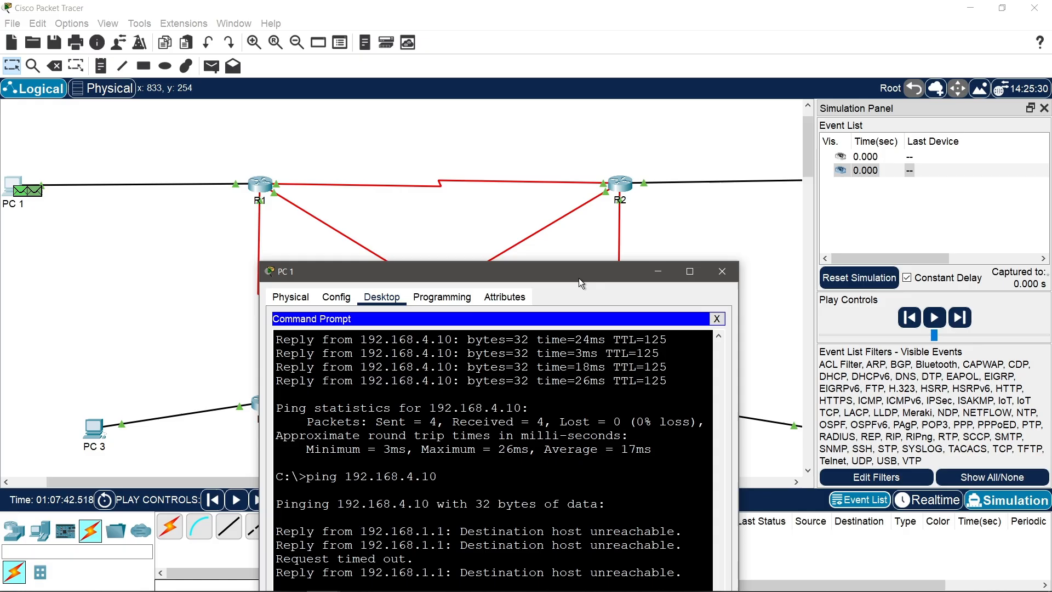
{"action": "left_click", "coordinate": [934, 317]}
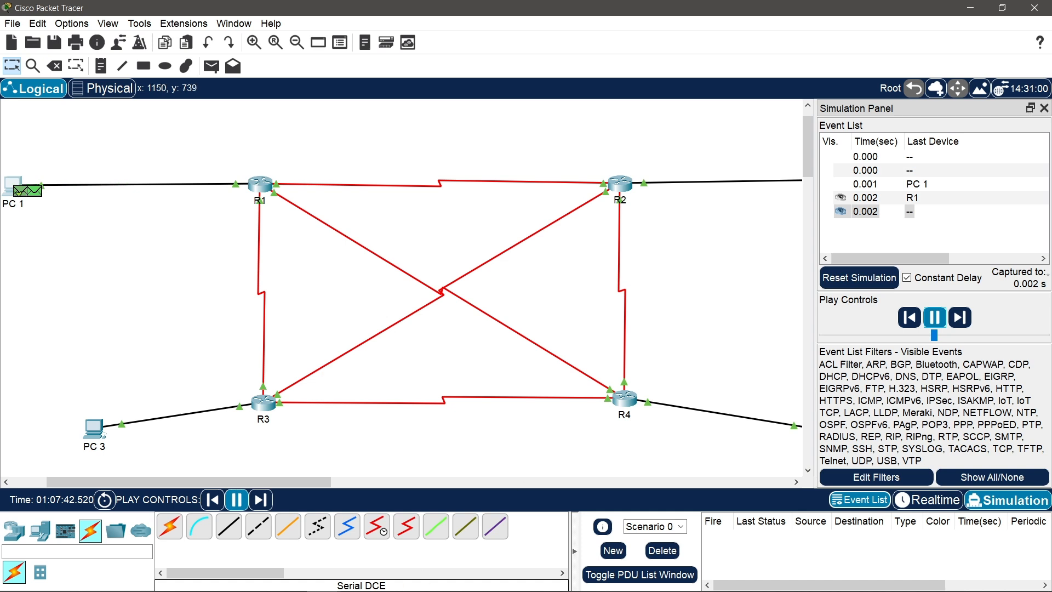
{"action": "mouse_move", "coordinate": [325, 590]}
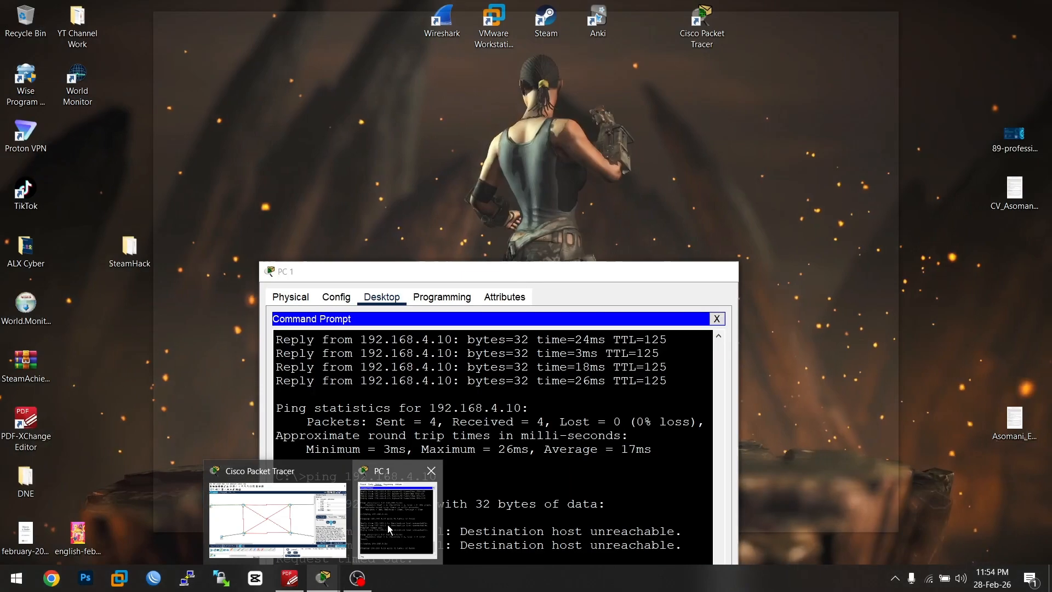
{"action": "left_click", "coordinate": [387, 524]}
{"action": "left_click_drag", "start_coordinate": [583, 268], "coordinate": [691, 93]}
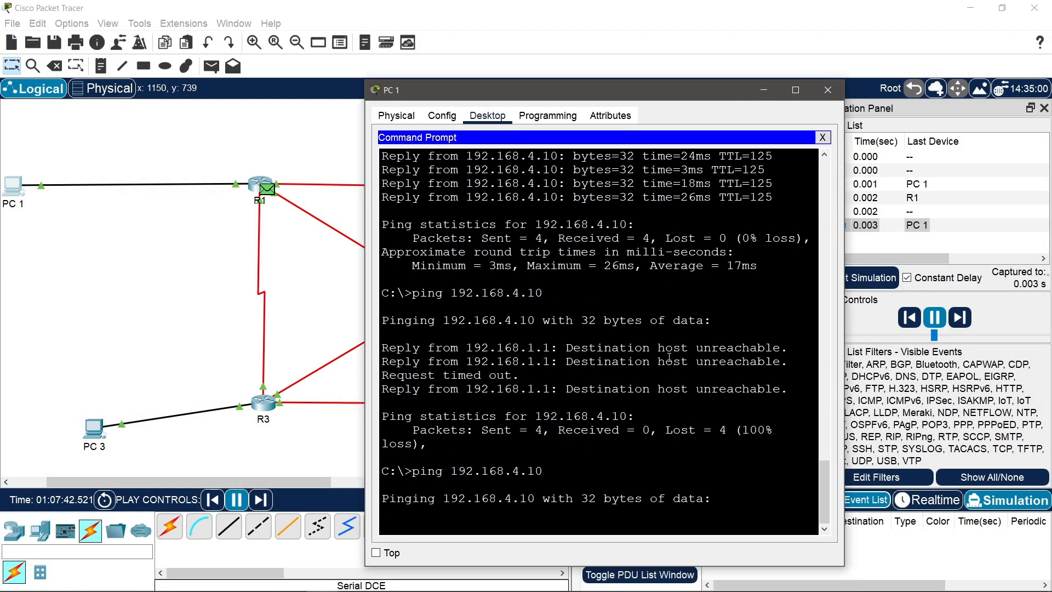
{"action": "left_click", "coordinate": [705, 80]}
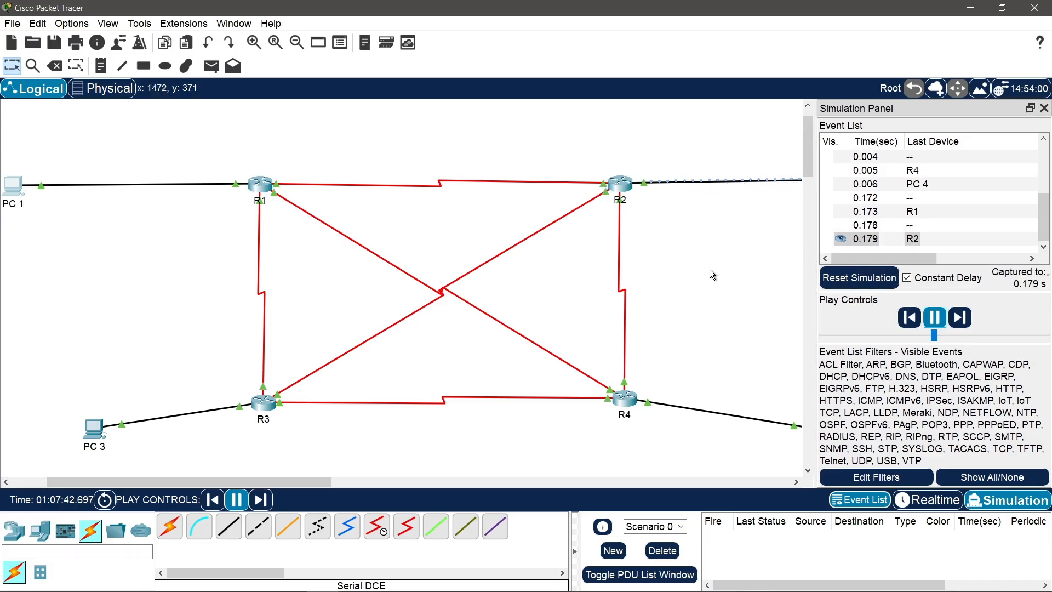
Step: Follow the simulated packets across the topology and check PC 1's Command Prompt for replies to the ping
{"action": "scroll", "coordinate": [613, 269], "scroll_direction": "right", "scroll_amount": 5}
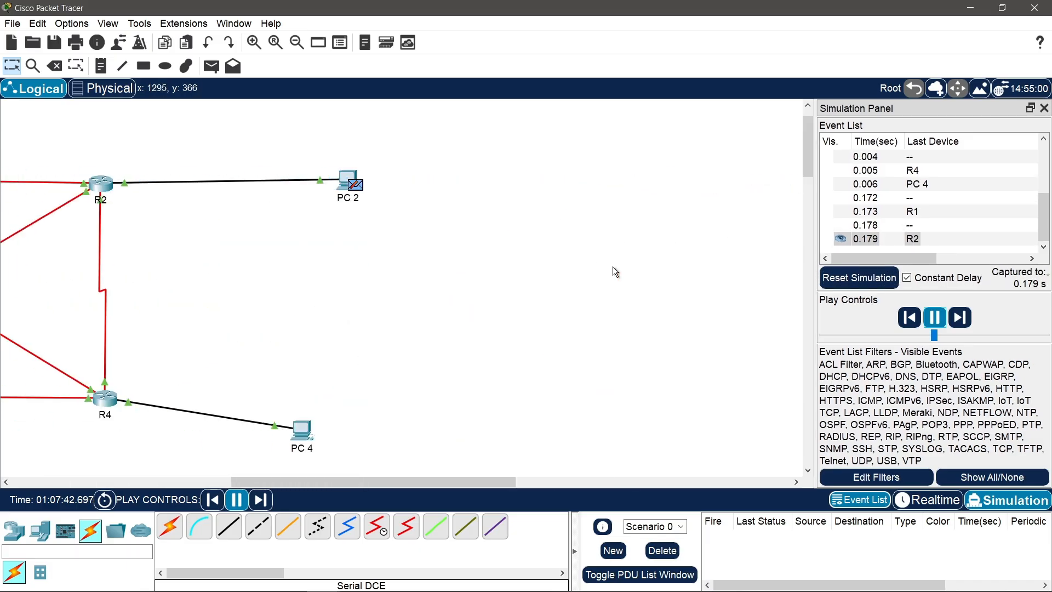
{"action": "scroll", "coordinate": [615, 271], "scroll_direction": "left", "scroll_amount": 6}
{"action": "scroll", "coordinate": [613, 266], "scroll_direction": "left", "scroll_amount": 1}
{"action": "mouse_move", "coordinate": [359, 590]}
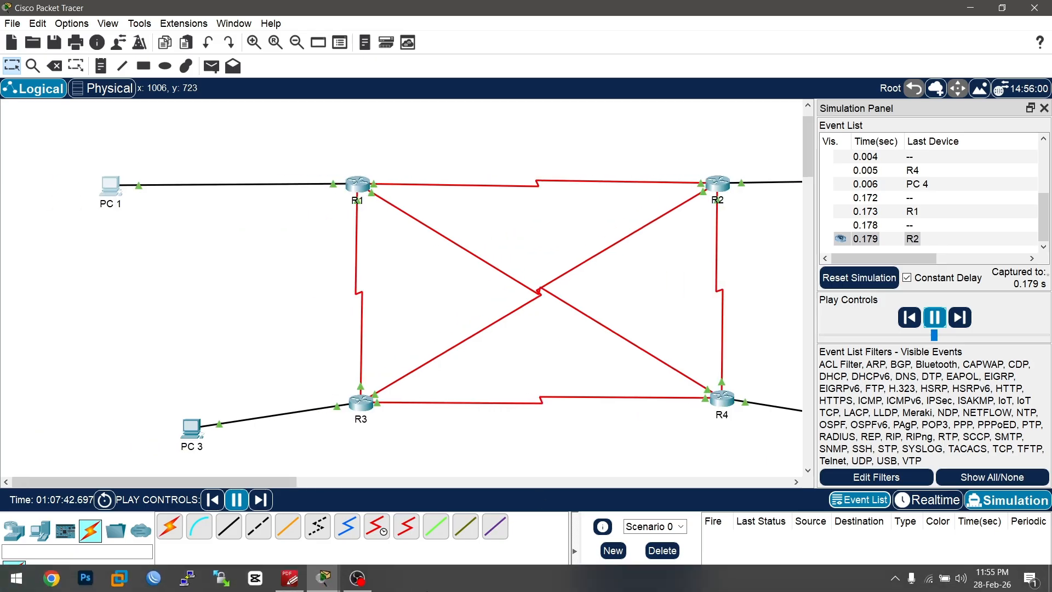
{"action": "mouse_move", "coordinate": [324, 580]}
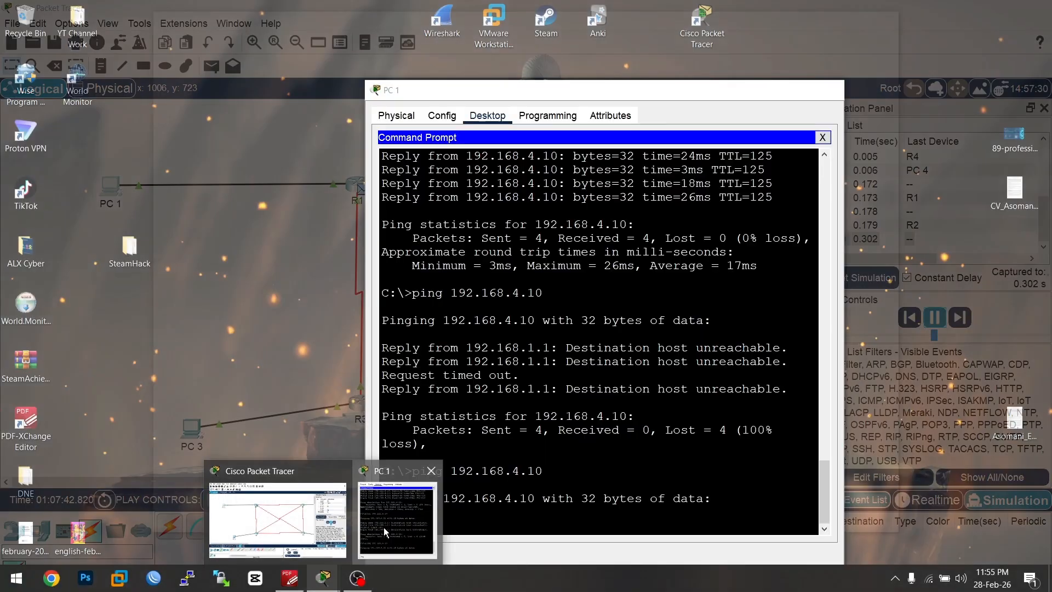
{"action": "left_click", "coordinate": [384, 527]}
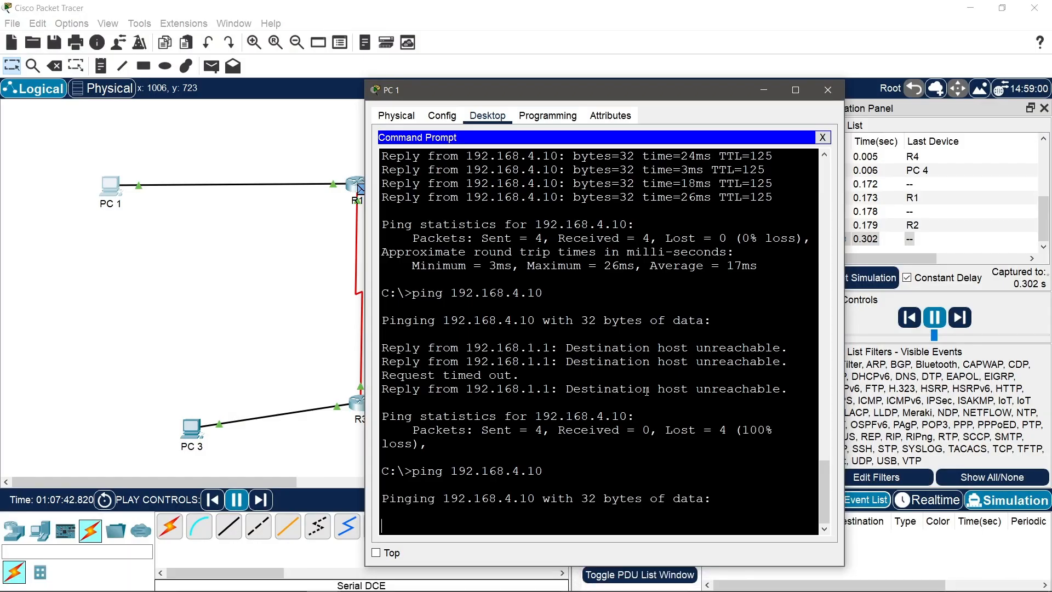
{"action": "left_click", "coordinate": [768, 97]}
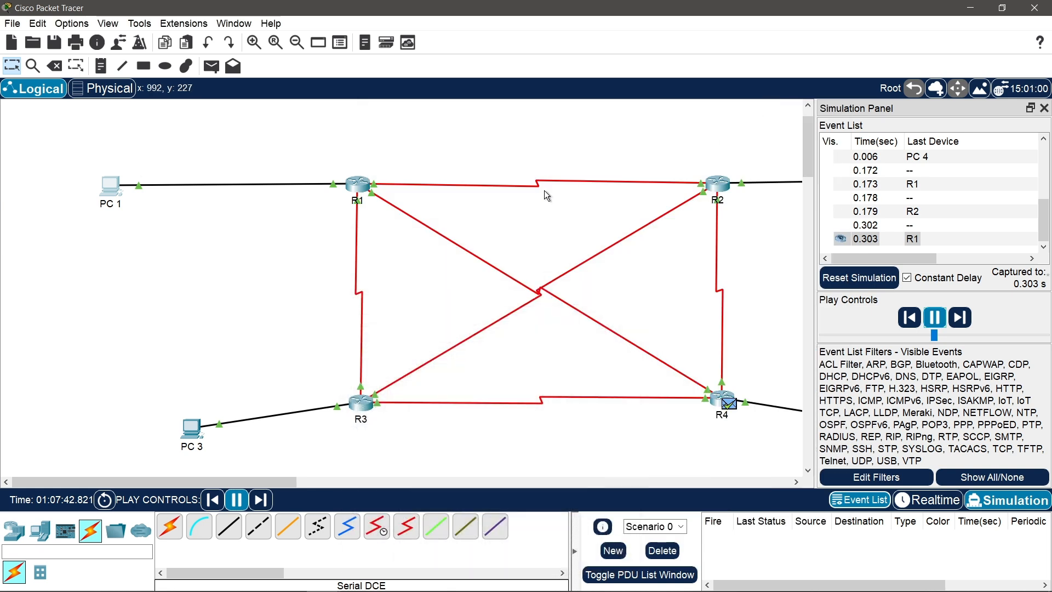
{"action": "scroll", "coordinate": [544, 191], "scroll_direction": "right", "scroll_amount": 5}
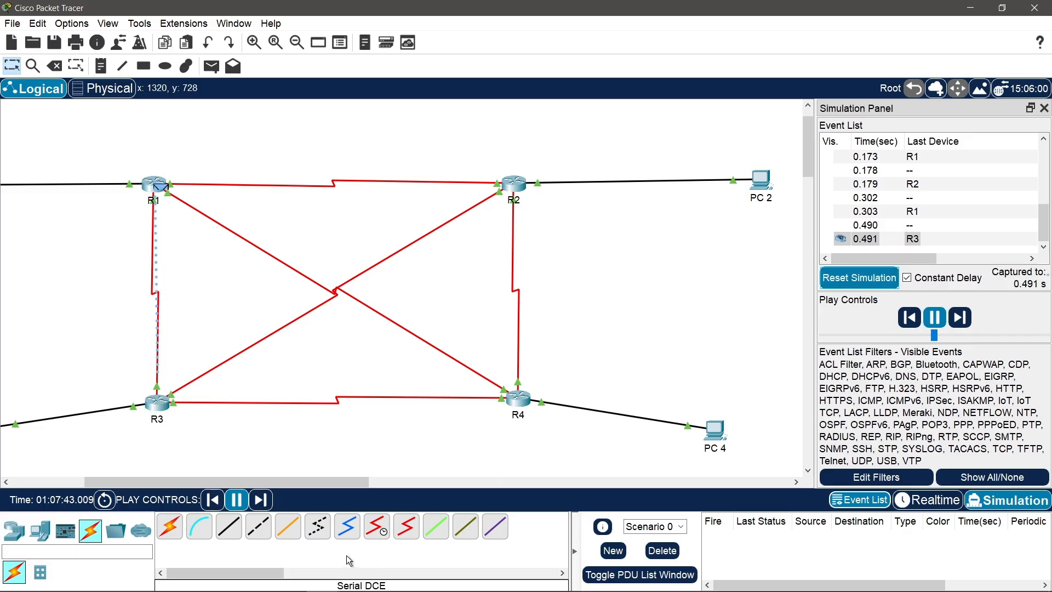
{"action": "mouse_move", "coordinate": [395, 590]}
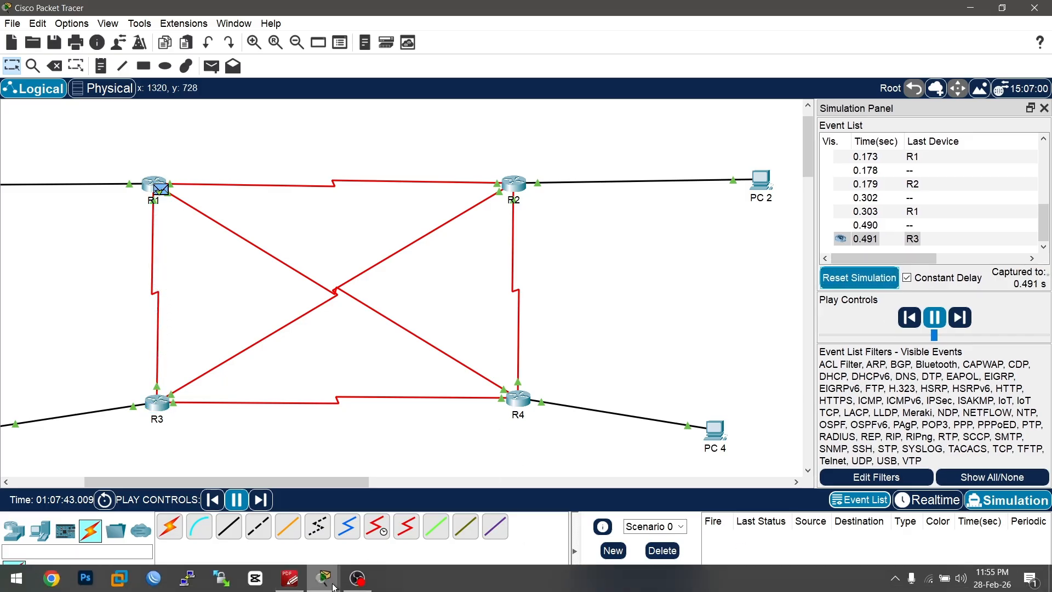
{"action": "mouse_move", "coordinate": [335, 588]}
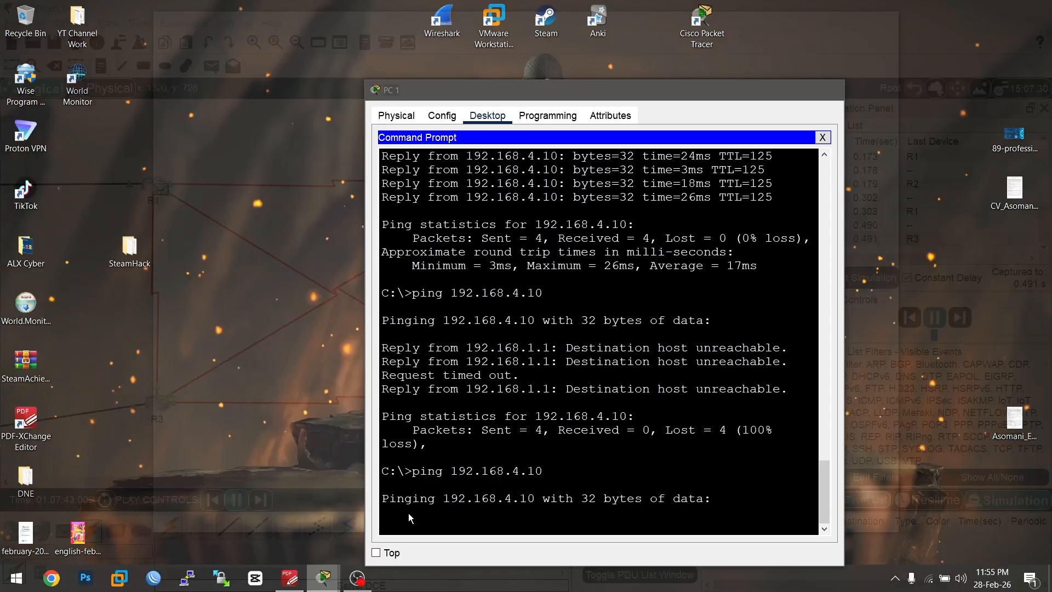
{"action": "left_click", "coordinate": [409, 513]}
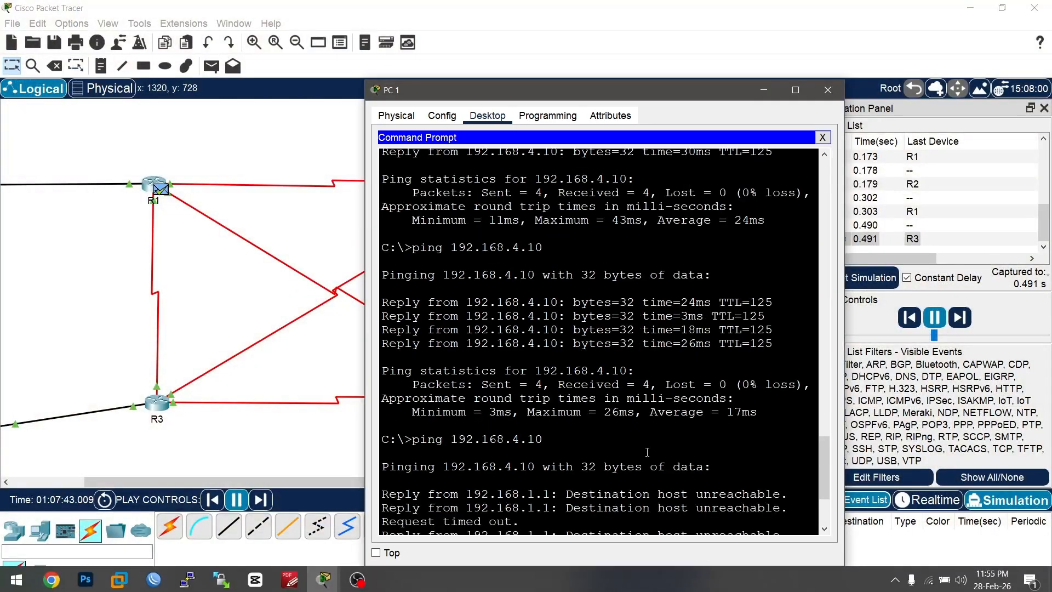
{"action": "scroll", "coordinate": [603, 449], "scroll_direction": "down", "scroll_amount": 4}
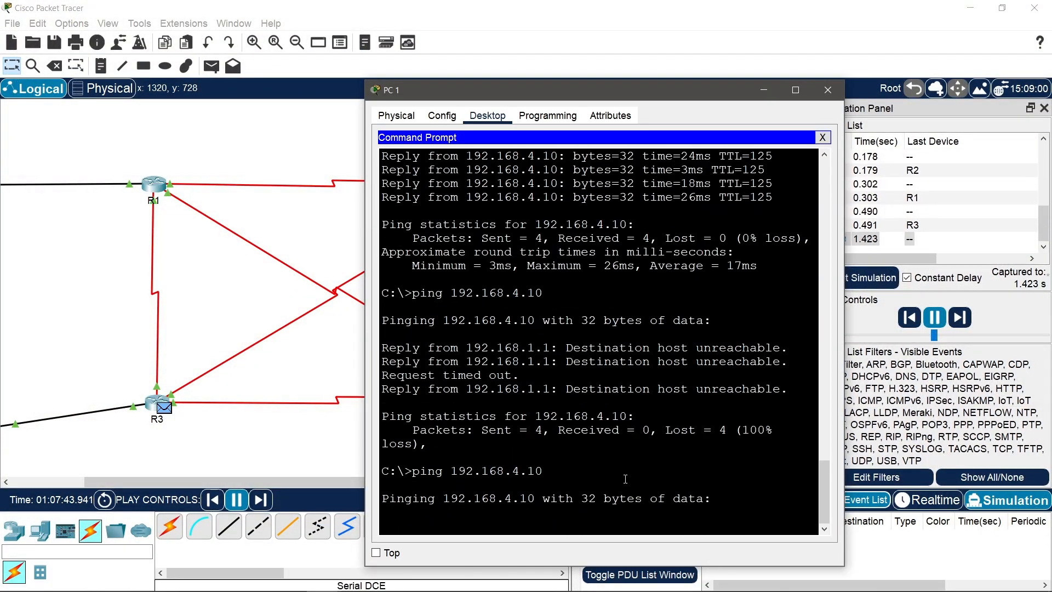
Step: Switch the workspace back to Realtime mode and repeat the ping to 192.168.4.10 from PC 1
{"action": "left_click", "coordinate": [940, 512]}
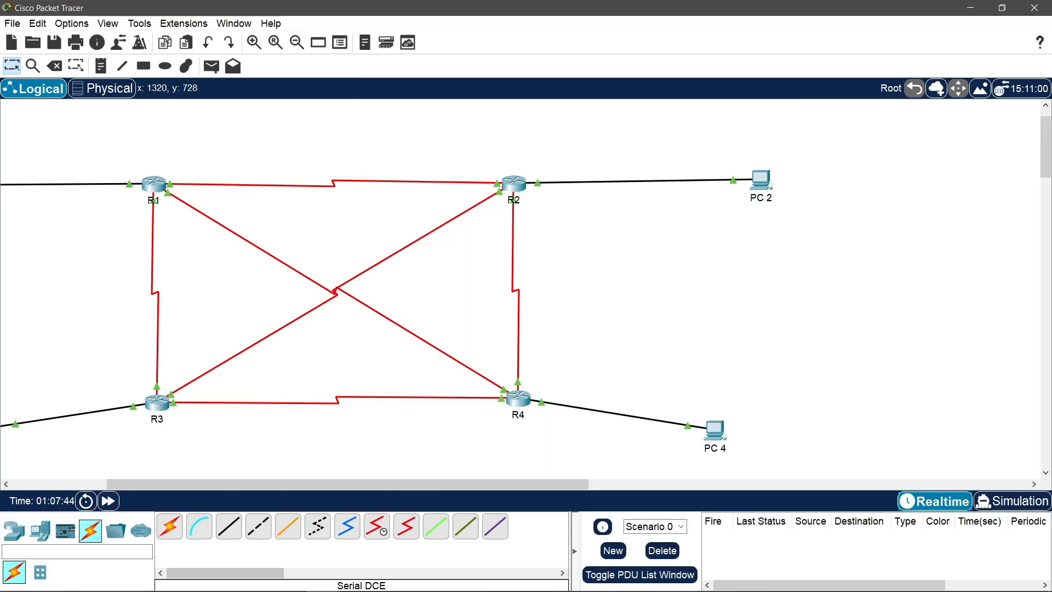
{"action": "mouse_move", "coordinate": [323, 579]}
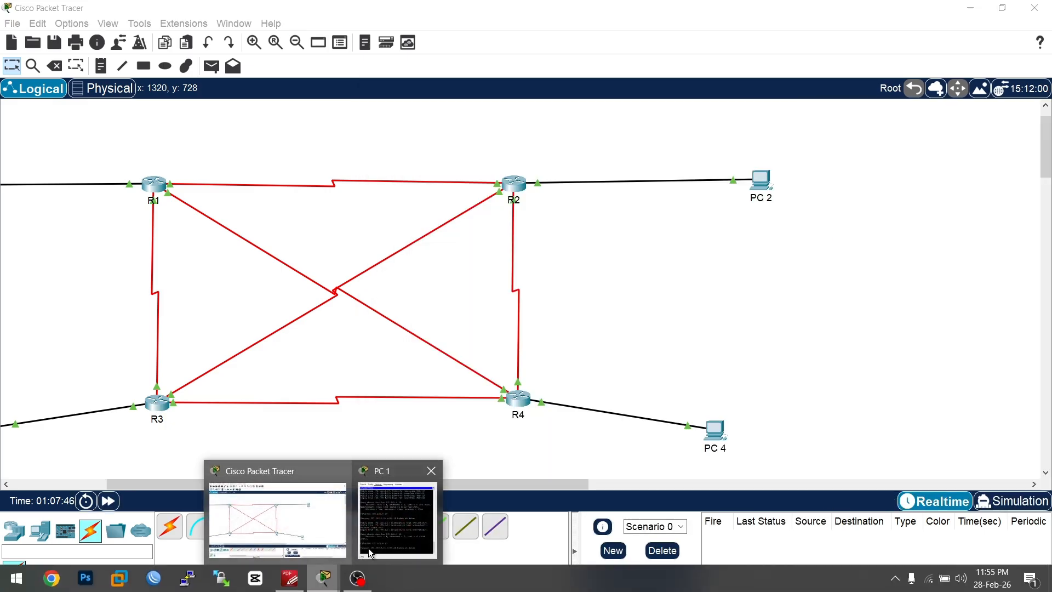
{"action": "left_click", "coordinate": [405, 514]}
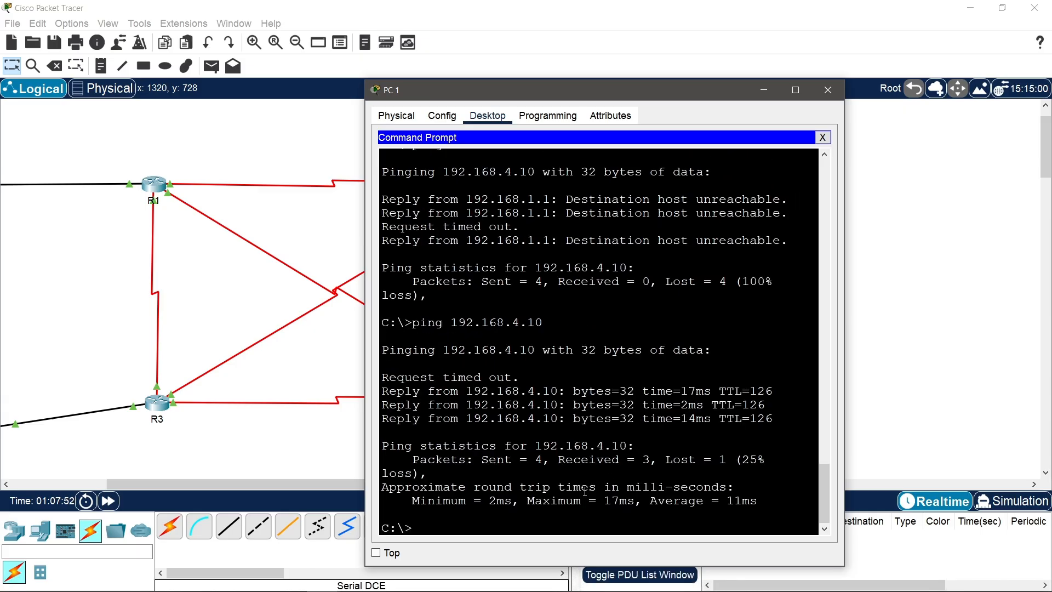
{"action": "key", "text": "Up"}
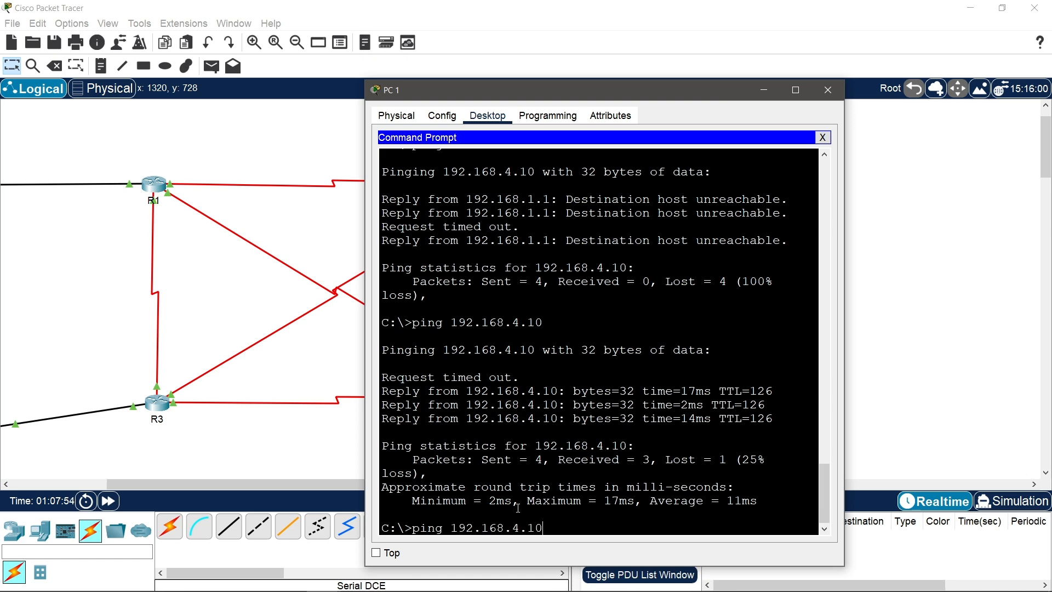
{"action": "key", "text": "Return"}
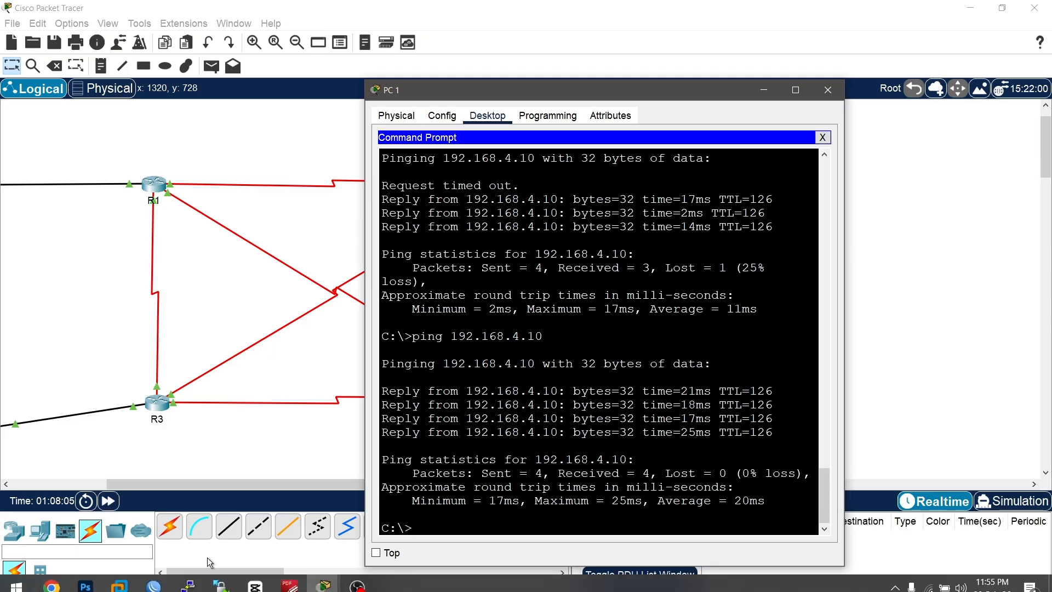
Step: Switch to PDF-XChange Editor and view the Network Topology section of the OSPF single-area lab document
{"action": "left_click", "coordinate": [290, 579]}
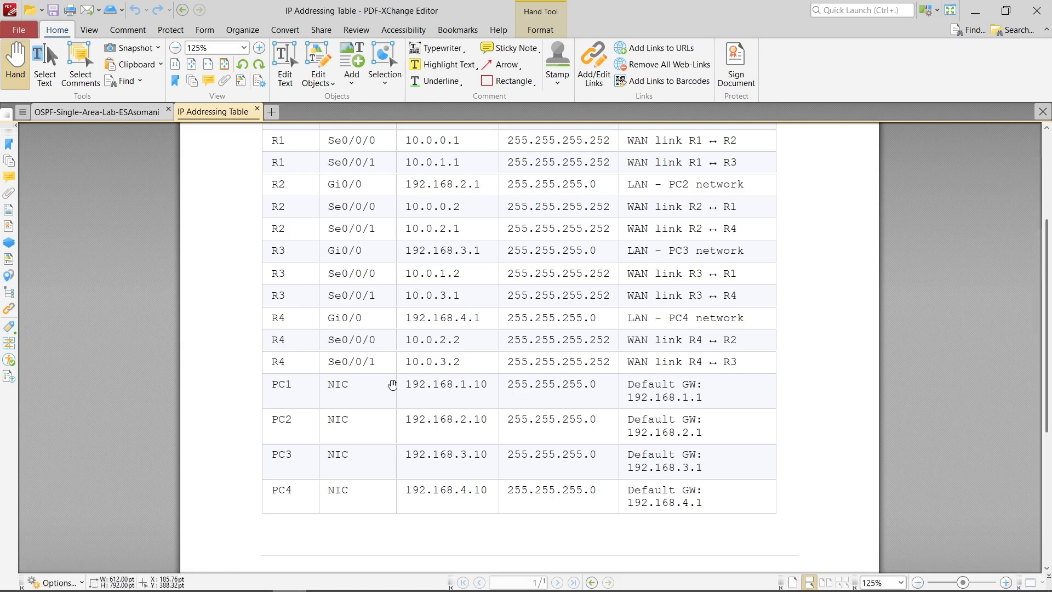
{"action": "left_click", "coordinate": [97, 114]}
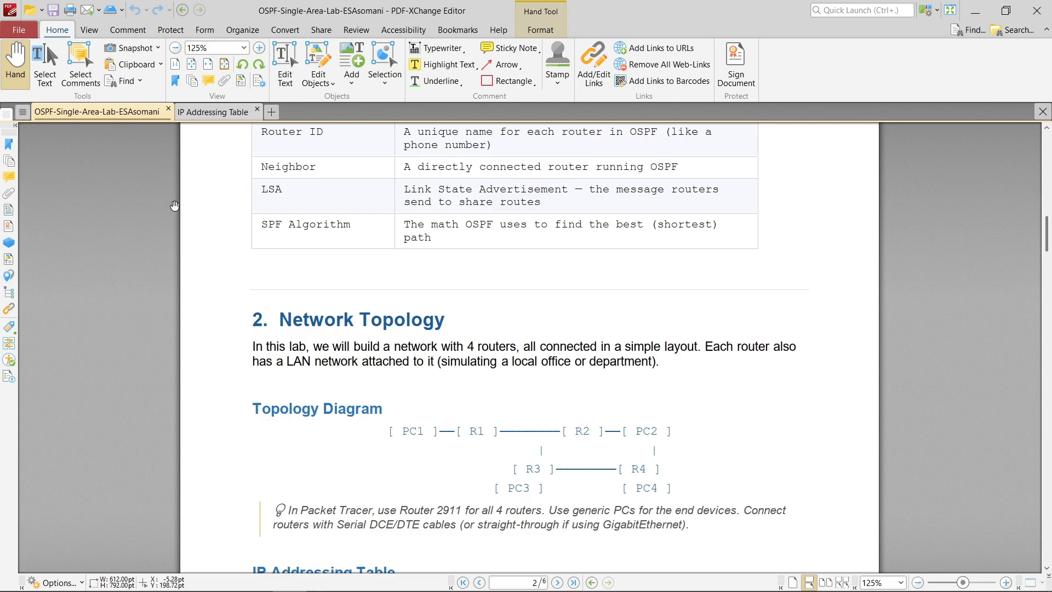
{"action": "mouse_move", "coordinate": [369, 590]}
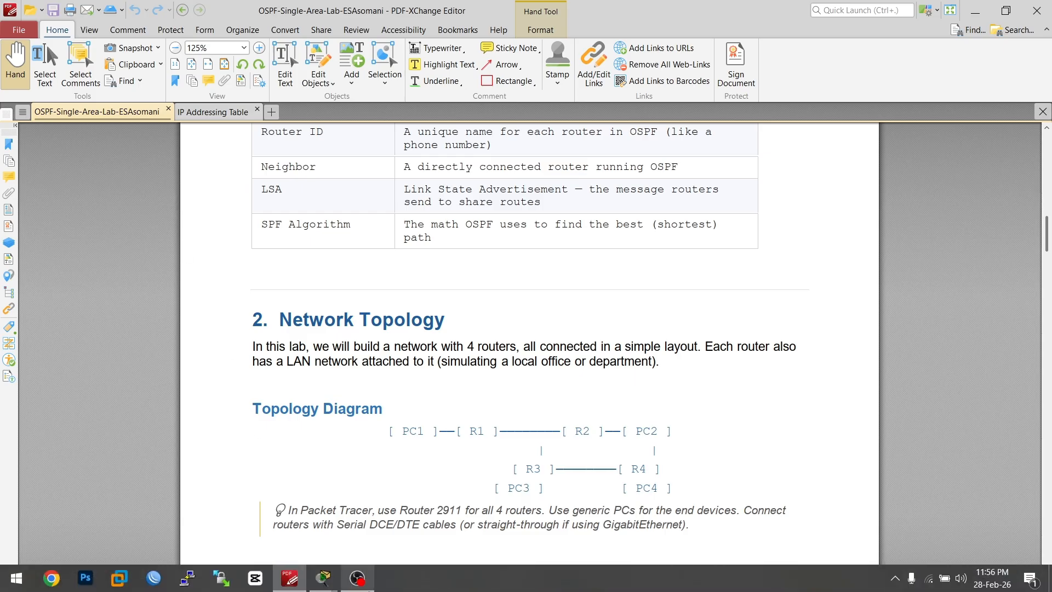